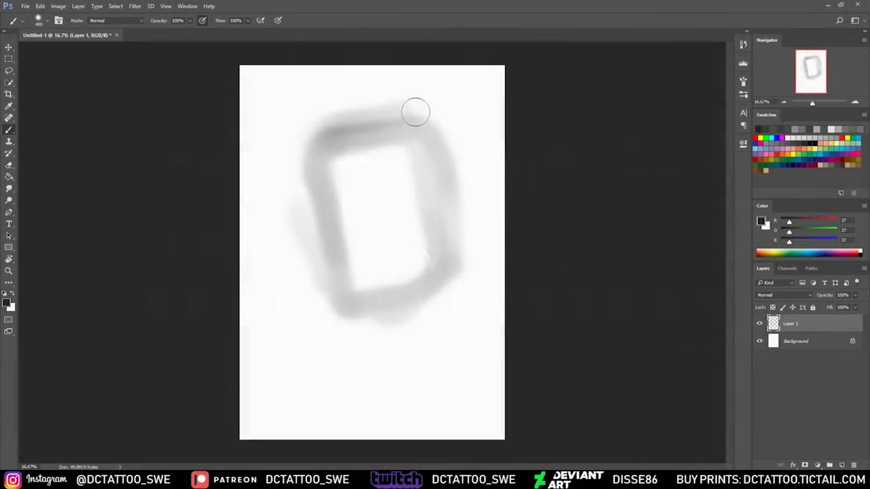
- Block in soft grey strokes for the head, body, eye shapes and mouth
drag(318, 204, 284, 267)
drag(503, 187, 440, 200)
drag(304, 211, 245, 271)
mouse_move(313, 153)
mouse_down()
mouse_move(328, 251)
mouse_move(305, 326)
mouse_move(355, 305)
mouse_up()
mouse_move(340, 217)
mouse_down()
mouse_move(408, 204)
mouse_move(364, 274)
mouse_move(408, 258)
mouse_up()
drag(353, 265, 414, 289)
- With a smaller brush, paint hair strands, darker eyes, left head side and right cheek
key(bracketleft)
drag(340, 224, 306, 292)
drag(333, 143, 343, 225)
drag(408, 193, 418, 210)
mouse_move(314, 219)
mouse_down()
mouse_move(292, 180)
mouse_move(321, 136)
mouse_up()
drag(438, 185, 441, 216)
- Darken the nose, outline the right eye and lips, and sketch jaw lines and teeth
key(bracketleft)
drag(375, 238, 401, 245)
mouse_move(340, 214)
mouse_down()
mouse_move(364, 221)
mouse_move(429, 178)
mouse_up()
drag(364, 284, 418, 283)
drag(435, 218, 391, 310)
mouse_move(319, 228)
mouse_down()
mouse_move(364, 305)
mouse_move(381, 306)
mouse_up()
- Refine the mouth, head top, face sides, chin and left shoulder outlines
drag(374, 276, 408, 258)
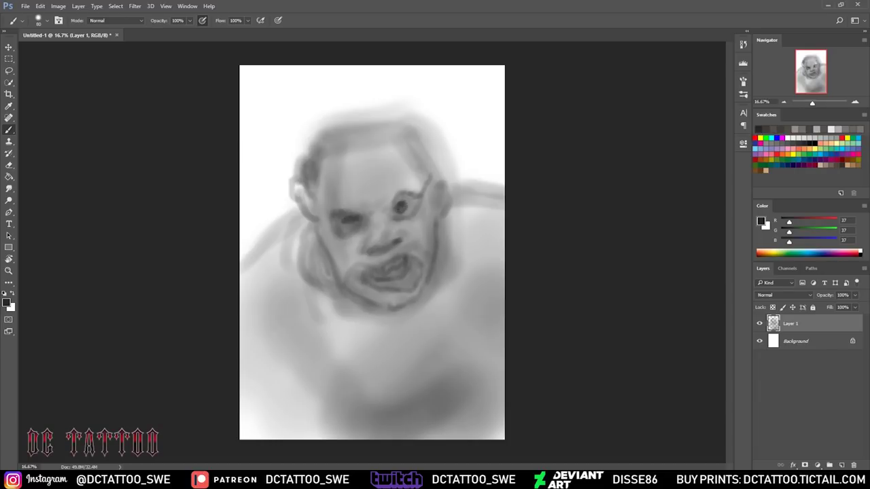
drag(320, 224, 353, 293)
drag(435, 170, 415, 238)
drag(353, 190, 422, 129)
drag(306, 153, 428, 115)
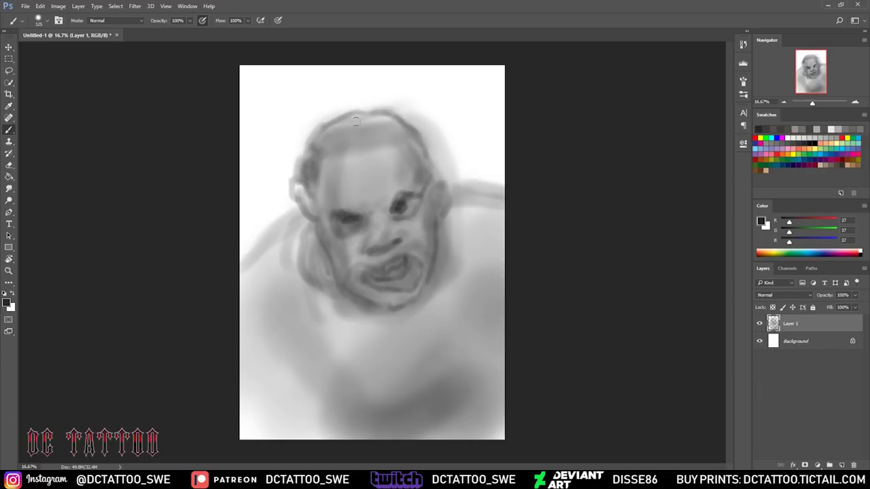
drag(333, 116, 422, 136)
drag(299, 214, 257, 286)
- With a larger brush, paint broad dark body strokes, tousled hair and a dark background around the head
key(bracketright)
key(bracketright)
key(bracketright)
drag(381, 436, 503, 333)
drag(408, 439, 503, 361)
mouse_move(229, 361)
mouse_down()
mouse_move(292, 299)
mouse_move(326, 388)
mouse_up()
mouse_move(326, 96)
mouse_down()
mouse_move(255, 201)
mouse_move(476, 102)
mouse_up()
drag(408, 68, 496, 183)
drag(286, 88, 442, 116)
drag(272, 102, 252, 265)
- With a smaller brush, trace the face contours, chin, jaw, head top and a brow line
key(bracketleft)
key(bracketleft)
key(bracketleft)
drag(320, 224, 309, 291)
drag(440, 269, 435, 173)
drag(388, 299, 426, 263)
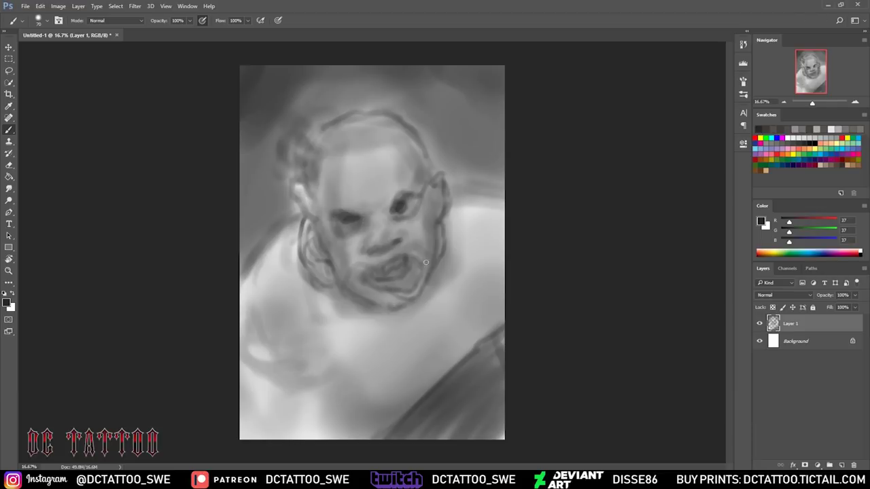
mouse_move(420, 228)
mouse_down()
mouse_move(435, 182)
mouse_move(333, 112)
mouse_up()
drag(320, 150, 312, 224)
drag(374, 204, 367, 228)
mouse_move(399, 168)
mouse_down()
mouse_move(352, 186)
mouse_move(383, 167)
mouse_up()
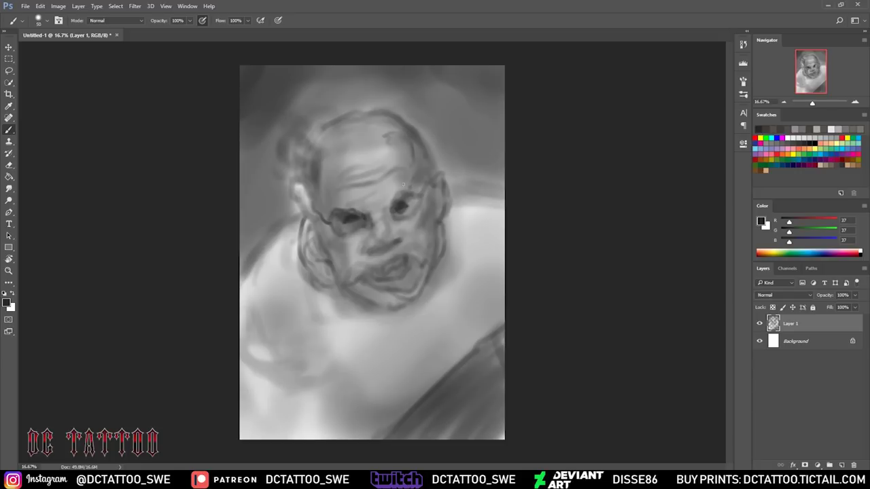
drag(327, 272, 363, 299)
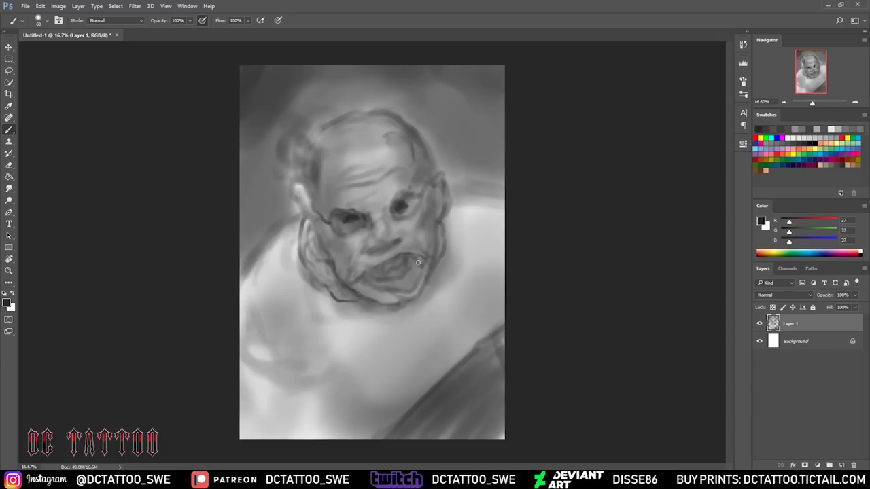
- Flip the canvas horizontally and darken the lower-left mouth and both cheek edges
key(h)
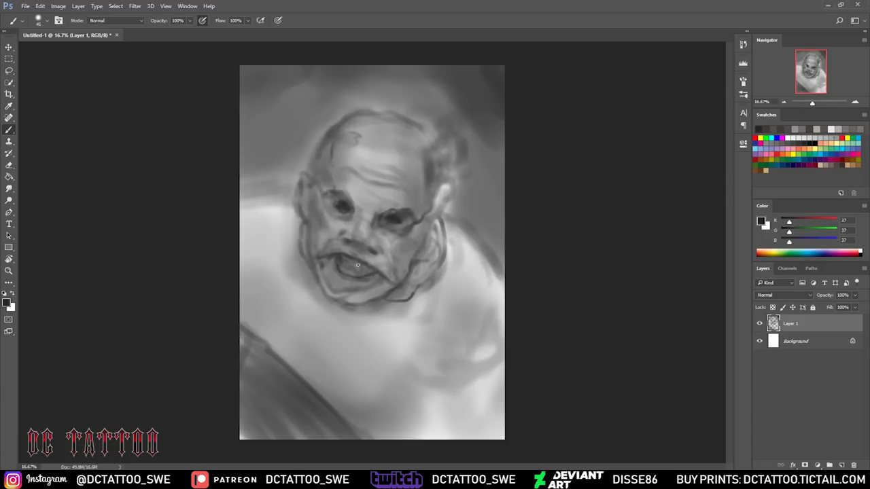
drag(349, 284, 322, 269)
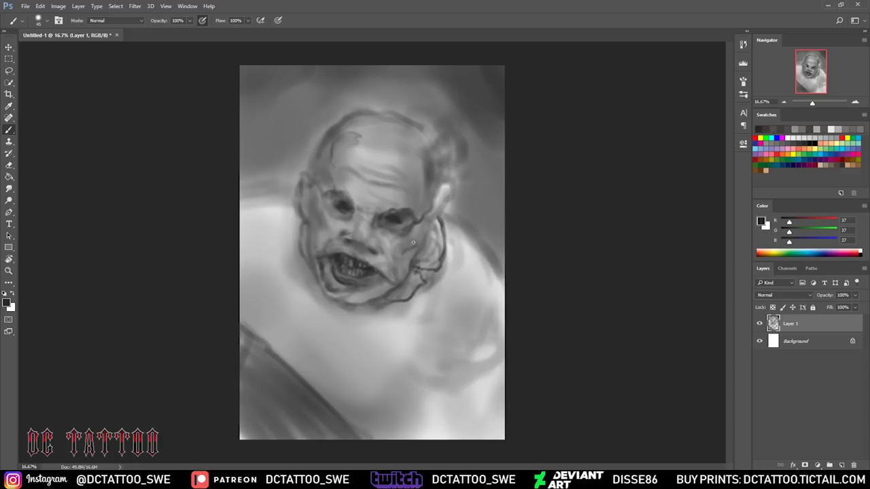
drag(439, 189, 439, 207)
drag(309, 206, 300, 232)
- Draw both shoulder contours, outline the jaw and chin, and darken between the eyes
drag(445, 221, 503, 277)
drag(301, 194, 241, 204)
drag(301, 258, 403, 321)
drag(315, 319, 411, 304)
drag(378, 196, 359, 211)
- Scale Layer 1 up and shift the face lower on the canvas
key(ctrl+t)
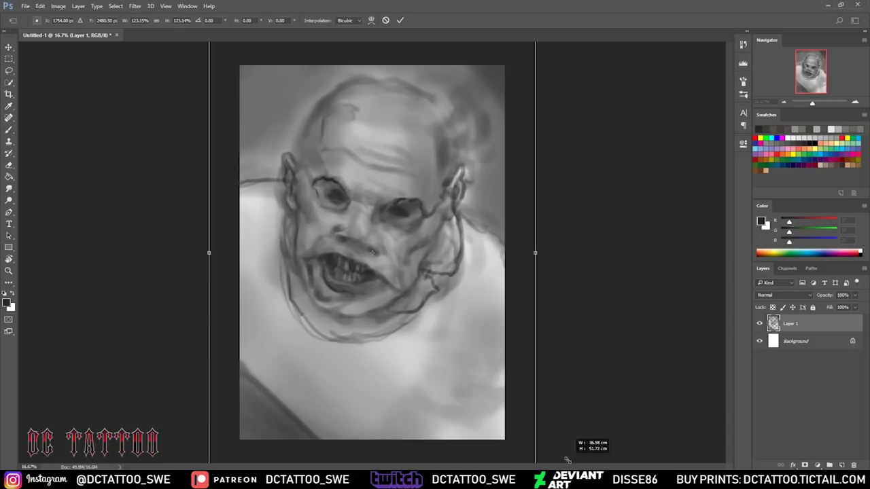
drag(565, 454, 447, 347)
key(Return)
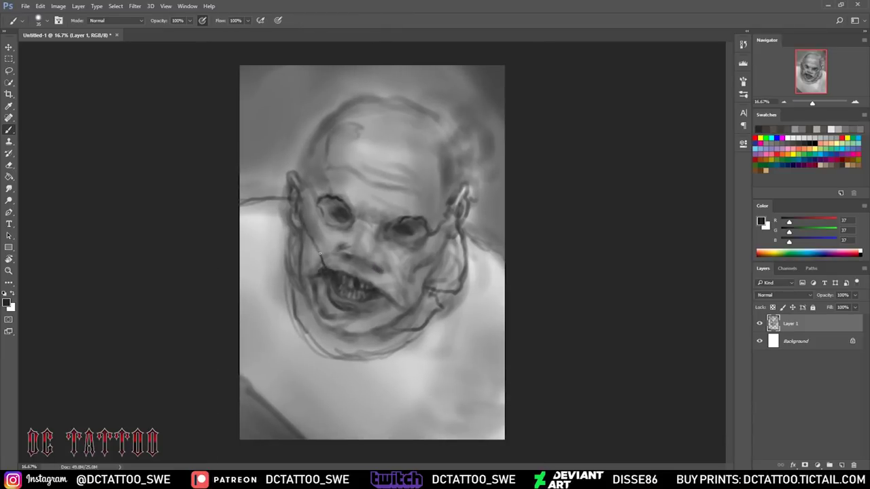
- Shade inside the mouth, the chin, jawline, right cheek and around the eyes and nose
mouse_move(317, 286)
mouse_down()
mouse_move(328, 304)
mouse_move(367, 317)
mouse_move(309, 272)
mouse_move(294, 219)
mouse_up()
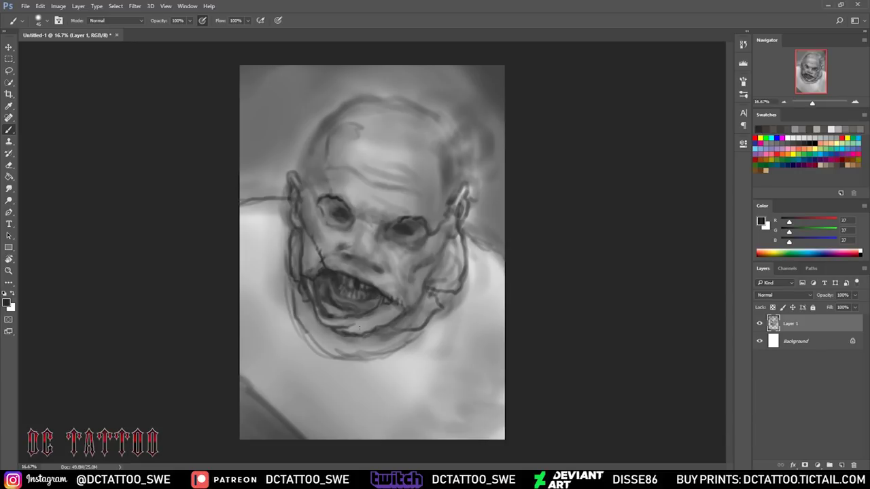
drag(359, 327, 398, 310)
drag(338, 199, 352, 203)
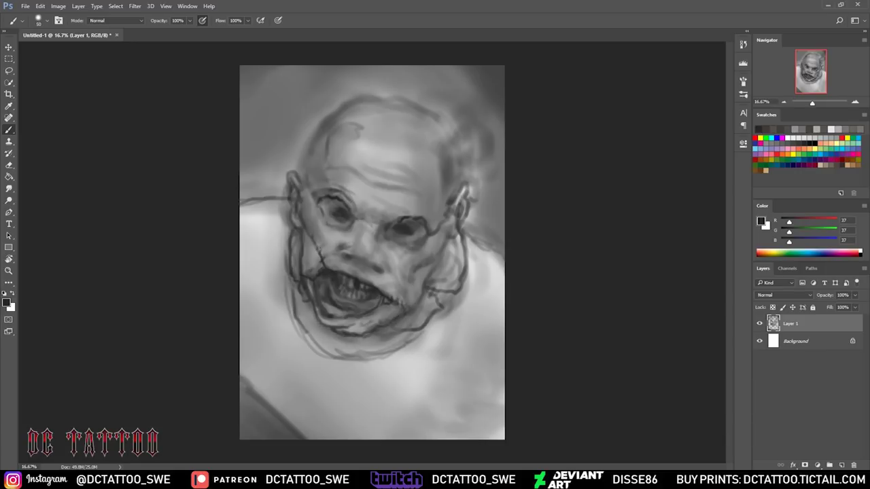
drag(412, 308, 421, 278)
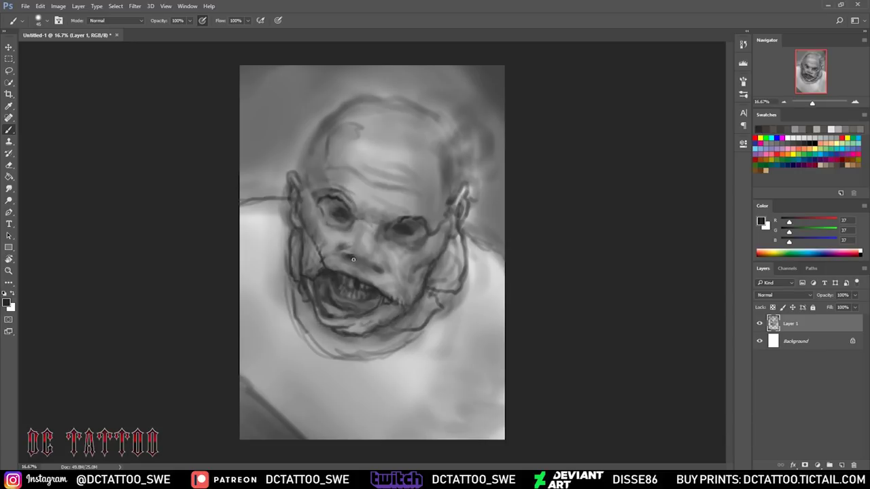
mouse_move(357, 222)
mouse_down()
mouse_move(387, 271)
mouse_move(374, 273)
mouse_up()
- Sample dark greys from the painting and darken around both eyes and the left forehead
alt+click(375, 262)
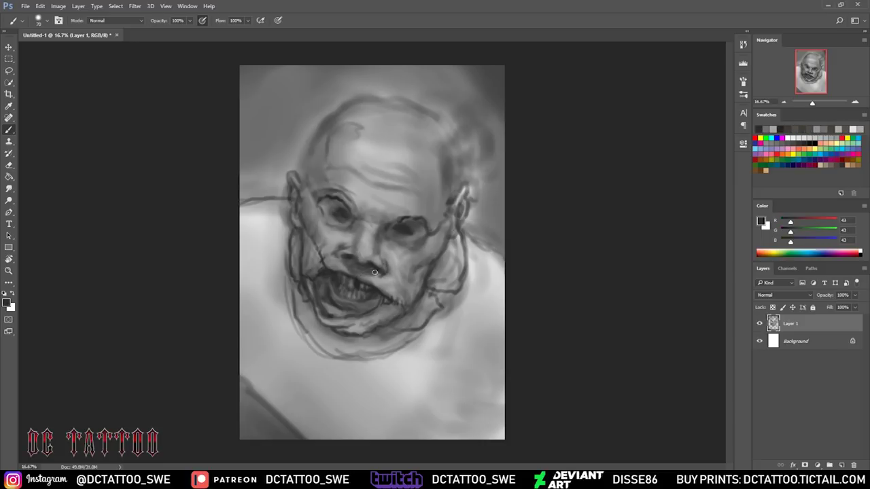
alt+click(335, 198)
drag(325, 212, 333, 204)
drag(385, 230, 443, 217)
mouse_move(319, 196)
mouse_down()
mouse_move(309, 153)
mouse_move(357, 149)
mouse_up()
- Darken the right cheek and temple, add a dark forehead drip, and create a new layer
key(bracketright)
key(bracketright)
key(bracketright)
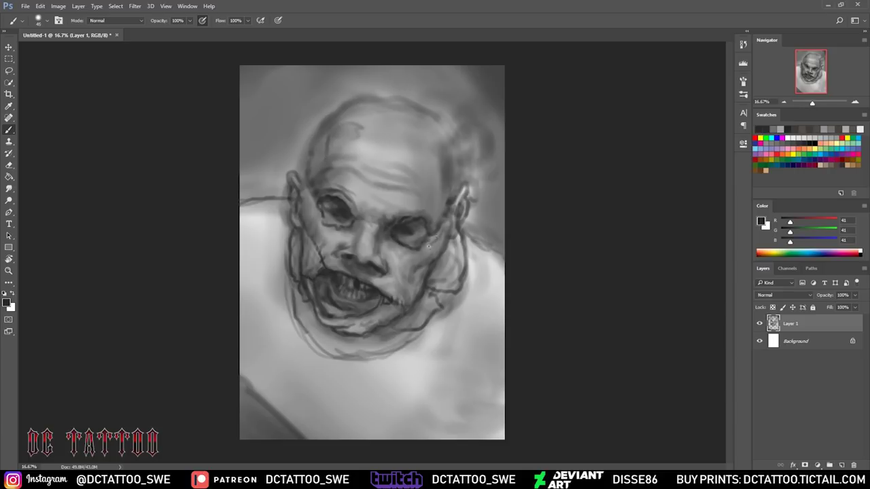
mouse_move(401, 253)
mouse_down()
mouse_move(391, 299)
mouse_move(445, 235)
mouse_move(442, 195)
mouse_move(378, 96)
mouse_move(407, 159)
mouse_up()
key(bracketright)
mouse_move(408, 109)
mouse_down()
mouse_move(425, 136)
mouse_move(396, 172)
mouse_up()
key(ctrl+shift+alt+n)
- Paint dark curly hair along the right side, top and upper left of the head
drag(462, 163, 486, 231)
mouse_move(448, 102)
mouse_down()
mouse_move(439, 136)
mouse_move(457, 167)
mouse_up()
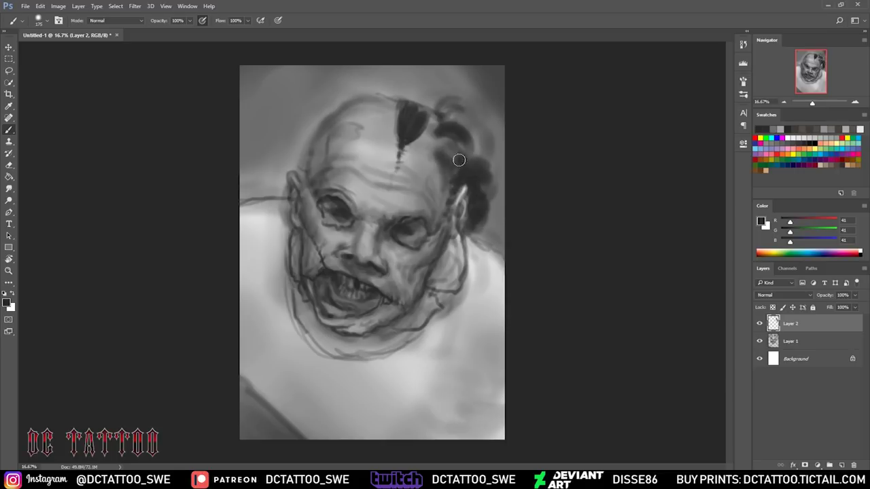
drag(484, 123, 443, 137)
mouse_move(397, 102)
mouse_down()
mouse_move(428, 72)
mouse_move(312, 90)
mouse_up()
mouse_move(289, 146)
mouse_down()
mouse_move(311, 141)
mouse_move(289, 113)
mouse_move(343, 89)
mouse_up()
key(bracketright)
key(bracketright)
drag(293, 118, 323, 85)
drag(299, 147, 352, 113)
- Shade under the jaw, the neck, chest and shoulders, and draw V-shaped collar lines
mouse_move(300, 285)
mouse_down()
mouse_move(317, 336)
mouse_move(418, 350)
mouse_up()
key(bracketright)
key(bracketright)
drag(272, 292, 388, 417)
mouse_move(469, 286)
mouse_down()
mouse_move(262, 232)
mouse_move(306, 380)
mouse_up()
drag(292, 326, 367, 320)
mouse_move(331, 357)
mouse_down()
mouse_move(338, 390)
mouse_move(371, 361)
mouse_up()
- In dark grey, draw the shoulder straps, torso sides and bottom collar line
alt+click(351, 304)
drag(338, 393, 333, 438)
drag(284, 202, 255, 367)
drag(486, 255, 435, 425)
drag(264, 370, 333, 435)
drag(333, 436, 436, 414)
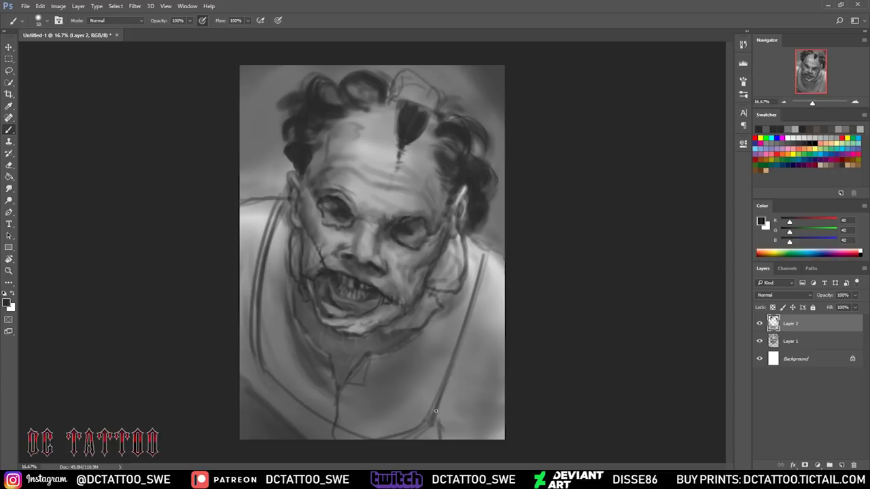
drag(280, 203, 250, 368)
drag(488, 255, 441, 427)
drag(253, 367, 292, 435)
drag(502, 252, 479, 319)
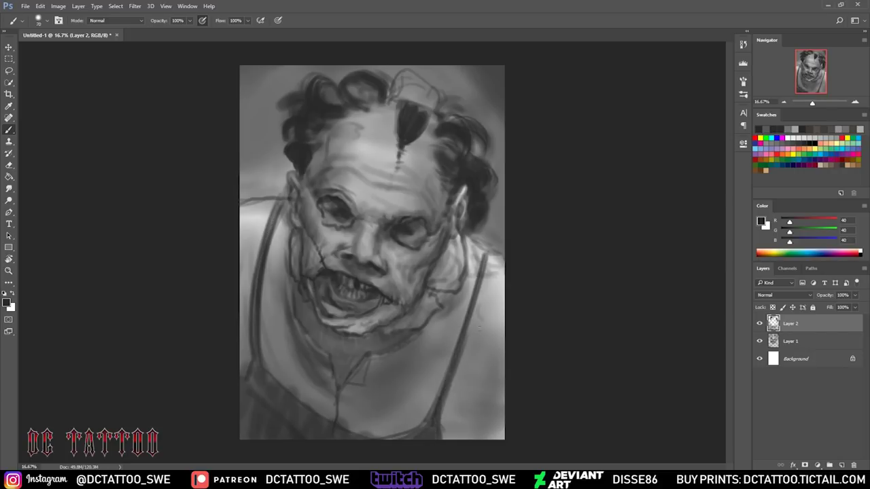
- Darken the left eye outline, the teeth and inner mouth, and the right jaw and chin
alt+click(334, 212)
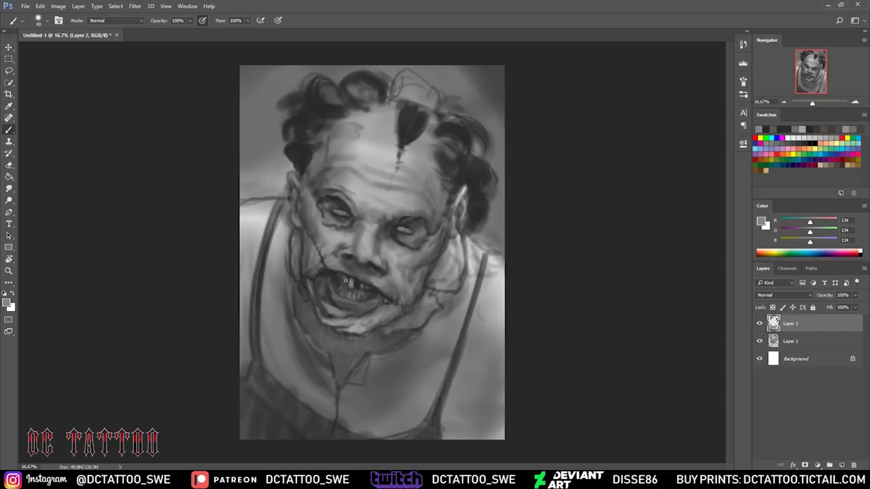
alt+click(333, 212)
drag(349, 213, 327, 206)
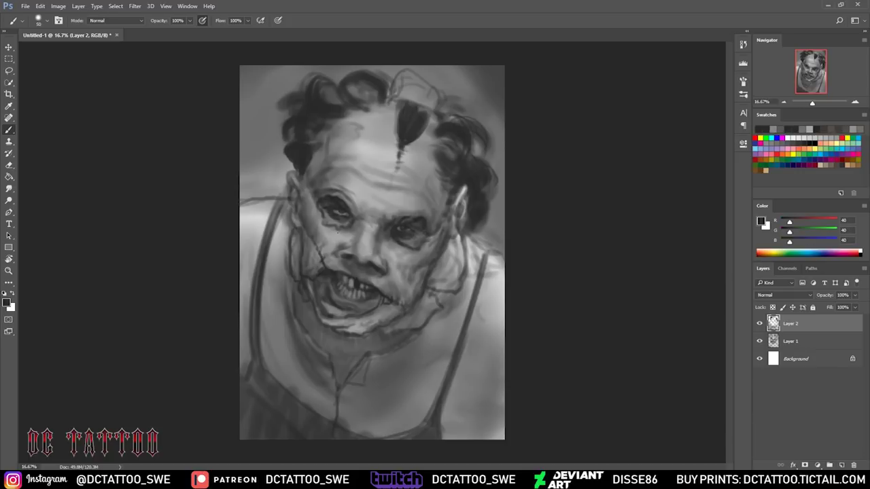
key(bracketleft)
key(bracketleft)
key(bracketleft)
drag(336, 279, 355, 285)
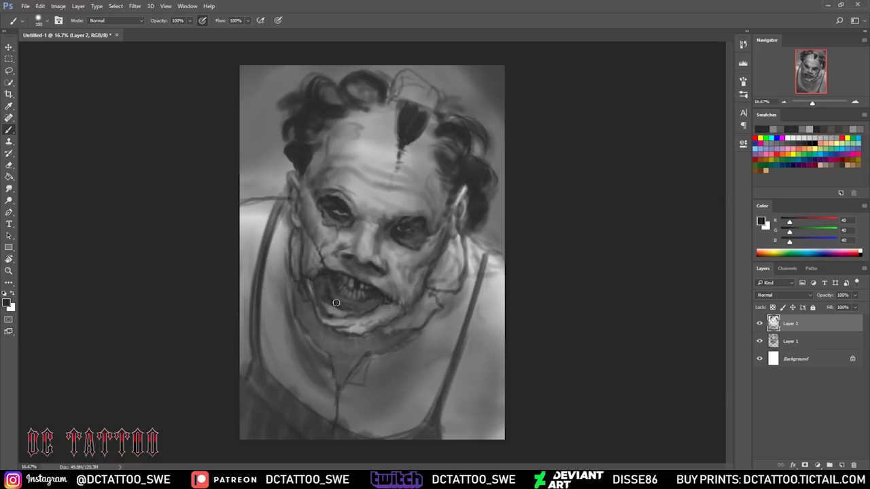
drag(415, 293, 340, 306)
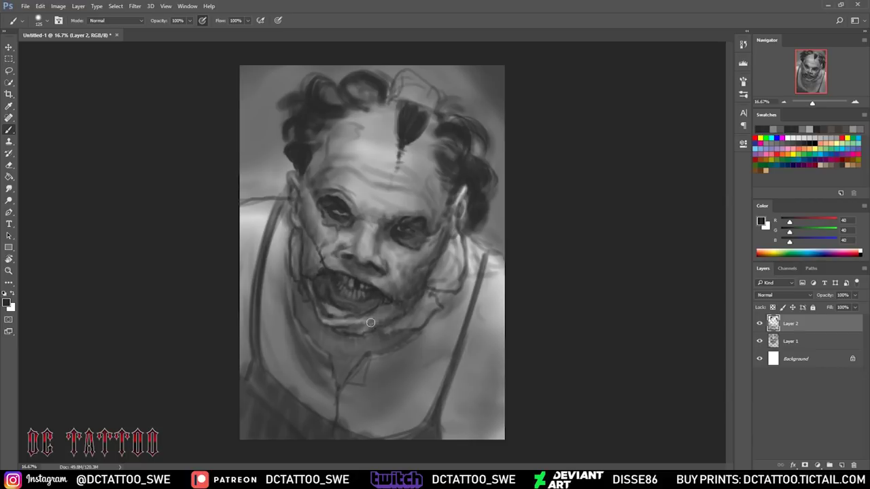
- Add light grey highlights on the forehead and around both eyes
alt+click(472, 198)
key(bracketright)
key(bracketright)
key(bracketright)
mouse_move(353, 129)
mouse_down()
mouse_move(391, 119)
mouse_move(419, 150)
mouse_up()
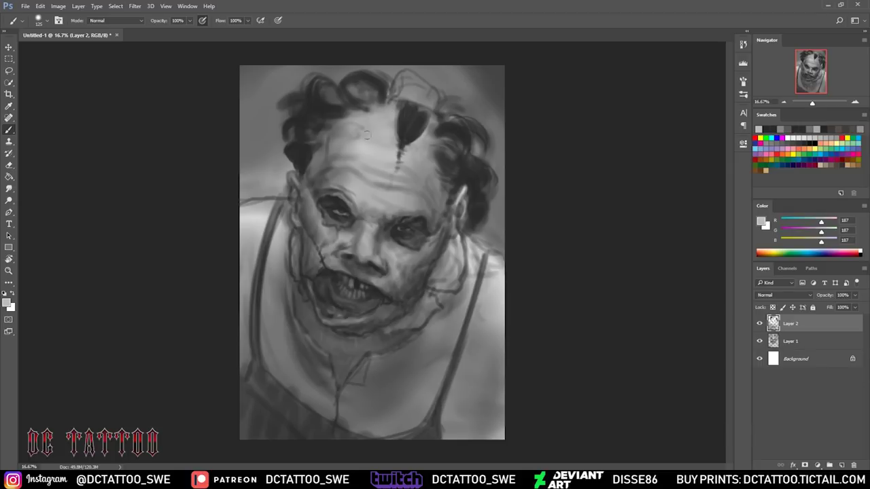
drag(319, 177, 425, 203)
mouse_move(354, 155)
mouse_down()
mouse_move(323, 161)
mouse_move(344, 125)
mouse_move(340, 160)
mouse_up()
- Paint dark hair strokes and curls at the upper right and top of the head
alt+click(333, 204)
key(bracketright)
key(bracketright)
key(bracketright)
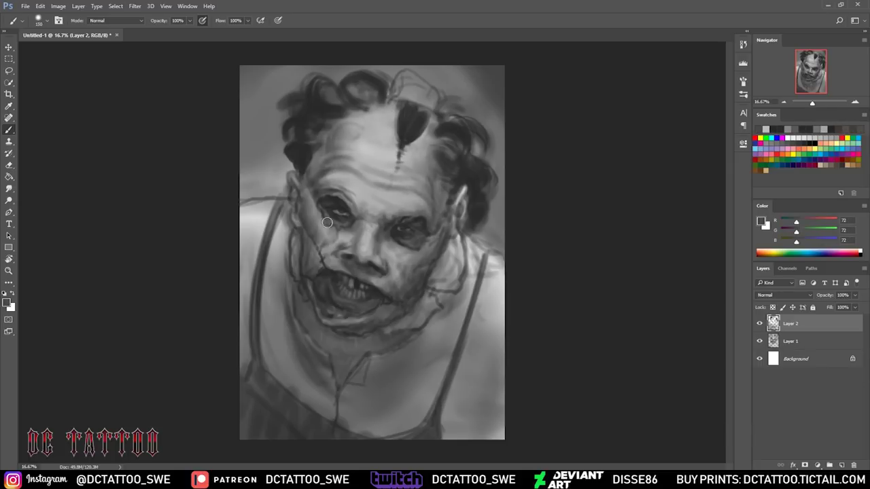
key(bracketleft)
key(bracketleft)
key(bracketleft)
alt+click(318, 136)
mouse_move(441, 126)
mouse_down()
mouse_move(467, 120)
mouse_move(460, 144)
mouse_up()
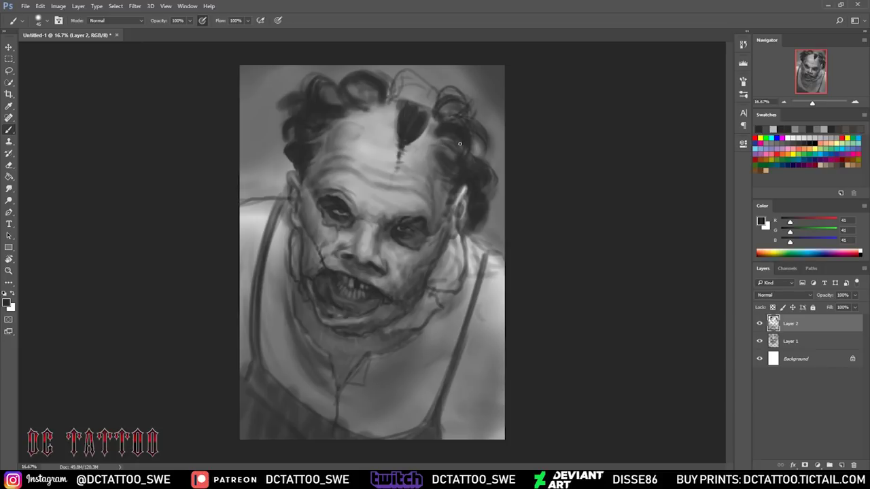
mouse_move(346, 94)
mouse_down()
mouse_move(372, 128)
mouse_move(405, 143)
mouse_up()
- Repaint the forehead lock as thin strands and darken the neck under the chin
alt+click(409, 88)
alt+click(412, 122)
drag(408, 109, 414, 139)
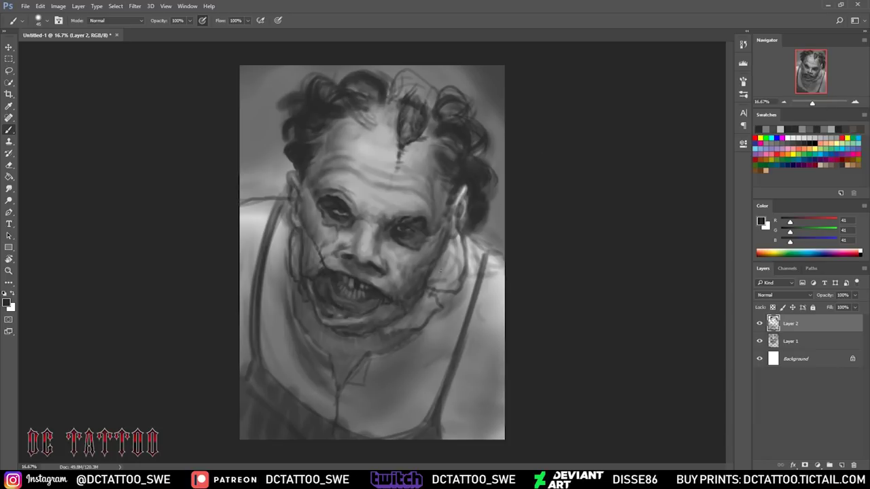
alt+click(309, 308)
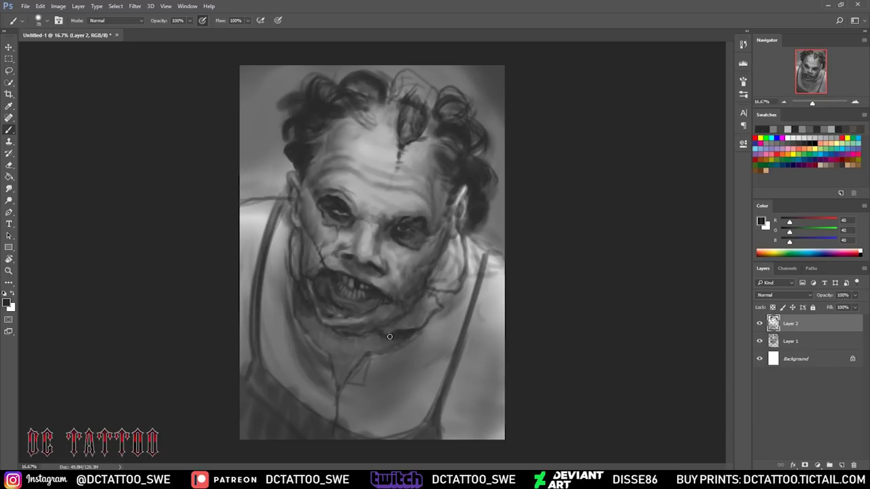
mouse_move(355, 335)
mouse_down()
mouse_move(319, 327)
mouse_move(371, 364)
mouse_up()
- Darken the neck, shade the left shoulder and strap, and darken the lower torso
key(bracketleft)
key(bracketleft)
key(bracketleft)
drag(326, 340, 361, 370)
alt+click(361, 371)
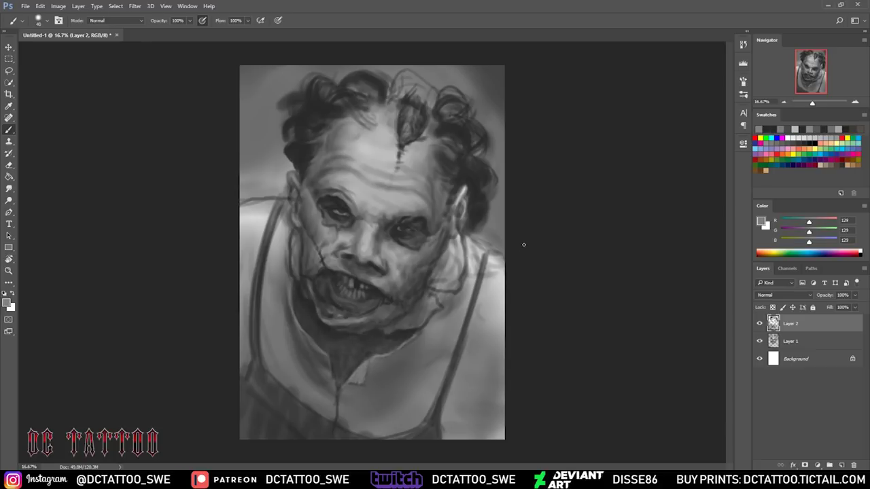
key(bracketright)
key(bracketright)
key(bracketright)
drag(286, 238, 275, 346)
drag(320, 258, 258, 408)
alt+click(390, 396)
mouse_move(340, 395)
mouse_down()
mouse_move(350, 408)
mouse_move(407, 407)
mouse_move(489, 370)
mouse_up()
- Sample several greys from the painting and add a darker stroke on the forehead
key(bracketleft)
key(bracketleft)
key(bracketleft)
alt+click(356, 226)
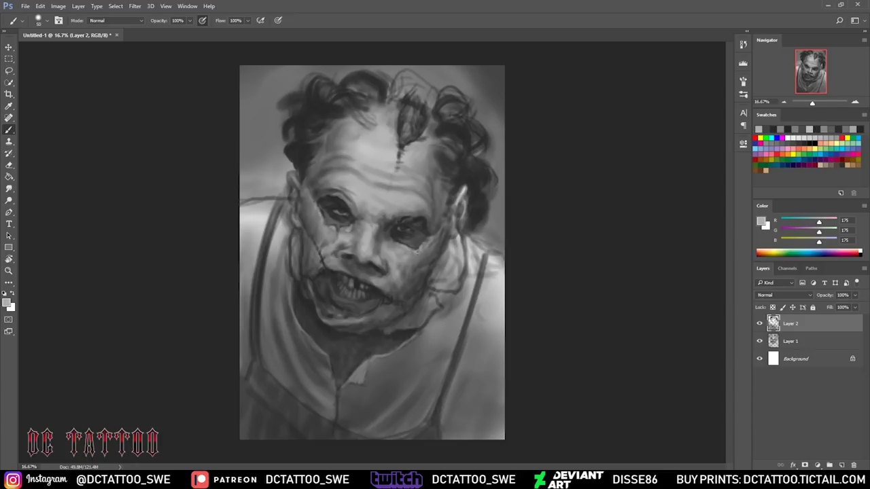
alt+click(333, 204)
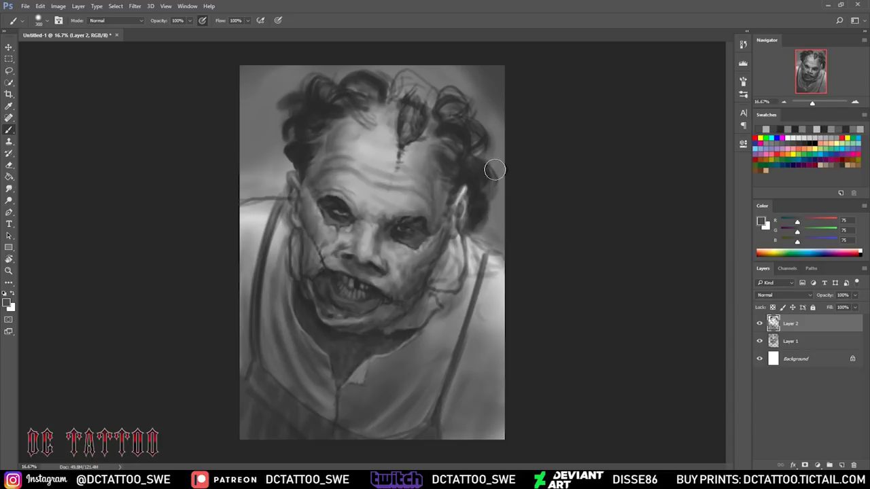
drag(356, 146, 385, 166)
alt+click(372, 270)
alt+click(346, 253)
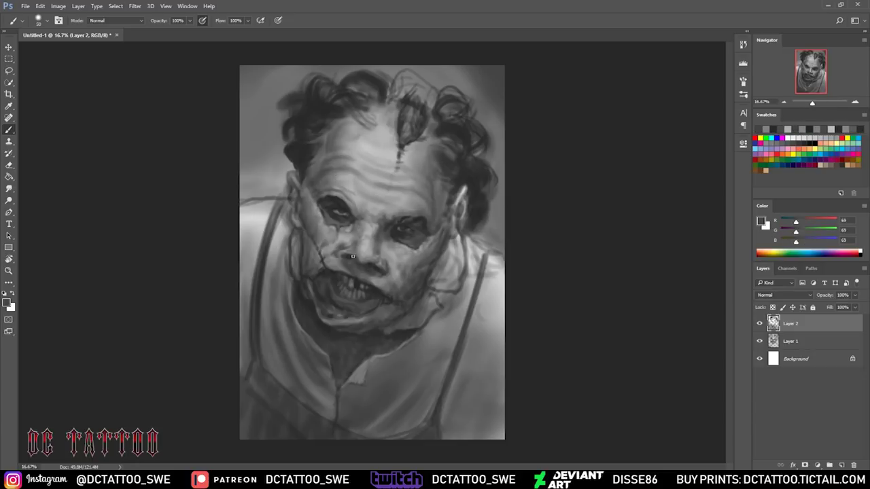
alt+click(360, 246)
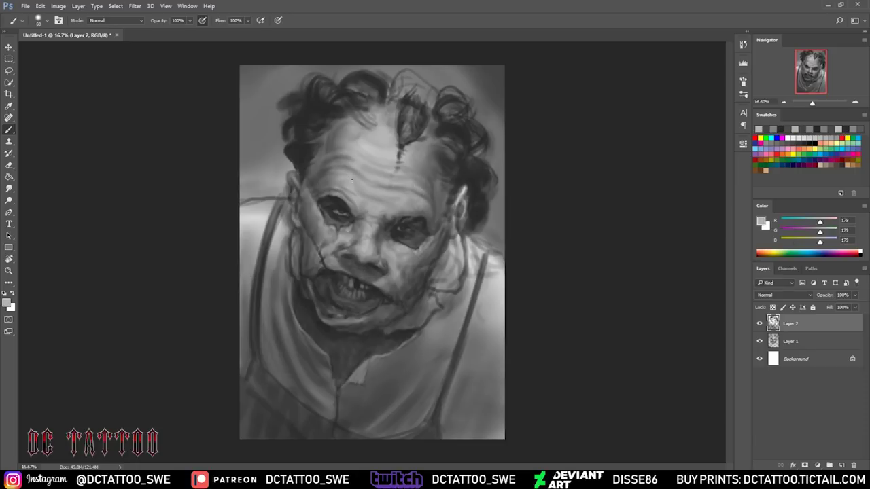
alt+click(456, 204)
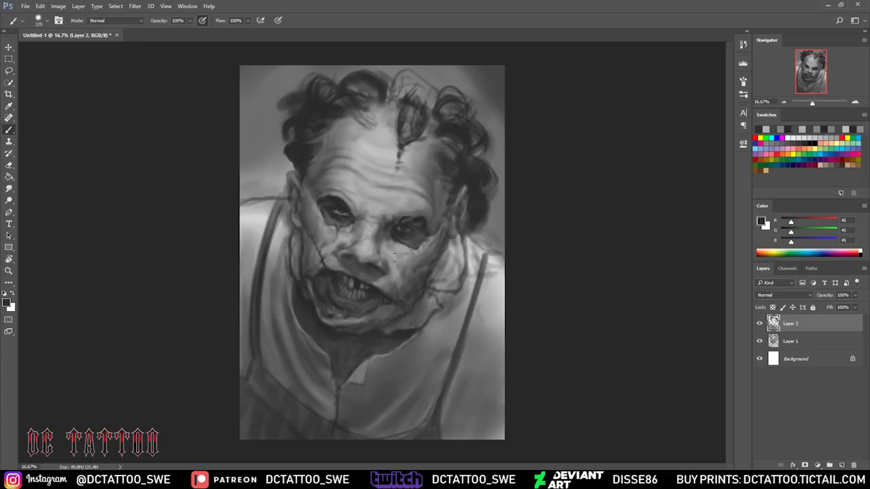
- Darken the jaw and neck edge, shade the shirt, and extend the right strap downward
drag(450, 280, 472, 435)
key(])
key(])
key(])
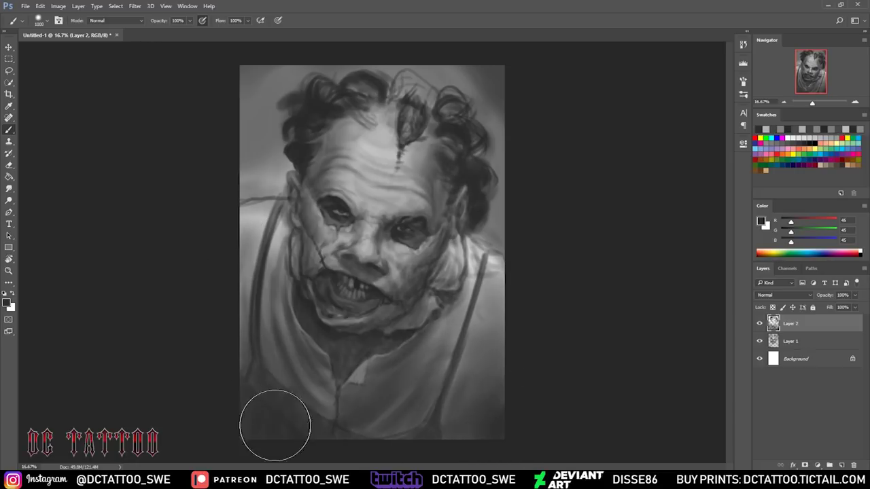
drag(319, 353, 347, 387)
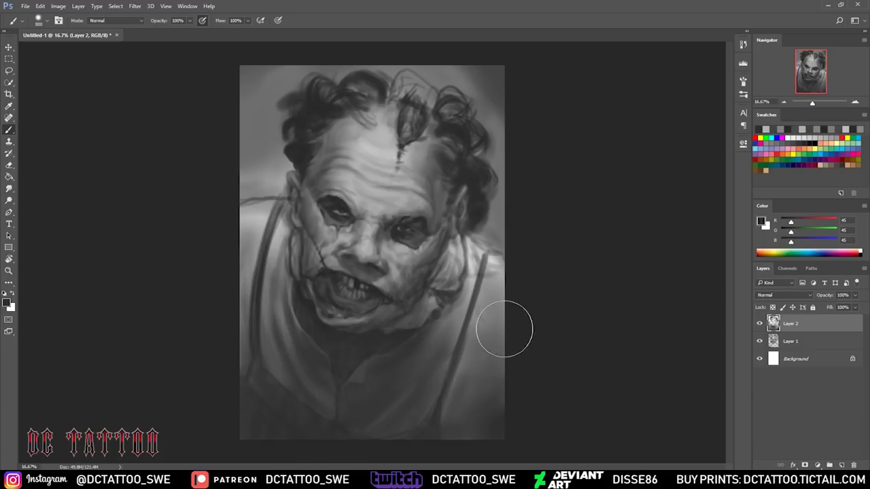
key(bracketleft)
key(bracketleft)
key(bracketleft)
drag(469, 326, 438, 421)
- Shade the left shirt edge and broadly darken the background and lower shirt
drag(251, 204, 266, 367)
drag(272, 218, 297, 396)
key(bracketright)
key(bracketright)
key(bracketright)
mouse_move(493, 231)
mouse_down()
mouse_move(478, 80)
mouse_move(258, 156)
mouse_up()
- Add dark hair strokes, mirror the portrait, and shade the left cheek, chin and neck
drag(401, 75, 449, 122)
key(bracketleft)
key(bracketleft)
key(bracketleft)
key(h)
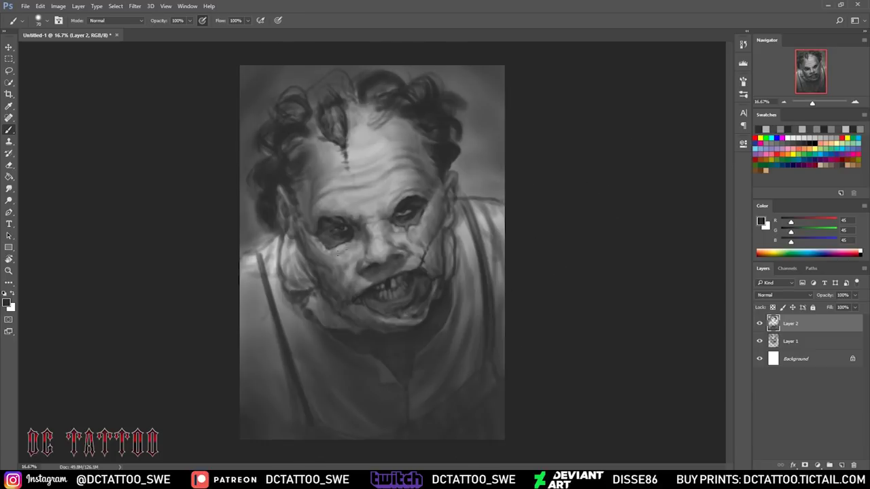
mouse_move(309, 249)
mouse_down()
mouse_move(299, 288)
mouse_move(348, 328)
mouse_up()
key(bracketleft)
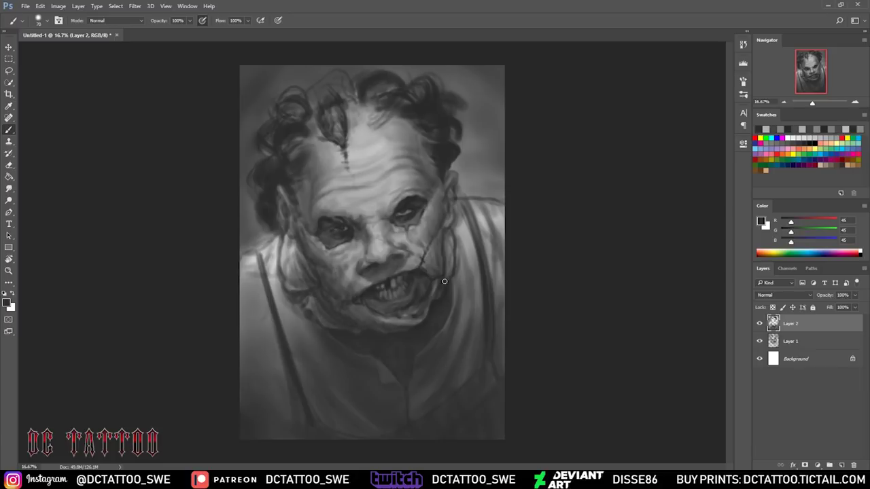
alt+click(444, 233)
- Create a new painting layer, Layer 3
key(bracketleft)
key(bracketleft)
key(bracketleft)
alt+click(415, 279)
key(ctrl+shift+n)
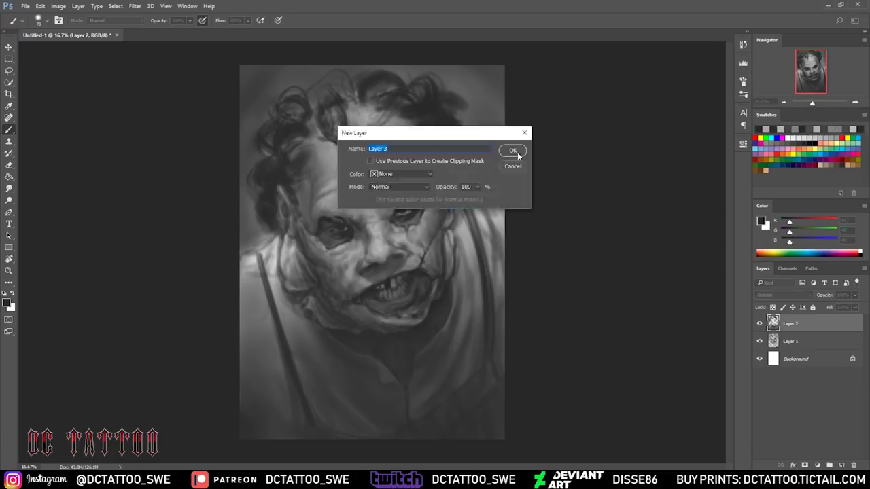
key(Return)
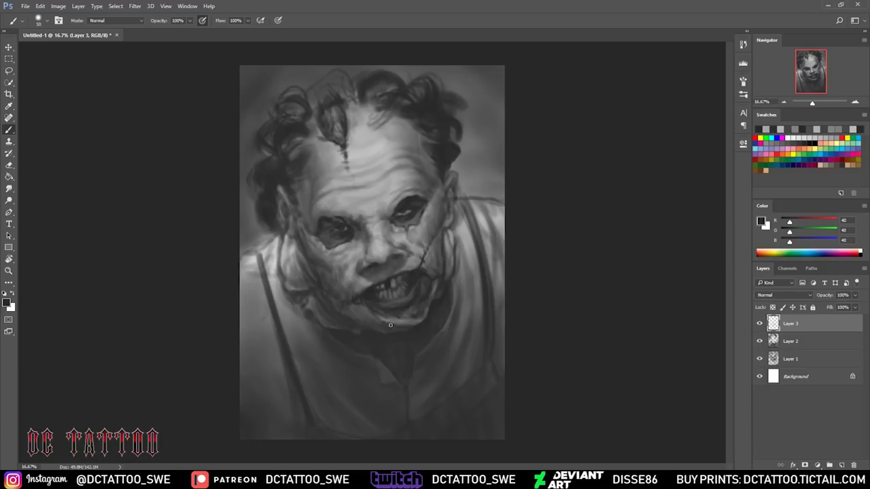
- Sample darker greys and deepen the shadow around the right eye
alt+click(359, 274)
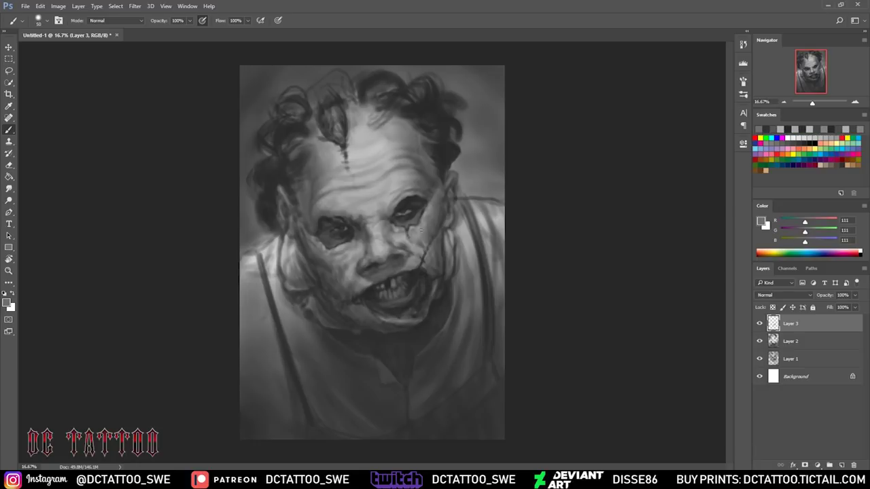
alt+click(346, 223)
drag(409, 201, 400, 212)
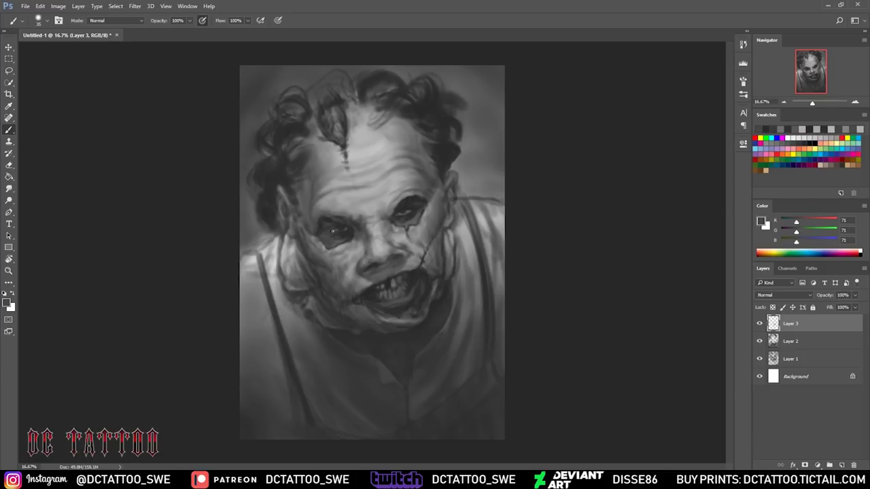
alt+click(339, 226)
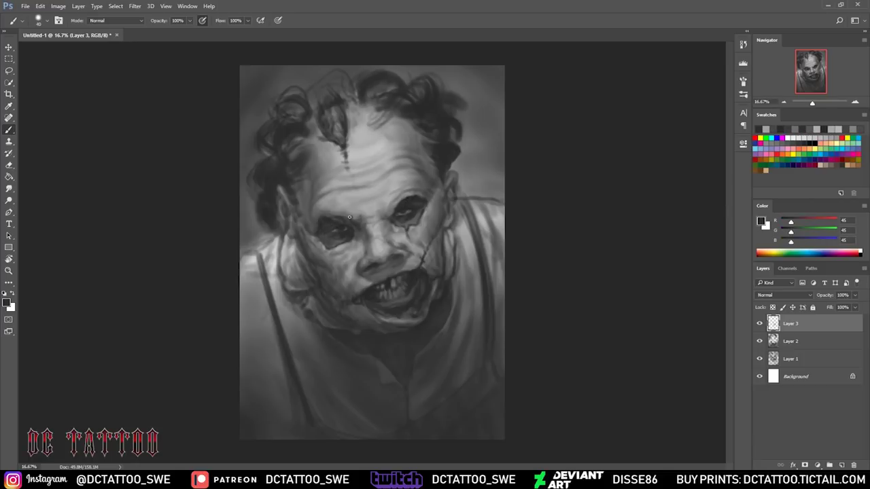
alt+click(398, 199)
mouse_move(406, 194)
mouse_down()
mouse_move(385, 194)
mouse_move(393, 201)
mouse_up()
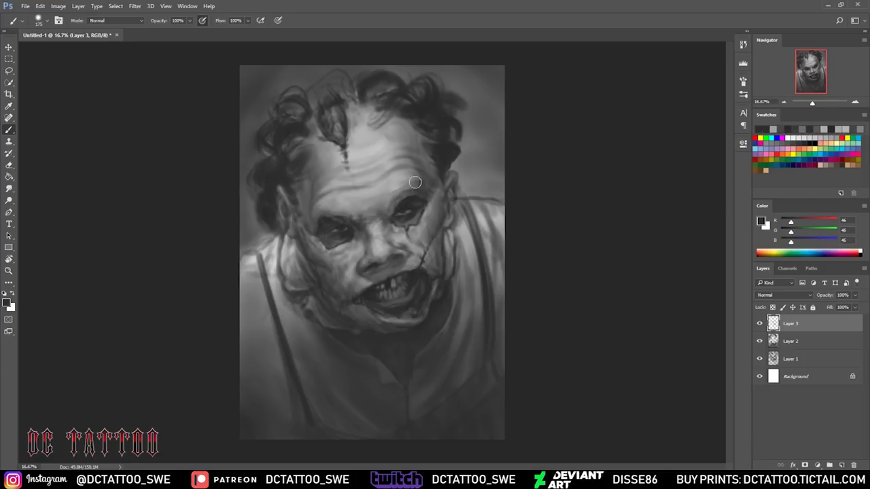
- Darken the right cheek, the figure's left side and the top edge with dark strokes
drag(437, 235, 449, 276)
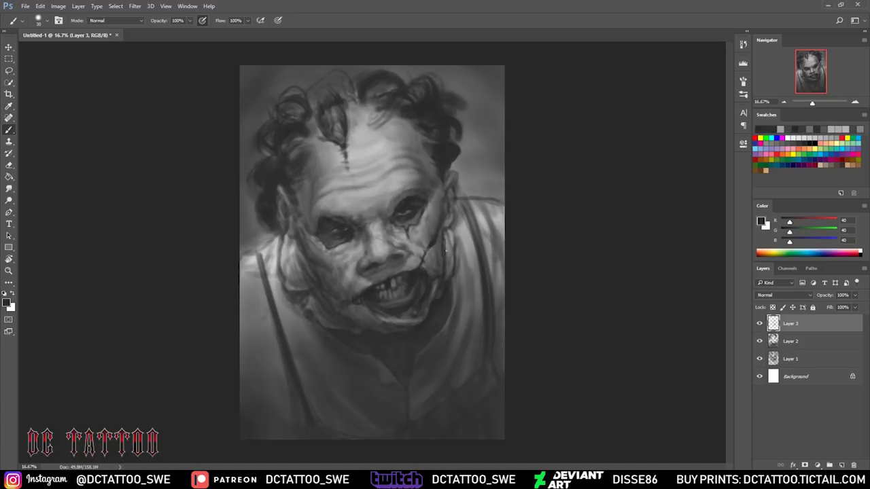
drag(252, 183, 244, 381)
drag(467, 59, 260, 101)
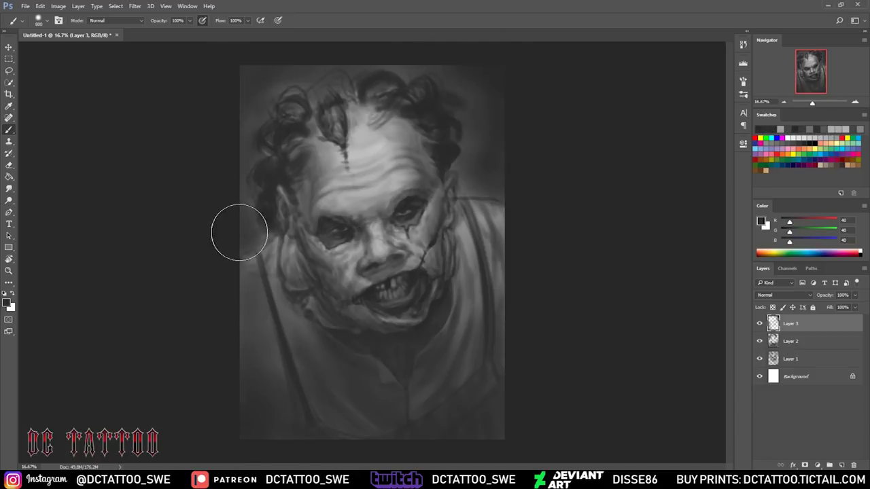
- Add Layer 4 and darken the mouth corner
key(ctrl+shift+n)
key(Return)
scroll(374, 257, up, 5)
scroll(374, 257, down, 2)
mouse_move(445, 279)
mouse_down()
mouse_move(520, 260)
mouse_move(526, 255)
mouse_move(486, 265)
mouse_move(538, 235)
mouse_move(496, 241)
mouse_move(534, 221)
mouse_up()
- Darken the upper lip line from the mouth corner along the lip
alt+click(509, 224)
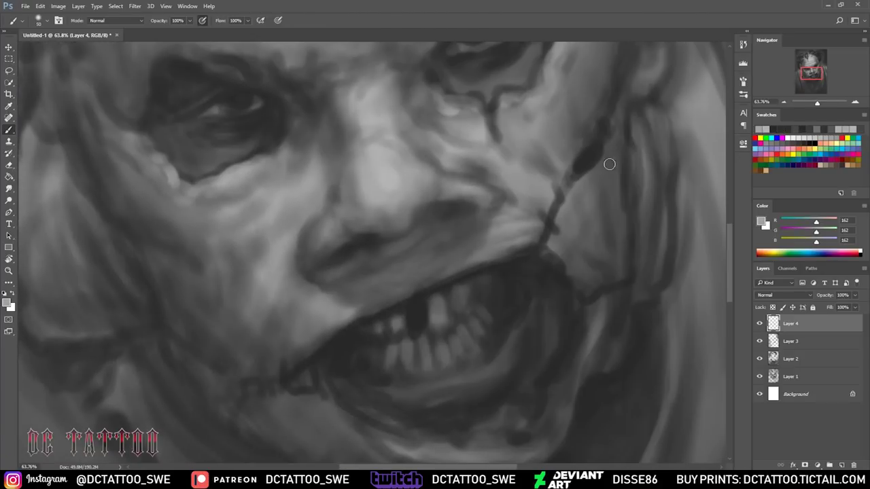
alt+click(441, 291)
drag(356, 323, 326, 299)
drag(503, 251, 394, 302)
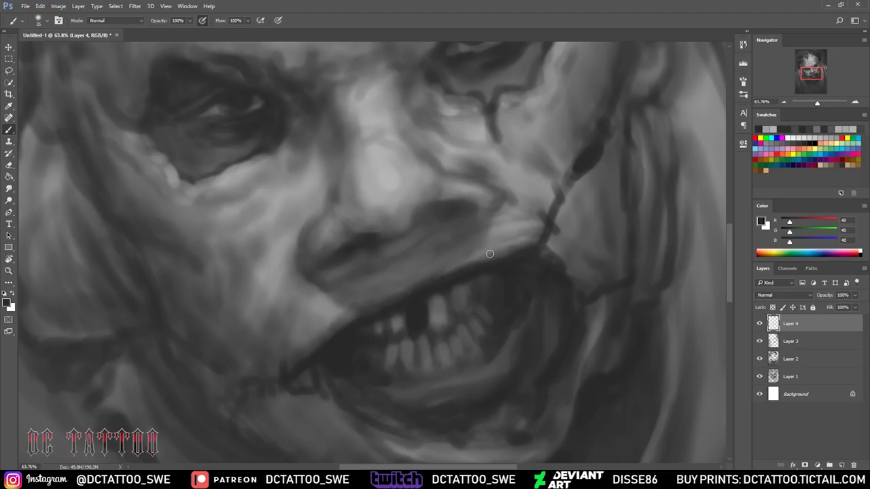
key(bracketleft)
key(bracketleft)
key(bracketleft)
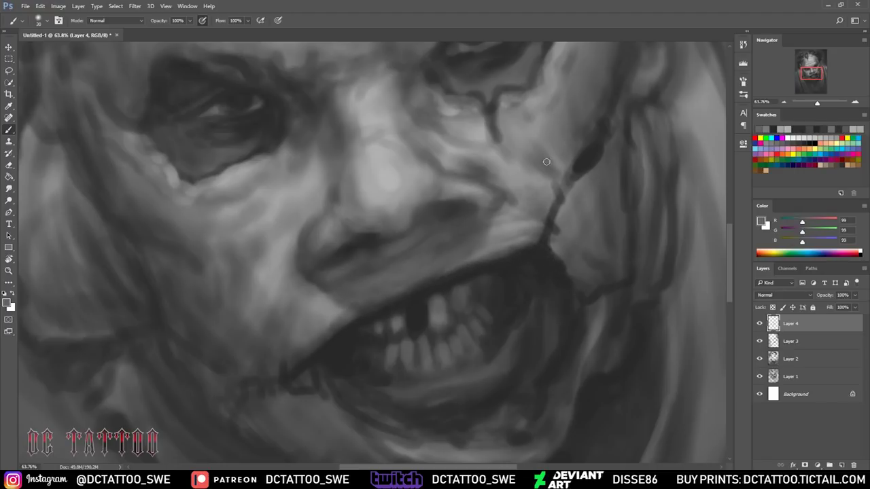
- Add a light stroke on the cheek by the mouth and darken the nostril
alt+click(509, 189)
mouse_move(507, 201)
mouse_down()
mouse_move(534, 202)
mouse_move(476, 184)
mouse_up()
key(bracketleft)
key(bracketleft)
key(bracketleft)
alt+click(326, 261)
drag(343, 238, 337, 261)
- Highlight the nose and paint a fine dark line along the nostril crease
alt+click(345, 166)
key(bracketright)
key(bracketright)
key(bracketright)
drag(315, 253, 306, 228)
key(bracketleft)
key(bracketleft)
key(bracketleft)
alt+click(379, 242)
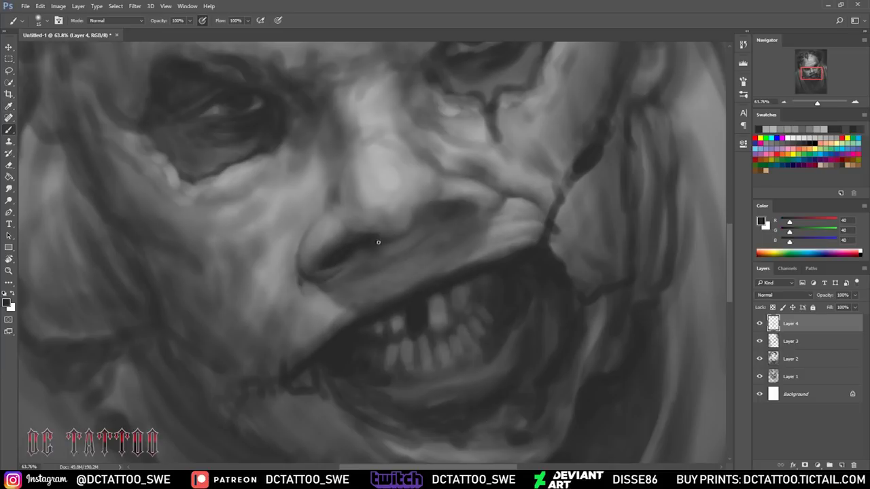
drag(418, 225, 427, 224)
- Paint dark creases along the cheek fold with a lighter stroke beside it
key(bracketright)
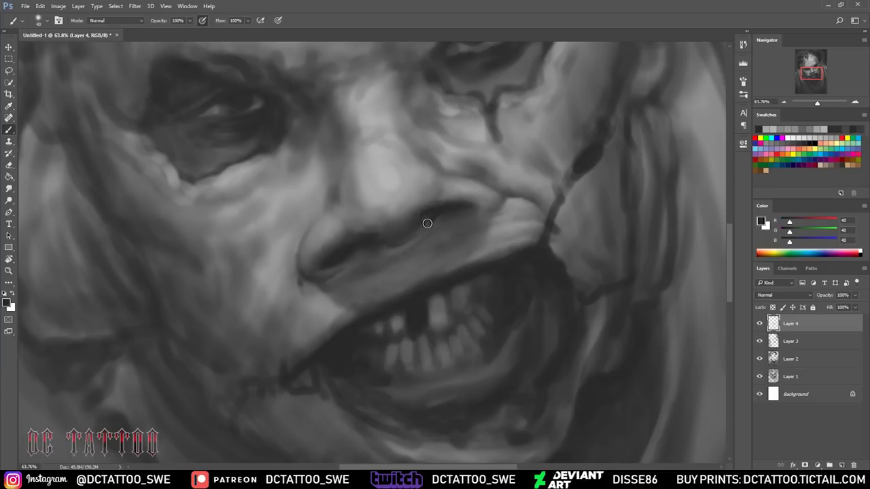
drag(321, 270, 292, 333)
drag(292, 272, 228, 359)
mouse_move(299, 245)
mouse_down()
mouse_move(235, 338)
mouse_move(283, 300)
mouse_up()
alt+click(235, 338)
- Add wrinkle lines around the mouth, define the lower lip edge, and darken the chin and jaw line
key(i)
click(257, 308)
drag(278, 339, 270, 367)
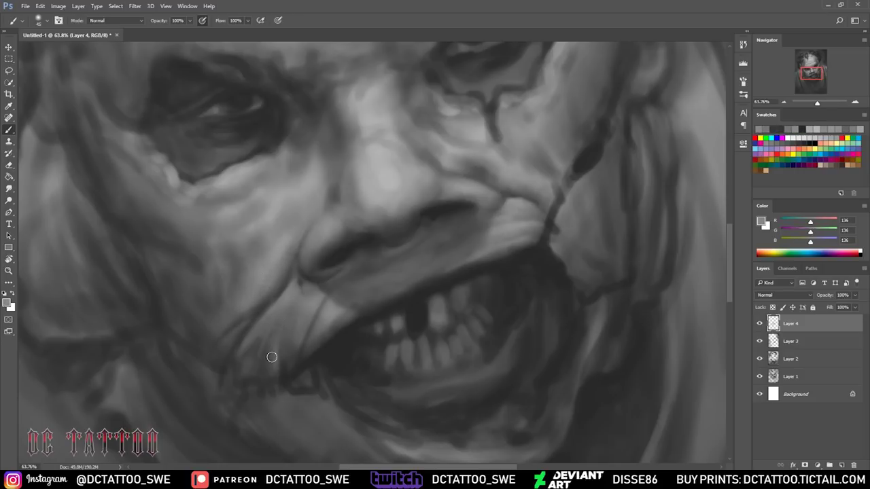
alt+click(272, 343)
drag(325, 312, 314, 336)
drag(276, 362, 269, 377)
drag(248, 334, 238, 359)
drag(171, 335, 235, 375)
- Darken the mouth corner and lower lip, and draw the cheek line near the corner
key(bracketright)
key(bracketright)
key(bracketright)
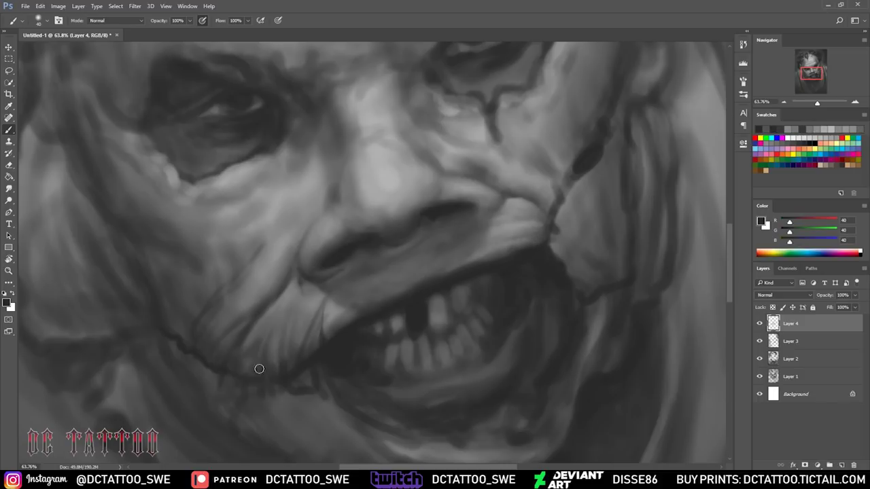
alt+click(308, 284)
alt+click(235, 367)
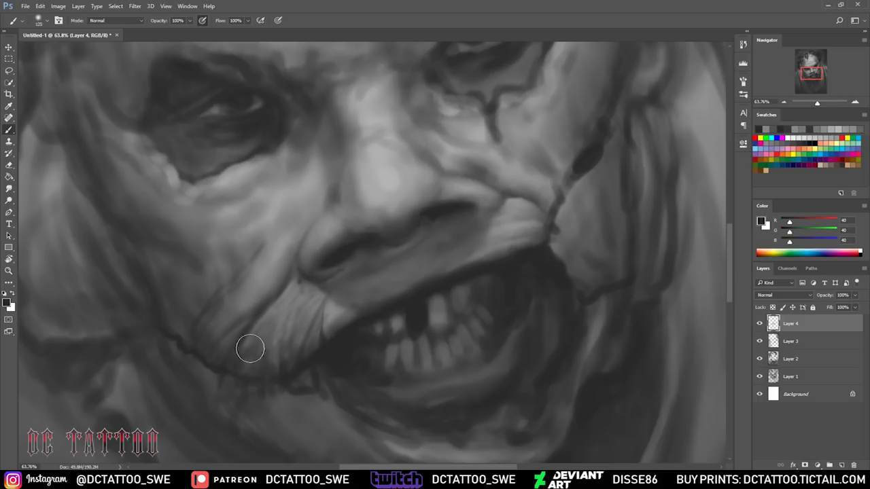
drag(244, 354, 348, 321)
mouse_move(314, 289)
mouse_down()
mouse_move(268, 347)
mouse_move(317, 287)
mouse_up()
key(bracketleft)
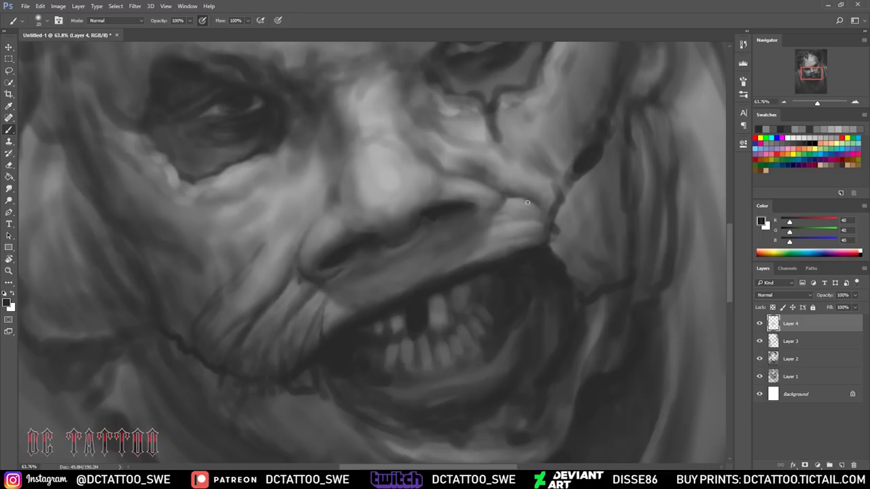
drag(549, 256, 564, 260)
mouse_move(572, 299)
mouse_down()
mouse_move(582, 214)
mouse_move(608, 145)
mouse_move(554, 196)
mouse_move(569, 179)
mouse_up()
- Darken the torn line running down the right cheek
alt+click(596, 191)
key(i)
key(b)
alt+click(607, 243)
drag(617, 216, 616, 128)
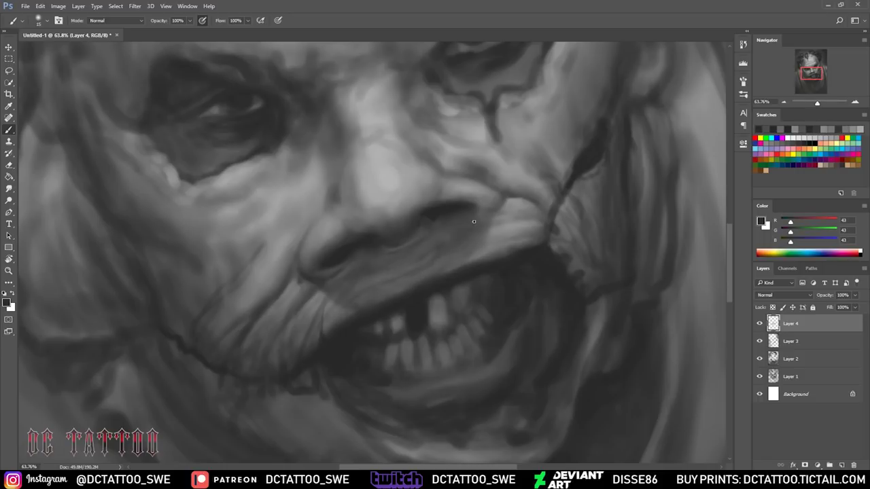
- Softly darken near the mouth corner and add light highlights beside the nose
alt+click(482, 196)
drag(498, 183, 469, 195)
alt+click(380, 170)
drag(416, 163, 476, 168)
key(bracketleft)
key(bracketleft)
alt+click(384, 319)
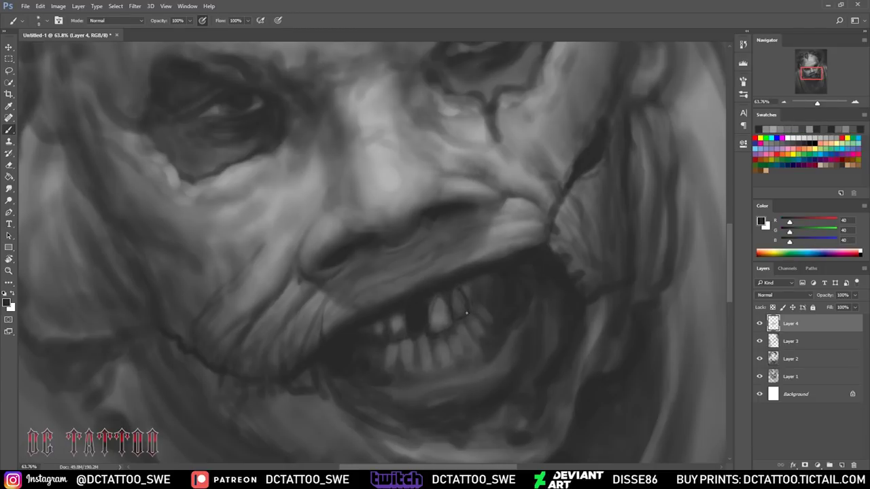
- Paint light strokes on the teeth to brighten them
alt+click(468, 288)
drag(457, 303, 476, 286)
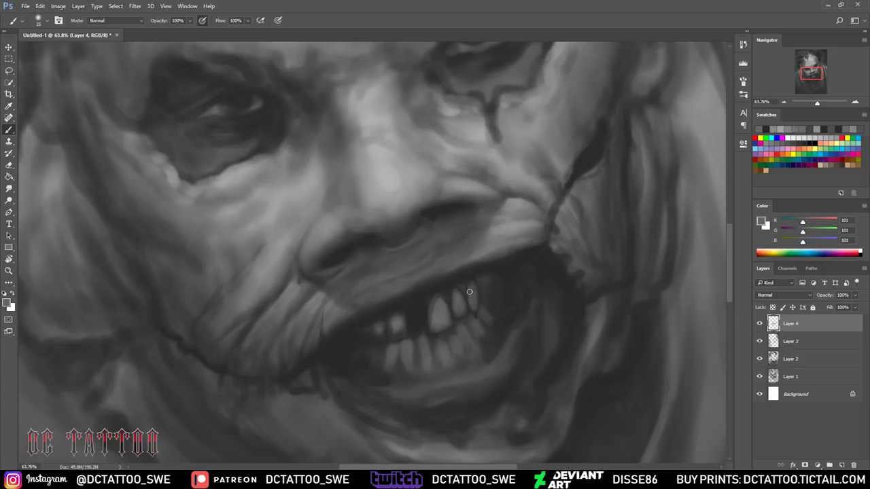
key(bracketleft)
alt+click(465, 279)
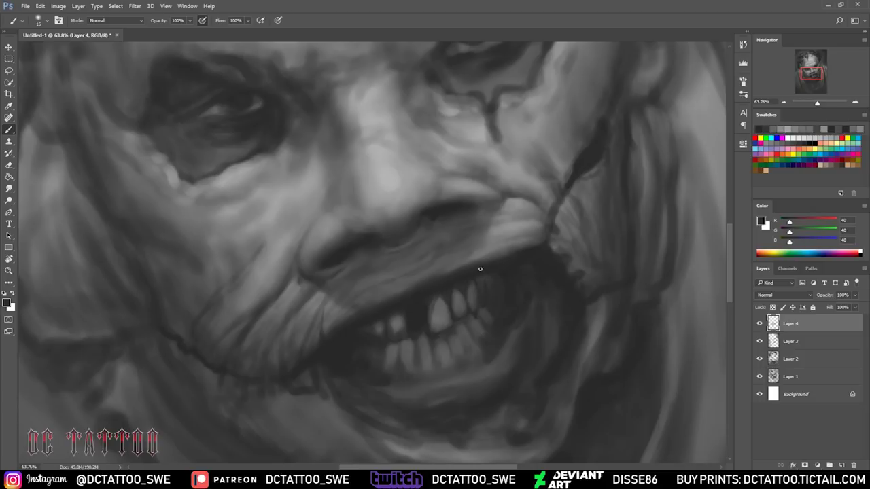
drag(393, 338, 406, 329)
key(bracketright)
- Darken the gaps between the teeth and deepen the lower-lip shadow beneath them
alt+click(386, 327)
key(bracketright)
alt+click(431, 302)
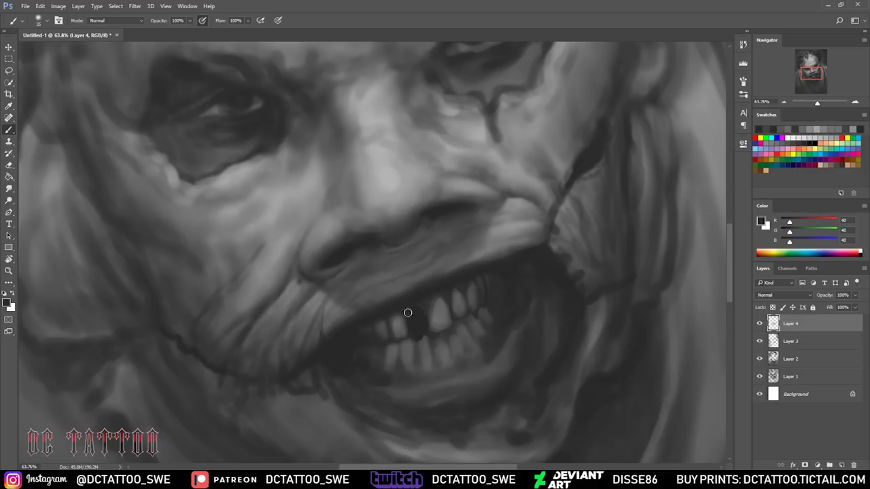
mouse_move(441, 325)
mouse_down()
mouse_move(450, 302)
mouse_move(393, 334)
mouse_up()
alt+click(405, 310)
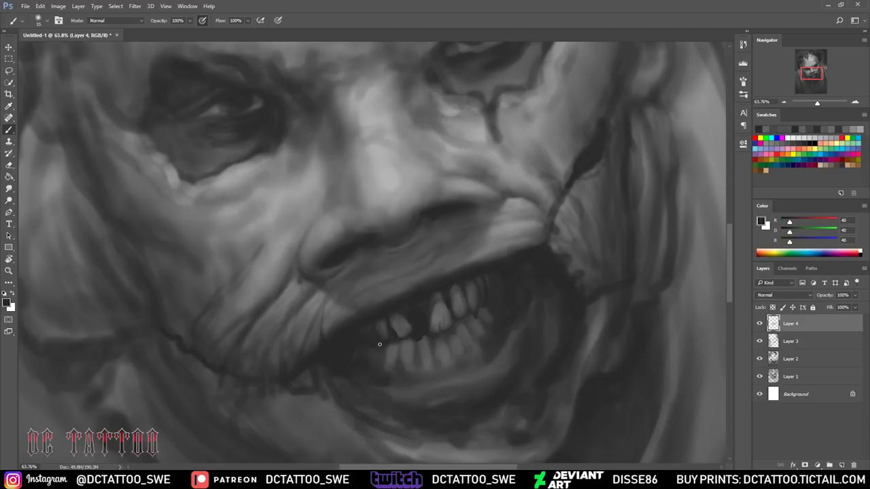
drag(492, 354, 365, 390)
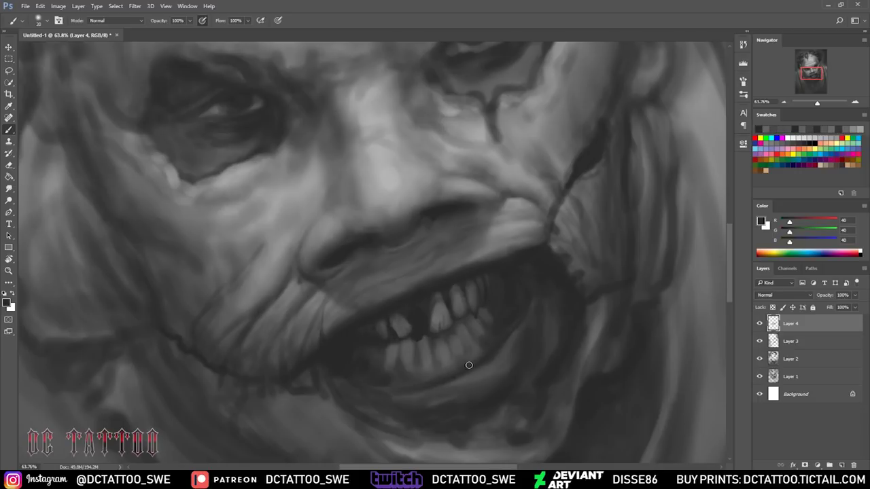
- Sample several dark greys from the mouth while adjusting the brush size
key(bracketright)
key(bracketright)
key(bracketright)
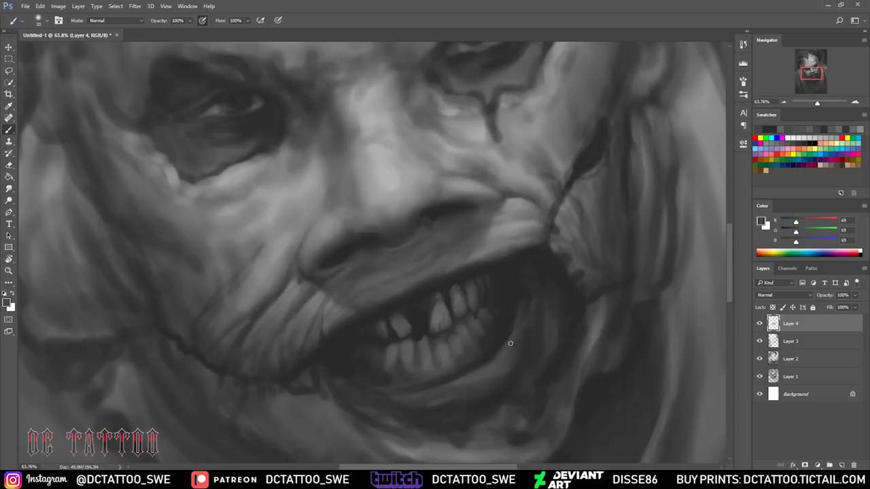
alt+click(511, 322)
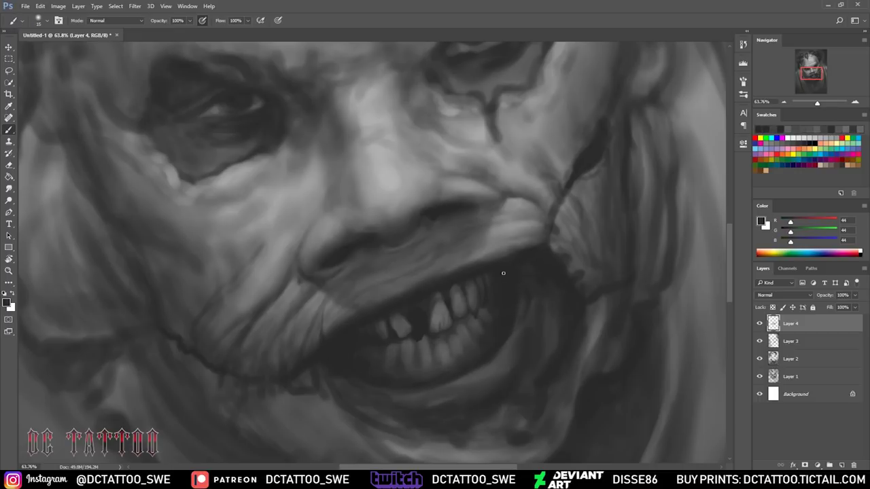
alt+click(564, 219)
key(bracketright)
key(bracketright)
key(bracketleft)
key(bracketleft)
alt+click(570, 218)
key(bracketright)
key(bracketright)
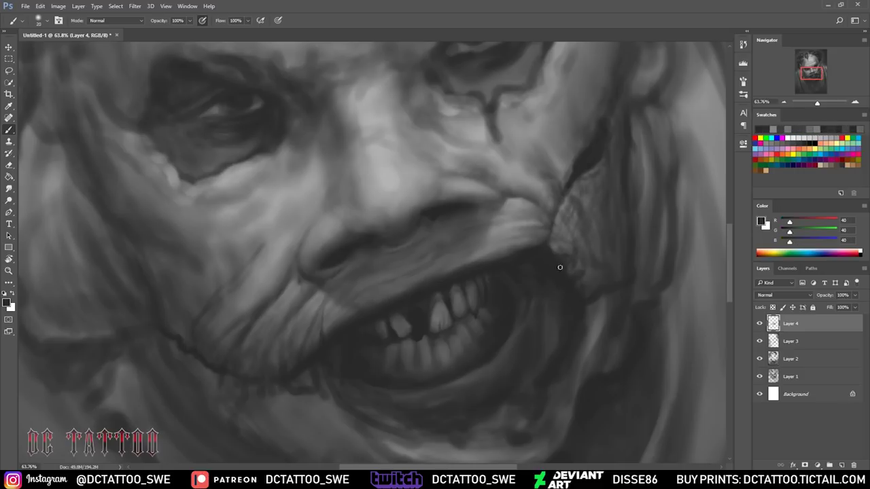
alt+click(609, 283)
alt+click(582, 284)
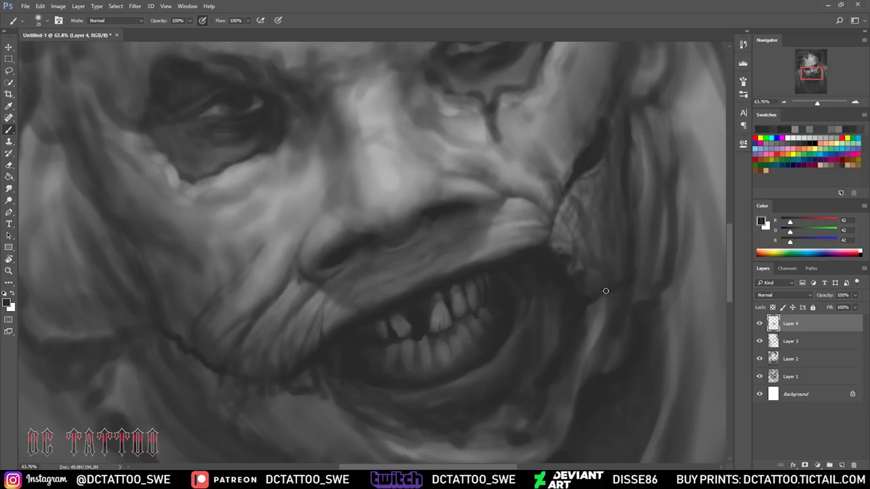
- Pan up to the eyes and back to the mouth, picking a dark grey tone
alt+click(623, 134)
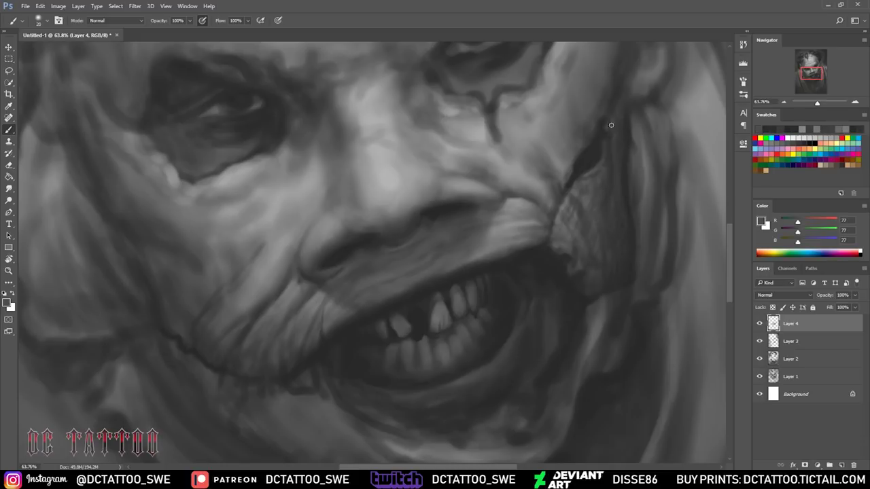
drag(623, 134, 568, 261)
alt+click(569, 261)
key(bracketright)
key(bracketright)
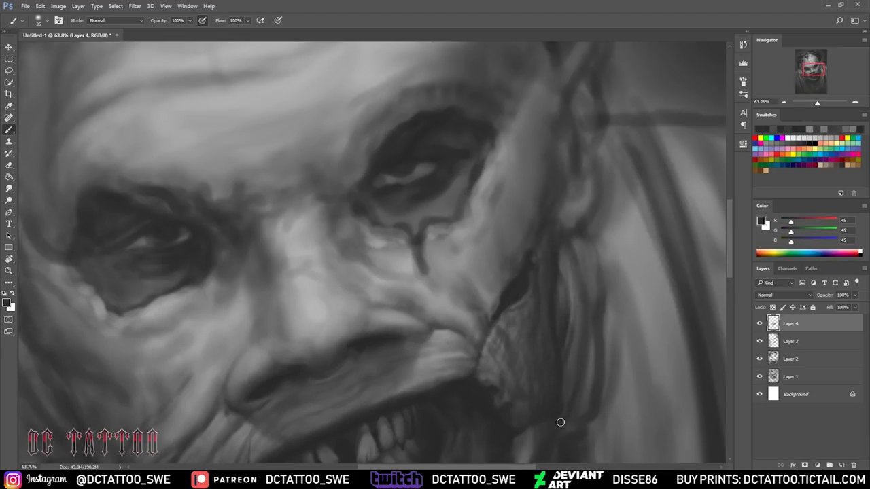
drag(589, 428, 589, 245)
key(bracketleft)
key(bracketleft)
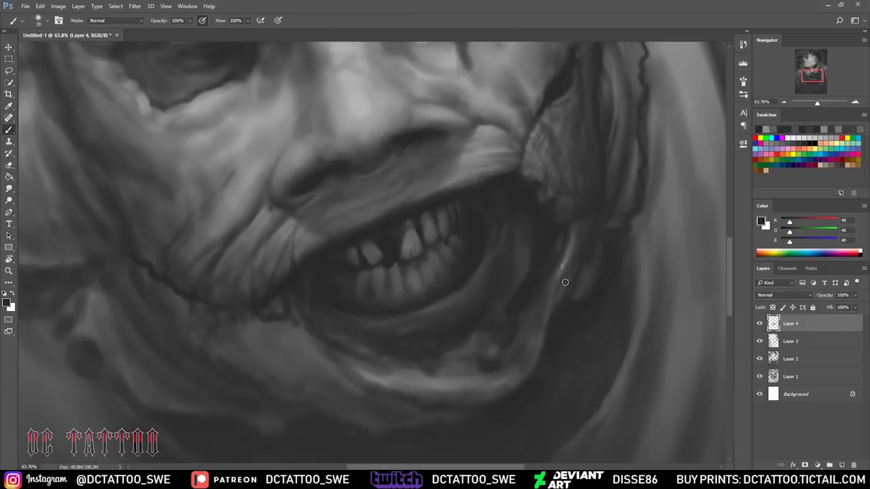
- Paint highlights along the lower lip and darken the inner mouth corner
alt+click(521, 362)
drag(521, 363, 531, 332)
drag(380, 367, 297, 317)
key(i)
key(b)
drag(479, 389, 557, 271)
drag(467, 388, 395, 385)
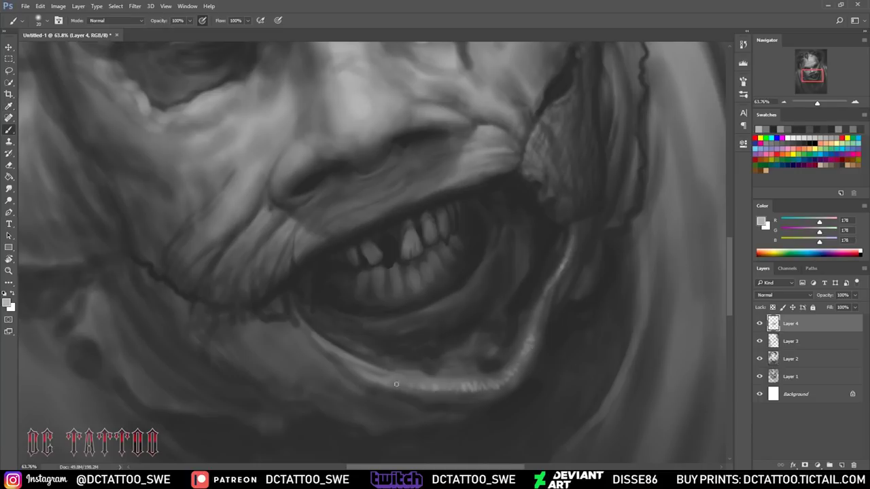
alt+click(486, 295)
drag(476, 276, 496, 238)
- Flip the canvas horizontally and shade along the lower lip and mouth corner
key(i)
key(ctrl+shift+h)
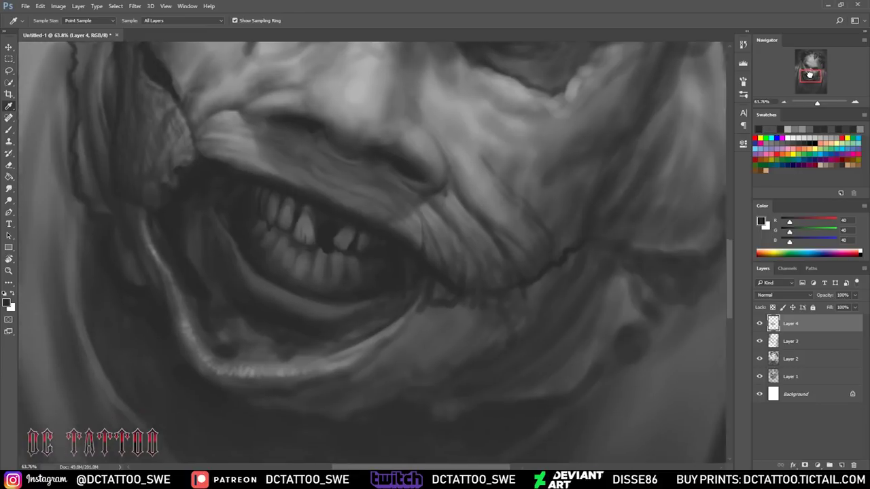
click(208, 237)
key(b)
alt+click(277, 293)
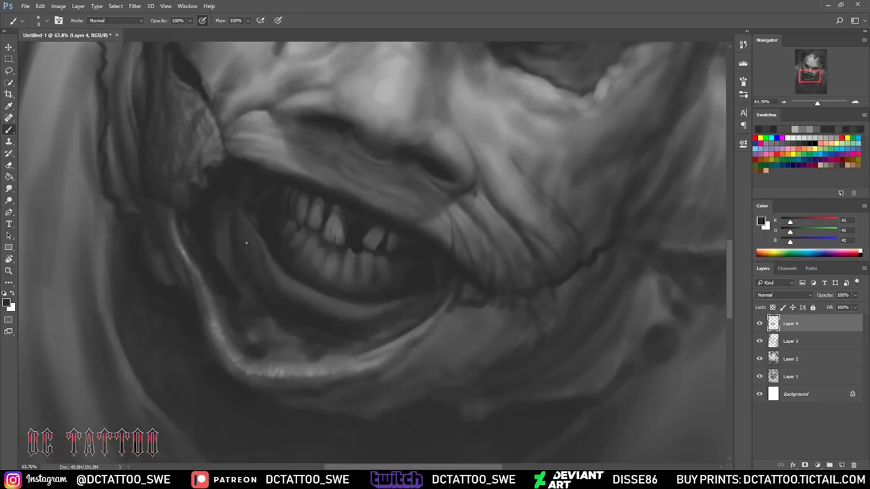
mouse_move(314, 361)
mouse_down()
mouse_move(303, 345)
mouse_move(369, 349)
mouse_move(466, 283)
mouse_up()
- Darken the mouth corner and add fine dark lines along the lip
key(bracketright)
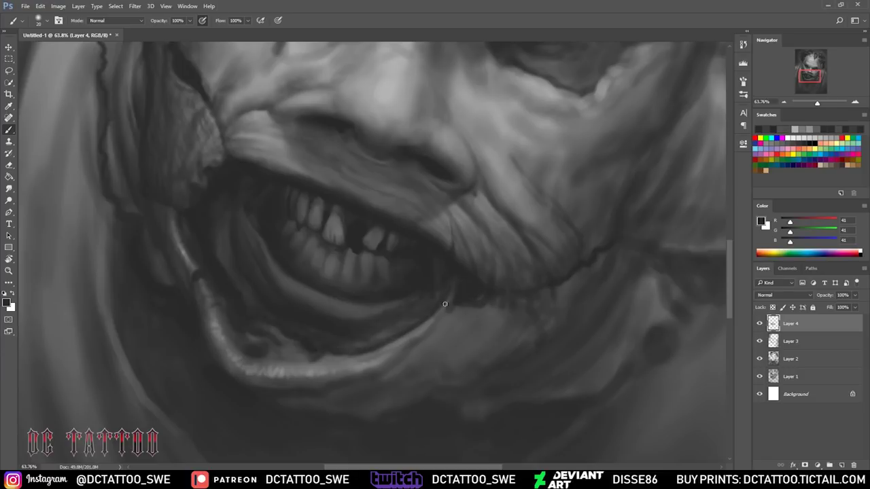
alt+click(418, 335)
drag(455, 316, 497, 299)
key(bracketleft)
mouse_move(394, 373)
mouse_down()
mouse_move(472, 340)
mouse_move(494, 302)
mouse_up()
- Deepen the crease below the mouth corner and shade the lower lip's edge
alt+click(476, 324)
key(bracketright)
key(bracketright)
key(bracketright)
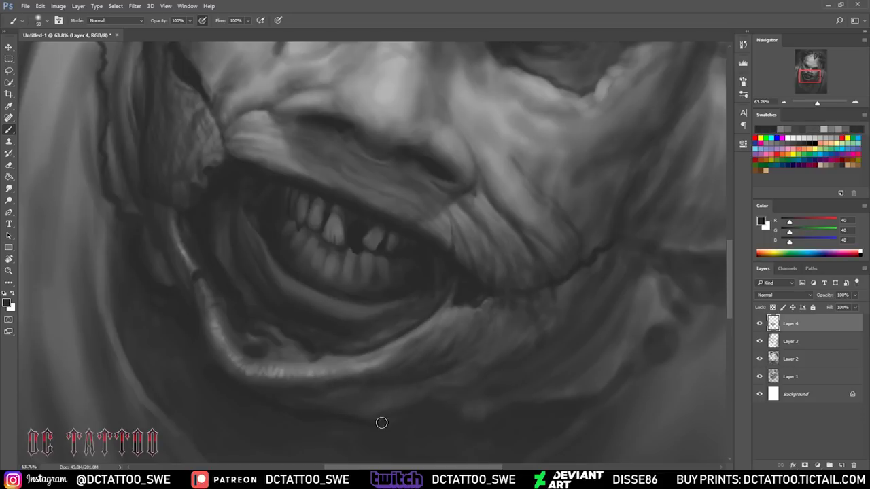
key(bracketleft)
key(bracketleft)
key(bracketleft)
drag(547, 333, 605, 258)
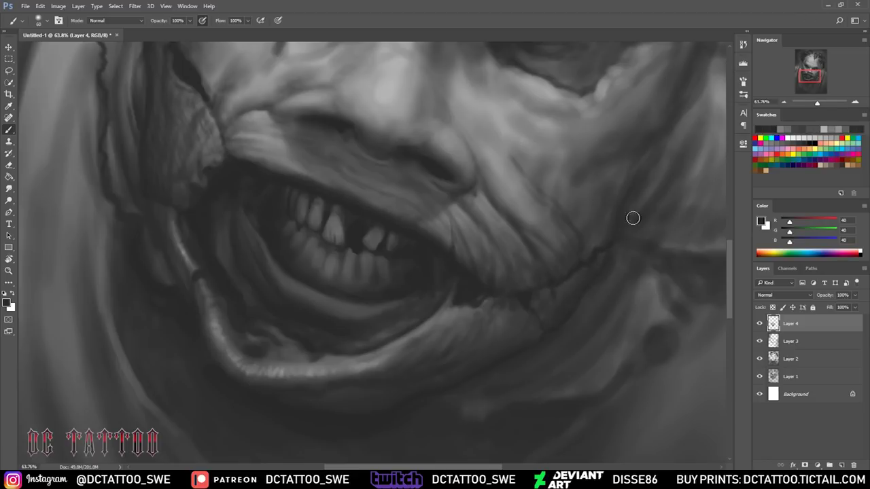
key(bracketright)
key(bracketright)
key(bracketright)
key(bracketleft)
key(bracketleft)
key(bracketleft)
mouse_move(437, 297)
mouse_down()
mouse_move(357, 361)
mouse_move(387, 358)
mouse_move(443, 327)
mouse_move(487, 328)
mouse_up()
- Darken the gaps between the lower teeth
key(bracketright)
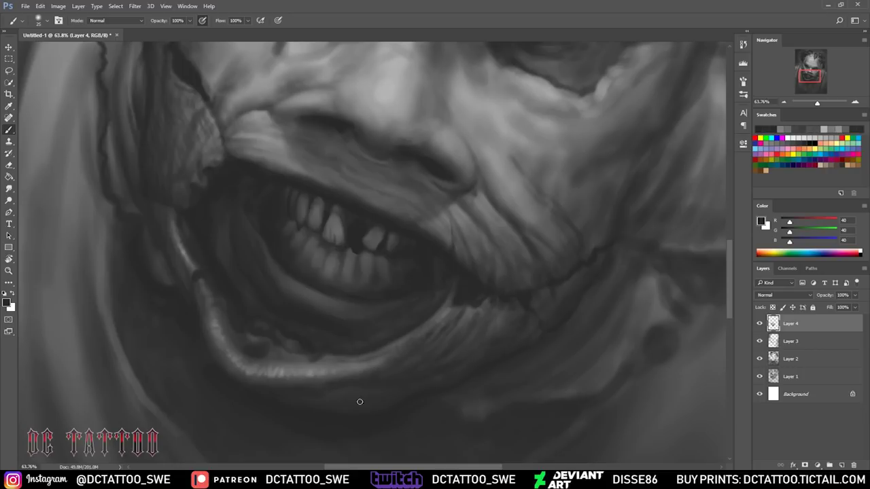
drag(810, 80, 808, 77)
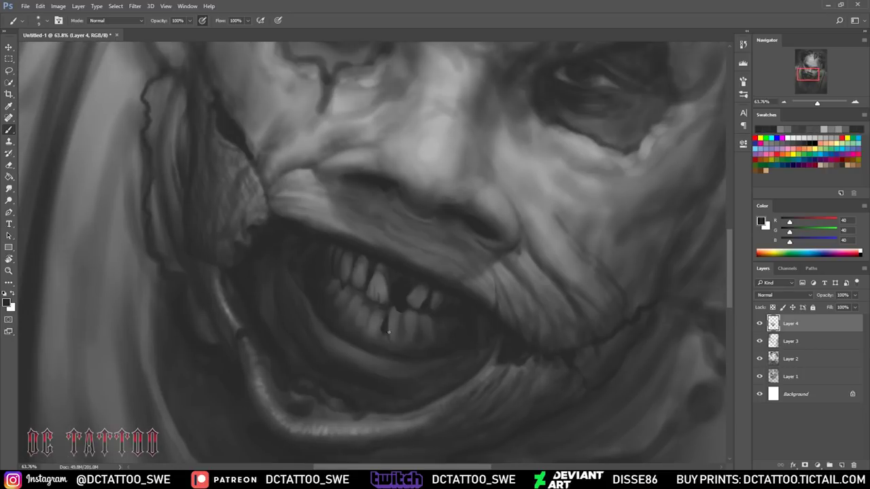
drag(368, 327, 366, 338)
key(bracketright)
key(bracketright)
key(bracketright)
key(bracketleft)
- Deepen the lower-teeth gaps, zoom out, and darken the nose bridge and nostrils
drag(394, 318, 393, 337)
drag(372, 322, 369, 344)
drag(363, 311, 358, 326)
drag(817, 102, 815, 102)
mouse_move(399, 221)
mouse_down()
mouse_move(430, 197)
mouse_move(416, 212)
mouse_up()
drag(396, 239, 410, 245)
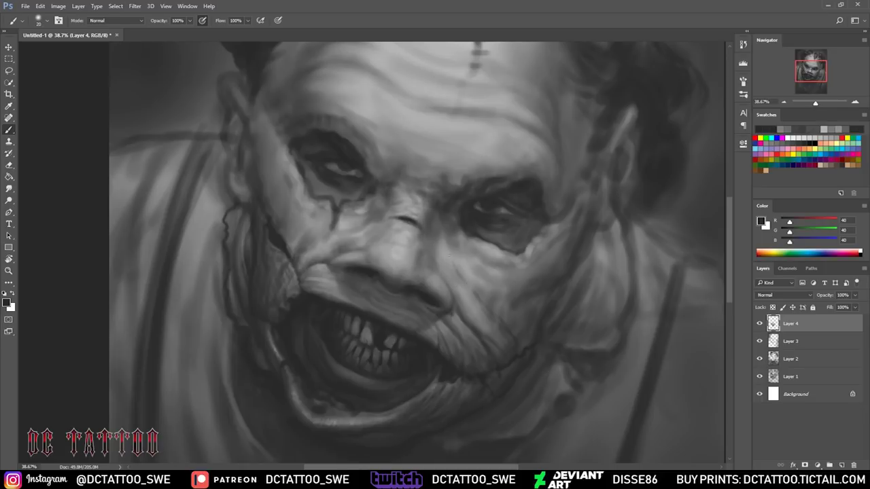
- Darken the smile crease and cheek-jaw contour, and add faint shadow near the upper lip
drag(507, 324, 499, 304)
key(bracketright)
key(bracketright)
key(bracketright)
drag(554, 248, 537, 272)
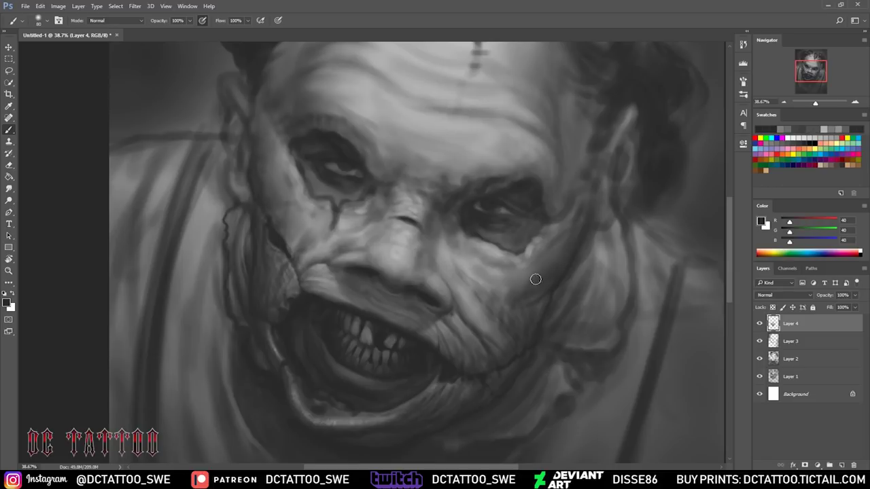
alt+click(357, 247)
alt+click(367, 225)
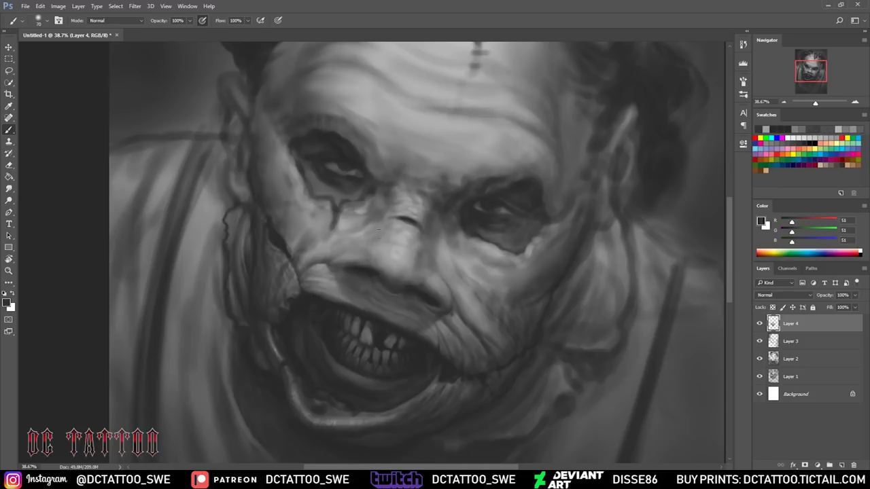
alt+click(452, 302)
drag(415, 251, 384, 273)
- Lighten the right cheek with a larger brush and a sampled light grey
alt+click(446, 316)
alt+click(439, 319)
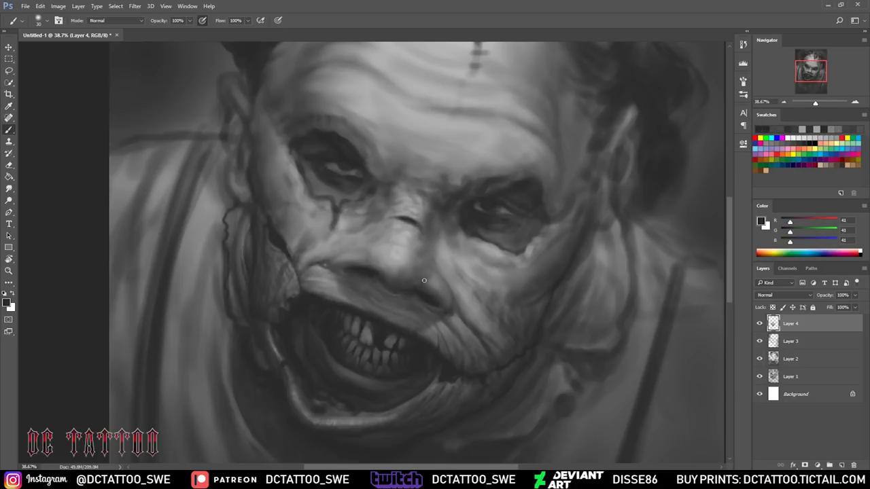
key(bracketright)
key(bracketright)
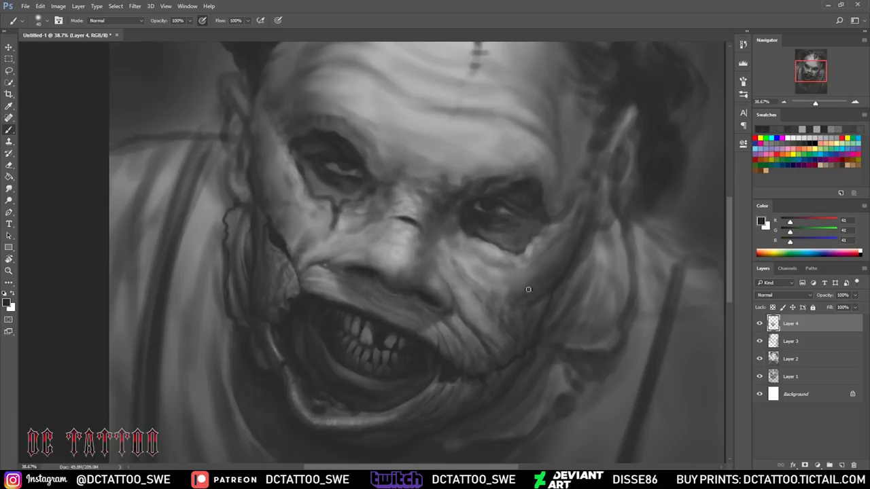
alt+click(493, 256)
alt+click(527, 261)
drag(529, 261, 566, 229)
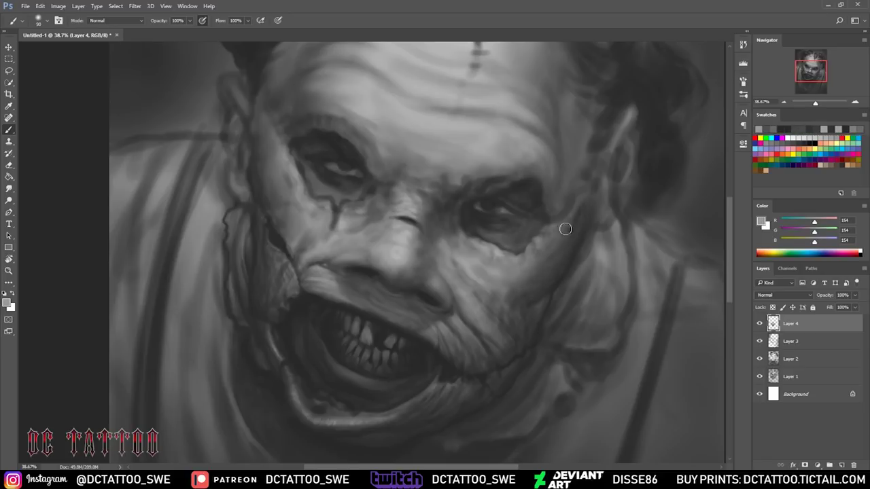
- Darken under the right eye, extend its crack, and darken the right ear edge
alt+click(517, 186)
drag(454, 235, 538, 233)
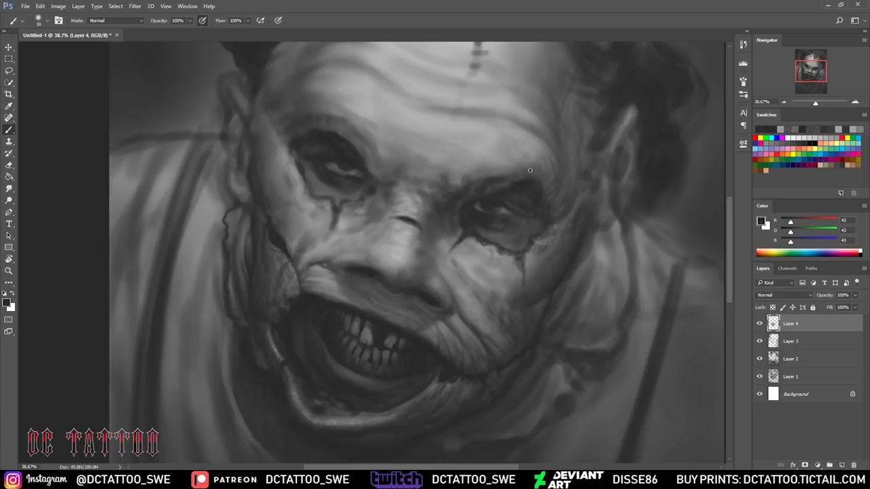
alt+click(271, 227)
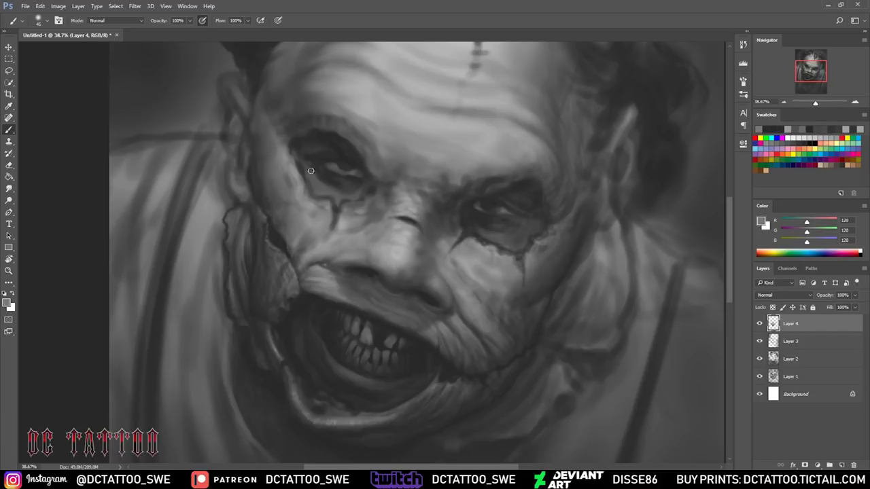
alt+click(263, 205)
drag(524, 256, 533, 271)
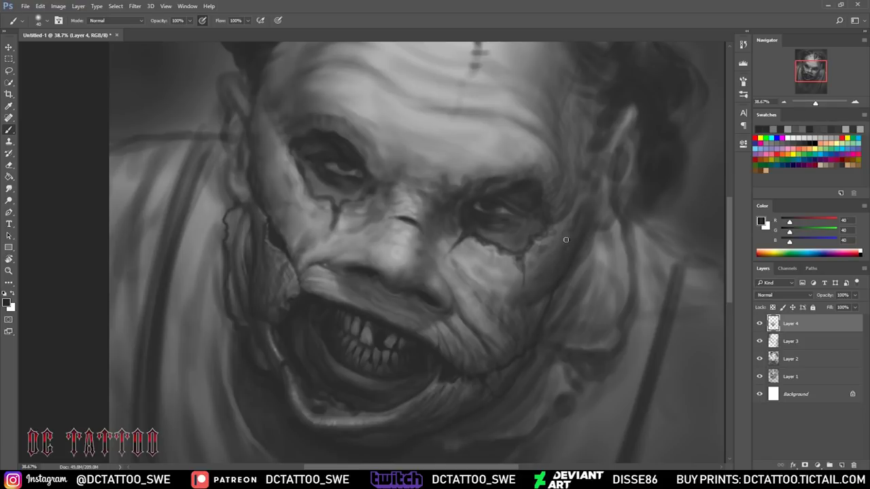
drag(561, 204, 575, 109)
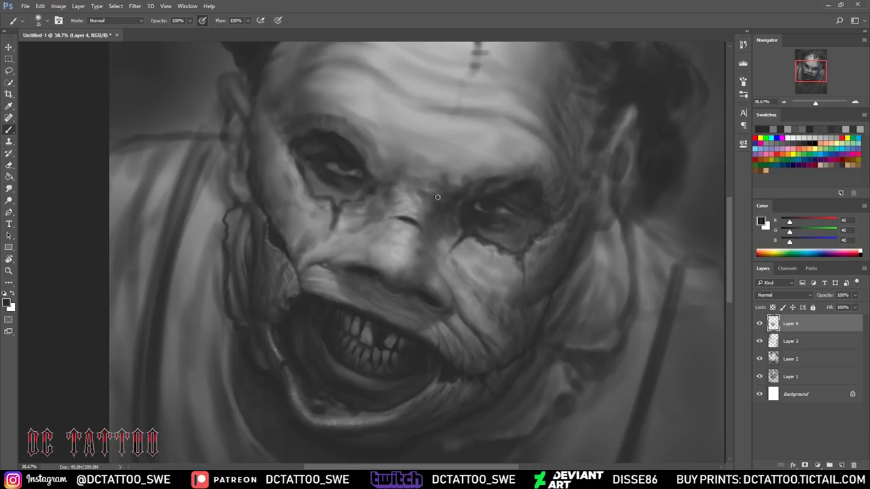
- Paint dark cracks and a dark mark below the left eye
alt+click(481, 178)
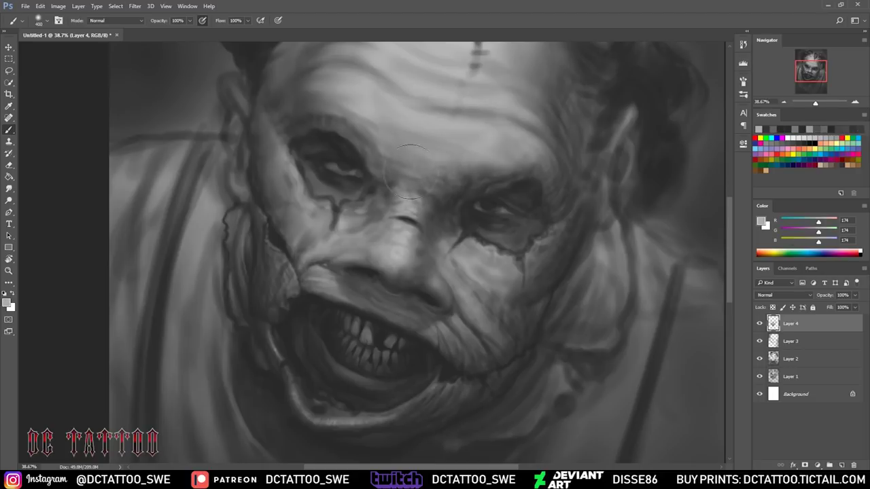
alt+click(386, 181)
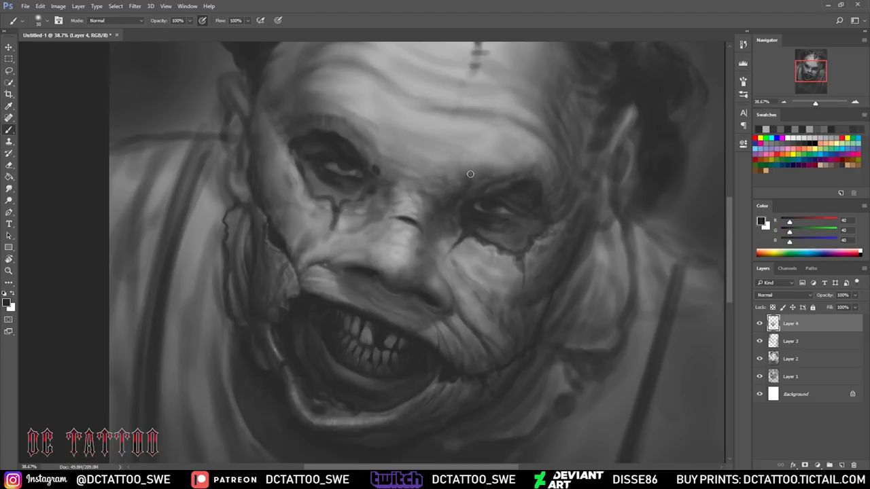
mouse_move(334, 207)
mouse_down()
mouse_move(315, 232)
mouse_move(362, 212)
mouse_up()
drag(304, 199, 296, 224)
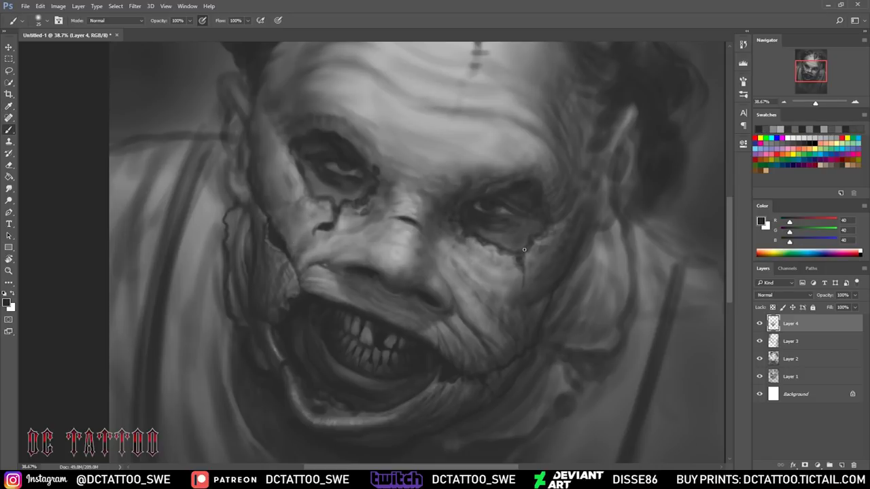
- Lighten the left temple edge with light grey strokes using a larger brush
key(bracketright)
key(bracketright)
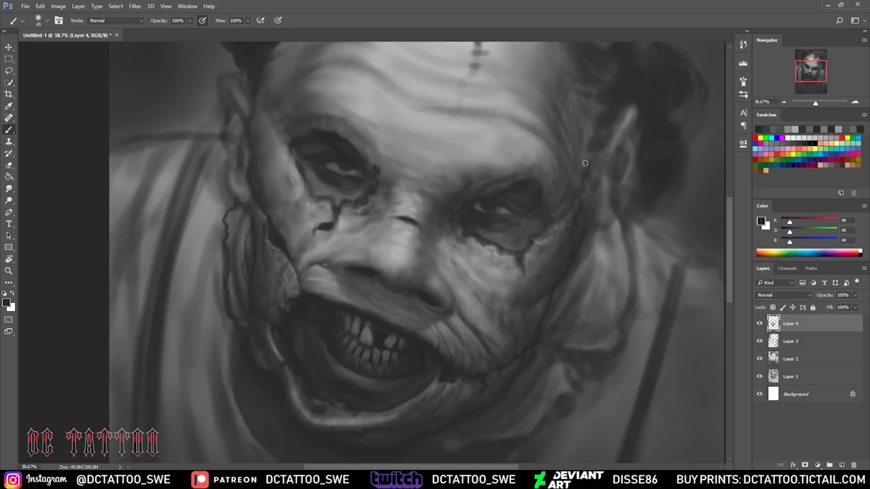
drag(276, 139, 267, 115)
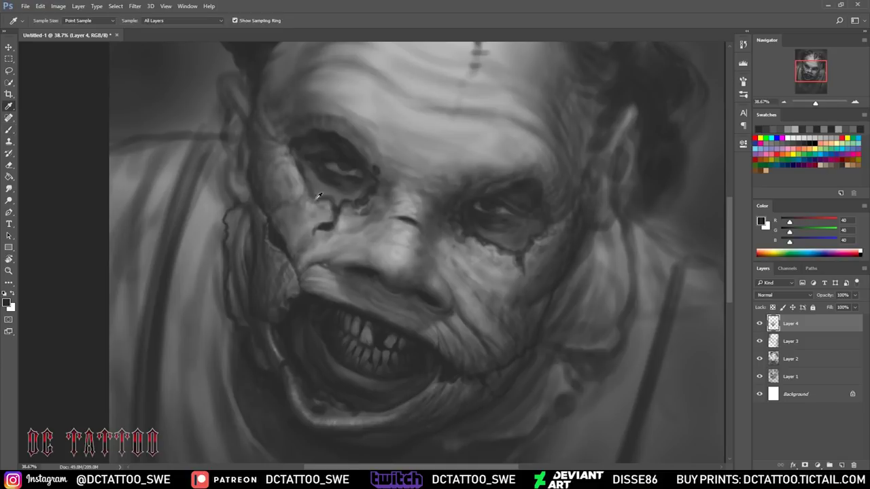
alt+click(293, 199)
drag(266, 160, 280, 143)
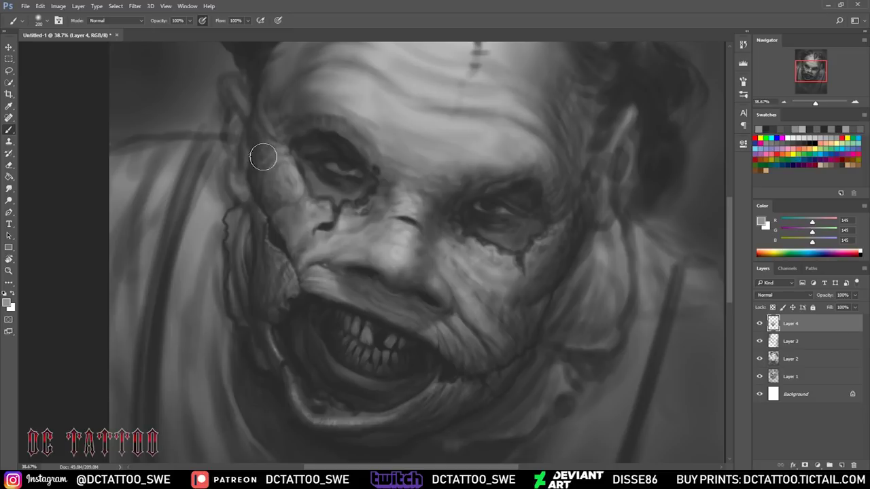
alt+click(291, 222)
alt+click(296, 215)
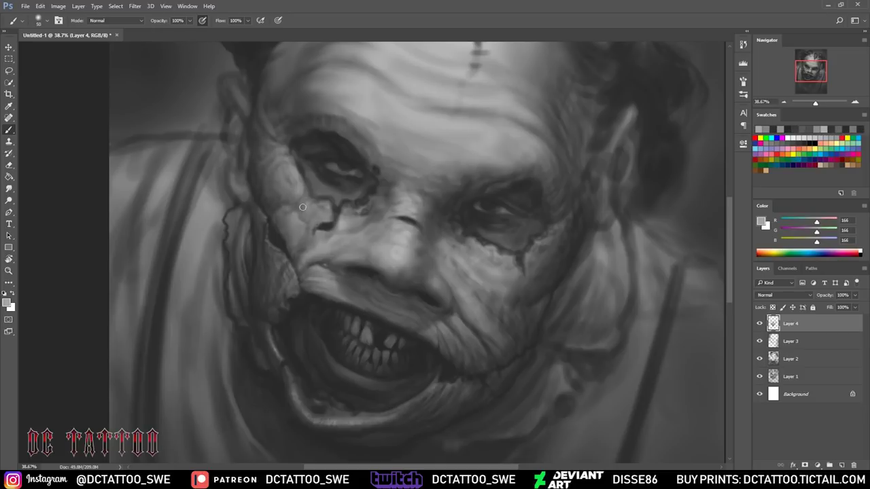
key(bracketleft)
scroll(517, 215, up, 3)
- Darken the area around the left eye with a sampled dark grey
alt+click(350, 182)
mouse_move(283, 179)
mouse_down()
mouse_move(291, 169)
mouse_move(367, 156)
mouse_up()
alt+click(420, 305)
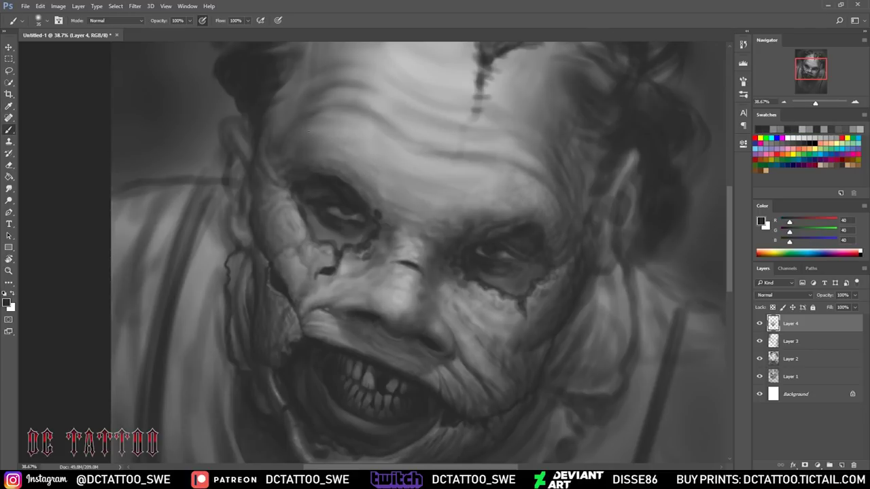
alt+click(273, 181)
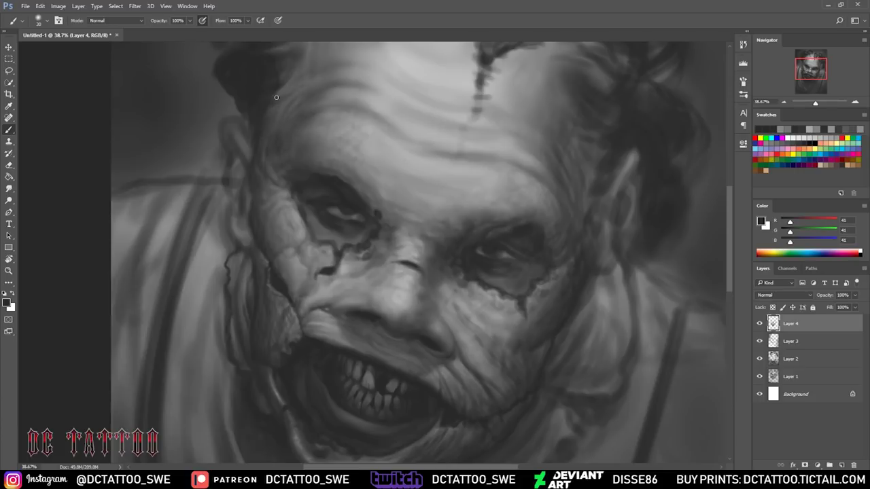
alt+click(333, 112)
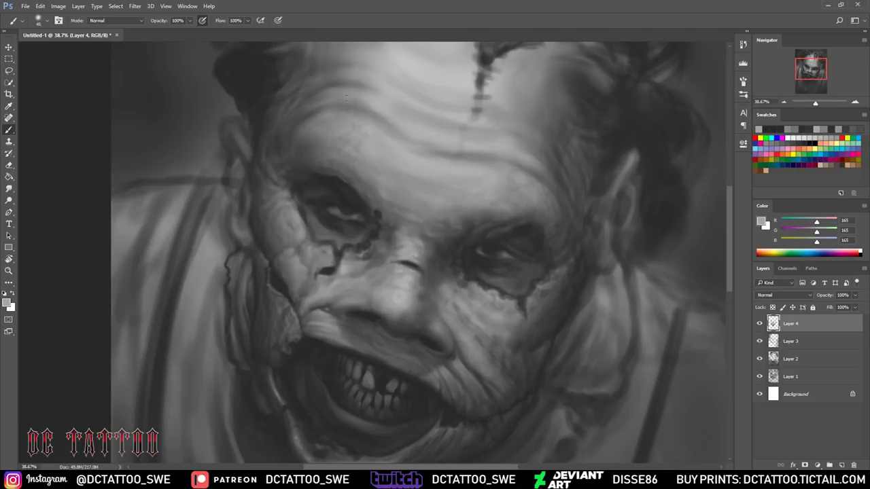
- Resize the brush and settle on a light grey sampled from the forehead
alt+click(343, 114)
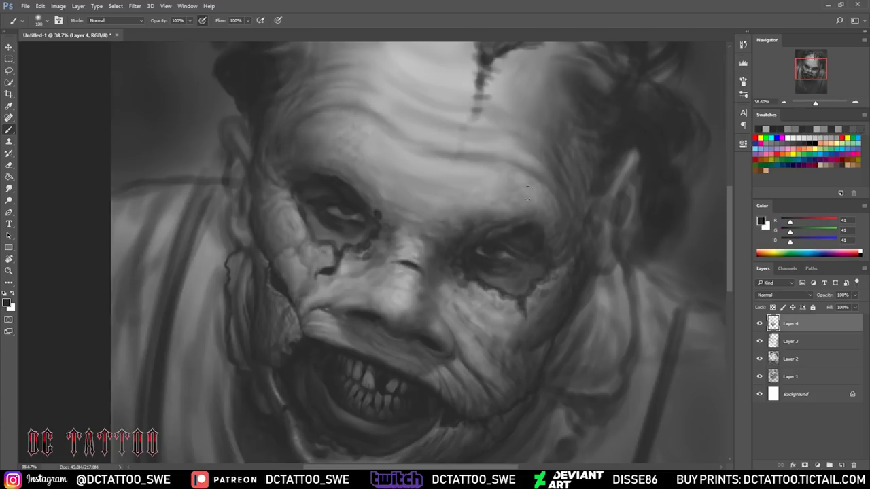
key(bracketleft)
key(bracketleft)
key(bracketleft)
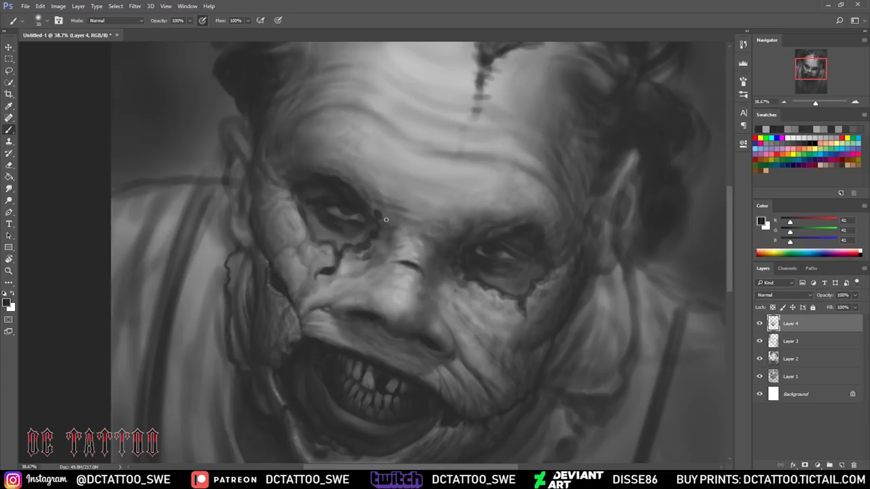
alt+click(537, 229)
key(bracketright)
key(bracketright)
key(bracketright)
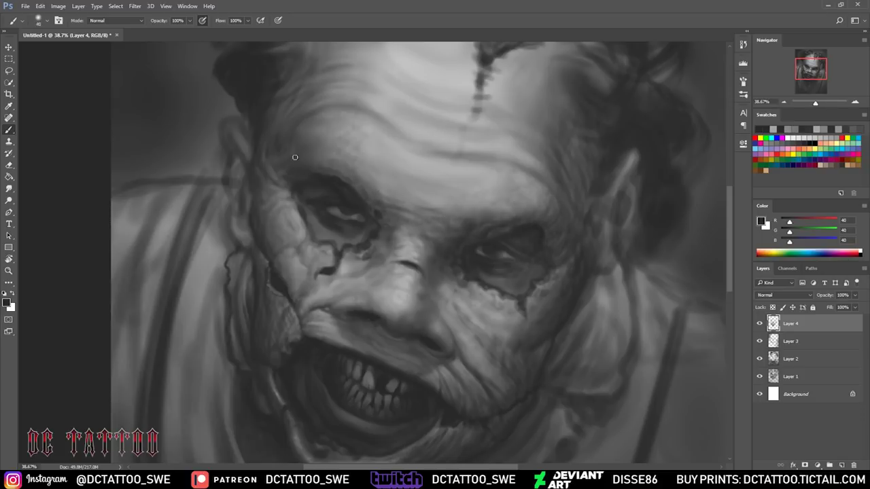
alt+click(316, 155)
key(bracketright)
key(bracketright)
key(bracketright)
key(bracketright)
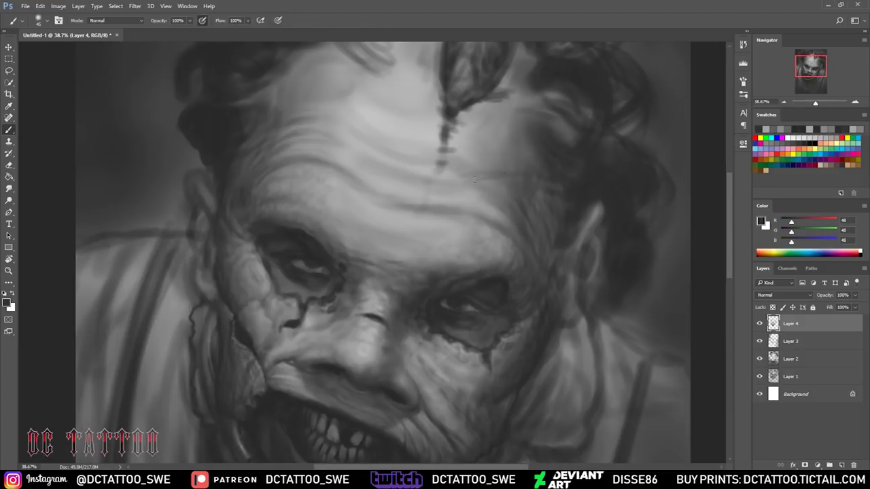
- Sample mid, dark and light forehead greys while adjusting the brush size
key(bracketleft)
key(bracketleft)
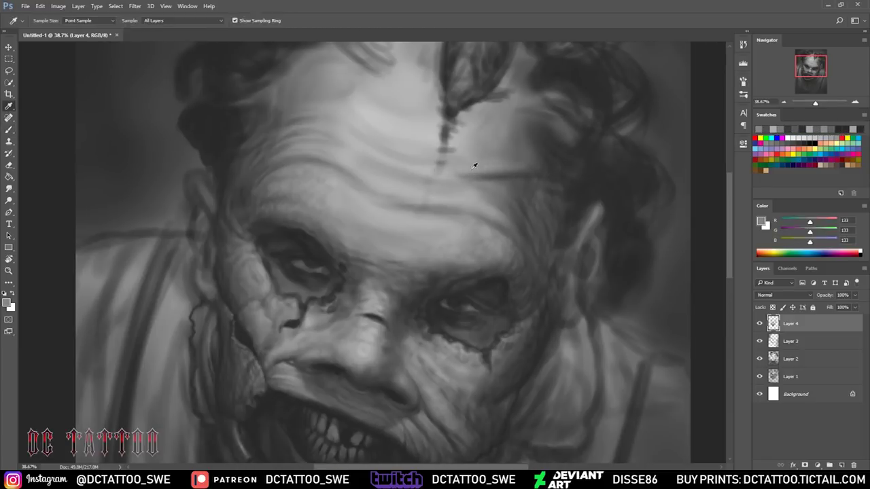
alt+click(474, 188)
key(bracketleft)
alt+click(506, 197)
alt+click(536, 152)
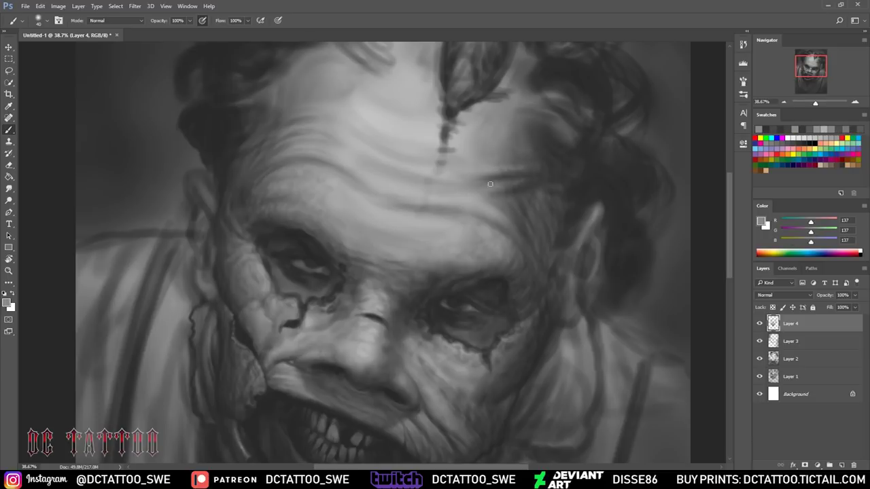
key(bracketright)
key(bracketright)
key(bracketright)
alt+click(543, 163)
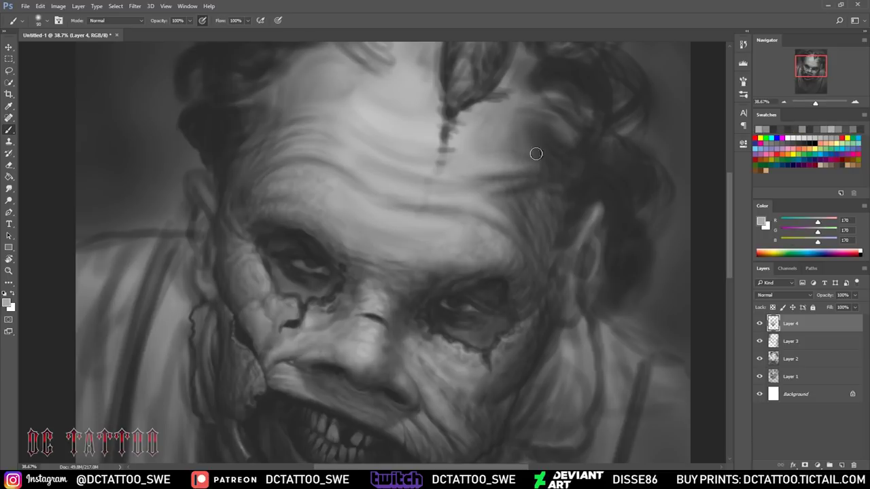
key(bracketleft)
key(bracketleft)
key(bracketleft)
alt+click(521, 144)
key(bracketright)
key(bracketright)
key(bracketright)
- Lighten the dark wrinkle across the forehead with a sampled light grey
alt+click(497, 192)
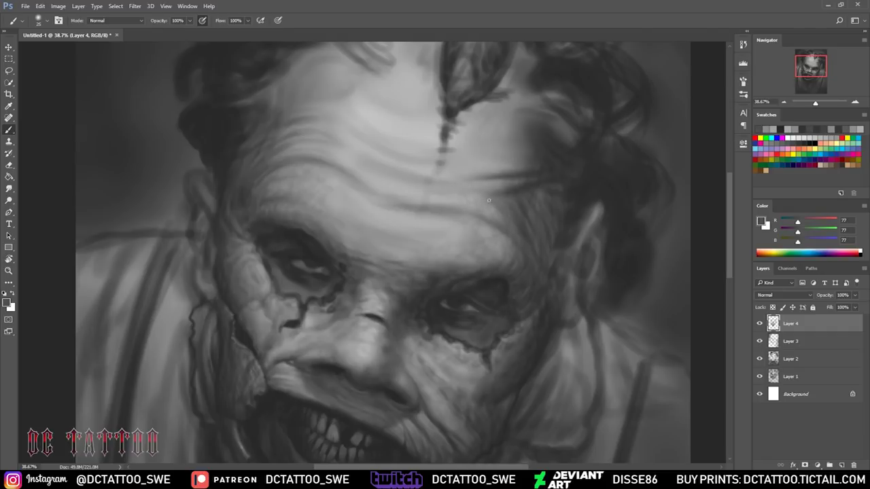
alt+click(517, 232)
key(bracketright)
key(bracketright)
key(bracketright)
alt+click(517, 178)
alt+click(543, 159)
alt+click(506, 110)
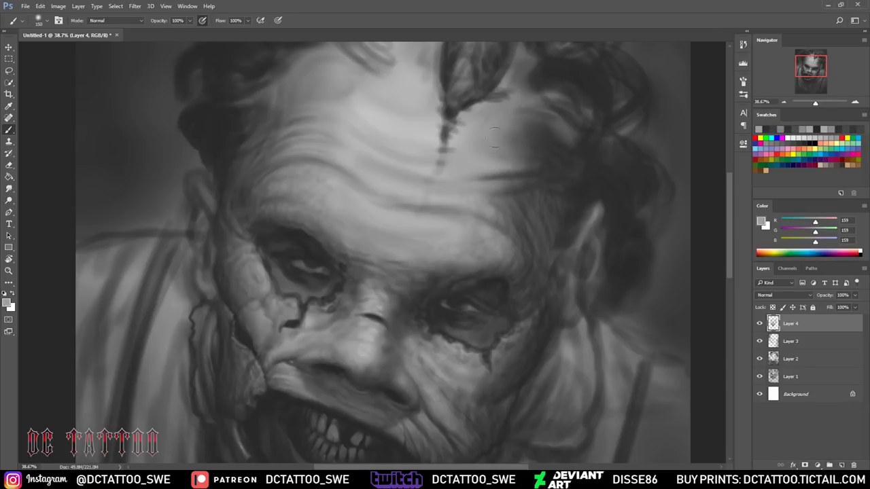
alt+click(493, 126)
key(bracketright)
key(bracketright)
key(bracketright)
key(bracketleft)
key(bracketleft)
key(bracketleft)
drag(484, 178, 524, 174)
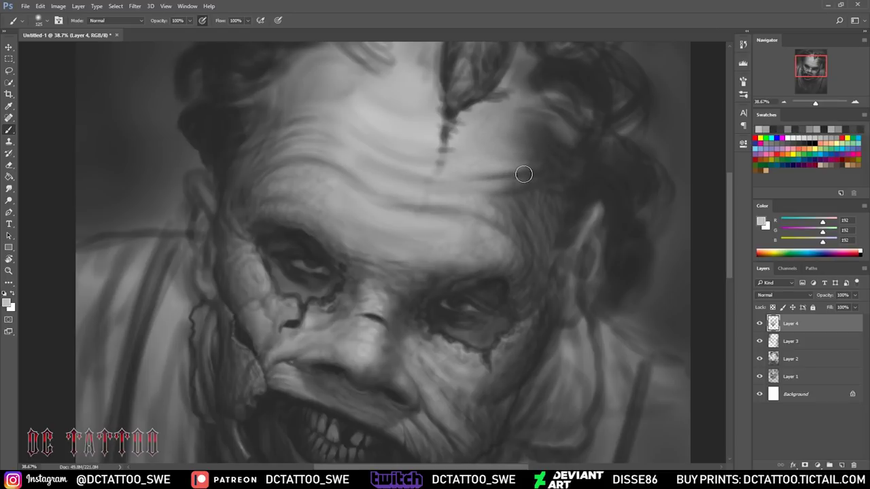
- Redraw the forehead wrinkle in dark grey and add soft dark forehead shading
alt+click(540, 156)
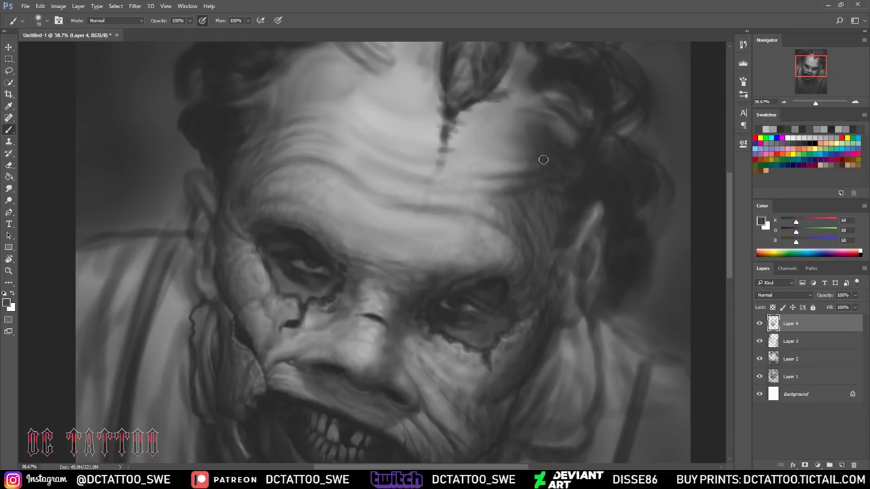
drag(480, 180, 529, 177)
key(bracketright)
key(bracketright)
drag(508, 136, 524, 163)
key(bracketleft)
key(bracketleft)
key(bracketleft)
- Darken the right forehead beside the hair with a larger brush
alt+click(492, 176)
alt+click(552, 163)
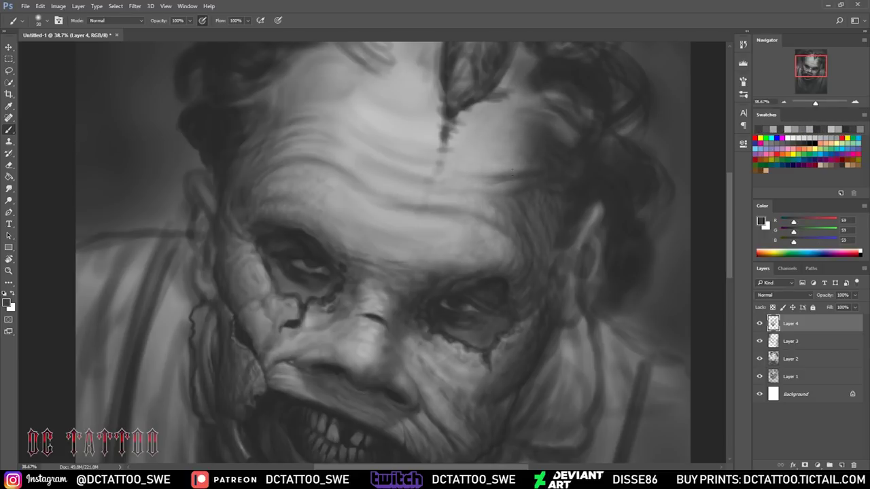
alt+click(515, 172)
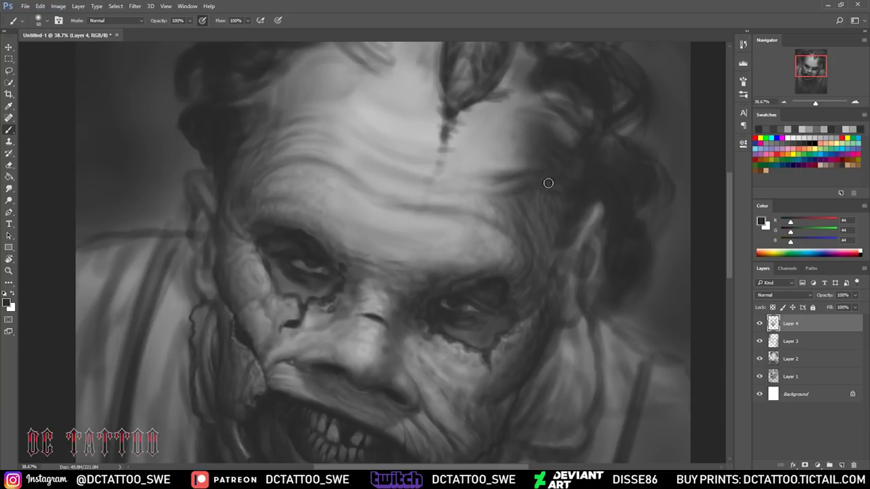
key(bracketright)
key(bracketright)
key(bracketright)
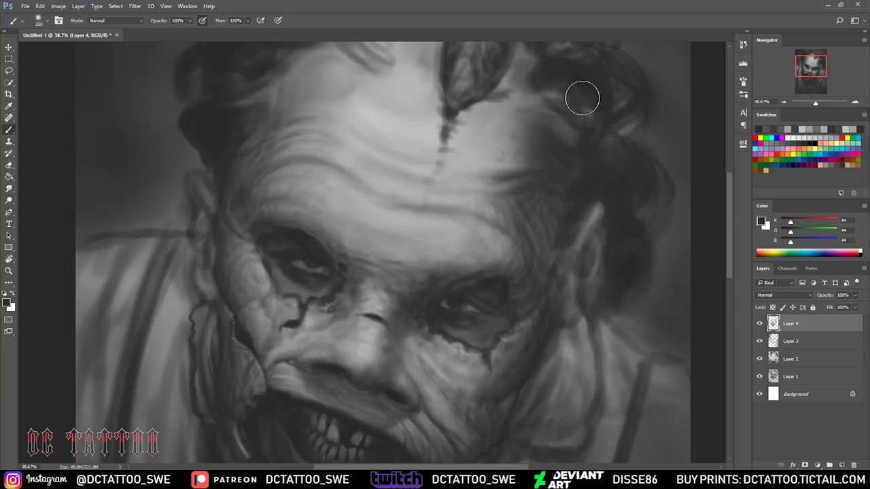
drag(564, 98, 589, 111)
key(bracketleft)
key(bracketleft)
key(bracketleft)
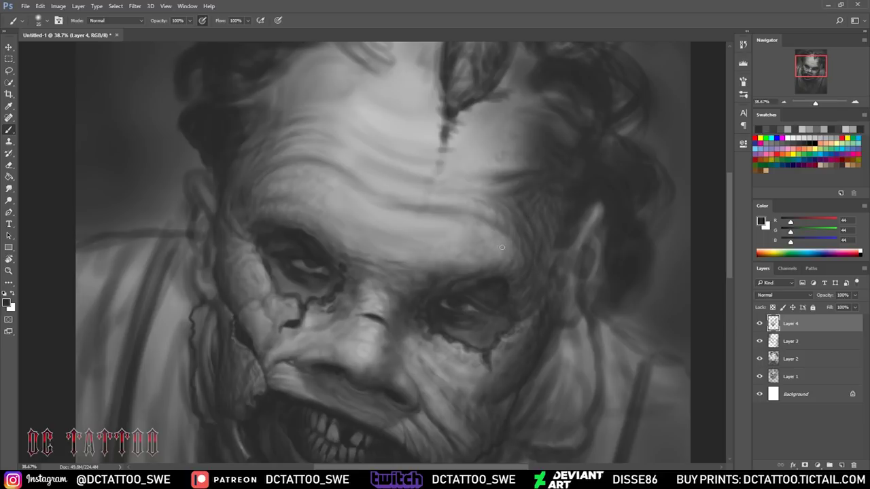
- Paint light highlights along the upper forehead wrinkles with a small brush
alt+click(494, 233)
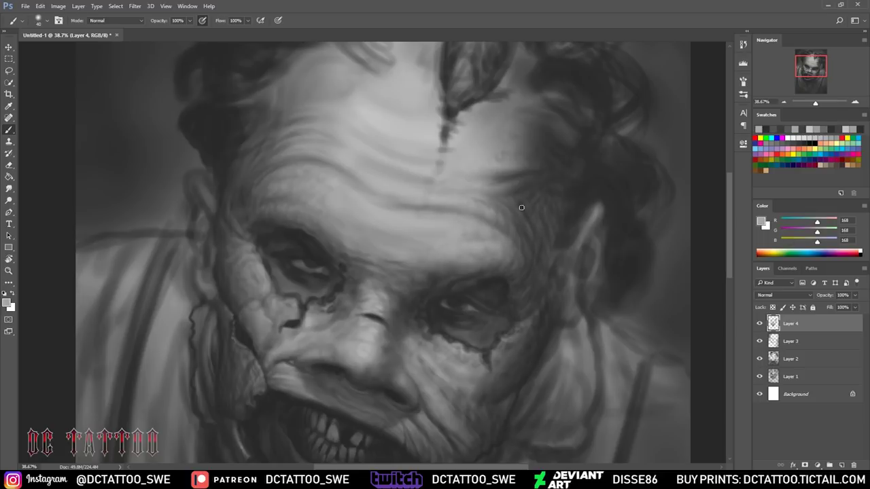
alt+click(470, 169)
key(bracketleft)
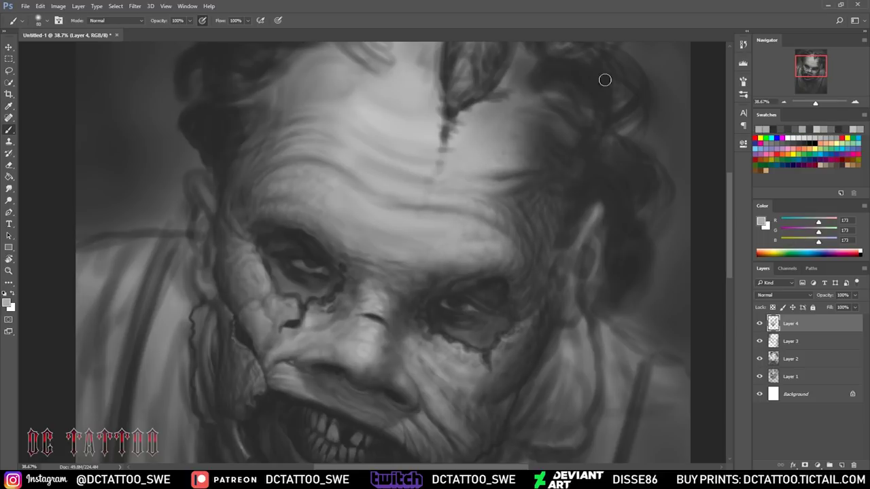
alt+click(604, 133)
key(bracketleft)
key(bracketleft)
key(bracketleft)
key(bracketleft)
key(bracketleft)
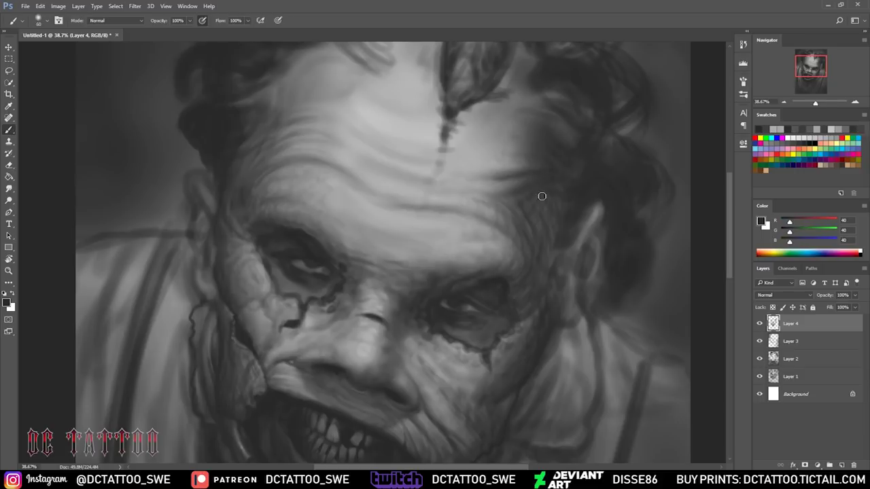
key(alt)
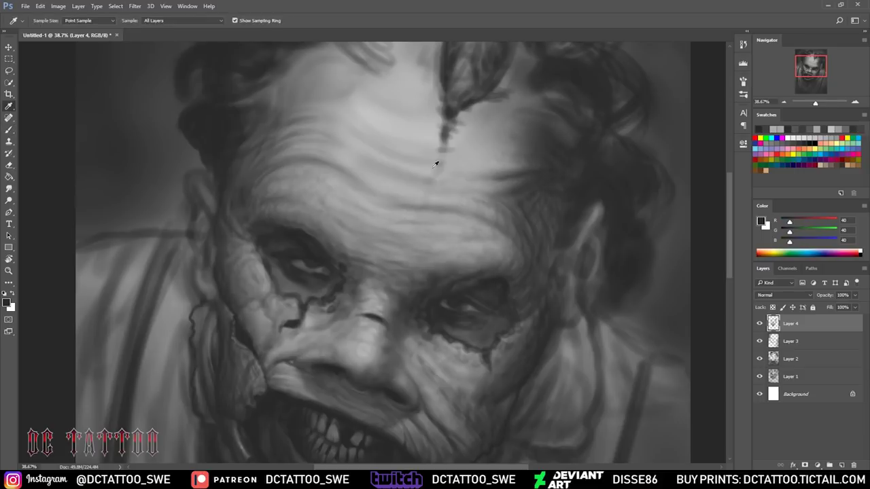
alt+click(436, 164)
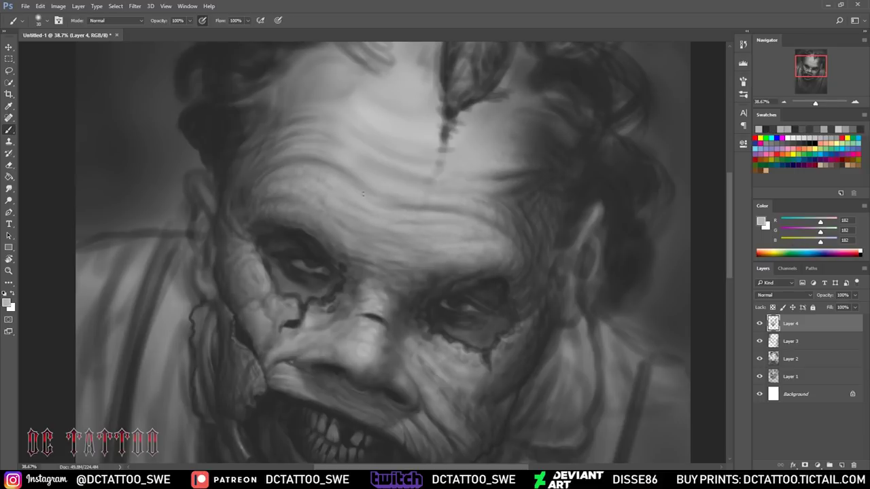
key(bracketleft)
drag(273, 210, 333, 213)
key(bracketleft)
mouse_move(275, 160)
mouse_down()
mouse_move(335, 158)
mouse_move(401, 175)
mouse_up()
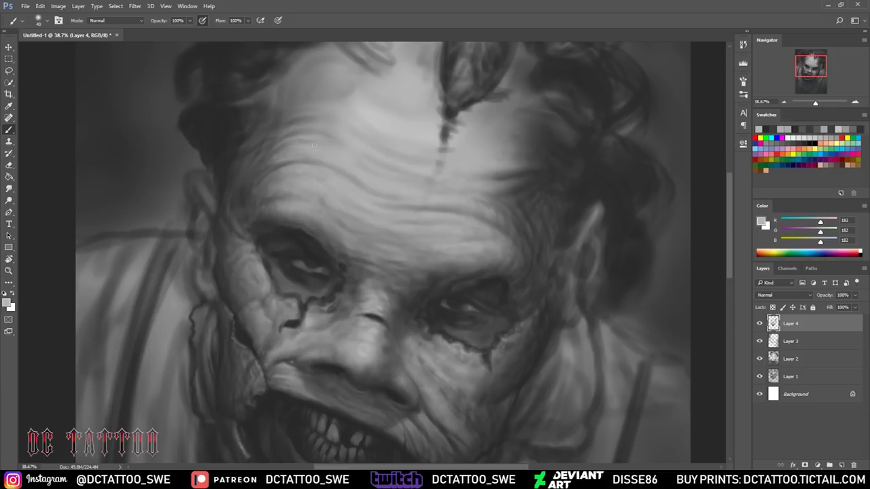
- Sample a dark grey from the hair and resize the brush for detail work
key(bracketright)
alt+click(534, 159)
key(bracketright)
key(bracketright)
key(bracketleft)
key(bracketleft)
key(bracketleft)
- Zoom out and darken the right jaw line and right cheek edge
scroll(369, 385, down, 5)
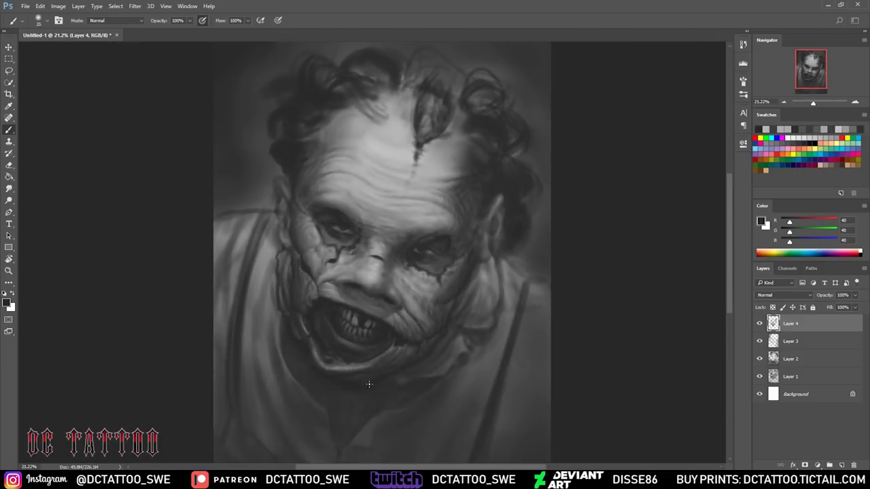
drag(442, 376, 467, 335)
key(bracketright)
key(bracketright)
key(bracketright)
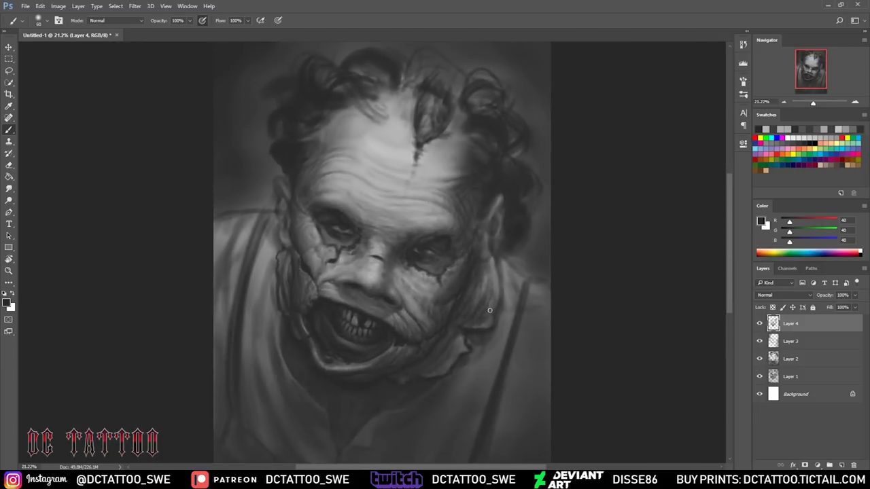
key(bracketleft)
key(bracketleft)
key(bracketleft)
drag(475, 327, 493, 257)
drag(433, 358, 434, 378)
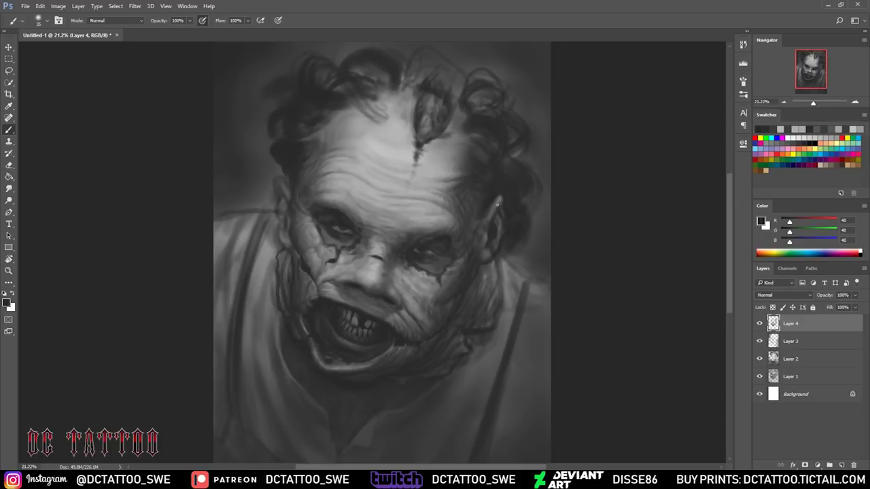
- Sample dark greys from the face edge and near the mouth, shrinking the brush
key(bracketleft)
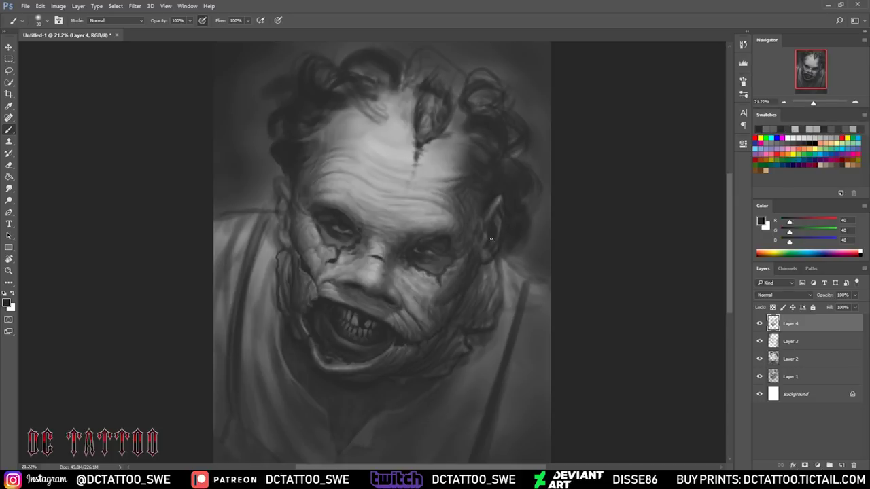
alt+click(489, 225)
alt+click(495, 227)
alt+click(286, 211)
key(bracketleft)
key(bracketleft)
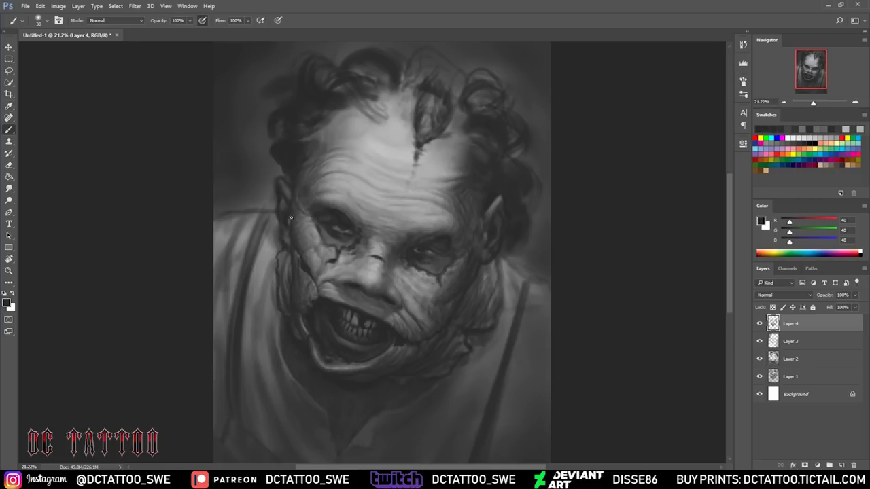
alt+click(283, 180)
alt+click(284, 230)
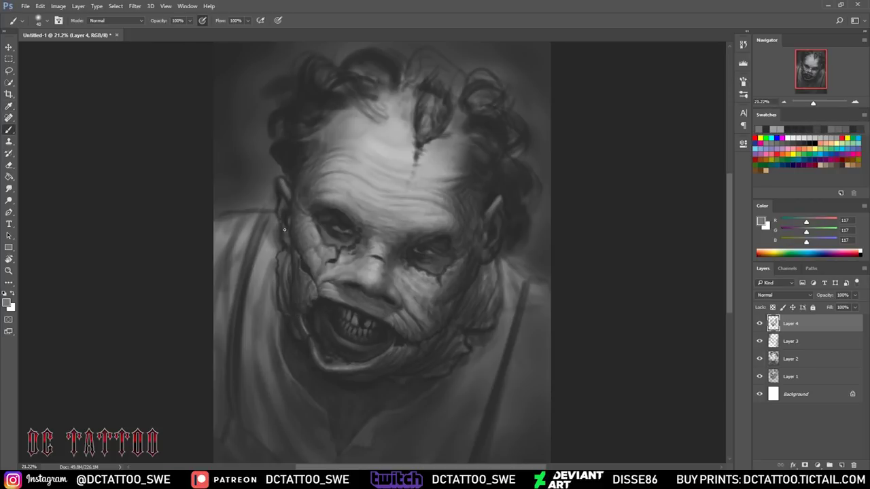
alt+click(281, 193)
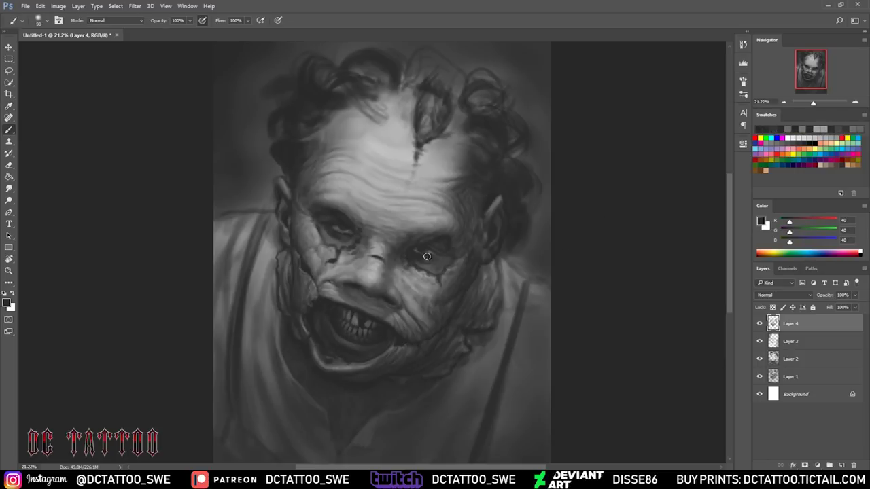
alt+click(353, 382)
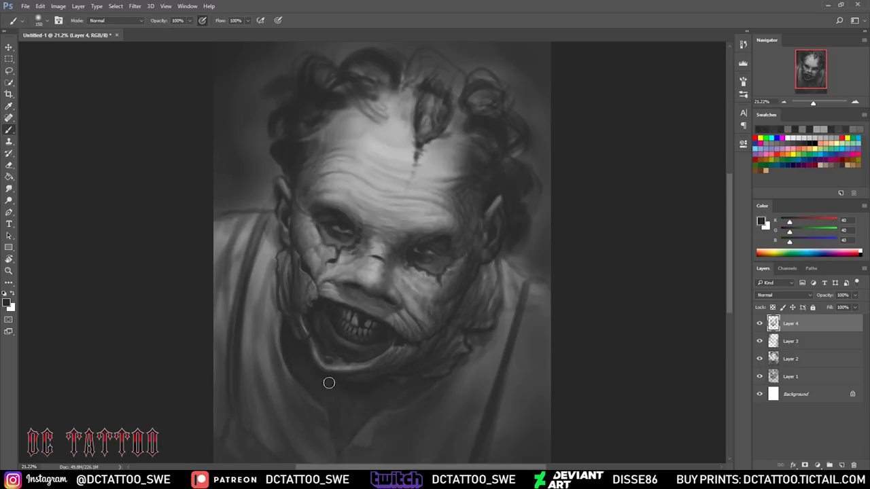
alt+click(351, 432)
key(bracketleft)
key(bracketleft)
key(bracketleft)
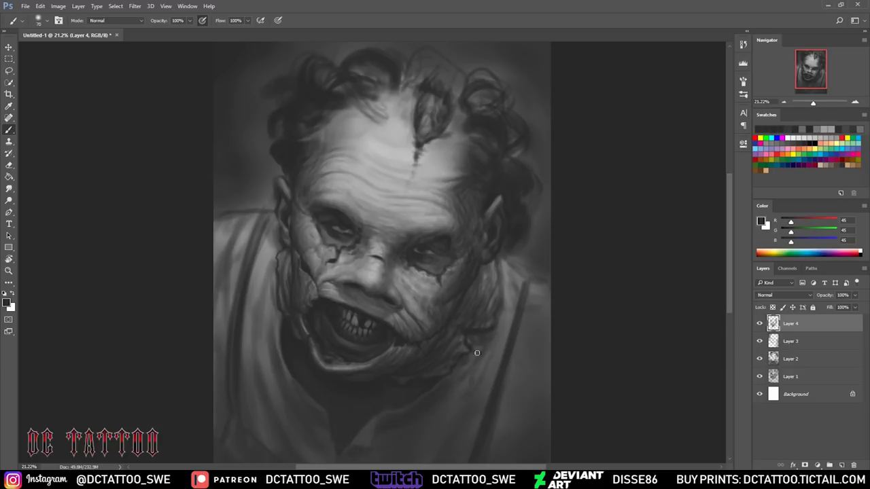
- Darken the left jaw and cheek edge and the whites of the eyes
drag(282, 385, 272, 272)
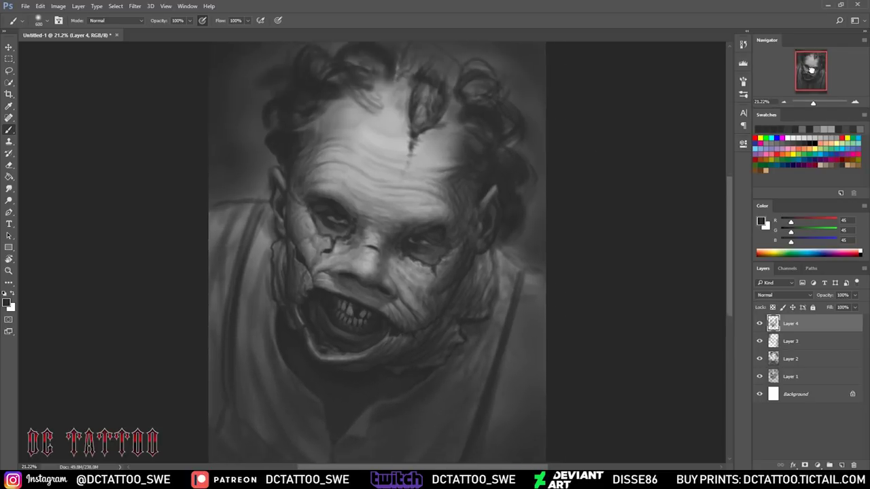
alt+click(433, 251)
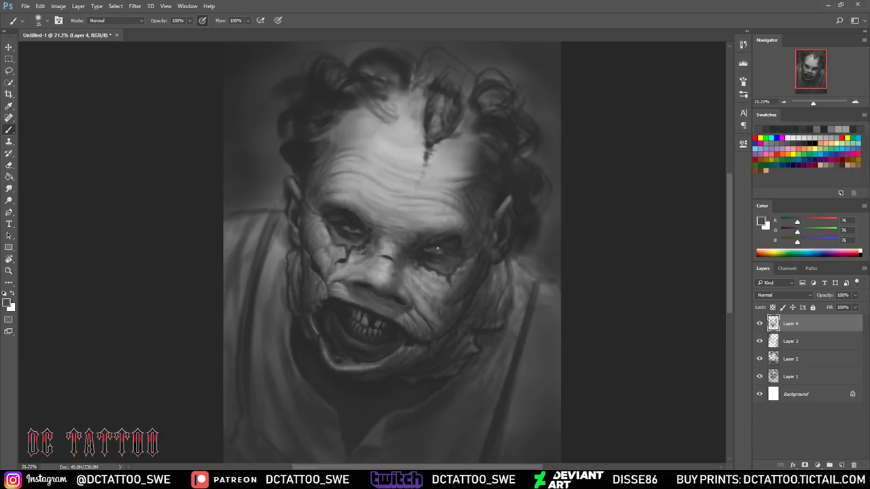
alt+click(329, 219)
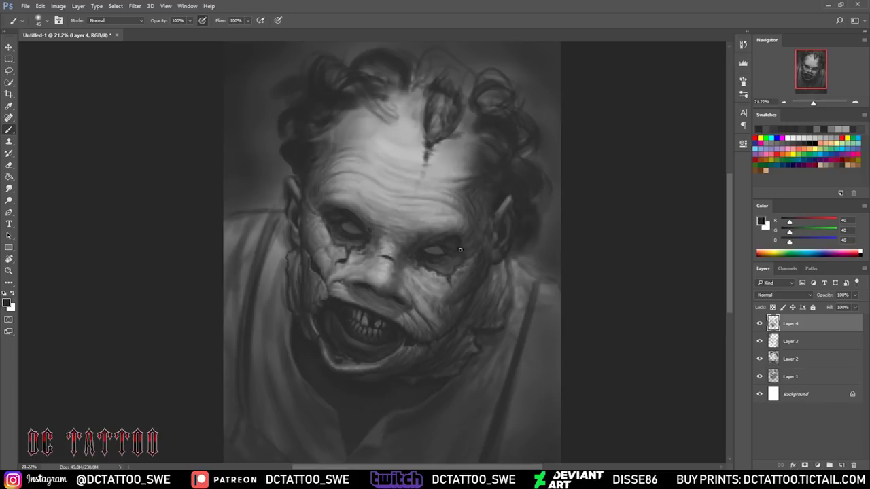
alt+click(435, 249)
alt+click(441, 236)
drag(435, 246, 431, 250)
- Add new paint Layer 5, flip the canvas horizontally, and sample dark greys
key(ctrl+shift+alt+n)
alt+click(364, 285)
alt+click(398, 272)
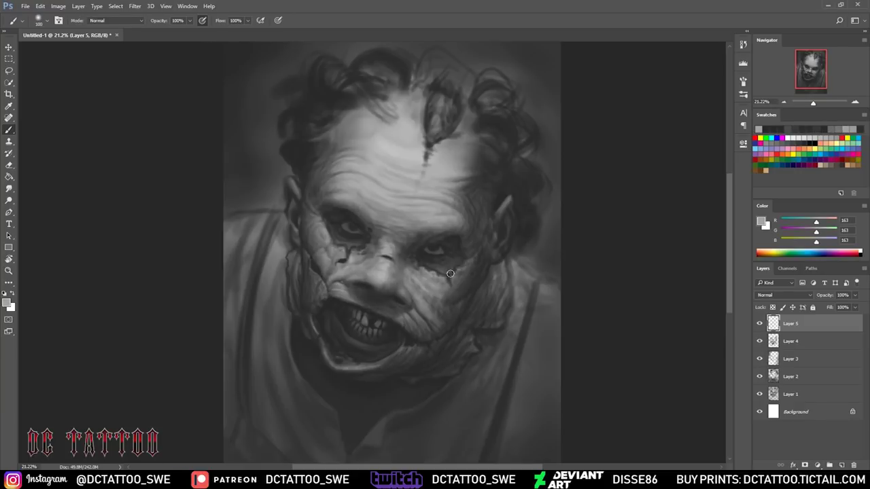
key(h)
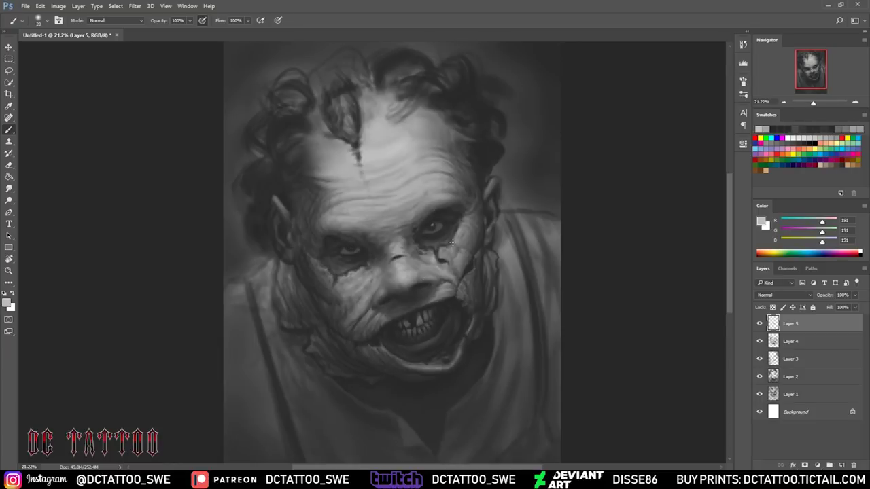
key(bracketright)
key(bracketright)
key(bracketright)
alt+click(426, 99)
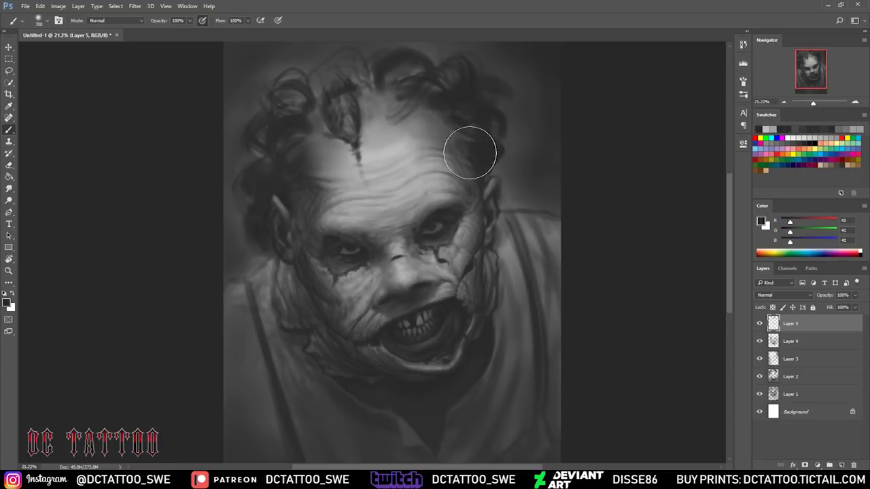
alt+click(548, 195)
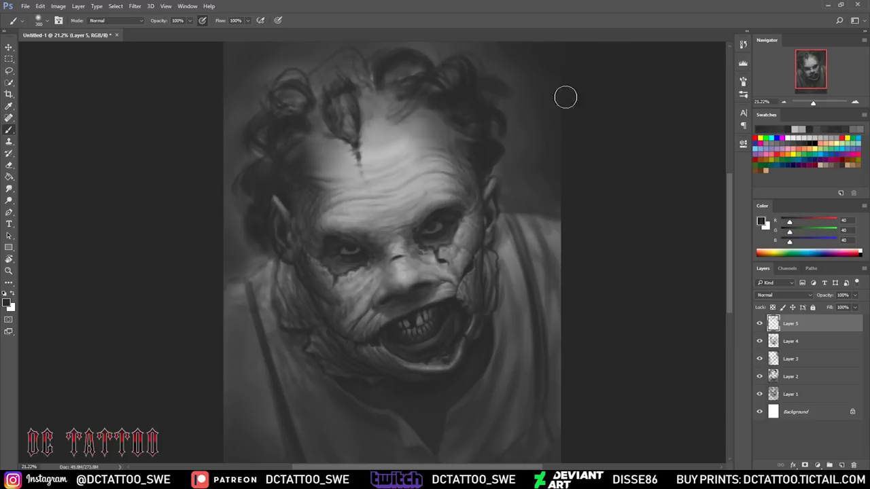
- Zoom out and add Layer 6 with Overlay blend mode
scroll(286, 214, down, 3)
key(bracketright)
key(bracketright)
key(bracketright)
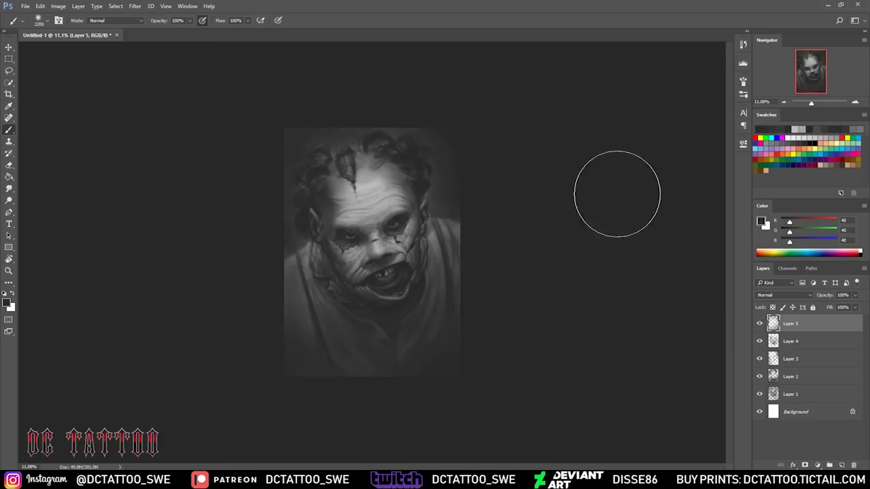
key(bracketleft)
key(bracketleft)
key(bracketleft)
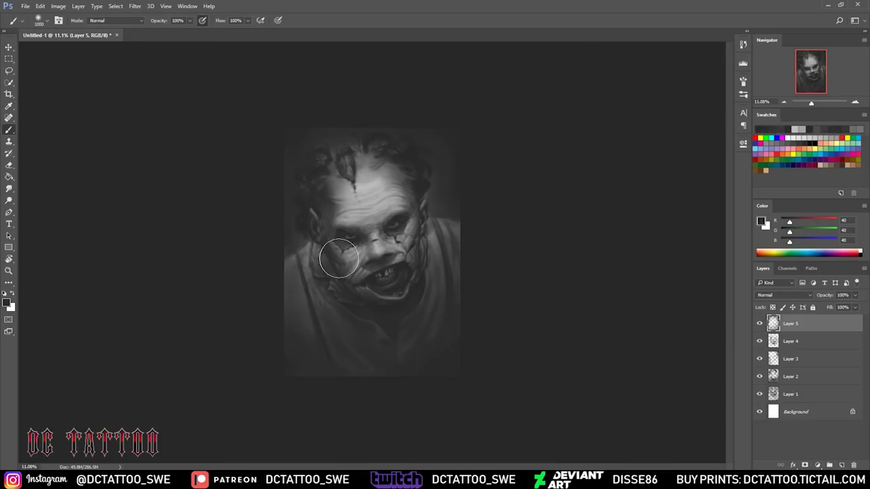
key(ctrl+shift+alt+n)
key(shift+alt+o)
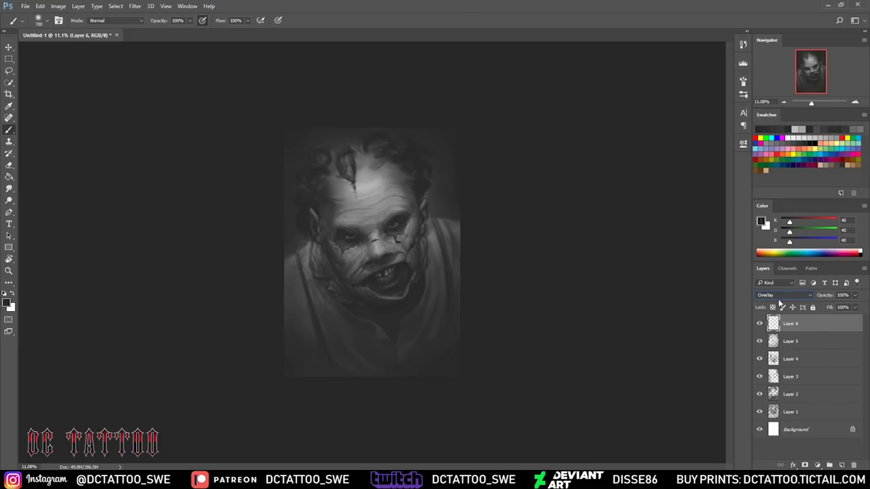
- Lighten the forehead and cheek with light grey on the Overlay layer, then fade it to 55%
key(bracketleft)
alt+click(356, 178)
click(357, 179)
drag(356, 178, 384, 211)
key(bracketleft)
key(bracketleft)
key(bracketleft)
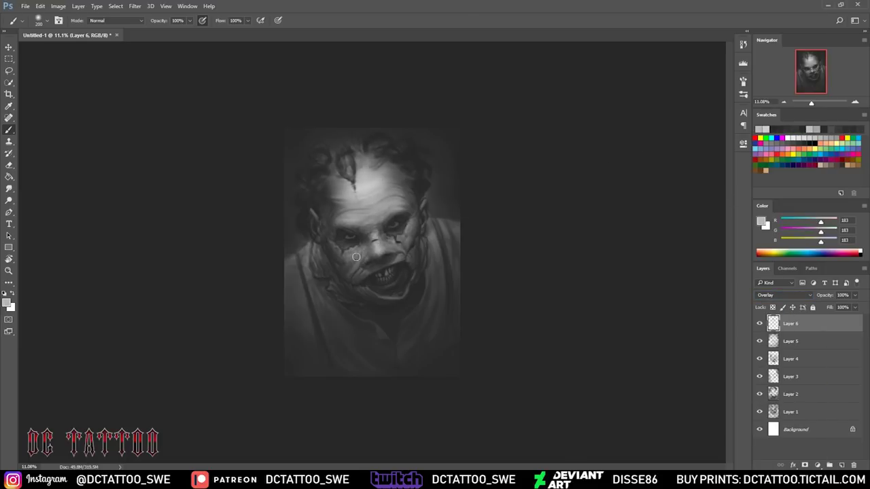
key(bracketright)
key(bracketright)
key(bracketright)
drag(313, 255, 309, 289)
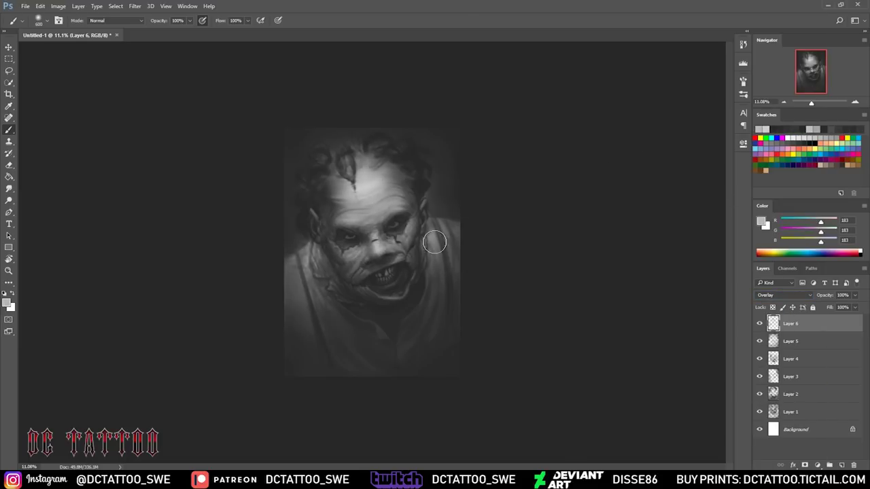
key(e)
drag(824, 295, 806, 299)
- Add Layer 7, fill it with beige and set it to Overlay to tint the painting
key(ctrl+shift+n)
key(Return)
key(b)
key(alt+BackSpace)
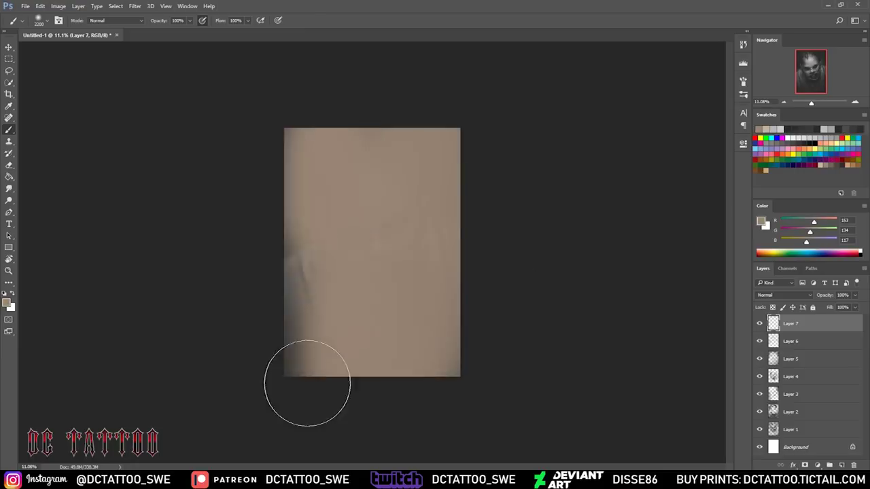
click(784, 295)
click(775, 390)
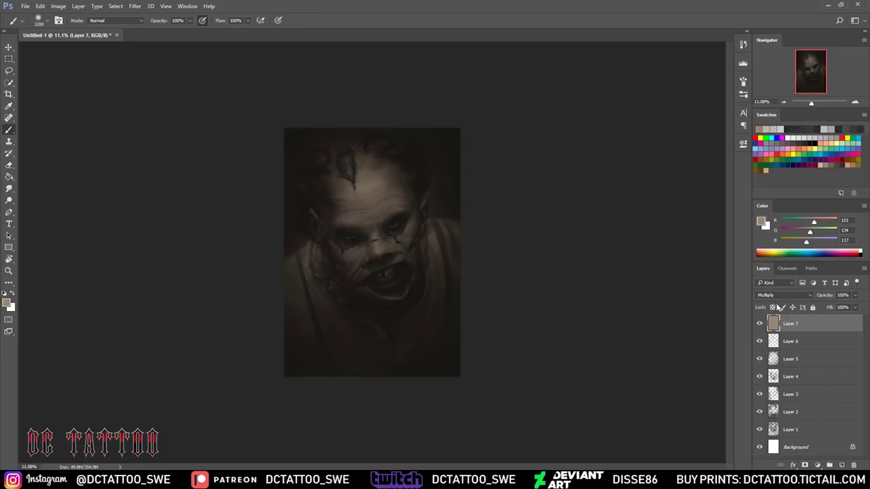
click(784, 295)
click(775, 383)
- Add Layer 8 above the beige fill and paint peach over the forehead, eyes and cheek
key(ctrl+shift+n)
key(Return)
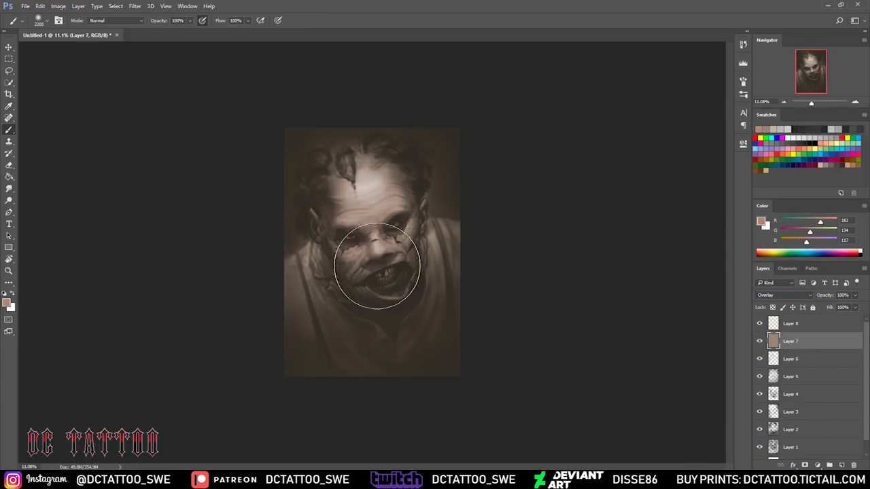
alt+shift+right_click(349, 278)
alt+shift+right_click(345, 240)
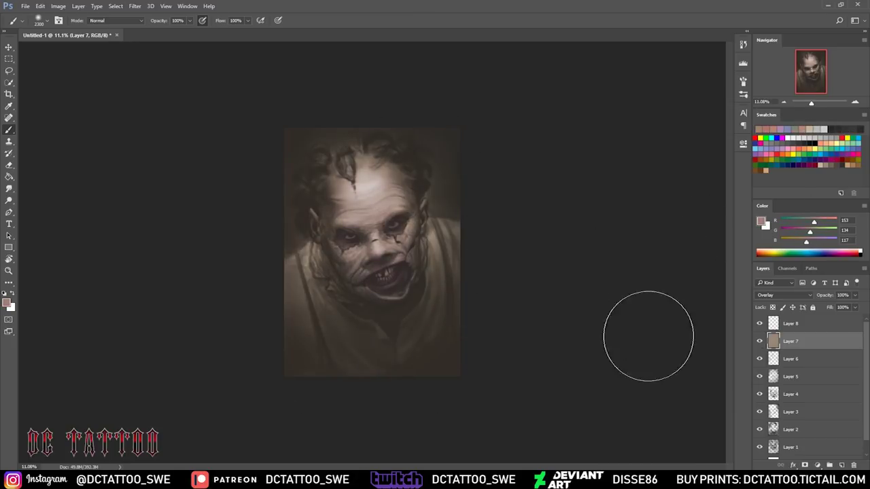
key(alt+bracketright)
click(837, 138)
drag(408, 170, 320, 259)
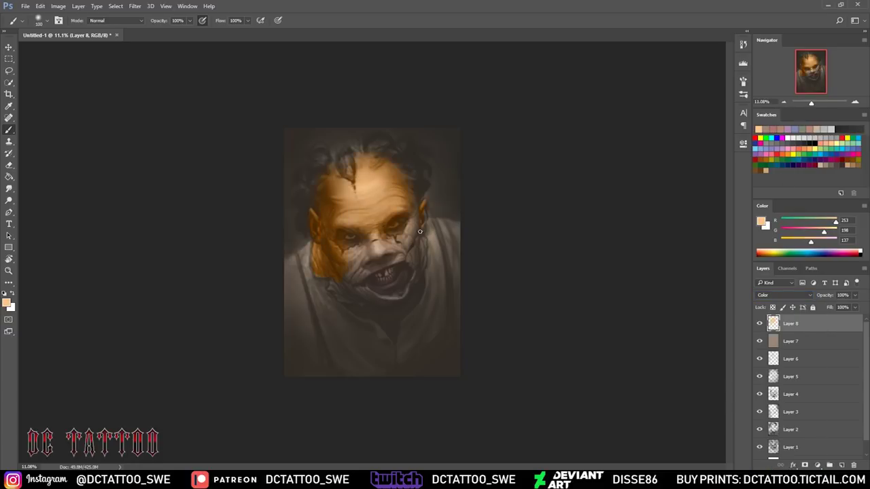
- Paint warm colour over the mouth and jaw, then fade the colour layer to 20%
key(bracketleft)
key(bracketleft)
key(bracketleft)
drag(342, 277, 375, 276)
key(bracketright)
key(bracketright)
drag(824, 295, 805, 301)
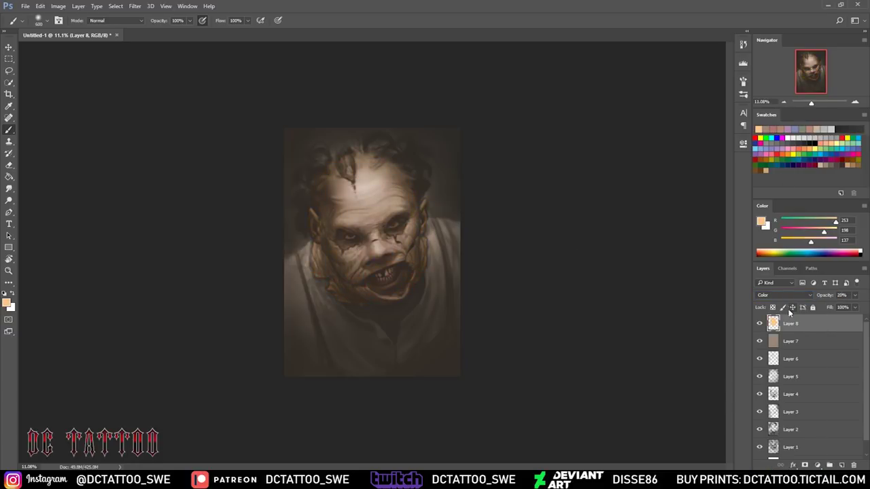
- Try grey-green, blue-grey, pale skin and salmon tones, settling on muted red for the eyes and mouth
alt+click(388, 289)
key(bracketleft)
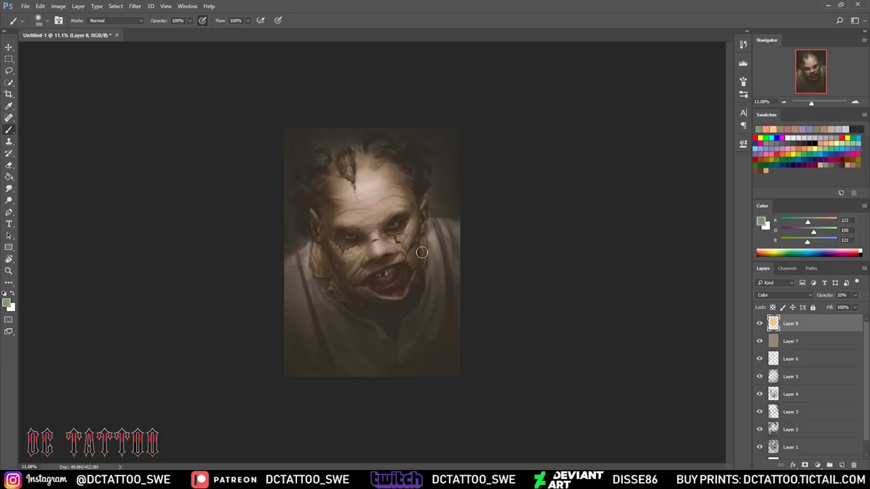
alt+click(391, 236)
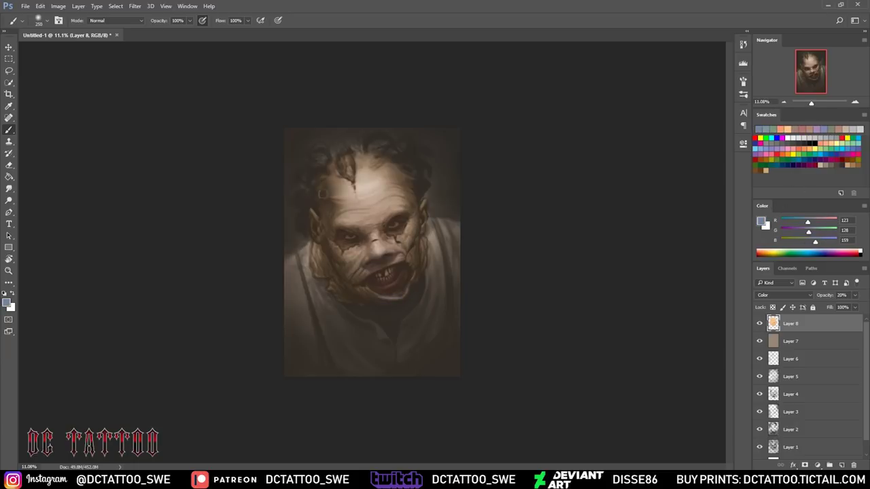
scroll(360, 246, up, 5)
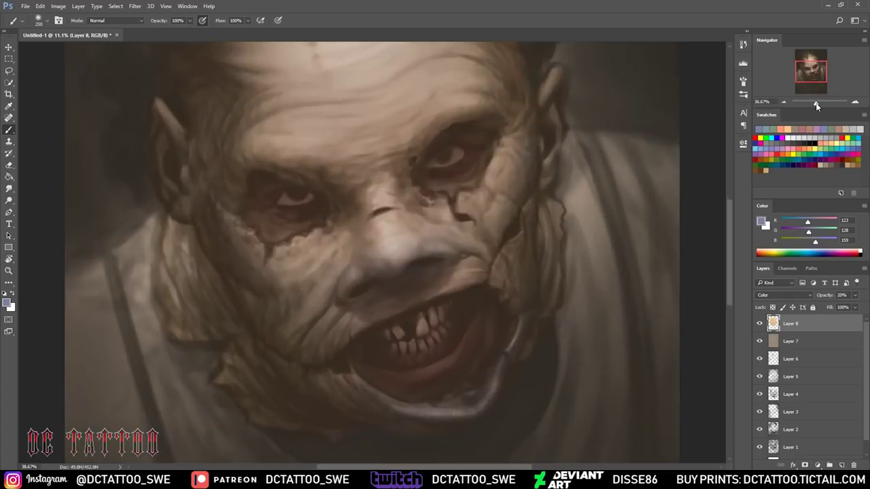
alt+click(423, 175)
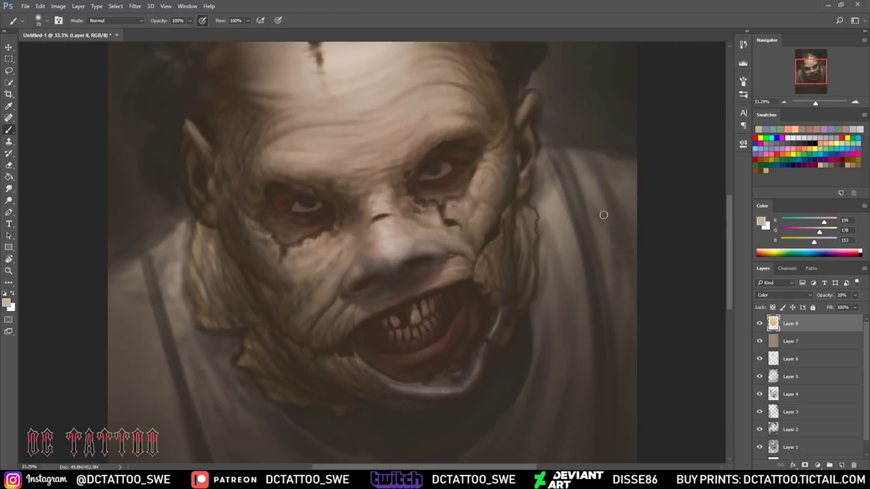
click(798, 148)
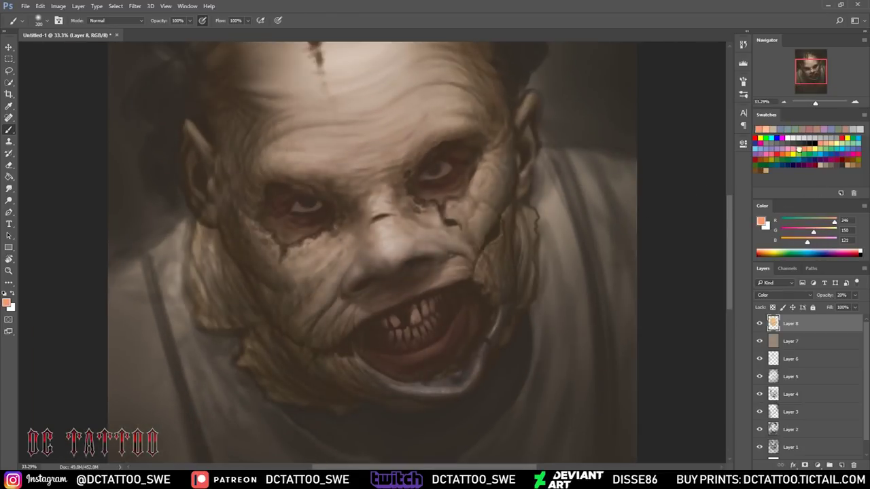
alt+click(381, 319)
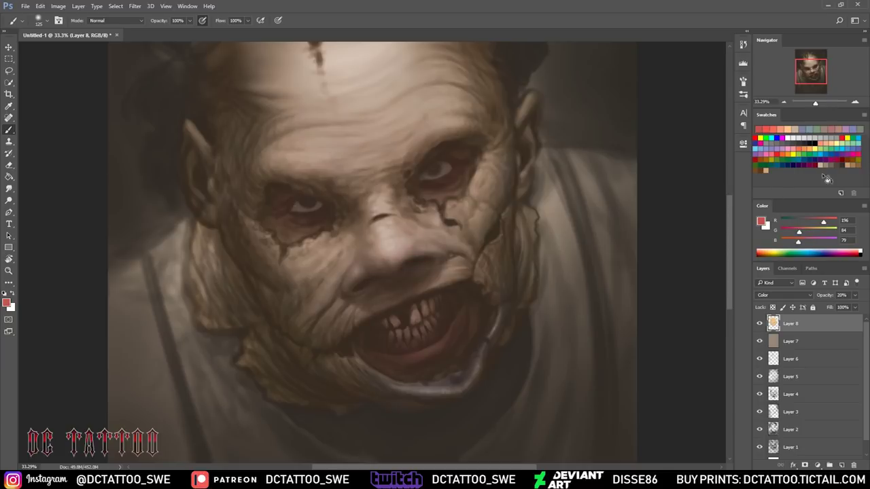
- Refine eye and mouth details in muted red and dark grey at varying brush sizes
key(bracketleft)
key(bracketleft)
key(bracketleft)
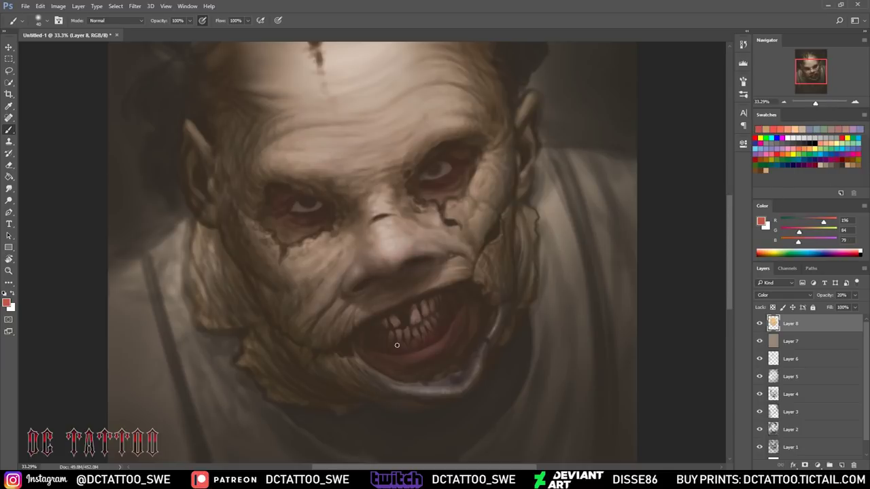
click(829, 146)
key(bracketright)
key(bracketright)
key(bracketright)
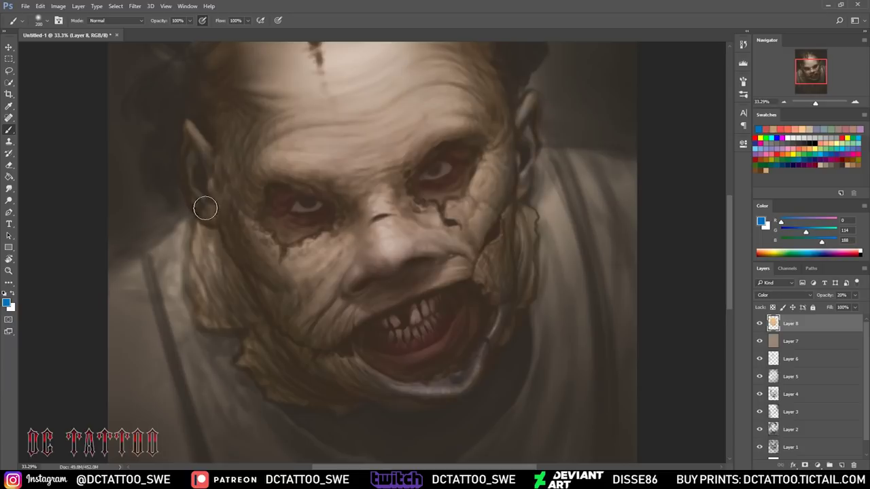
key(bracketleft)
key(bracketleft)
key(bracketleft)
key(bracketright)
key(bracketright)
key(bracketright)
alt+click(244, 369)
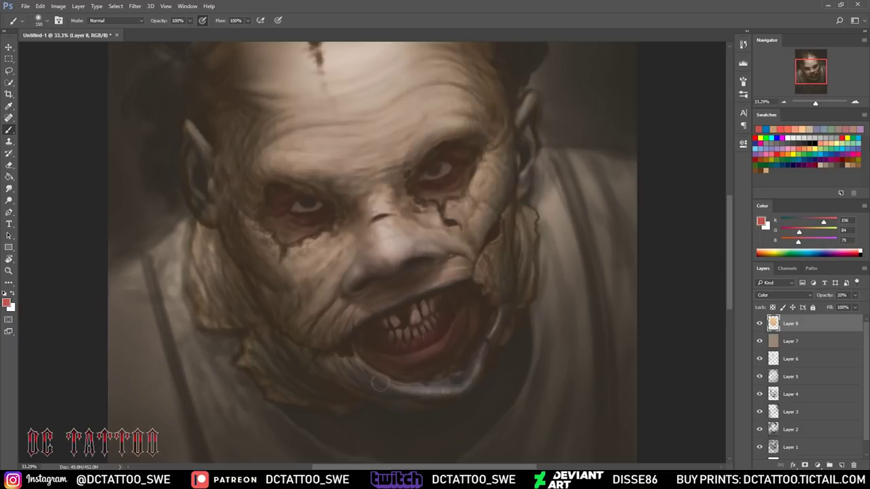
alt+click(350, 288)
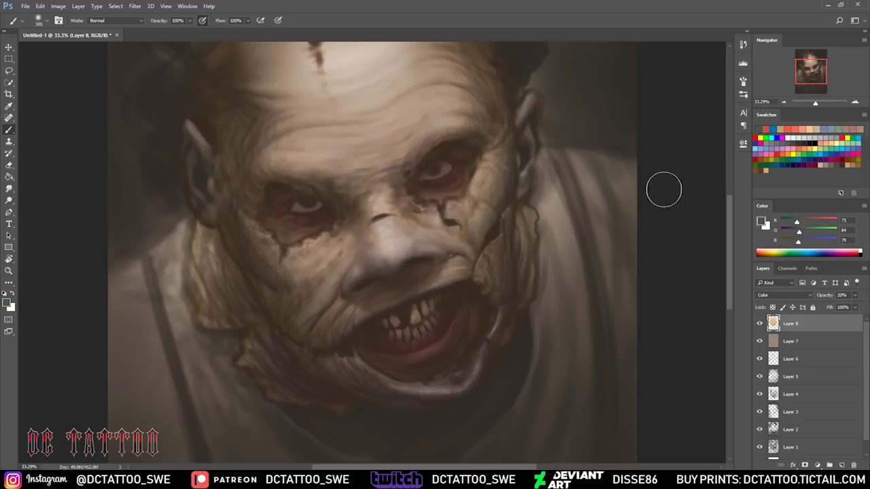
drag(816, 105, 815, 102)
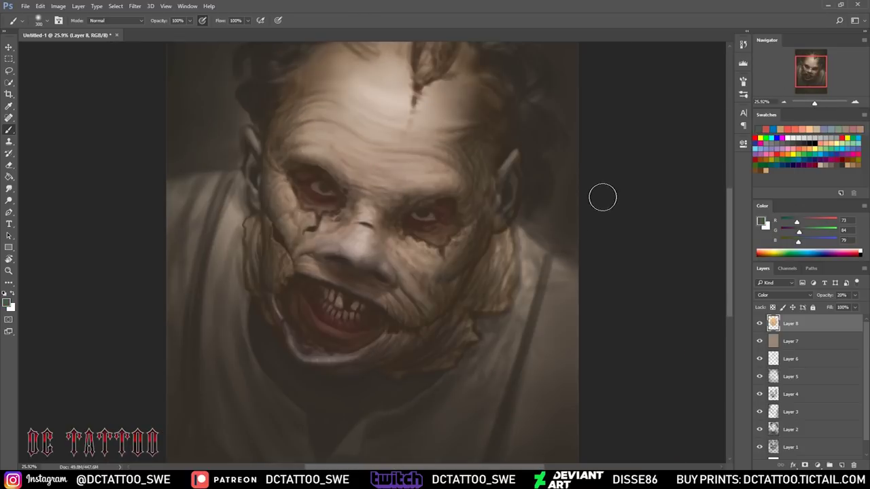
key(ctrl+shift+n)
- Add Layer 9 and sample dark and lighter browns from the painting
click(510, 147)
scroll(478, 205, up, 3)
scroll(479, 205, up, 2)
alt+click(479, 205)
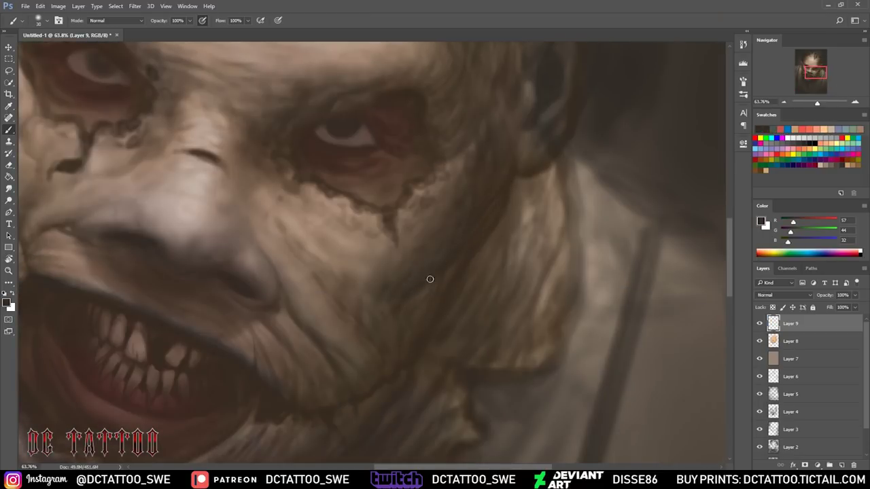
alt+click(406, 270)
drag(815, 75, 814, 75)
key(ctrl+0)
- Add a Curves 1 adjustment layer bent to deepen contrast, then add Layer 10 above it
click(817, 465)
click(802, 317)
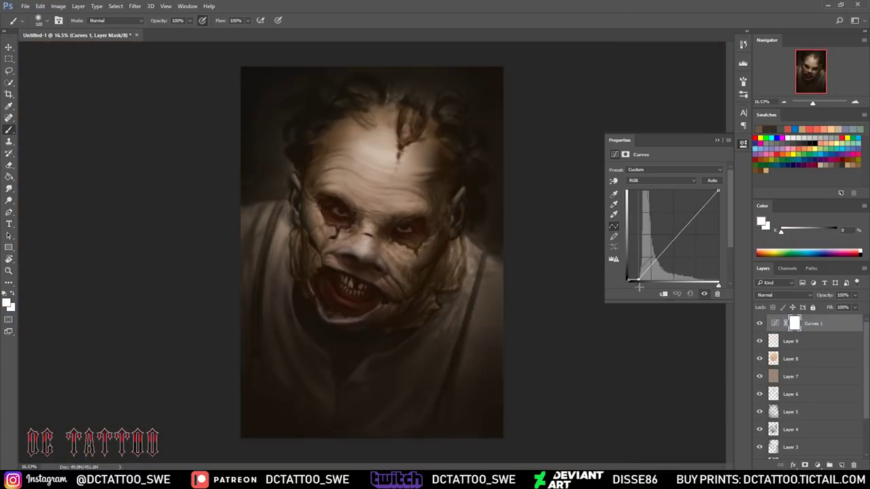
drag(673, 235, 675, 233)
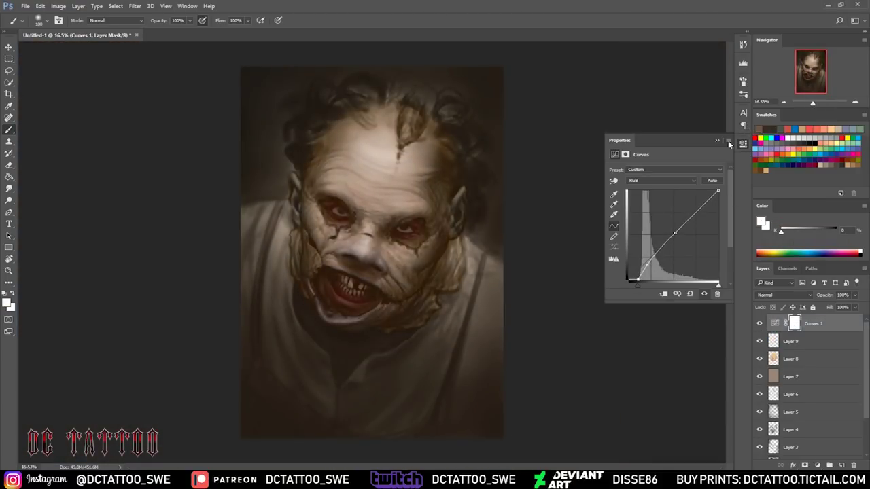
click(729, 144)
scroll(381, 285, up, 3)
key(ctrl+shift+alt+n)
alt+click(380, 311)
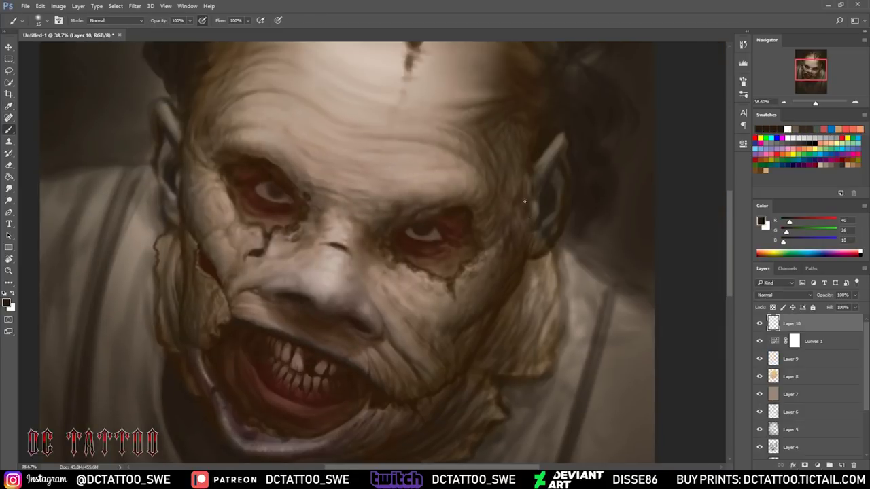
- Paint dark brown shading around the right ear using browns sampled from the painting
alt+click(533, 219)
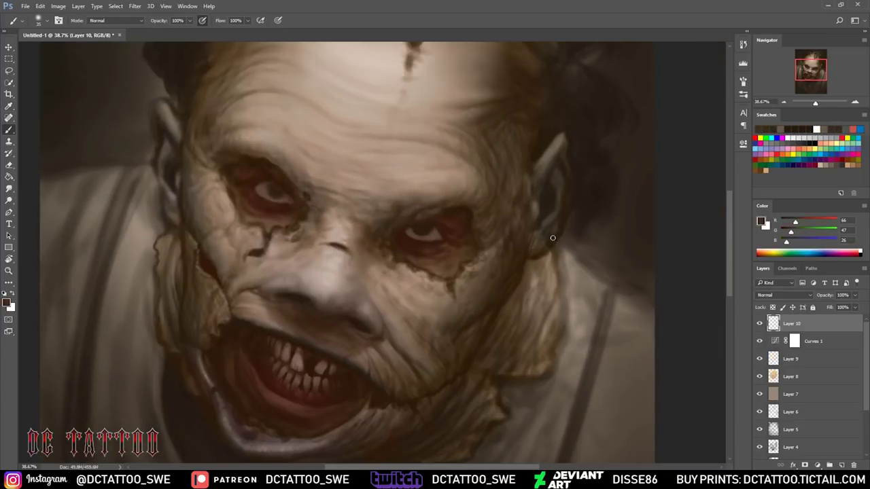
alt+click(534, 243)
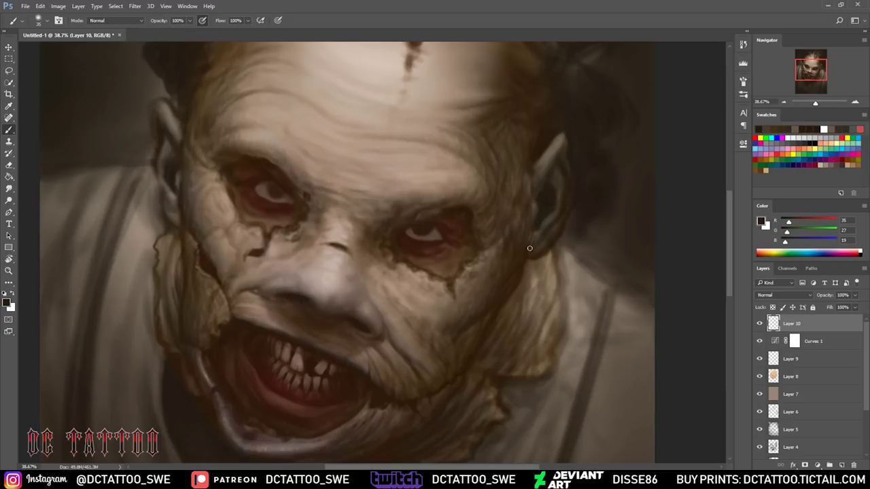
alt+click(564, 133)
mouse_move(566, 161)
mouse_down()
mouse_move(564, 140)
mouse_move(542, 174)
mouse_up()
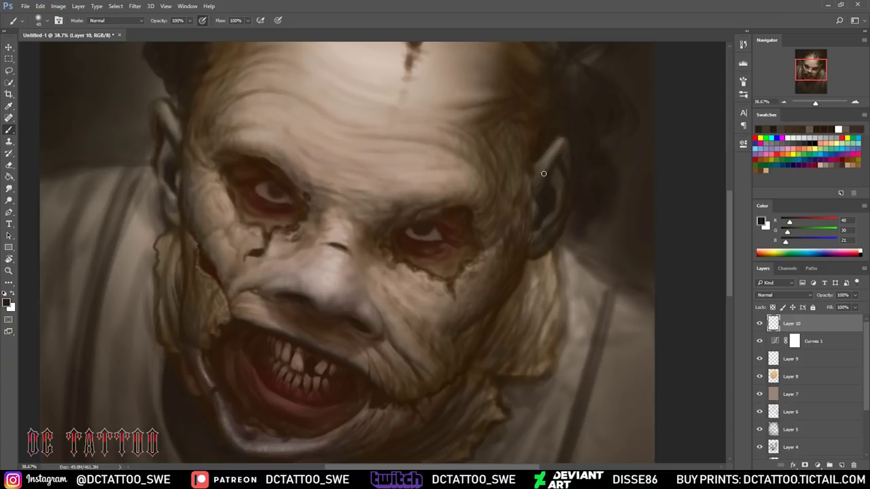
alt+click(561, 152)
alt+click(572, 170)
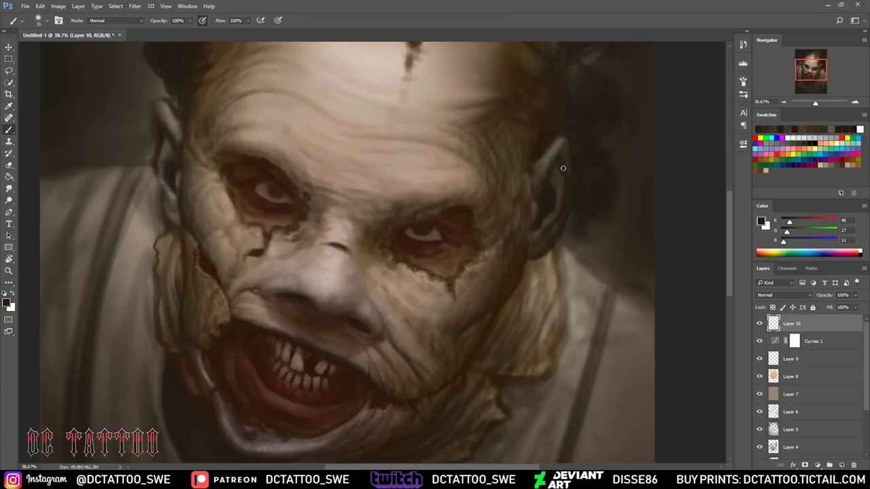
alt+click(542, 229)
alt+click(518, 156)
- Alternate dark brown and light skin tones to shade and blend the area near the temple
key(bracketright)
alt+click(510, 231)
alt+click(524, 127)
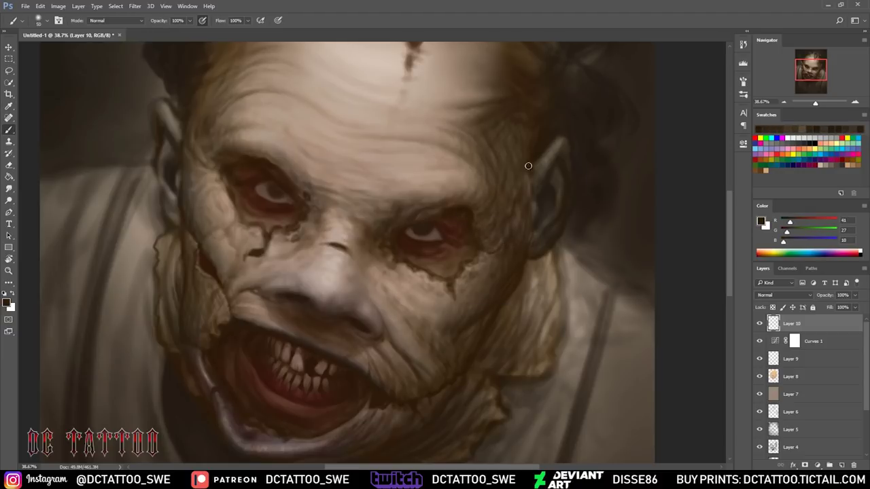
alt+click(525, 185)
alt+click(541, 167)
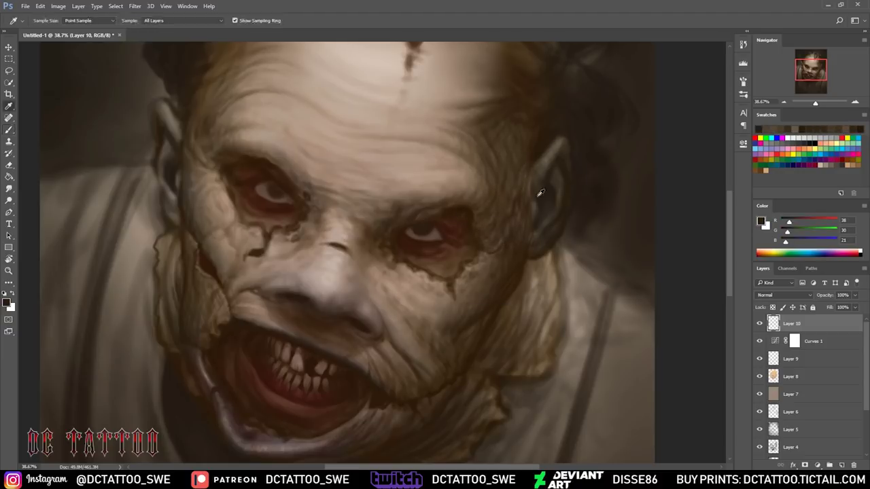
alt+click(520, 271)
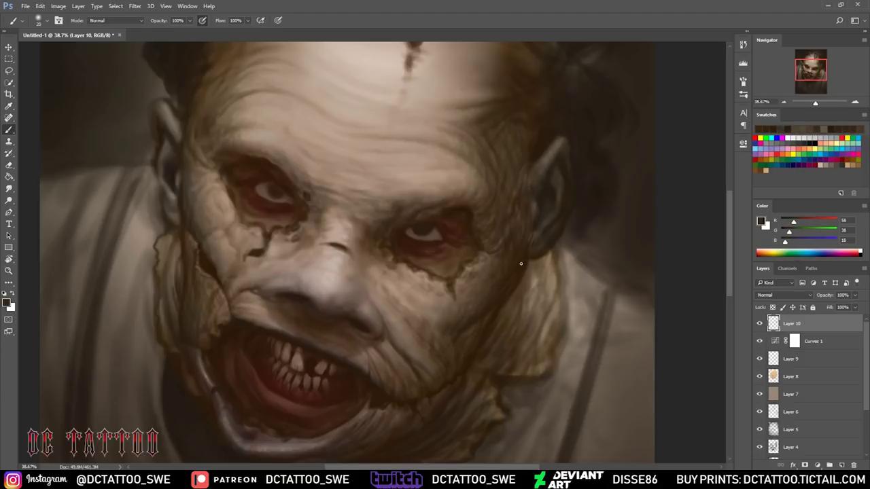
alt+click(531, 158)
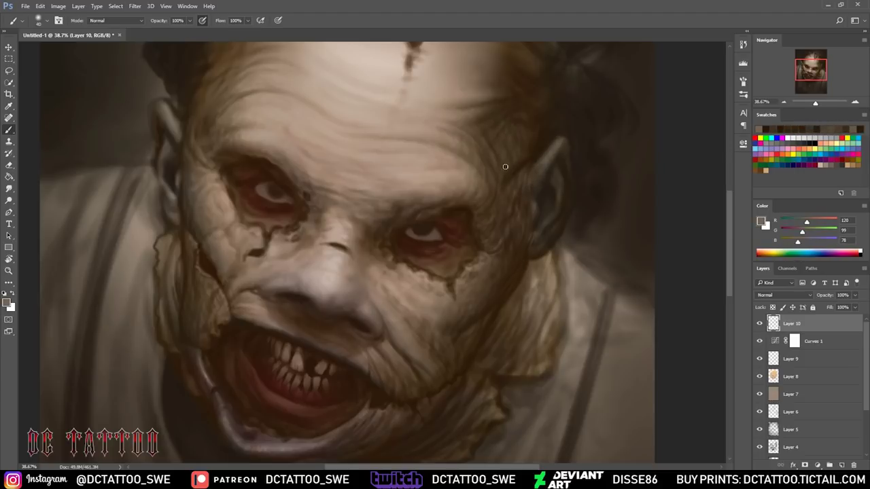
alt+click(525, 157)
alt+click(514, 151)
key(])
key(])
alt+click(497, 169)
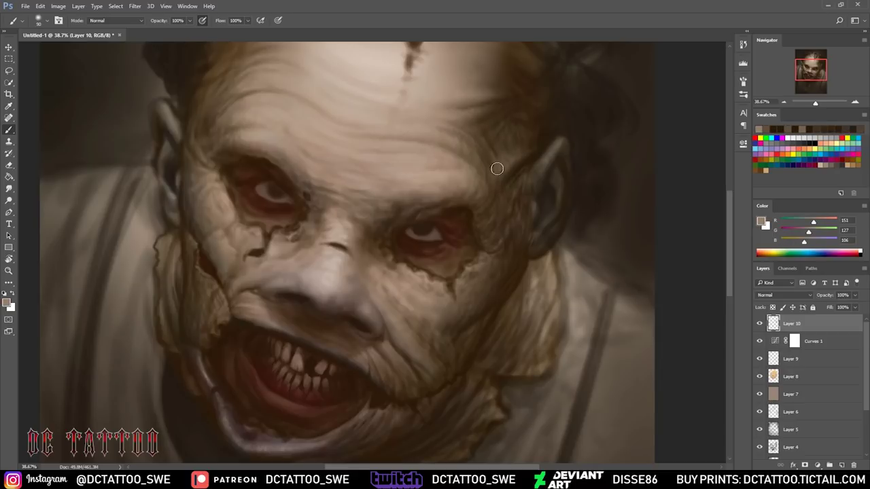
key([)
alt+click(524, 146)
alt+click(539, 139)
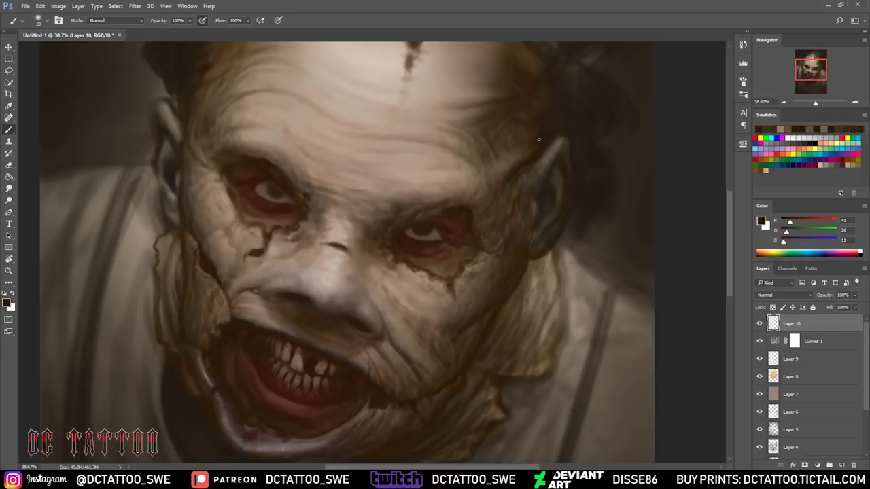
- Blend light skin over the side of the face and add dark strokes on the right cheek
alt+click(540, 150)
key(])
key(])
key(])
alt+click(503, 155)
key([)
key([)
key([)
key([)
key([)
key([)
alt+click(505, 200)
alt+click(522, 188)
alt+click(542, 120)
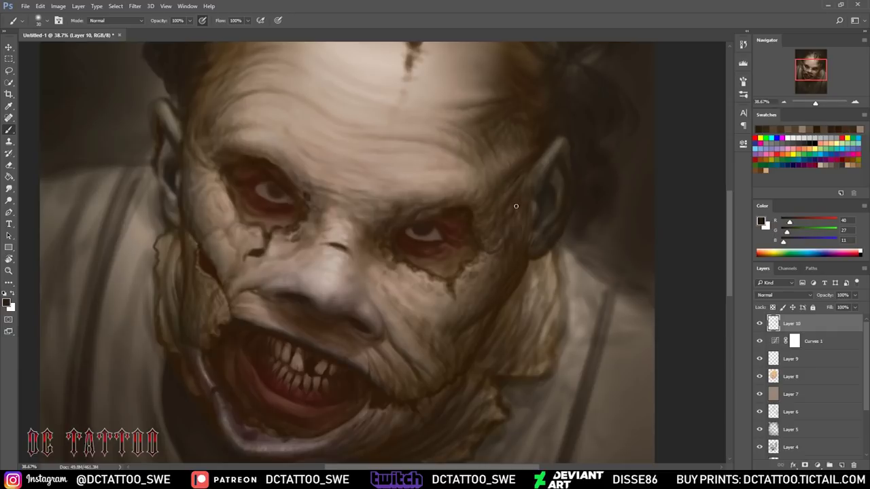
alt+click(507, 228)
alt+click(497, 251)
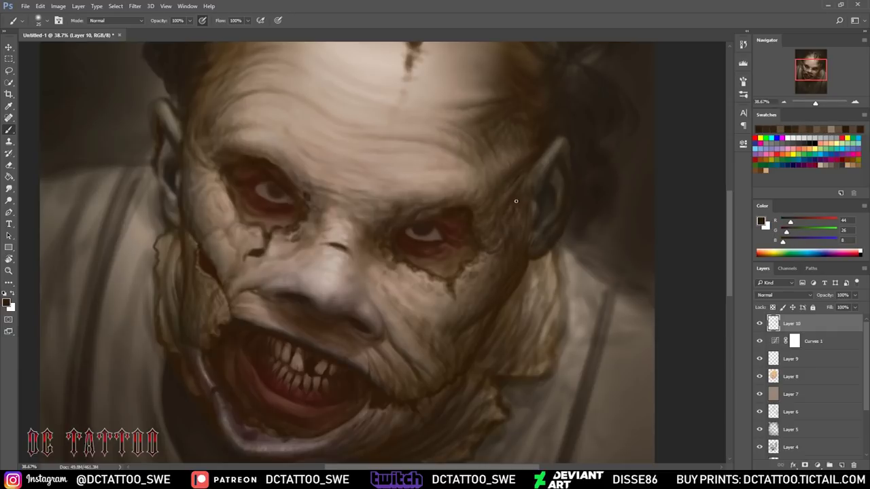
drag(492, 242, 484, 227)
alt+click(491, 222)
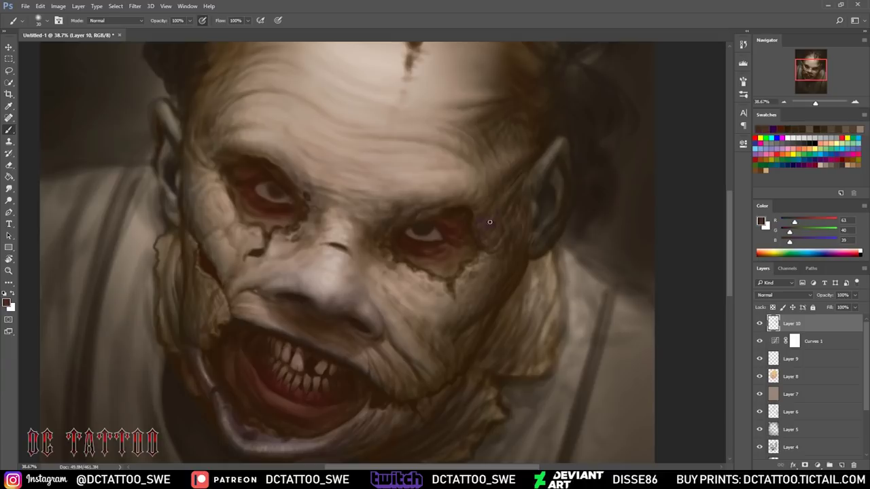
- Sample greyish, warm mid and reddish dark browns to continue shading the cheek
alt+click(471, 191)
alt+click(507, 186)
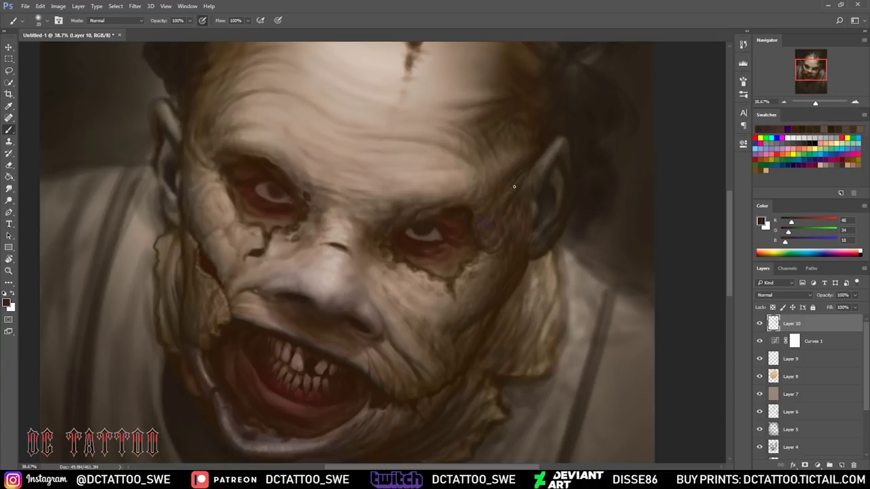
alt+click(578, 170)
alt+click(562, 187)
alt+click(559, 175)
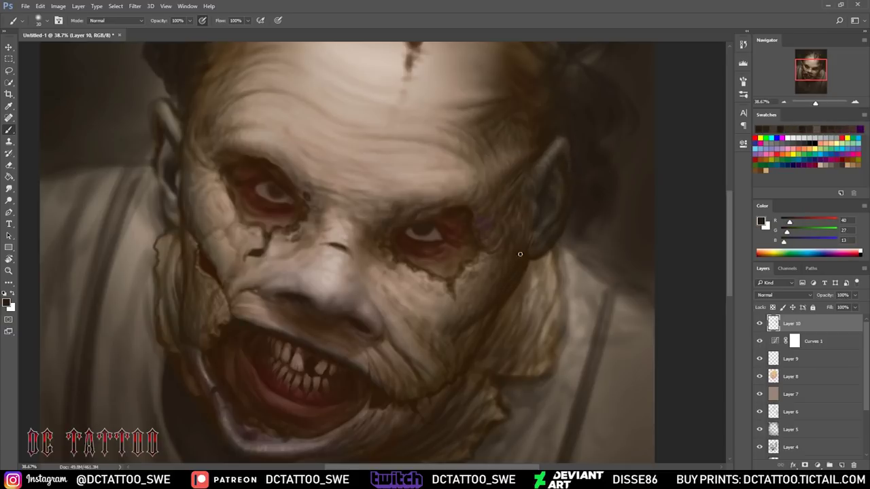
alt+click(495, 304)
alt+click(597, 200)
alt+click(509, 154)
key(bracketright)
key(bracketright)
alt+click(474, 191)
key(bracketright)
- Keep blending dark brown shadows into light skin tones around the cheek at varying brush sizes
alt+click(466, 216)
key(bracketleft)
key(bracketleft)
key(bracketleft)
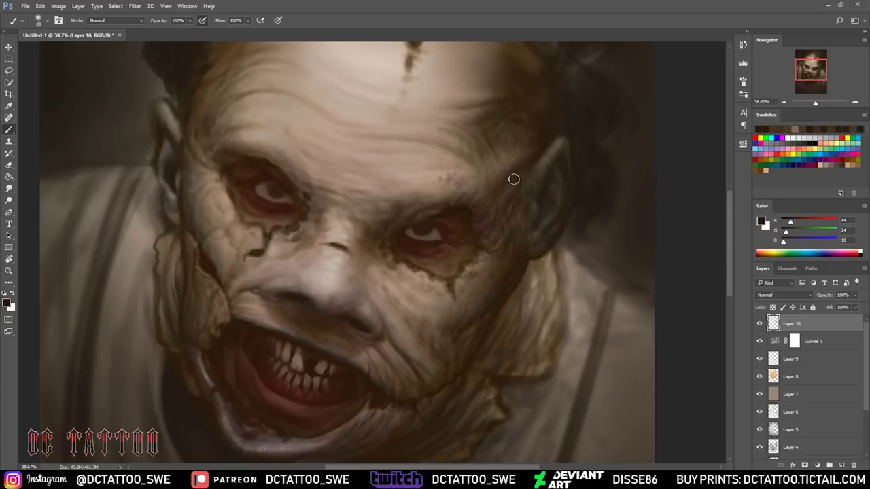
key(bracketright)
key(bracketright)
key(bracketright)
alt+click(447, 179)
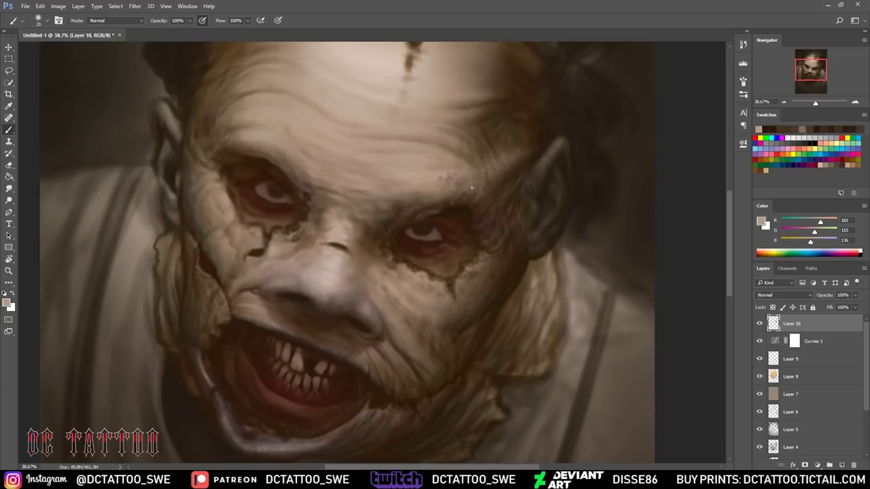
alt+click(569, 156)
key(bracketright)
key(bracketright)
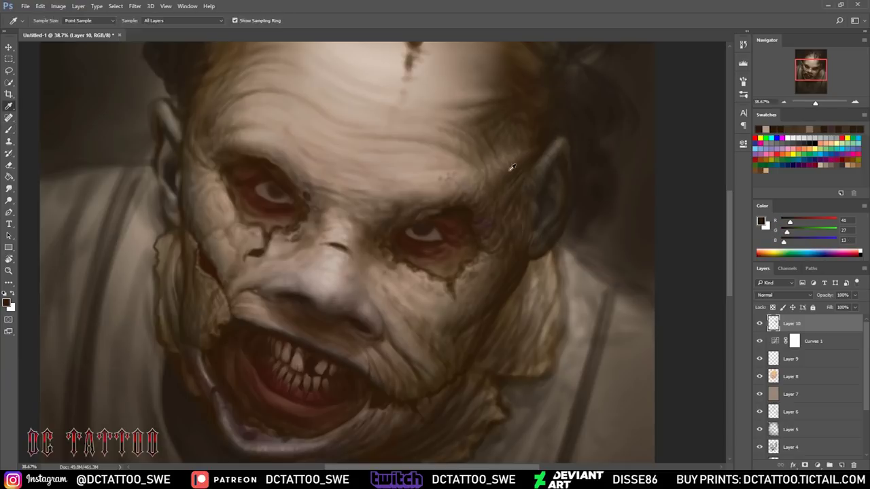
alt+click(507, 188)
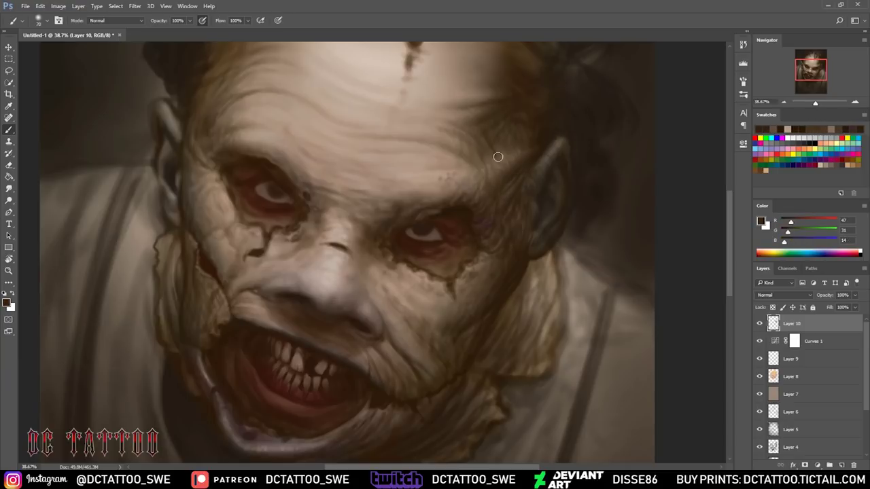
alt+click(498, 173)
alt+click(507, 174)
key(bracketleft)
key(bracketleft)
key(bracketleft)
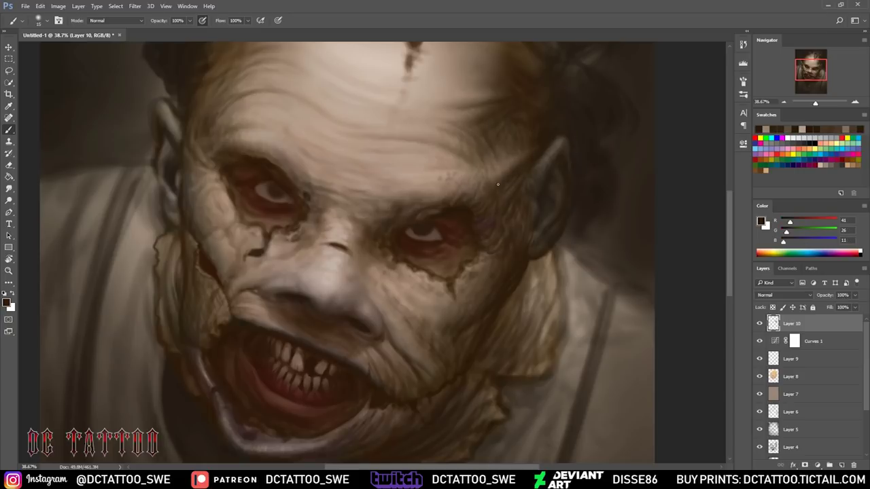
drag(451, 284, 470, 253)
- Paint small dark brown strokes beside the right eye with a smaller brush
alt+click(425, 259)
key(bracketleft)
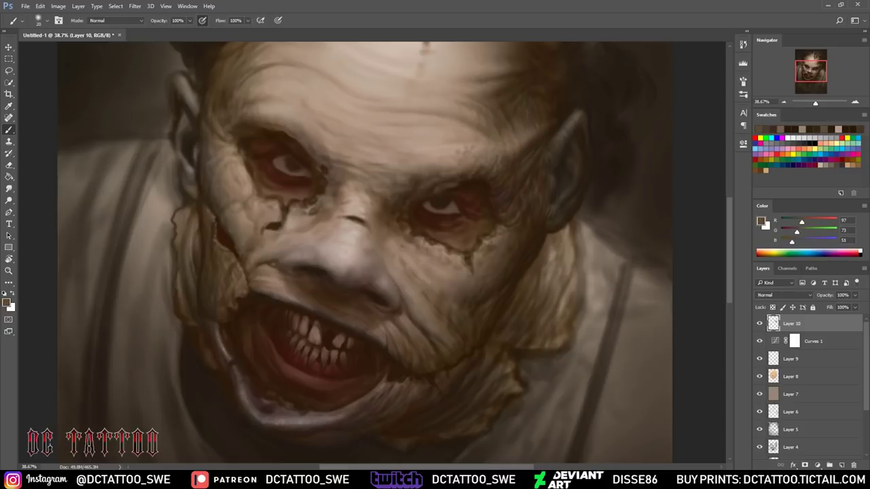
drag(445, 243, 466, 265)
alt+click(490, 239)
key(bracketright)
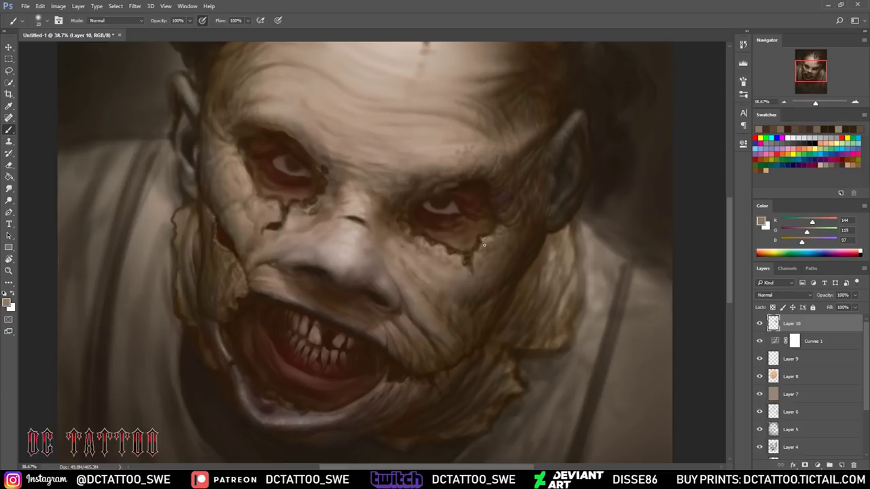
alt+click(487, 241)
alt+click(490, 241)
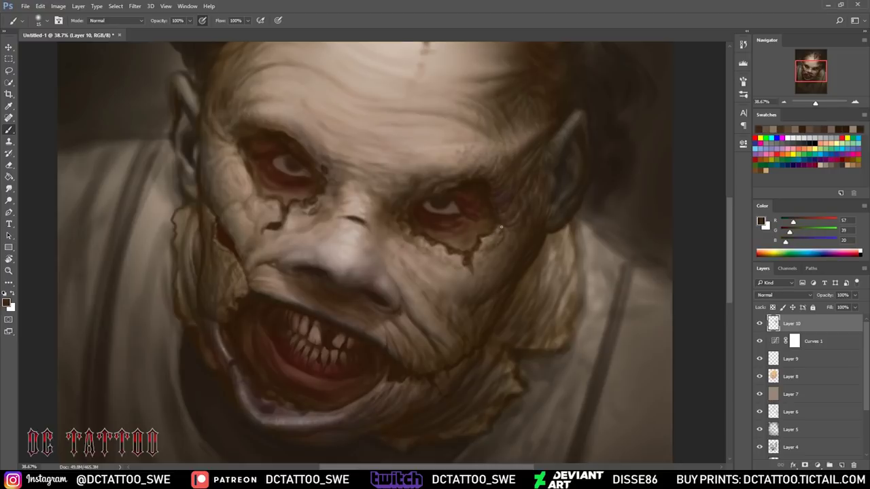
- Add a dark dab near the eye and extend the crack under the right eye
alt+click(493, 245)
alt+click(507, 246)
alt+click(503, 274)
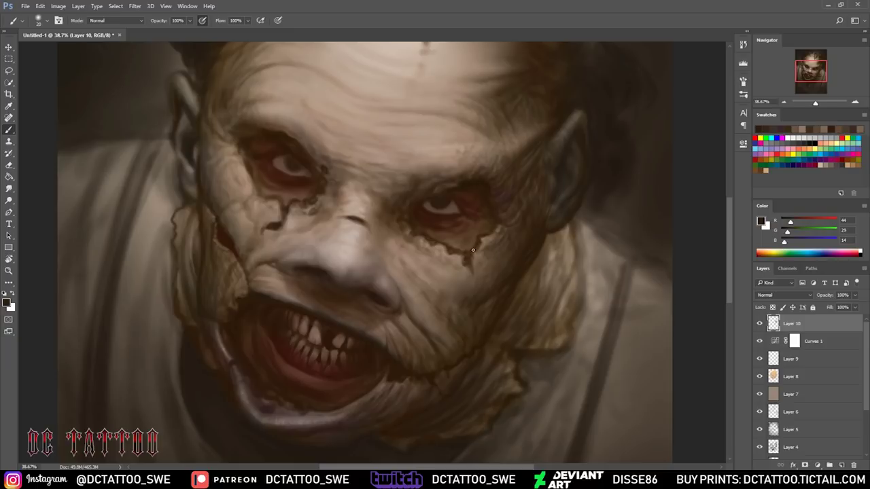
alt+click(507, 253)
alt+click(463, 252)
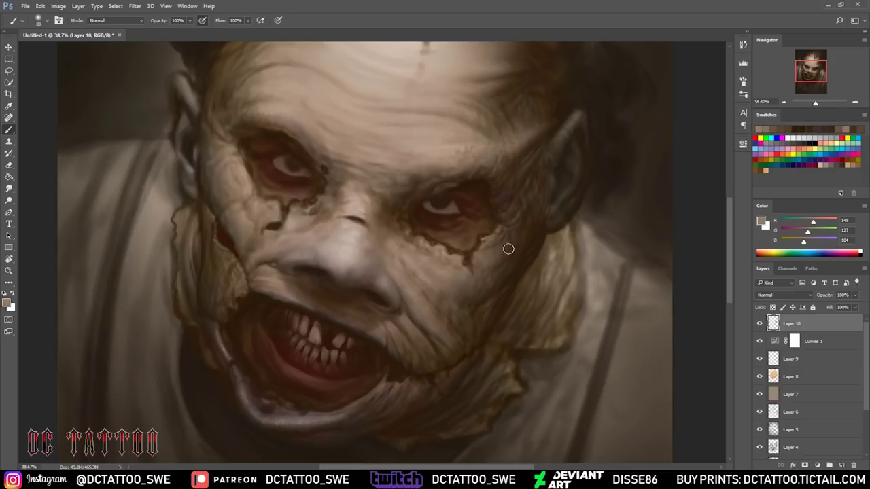
alt+click(520, 231)
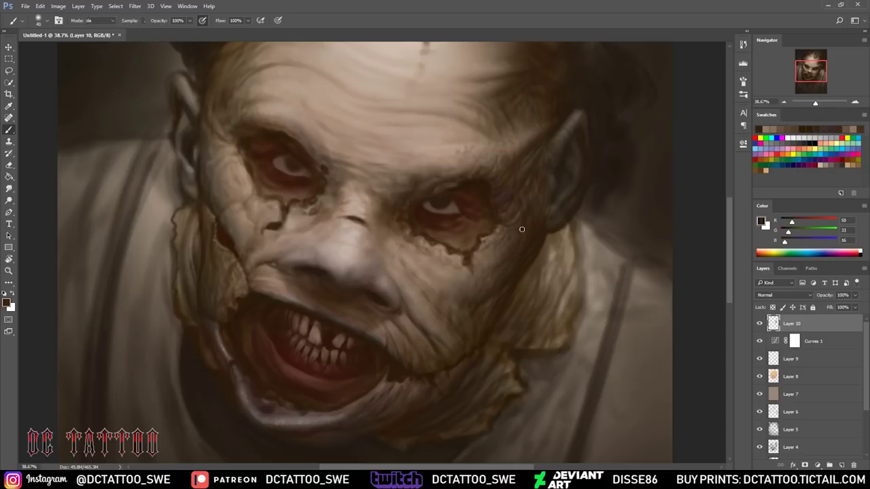
drag(465, 264, 470, 257)
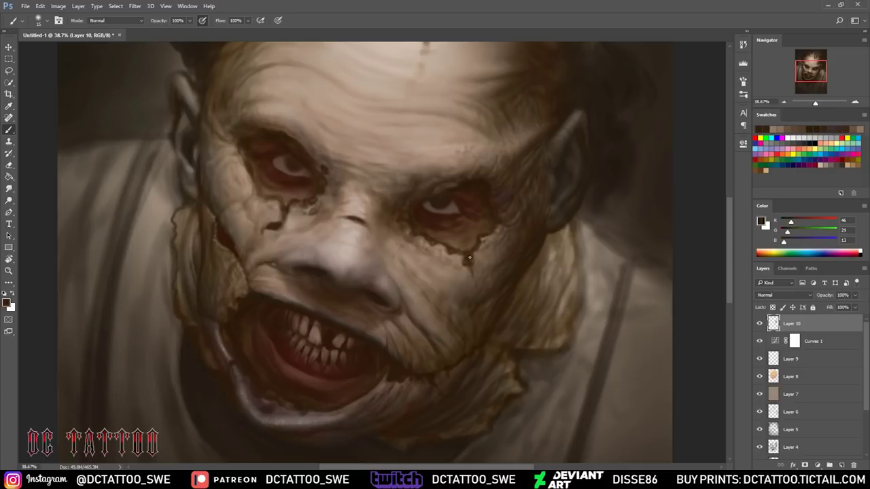
- Paint dark crack strokes lower on the cheek, shrinking the brush for fine lines
key(bracketleft)
drag(435, 288, 456, 300)
alt+click(497, 294)
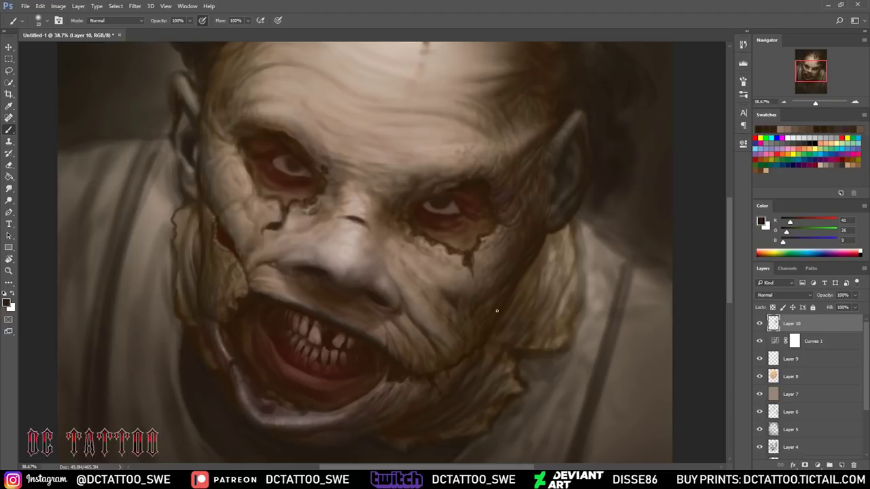
key(bracketleft)
key(bracketleft)
alt+click(436, 286)
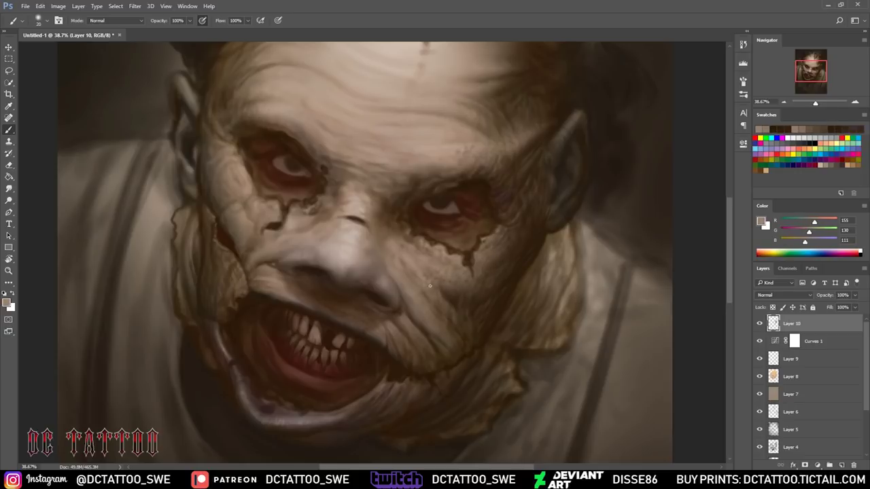
key(bracketleft)
key(i)
key(b)
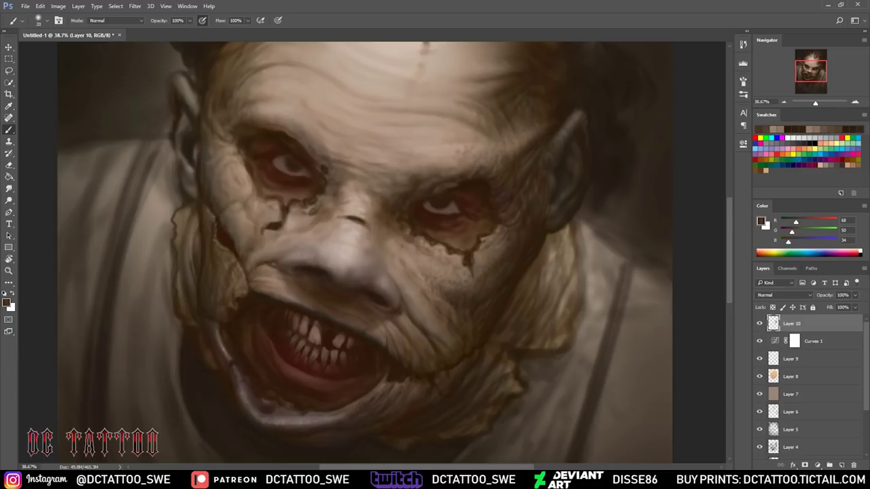
- Sample dark and mid browns below the cheek, tuning brush size for detail
alt+click(458, 307)
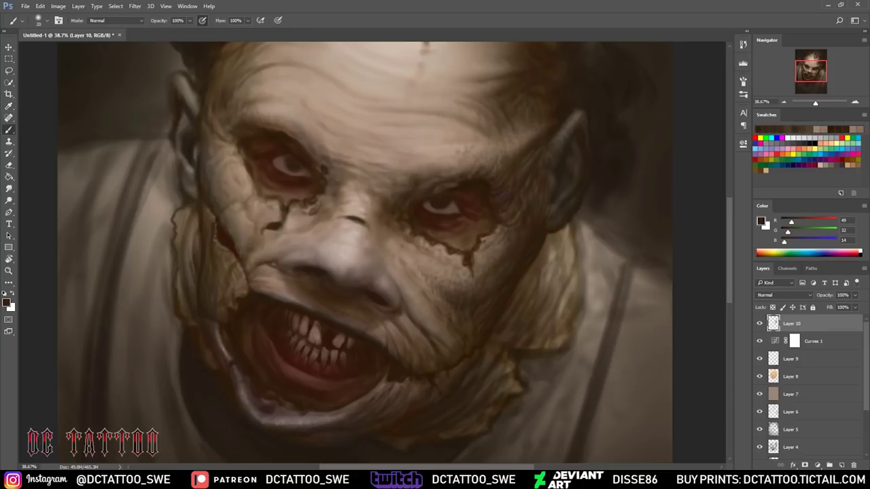
alt+click(468, 345)
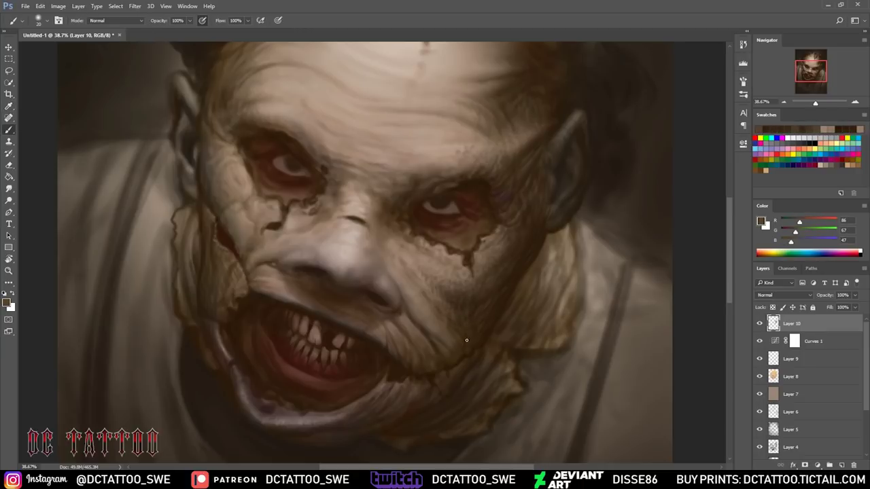
key(bracketright)
key(bracketright)
key(bracketright)
key(bracketright)
key(bracketright)
alt+click(458, 310)
key(bracketleft)
key(bracketleft)
key(bracketleft)
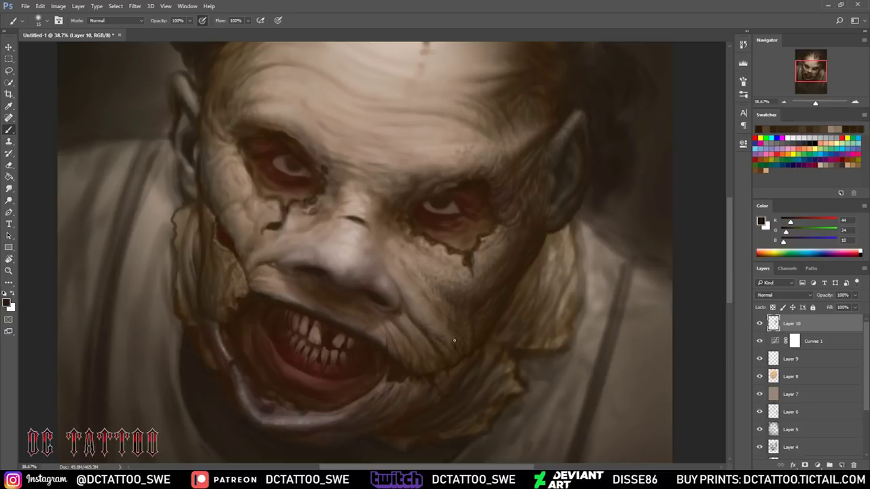
key(bracketright)
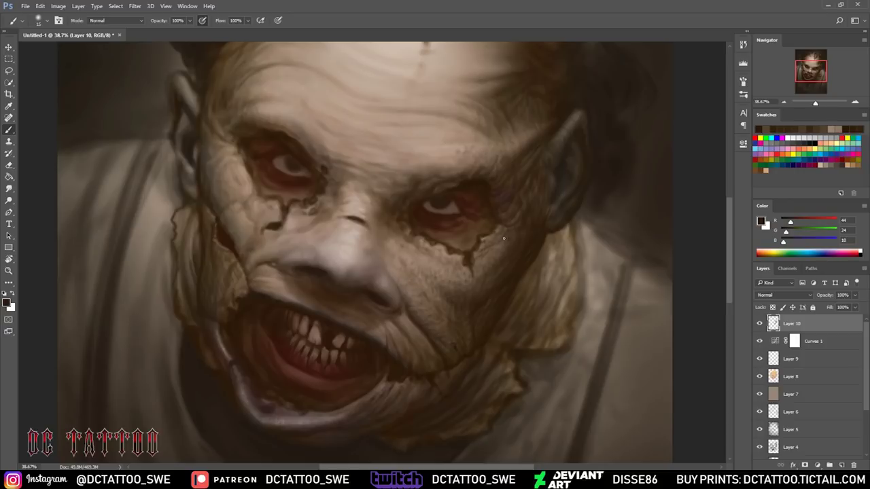
key(bracketright)
key(bracketleft)
- Paint small dark strokes under the right eye, then mirror the canvas horizontally
alt+click(388, 238)
alt+click(439, 238)
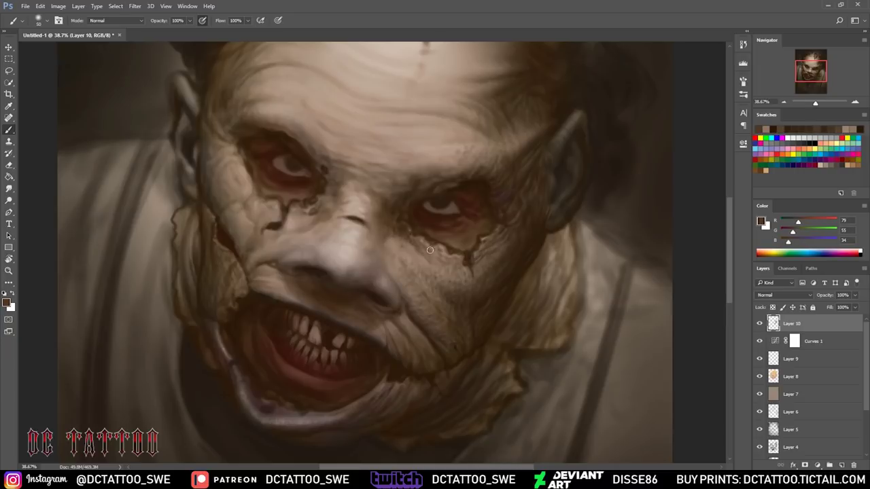
key(bracketright)
key(bracketright)
key(bracketright)
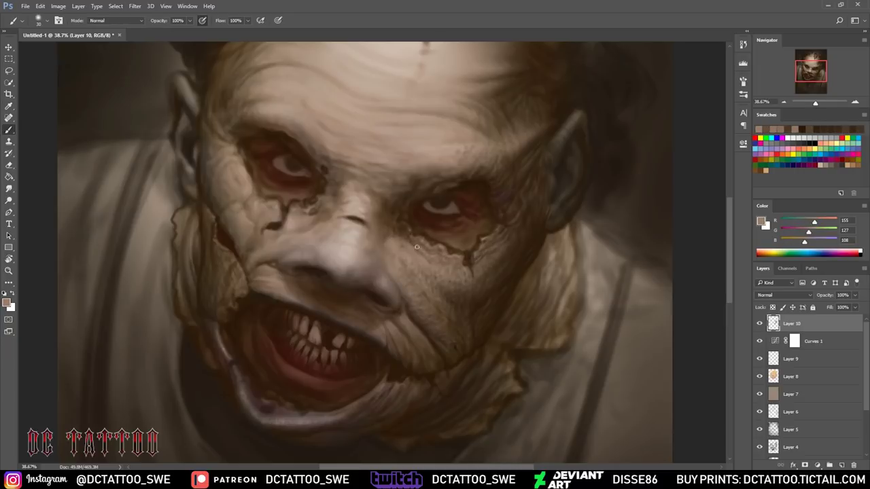
alt+click(416, 245)
mouse_move(427, 246)
mouse_down()
mouse_move(473, 247)
mouse_move(446, 265)
mouse_move(461, 266)
mouse_up()
click(442, 245)
key(bracketleft)
key(bracketleft)
key(bracketright)
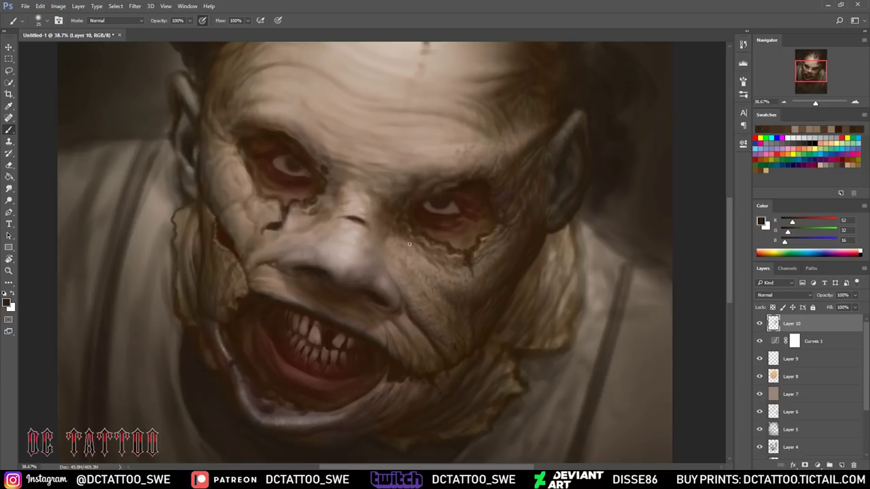
key(h)
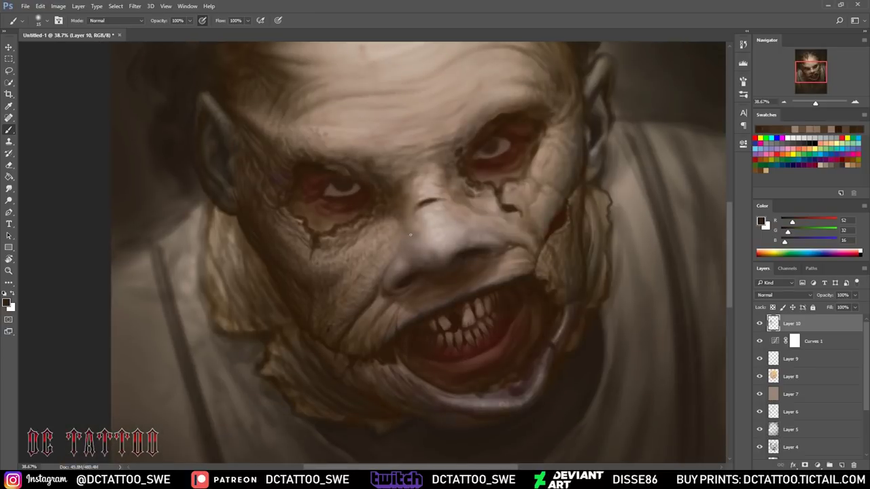
- Sample skin and dark crack browns from the lower cheek between nose and mouth
alt+click(353, 243)
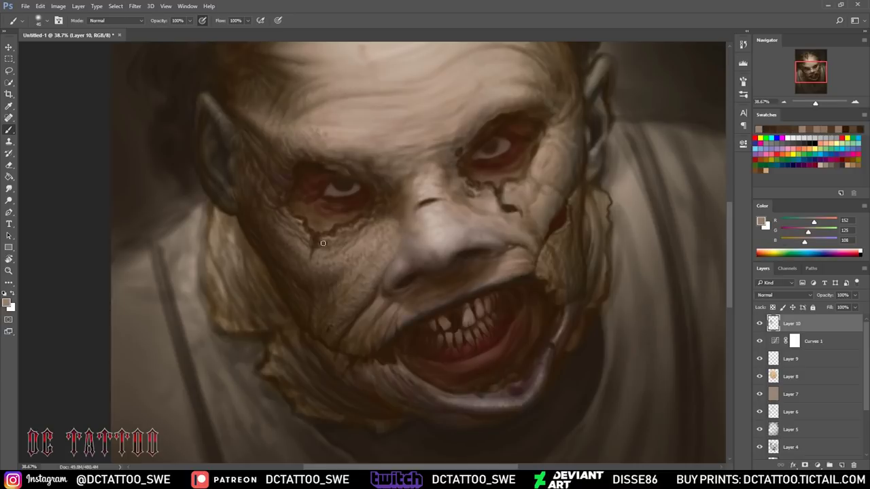
alt+click(331, 329)
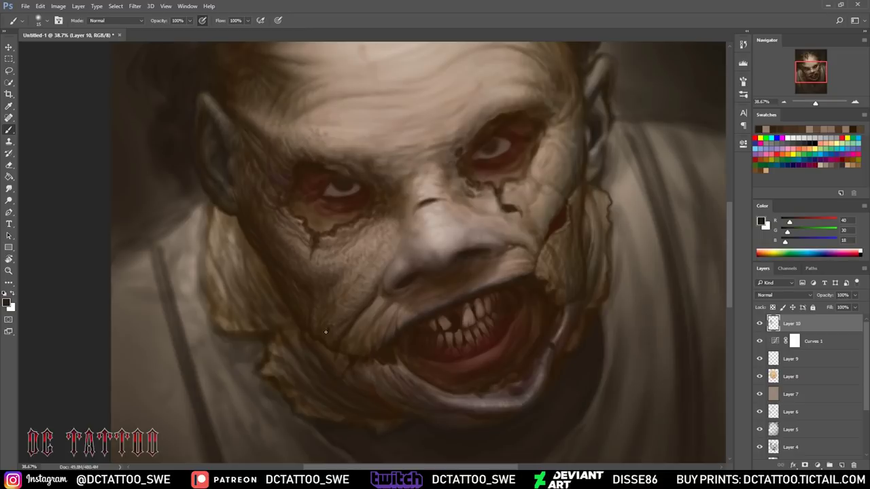
alt+click(326, 316)
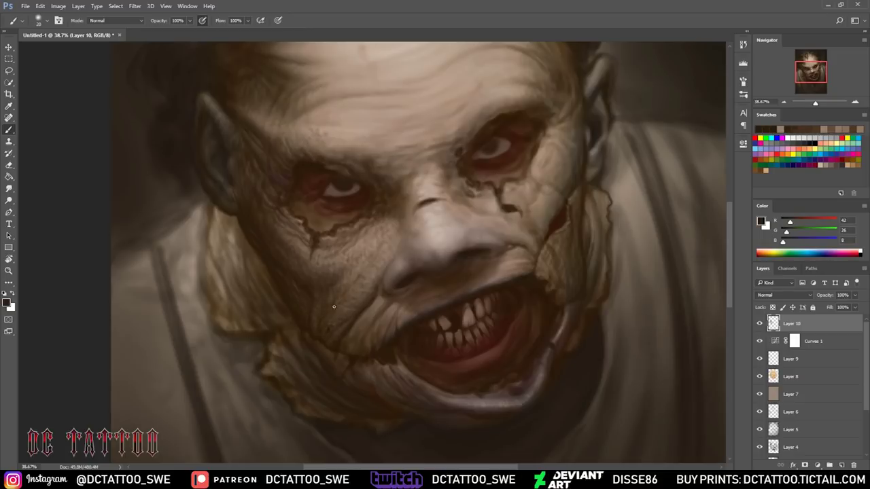
alt+click(342, 341)
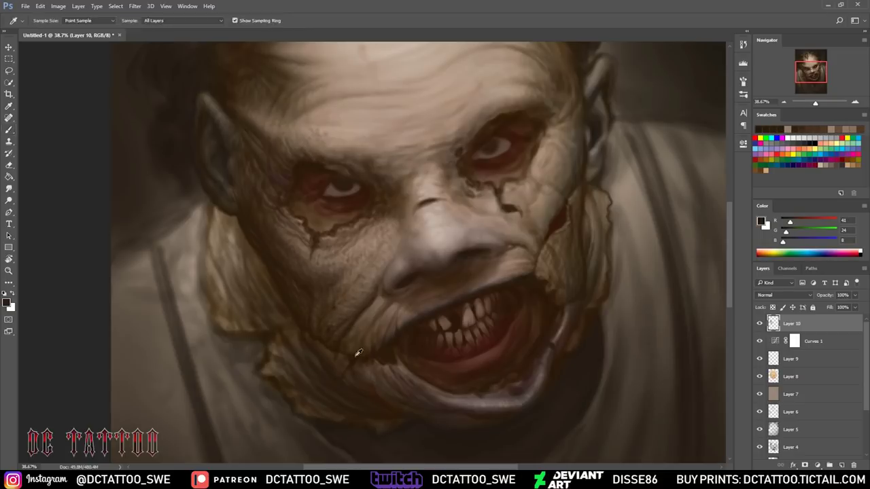
alt+click(378, 309)
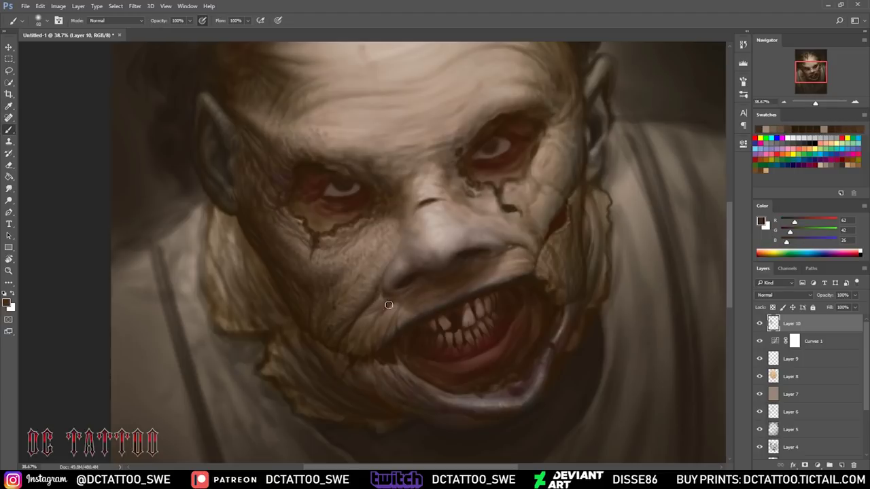
alt+click(380, 299)
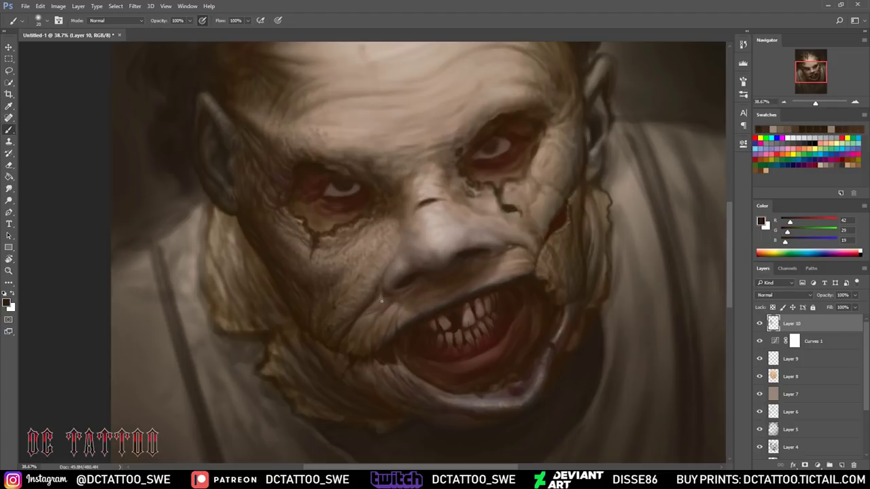
alt+click(354, 345)
alt+click(353, 338)
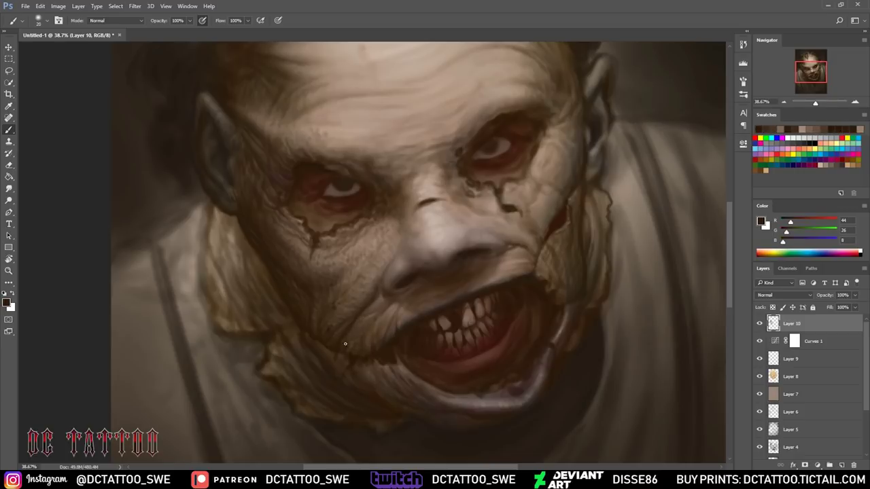
- Pick dark browns near the mouth, resizing the brush down to a tiny tip
key(bracketleft)
alt+click(350, 355)
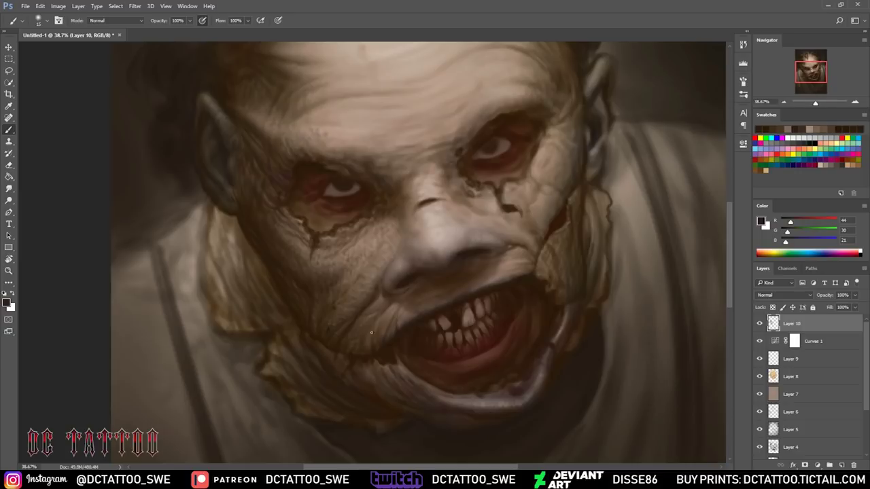
alt+click(354, 360)
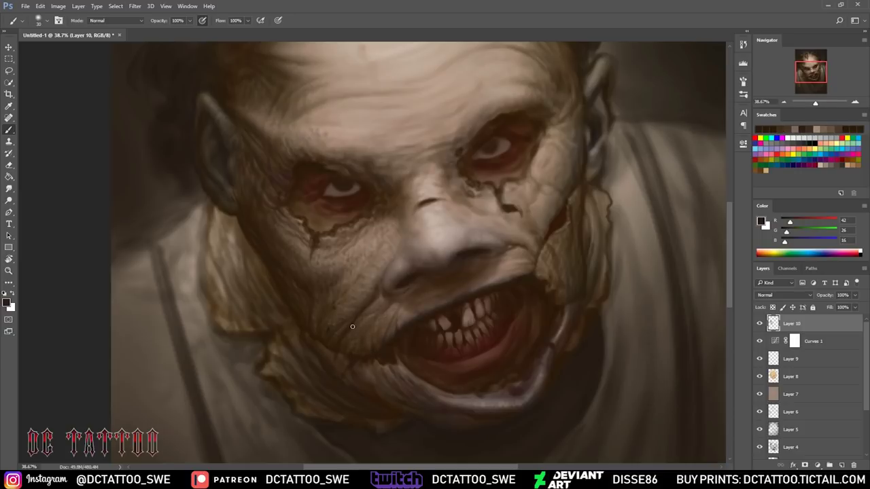
alt+click(391, 313)
key(bracketright)
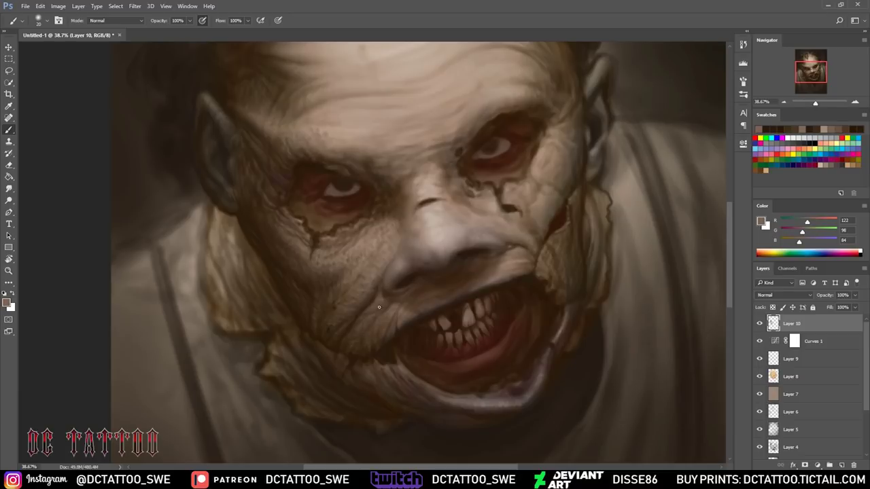
alt+click(367, 318)
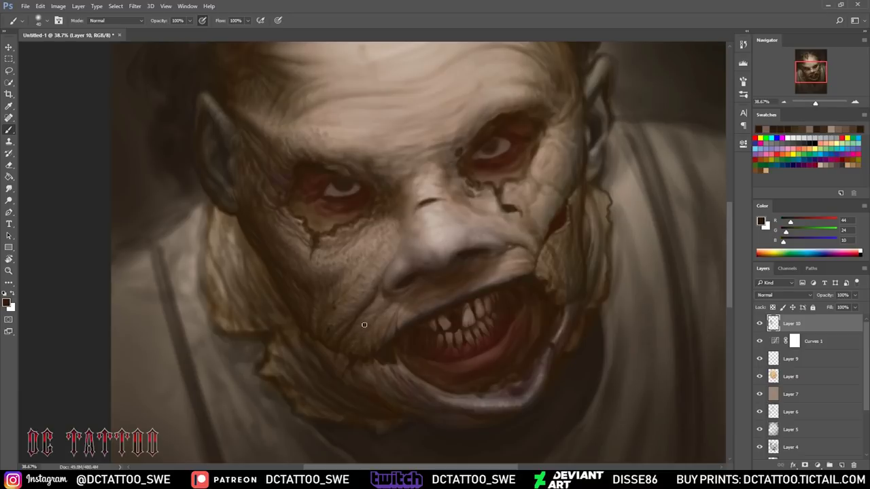
key(bracketright)
key(bracketright)
key(bracketright)
key(bracketleft)
key(bracketleft)
key(bracketleft)
- Resample dark crack brown by the upper lip and light skin tone from the nose
alt+click(406, 292)
key(bracketright)
key(bracketleft)
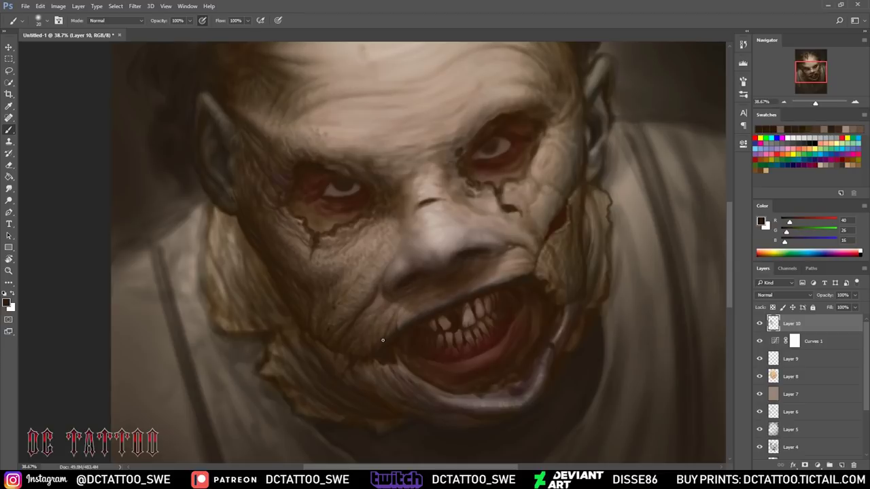
alt+click(400, 316)
alt+click(402, 325)
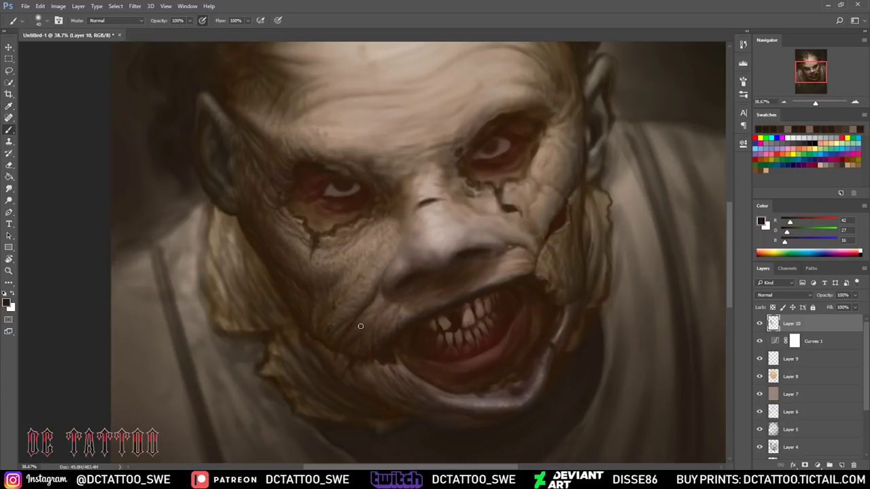
alt+click(402, 261)
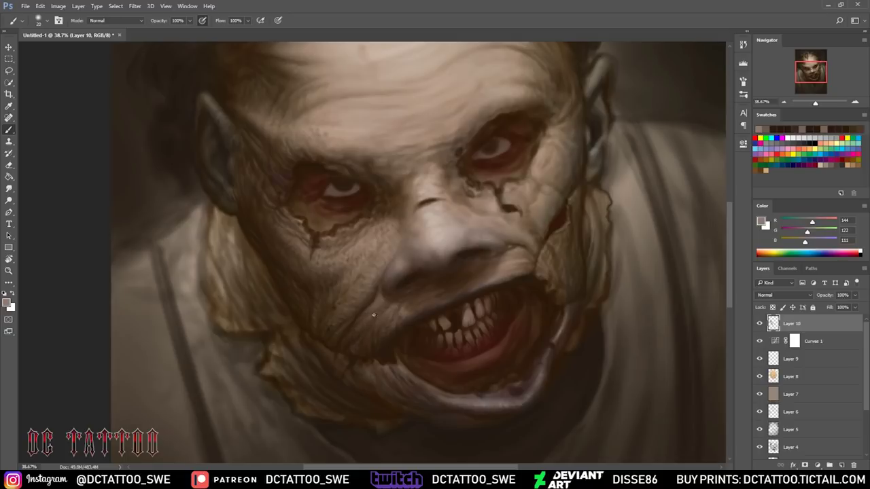
alt+click(377, 287)
- Paint a dark brown stroke on the brow between the eyes
key(bracketleft)
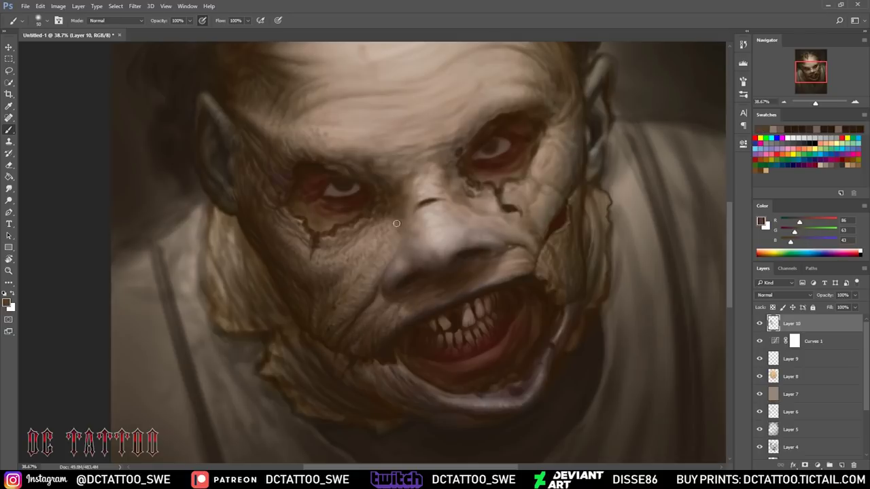
alt+click(394, 201)
key(bracketright)
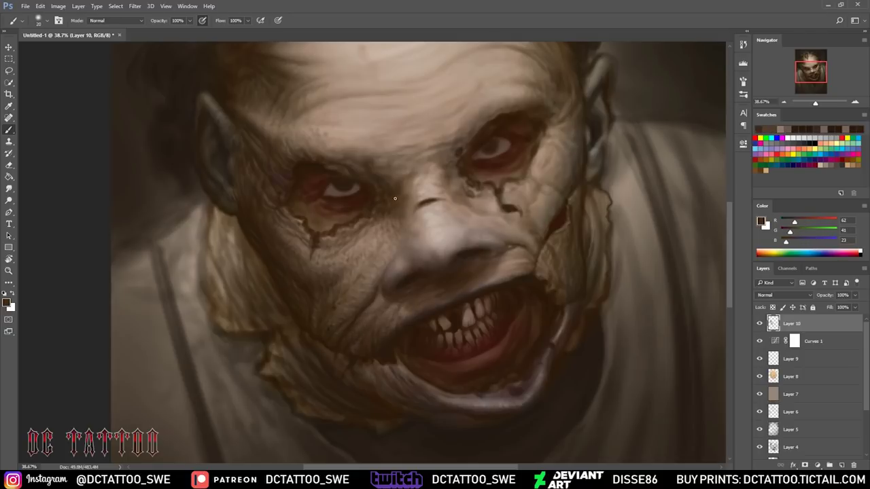
mouse_move(389, 174)
mouse_down()
mouse_move(400, 171)
mouse_move(378, 163)
mouse_move(439, 169)
mouse_move(438, 158)
mouse_move(419, 157)
mouse_move(426, 149)
mouse_up()
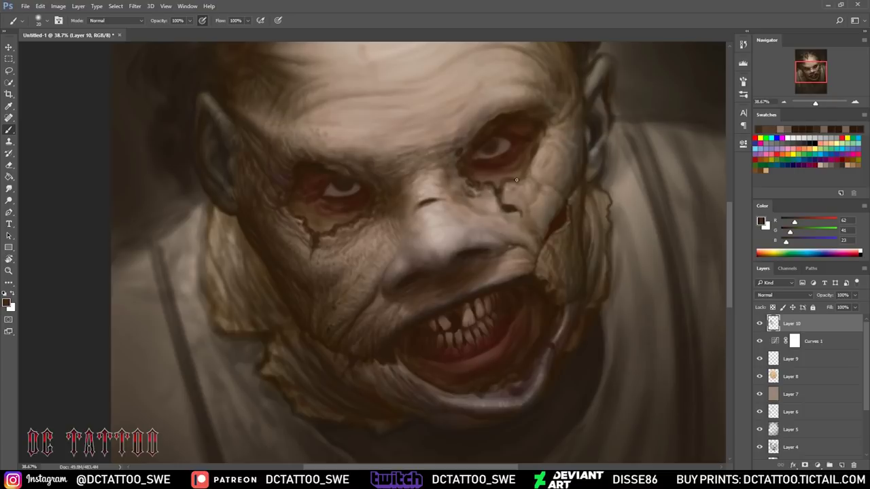
- Add a small dark mark atop the nose bridge with a finer brush
alt+click(389, 267)
key(bracketleft)
key(bracketleft)
key(bracketleft)
alt+click(383, 274)
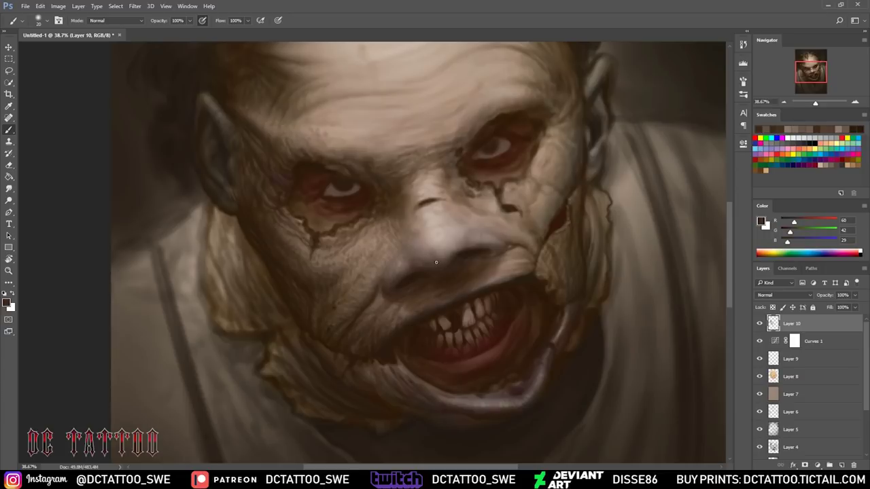
alt+click(506, 291)
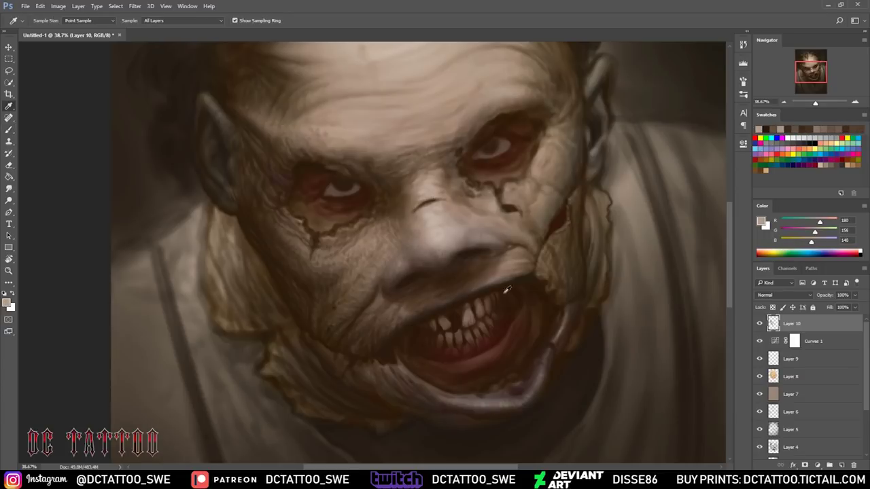
alt+click(408, 210)
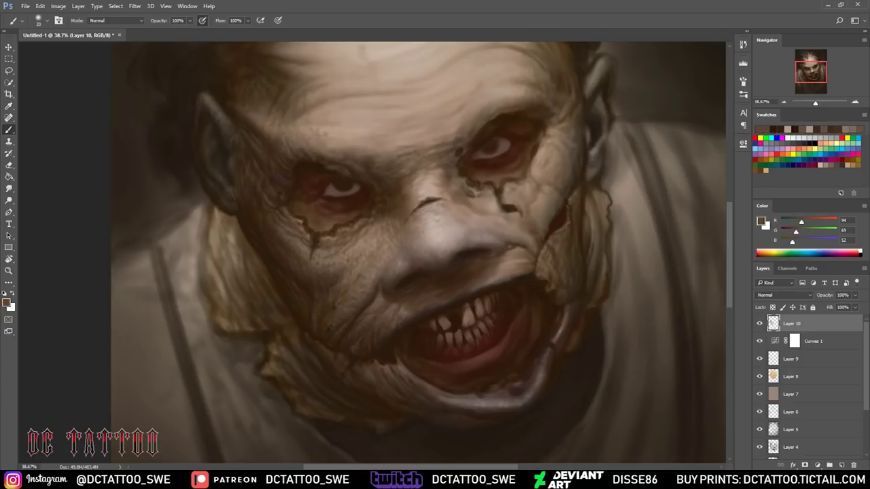
alt+click(480, 167)
drag(425, 182, 432, 186)
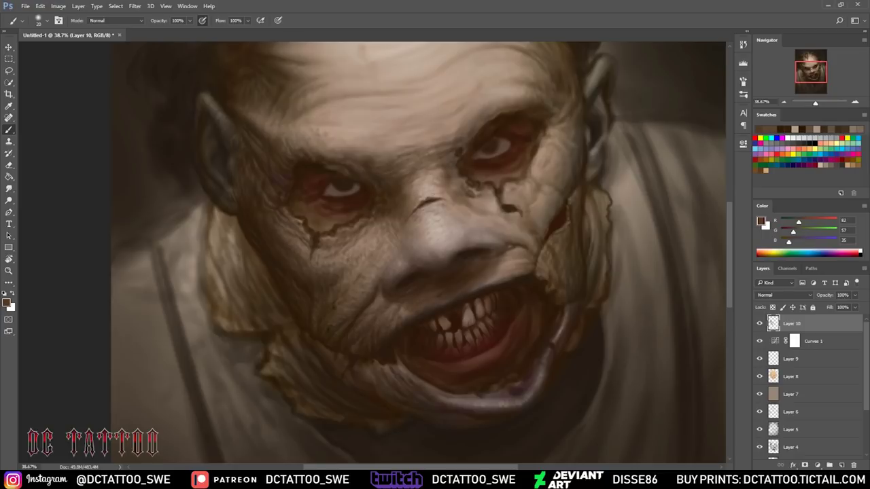
- Sample deep and mid browns from the cheek beside the nose, adjusting brush size
alt+click(414, 250)
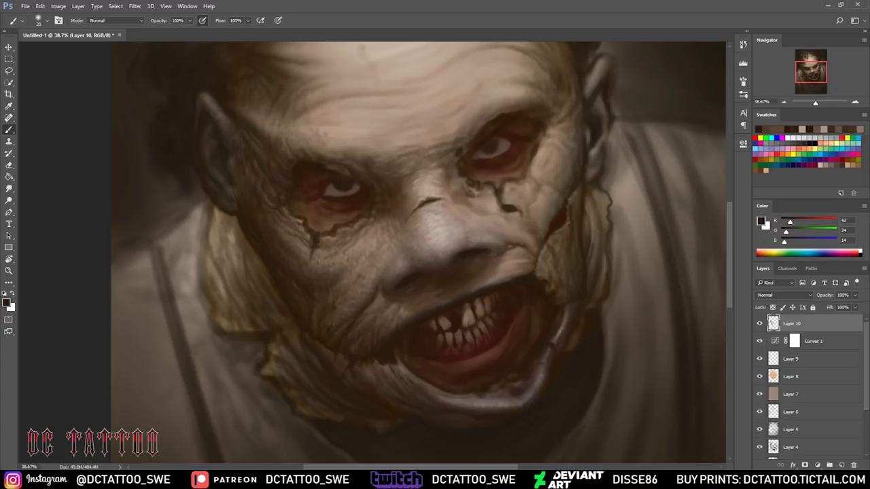
key(bracketleft)
key(bracketright)
alt+click(419, 292)
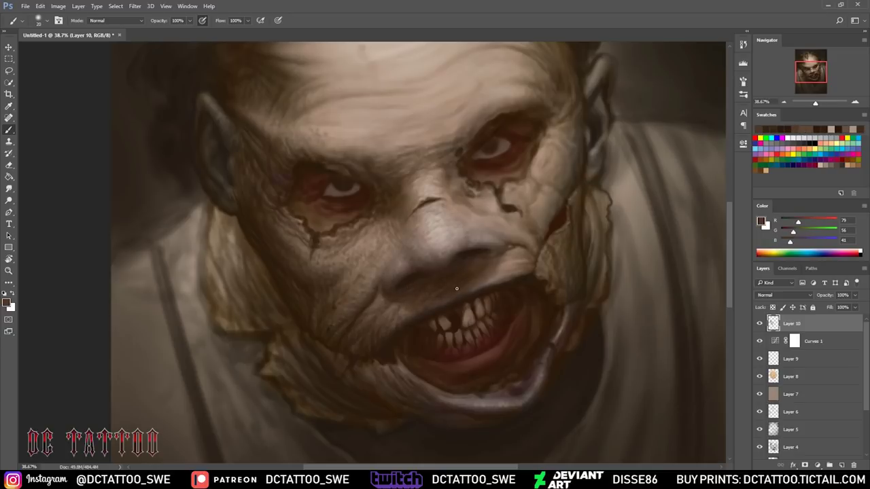
alt+click(441, 301)
alt+click(469, 287)
alt+click(467, 268)
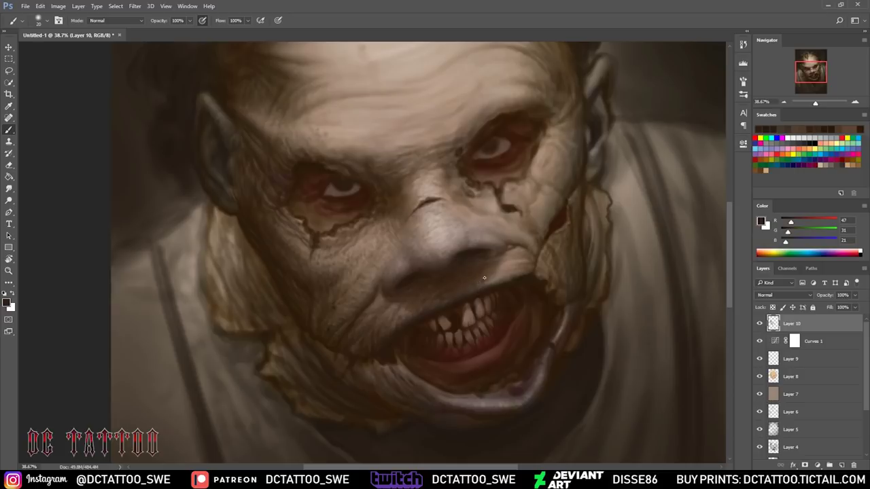
- Alternate light skin and reddish dark browns from the right cheek patch
alt+click(506, 239)
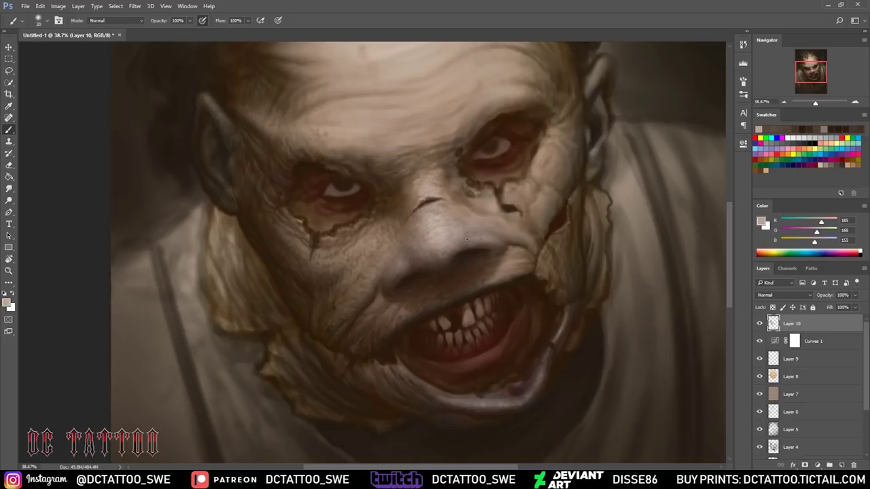
alt+click(509, 237)
alt+click(508, 253)
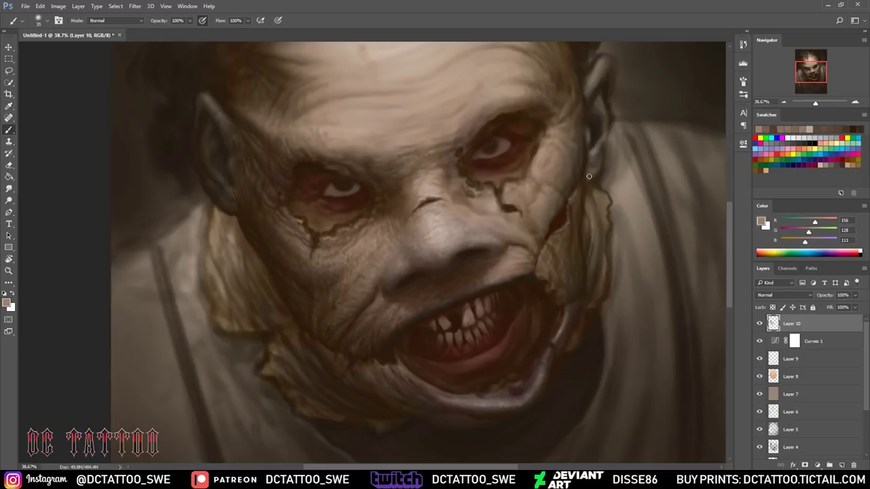
alt+click(503, 274)
alt+click(528, 263)
alt+click(527, 269)
key(bracketleft)
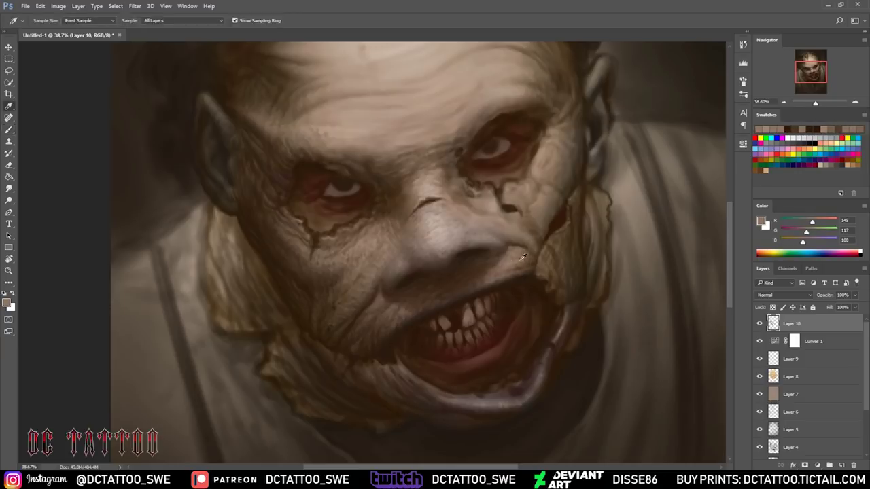
alt+click(527, 264)
alt+click(529, 263)
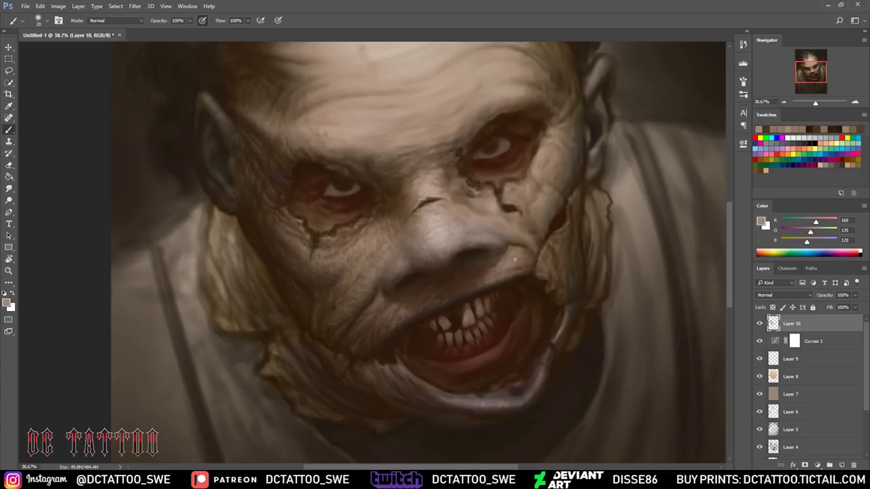
key(bracketright)
- Paint a thin dark crack down the right cheek with a narrow brush
alt+click(509, 235)
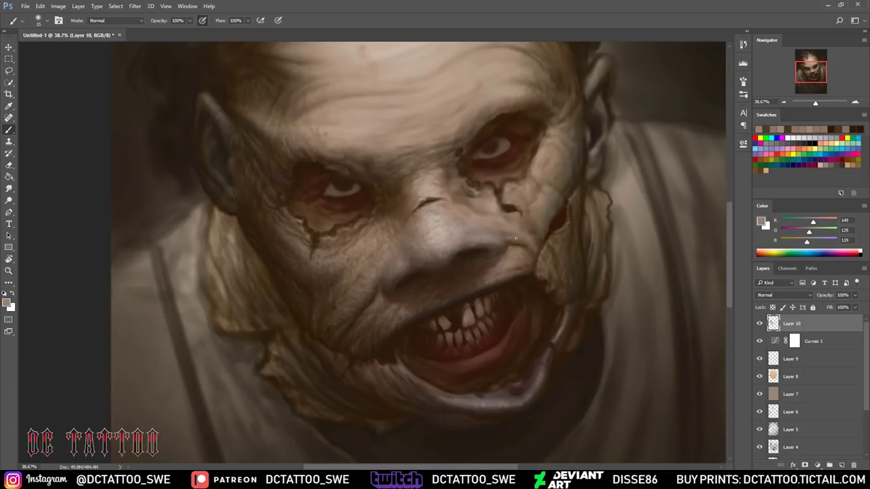
alt+click(448, 251)
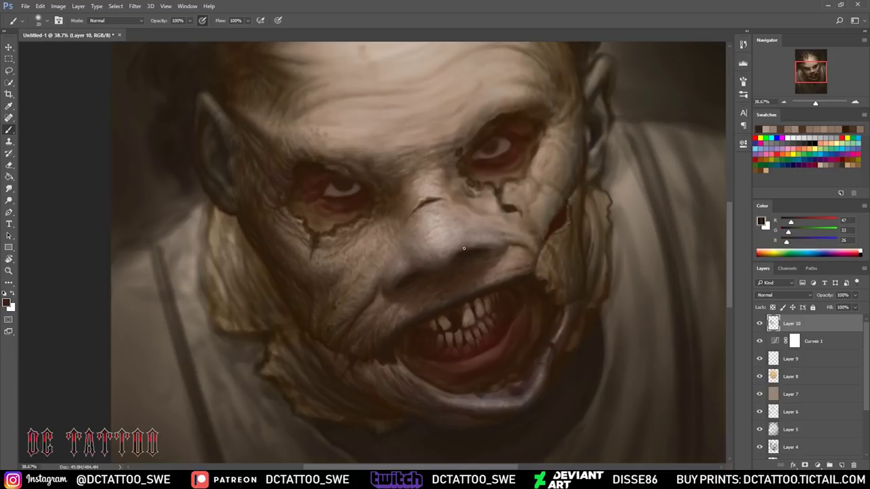
key(bracketright)
alt+click(537, 240)
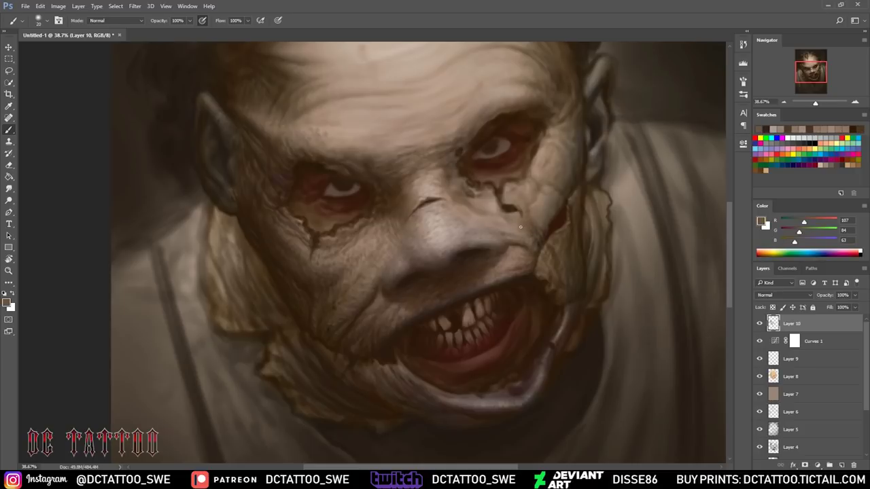
alt+click(521, 235)
alt+click(519, 129)
key(bracketleft)
drag(510, 215, 535, 230)
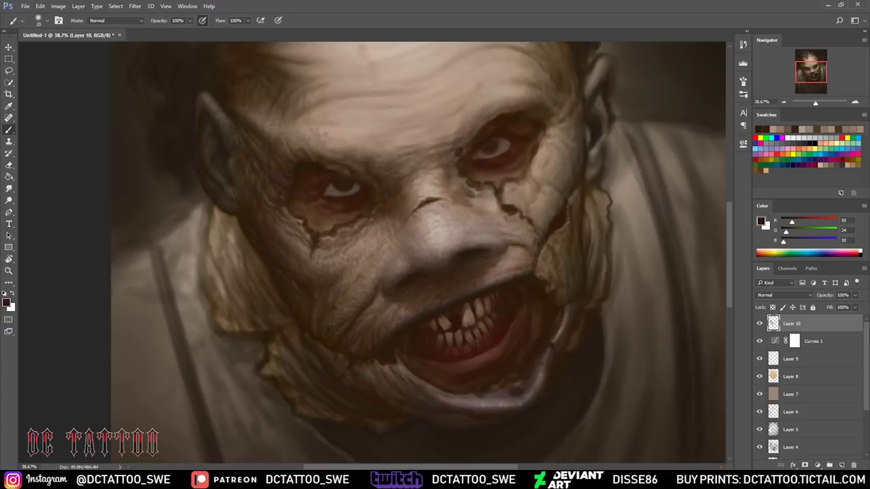
- Paint small dark crack marks on the cheek toward the nose
alt+click(524, 231)
alt+click(496, 207)
drag(499, 211, 471, 199)
key(bracketleft)
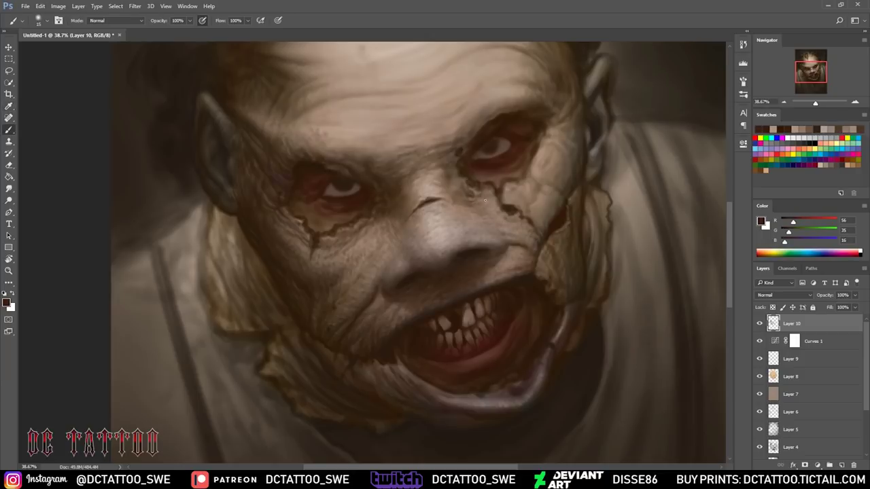
- Lengthen the nose crack and extend it toward the right eye
alt+click(462, 205)
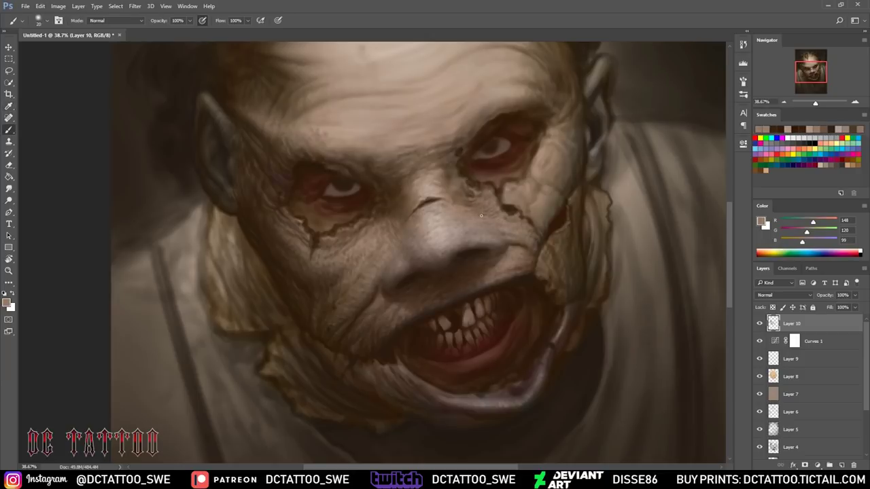
alt+click(502, 212)
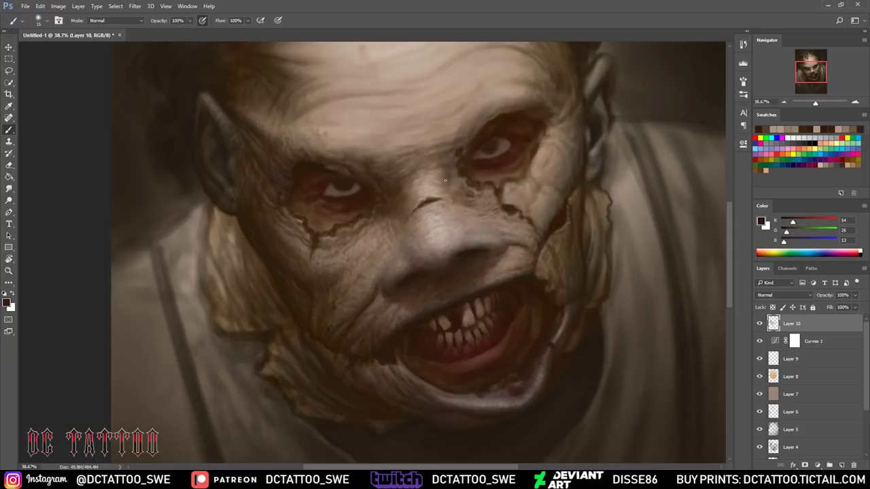
drag(439, 197, 428, 191)
drag(452, 189, 466, 179)
alt+click(458, 170)
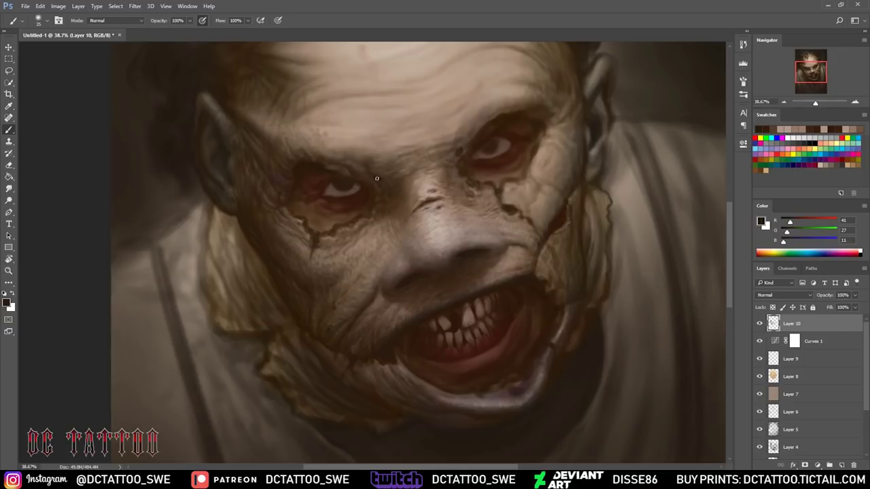
- Sample light, mid and dark browns around the upper nose for finer cracks
alt+click(423, 164)
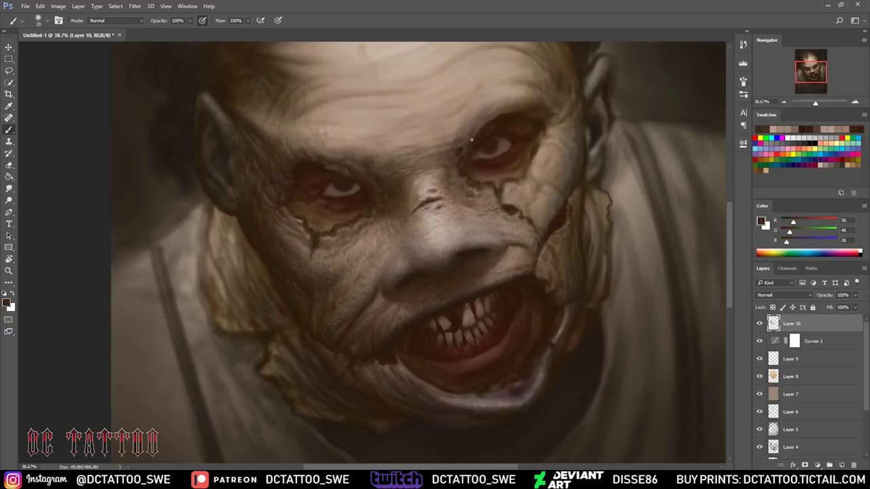
alt+click(432, 134)
alt+click(381, 162)
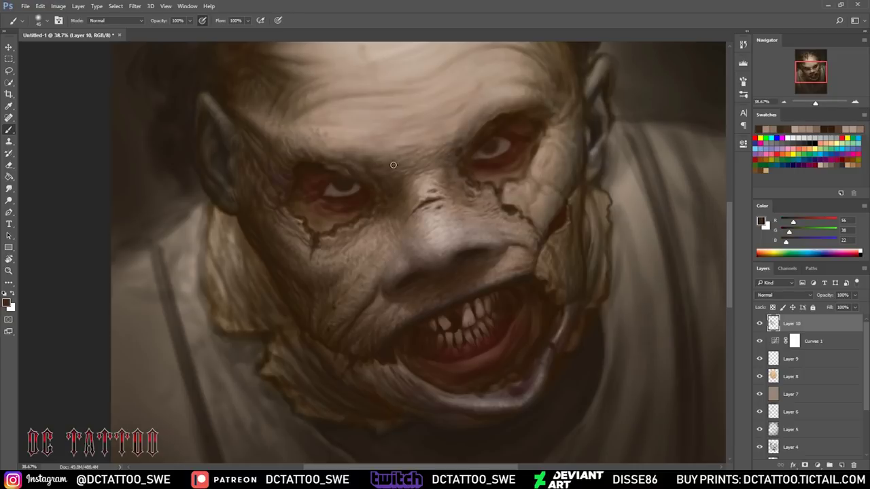
alt+click(367, 171)
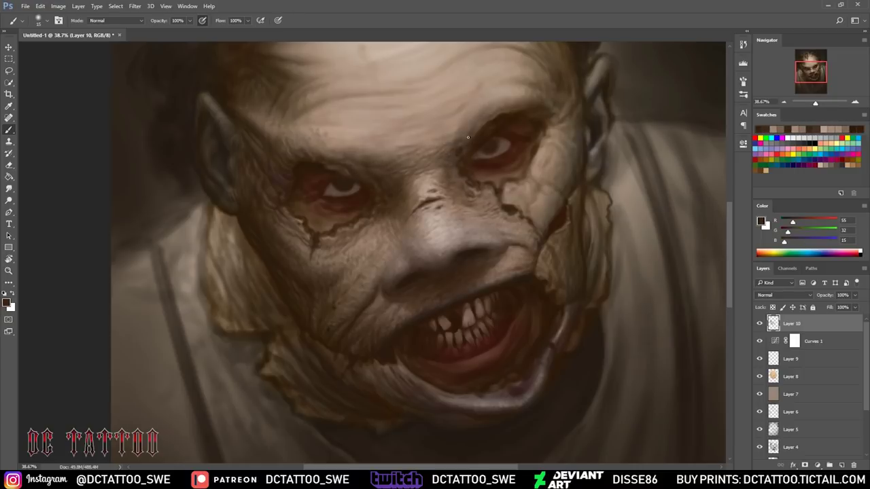
alt+click(460, 162)
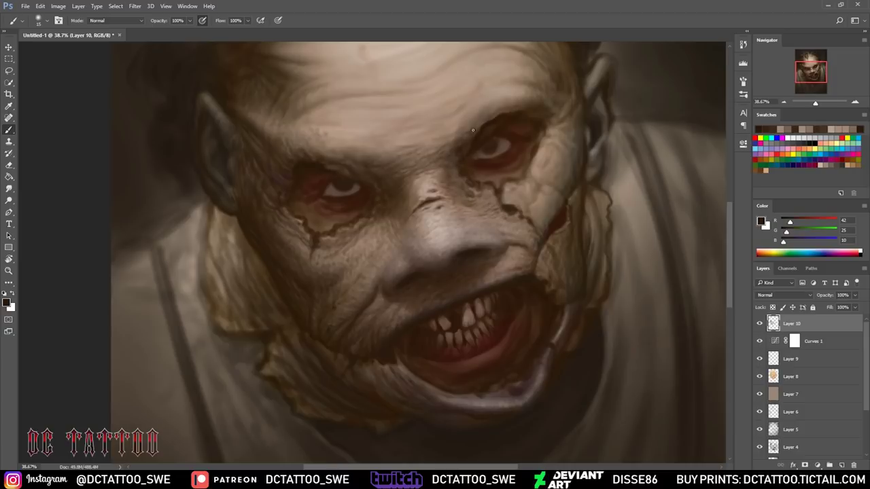
- Fine-tune the light skin brown and dark crack brown sampled near the eye
alt+click(534, 104)
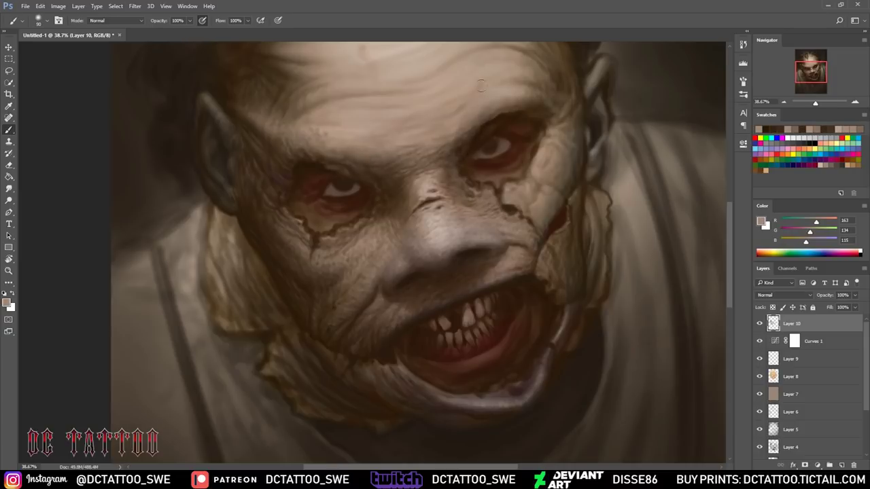
alt+click(506, 93)
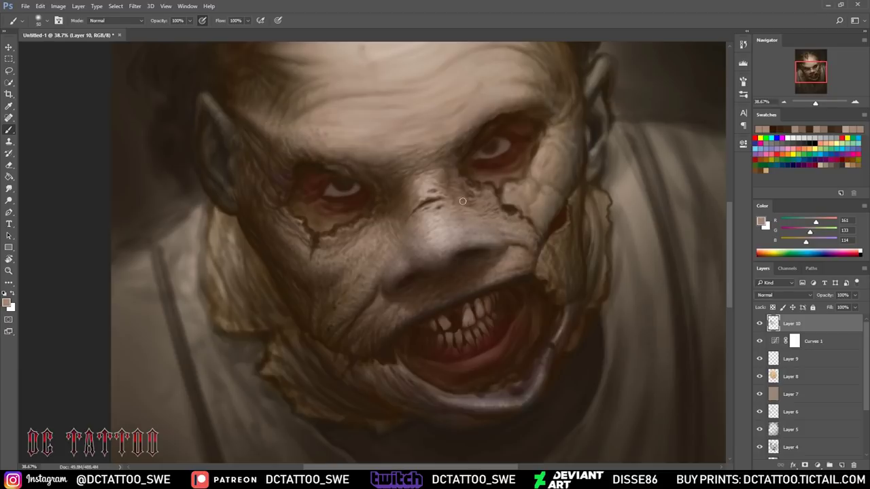
alt+click(448, 185)
alt+click(484, 202)
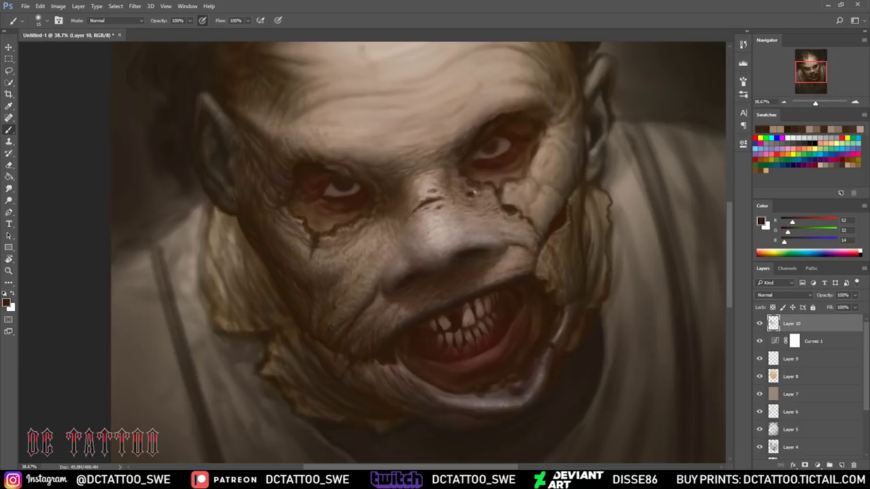
alt+click(488, 194)
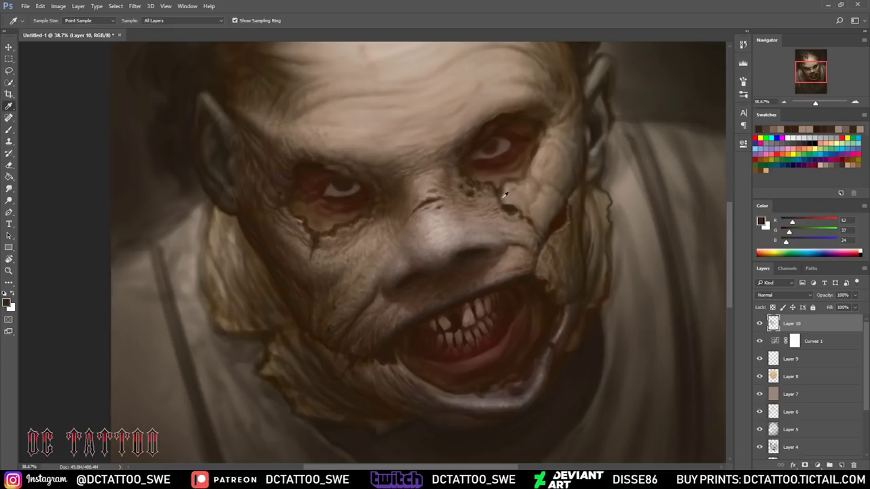
- Sample a dark brown and paint a crack from under the right eye to the cheek edge
alt+click(466, 198)
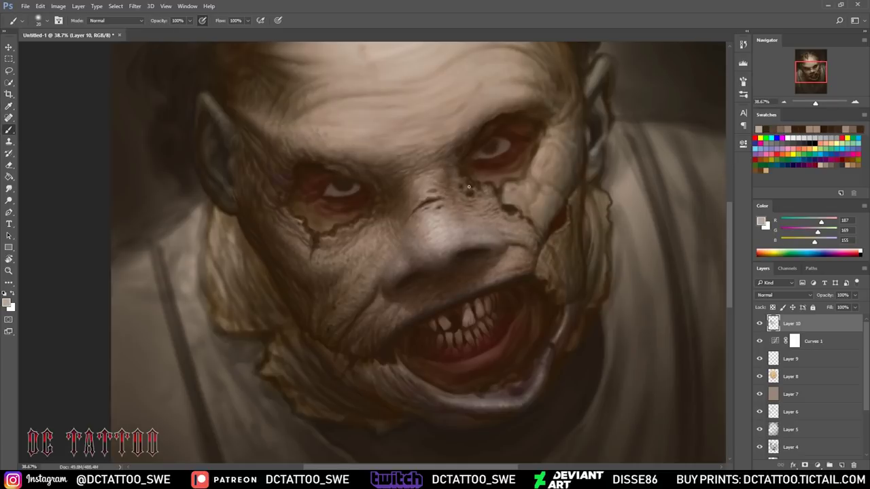
alt+click(460, 148)
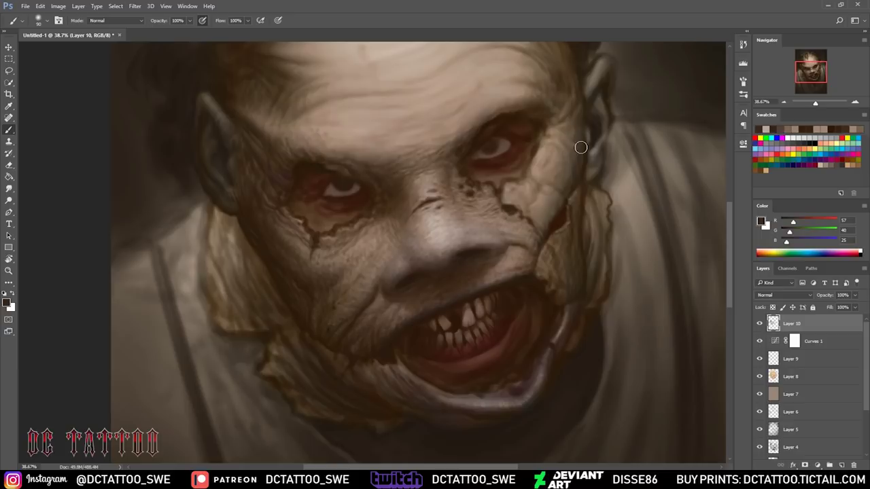
alt+click(479, 209)
mouse_move(481, 184)
mouse_down()
mouse_move(508, 180)
mouse_move(533, 159)
mouse_up()
- Pick a slightly darker crack brown and darken a small spot along the cheek crack
alt+click(291, 200)
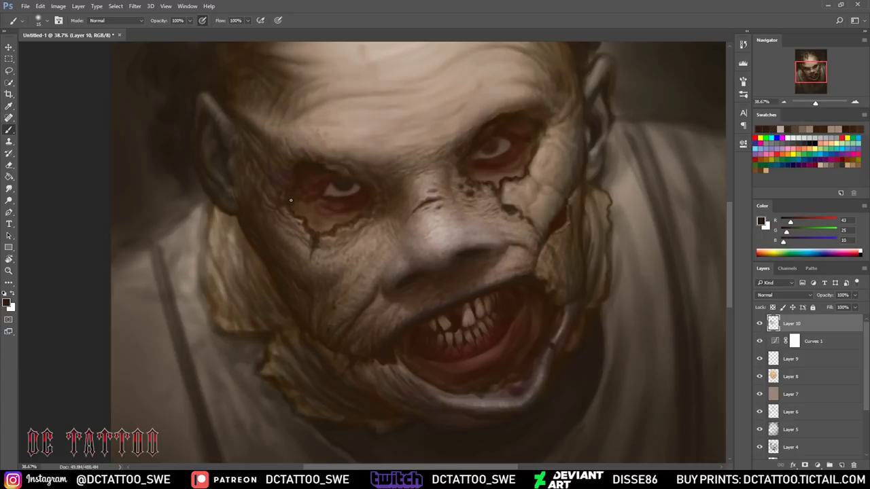
alt+click(307, 178)
key(bracketright)
key(bracketright)
key(bracketright)
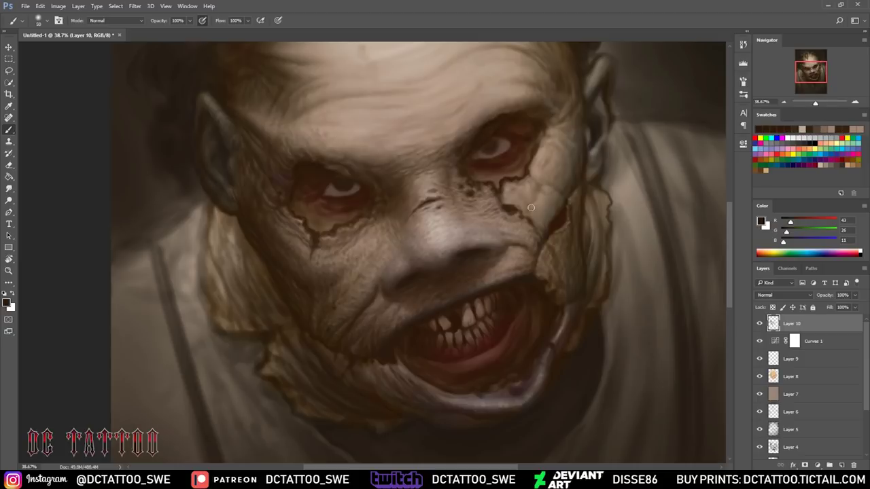
alt+click(513, 185)
alt+click(512, 185)
key(bracketright)
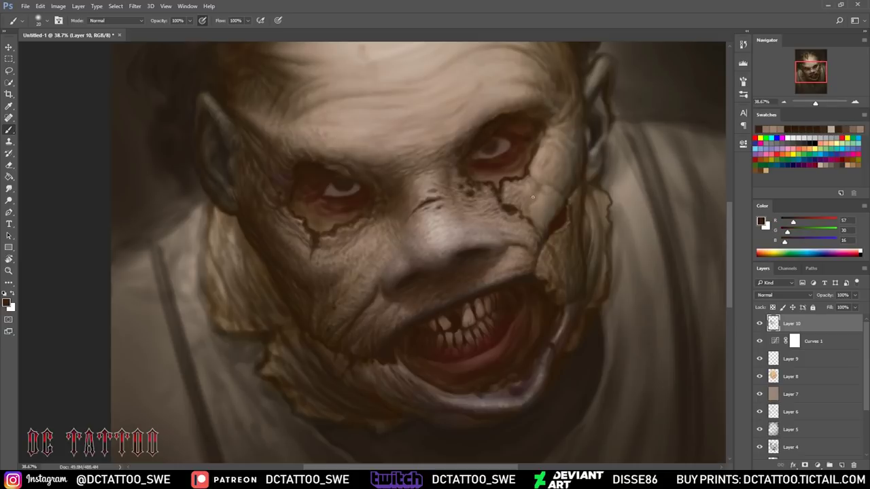
key(bracketleft)
drag(545, 211, 550, 217)
- Sample dark and reddish-brown crack tones from around the torn cheek
alt+click(544, 203)
alt+click(529, 184)
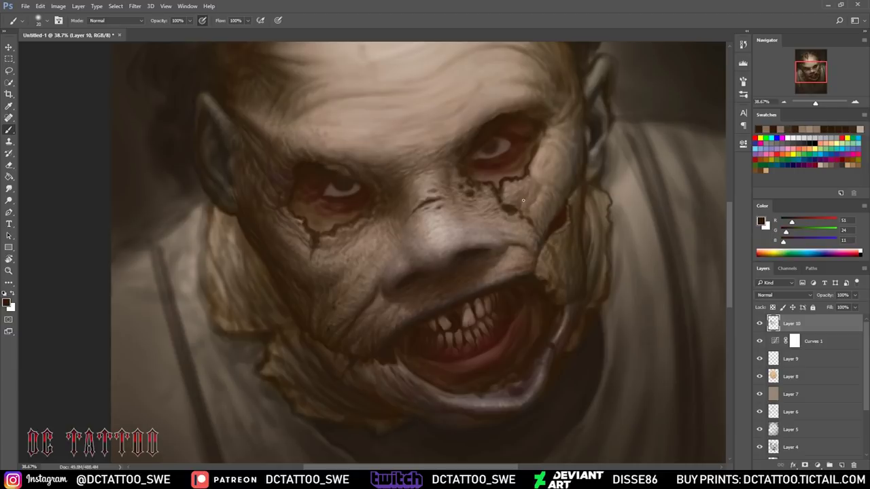
alt+click(542, 227)
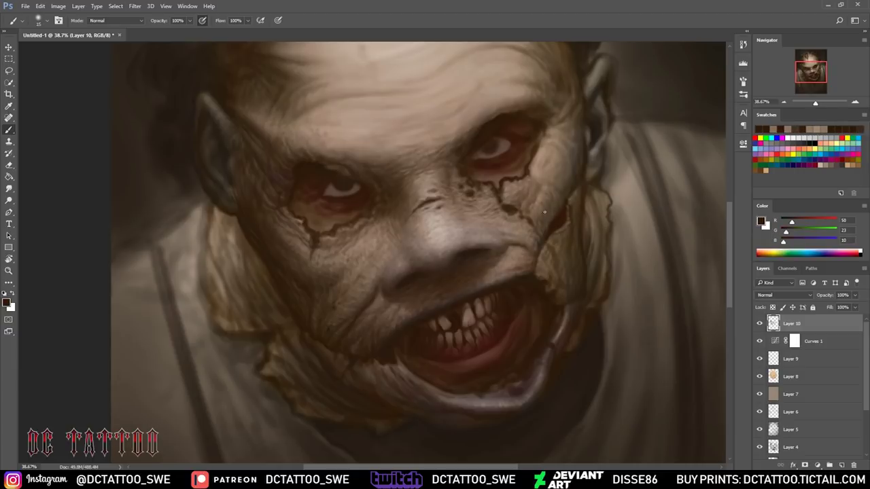
alt+click(556, 218)
alt+click(560, 230)
alt+click(572, 211)
alt+click(591, 196)
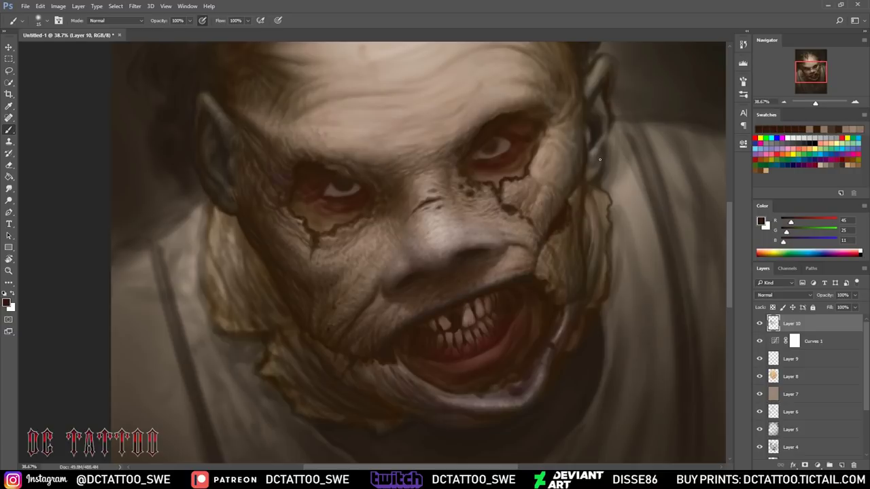
- Darken the right eye's outer corner and deepen the crack beside it with a larger brush
alt+click(550, 146)
key(bracketright)
drag(543, 139, 541, 148)
alt+click(514, 175)
drag(530, 180, 555, 139)
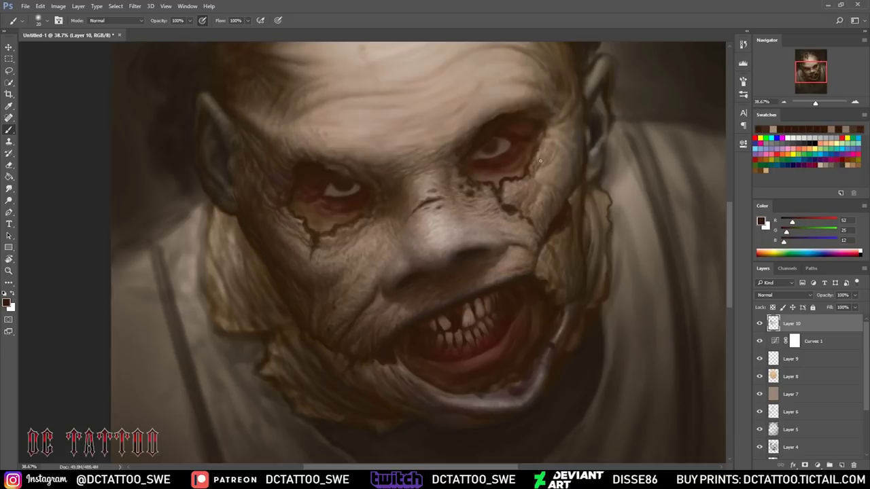
alt+click(510, 187)
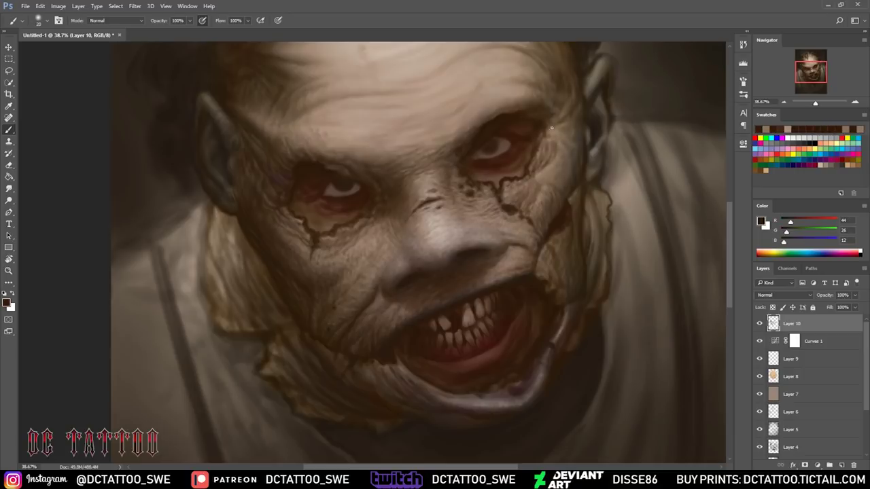
alt+click(556, 140)
drag(541, 130, 541, 153)
- With a smaller brush, add thin crack lines and small dark marks beside the right eye
key(bracketleft)
alt+click(529, 119)
key(bracketleft)
mouse_move(548, 151)
mouse_down()
mouse_move(554, 128)
mouse_move(560, 161)
mouse_up()
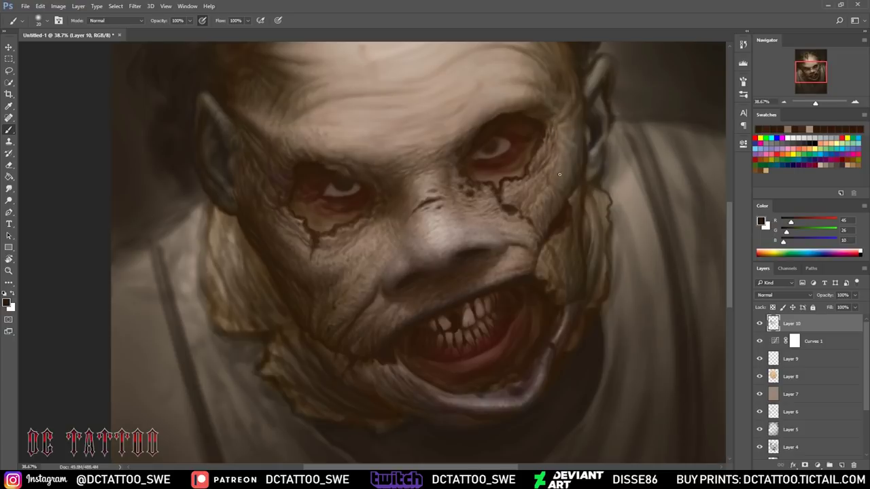
alt+click(568, 183)
drag(566, 144, 565, 125)
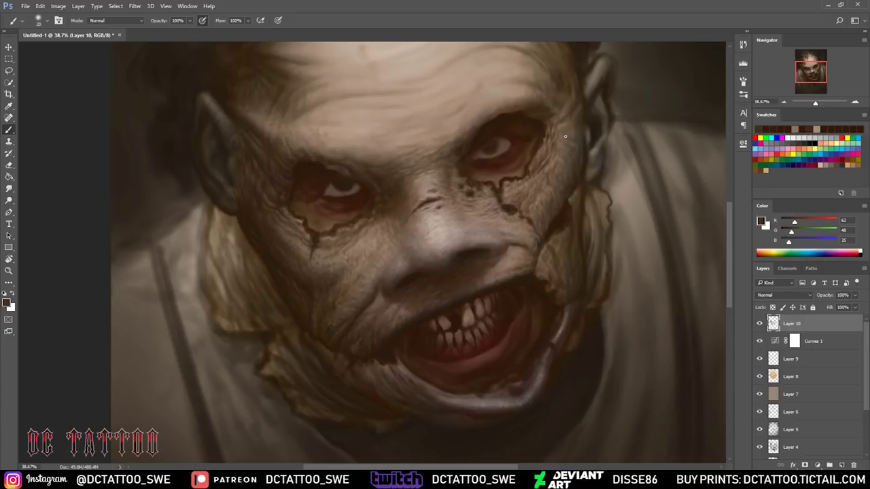
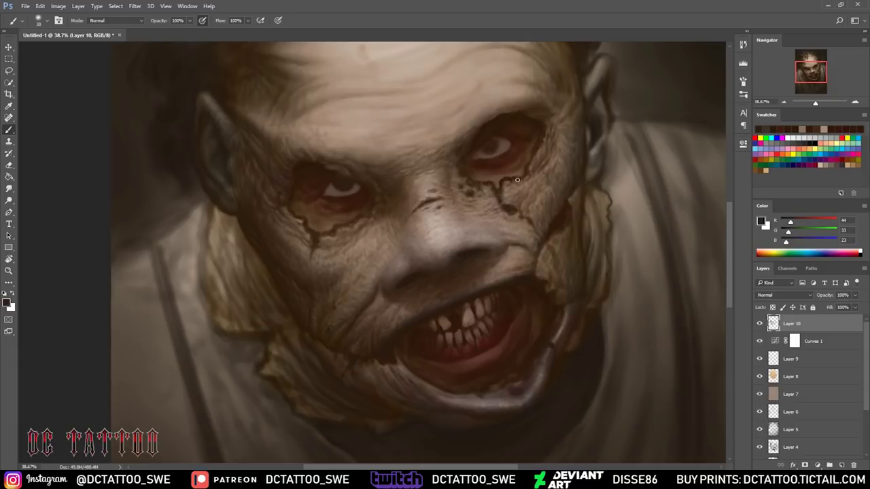
- Sample warm skin, mid, light and dark crack browns from the face, and enlarge the brush
alt+click(542, 147)
alt+click(540, 151)
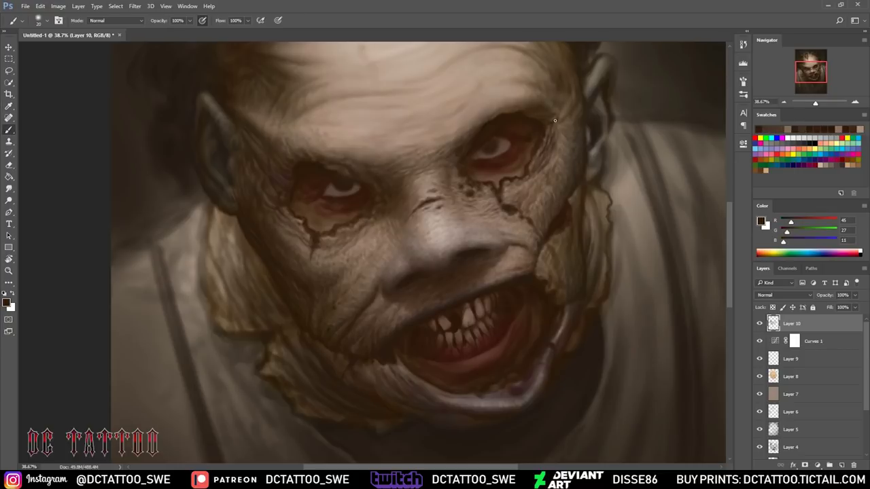
alt+click(544, 196)
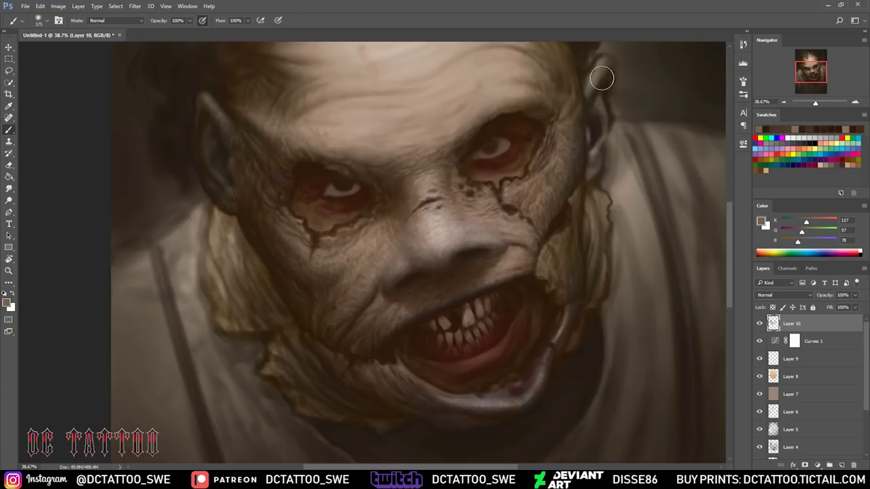
alt+click(520, 190)
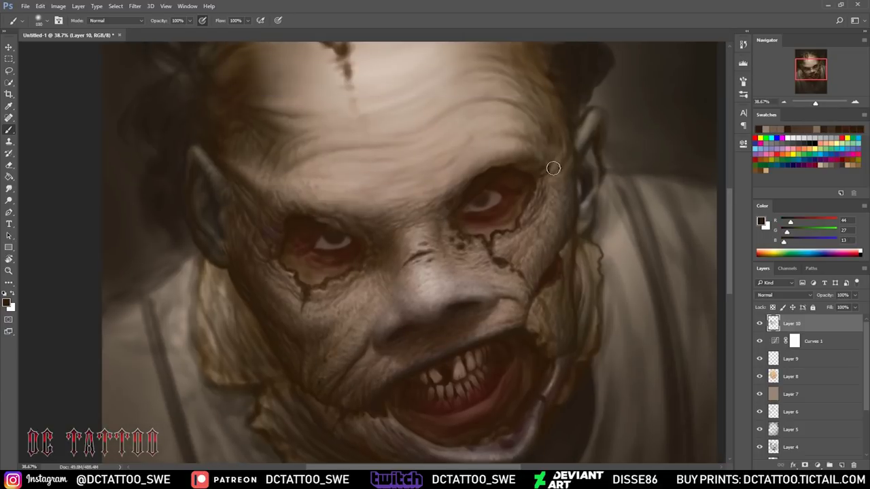
key(bracketright)
key(bracketright)
key(bracketright)
key(bracketright)
key(bracketright)
- Pick dark mask browns and deep crack colours with the whole face back in view
alt+click(568, 123)
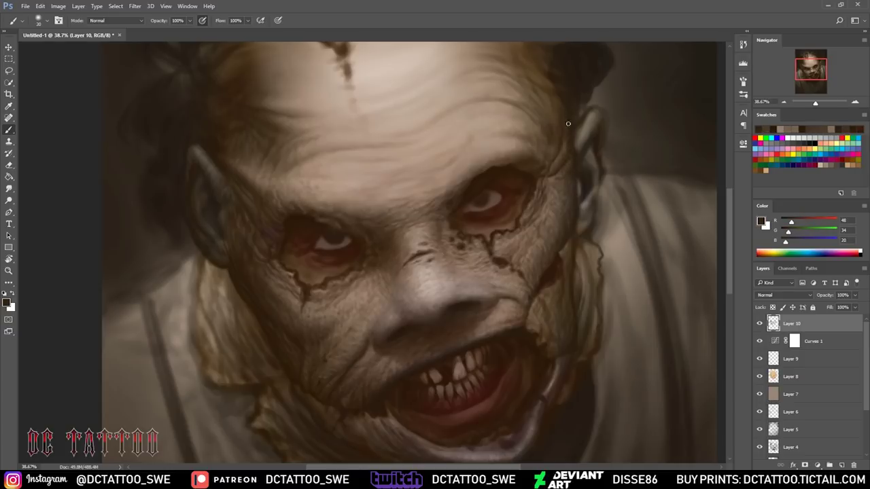
alt+click(557, 161)
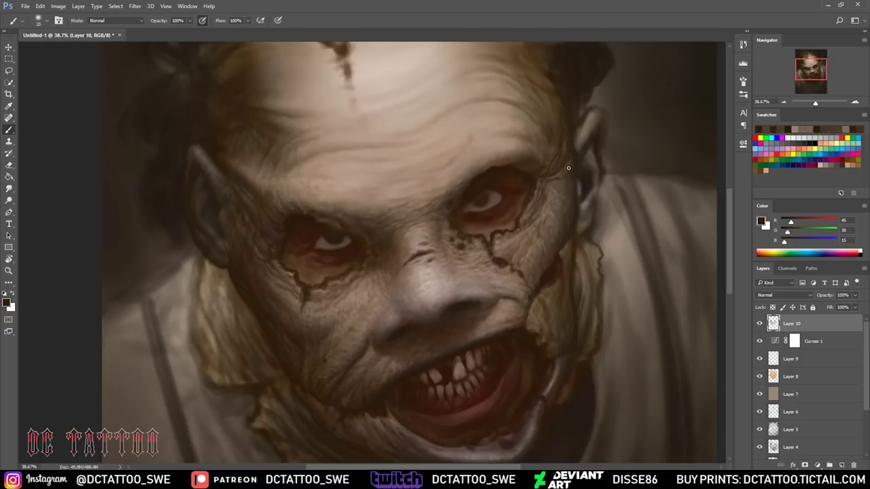
alt+click(555, 182)
alt+click(569, 168)
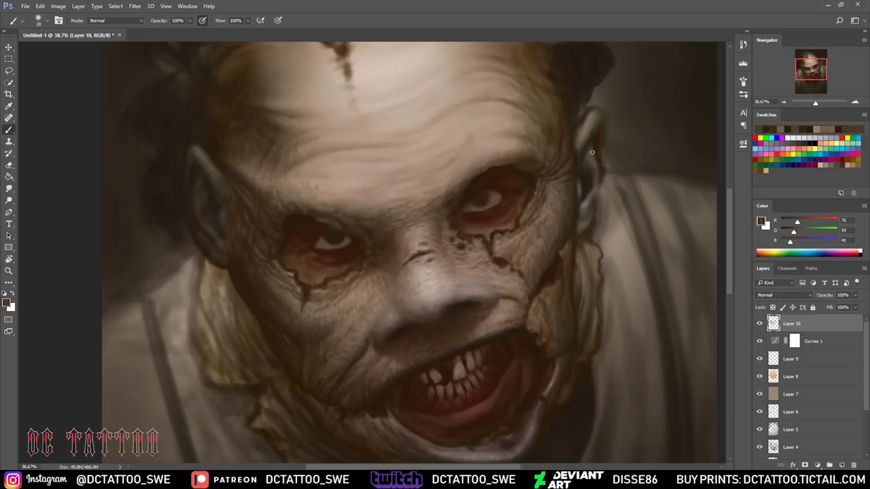
drag(663, 147, 672, 72)
alt+click(574, 197)
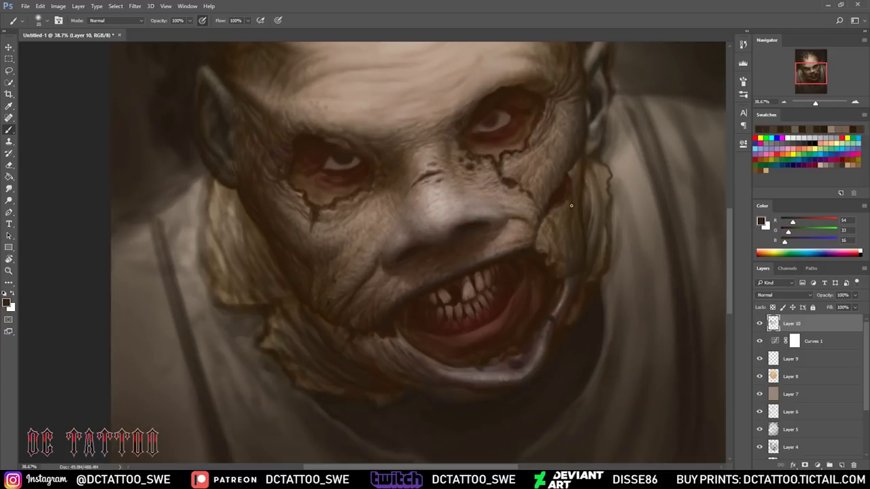
alt+click(571, 208)
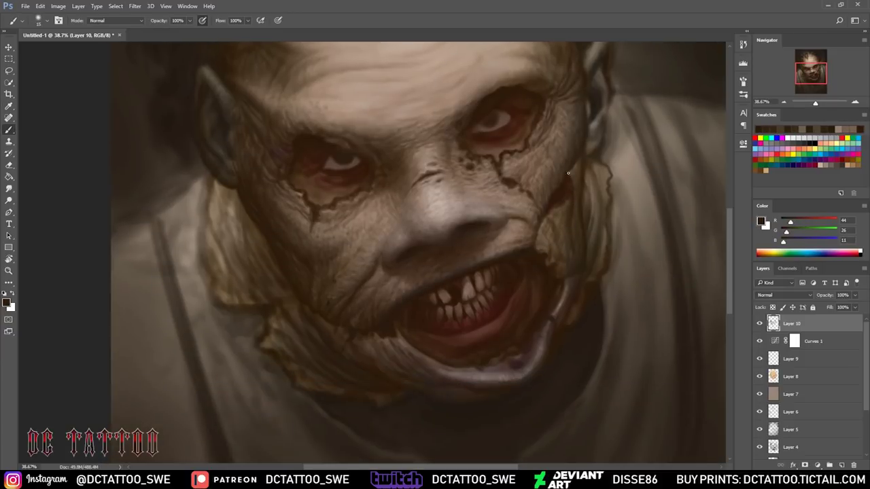
alt+click(538, 250)
- Paint dark crack marks along the right cheek edge and near the hair
drag(552, 262, 554, 254)
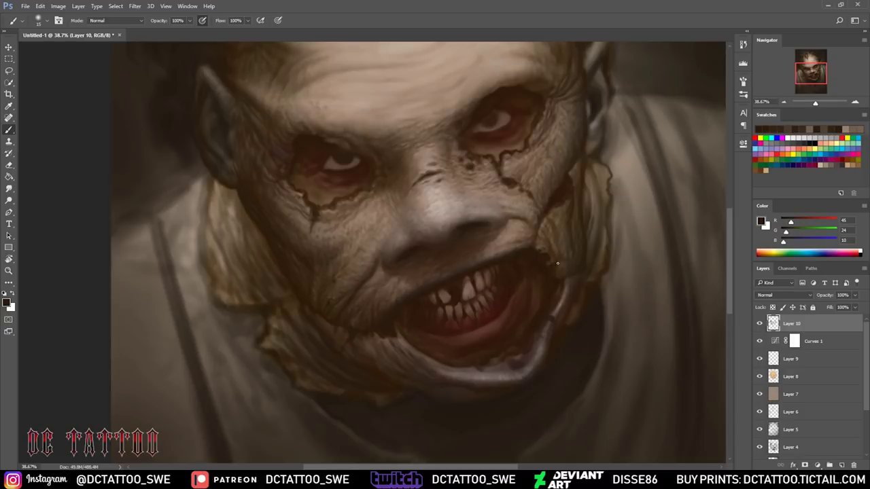
key(bracketright)
alt+click(565, 209)
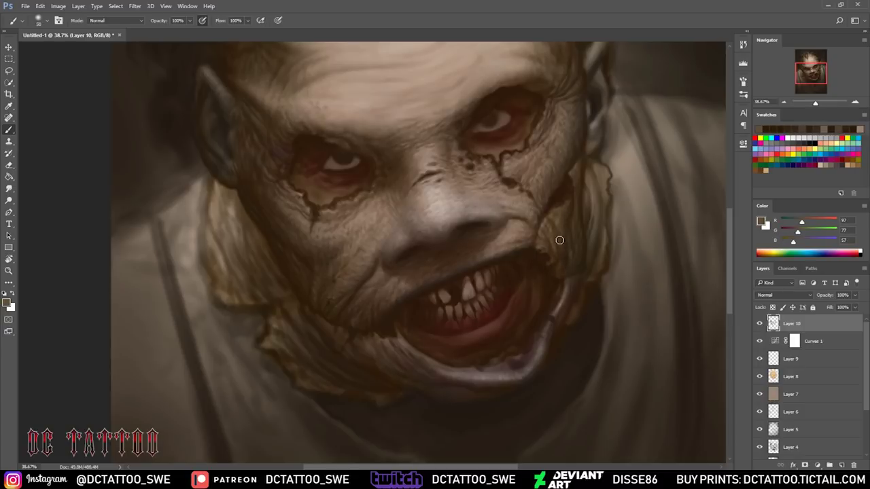
key(bracketleft)
key(bracketleft)
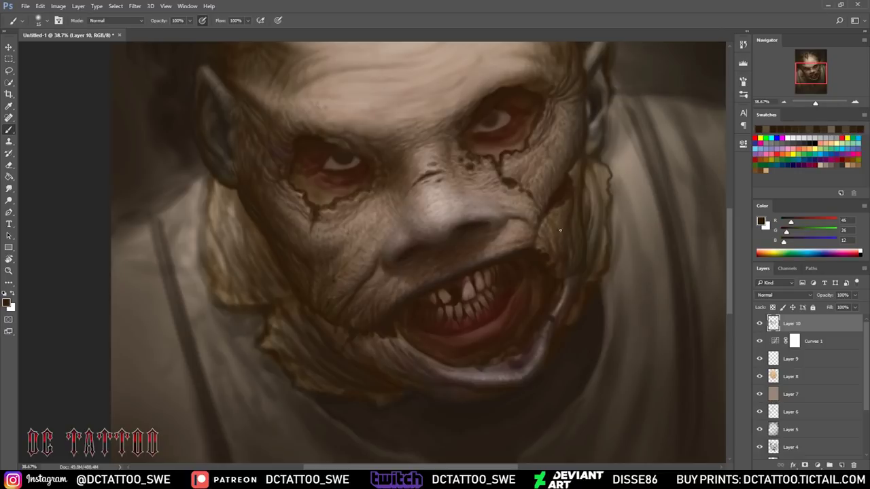
alt+click(533, 251)
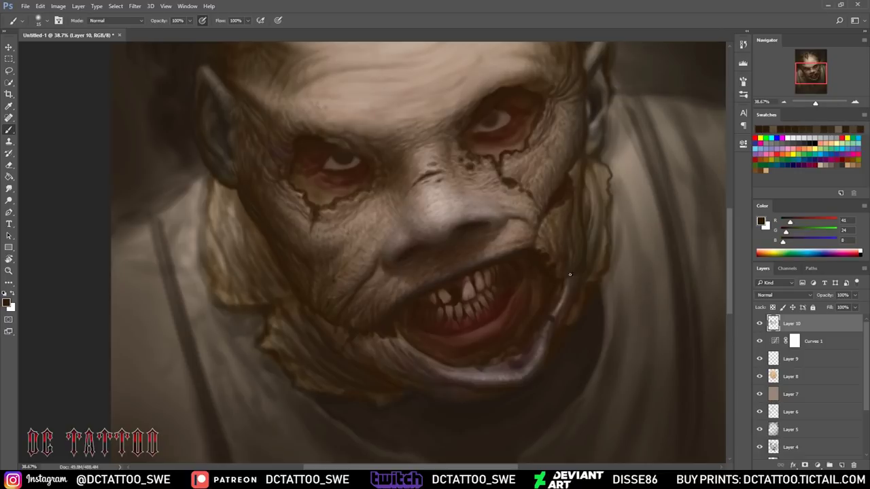
drag(577, 161, 578, 174)
- Use a slightly larger brush with deep, reddish and dark crack browns sampled near the mouth and cheek
key(bracketright)
alt+click(457, 295)
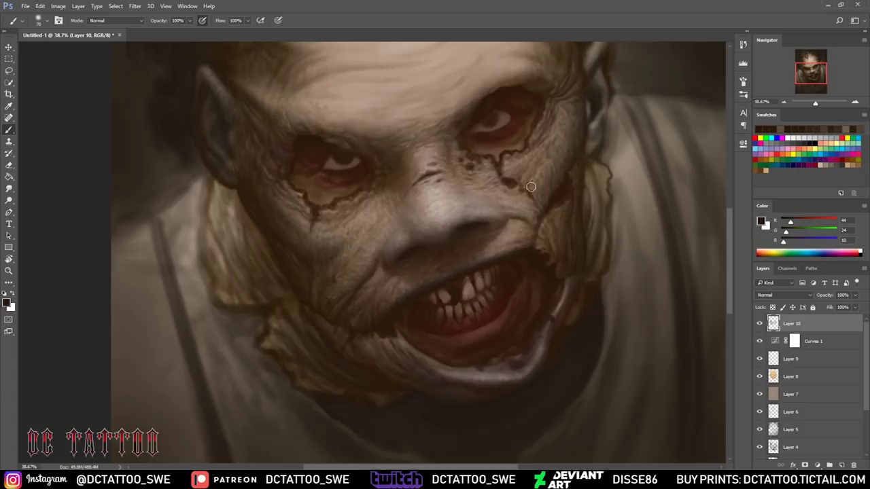
key(bracketright)
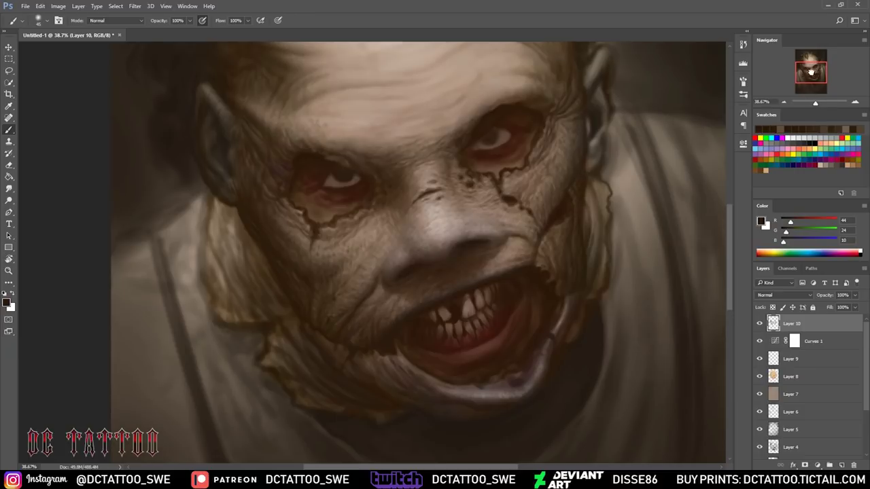
alt+click(567, 234)
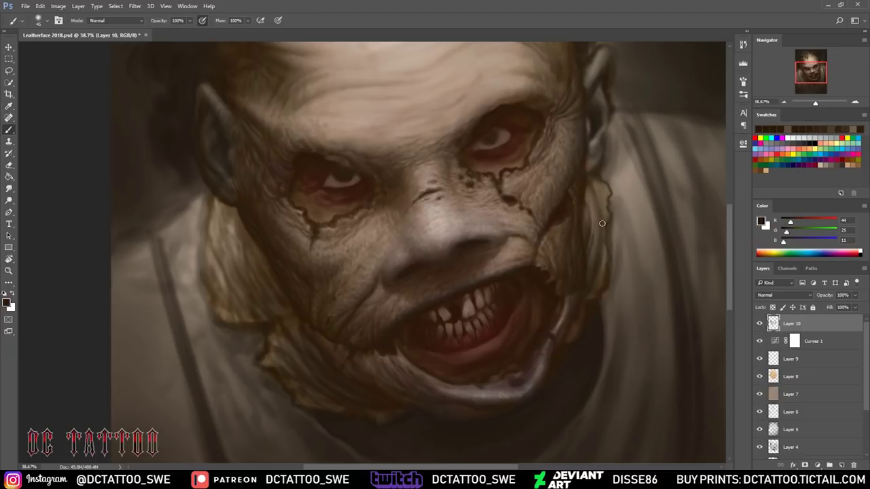
alt+click(558, 288)
alt+click(502, 192)
alt+click(590, 253)
- Darken the lower lip and right mouth corner with a sampled dark brown
alt+scroll(312, 291, up, 2)
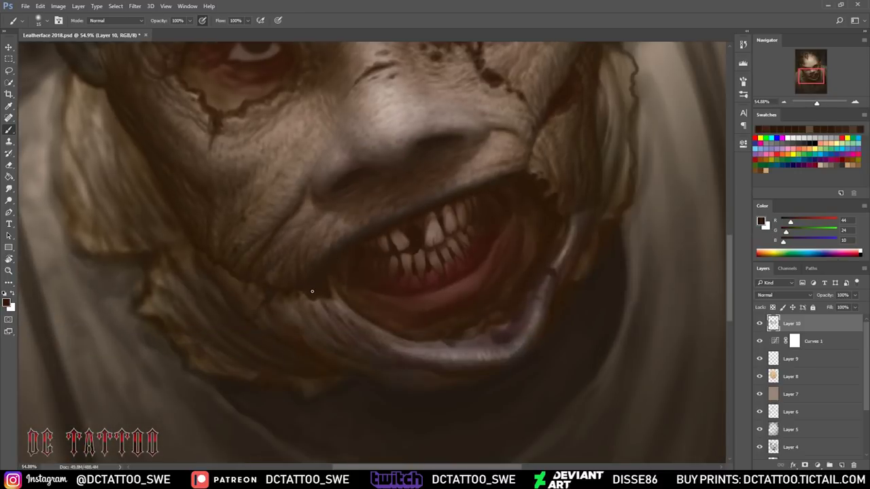
alt+click(327, 269)
key(bracketright)
alt+click(323, 264)
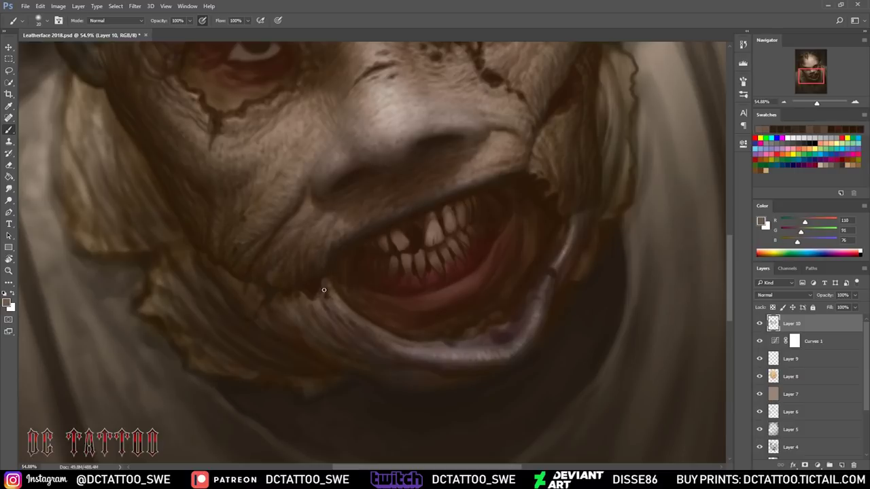
key(bracketleft)
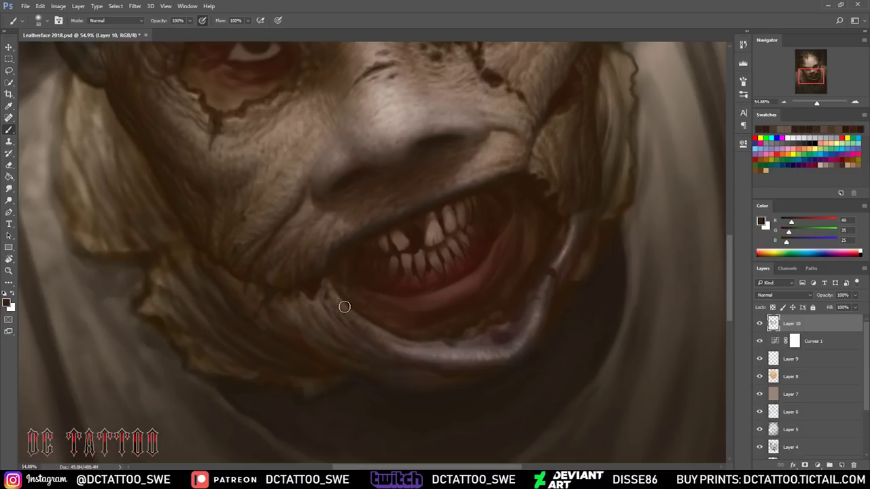
drag(344, 305, 569, 229)
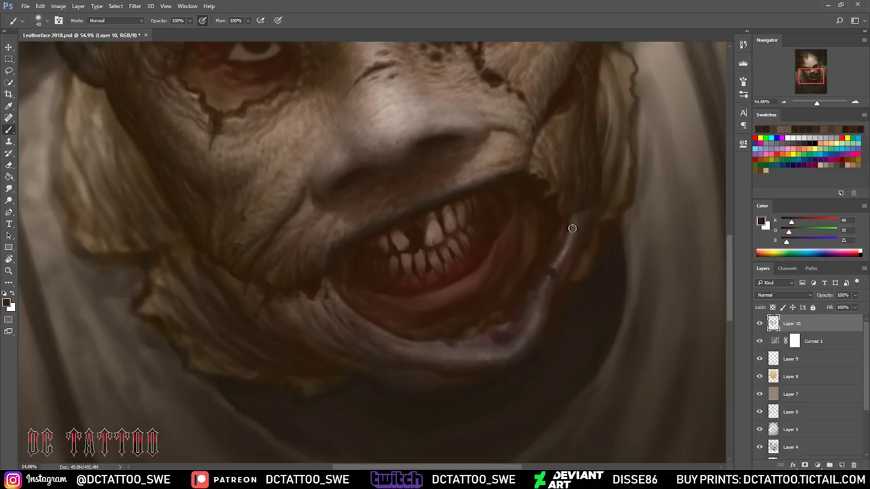
- Sample dark and light browns from the lip, chin skin and upper lip
alt+click(302, 291)
alt+click(297, 315)
alt+click(310, 301)
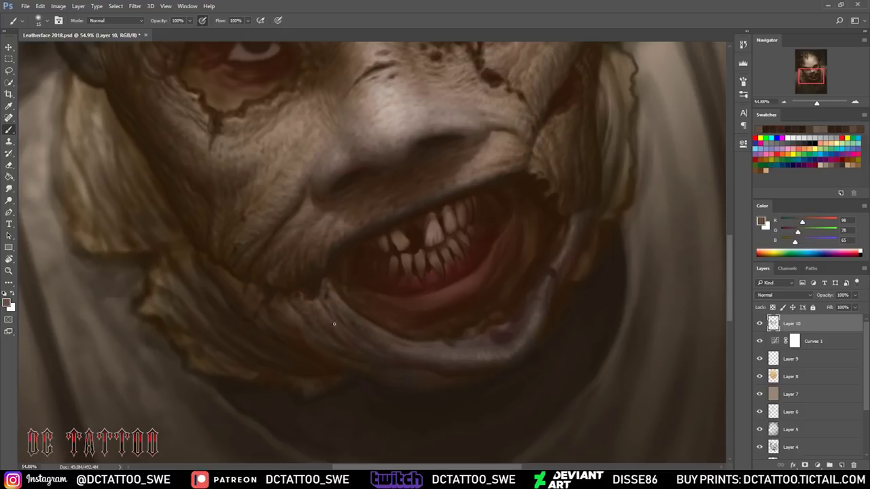
alt+click(315, 307)
alt+click(204, 268)
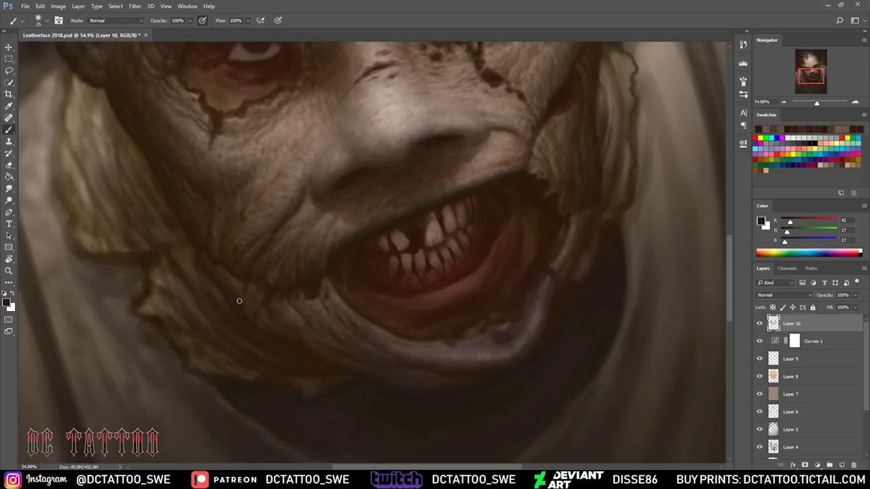
alt+click(230, 281)
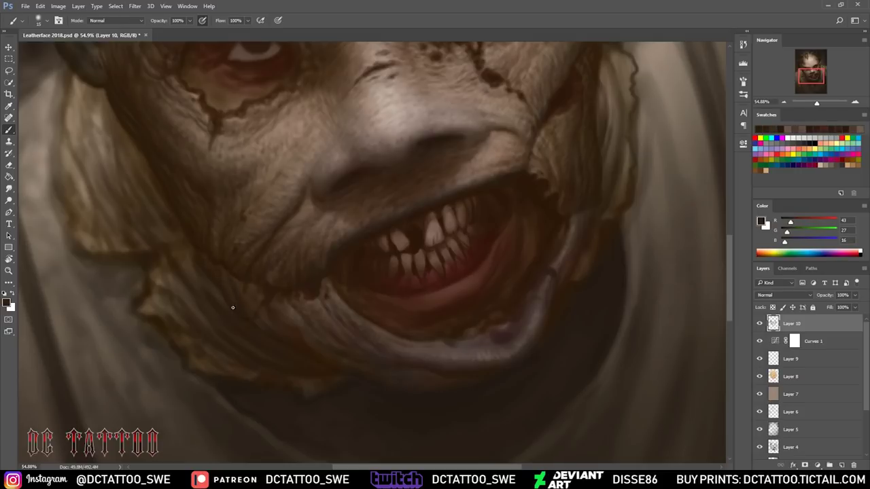
alt+click(205, 267)
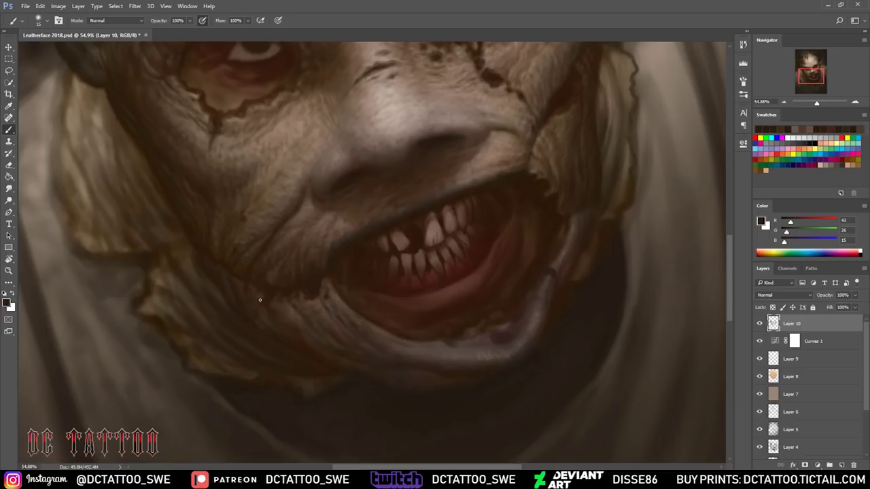
alt+click(279, 335)
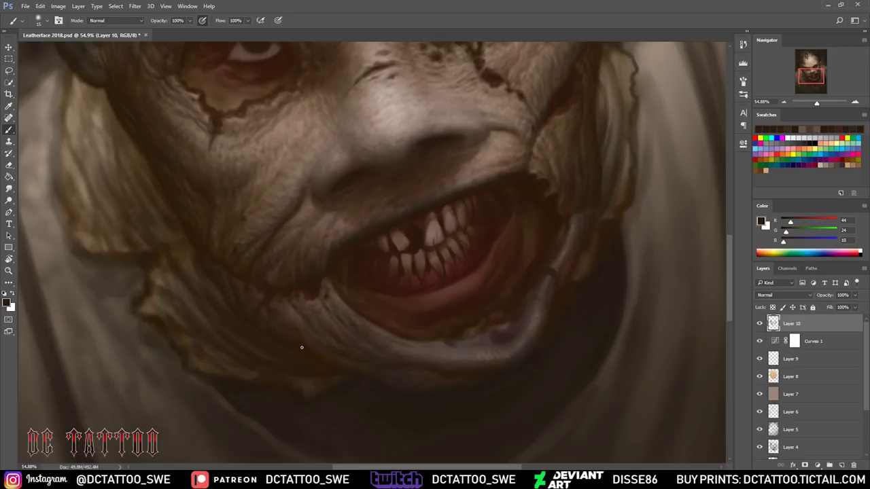
alt+click(278, 327)
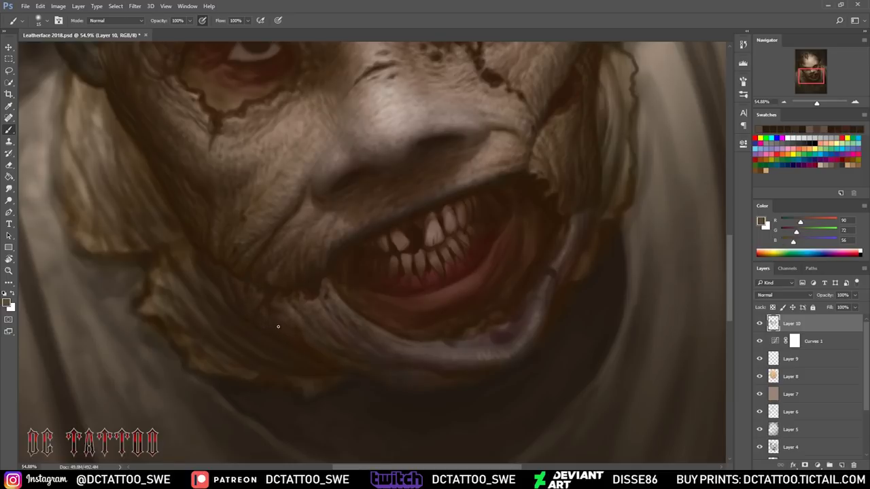
alt+click(522, 174)
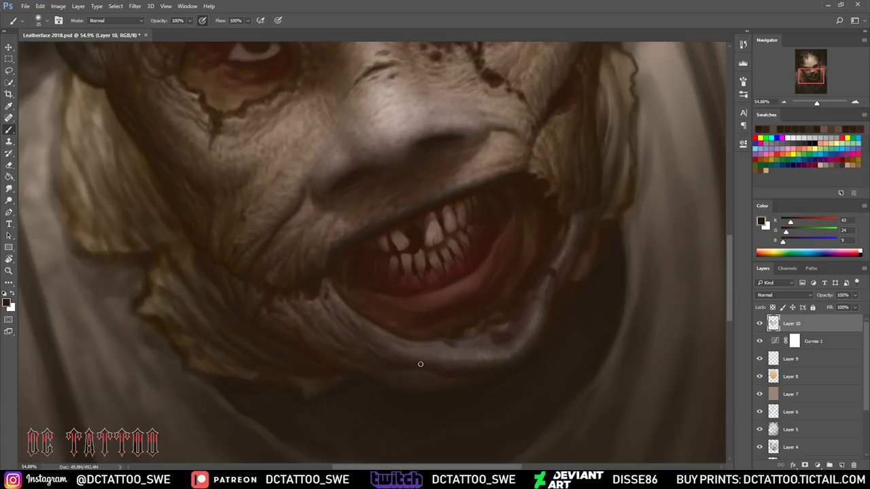
- Darken the light line along the lip edge, alternating mid and dark browns
drag(573, 221, 563, 264)
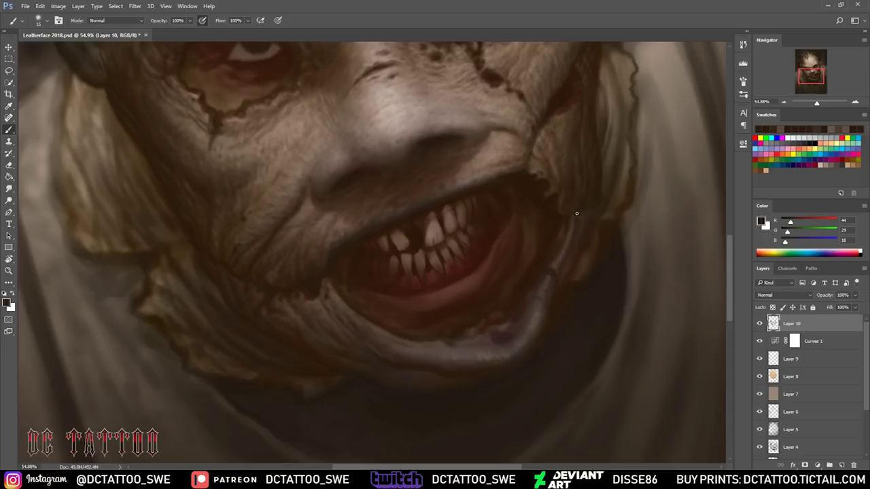
alt+click(572, 242)
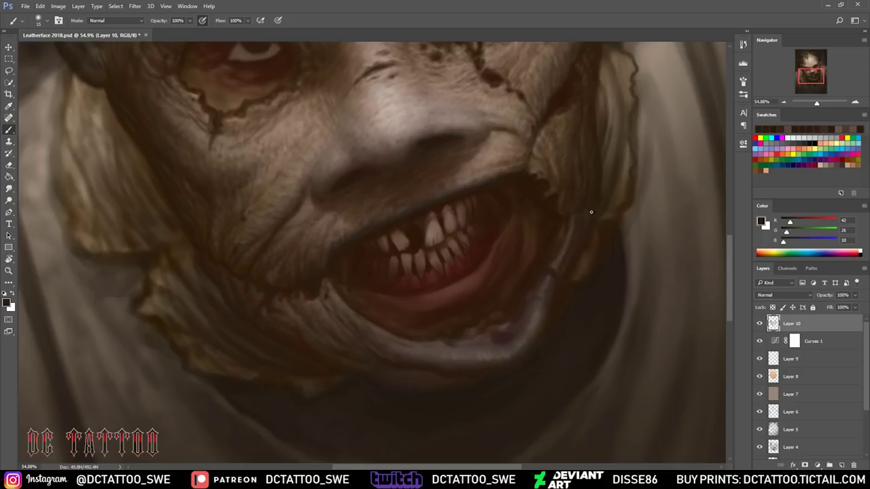
alt+click(564, 221)
alt+click(543, 253)
alt+click(572, 246)
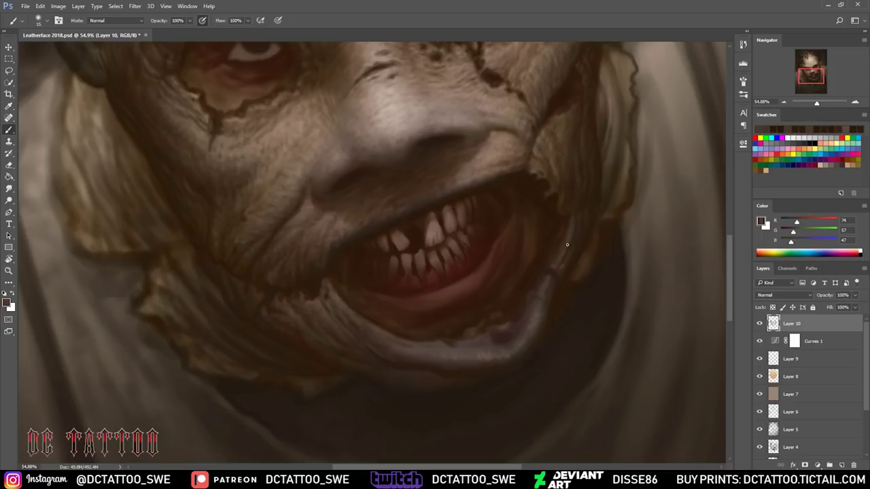
alt+click(568, 255)
alt+click(556, 266)
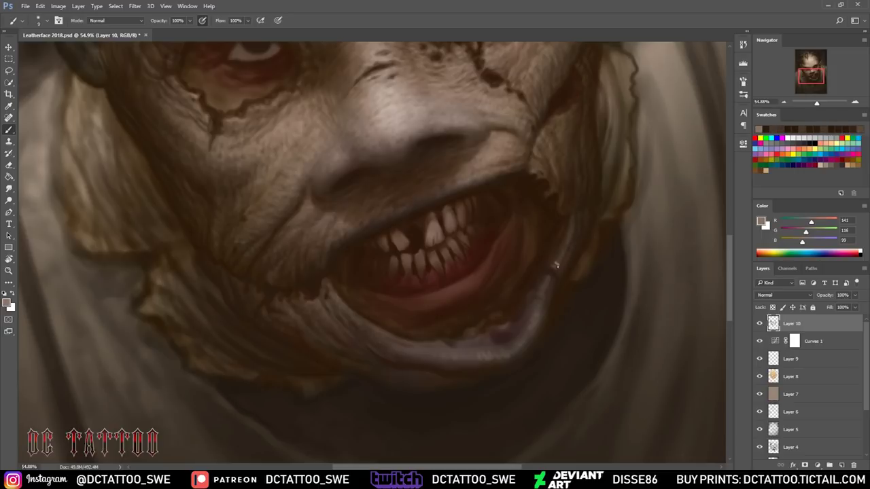
alt+click(554, 253)
alt+click(539, 259)
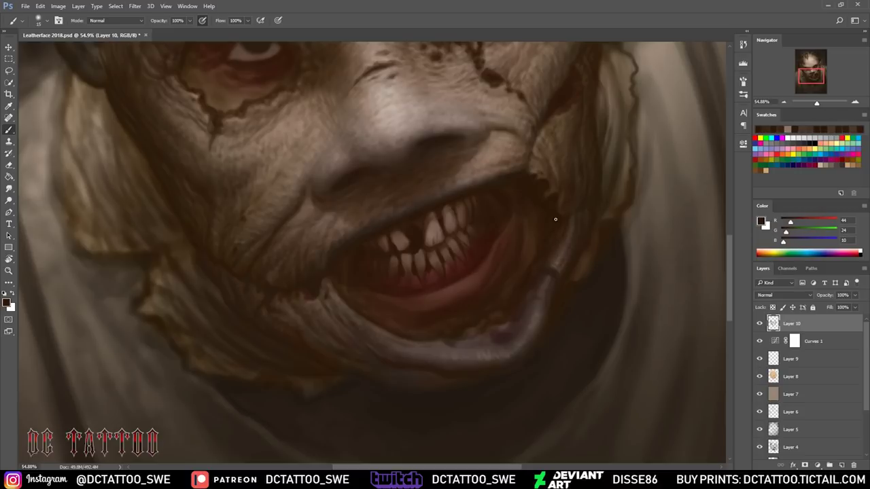
- Paint a light grey highlight and a dark shadow along the tube edge beside the mouth
key(bracketright)
key(bracketright)
alt+click(552, 261)
alt+click(549, 272)
drag(542, 278, 546, 285)
alt+click(539, 259)
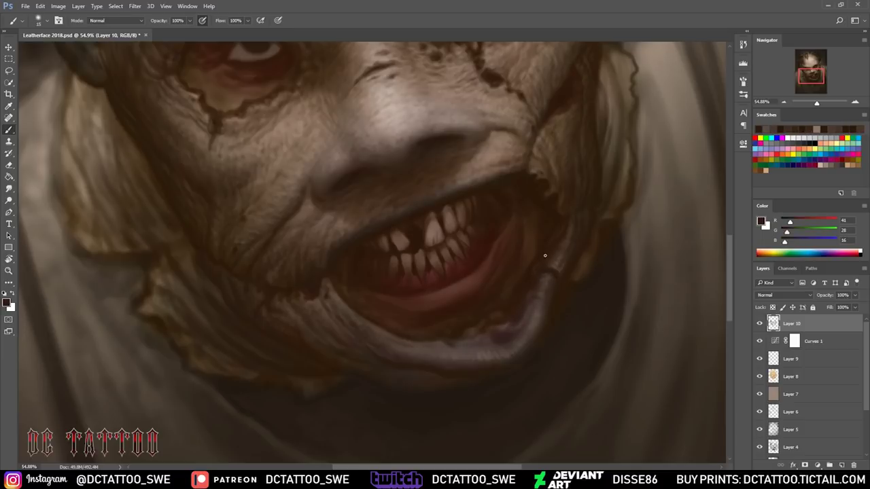
drag(541, 241, 547, 282)
- Pick a warm dark brown and a lighter greyish tone near the lower lip
alt+click(431, 140)
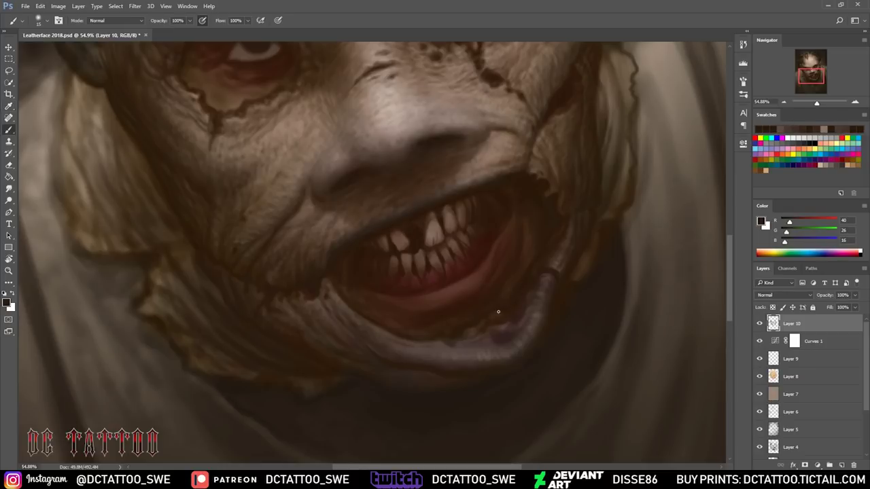
alt+click(472, 333)
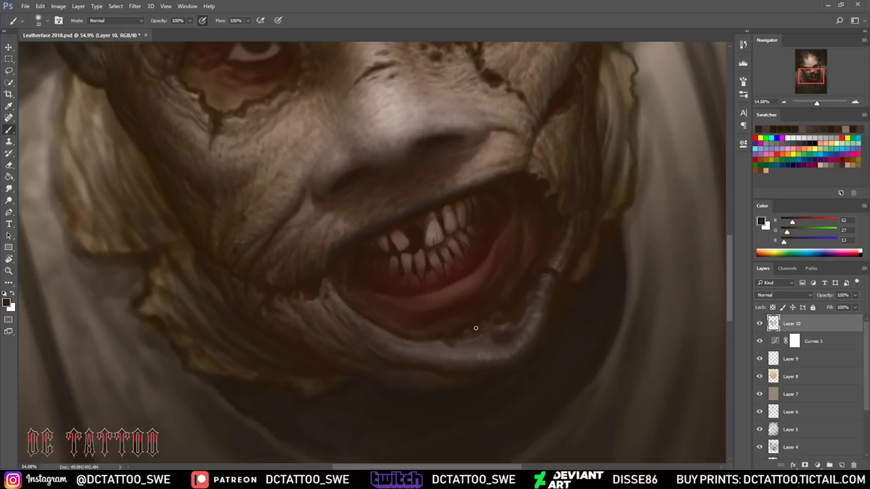
alt+click(491, 344)
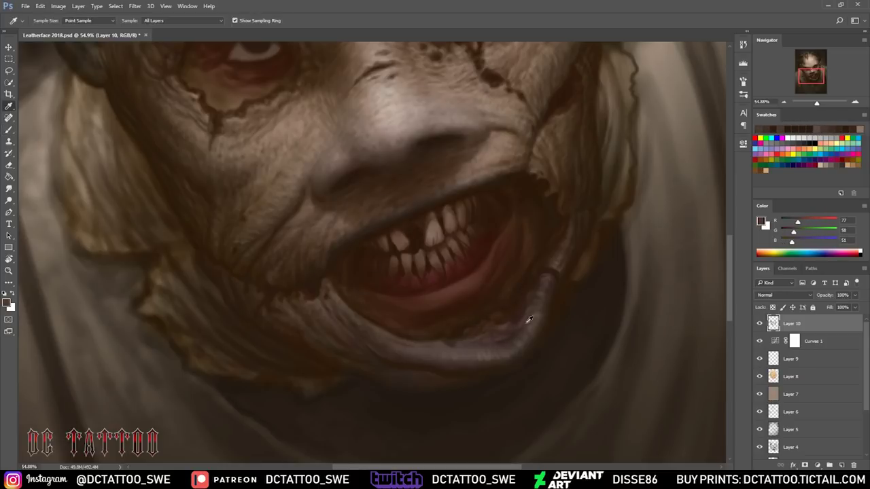
- Sample dark browns and grey-brown highlights around the mouth corner for the lip shadow
alt+click(542, 278)
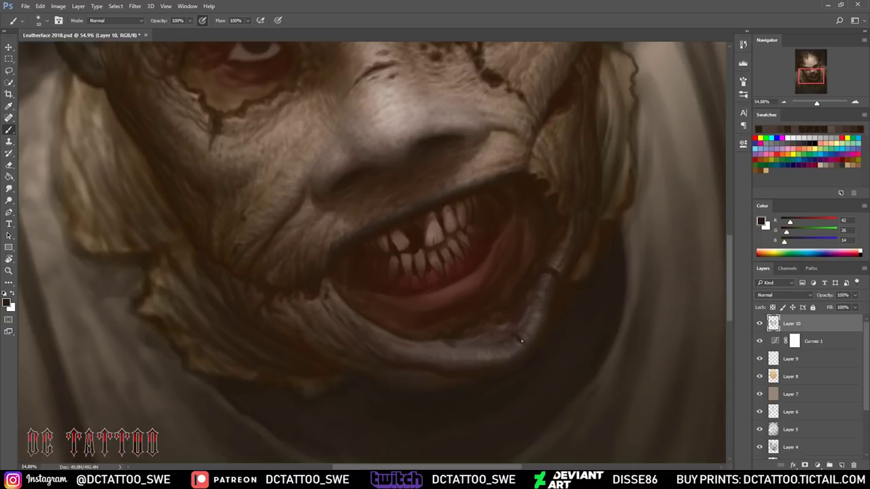
alt+click(537, 319)
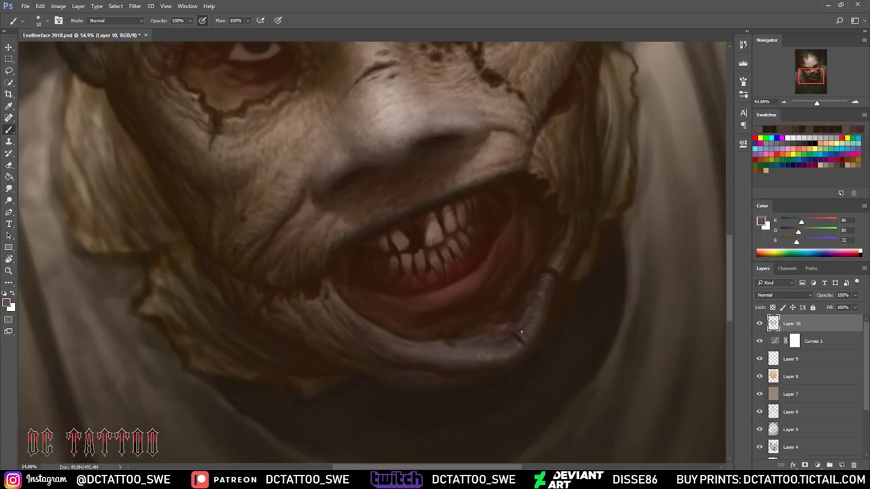
alt+click(544, 321)
alt+click(540, 326)
alt+click(547, 300)
alt+click(522, 346)
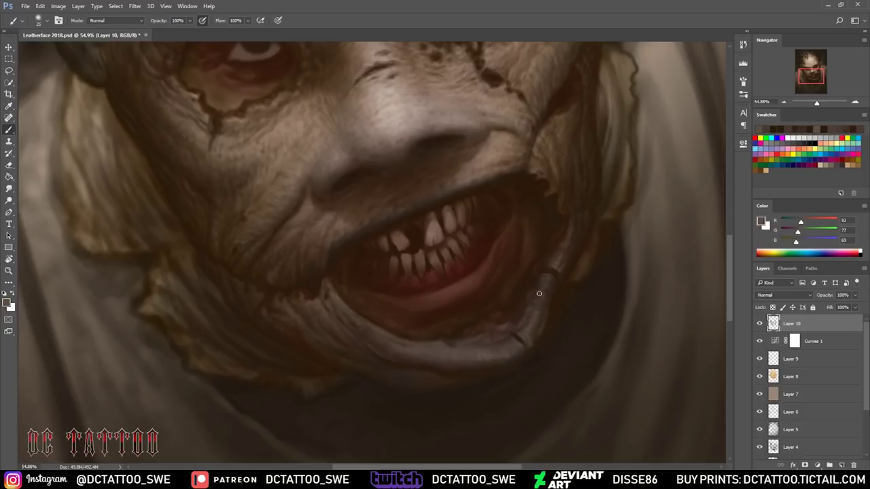
alt+click(527, 319)
alt+click(542, 308)
alt+click(528, 289)
alt+click(485, 316)
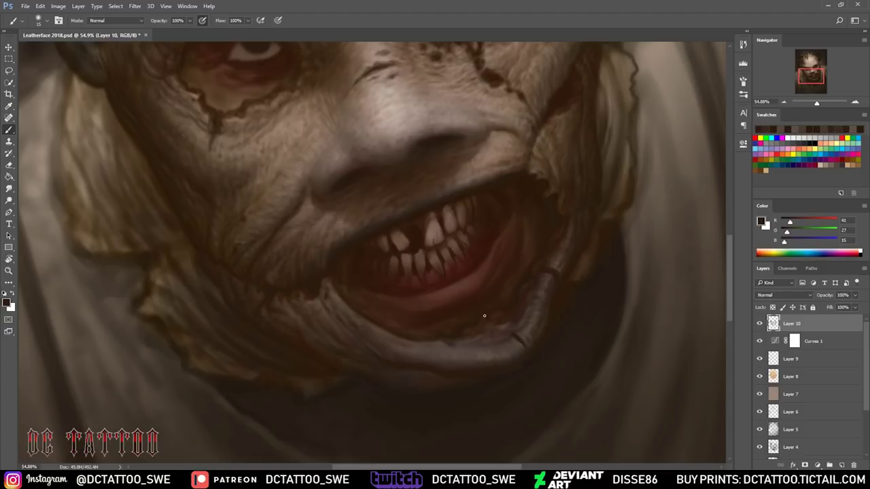
- Shade the lower lip with a larger brush, using dark, warm and deepest browns
key(bracketright)
key(bracketright)
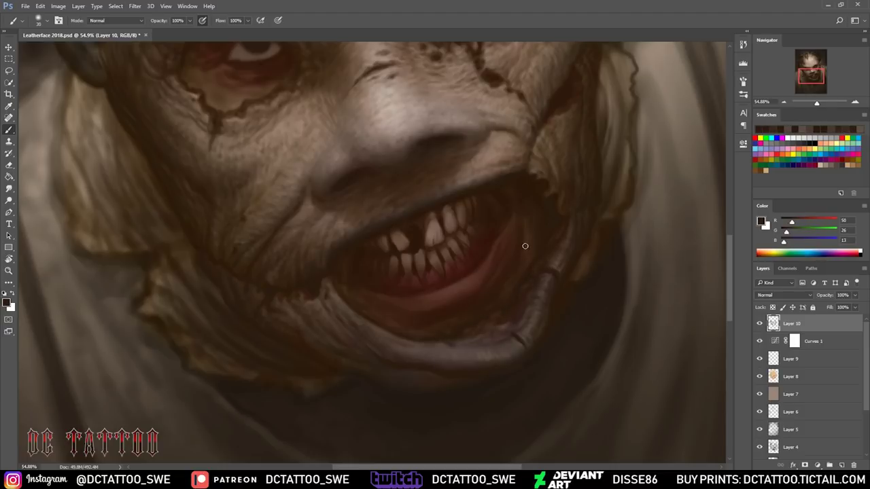
alt+click(361, 338)
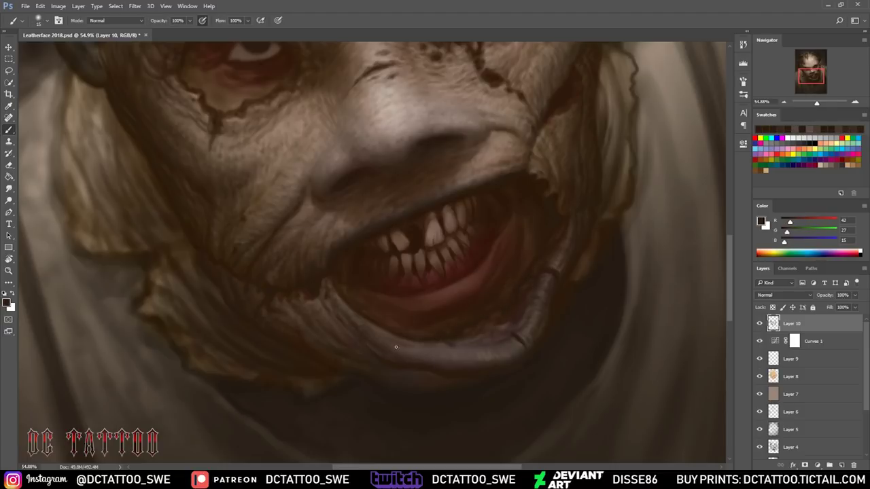
alt+click(468, 353)
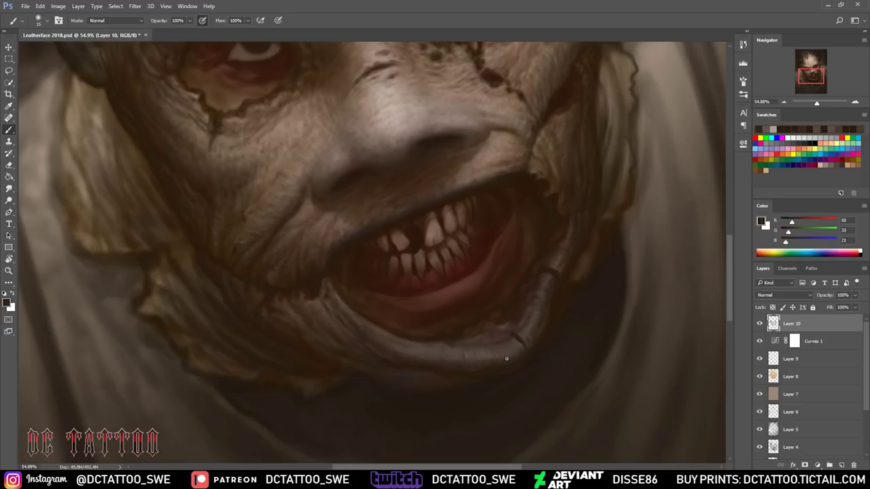
alt+click(456, 367)
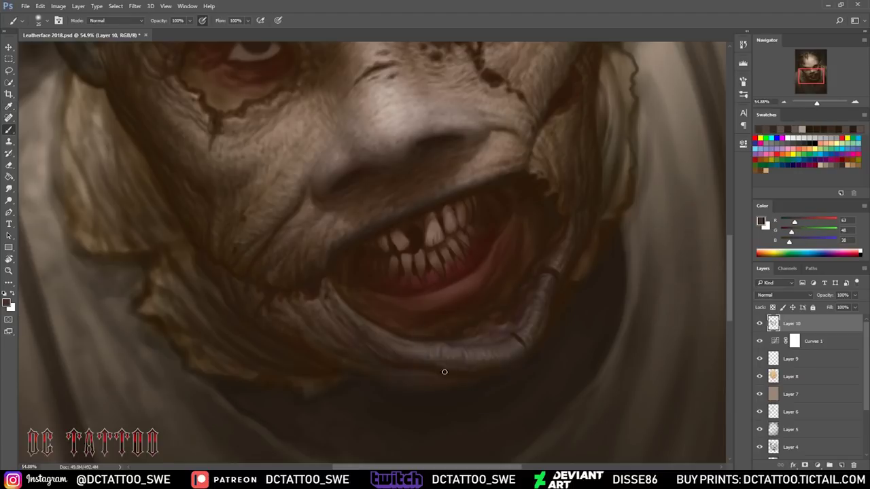
key(bracketright)
key(bracketright)
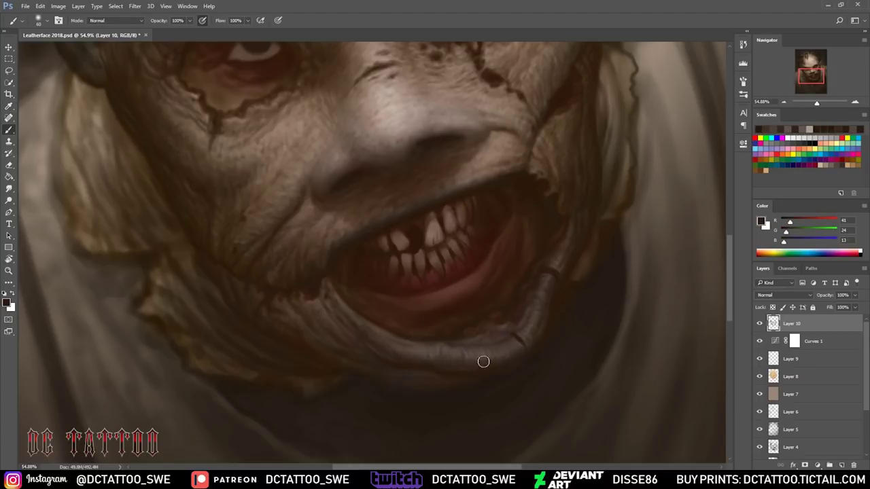
key(bracketleft)
key(bracketleft)
alt+click(487, 339)
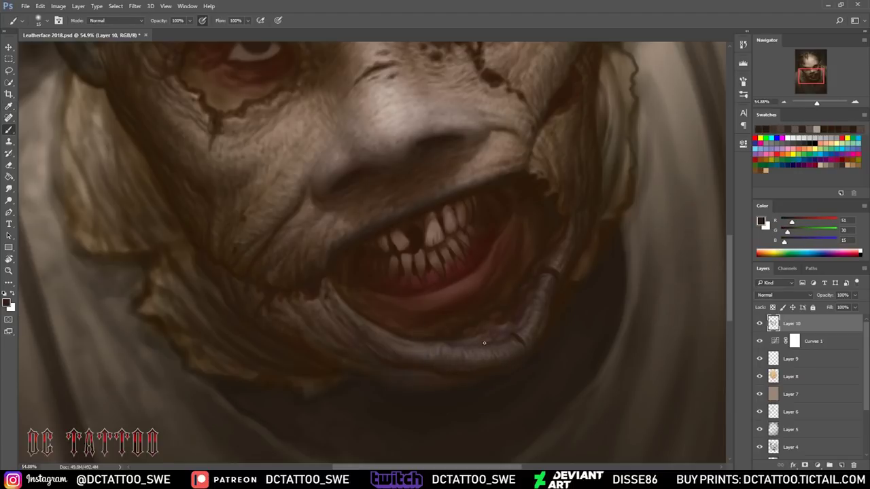
alt+click(568, 275)
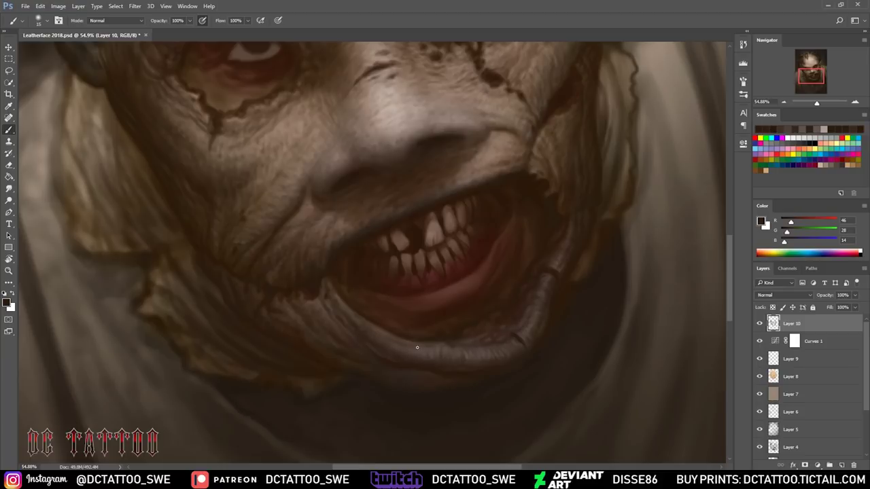
alt+click(382, 365)
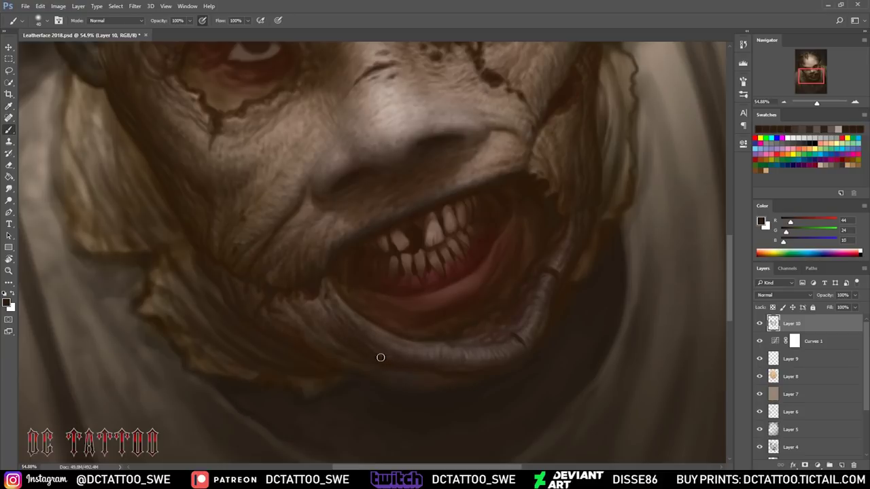
- Deepen the shadows at the left mouth corner, alternating tan, greyish and dark browns
alt+click(328, 321)
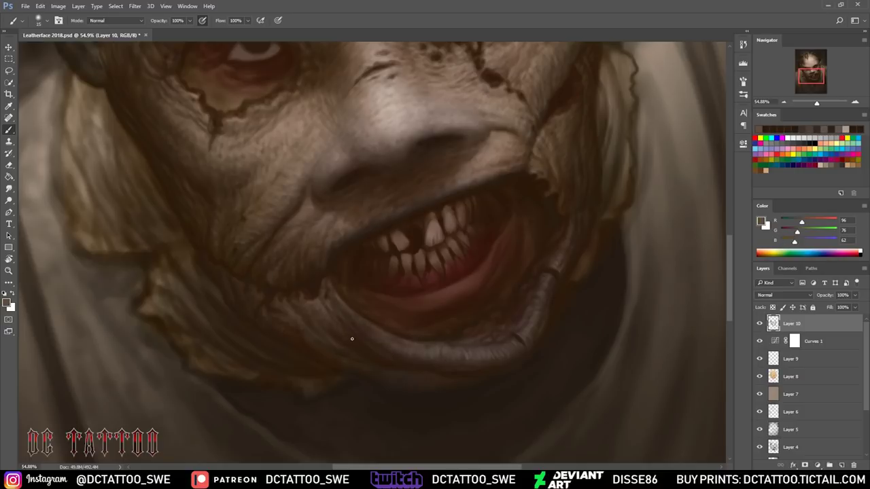
alt+click(311, 308)
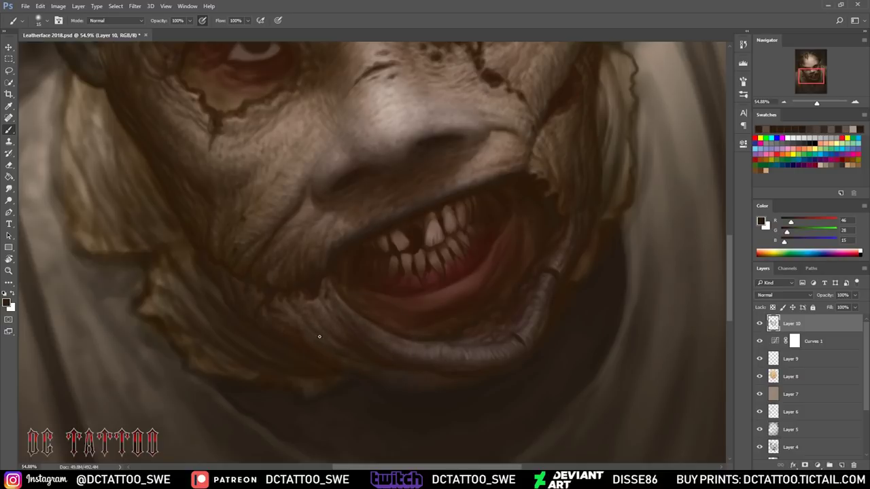
alt+click(285, 301)
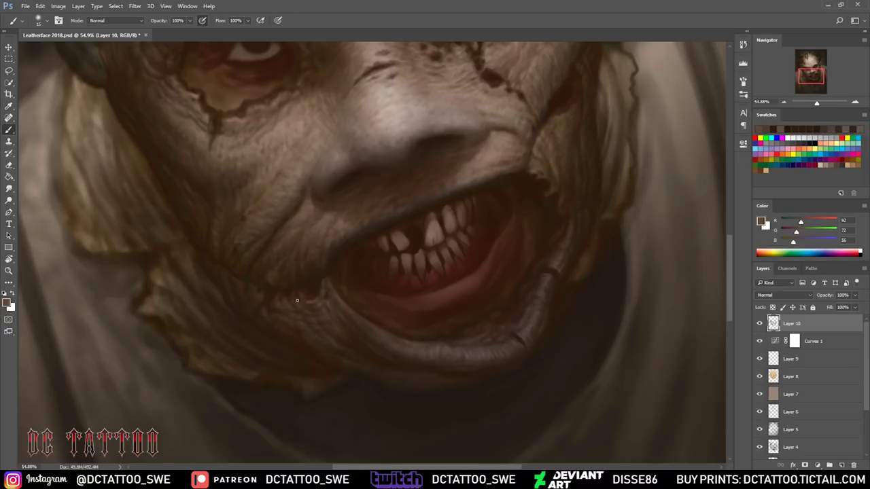
alt+click(333, 295)
alt+click(329, 275)
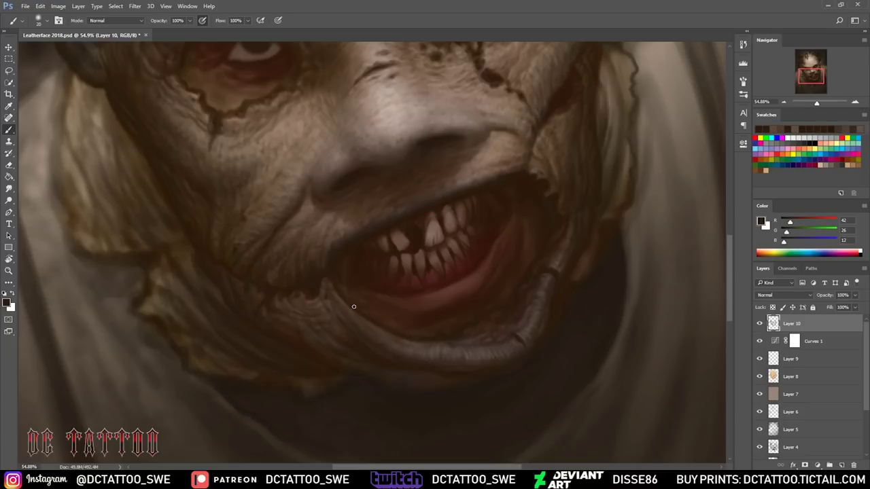
alt+click(401, 350)
alt+click(381, 337)
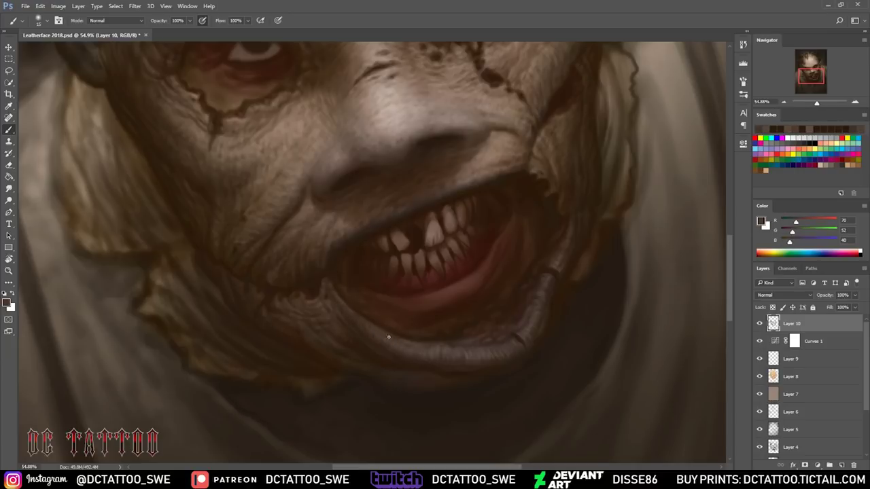
alt+click(370, 328)
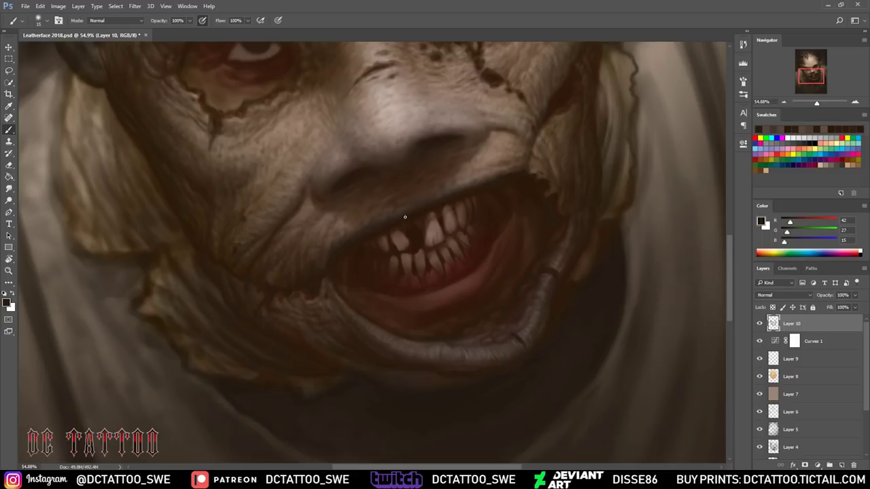
alt+click(400, 392)
- Use the darkest brown at brush size 15, sampling canvas colour with the Eyedropper
alt+click(536, 344)
key(bracketleft)
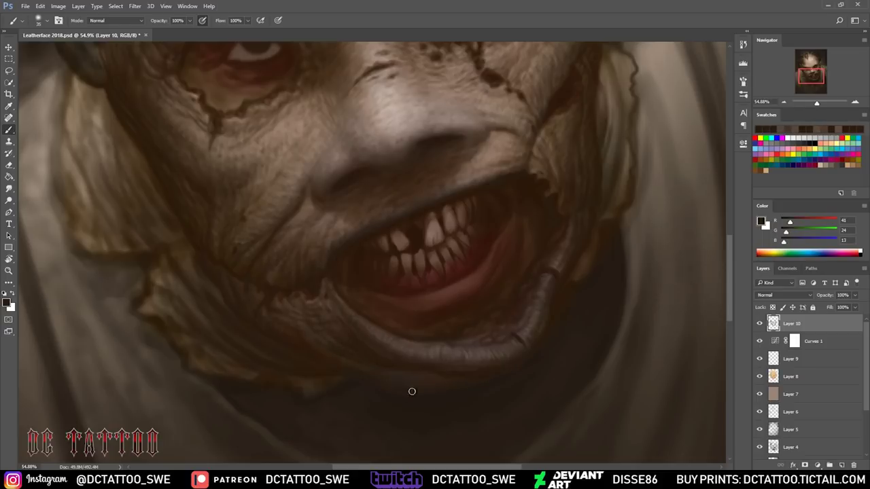
key(bracketleft)
key(bracketleft)
alt+click(544, 307)
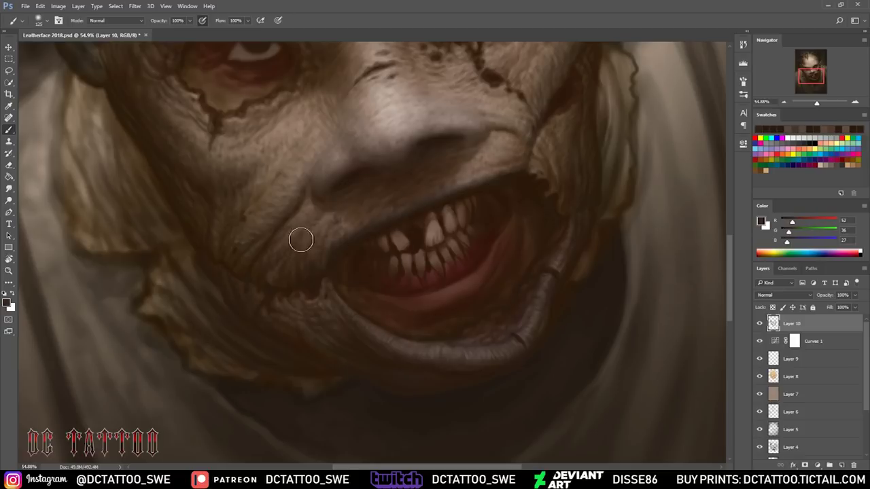
key(i)
click(504, 177)
key(b)
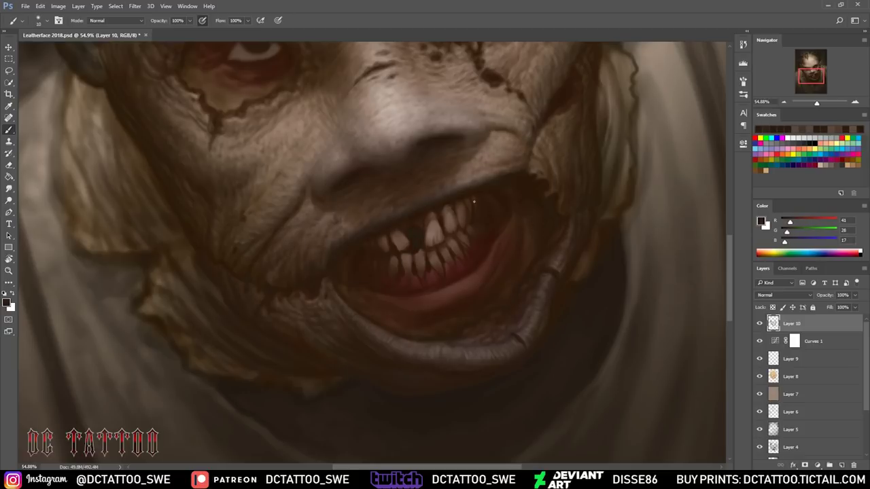
key(bracketright)
key(bracketright)
key(bracketright)
key(bracketleft)
key(bracketleft)
- Darken the gap between the upper front teeth with tooth tones and very dark brown
alt+click(432, 230)
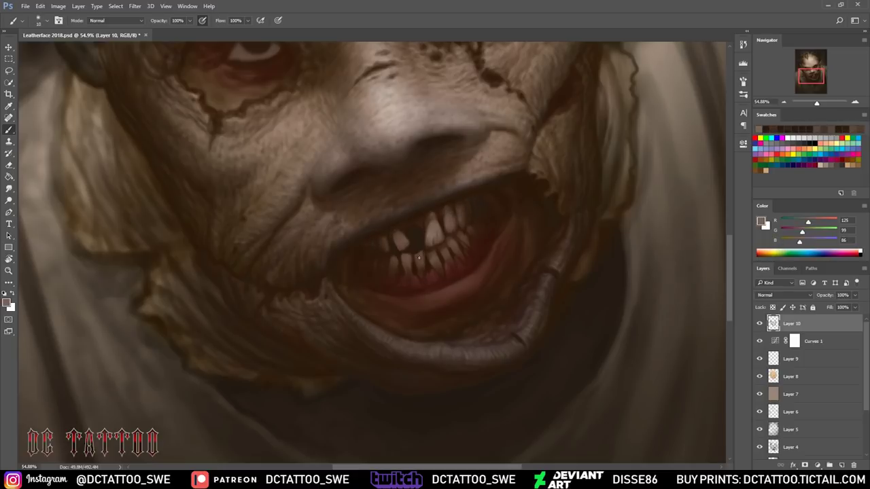
alt+click(430, 222)
alt+click(433, 232)
key(bracketright)
key(bracketright)
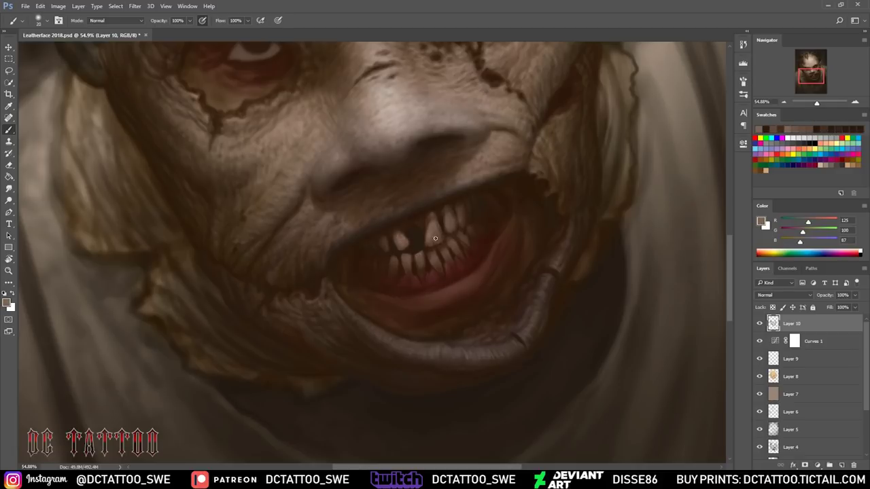
alt+click(438, 218)
alt+click(462, 198)
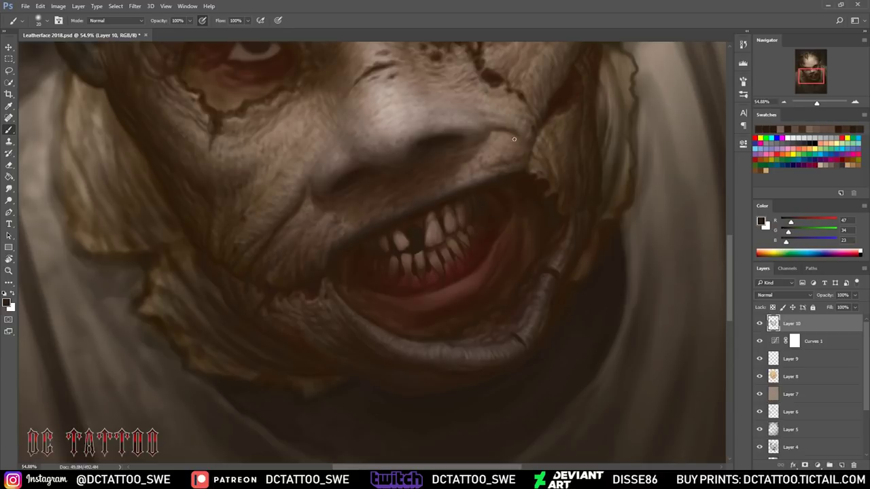
alt+click(412, 240)
key(bracketleft)
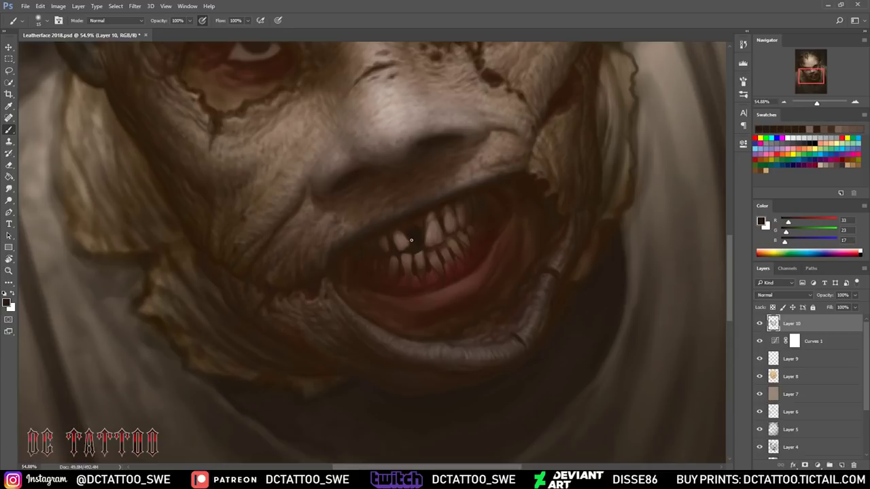
key(bracketleft)
- Set the brush size to 80 and fit the whole portrait in view
key(bracketleft)
key(bracketright)
key(bracketright)
key(bracketright)
key(ctrl+0)
- Zoom in on the mouth, sample dark browns and enlarge the brush to about 50
scroll(397, 359, up, 3)
key(bracketleft)
key(bracketleft)
key(bracketleft)
alt+click(389, 360)
alt+click(456, 324)
key(bracketleft)
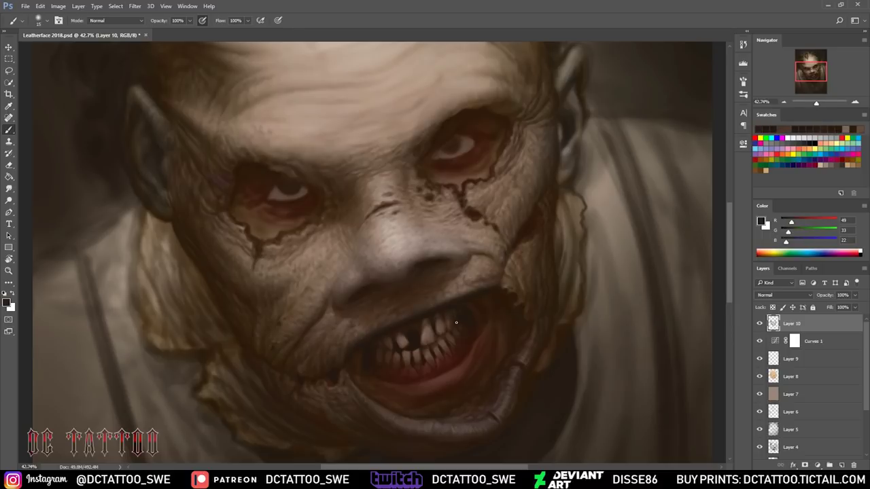
alt+click(409, 317)
key(bracketright)
alt+click(481, 334)
alt+click(537, 340)
key(bracketright)
key(bracketright)
key(bracketright)
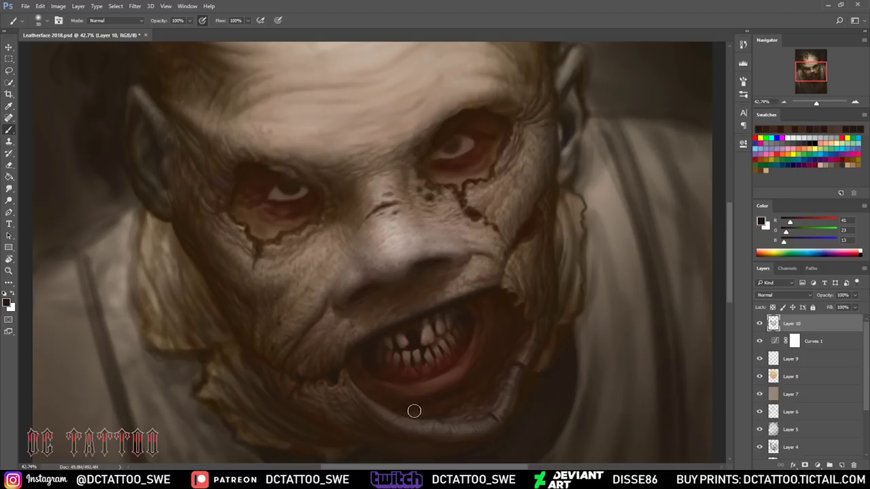
- Add a new layer above Layer 10 and pick up a reddish brown from the skin
key(ctrl+shift+alt+n)
alt+click(414, 339)
key(bracketleft)
key(bracketleft)
key(bracketleft)
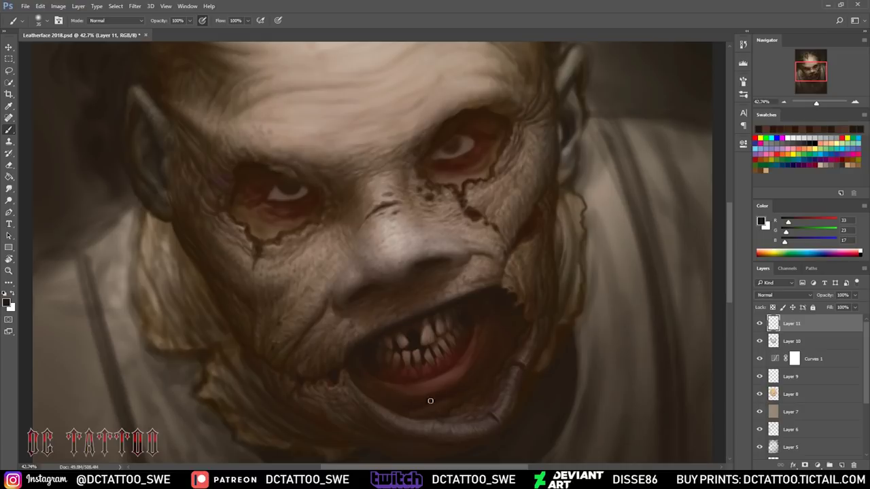
key(i)
click(372, 370)
key(b)
- Paint darker brown shading around the mouth and jaw using sampled skin tones
alt+click(468, 338)
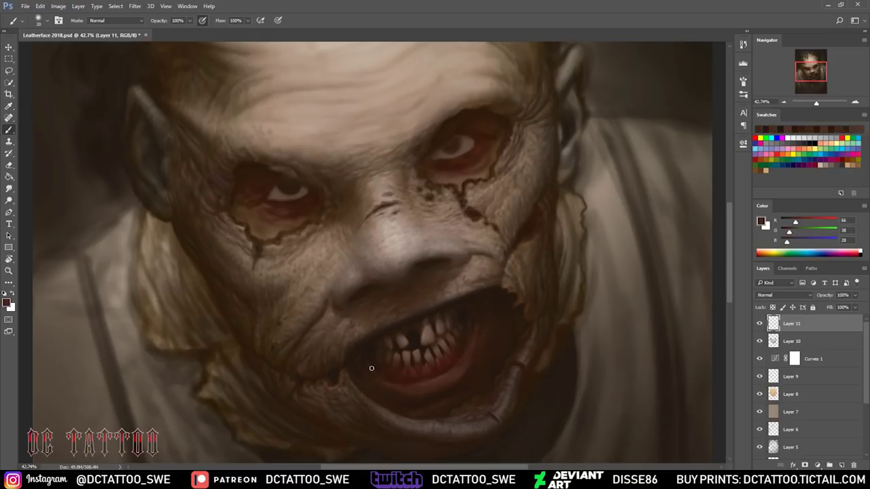
alt+click(430, 387)
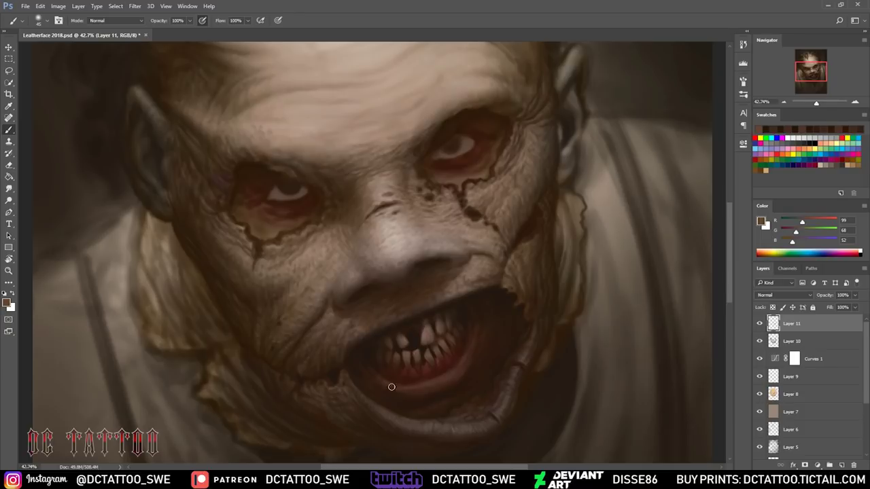
alt+click(474, 355)
alt+click(416, 390)
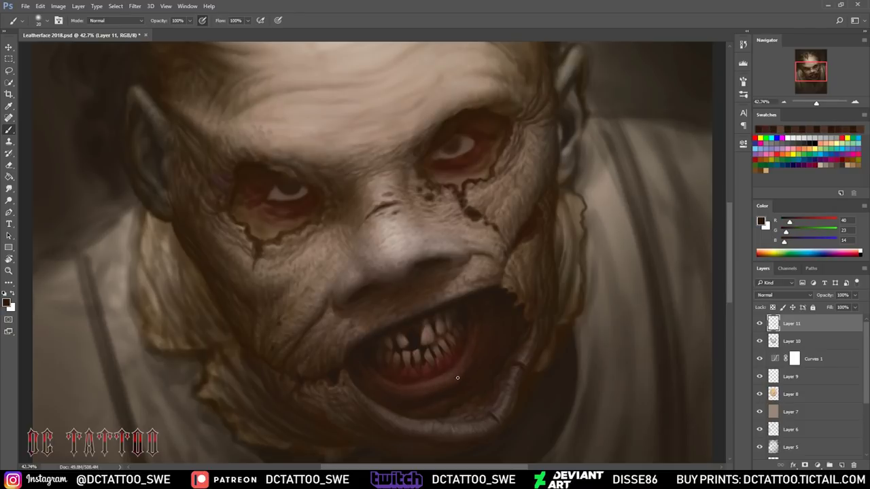
alt+click(453, 373)
alt+click(460, 344)
alt+click(382, 377)
key(bracketright)
key(bracketright)
key(bracketright)
alt+click(486, 344)
- Deepen the near-black shadows inside the mouth and along the jaw with a smaller brush
key(bracketleft)
key(bracketleft)
key(bracketleft)
alt+click(501, 295)
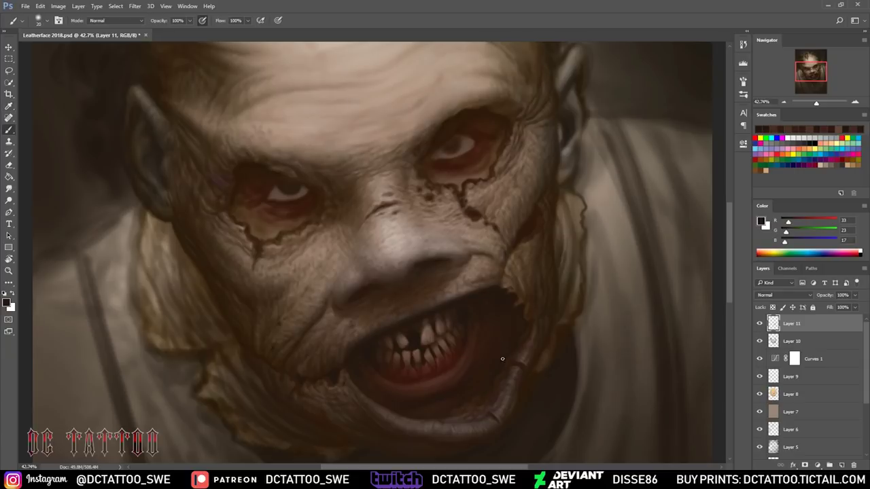
alt+click(504, 314)
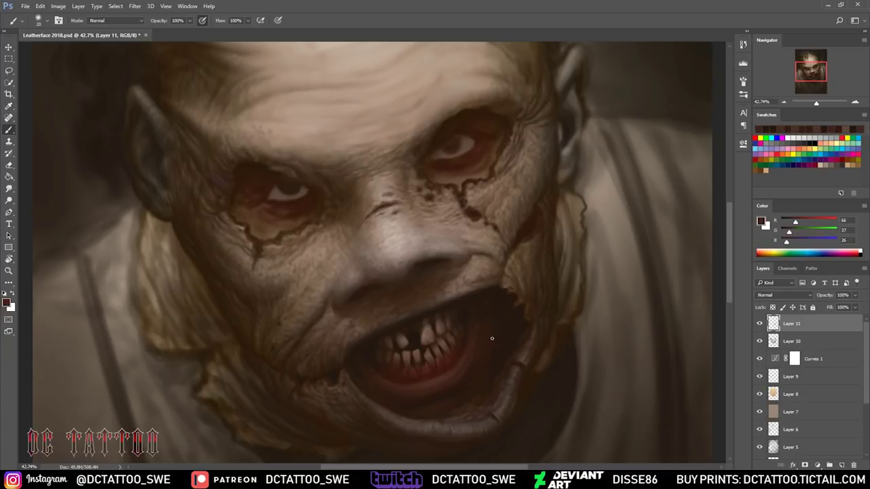
alt+click(464, 354)
alt+click(461, 352)
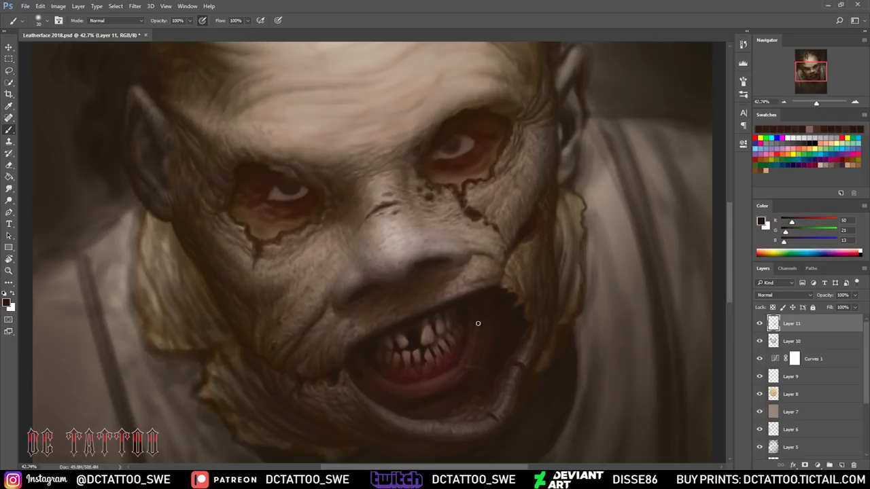
alt+click(480, 343)
alt+click(469, 360)
alt+click(457, 344)
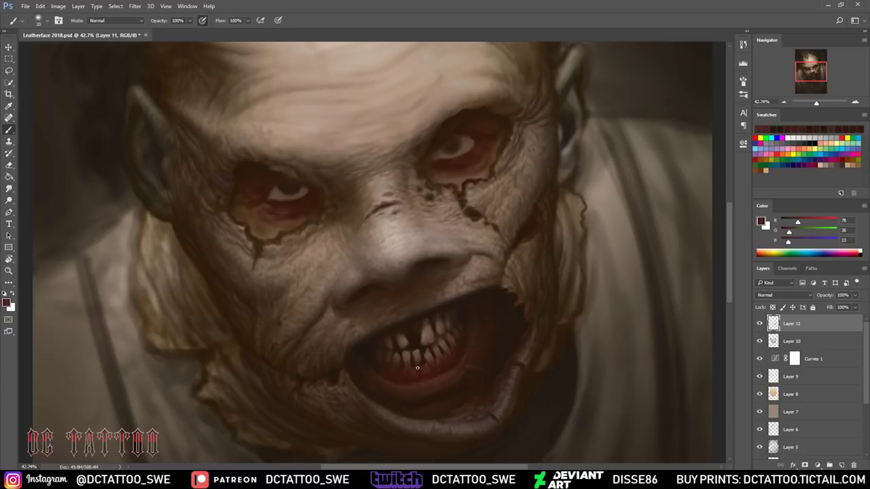
scroll(483, 334, up, 2)
- Paint the reddish gums and dark mouth interior around the lower teeth
alt+click(344, 289)
alt+click(321, 269)
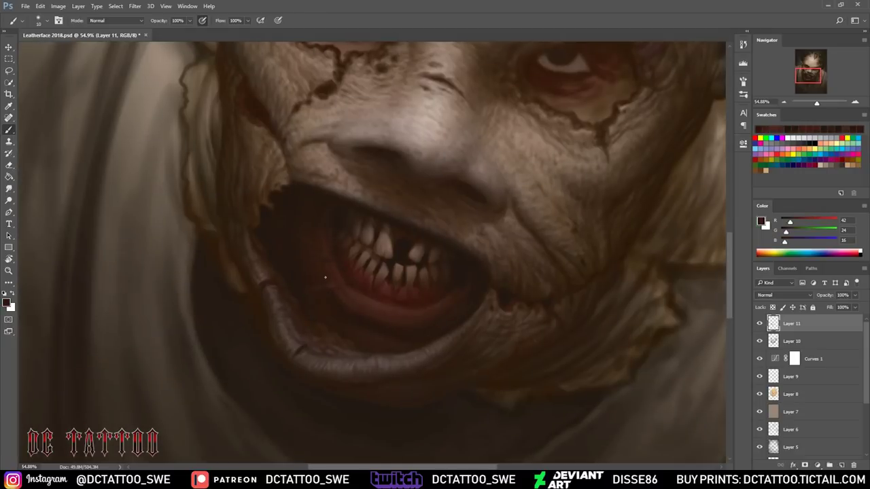
alt+click(309, 294)
alt+click(331, 287)
alt+click(327, 228)
alt+click(457, 260)
alt+click(435, 272)
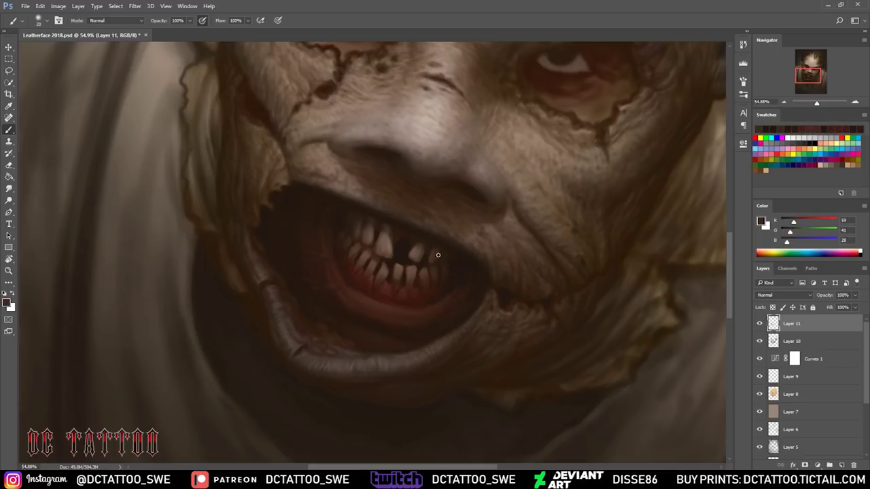
alt+click(416, 283)
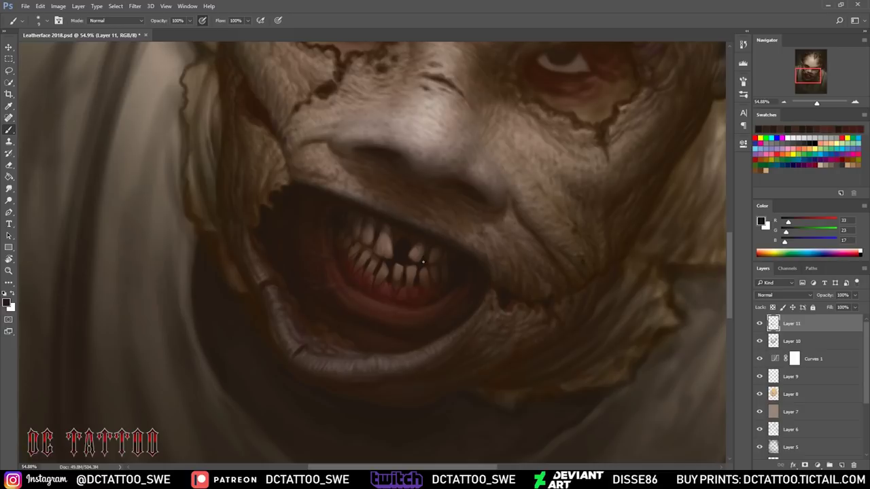
alt+click(426, 296)
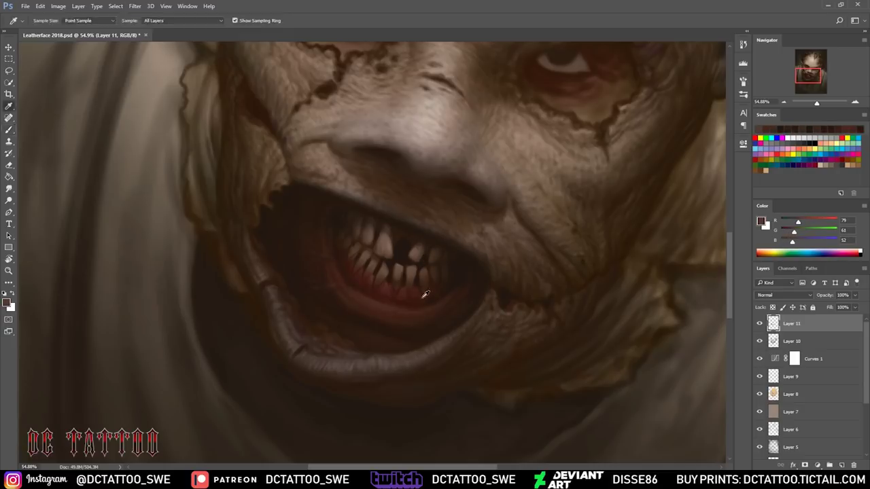
- Darken the gaps between the upper teeth against lighter tooth colours
key(bracketright)
alt+click(428, 257)
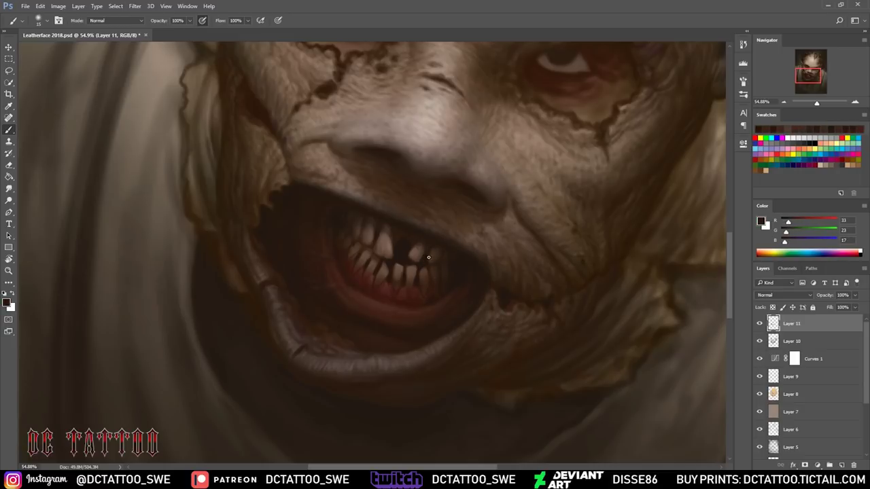
alt+click(434, 259)
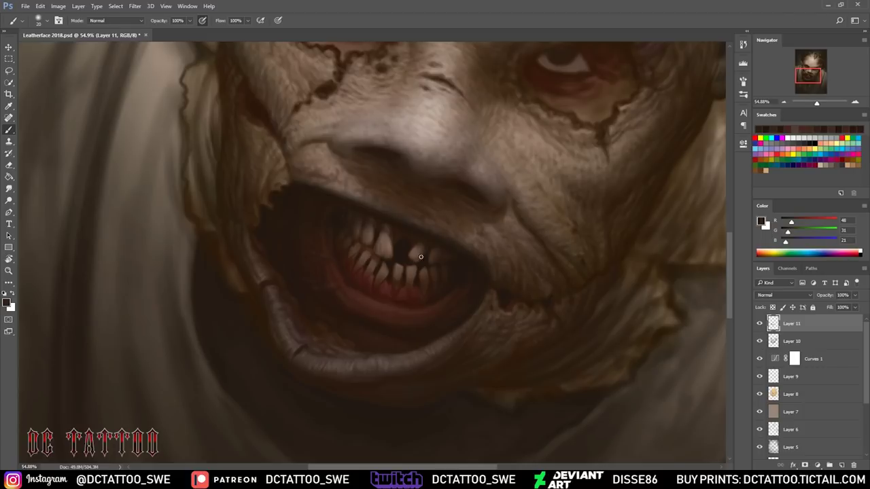
alt+click(418, 250)
alt+click(416, 252)
key(bracketright)
key(bracketleft)
key(bracketleft)
key(bracketleft)
- Reshape the tooth edges with pale and mid-brown tooth shades
alt+click(397, 298)
alt+click(415, 274)
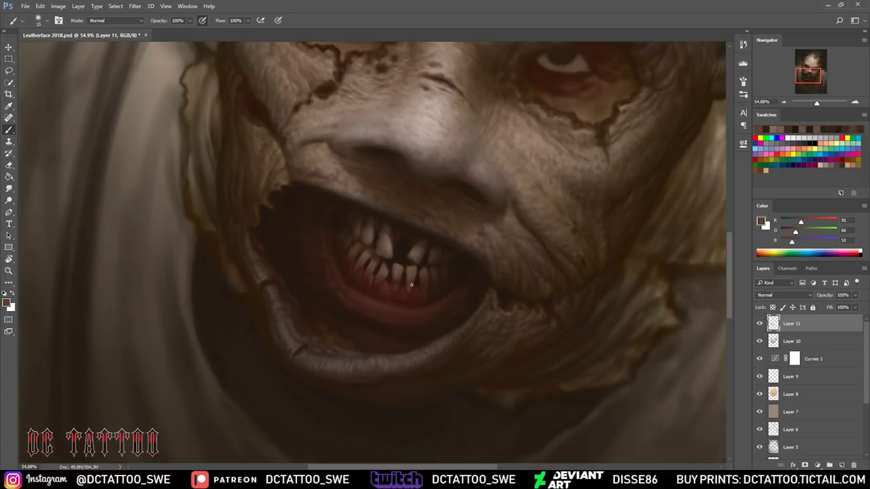
alt+click(417, 274)
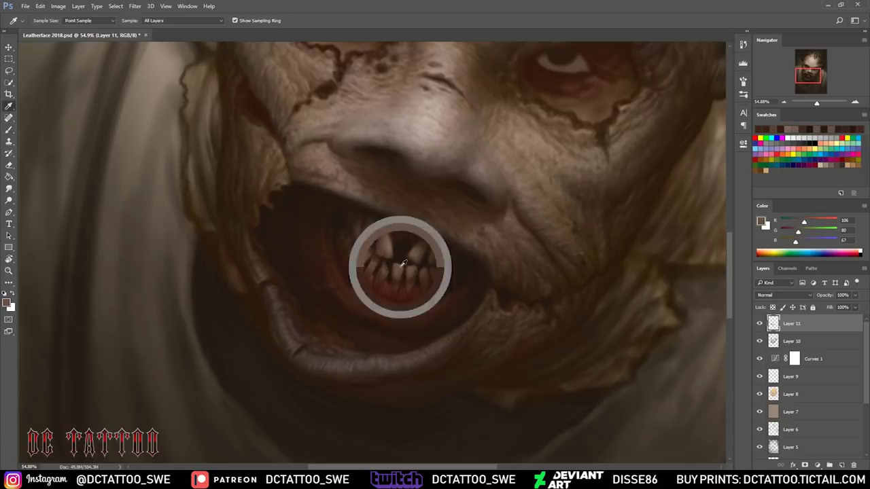
alt+click(384, 263)
alt+click(393, 281)
alt+click(414, 269)
alt+click(374, 268)
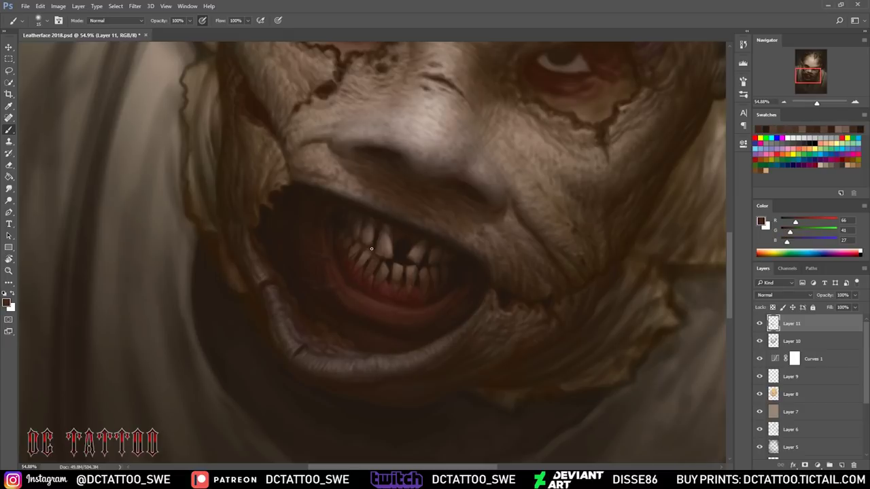
- Deepen the reddish lip and dark gaps between the light teeth
alt+click(364, 273)
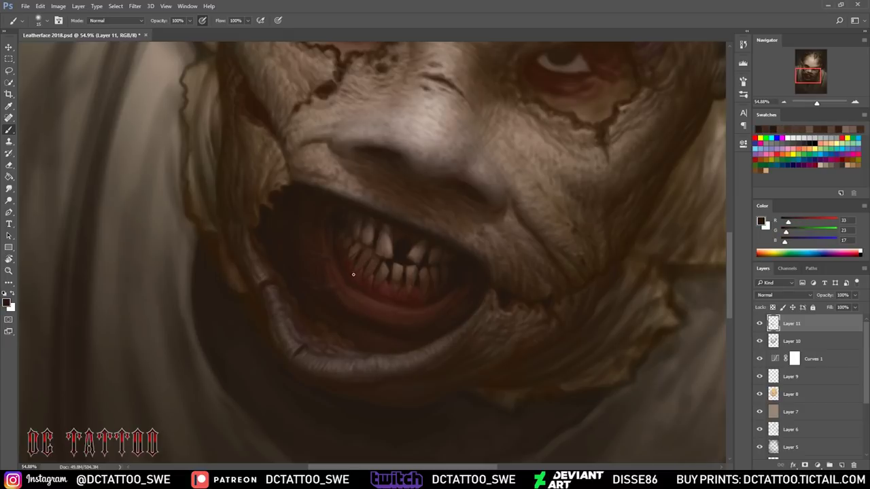
alt+click(414, 303)
alt+click(398, 306)
alt+click(434, 297)
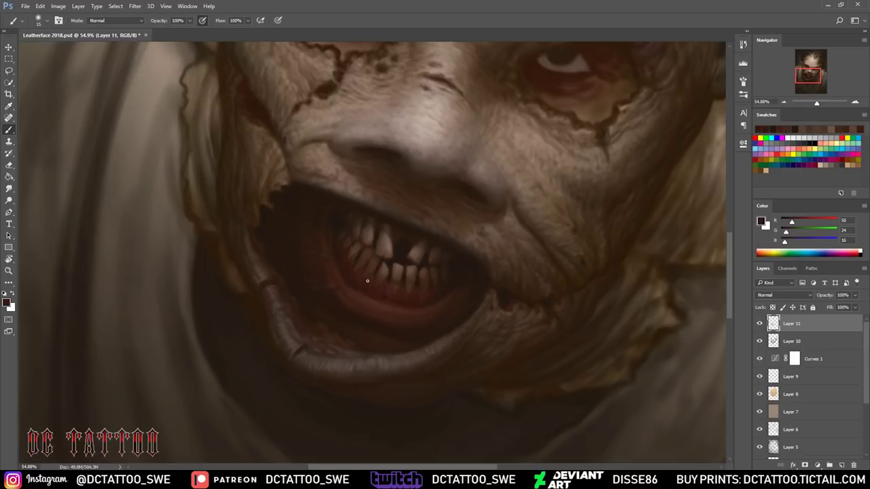
alt+click(353, 258)
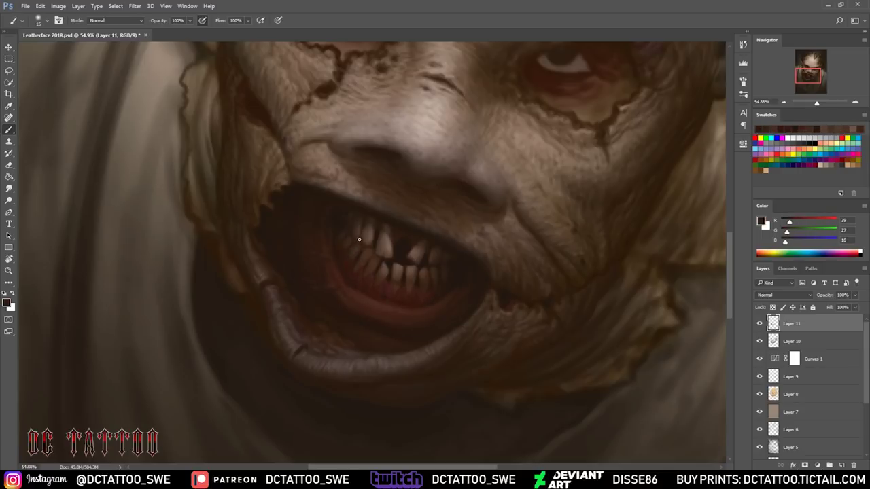
alt+click(375, 261)
alt+click(369, 253)
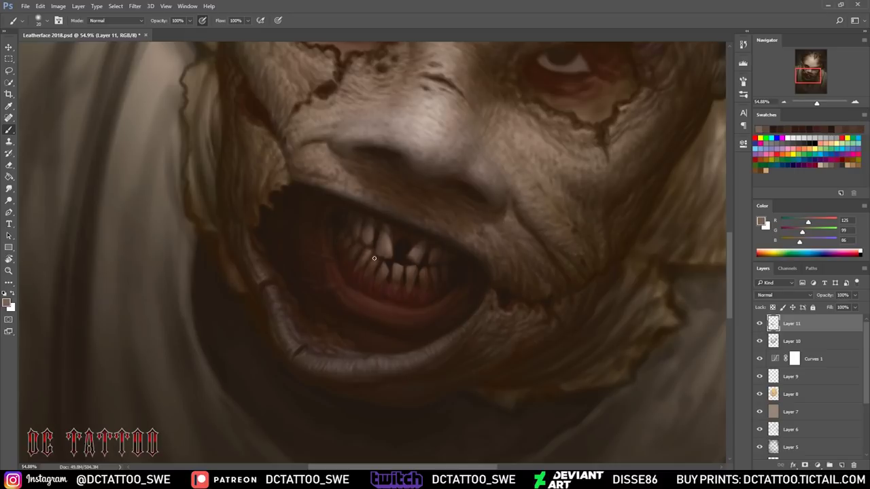
- Darken the mouth interior and the gaps between the pale teeth
alt+click(348, 224)
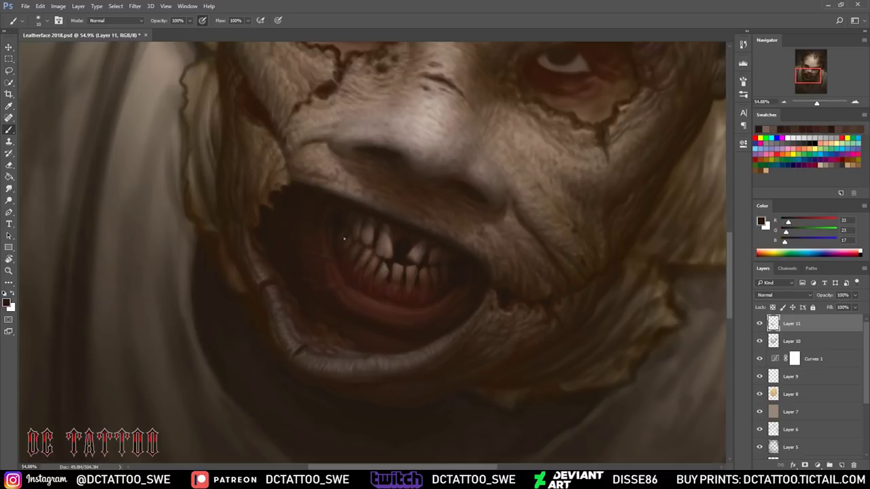
alt+click(389, 298)
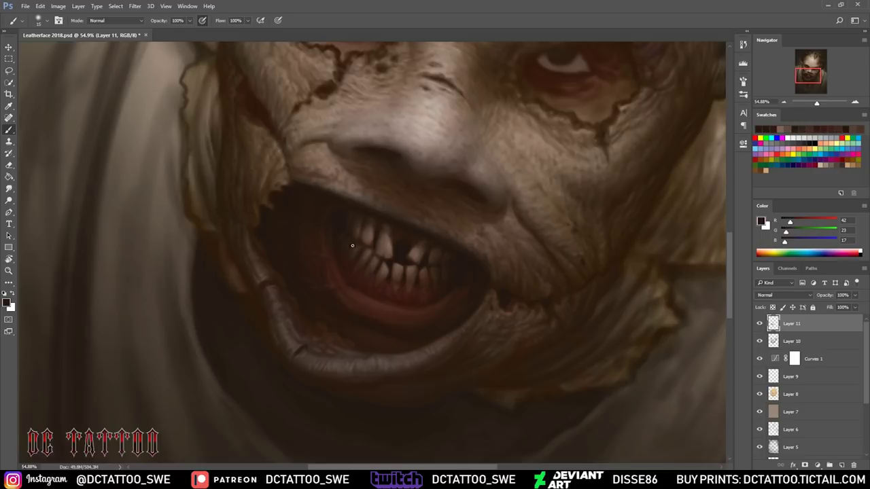
alt+click(415, 293)
alt+click(462, 231)
alt+click(431, 259)
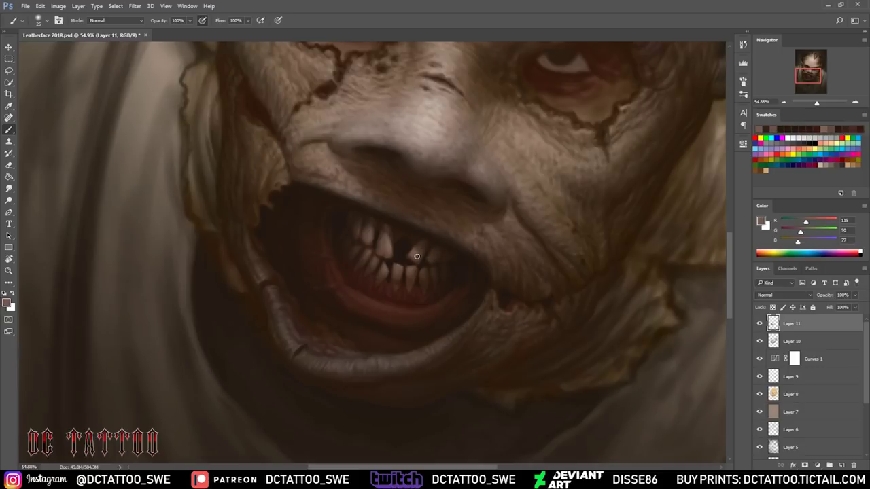
alt+click(413, 260)
alt+click(431, 264)
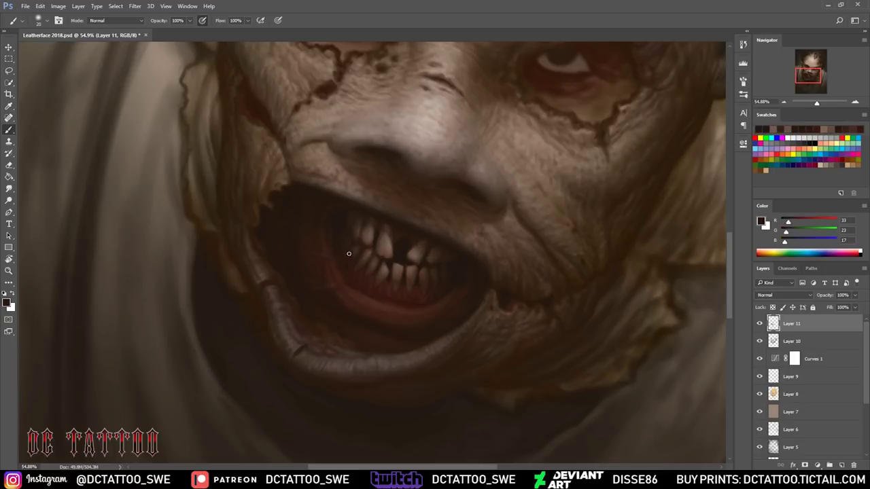
- Shade the dark mouth corner and lip with a larger brush, then add a new layer above Layer 11
key(bracketright)
alt+click(424, 321)
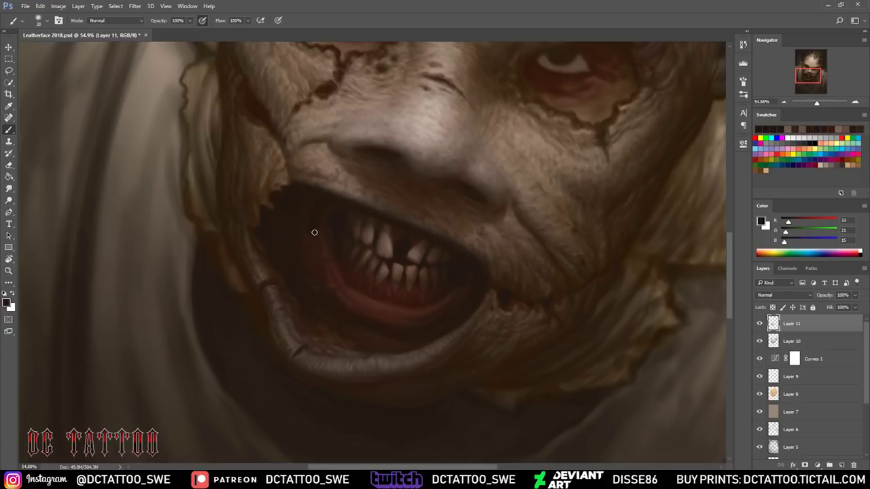
alt+click(320, 268)
key(bracketright)
alt+click(334, 288)
key(ctrl+shift+n)
- Confirm new Layer 12 and sample dark mouth shadow and highlight colours
click(514, 154)
alt+click(387, 231)
key(bracketright)
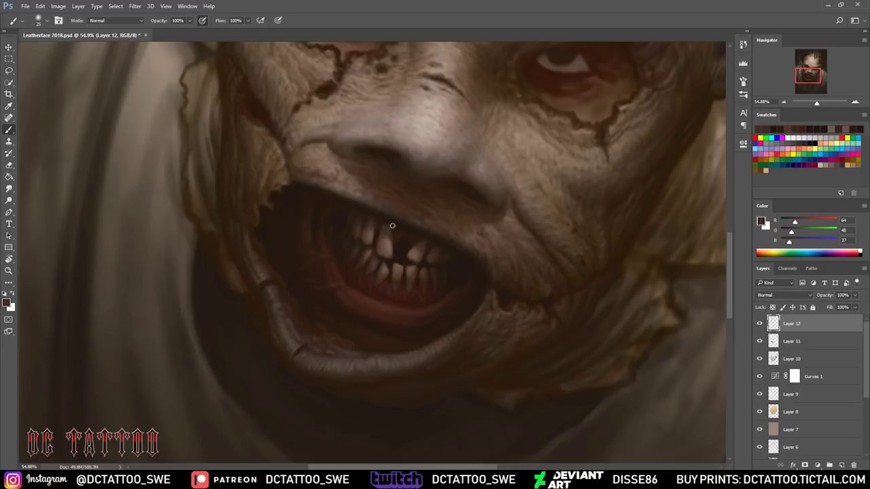
alt+click(356, 208)
alt+click(474, 277)
key(bracketleft)
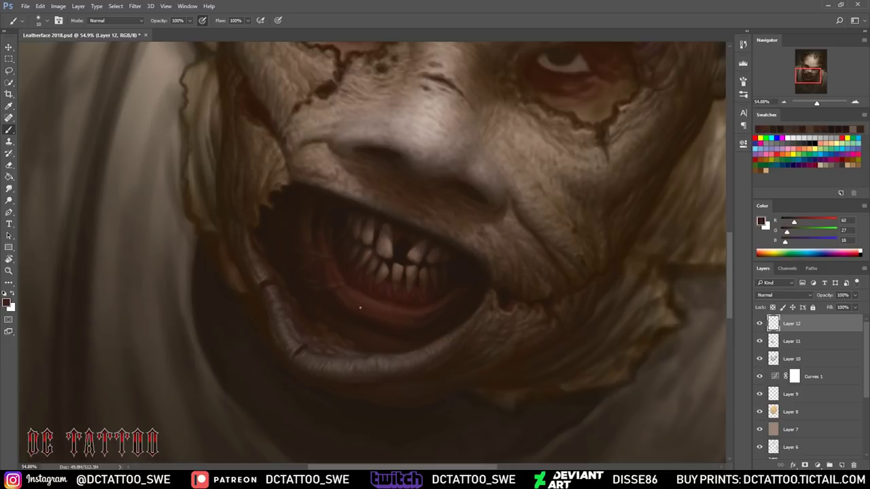
alt+click(349, 293)
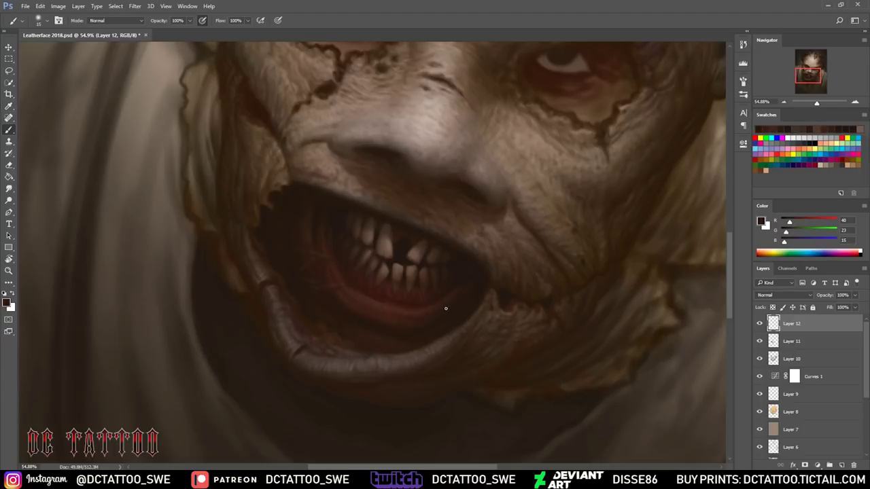
alt+click(370, 240)
- Paint light highlights on the lower lip and retouch it with reddish lip tones
drag(368, 303, 378, 308)
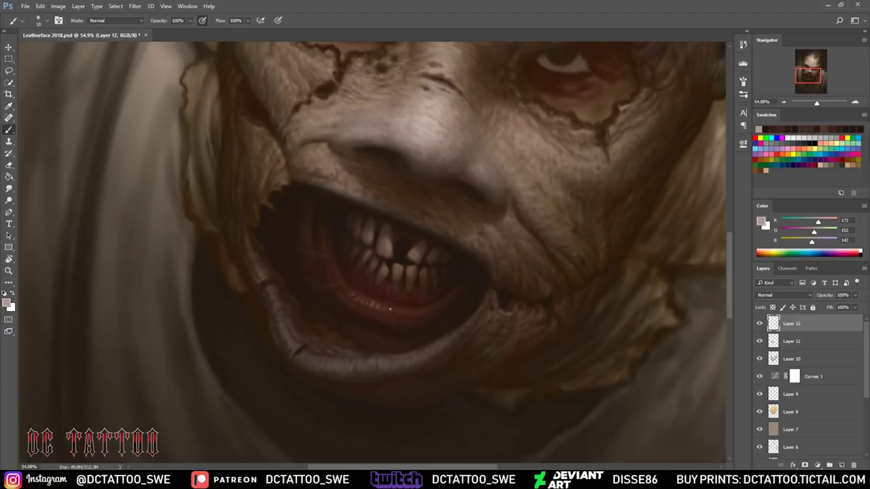
key(bracketright)
alt+click(383, 288)
alt+click(385, 313)
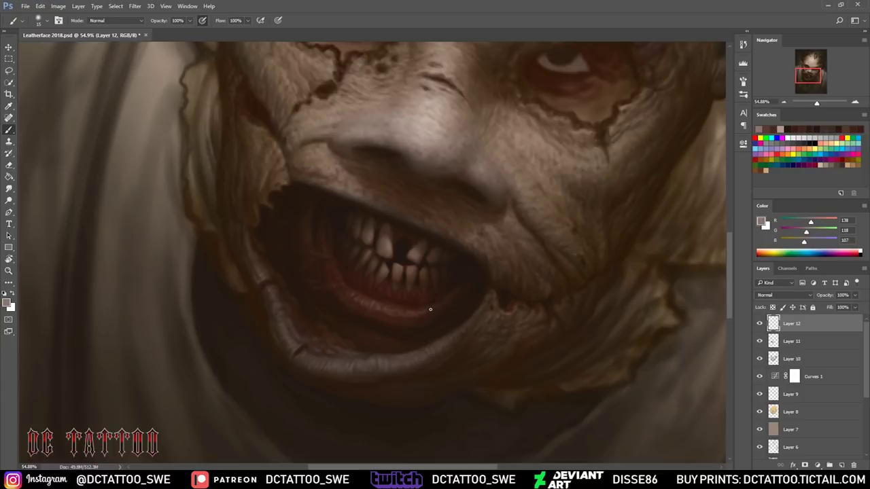
alt+click(340, 282)
alt+click(439, 291)
alt+click(408, 304)
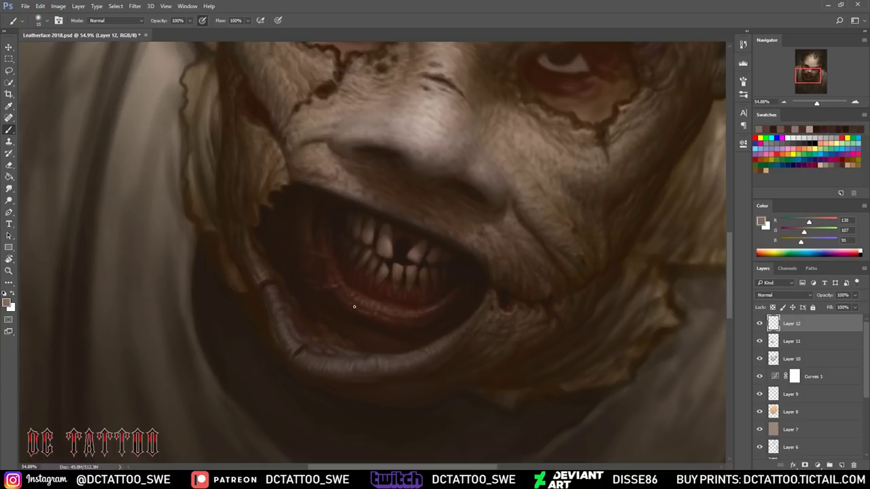
- Fill the dark gaps between the upper teeth with near-black from the mouth
alt+click(423, 310)
alt+click(333, 245)
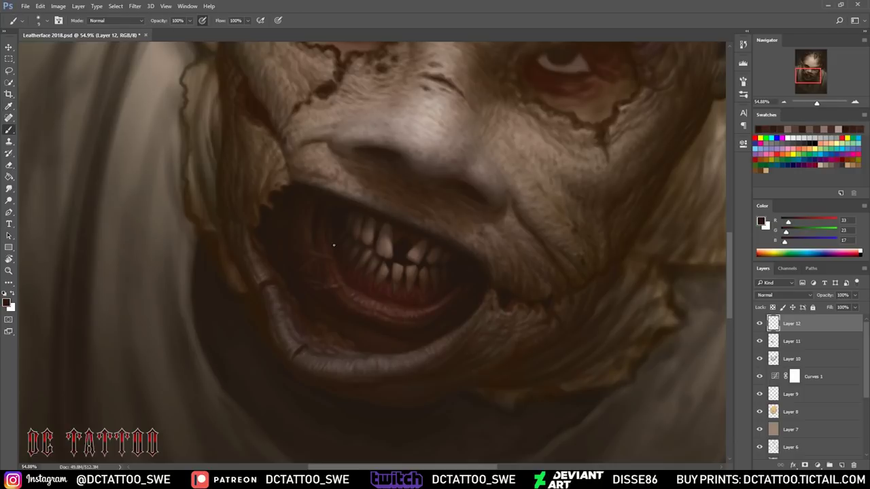
alt+click(387, 287)
alt+click(399, 237)
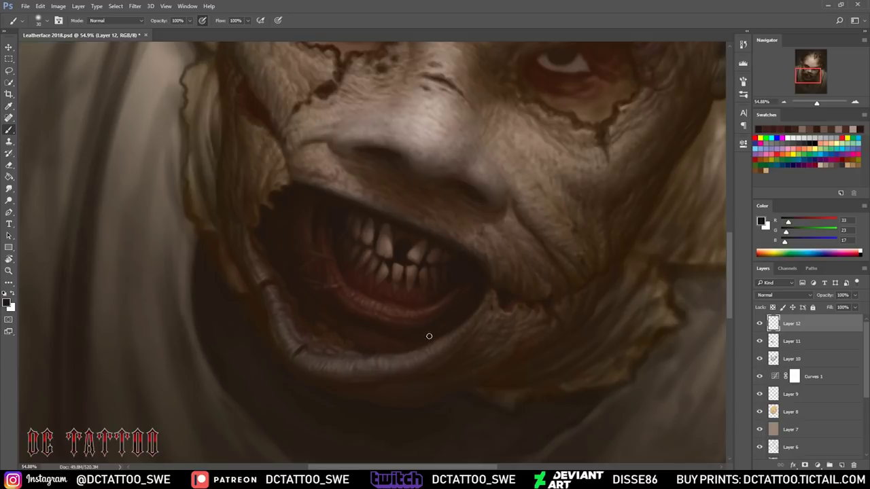
- Zoom out and hide Layer 12 to compare, then zoom back in on the eyes
alt+scroll(365, 330, down, 5)
click(759, 324)
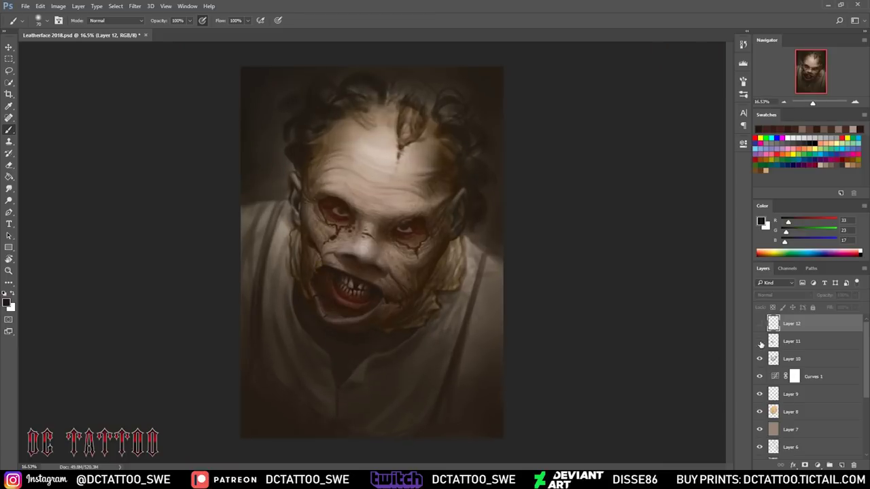
key(bracketright)
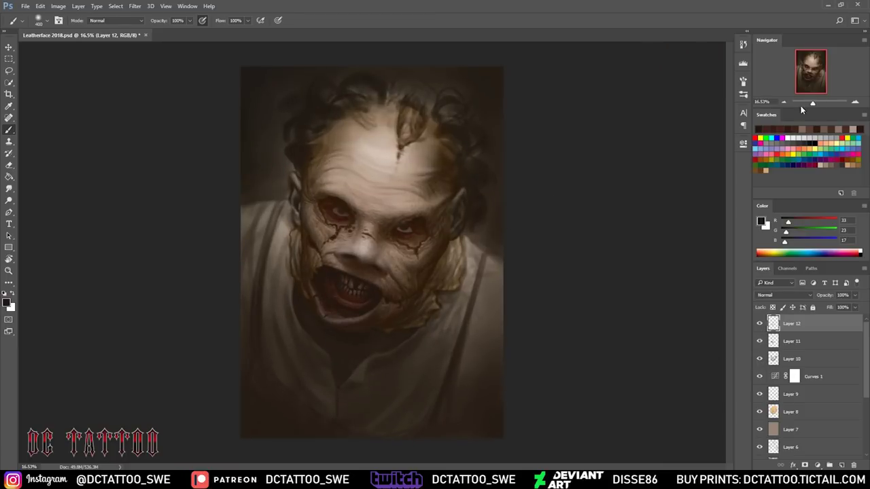
alt+scroll(485, 259, up, 5)
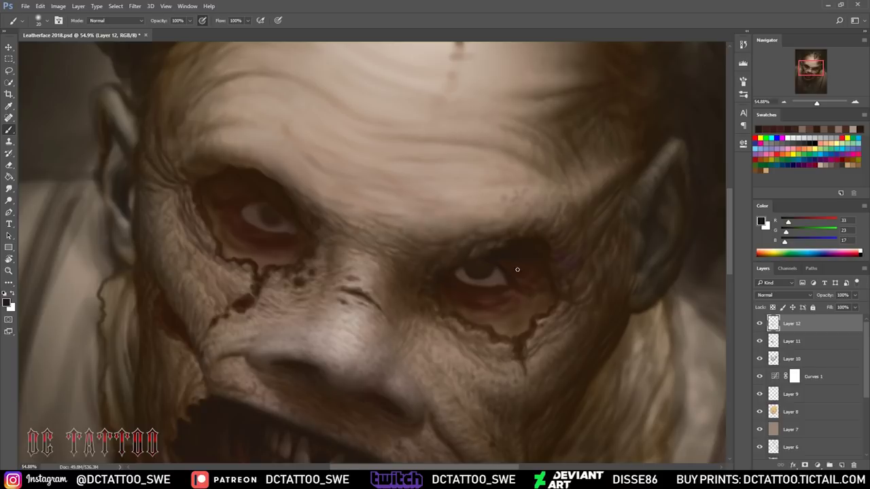
key(bracketleft)
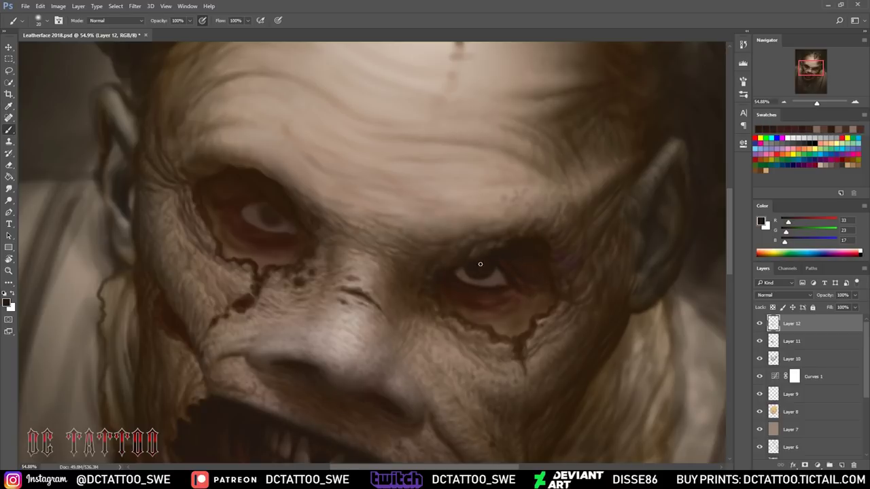
- Pick up the darkest browns from around both eyes with a fine brush
alt+click(503, 295)
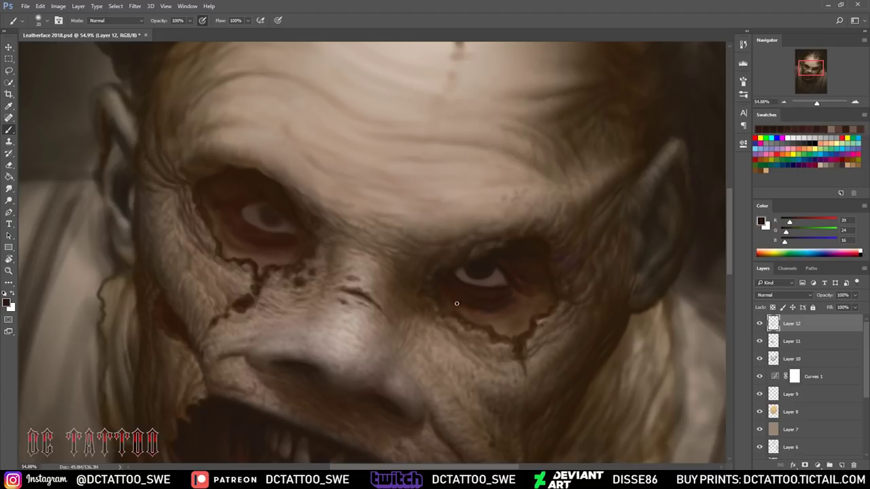
alt+click(251, 181)
key(bracketleft)
key(bracketleft)
key(bracketleft)
key(bracketright)
key(bracketright)
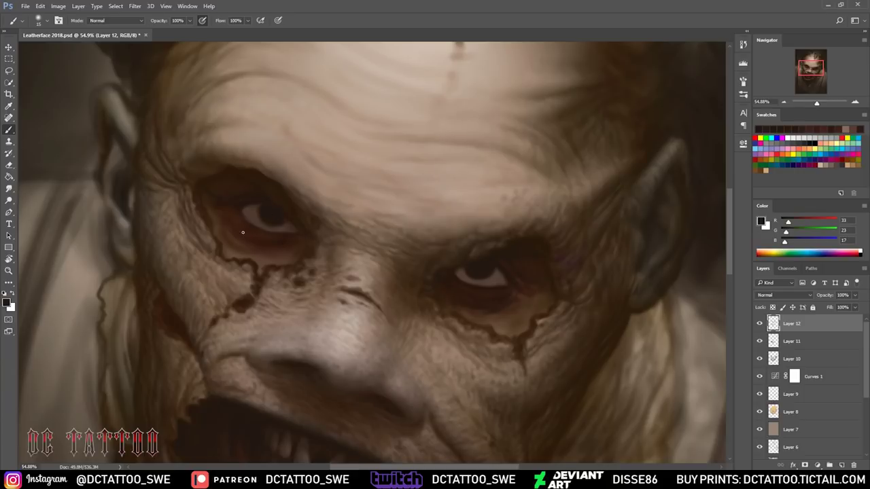
key(bracketright)
key(bracketright)
key(bracketright)
key(bracketright)
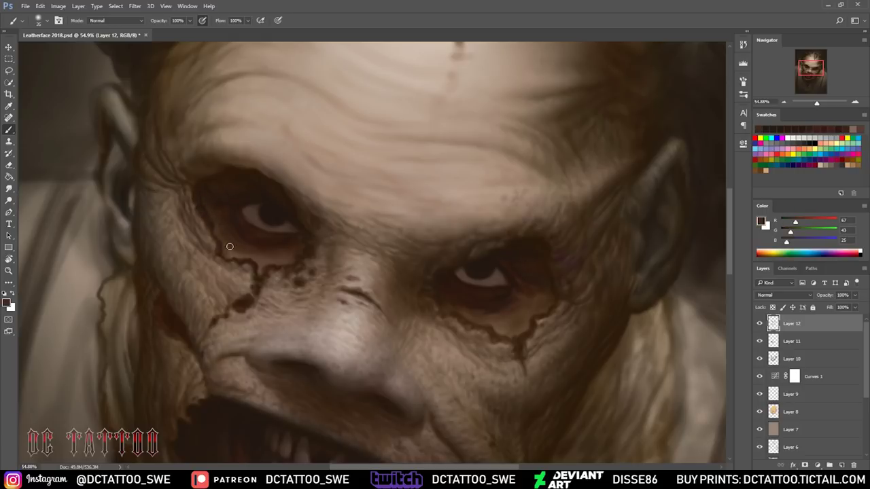
alt+click(509, 257)
alt+click(244, 184)
key(bracketleft)
key(bracketleft)
key(bracketleft)
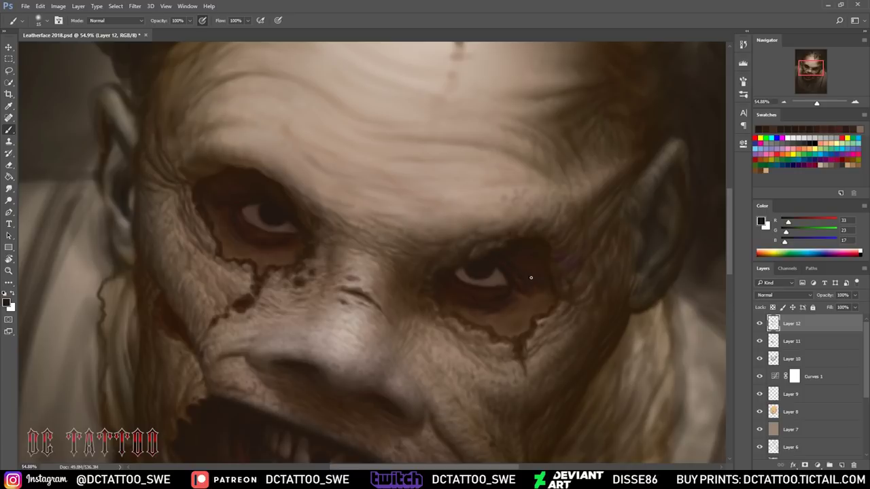
- Darken the upper eyelid of the left eye with deep brown shadow
drag(210, 171, 199, 169)
alt+click(235, 188)
key(bracketright)
alt+click(528, 258)
key(bracketleft)
key(bracketright)
key(bracketright)
key(bracketleft)
key(bracketright)
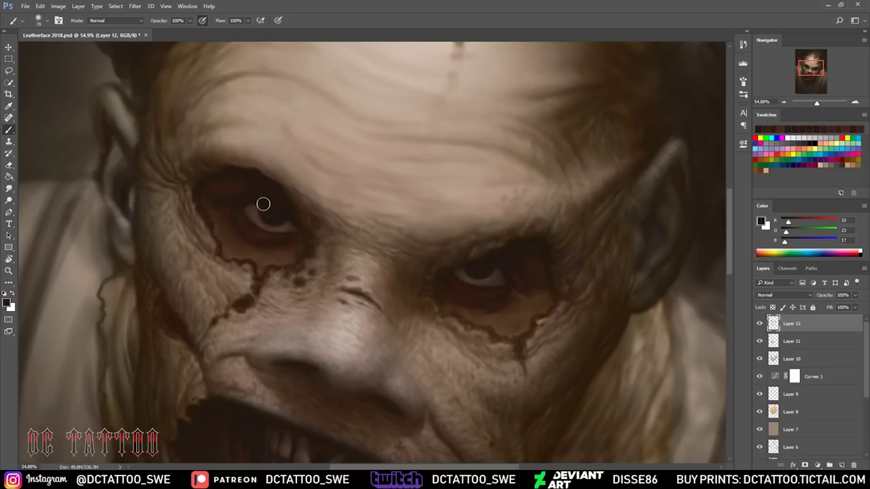
- Shade the left eye socket with dark, warm and purplish browns
alt+click(257, 225)
key(bracketleft)
alt+click(485, 289)
key(bracketleft)
alt+click(243, 228)
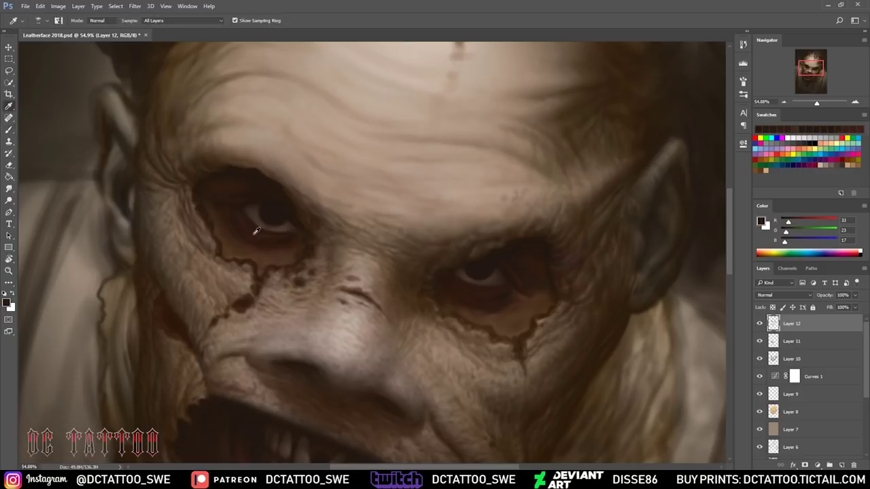
alt+click(467, 270)
key(bracketleft)
key(bracketleft)
key(bracketleft)
alt+click(415, 252)
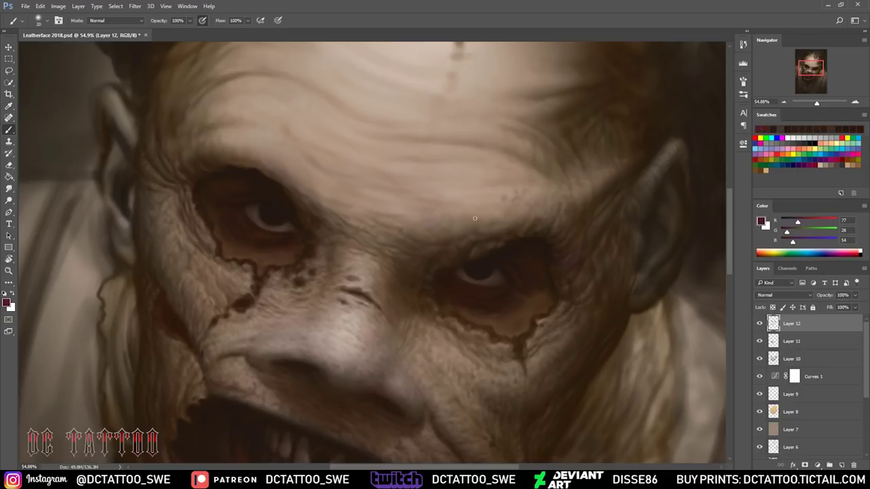
key(bracketright)
- Darken the lower eyelid of the right eye with deep brown
alt+click(269, 233)
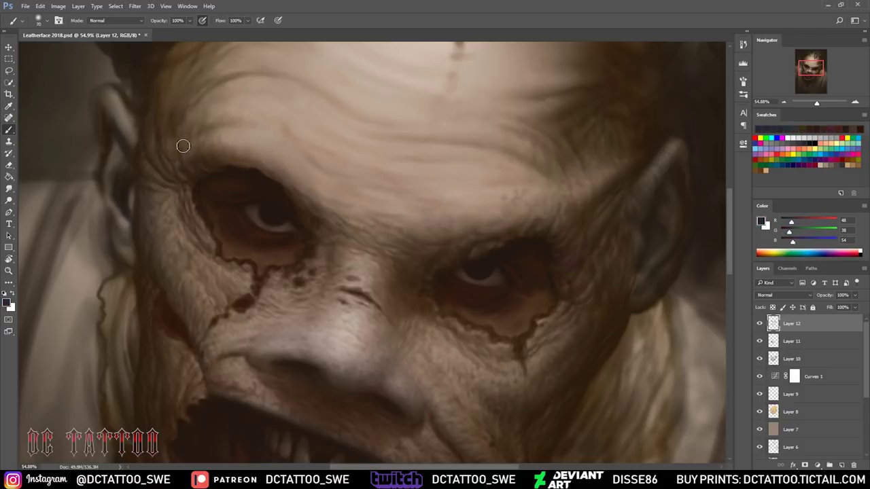
key(bracketright)
key(bracketright)
key(bracketleft)
key(bracketleft)
key(bracketleft)
alt+click(535, 323)
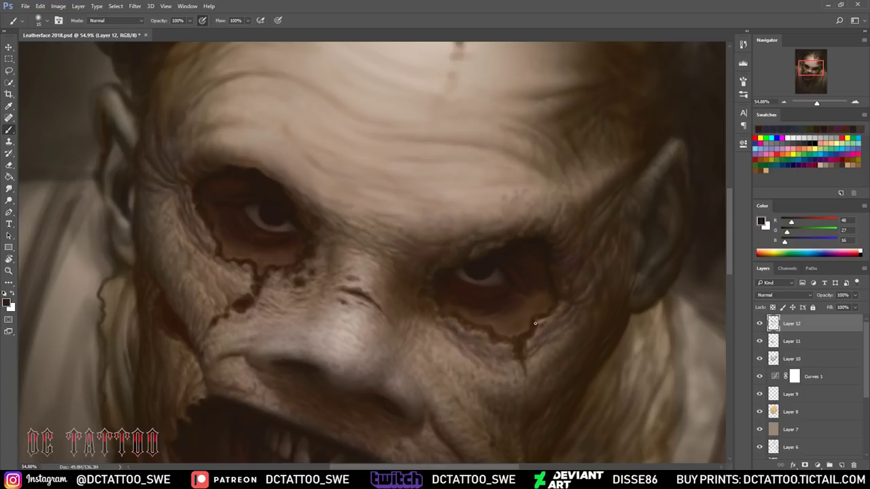
drag(476, 326, 467, 329)
alt+click(180, 325)
key(bracketright)
scroll(381, 265, down, 5)
- Sample dark brown, darkest brown and tan cheek skin tones from the face while resizing the brush
key(bracketleft)
key(bracketleft)
key(bracketleft)
alt+click(516, 263)
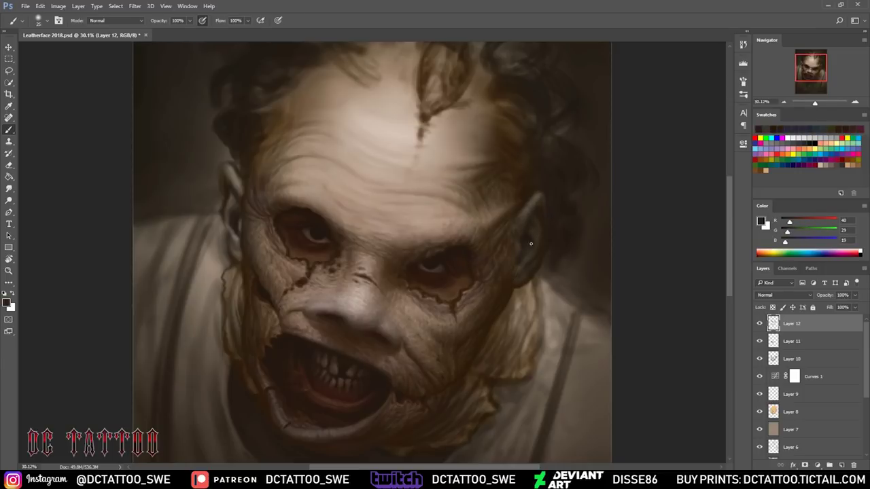
key(bracketright)
key(bracketright)
key(bracketright)
key(bracketright)
key(bracketright)
scroll(718, 87, down, 2)
key(bracketleft)
key(bracketleft)
key(bracketleft)
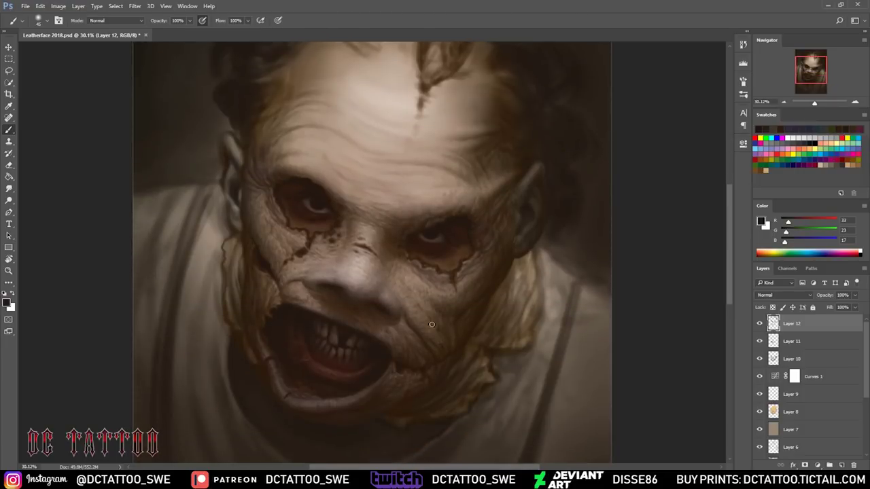
alt+click(239, 342)
alt+click(335, 332)
alt+click(360, 299)
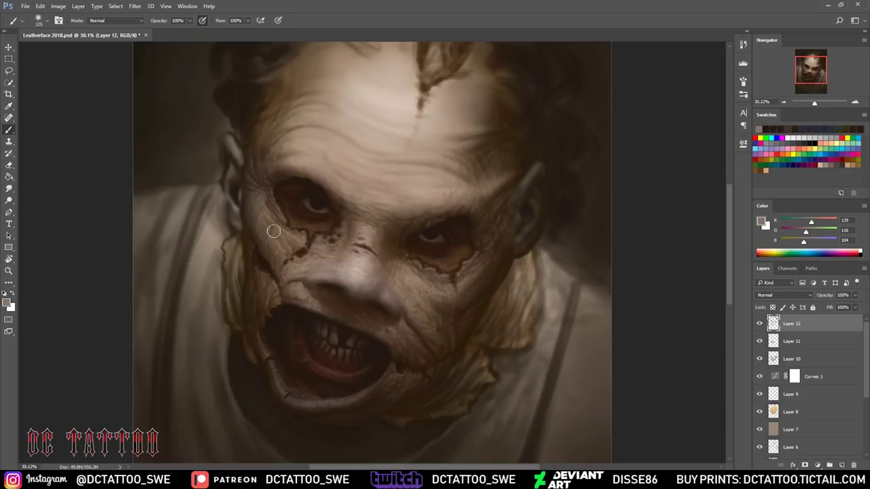
key(bracketright)
key(bracketright)
key(bracketright)
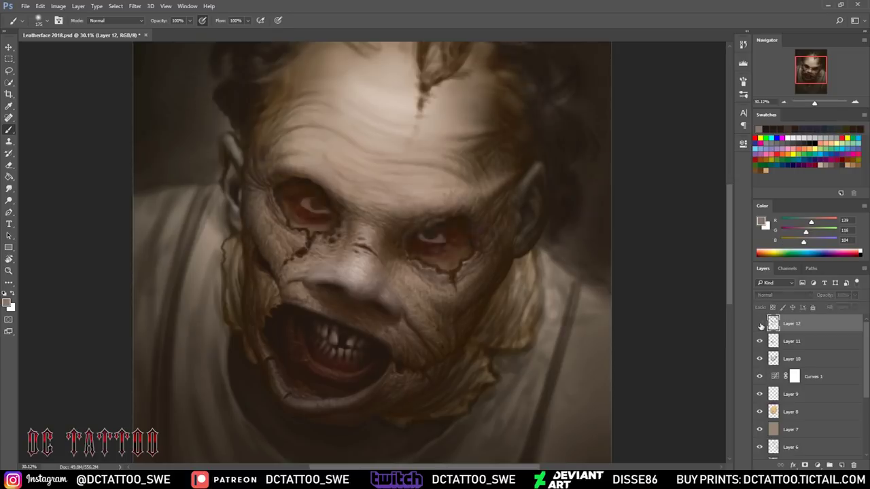
- Toggle Layer 12 to compare, add Layer 13, sample forehead tans, and add a tint layer
alt+click(282, 313)
key(ctrl+shift+alt+n)
key(bracketleft)
key(bracketleft)
key(bracketleft)
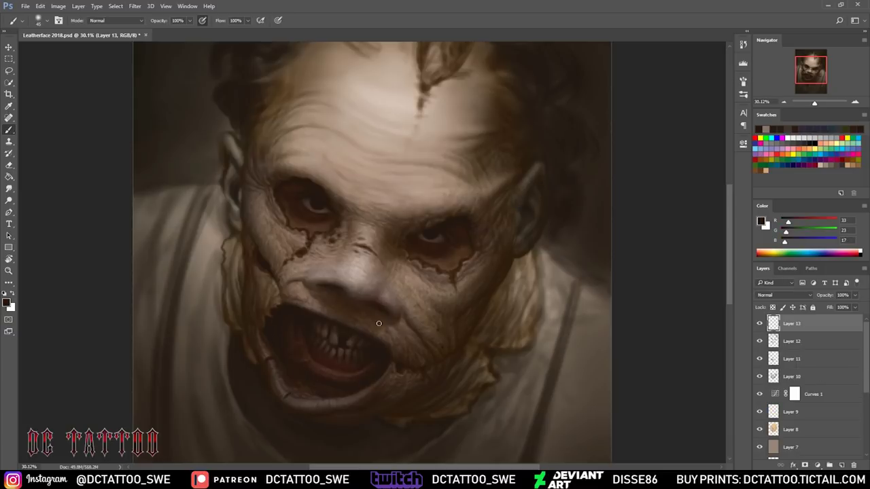
alt+click(281, 160)
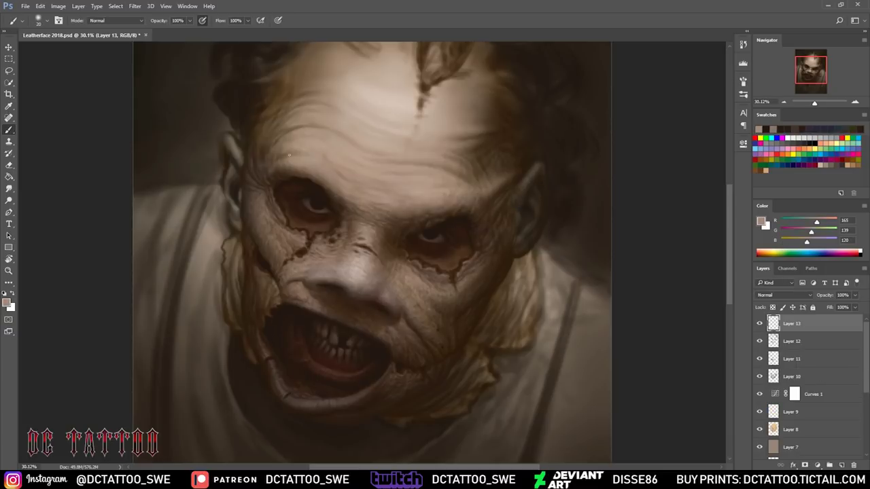
alt+click(305, 170)
scroll(535, 263, down, 3)
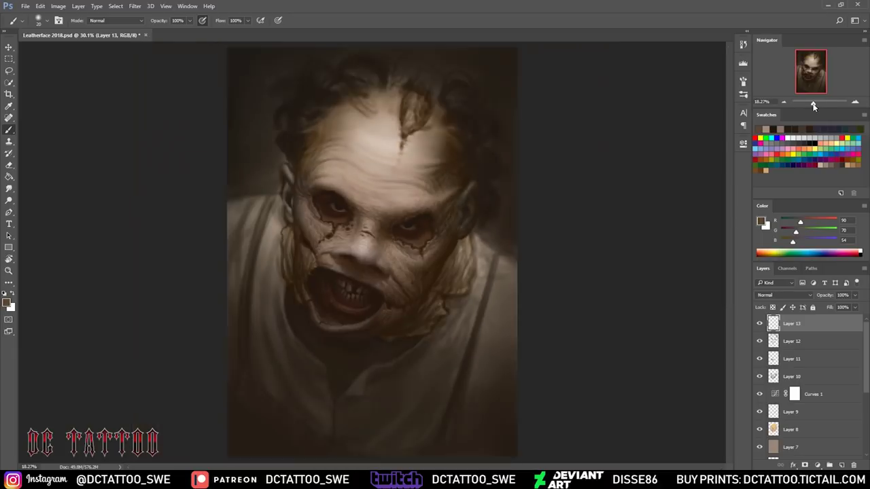
scroll(536, 263, down, 2)
scroll(527, 198, up, 2)
key(ctrl+shift+alt+n)
- Wash bright red over the lower-left shirt and try Screen, then Pin Light blending
click(757, 138)
drag(265, 402, 344, 398)
click(783, 295)
click(779, 325)
scroll(768, 297, down, 3)
scroll(767, 297, down, 2)
scroll(767, 297, down, 3)
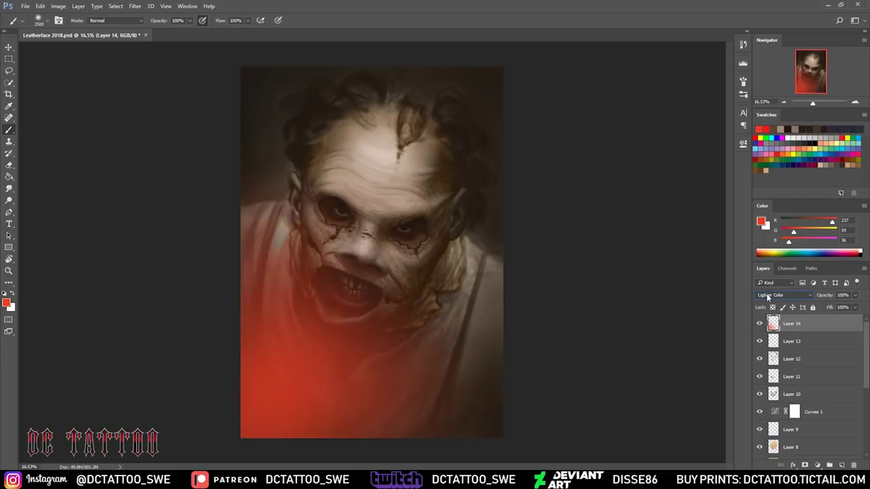
scroll(768, 297, down, 4)
scroll(768, 297, down, 4)
scroll(767, 297, down, 4)
scroll(768, 297, down, 1)
click(768, 298)
click(768, 414)
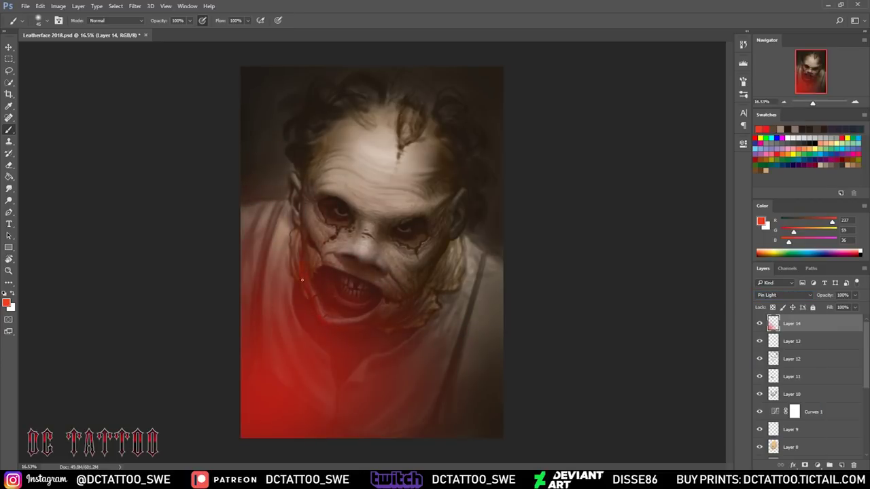
- Erase the red tint from the neck, left shirt edge, mouth and collar-to-jaw diagonal
drag(355, 258, 361, 263)
key(e)
mouse_move(296, 291)
mouse_down()
mouse_move(340, 381)
mouse_move(326, 345)
mouse_up()
mouse_move(260, 301)
mouse_down()
mouse_move(263, 359)
mouse_move(337, 421)
mouse_move(373, 436)
mouse_up()
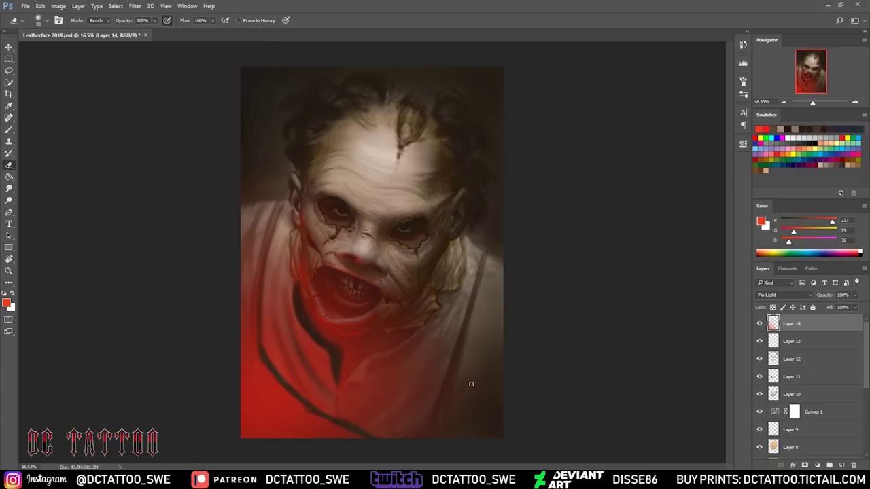
drag(327, 296, 346, 311)
key(bracketright)
key(bracketright)
key(bracketright)
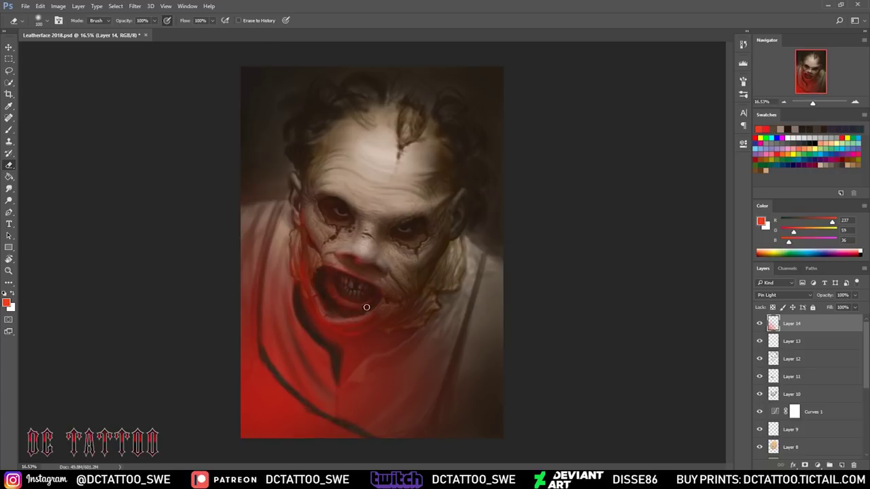
key(bracketleft)
key(bracketleft)
key(bracketleft)
drag(357, 370, 405, 336)
key(bracketright)
key(bracketright)
- Cycle the tint through other blend modes, hide it and return to Layer 13 with the Brush
key(shift+plus)
key(shift+plus)
key(shift+plus)
key(shift+plus)
key(shift+plus)
key(shift+plus)
key(shift+plus)
key(shift+plus)
key(shift+plus)
key(shift+plus)
key(shift+plus)
key(shift+plus)
key(shift+plus)
key(shift+plus)
key(shift+plus)
key(shift+plus)
key(shift+plus)
key(shift+plus)
key(shift+plus)
key(shift+plus)
key(shift+plus)
key(shift+plus)
key(shift+plus)
key(shift+plus)
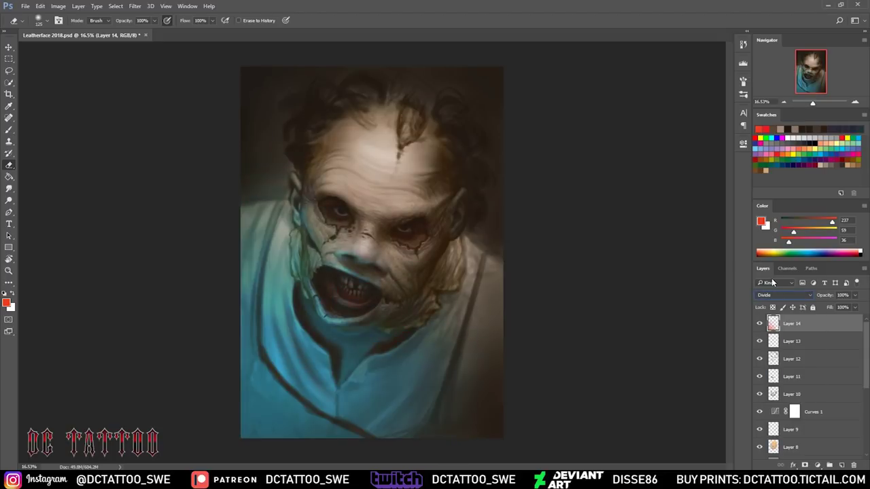
click(760, 323)
click(792, 341)
key(b)
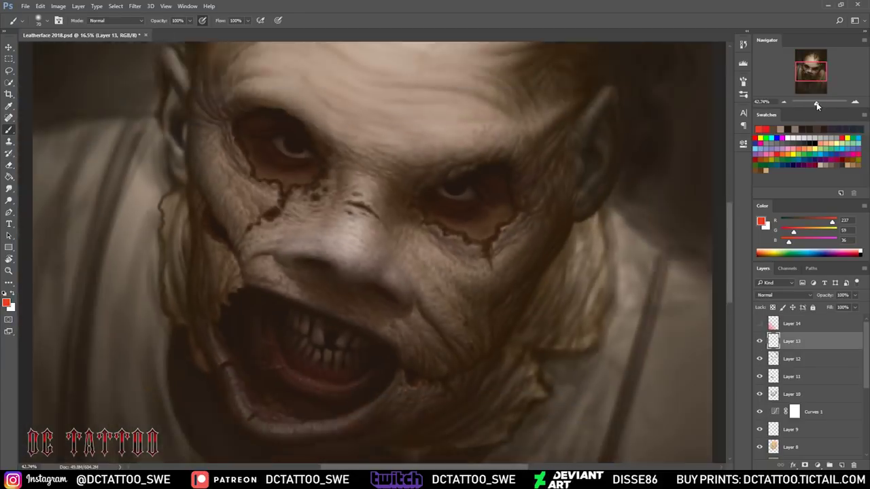
- Sample dark, warm and near-black browns around the eyes and reposition the view on the face
scroll(370, 202, up, 5)
alt+click(549, 281)
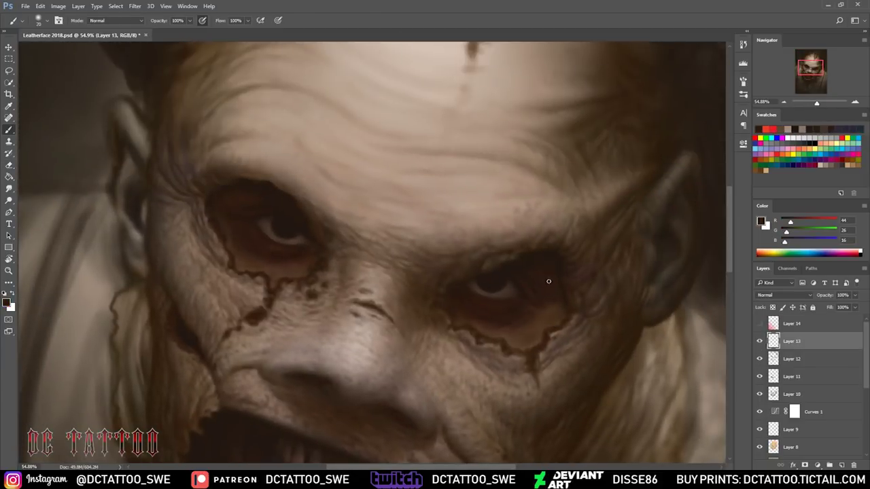
click(528, 120)
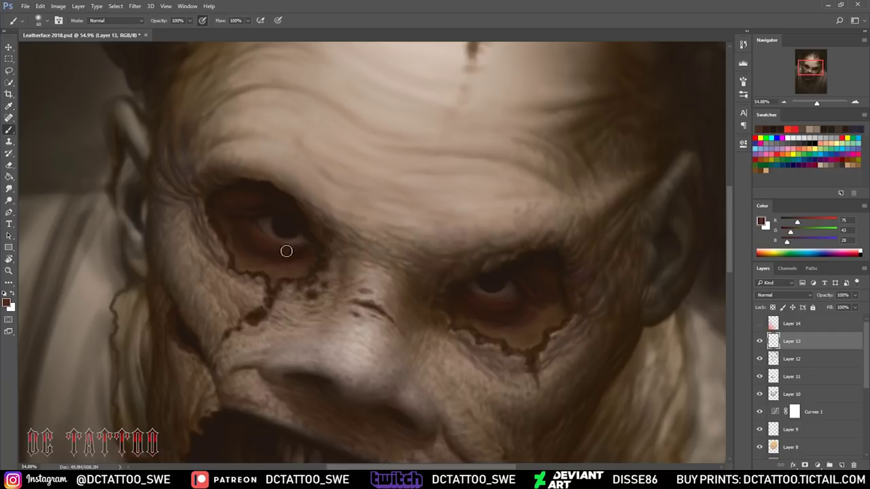
alt+click(249, 227)
alt+click(278, 257)
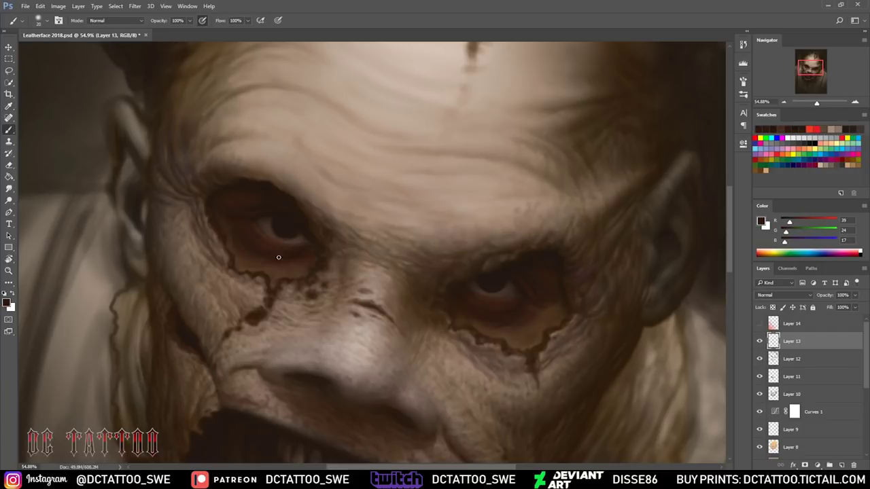
alt+click(525, 309)
key(bracketleft)
key(bracketleft)
key(bracketleft)
key(bracketleft)
key(bracketleft)
drag(460, 293, 425, 263)
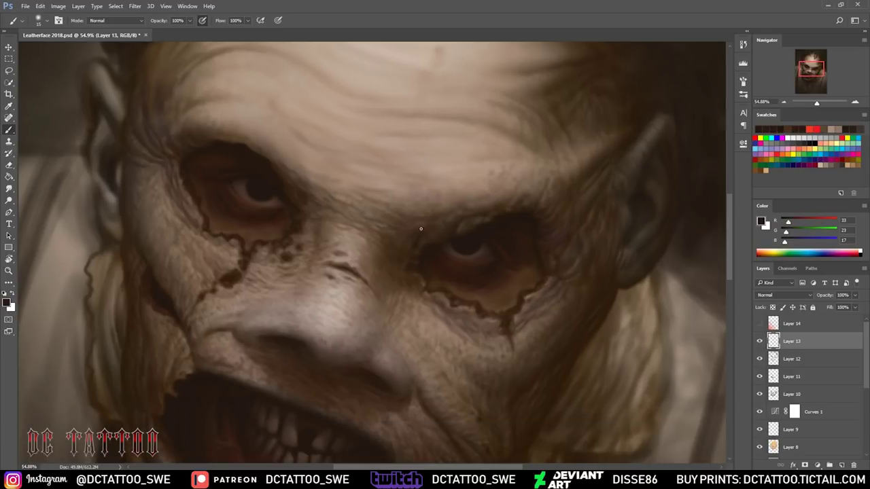
- Paint the lower lid under the left eye a pinker tone
key(bracketright)
alt+click(251, 234)
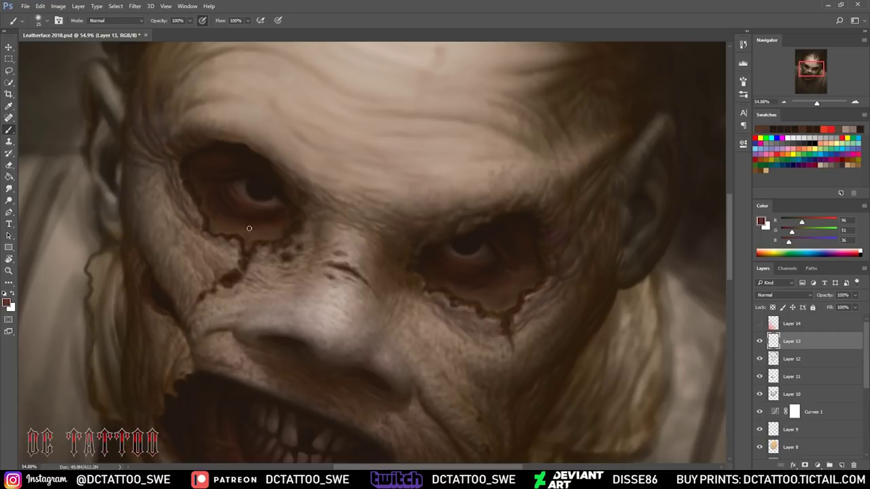
alt+click(512, 277)
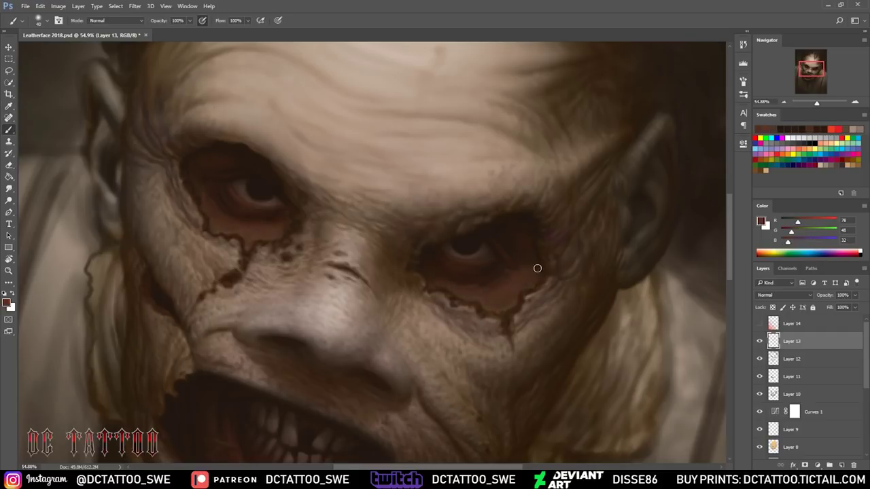
alt+click(490, 294)
alt+click(510, 274)
key(bracketleft)
key(bracketleft)
key(bracketleft)
drag(250, 211, 232, 215)
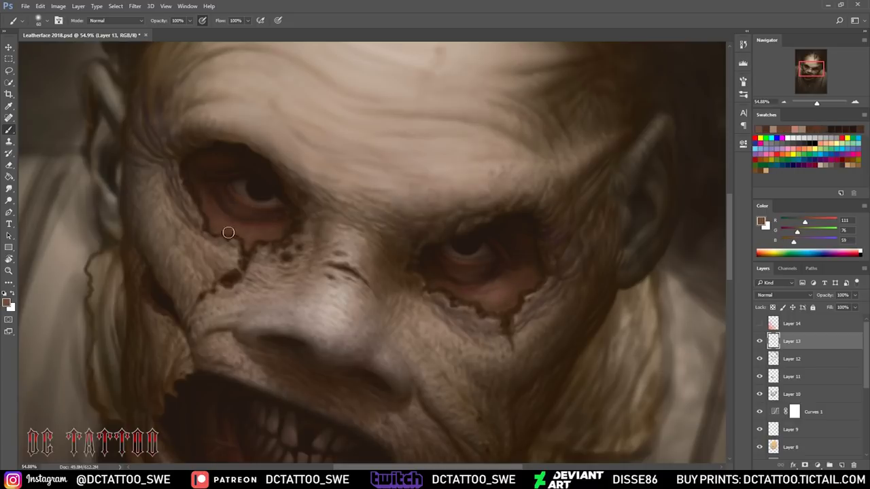
- Paint dark brown shadow strokes around and under the right eye with a size 15 brush
alt+click(503, 304)
mouse_move(529, 278)
mouse_down()
mouse_move(538, 247)
mouse_move(536, 261)
mouse_up()
alt+click(532, 270)
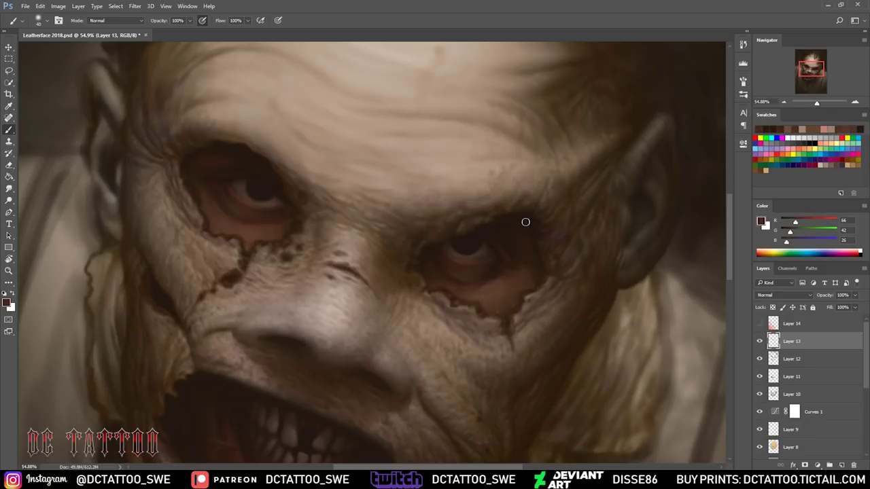
scroll(526, 223, left, 3)
key(bracketright)
key(bracketright)
key(bracketright)
alt+click(553, 236)
key(bracketleft)
key(bracketleft)
key(bracketleft)
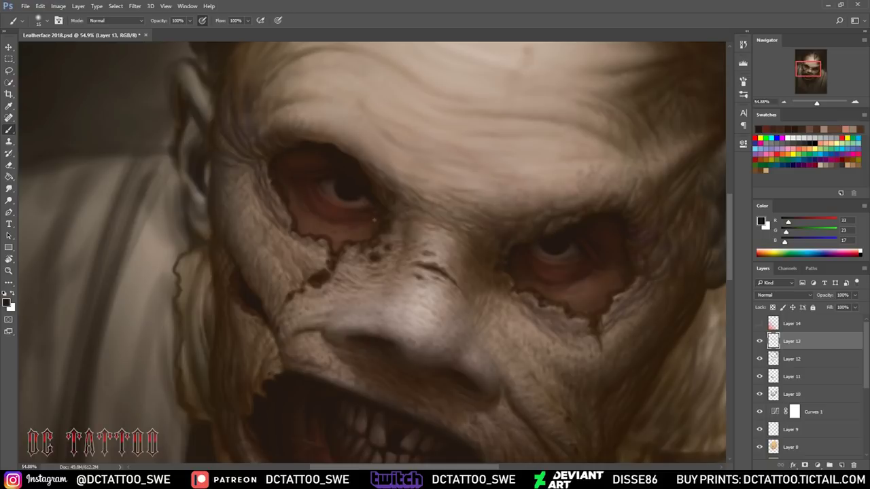
drag(566, 279, 568, 272)
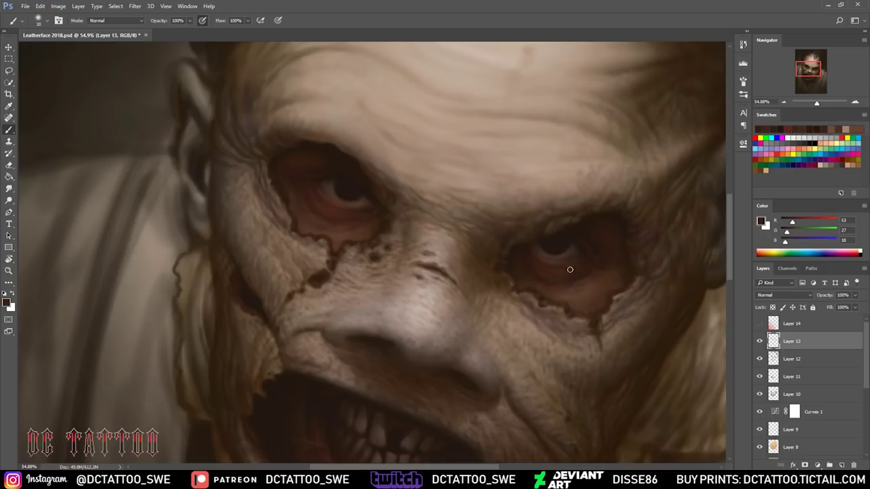
drag(577, 272, 545, 259)
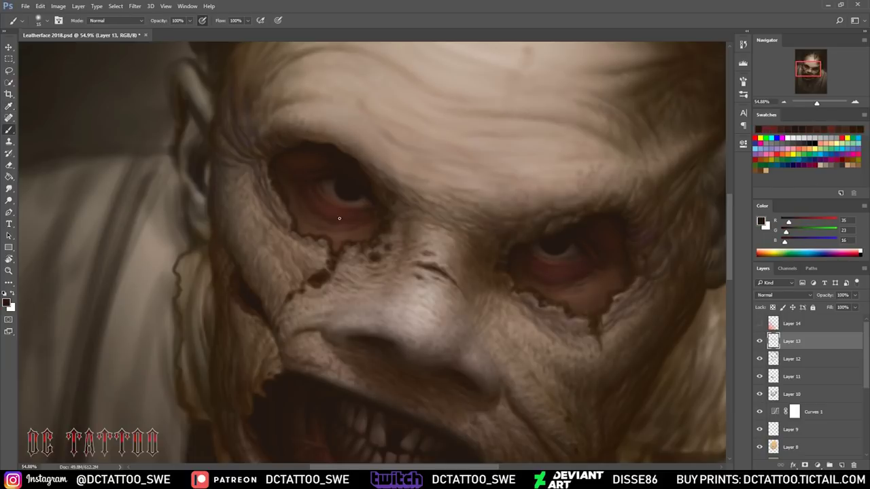
- Sample warmer browns, near-black and red from both eye sockets, resizing the brush to 15 and 10
alt+click(586, 262)
alt+click(548, 265)
alt+click(291, 173)
key(bracketleft)
alt+click(584, 249)
key(bracketright)
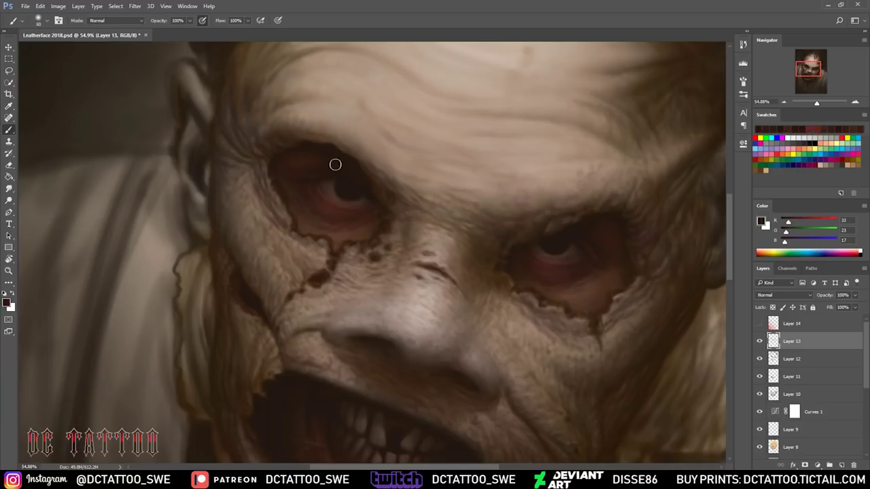
key(bracketleft)
key(bracketleft)
key(bracketleft)
alt+click(354, 199)
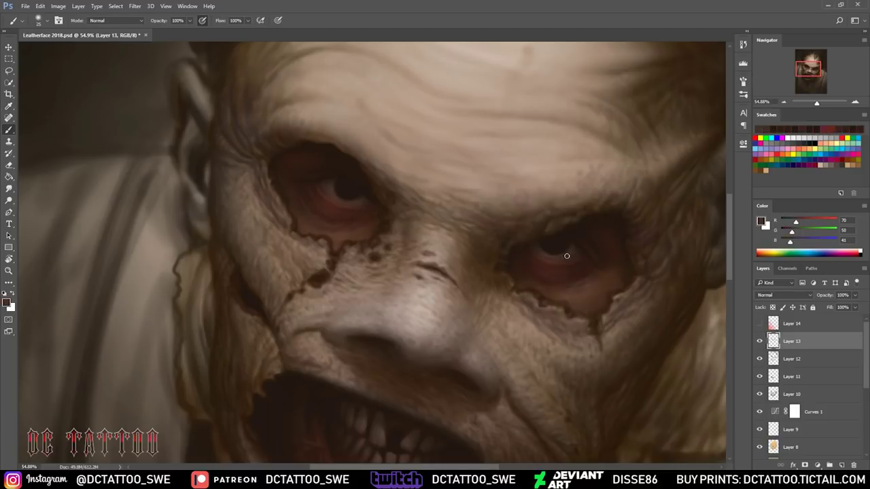
alt+click(562, 213)
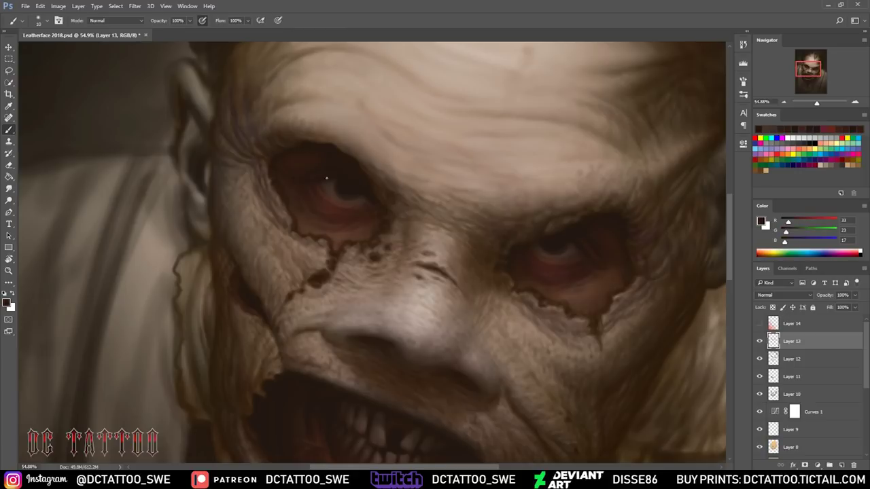
alt+click(603, 270)
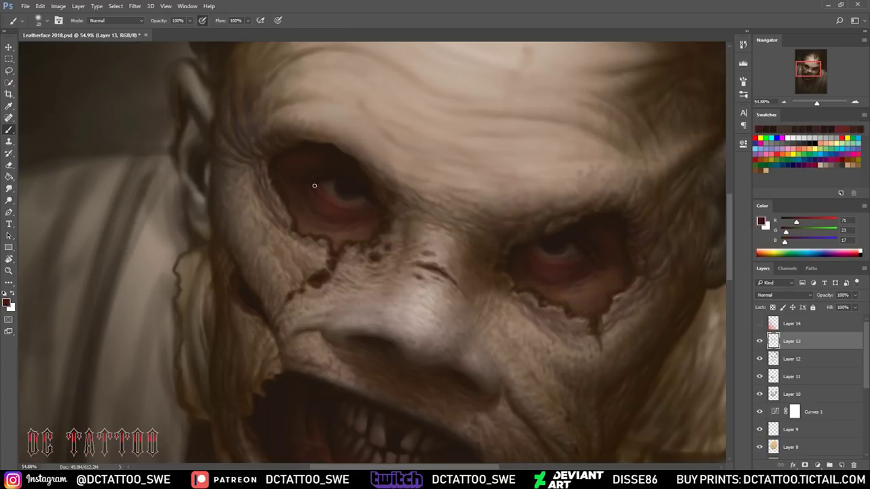
- Sample darker red-browns and a light temple skin tone near the eyes, adjusting brush size
key(bracketright)
key(bracketright)
key(bracketright)
key(bracketright)
alt+click(585, 304)
key(bracketleft)
alt+click(299, 203)
key(bracketleft)
key(bracketleft)
key(bracketleft)
key(bracketright)
key(bracketright)
alt+click(271, 161)
alt+click(269, 121)
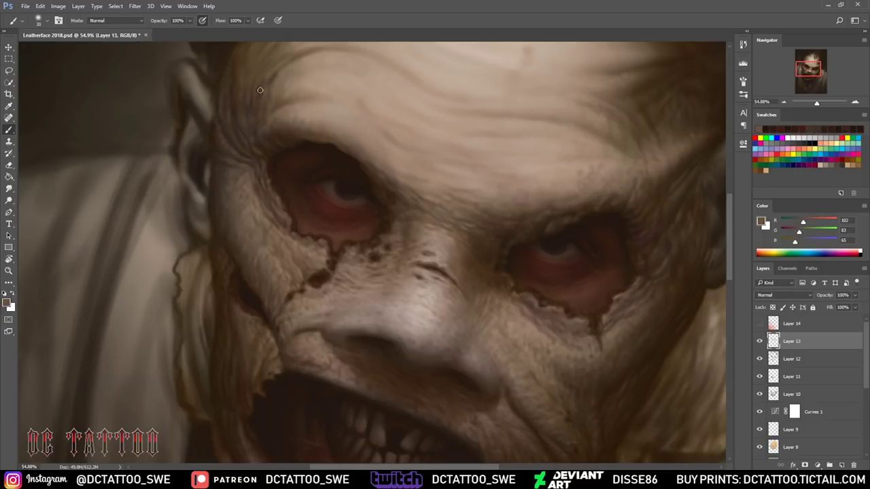
alt+click(586, 272)
- Add a new layer and sample the dark red under the eye and mid browns
key(ctrl+shift+alt+n)
key(bracketleft)
key(bracketleft)
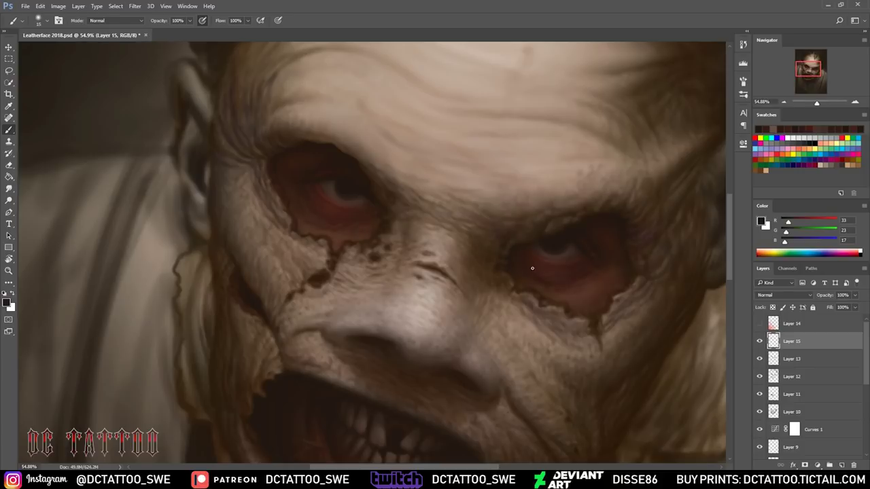
alt+click(375, 216)
key(bracketleft)
key(bracketleft)
key(bracketleft)
alt+click(542, 287)
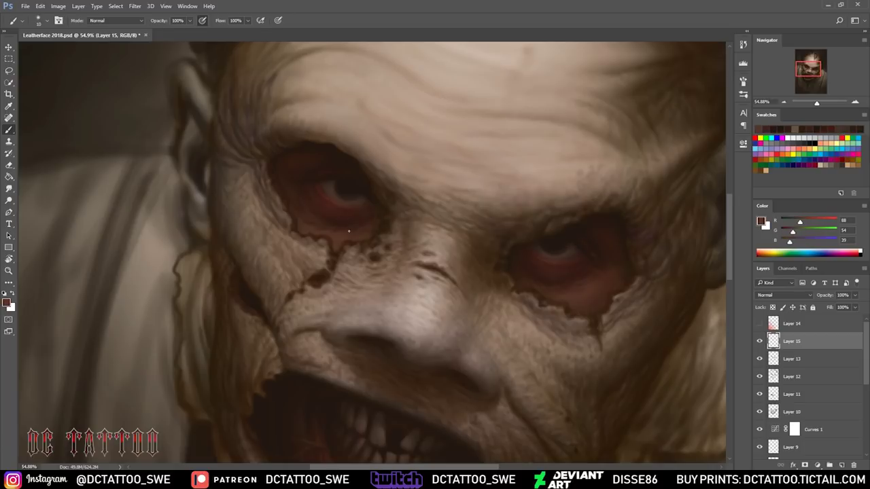
alt+click(570, 235)
key(bracketleft)
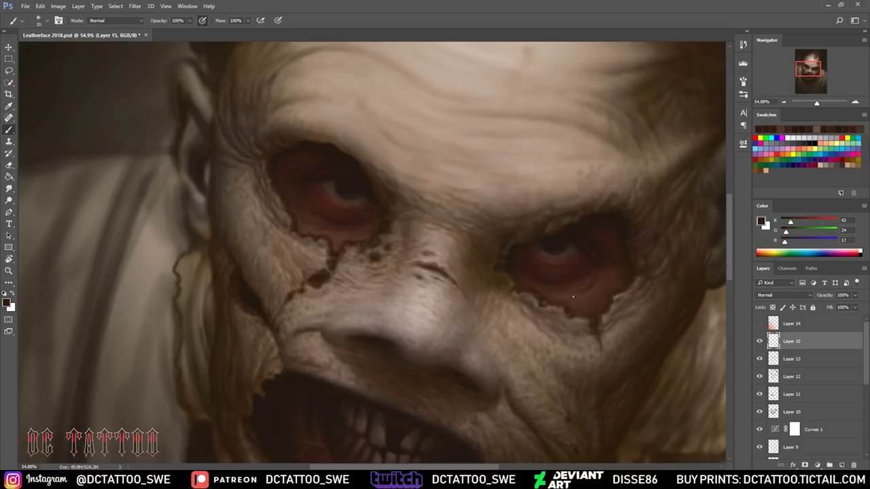
- Sample mid and darker red-browns with the brush sized between 45 and 20
key(bracketright)
key(bracketright)
key(bracketright)
alt+click(584, 284)
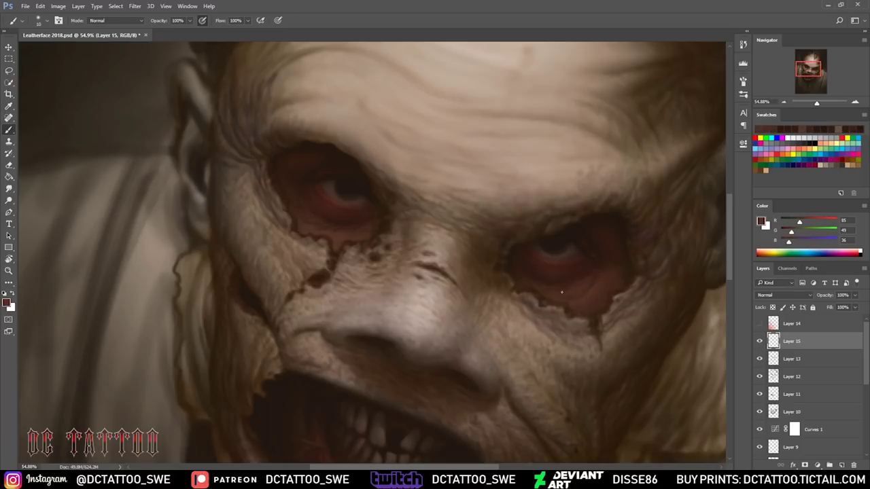
alt+click(554, 299)
key(bracketright)
key(bracketright)
key(bracketright)
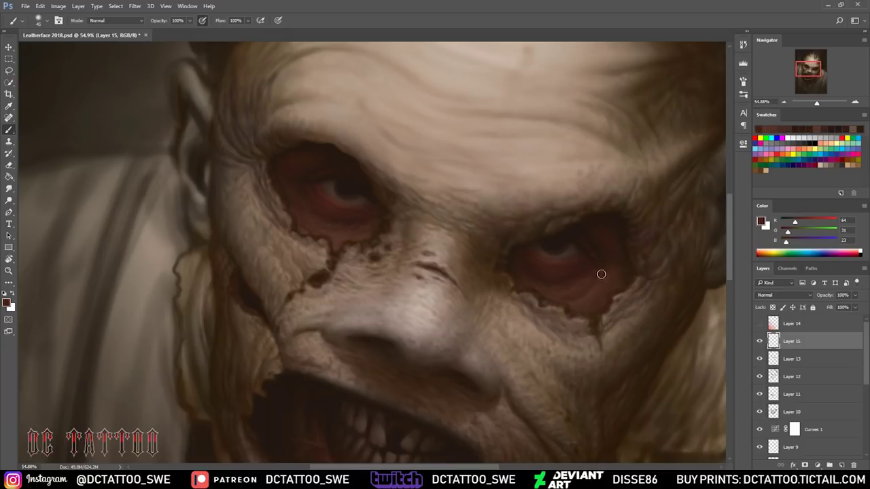
alt+click(317, 236)
key(bracketright)
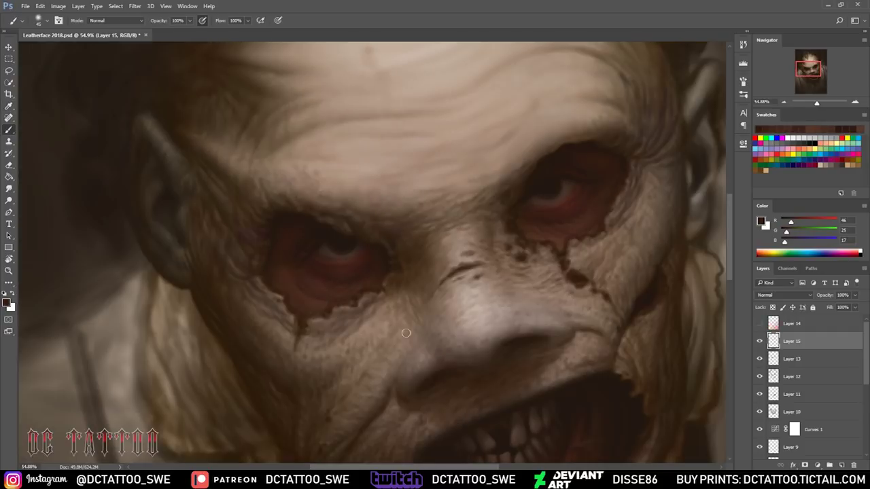
- Flip the canvas horizontally to check proportions and sample red-browns from the eyes
key(ctrl+alt+h)
alt+click(367, 274)
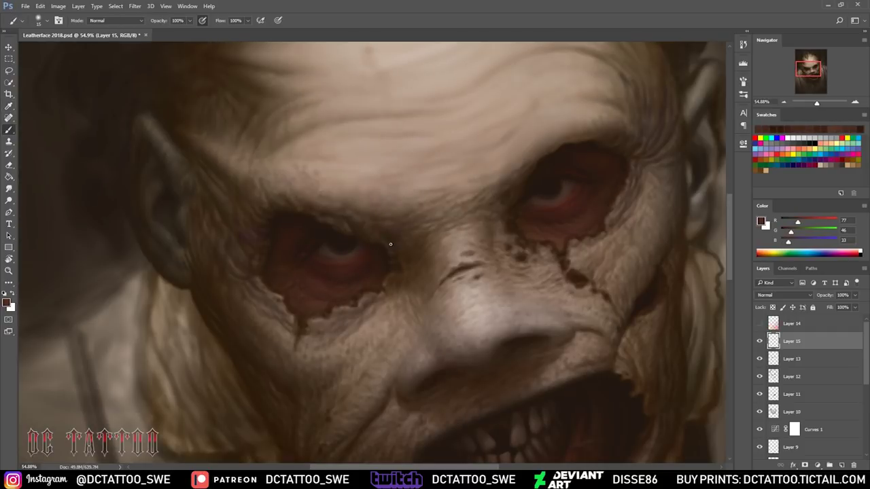
alt+click(607, 173)
key(bracketright)
key(bracketright)
key(bracketright)
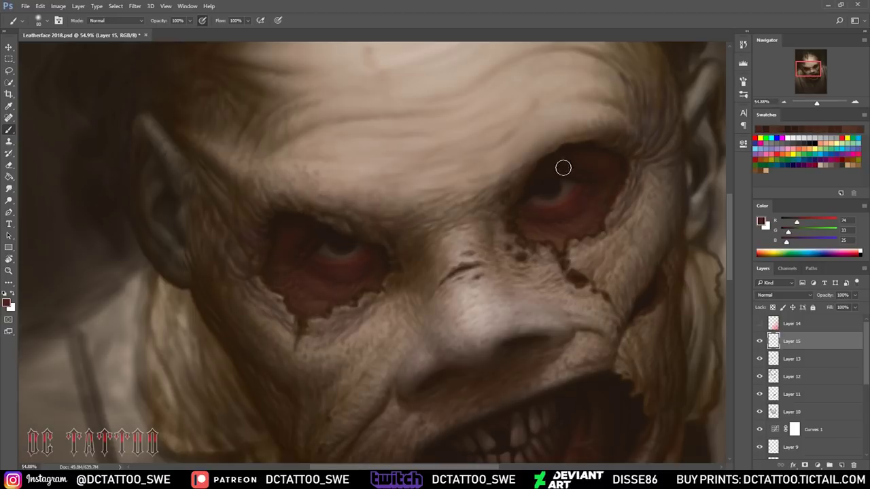
key(bracketleft)
key(bracketleft)
key(bracketleft)
alt+click(557, 206)
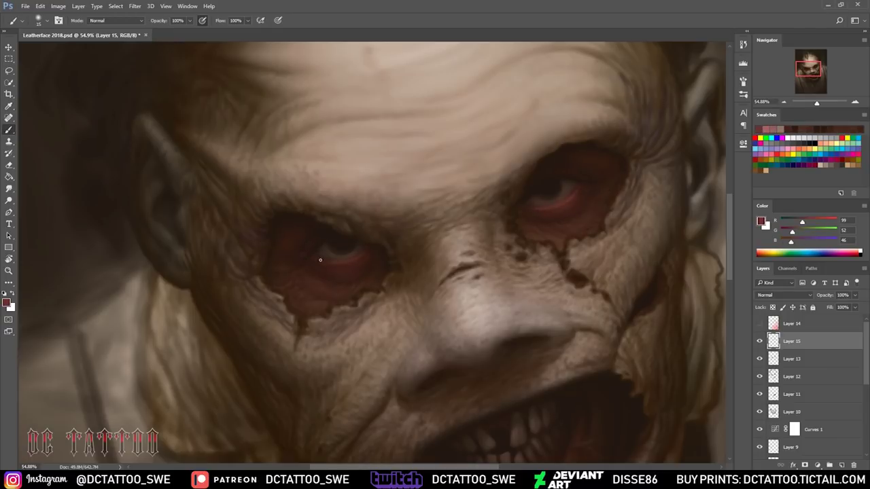
key(bracketright)
key(bracketright)
key(bracketright)
- Add Layer 16, choose a stronger red and dark browns, then paint green onto the right iris
key(ctrl+shift+alt+n)
key(bracketleft)
key(bracketleft)
alt+click(368, 249)
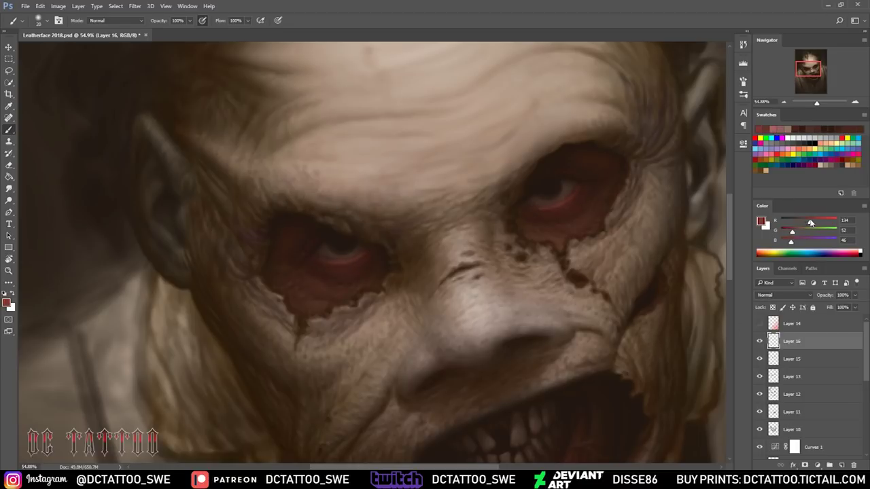
alt+click(580, 200)
key(bracketleft)
key(bracketleft)
key(bracketleft)
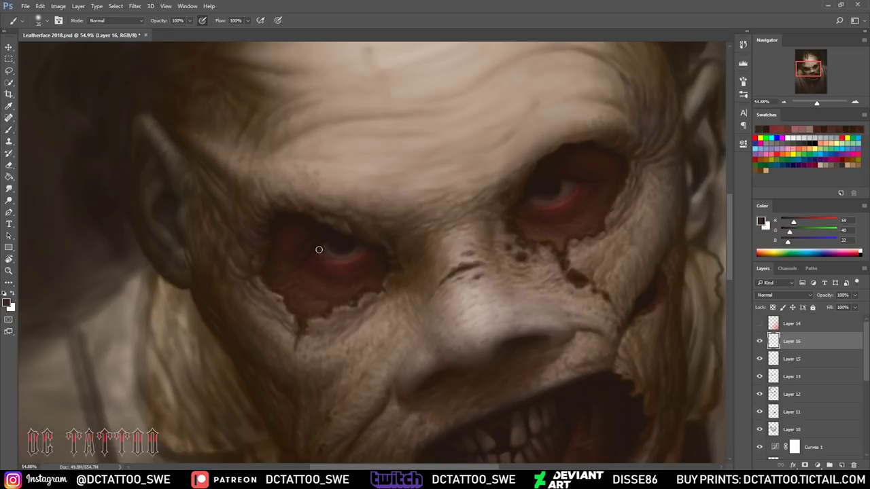
alt+click(335, 260)
alt+click(578, 196)
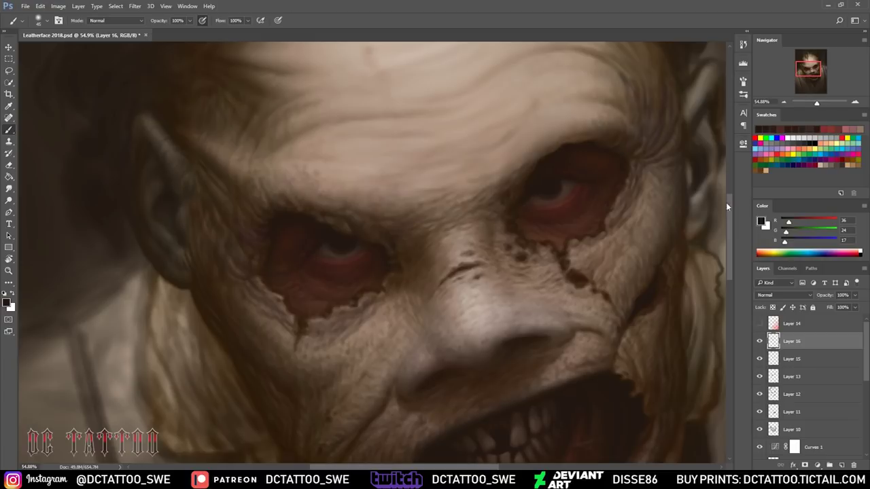
click(782, 255)
drag(817, 103, 818, 102)
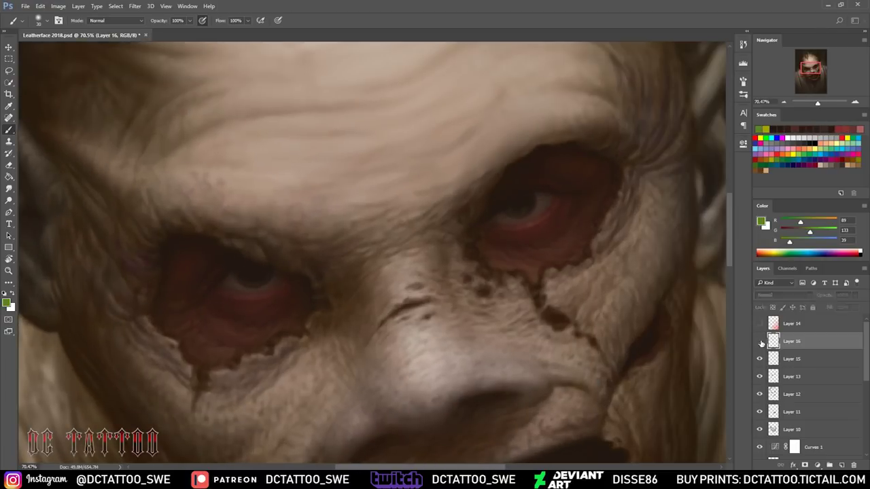
- Paint bright green irises on both eyes on a new layer set to Color Dodge
key(ctrl+shift+alt+n)
drag(510, 210, 526, 204)
mouse_move(244, 273)
mouse_down()
mouse_move(257, 272)
mouse_move(250, 279)
mouse_move(265, 266)
mouse_up()
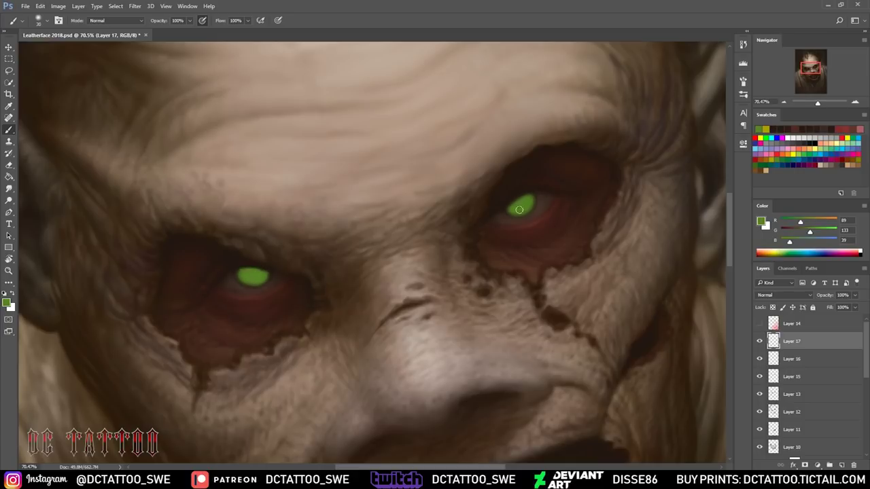
click(782, 295)
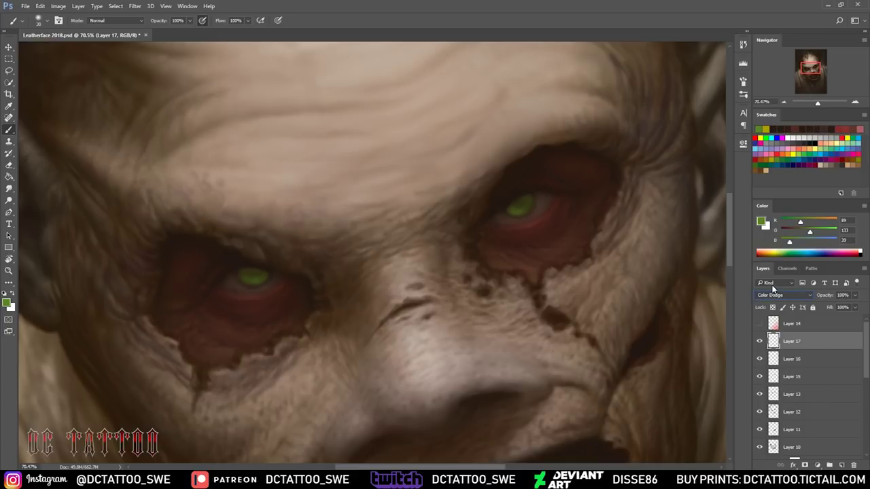
- Lock the iris layer, add a new layer above it, zoom on the eyes and choose salmon red
key(ctrl+shift+alt+n)
drag(811, 67, 811, 66)
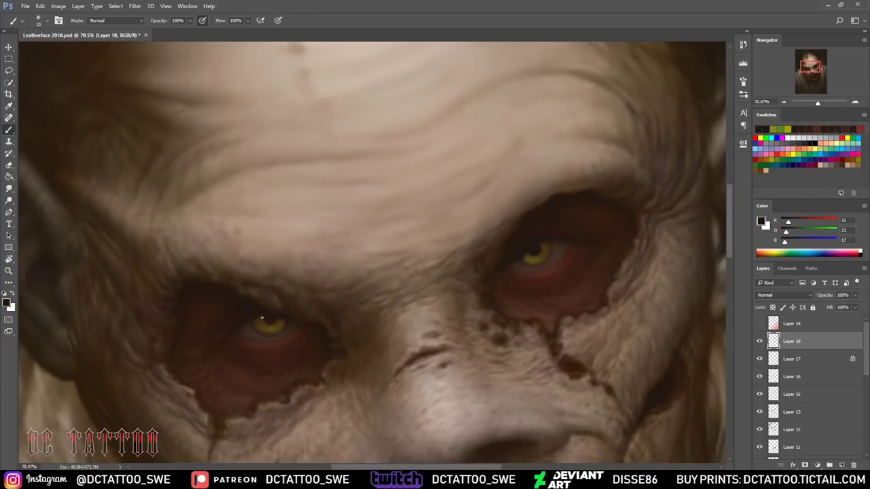
key([)
key([)
key(])
key(])
key(])
drag(819, 103, 819, 104)
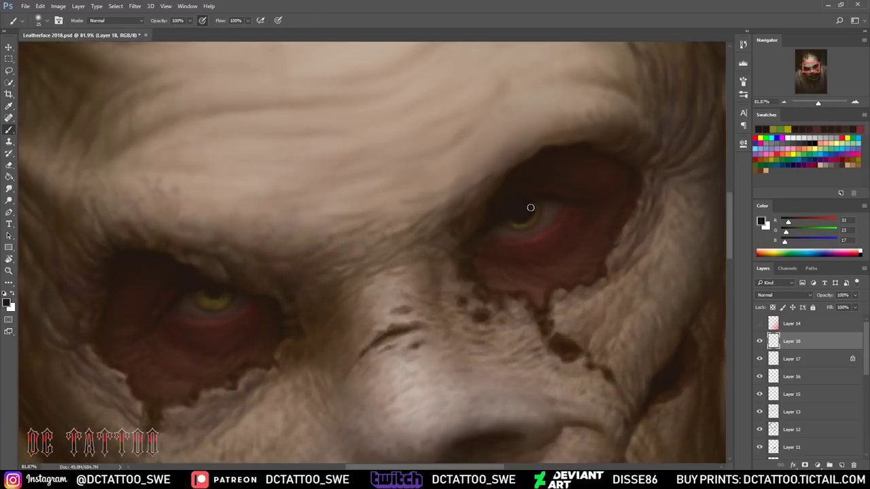
key(e)
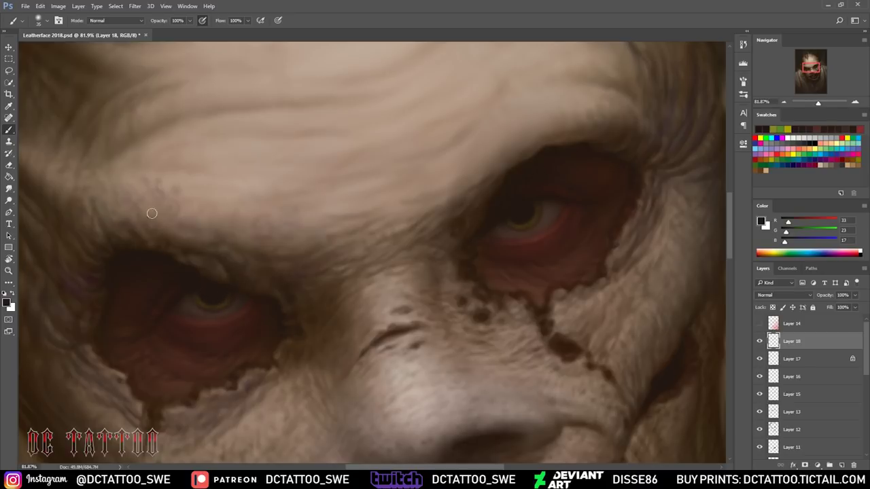
key(b)
click(766, 160)
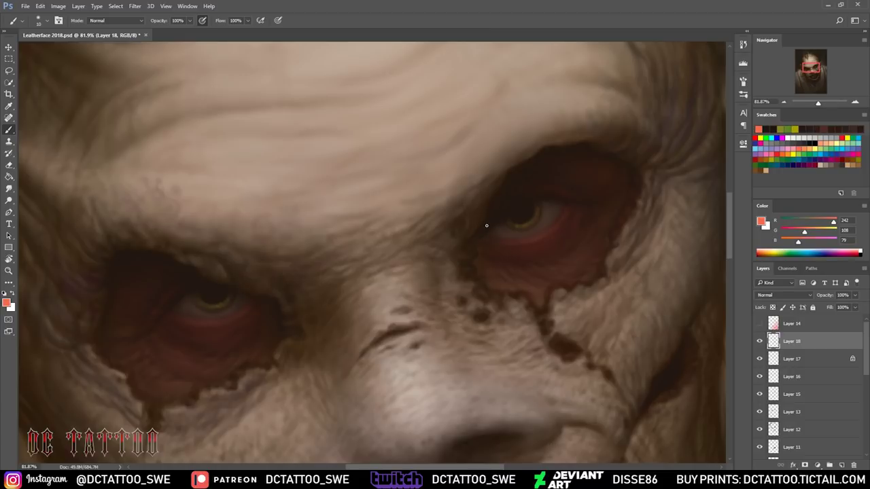
- Add a new layer and sample dark socket browns with an enlarged brush
alt+click(553, 200)
key(ctrl+shift+alt+n)
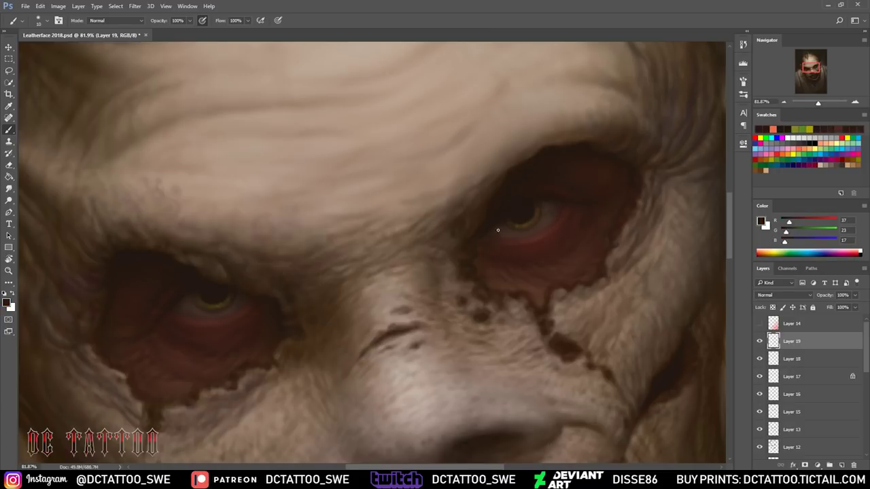
alt+click(538, 212)
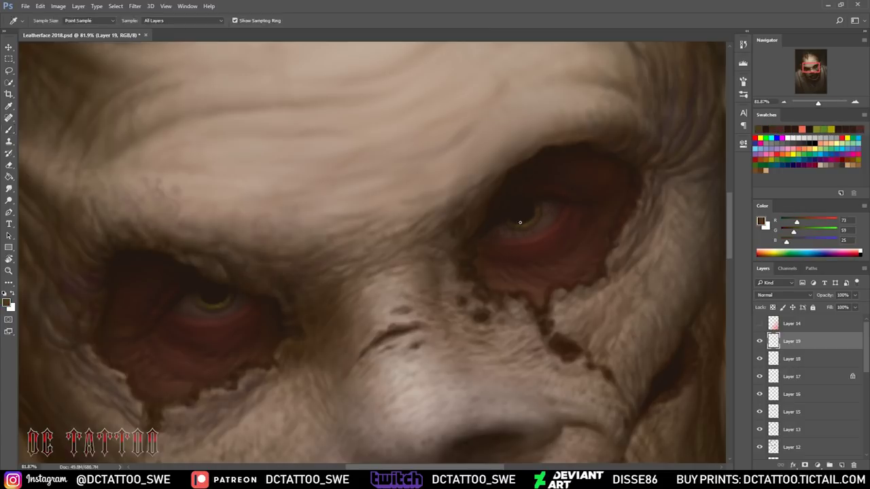
alt+click(534, 197)
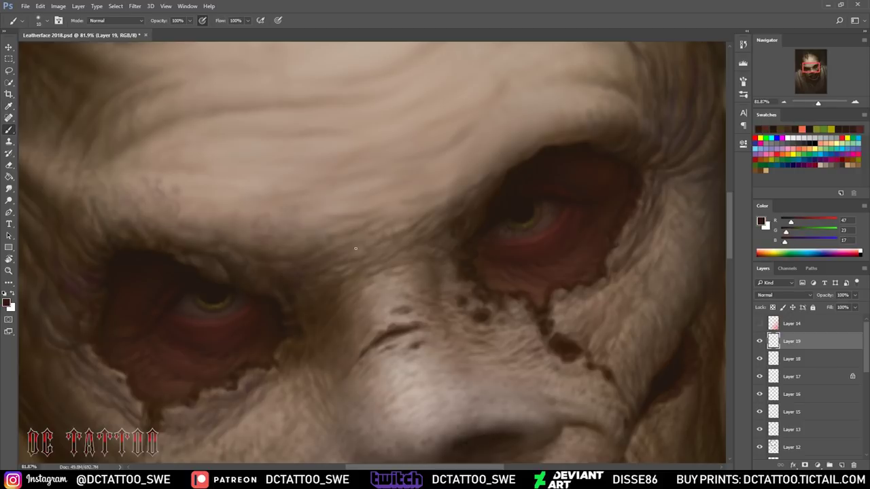
alt+click(175, 309)
key(bracketright)
alt+click(183, 326)
- Paint the dark crack spot below the eye in deep and reddish browns
alt+click(587, 185)
alt+click(189, 324)
alt+click(572, 216)
alt+click(242, 367)
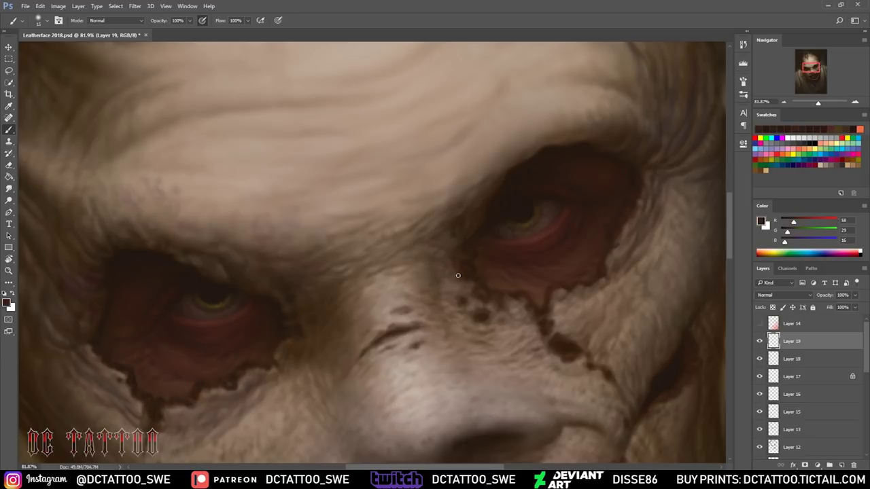
alt+click(521, 208)
drag(562, 340, 573, 342)
- Fit the whole face on screen and add Layer 20 for further painting
drag(818, 102, 815, 103)
key(ctrl+1)
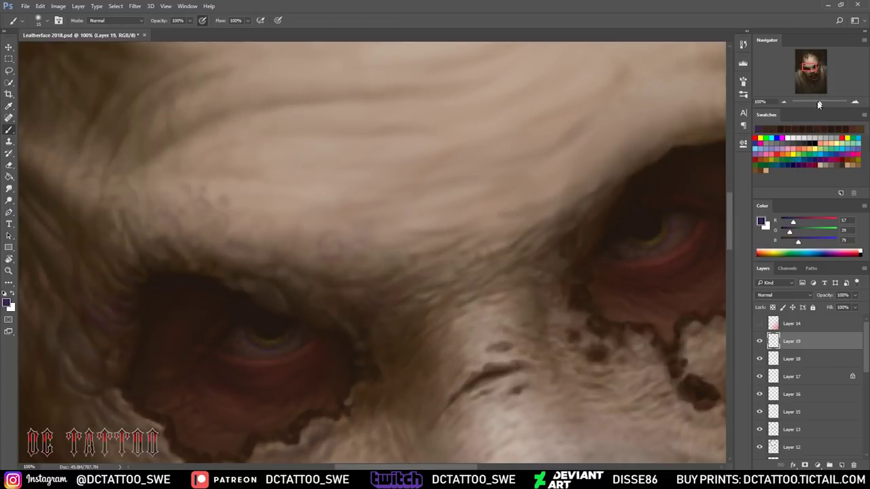
key(ctrl+0)
key(ctrl+shift+alt+n)
scroll(485, 249, up, 3)
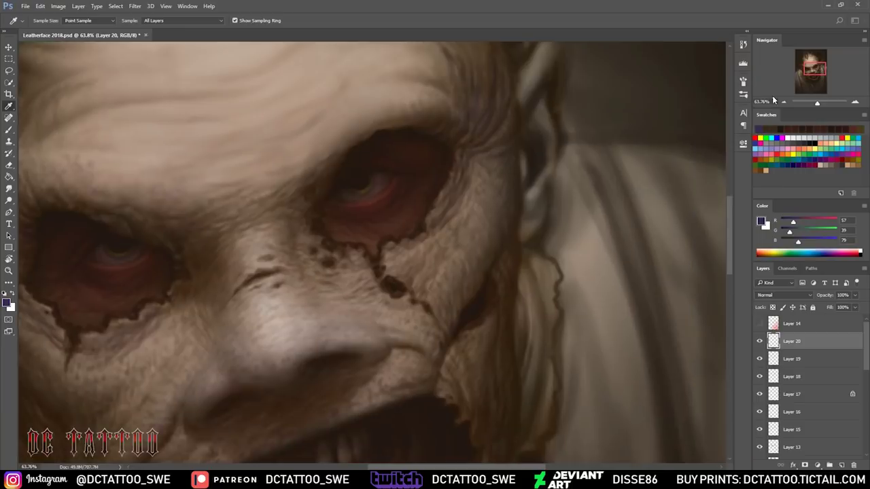
- Paint a dark stroke and a lighter stroke along the top of the ear
scroll(484, 248, up, 2)
drag(555, 154, 579, 107)
key(bracketleft)
alt+click(560, 129)
alt+click(586, 151)
key(bracketleft)
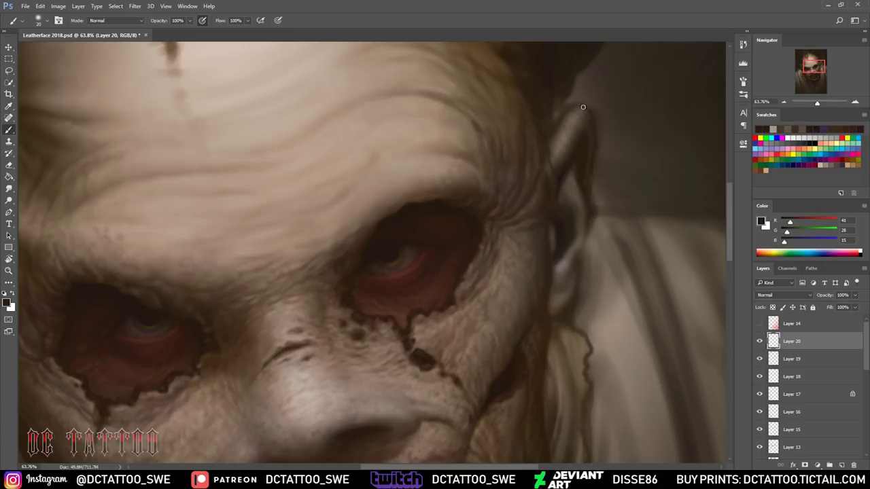
alt+click(569, 190)
key(bracketleft)
key(bracketright)
alt+click(537, 159)
- Darken the middle ear edge and add a light beige highlight along it
alt+scroll(537, 204, down, 2)
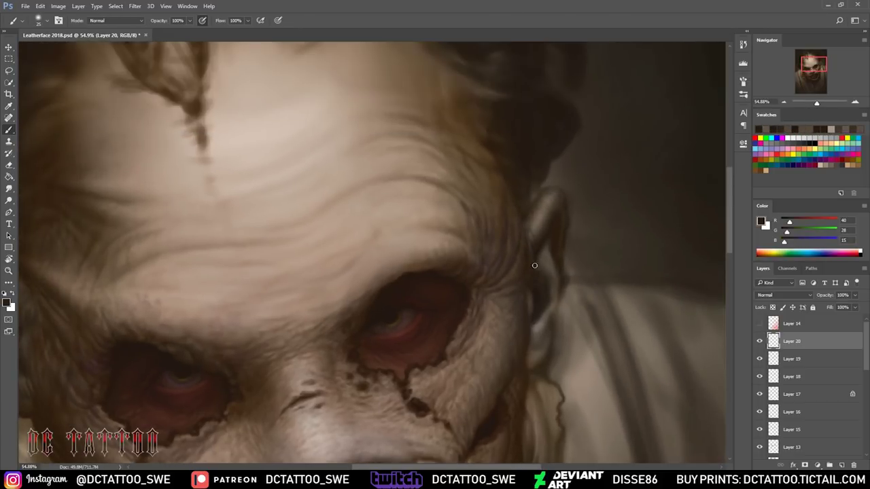
drag(540, 272, 550, 302)
alt+click(548, 201)
drag(541, 259, 556, 309)
alt+click(394, 315)
drag(559, 279, 535, 360)
- Add small dark strokes on the lower ear, resampling dark, light and greyish browns
alt+click(559, 306)
alt+click(546, 347)
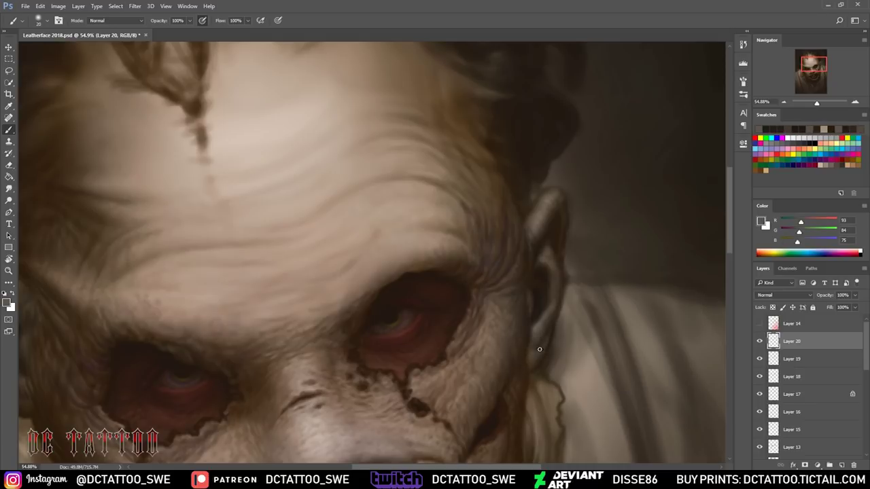
alt+click(548, 319)
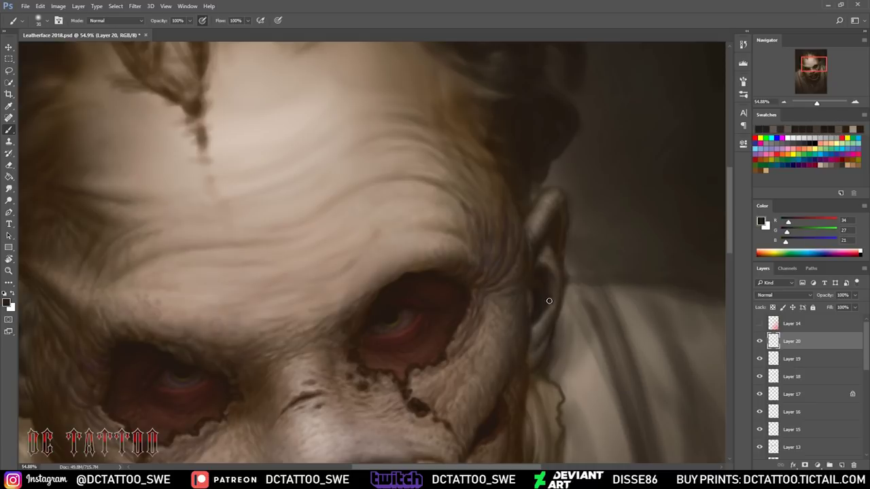
alt+click(563, 195)
alt+click(550, 240)
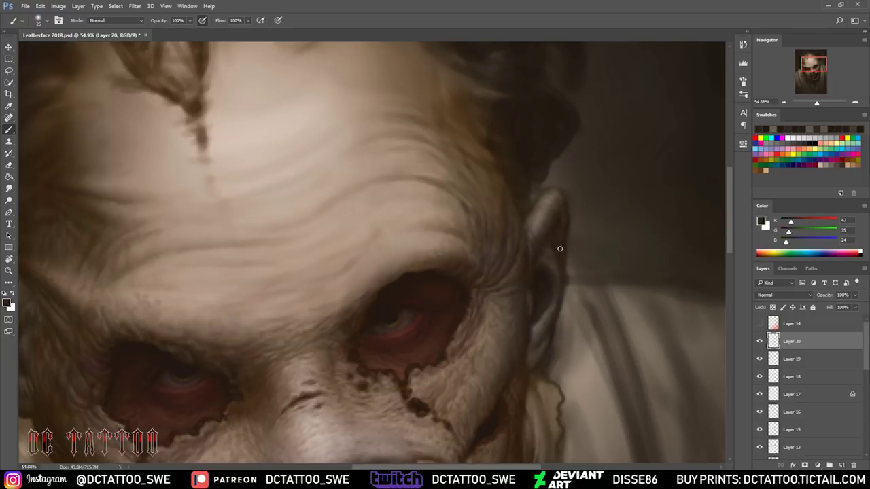
alt+click(540, 325)
alt+click(559, 177)
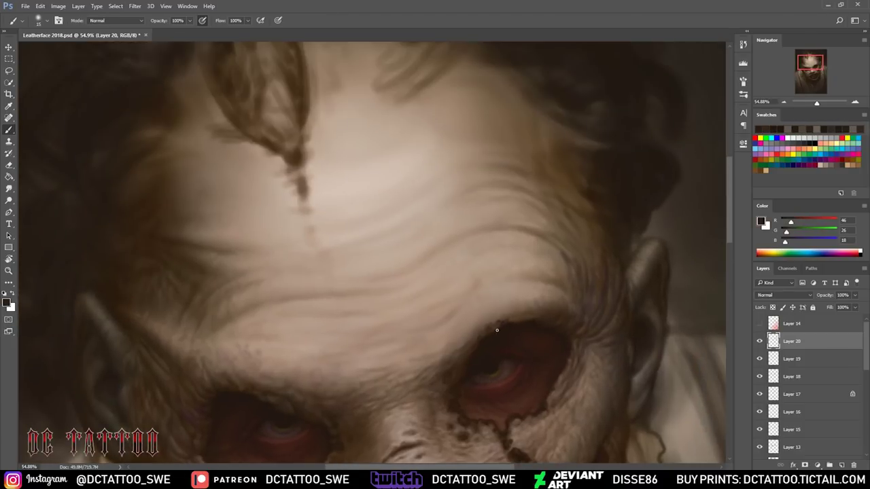
- Paint a dark line along the right eye's upper eyelid, sampling skin and brown tones
drag(509, 320, 537, 317)
key(bracketright)
alt+click(538, 304)
key(bracketleft)
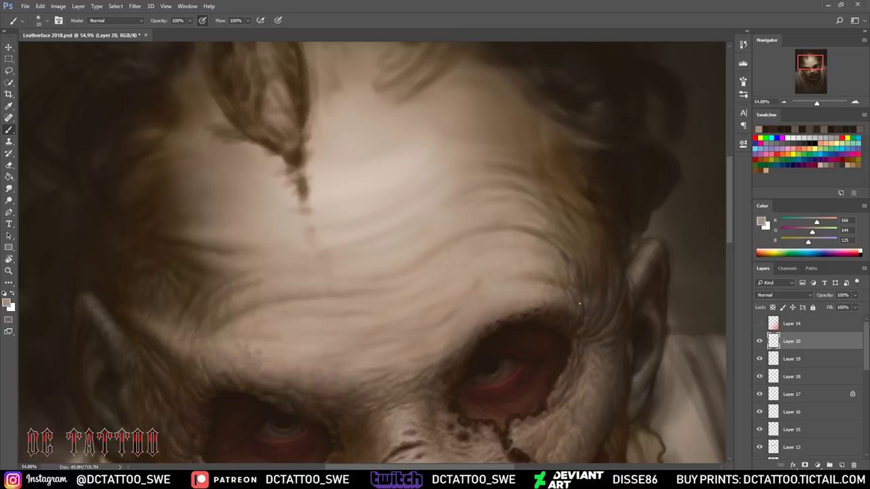
alt+click(564, 262)
key(bracketright)
alt+click(581, 267)
alt+click(537, 270)
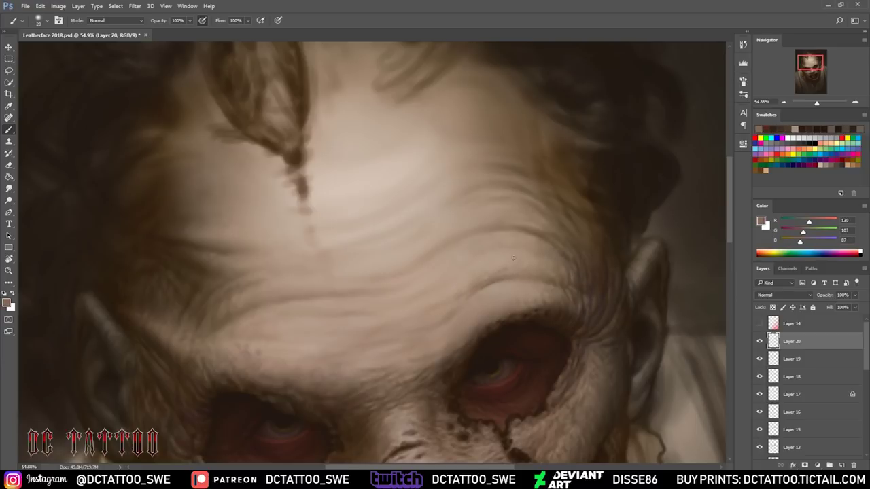
alt+click(549, 262)
- Bring the brow and both eyes into view and brush over wrinkles in tans and browns
drag(431, 348, 498, 287)
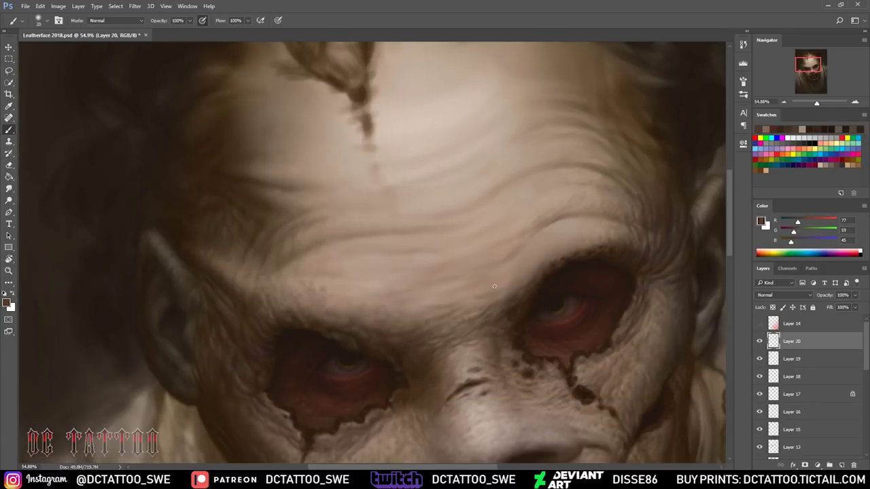
alt+click(529, 267)
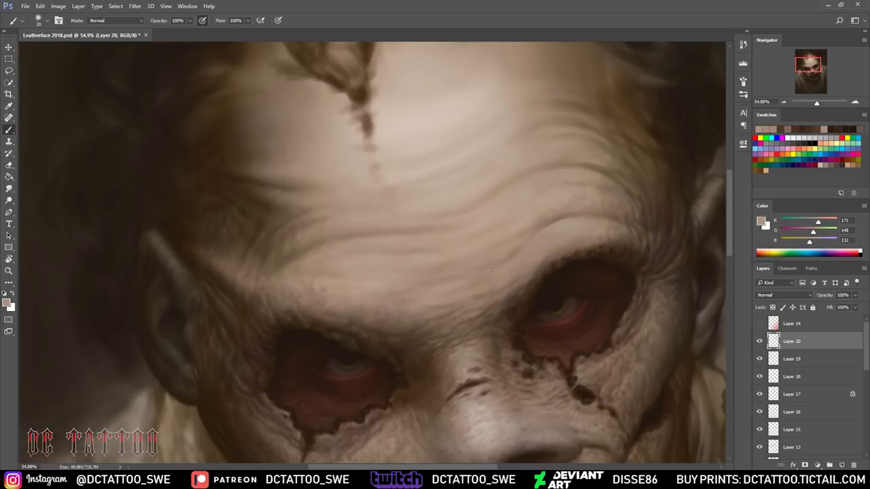
alt+click(539, 258)
alt+click(607, 245)
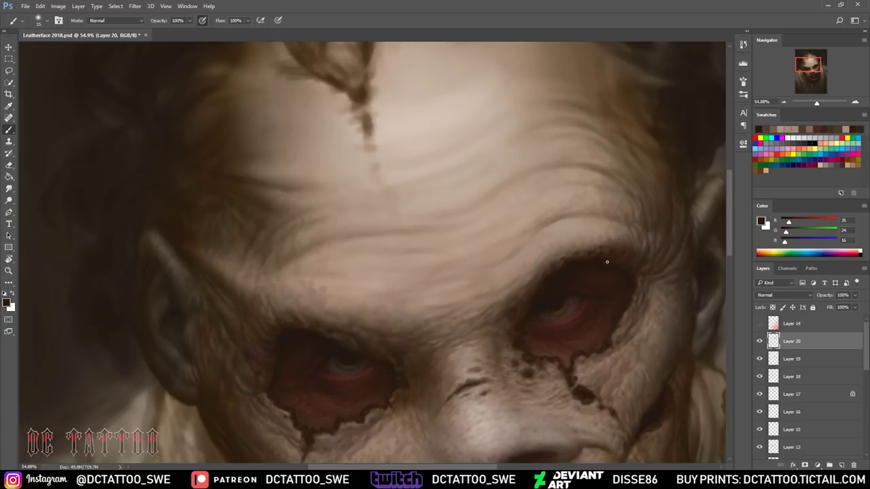
alt+click(560, 251)
alt+click(495, 257)
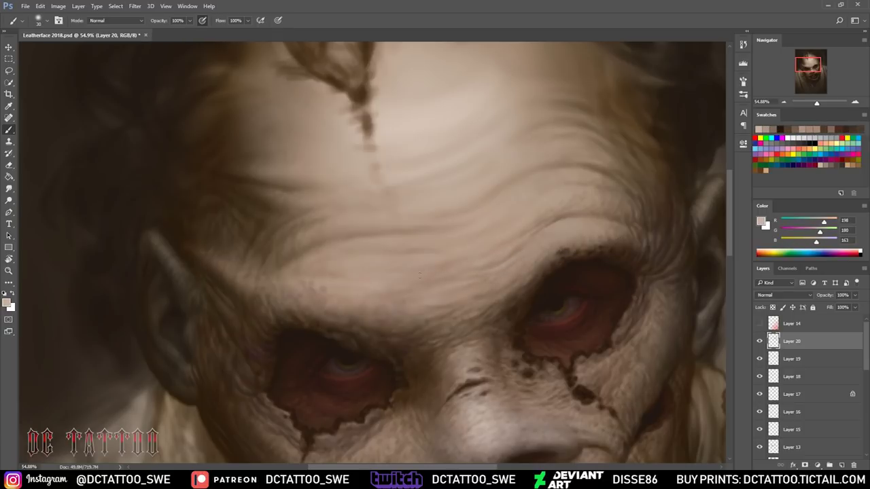
alt+click(565, 208)
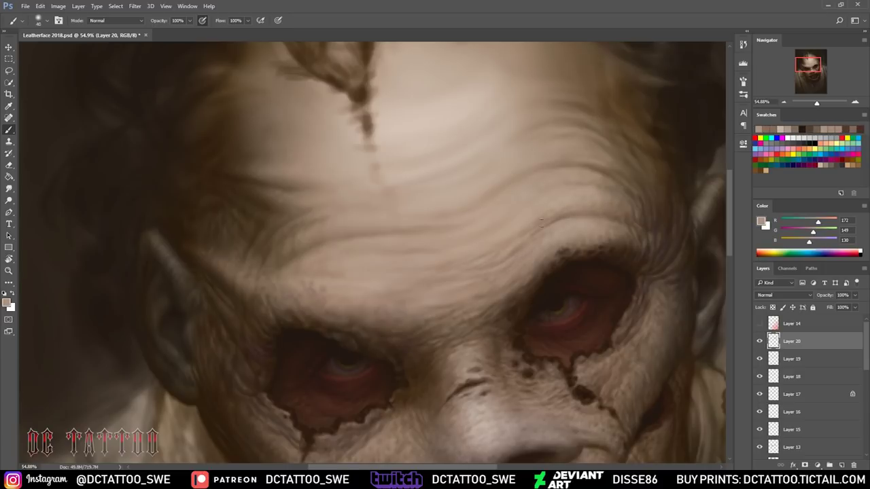
- Rework the forehead wrinkle ridges with light tans and a dark brow-crease brown
alt+click(306, 287)
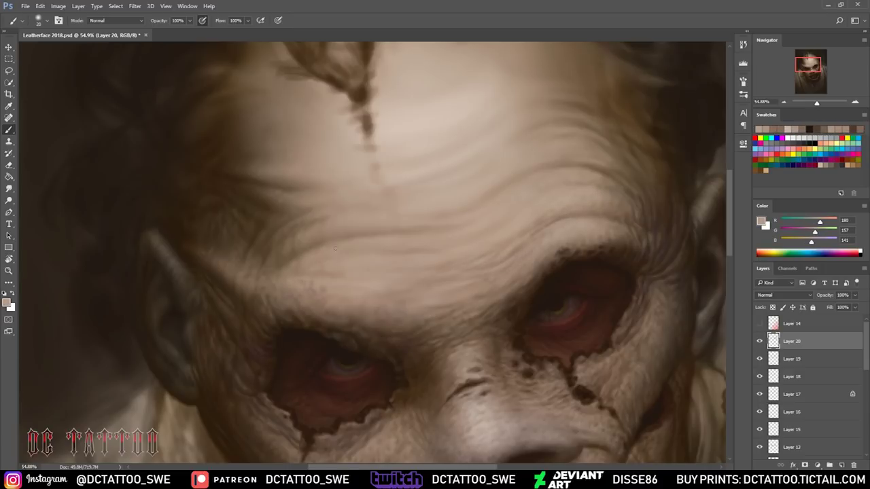
alt+click(313, 274)
alt+click(565, 212)
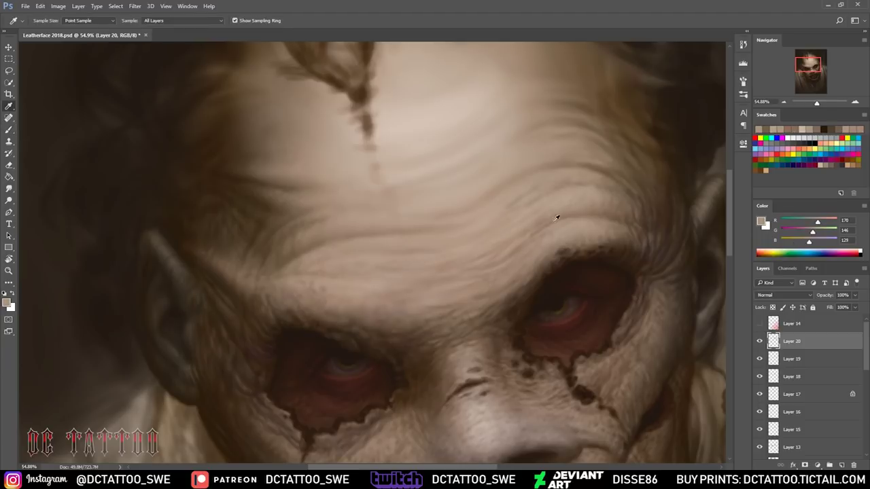
alt+click(576, 172)
alt+click(493, 202)
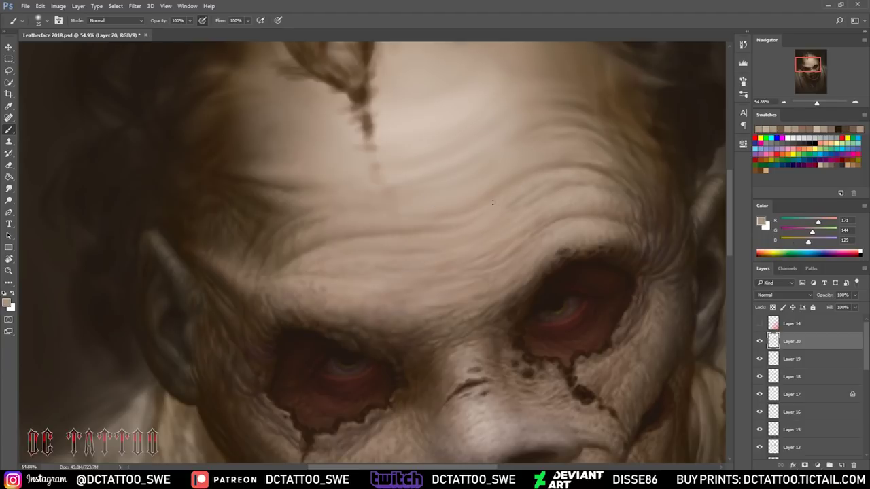
alt+click(505, 213)
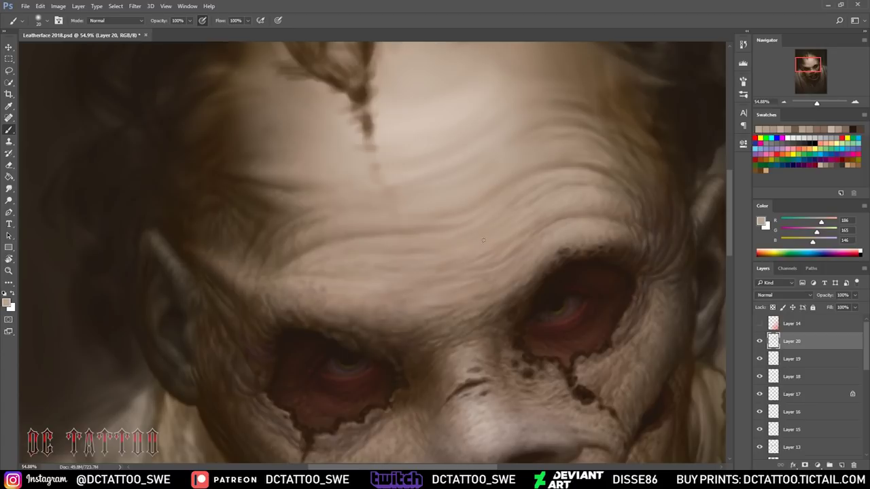
alt+click(583, 225)
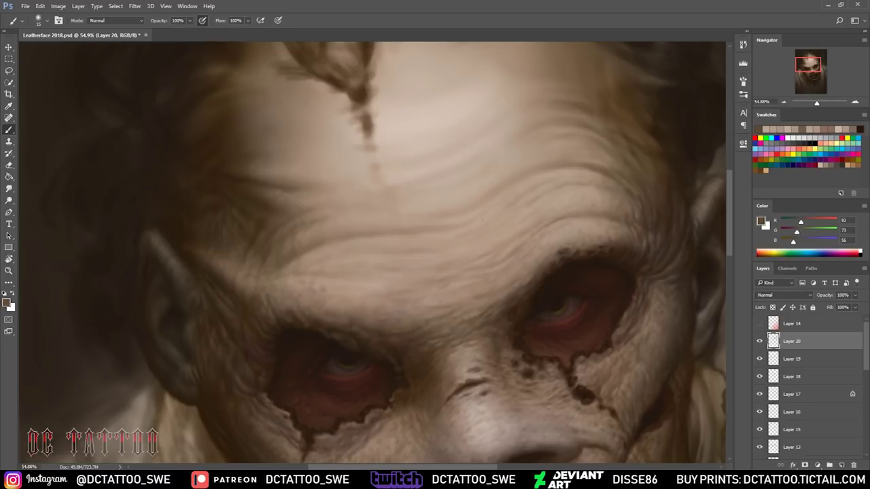
- With an enlarged brush, shade the forehead wrinkles using sampled light tan and dark brown tones
key(bracketright)
alt+click(342, 273)
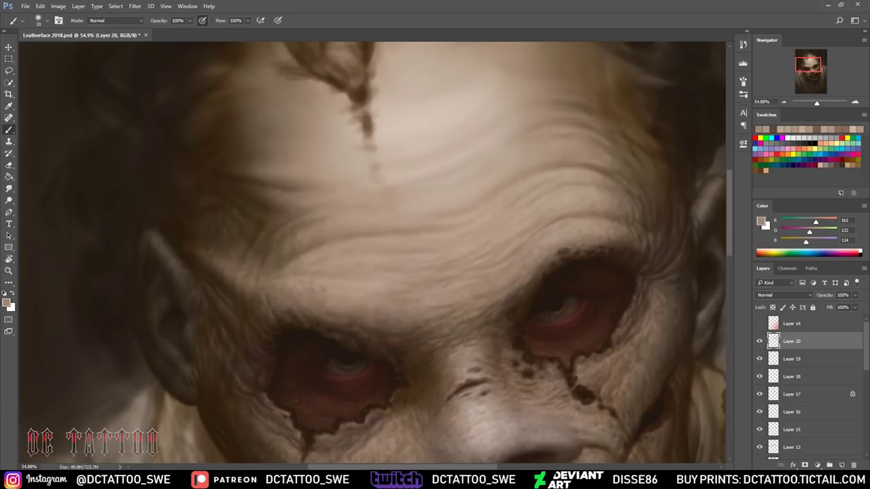
alt+click(291, 310)
alt+click(280, 265)
alt+click(317, 241)
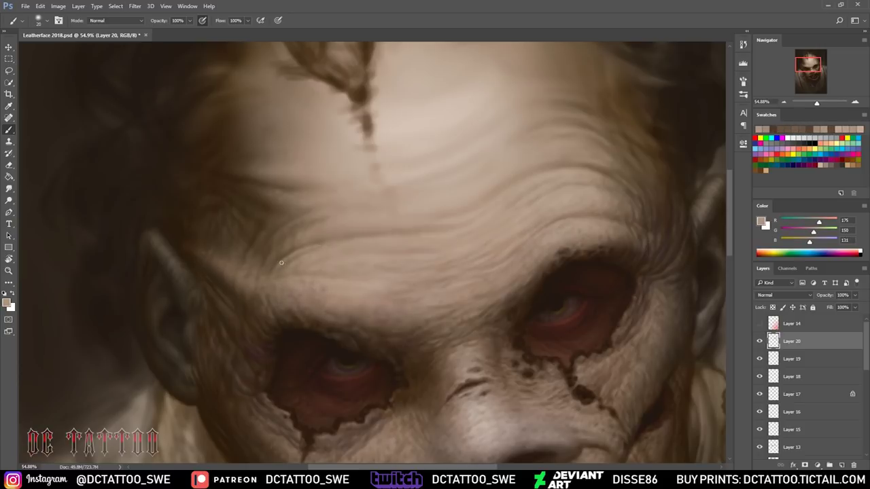
alt+click(426, 237)
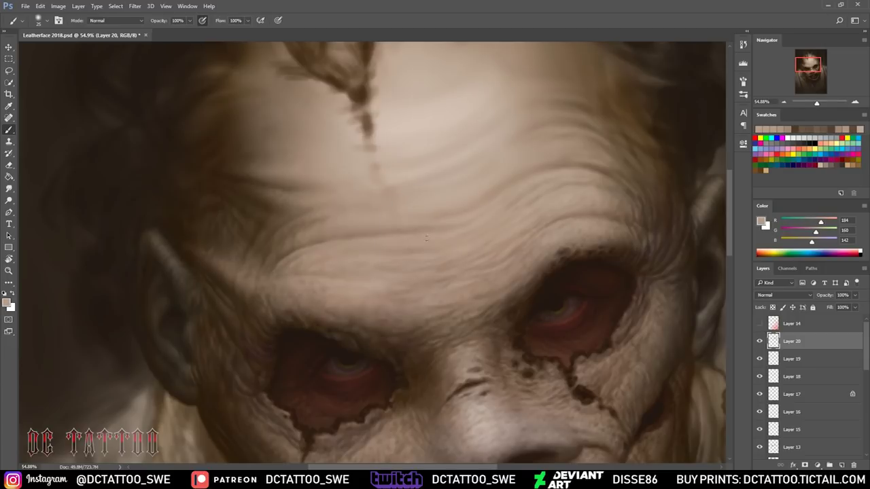
alt+click(473, 223)
alt+click(550, 263)
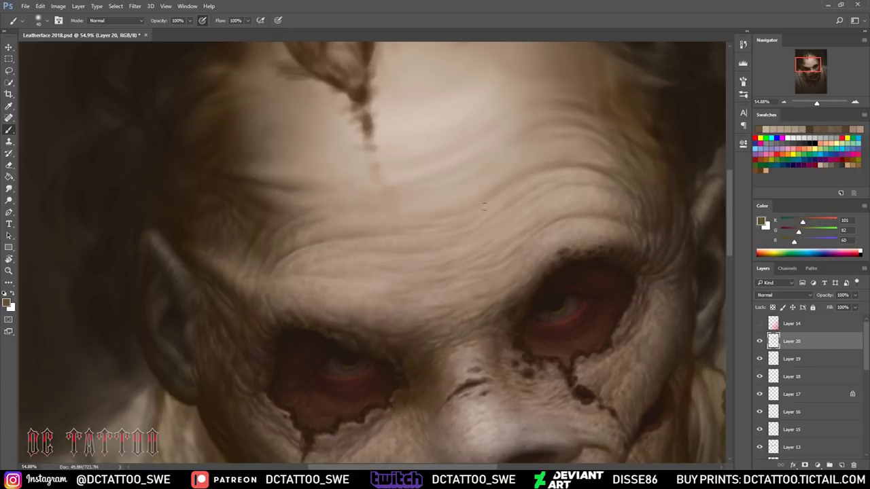
alt+click(490, 182)
alt+click(598, 167)
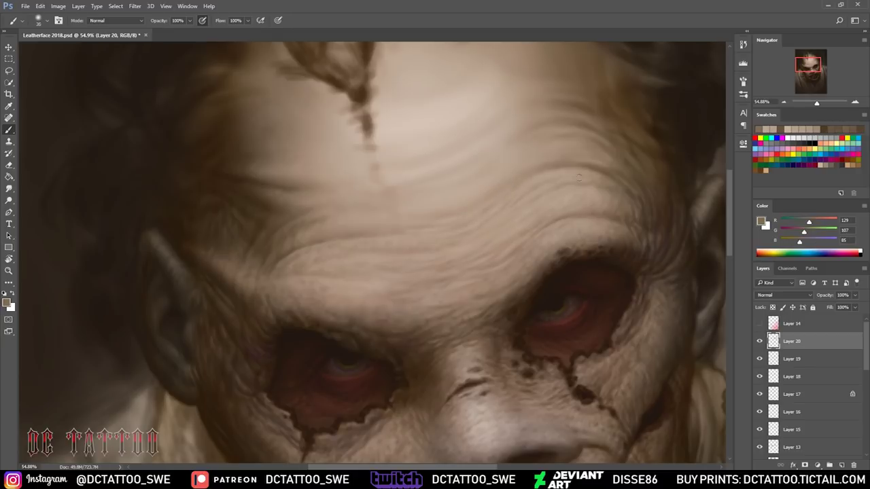
alt+click(291, 238)
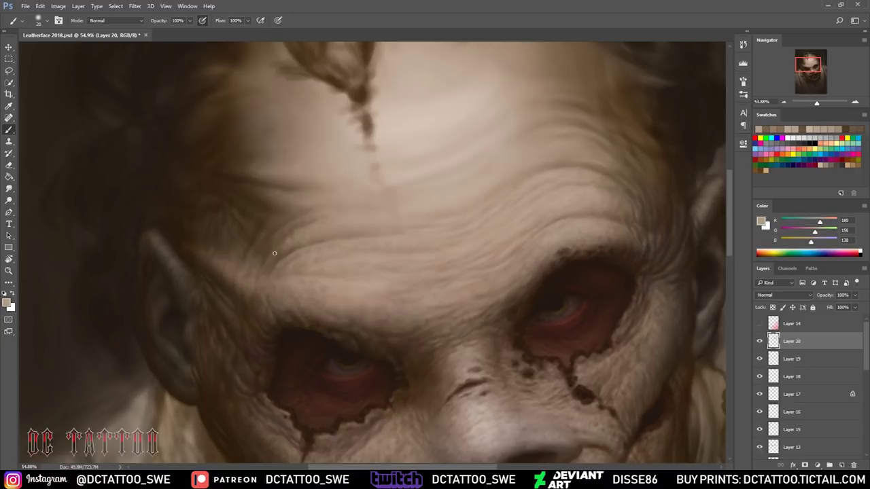
alt+click(330, 369)
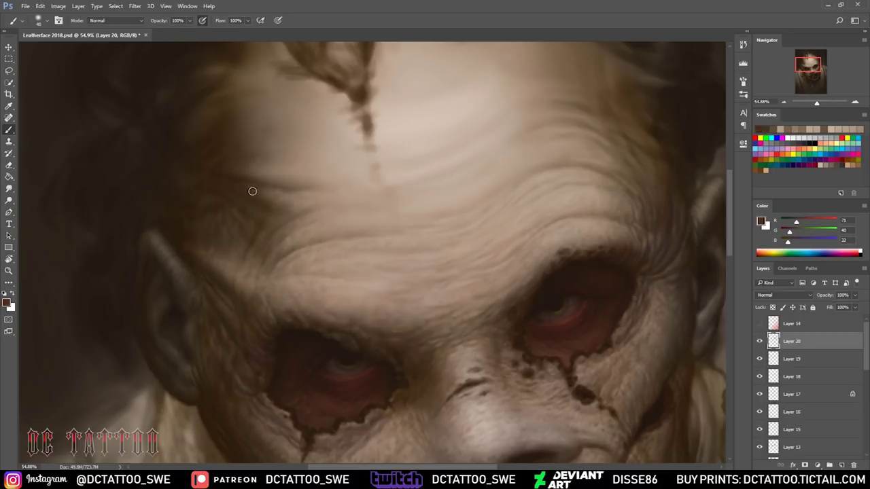
- With a smaller brush, refine the upper-right wrinkles in tan and darker browns, then fit the portrait on screen
key(bracketleft)
key(bracketleft)
key(bracketleft)
key(bracketleft)
alt+click(581, 182)
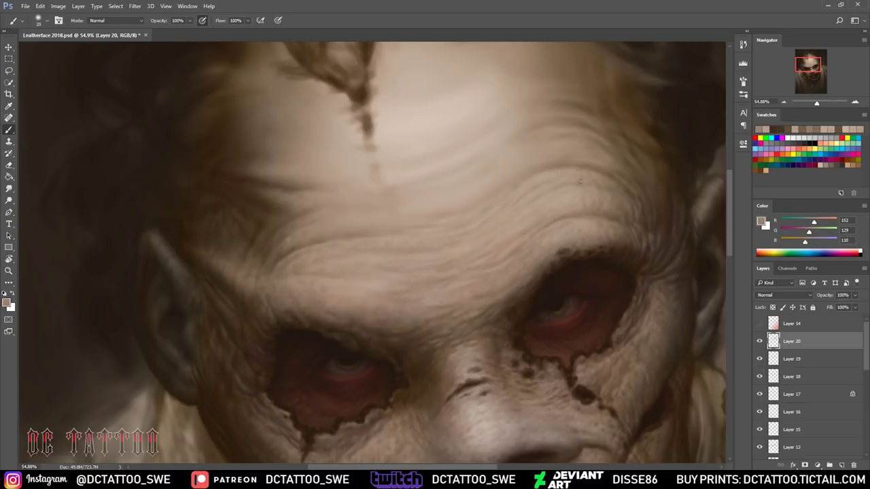
alt+click(578, 181)
alt+click(618, 202)
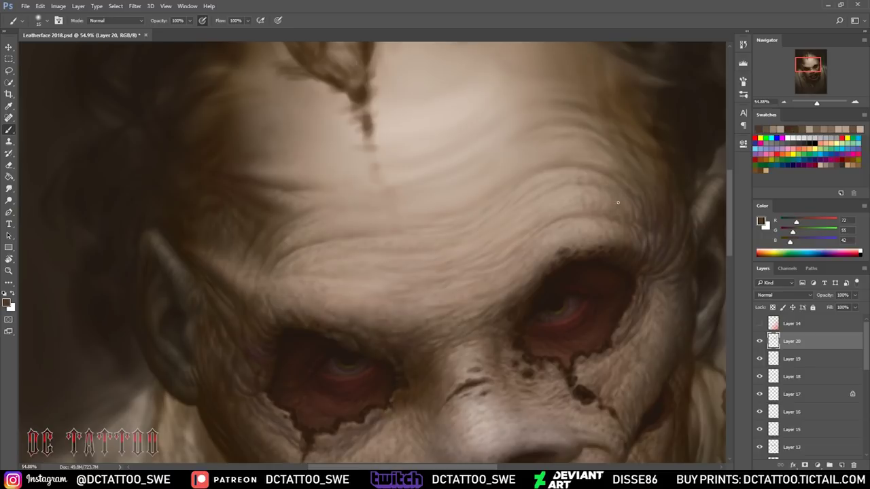
key(ctrl+0)
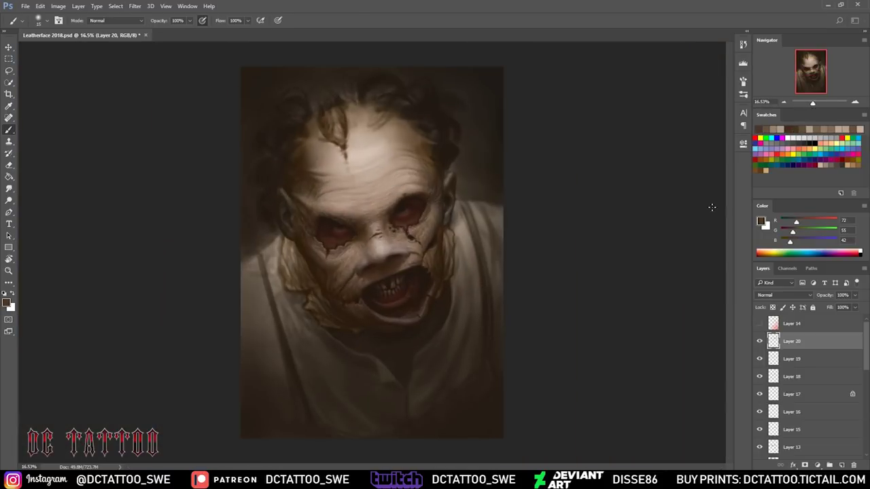
- Toggle Layer 20 off and on to compare, then bring the forehead into view
click(760, 341)
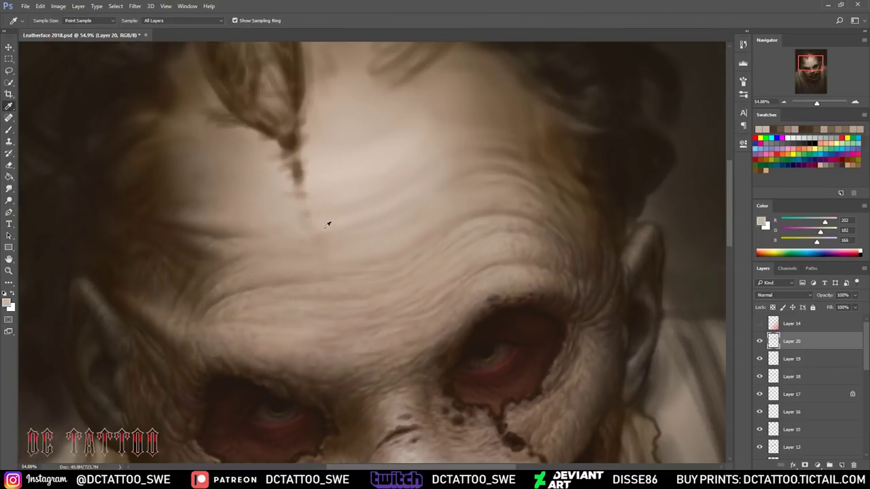
alt+click(330, 227)
alt+click(376, 254)
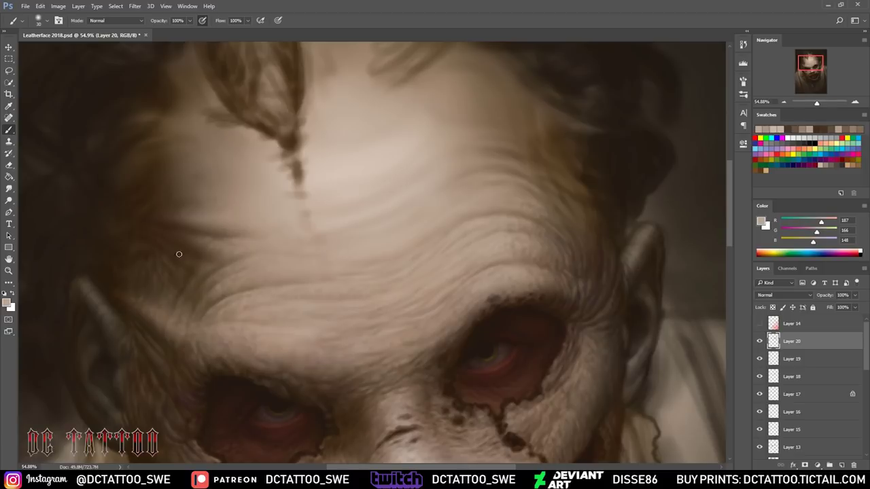
drag(813, 63, 813, 61)
alt+click(408, 224)
- Blend the left hairline with sampled dark hair browns and light skin tones
alt+click(147, 359)
key(bracketright)
key(bracketright)
key(bracketright)
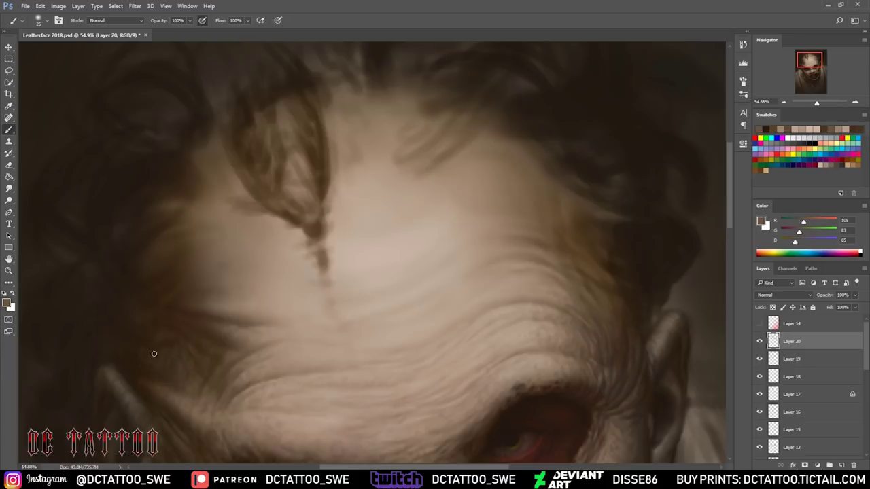
alt+click(136, 339)
key(bracketright)
key(bracketright)
key(bracketright)
alt+click(159, 362)
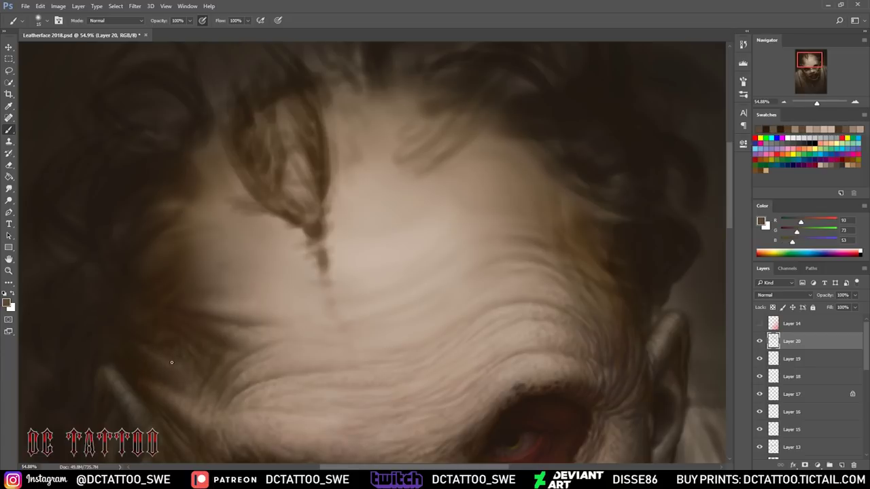
key(bracketleft)
key(bracketleft)
key(bracketleft)
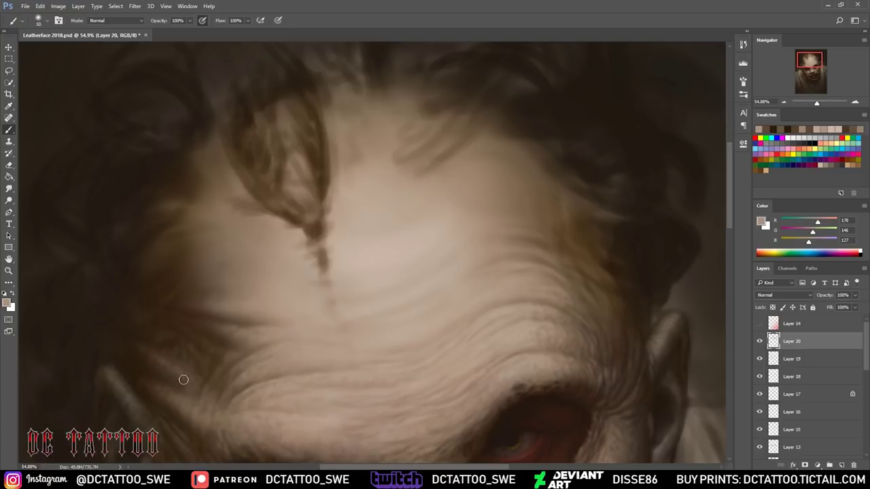
alt+click(184, 387)
alt+click(217, 324)
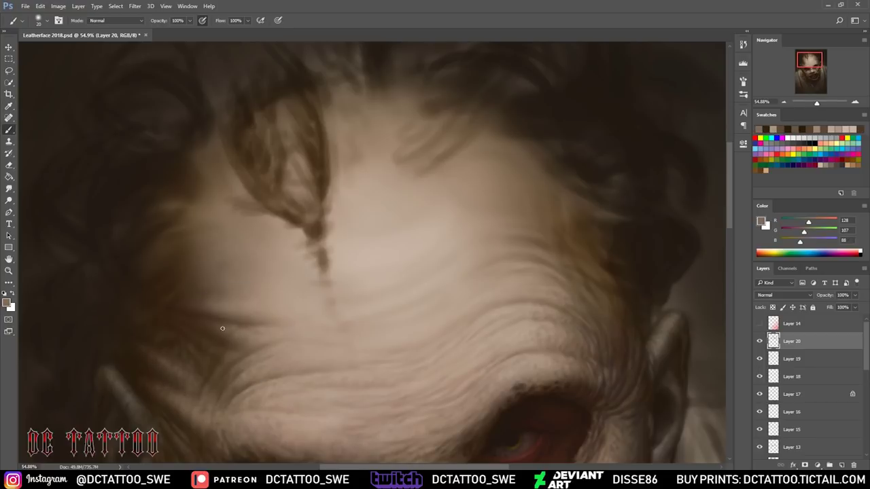
key(bracketright)
key(bracketright)
key(bracketright)
alt+click(228, 335)
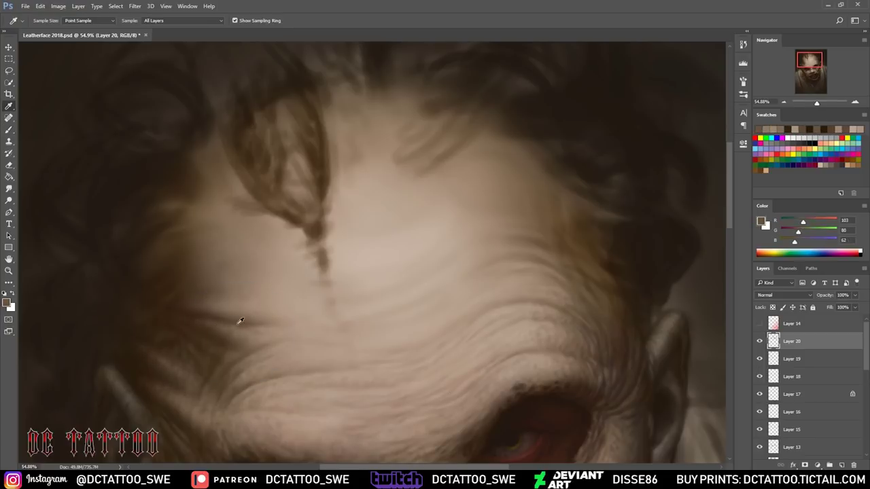
- Blend the right hairline with skin highlights and hair browns, lightening a right forehead wrinkle
alt+click(455, 308)
alt+click(467, 279)
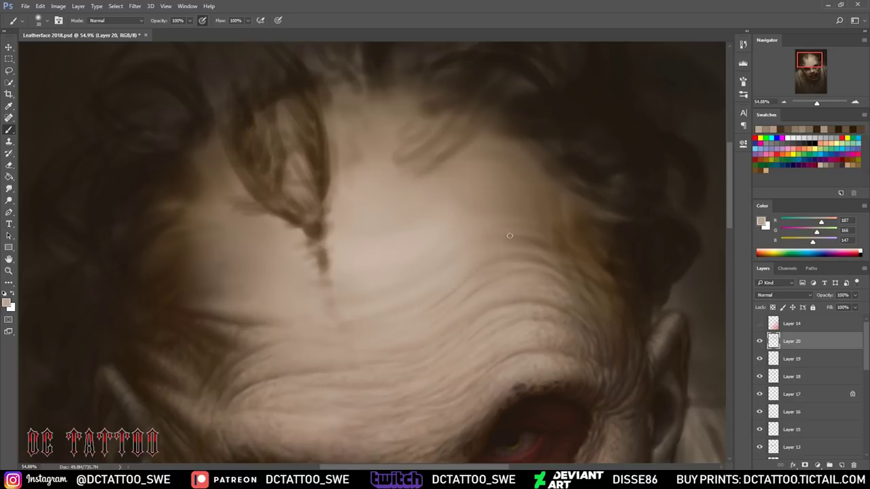
alt+click(607, 291)
alt+click(600, 268)
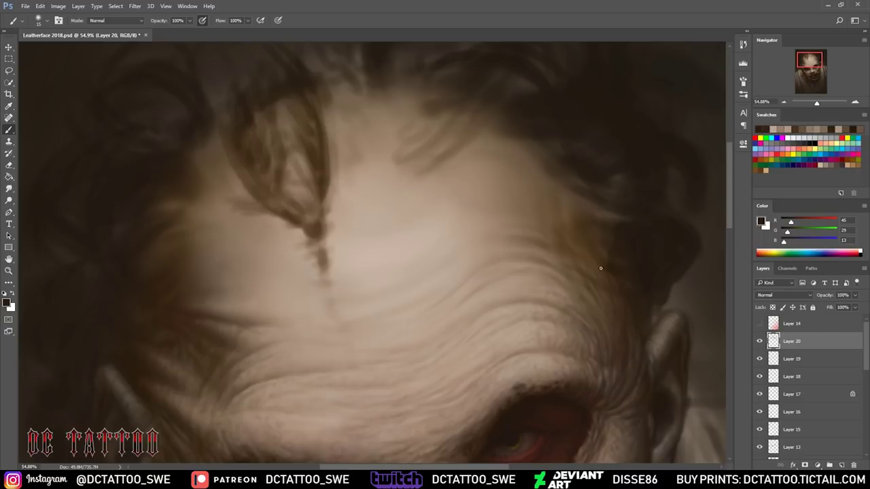
alt+click(549, 238)
alt+click(491, 264)
drag(517, 257, 554, 265)
alt+click(469, 262)
- Paint skin tone over the stray hair strands at the hairline, alternating with hair browns
key(i)
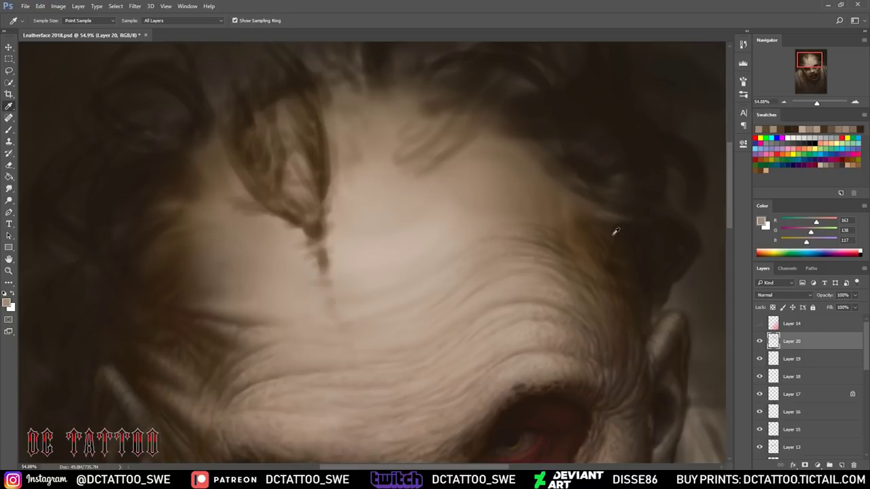
alt+click(615, 232)
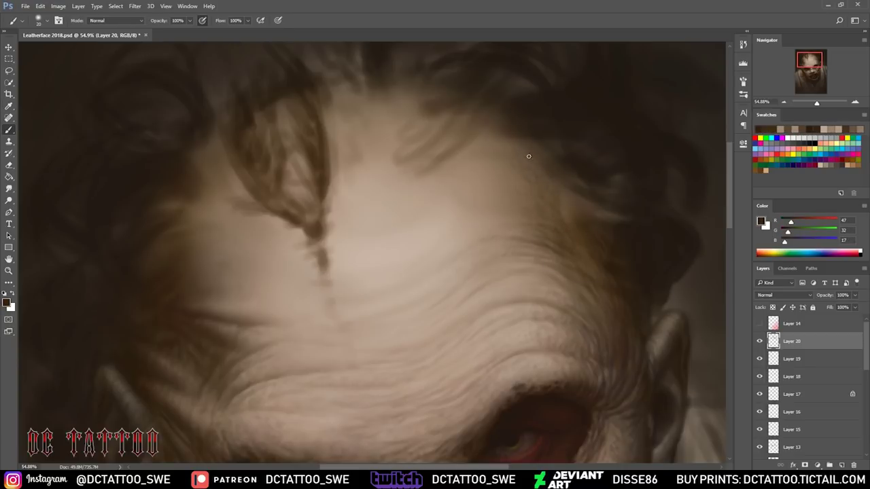
alt+click(534, 195)
drag(505, 125, 560, 189)
alt+click(549, 212)
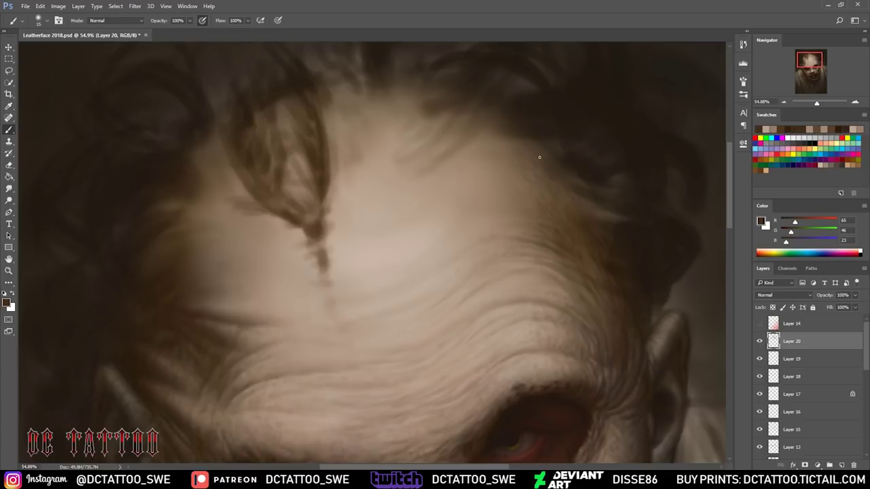
alt+click(537, 144)
alt+click(569, 185)
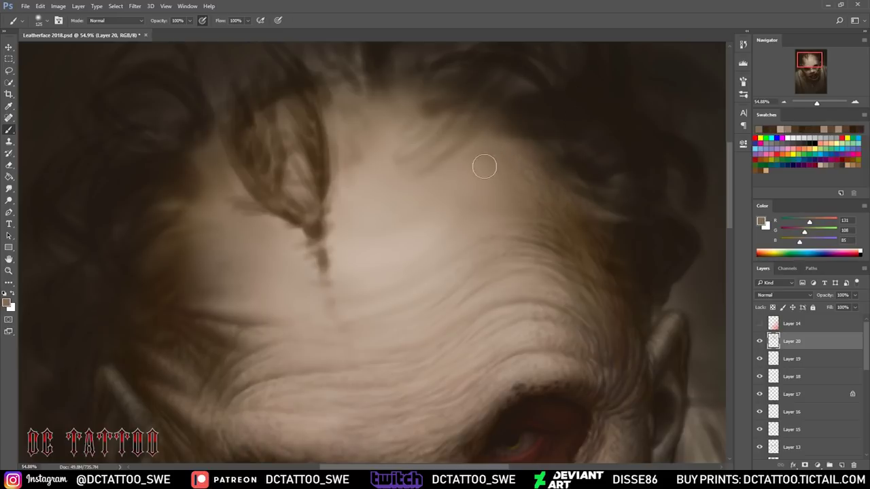
scroll(576, 170, down, 3)
- Add a new layer and draw a thin dark crack across the forehead's left side
key(ctrl+shift+alt+n)
scroll(577, 170, up, 3)
mouse_move(255, 194)
mouse_down()
mouse_move(309, 159)
mouse_move(222, 233)
mouse_up()
alt+click(309, 159)
- Extend the forehead crack in near-black brown and shrink the brush for fine seams
alt+click(220, 235)
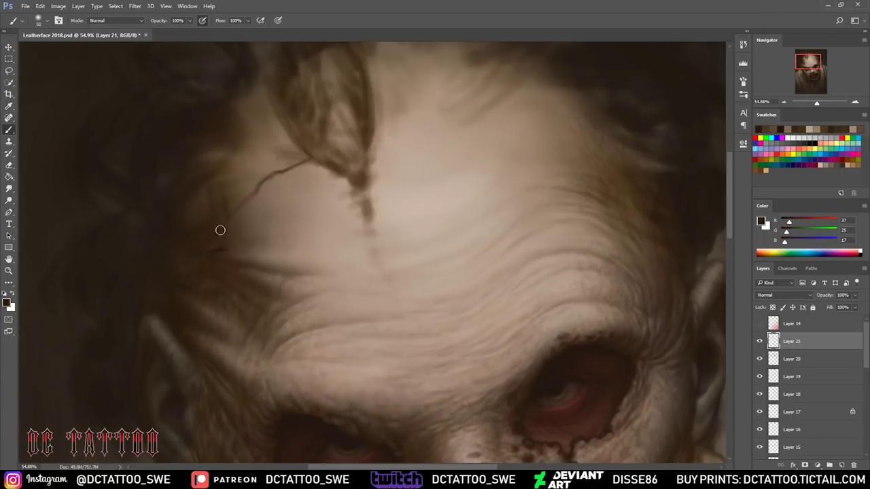
drag(253, 195, 319, 159)
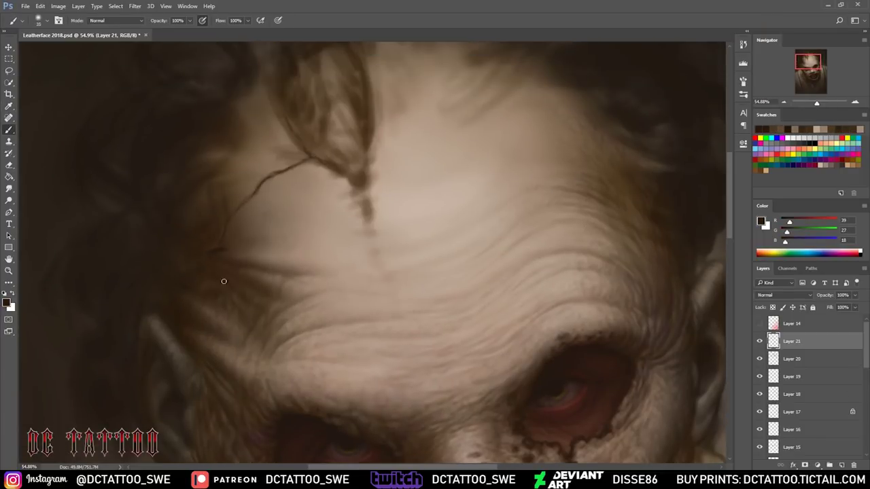
alt+click(215, 249)
alt+click(225, 244)
key(bracketleft)
alt+click(250, 321)
alt+click(240, 210)
- Outline the hair lock's edges and pointed tip with thin dark seam lines
drag(802, 65, 802, 63)
key(bracketleft)
mouse_move(293, 194)
mouse_down()
mouse_move(312, 220)
mouse_move(362, 253)
mouse_move(366, 205)
mouse_up()
drag(355, 246, 368, 270)
alt+click(363, 264)
drag(345, 239, 366, 261)
drag(362, 264, 372, 296)
mouse_move(314, 219)
mouse_down()
mouse_move(290, 195)
mouse_move(274, 144)
mouse_up()
drag(371, 237, 352, 111)
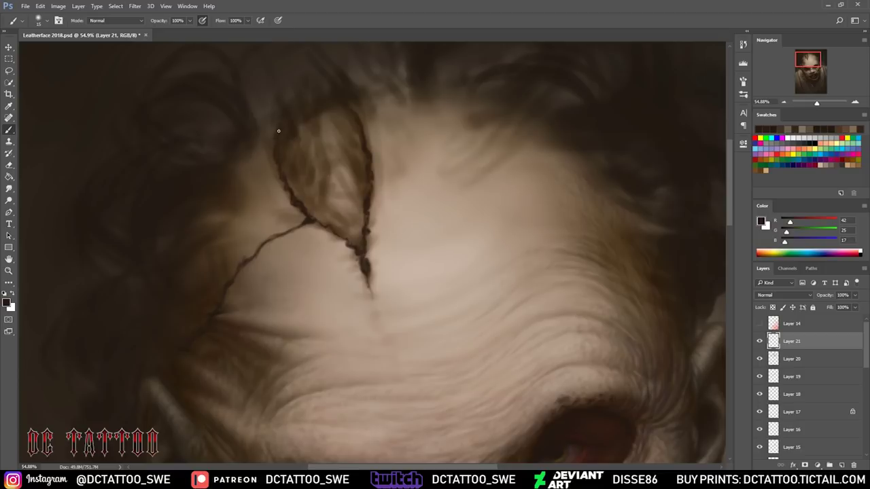
- Soften the forehead skin beside the seam with sampled light skin tones
drag(813, 61, 815, 65)
alt+click(291, 249)
drag(285, 221, 385, 193)
alt+click(384, 193)
drag(321, 218, 301, 209)
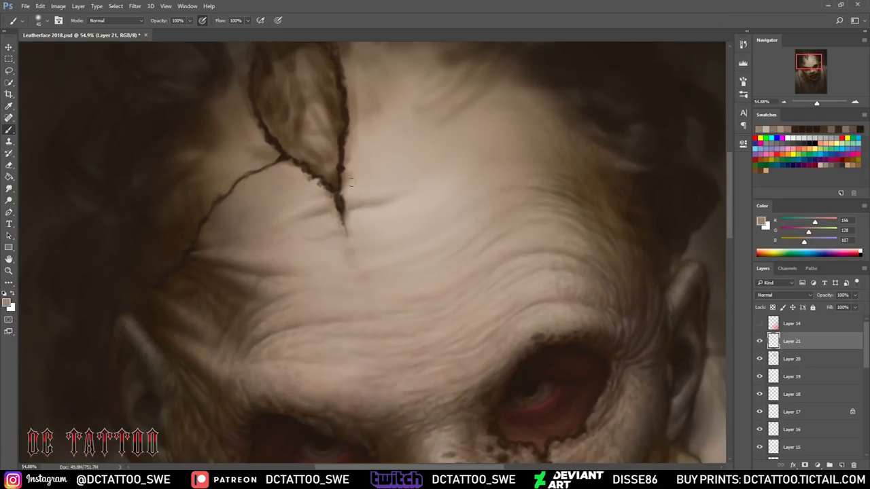
- Shade the forehead near the crack line with mid brown, reddish and light skin tones
key([)
key([)
key([)
alt+click(289, 215)
alt+click(336, 231)
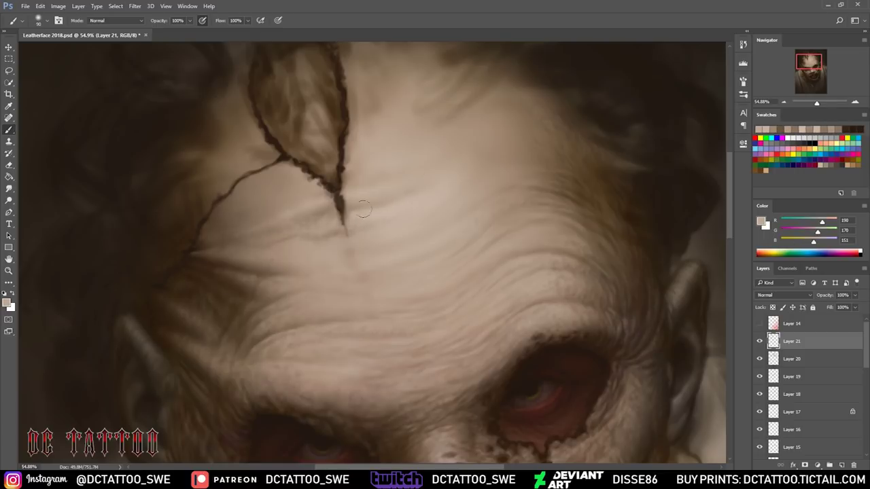
alt+click(230, 210)
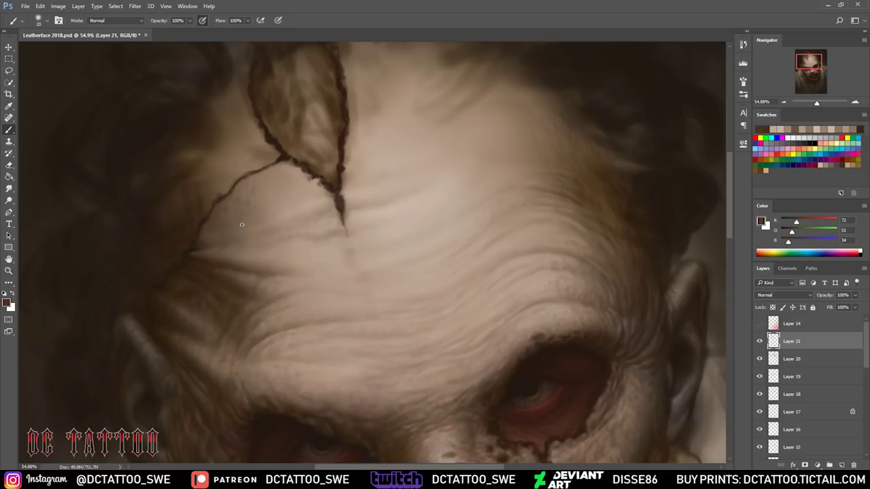
alt+click(306, 202)
alt+click(260, 201)
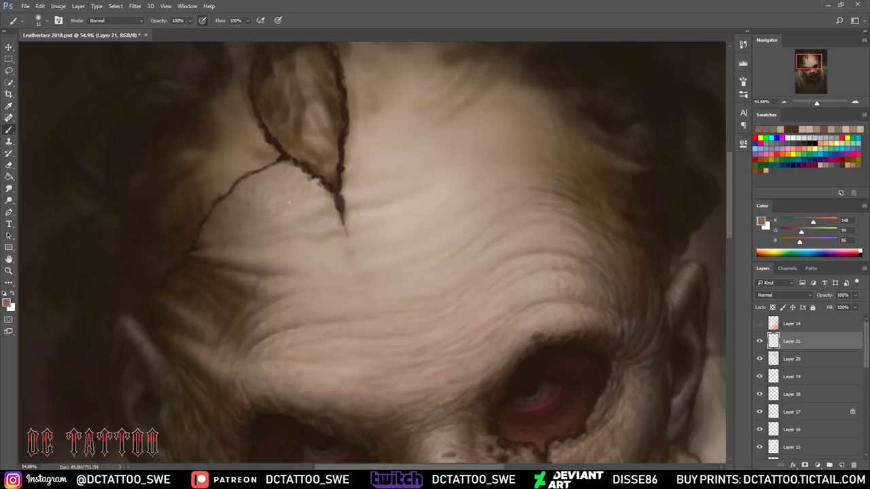
alt+click(312, 197)
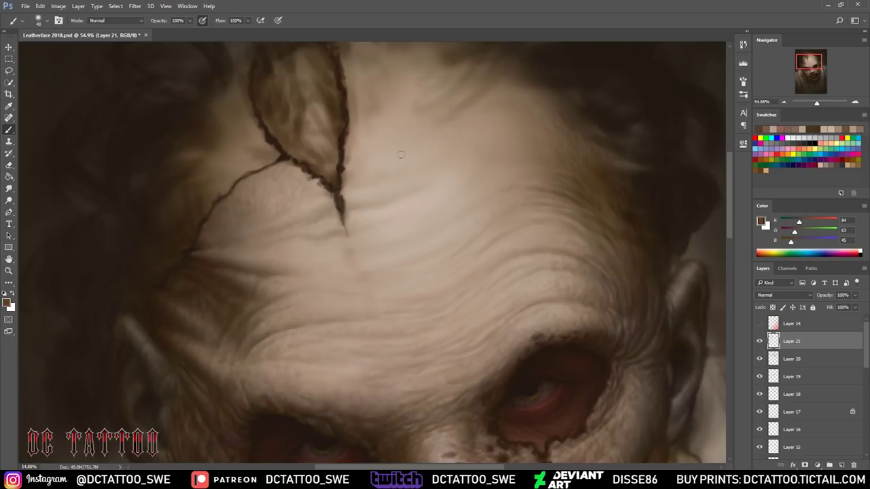
alt+click(206, 218)
key(bracketleft)
key(bracketleft)
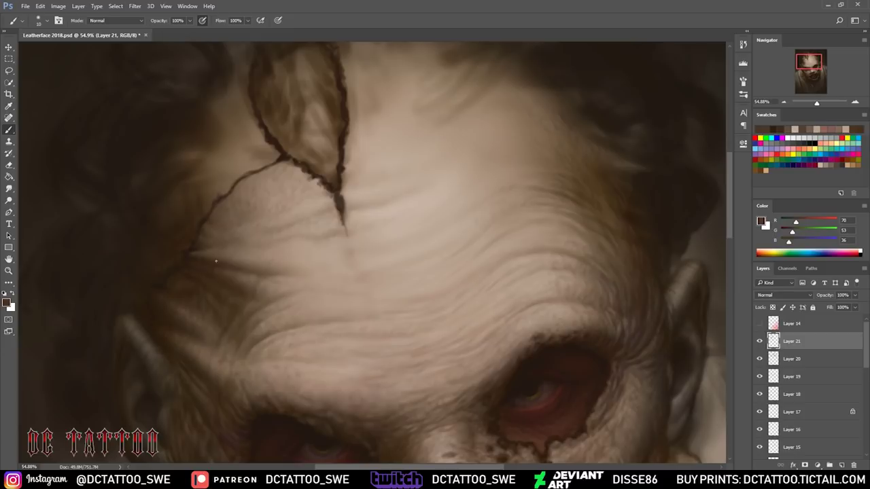
- Refine the mid-forehead wrinkle shading with small-brush light skin and brown strokes
alt+click(237, 249)
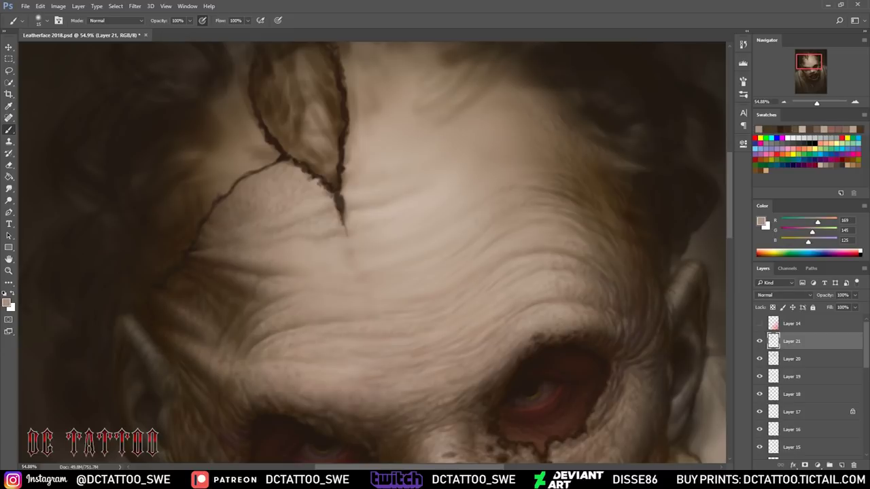
alt+click(214, 249)
key(bracketleft)
key(bracketleft)
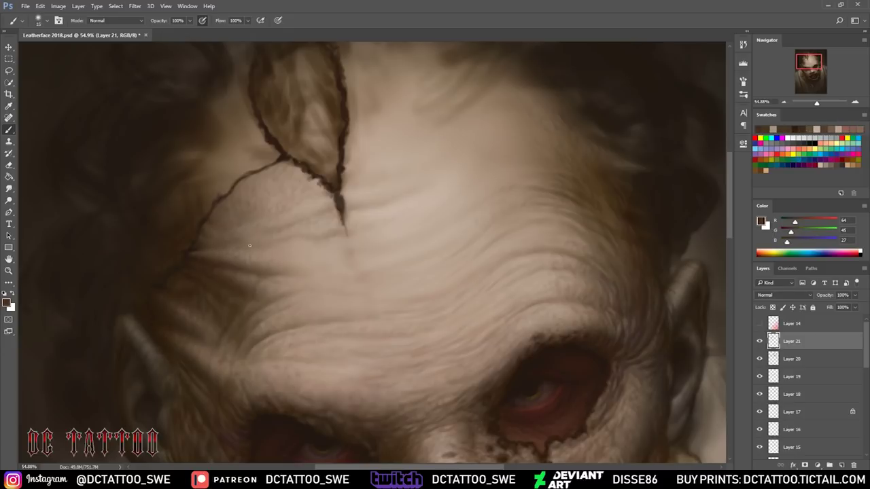
key(bracketleft)
alt+click(325, 249)
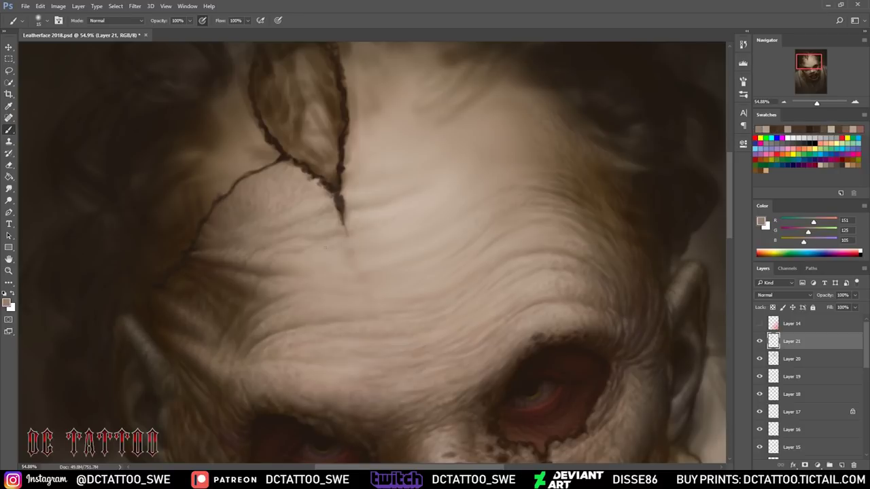
alt+click(409, 252)
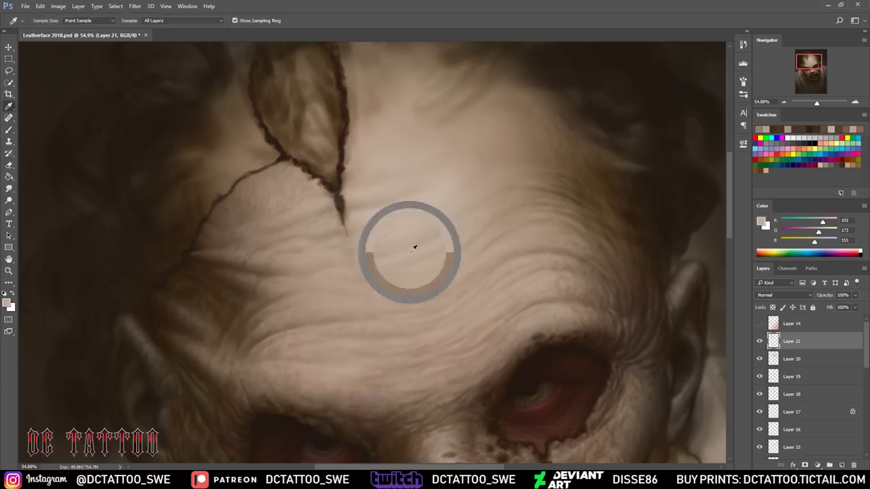
alt+click(258, 251)
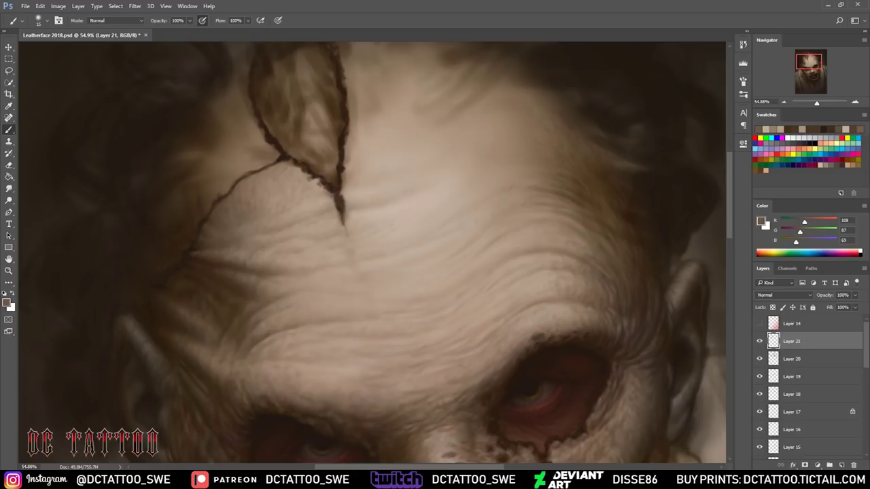
key(bracketright)
alt+click(496, 251)
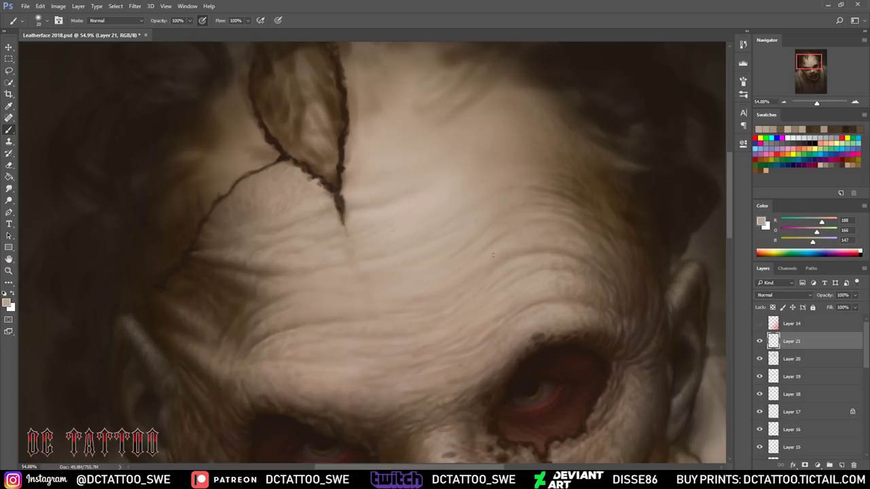
key(bracketleft)
alt+click(522, 236)
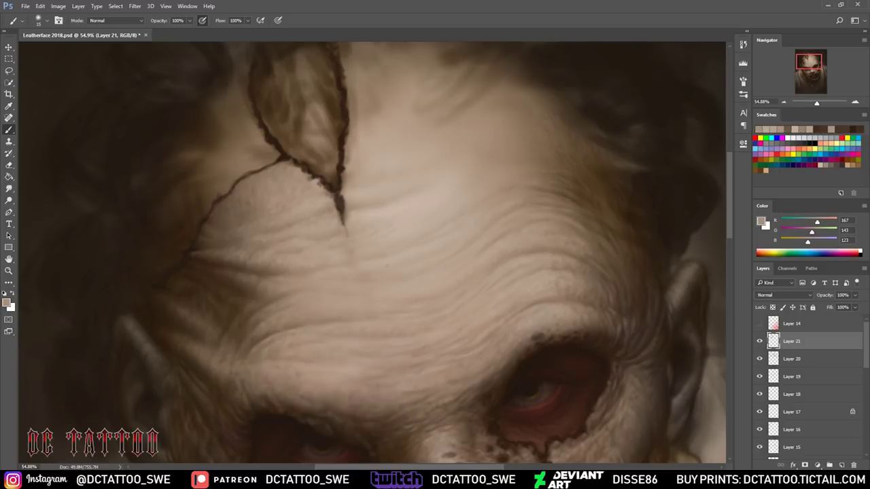
key(bracketleft)
- Blend the upper forehead creases with mid skin tones, pale highlights and darker browns
alt+click(516, 183)
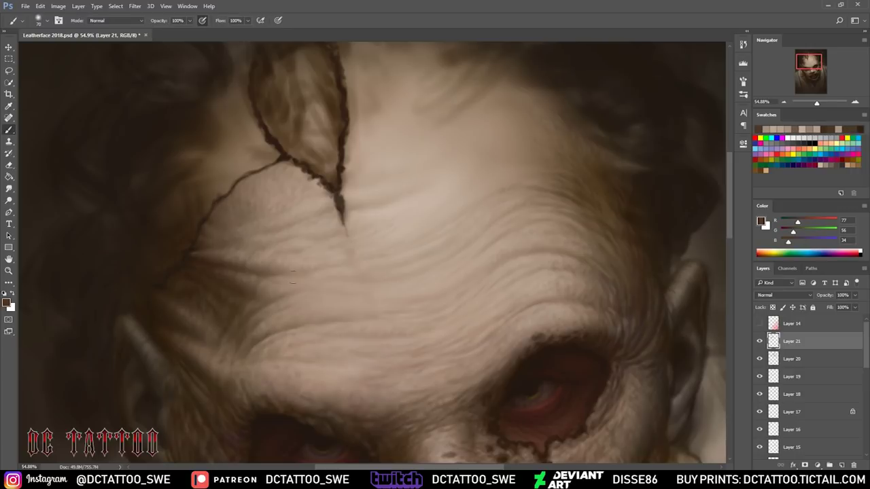
key(bracketright)
key(bracketright)
key(bracketright)
alt+click(533, 175)
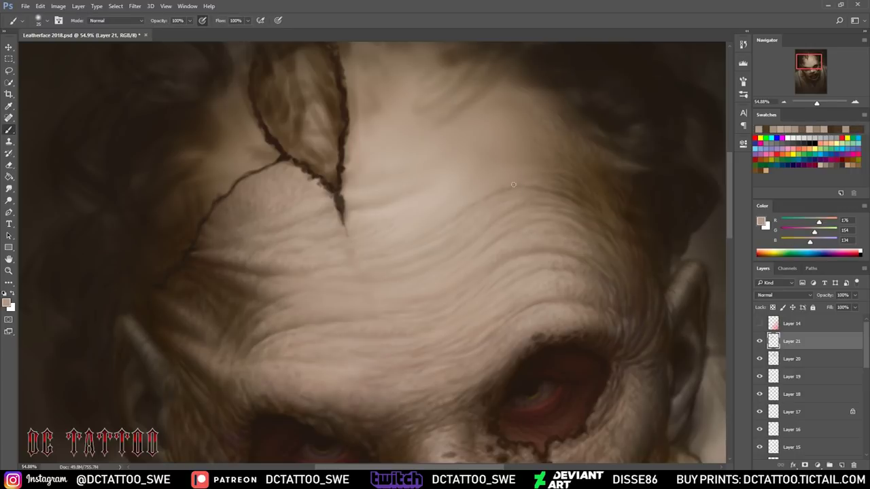
alt+click(533, 174)
alt+click(597, 168)
key(bracketleft)
key(bracketleft)
alt+click(509, 167)
key(bracketleft)
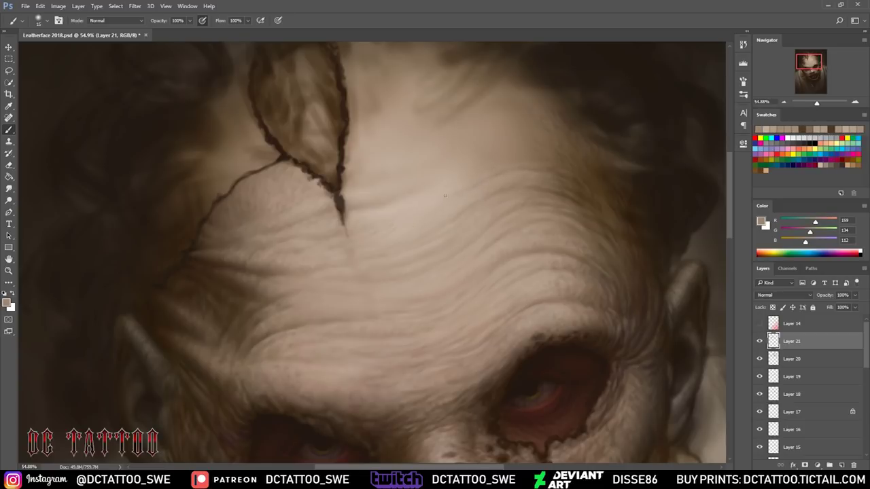
alt+click(578, 217)
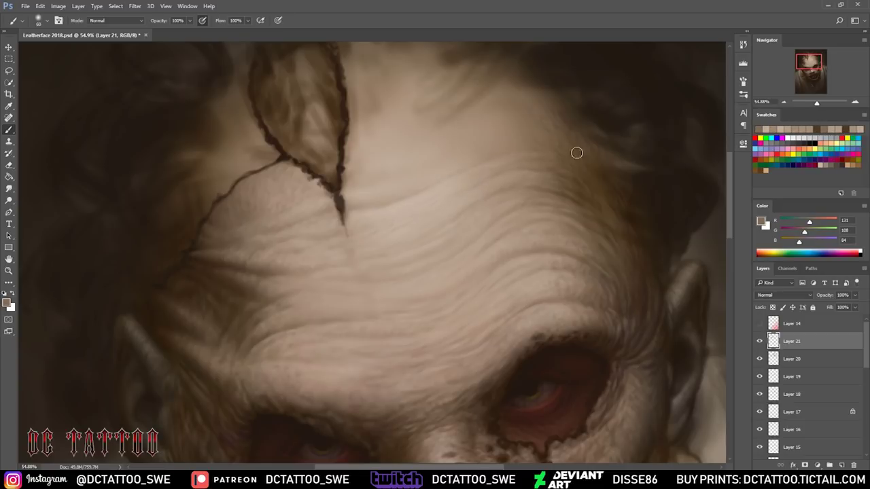
alt+click(401, 178)
key(bracketleft)
key(bracketleft)
alt+click(463, 163)
alt+click(370, 204)
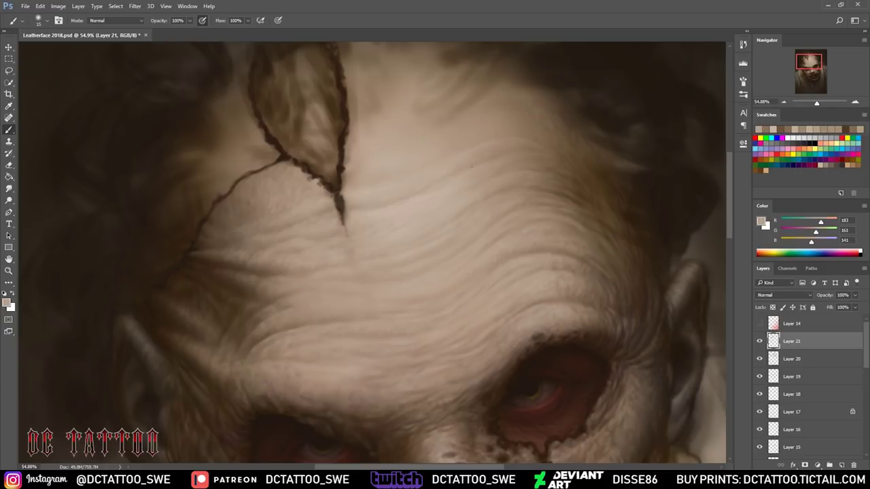
- Paint thin dark hair strokes above the forehead and darken the leaf-shaped patch
drag(501, 358, 295, 160)
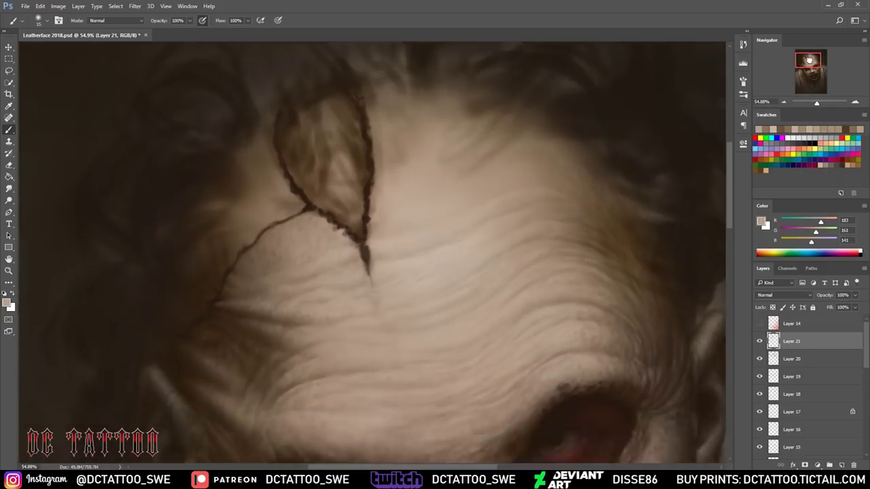
alt+click(295, 161)
drag(294, 140, 260, 159)
drag(364, 121, 401, 116)
alt+click(390, 158)
key(bracketright)
mouse_move(299, 155)
mouse_down()
mouse_move(346, 244)
mouse_move(308, 169)
mouse_up()
- Darken the surrounding hair with sampled very dark browns
drag(274, 68, 272, 105)
alt+click(306, 110)
drag(804, 62, 775, 82)
alt+click(332, 270)
alt+click(175, 276)
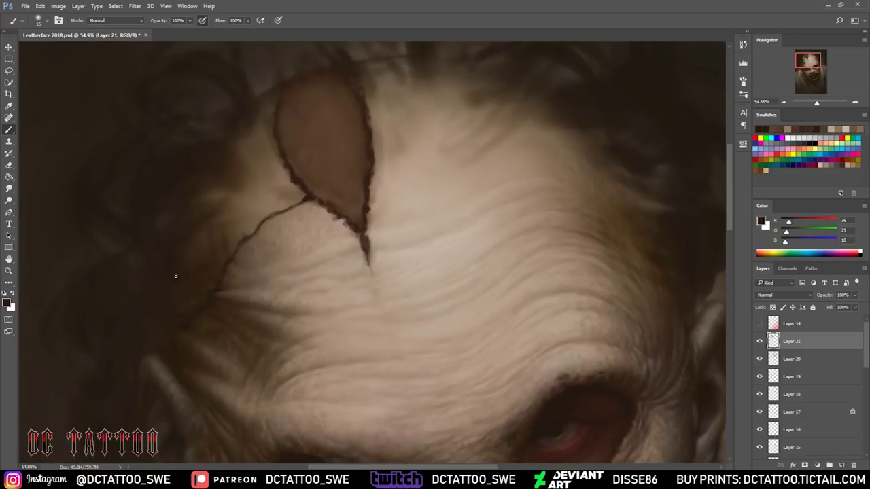
alt+click(176, 219)
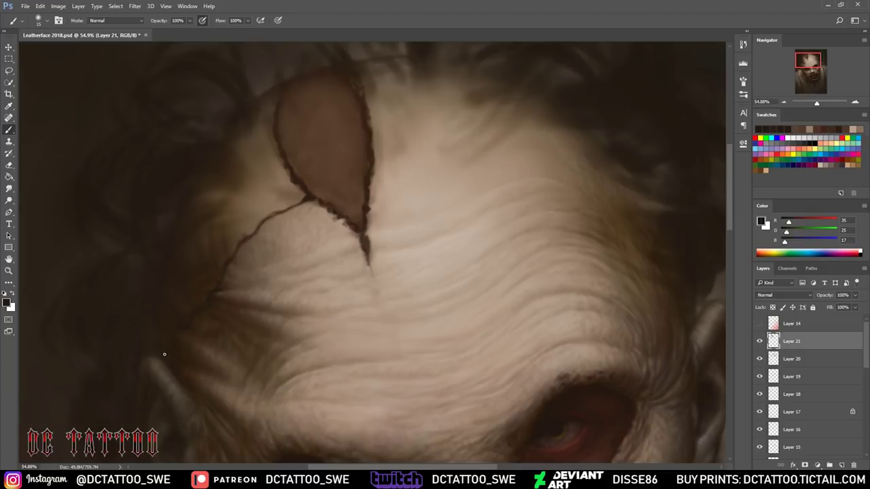
- Touch up the skin beside the leaf patch and seam with lighter browns and skin tones
alt+click(251, 206)
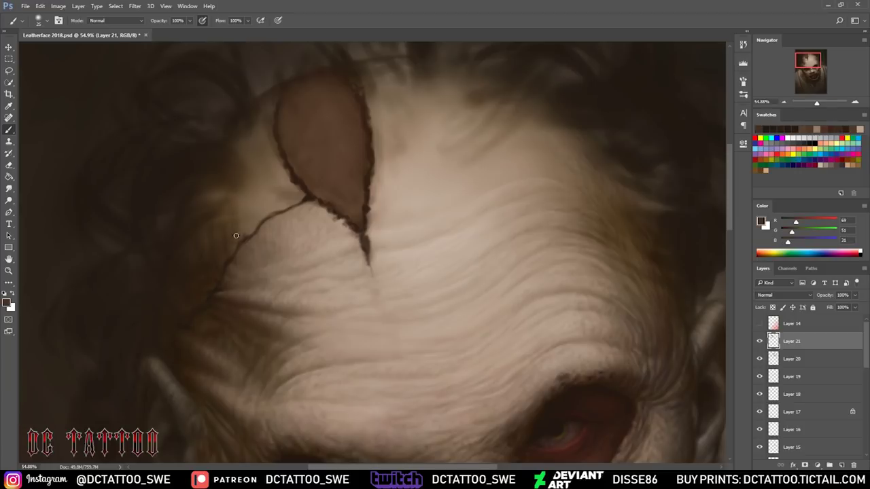
alt+click(278, 190)
key(bracketleft)
alt+click(257, 208)
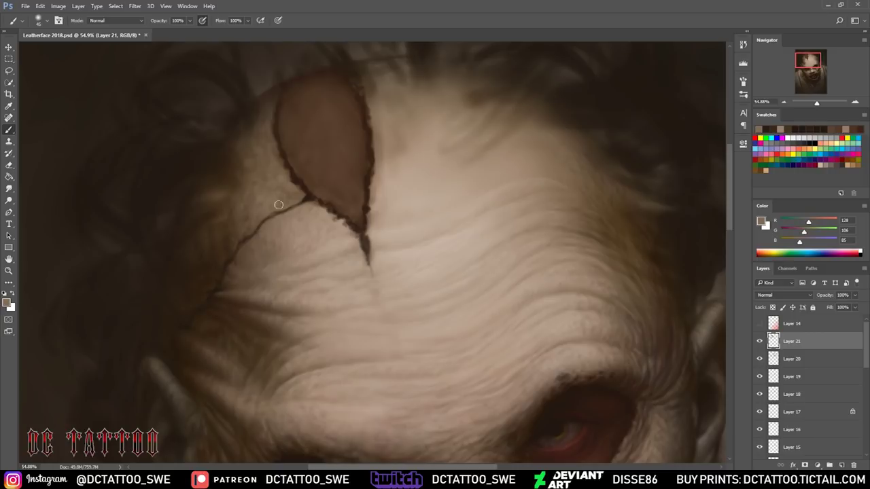
alt+click(230, 216)
key(bracketright)
key(bracketright)
key(bracketright)
key(bracketright)
alt+click(229, 256)
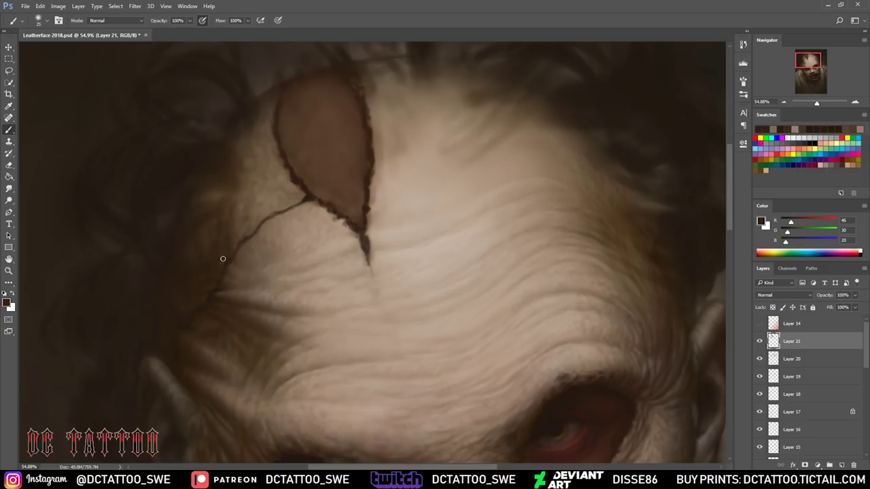
- Flip the canvas horizontally and add a short dark stroke along the seam
key(h)
alt+click(435, 207)
key(bracketleft)
key(bracketleft)
key(bracketleft)
drag(483, 208, 481, 227)
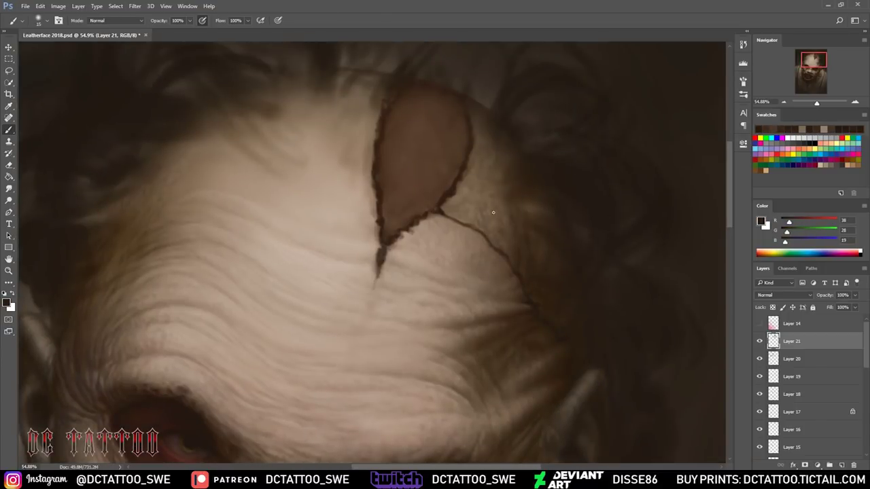
- Sample dark seam browns and add a thin dark hair strand beside the temple
alt+click(503, 178)
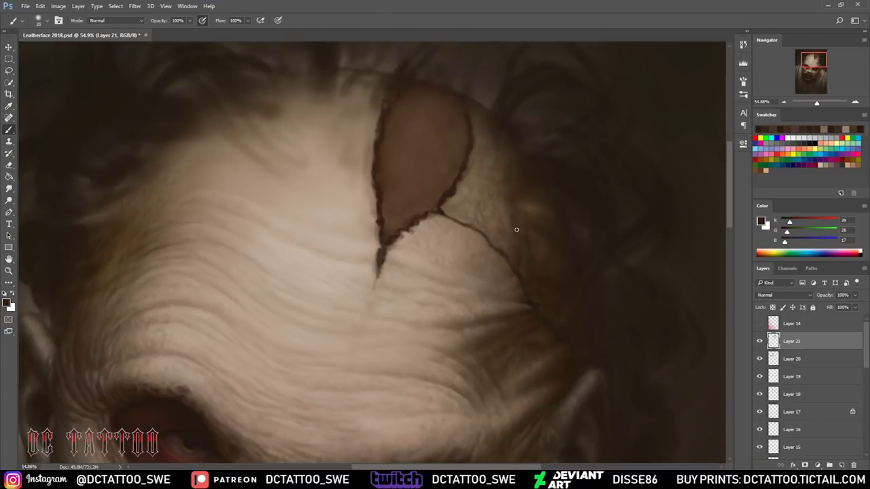
alt+click(530, 194)
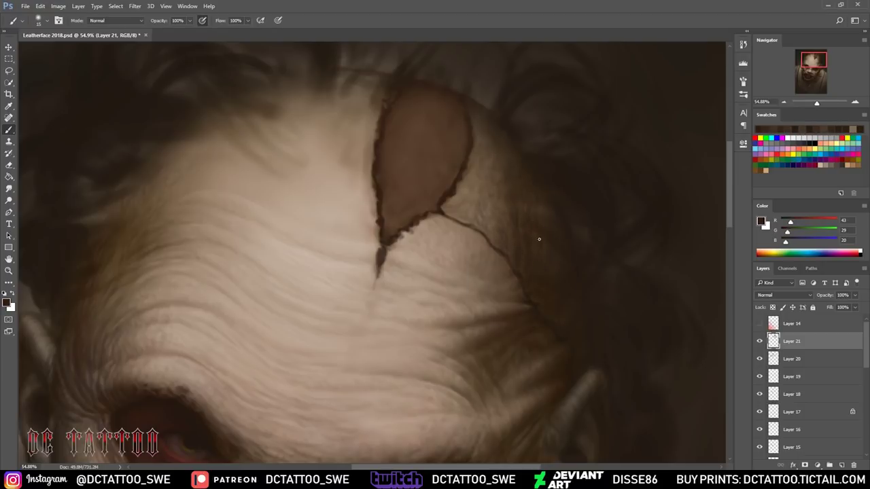
alt+click(497, 176)
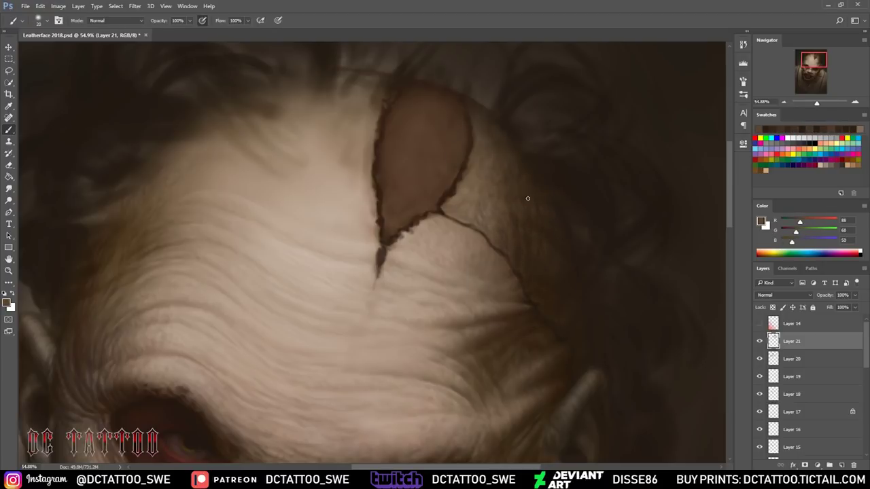
alt+click(451, 202)
drag(457, 196, 468, 185)
key(ctrl+z)
alt+click(458, 218)
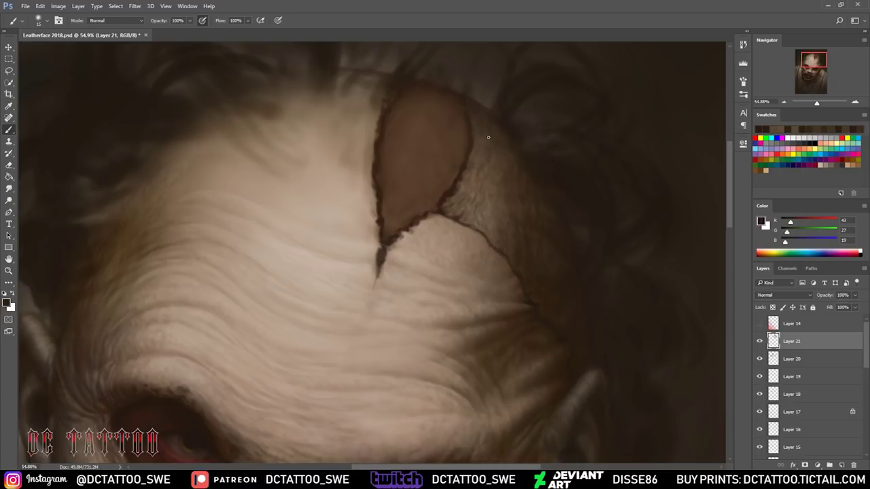
drag(492, 218, 485, 238)
- Resize the brush and pick progressively darker browns near the seam for fine lines
key(bracketright)
key(bracketright)
key(bracketright)
alt+click(537, 282)
key(bracketright)
key(bracketright)
key(bracketright)
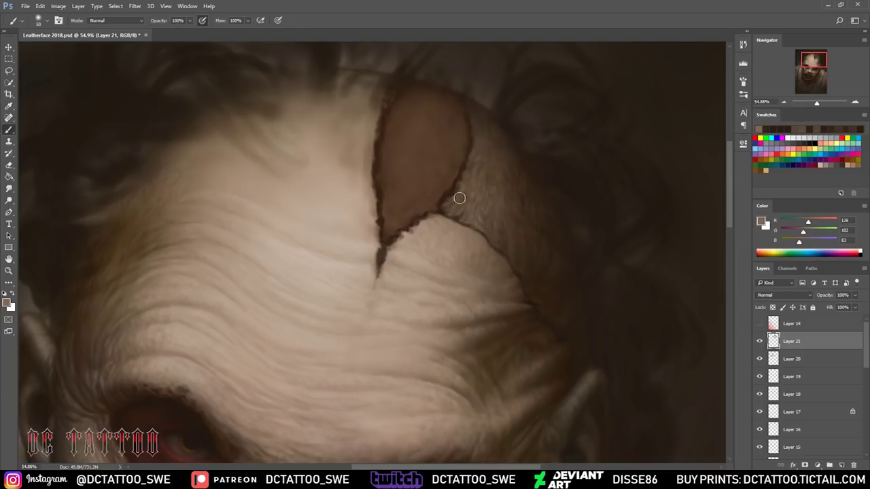
key(bracketleft)
key(bracketleft)
key(bracketleft)
alt+click(499, 229)
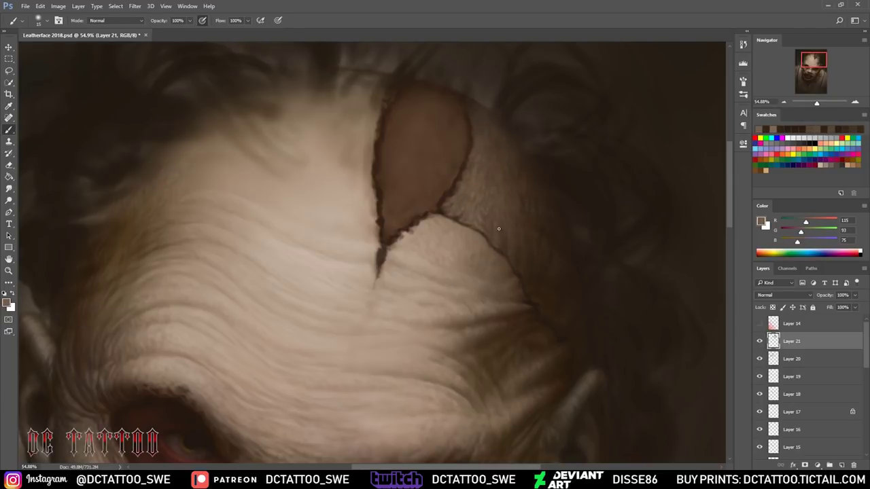
key(bracketright)
key(bracketleft)
key(bracketleft)
key(bracketleft)
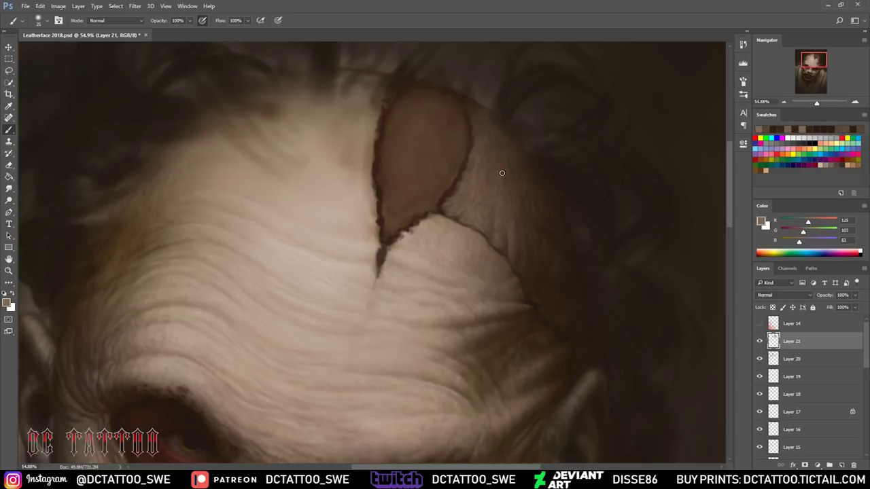
alt+click(509, 215)
alt+click(522, 229)
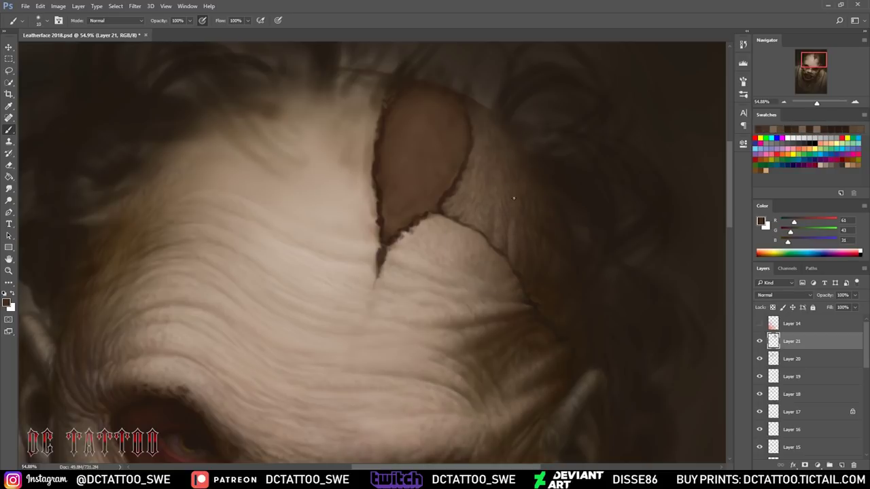
alt+click(538, 290)
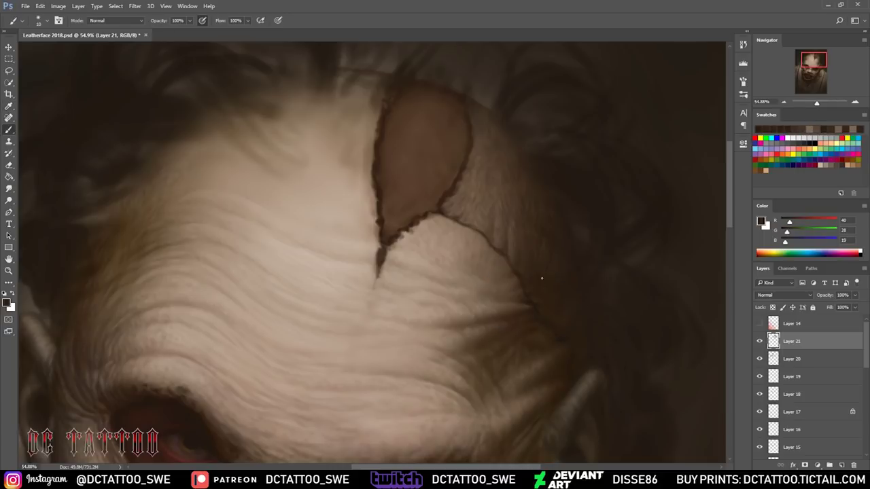
alt+click(552, 320)
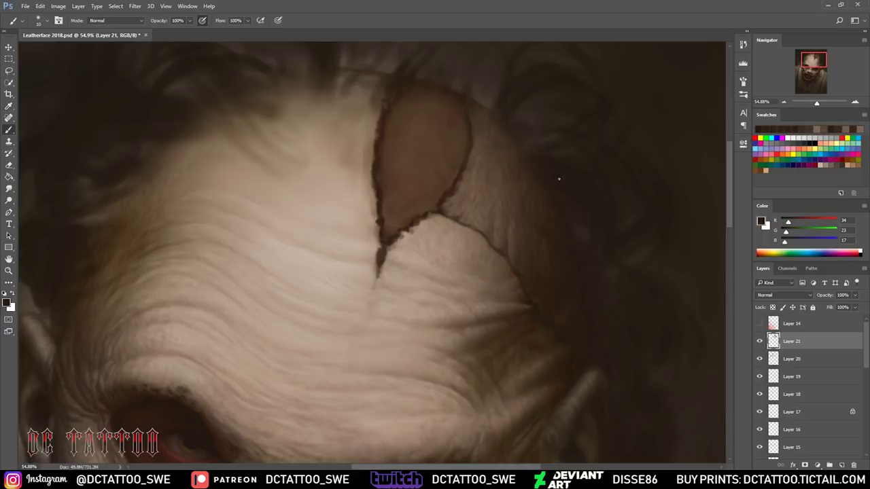
- Extend the dark crack down the forehead with finer crack lines along the crease
drag(820, 73, 818, 73)
mouse_move(427, 275)
mouse_down()
mouse_move(422, 302)
mouse_move(436, 267)
mouse_move(427, 234)
mouse_move(422, 284)
mouse_up()
alt+click(428, 245)
drag(425, 252, 435, 256)
alt+click(443, 197)
key(bracketleft)
key(bracketleft)
key(bracketleft)
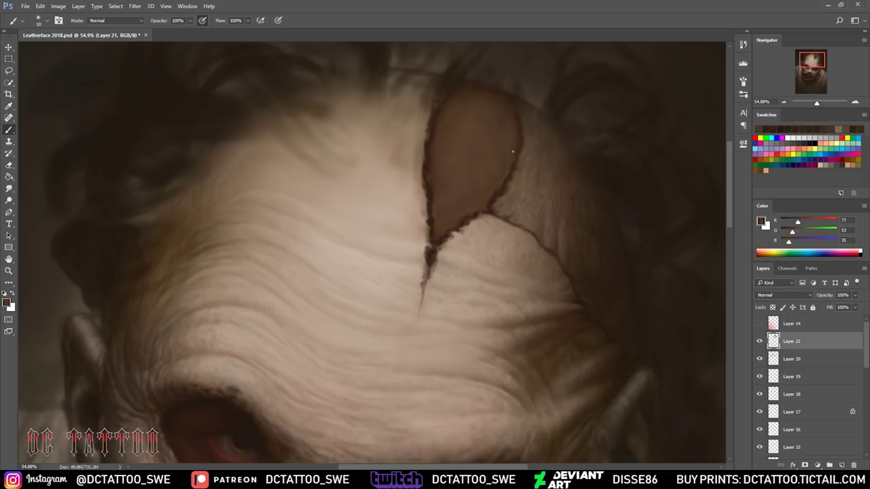
- Sample light forehead skin tones and mid browns for blending the surrounding wrinkles
alt+click(525, 273)
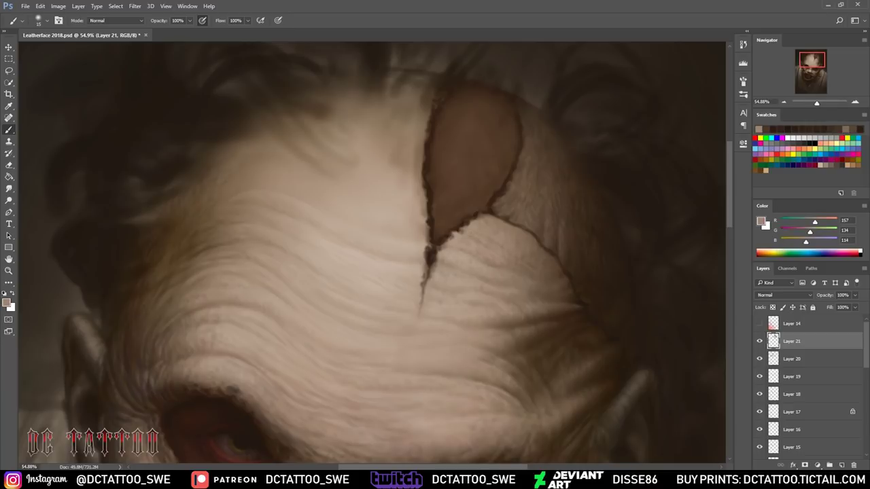
alt+click(503, 259)
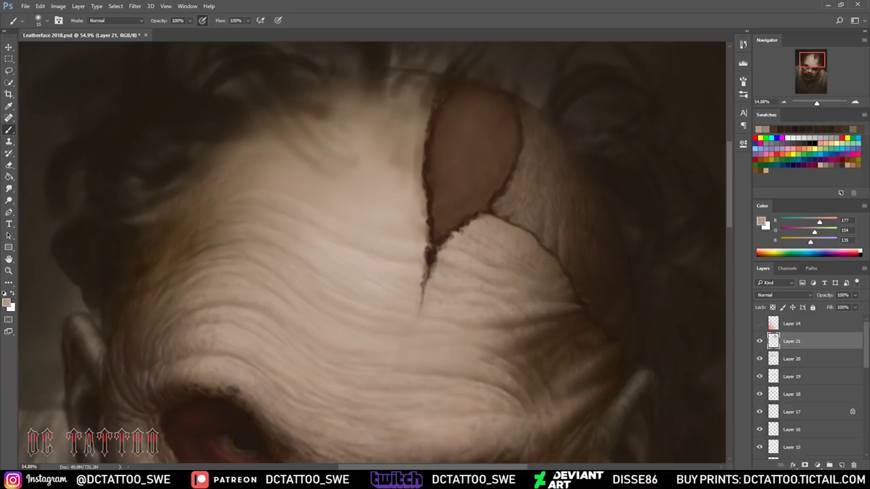
alt+click(529, 269)
alt+click(456, 329)
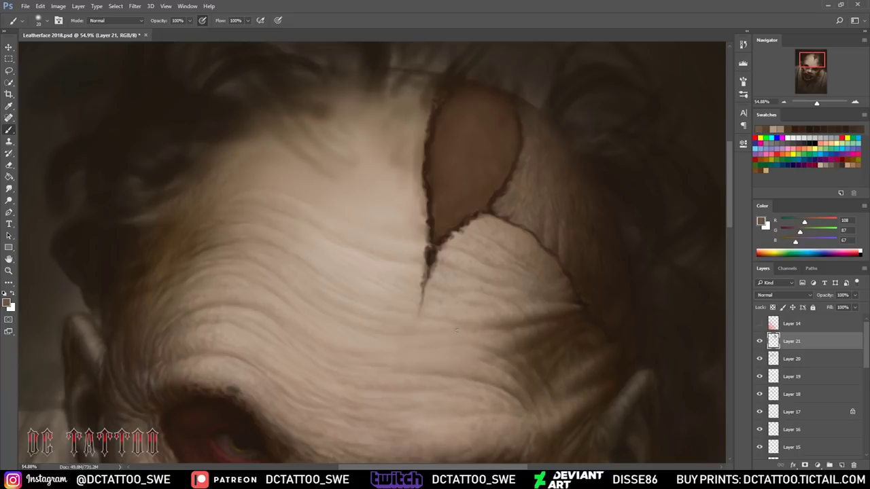
alt+click(479, 333)
alt+click(482, 318)
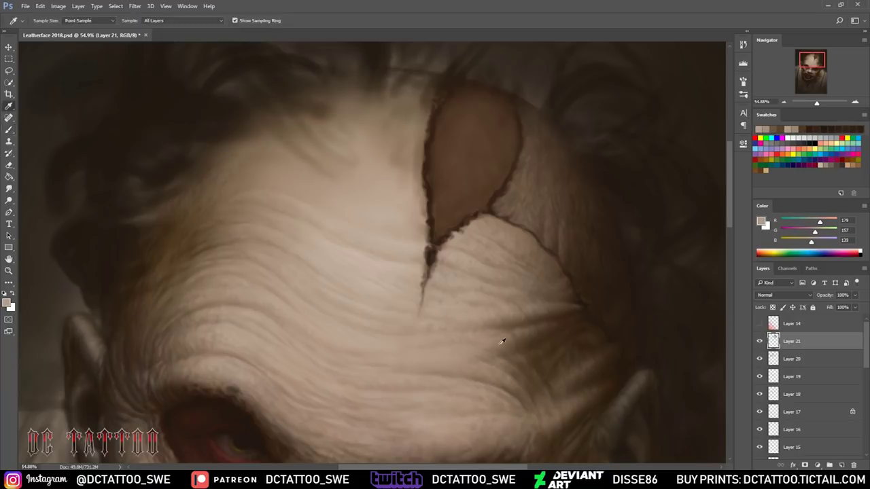
alt+click(501, 340)
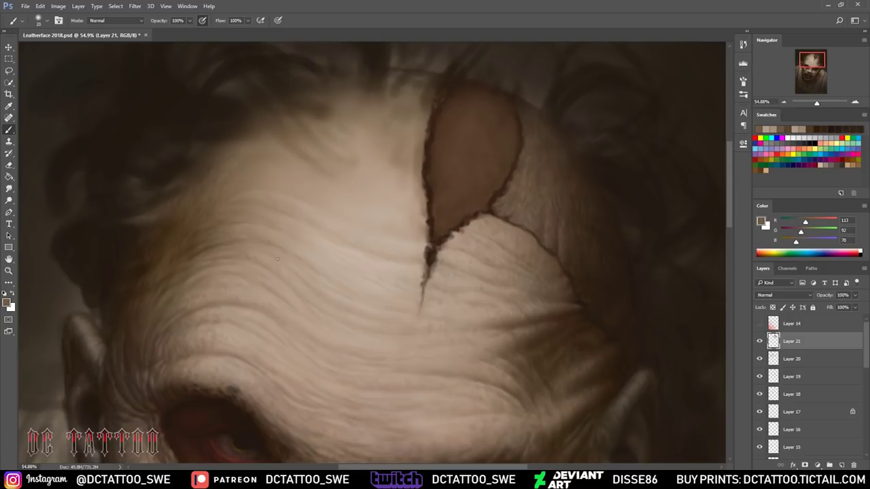
drag(202, 231, 239, 258)
alt+click(240, 258)
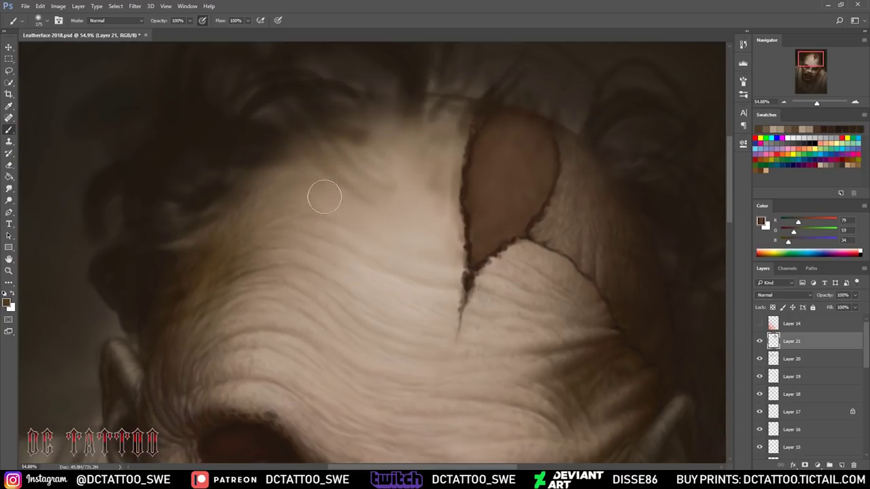
- Repaint the top of the forehead lighter with broad mid skin-tone strokes
alt+click(324, 194)
alt+click(427, 97)
mouse_move(427, 97)
mouse_down()
mouse_move(262, 175)
mouse_move(295, 156)
mouse_up()
key(bracketright)
key(bracketright)
key(bracketright)
drag(428, 228, 437, 175)
- Sample dark hair browns and adjust the brush size while checking the eyes and head top
alt+click(239, 194)
key(bracketright)
alt+click(180, 235)
key(bracketleft)
key(bracketleft)
key(bracketleft)
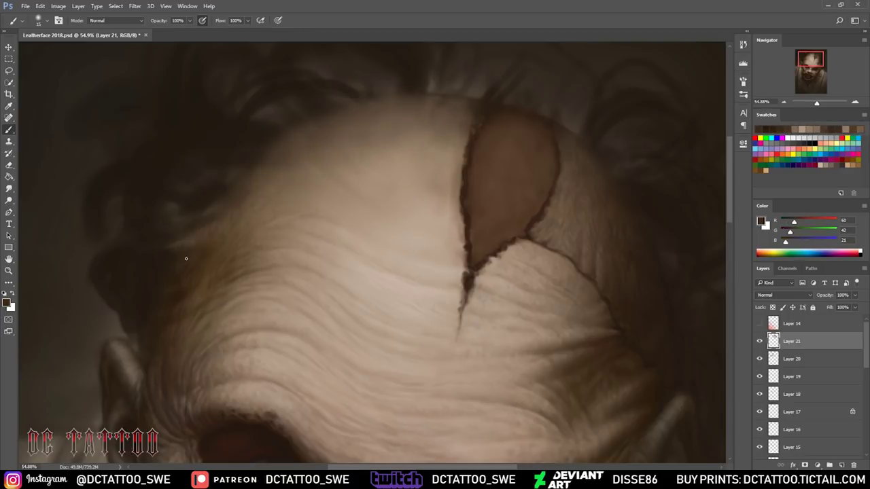
alt+click(197, 236)
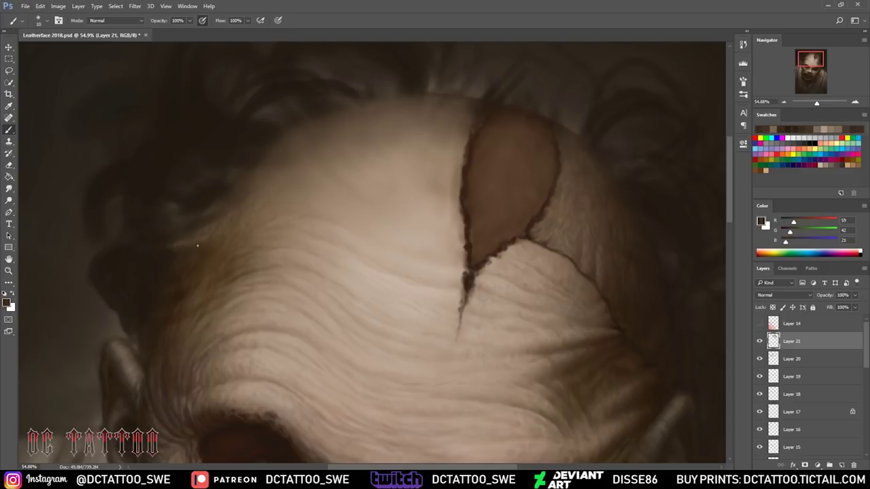
drag(193, 240, 179, 145)
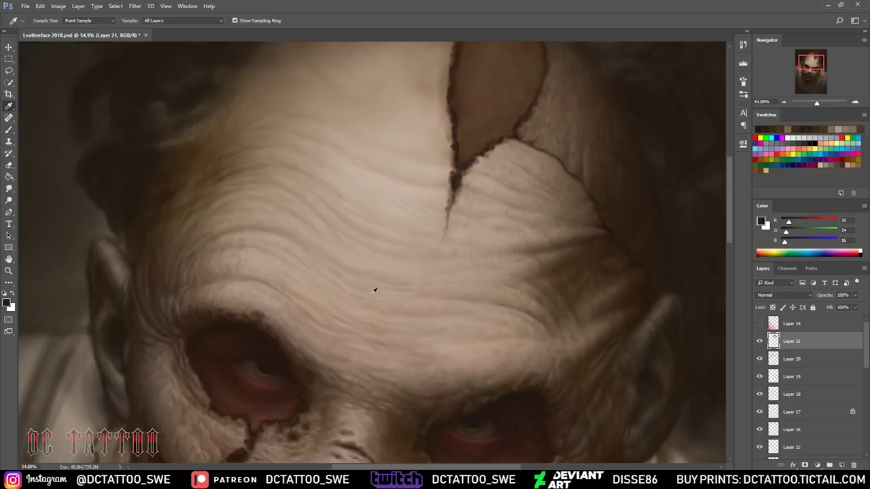
alt+click(151, 150)
drag(221, 78, 284, 221)
- Pick a range of light skin tones and dark shading browns over the forehead
alt+click(499, 185)
alt+click(259, 272)
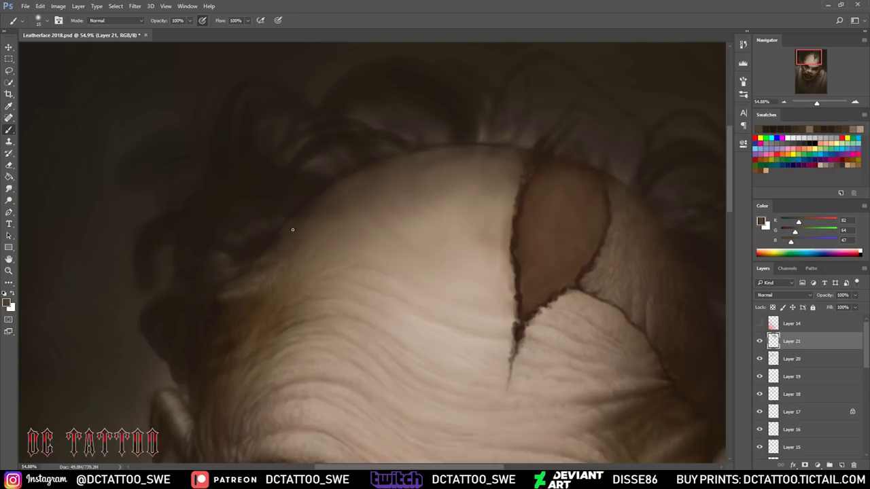
drag(427, 287, 401, 277)
alt+click(401, 277)
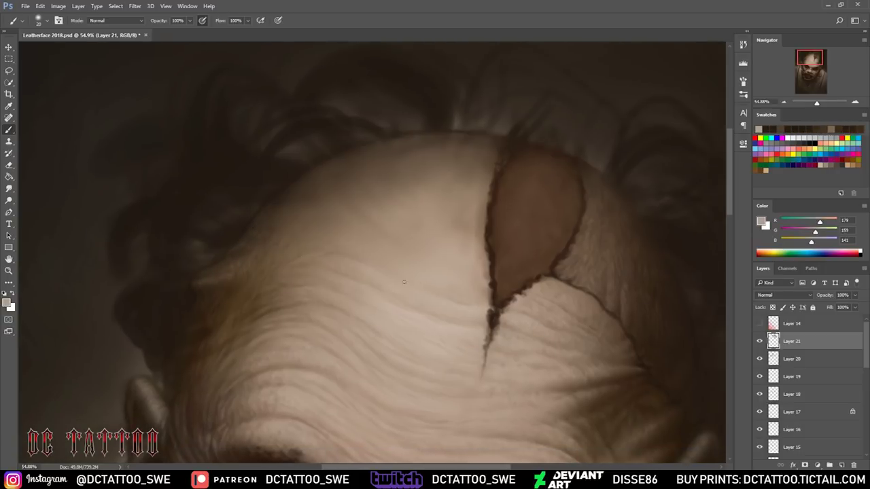
alt+click(521, 316)
alt+click(486, 299)
alt+click(487, 221)
alt+click(465, 139)
alt+click(497, 145)
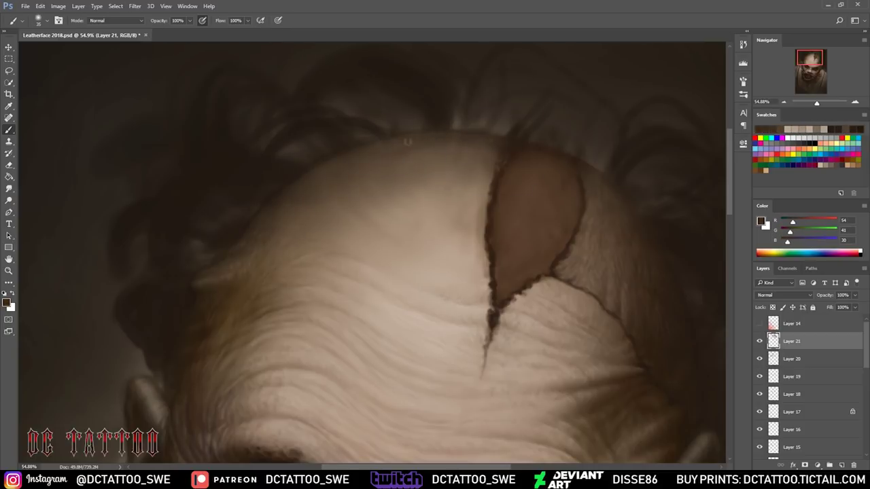
alt+click(490, 131)
key(bracketleft)
key(bracketleft)
key(bracketleft)
- Paint faint light strokes on the forehead skin, then flip the canvas horizontally
alt+click(466, 263)
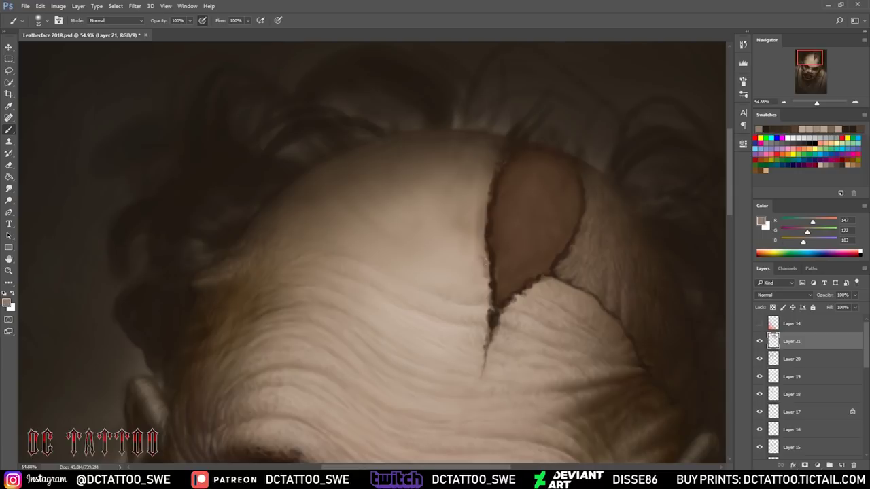
alt+click(437, 254)
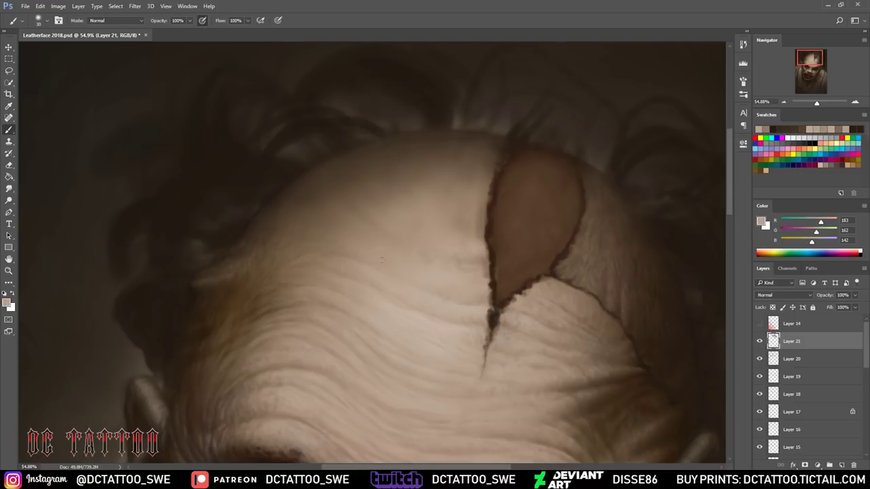
alt+click(463, 140)
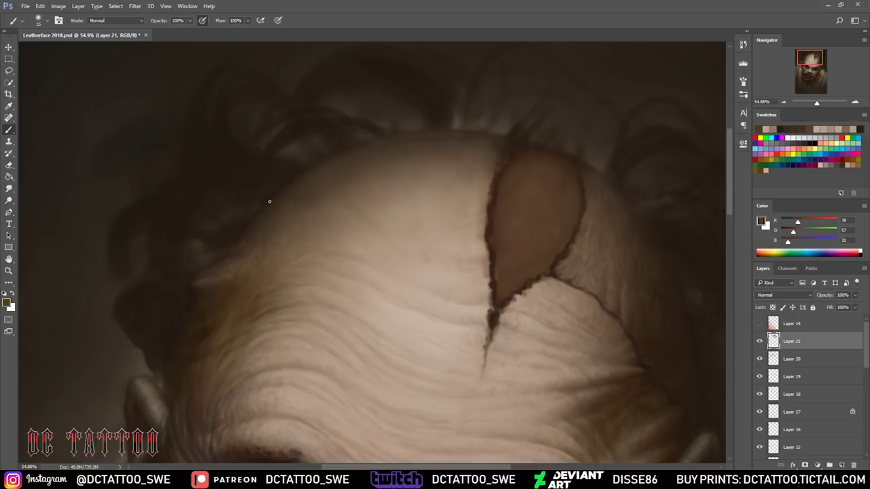
alt+click(231, 285)
key(bracketleft)
key(bracketleft)
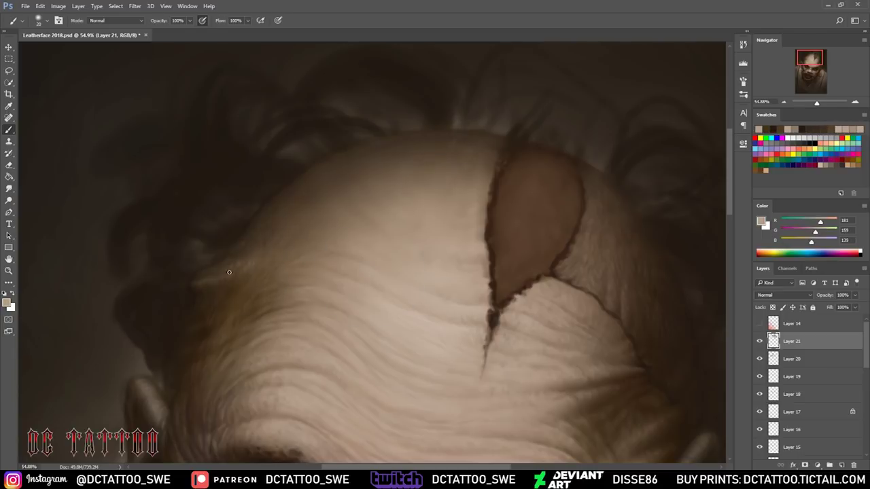
drag(275, 298, 258, 311)
alt+click(451, 256)
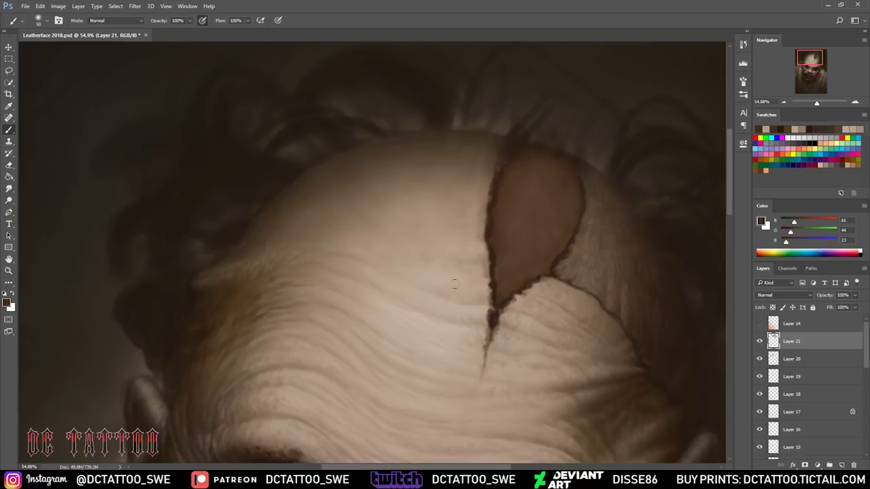
key(ctrl+shift+h)
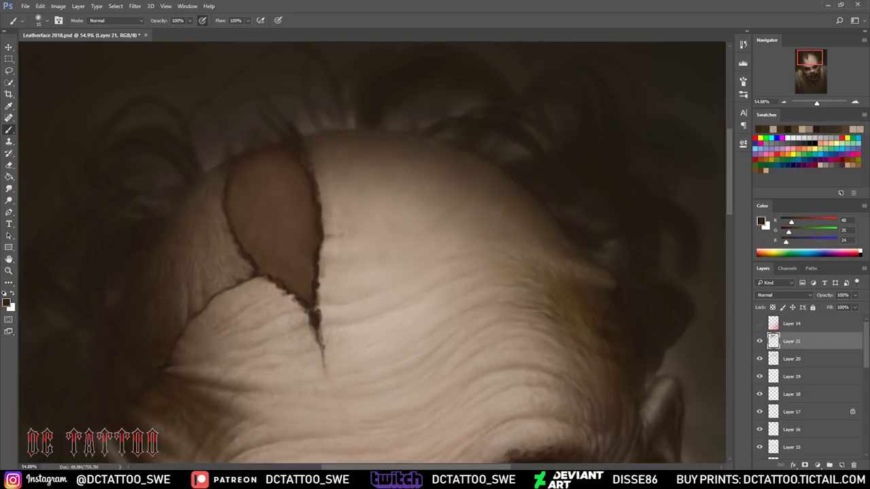
- Sample light, mid and dark skin tones to shade the forehead, then zoom out
alt+click(343, 226)
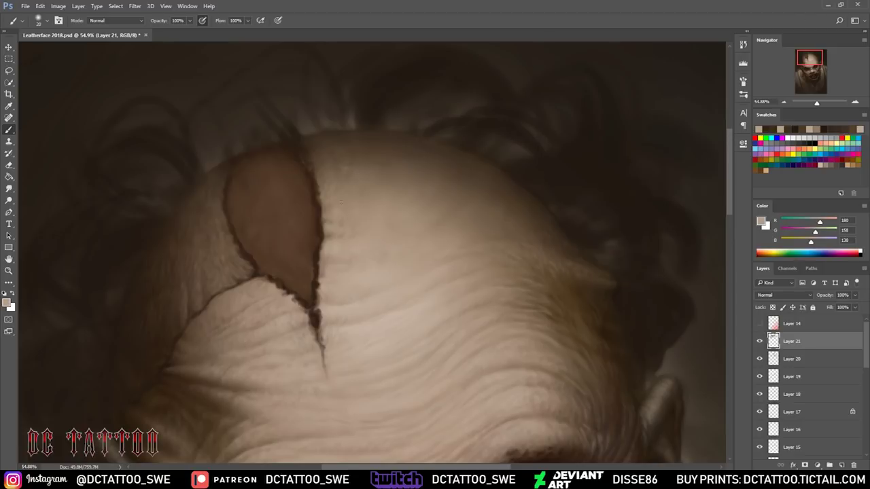
alt+click(403, 246)
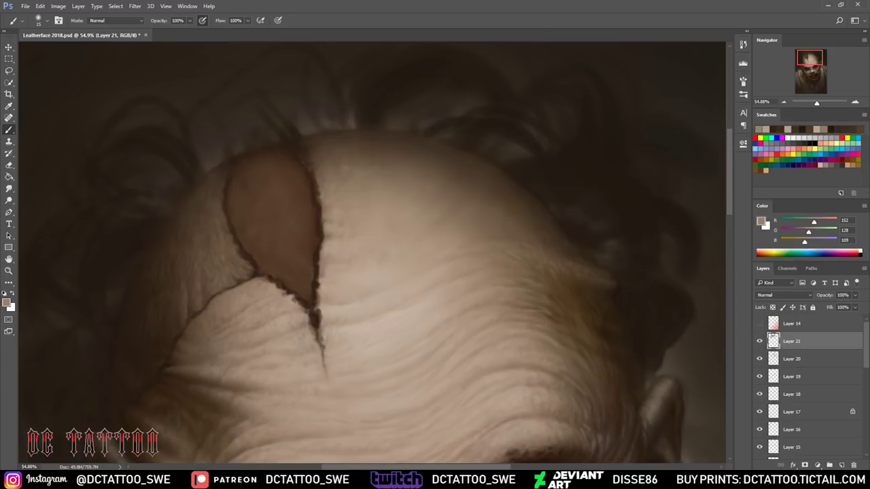
alt+click(315, 187)
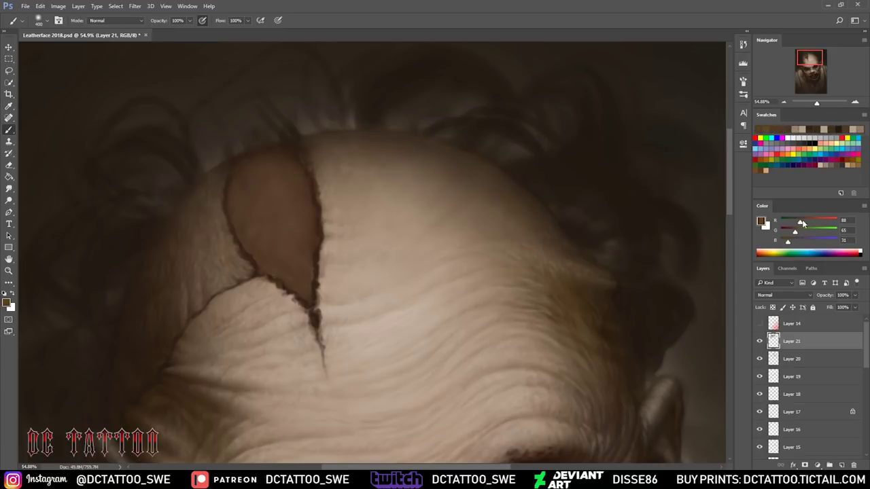
alt+click(344, 286)
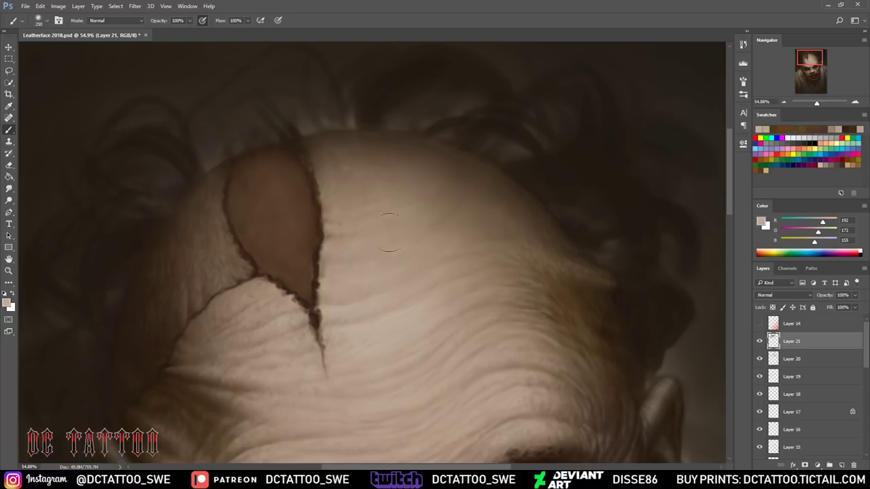
alt+click(317, 269)
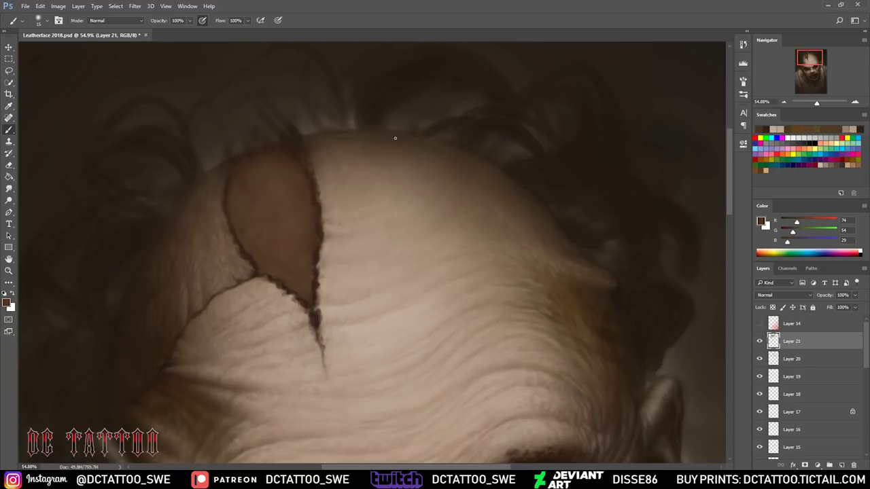
scroll(688, 194, down, 5)
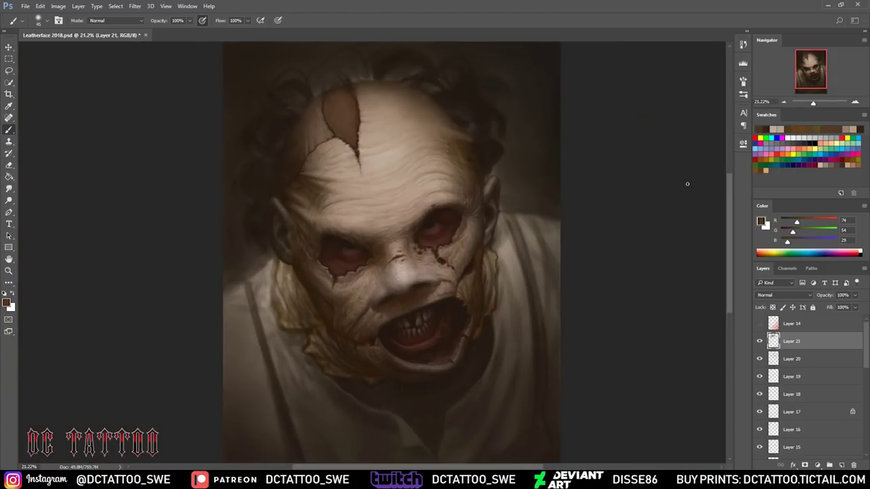
- Lasso the mouth, copy it to its own layer and scale it up
click(759, 341)
click(760, 342)
key(l)
drag(408, 309, 454, 306)
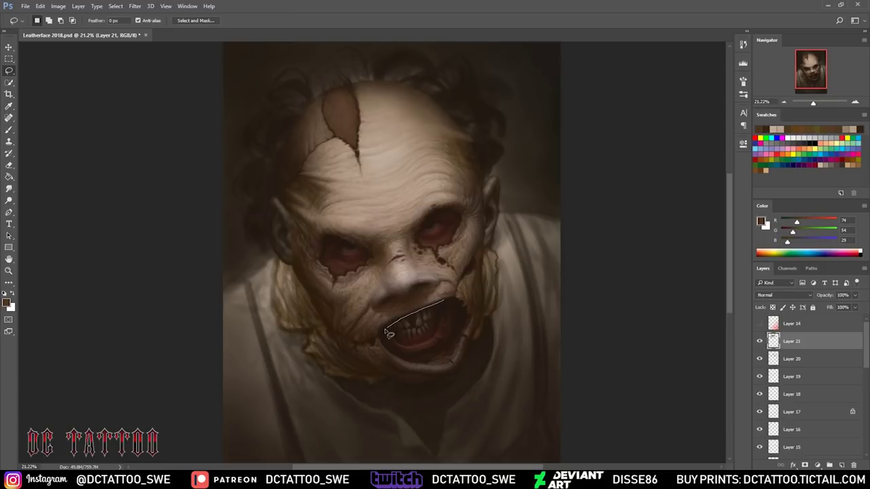
key(ctrl+j)
key(ctrl+t)
drag(382, 300, 375, 280)
key(Return)
key(v)
- Add a layer mask to the enlarged mouth and blend its upper lip edge into the face
scroll(408, 343, up, 3)
click(817, 465)
key(b)
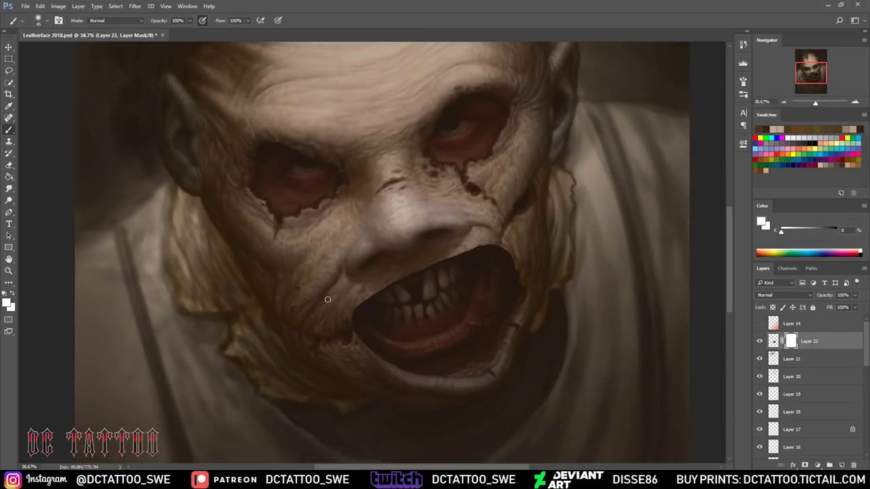
key(bracketright)
key(bracketright)
key(bracketright)
drag(489, 257, 438, 263)
key(bracketright)
key(bracketright)
key(bracketright)
click(760, 341)
key(ctrl+minus)
key(ctrl+minus)
key(ctrl+minus)
key(bracketright)
key(bracketright)
key(bracketright)
- Create new Layer 23 and set up a dark brown brush for painting
key(ctrl+shift+alt+n)
key(ctrl+plus)
key(ctrl+plus)
key(bracketleft)
key(bracketleft)
key(bracketleft)
alt+click(397, 374)
key(bracketright)
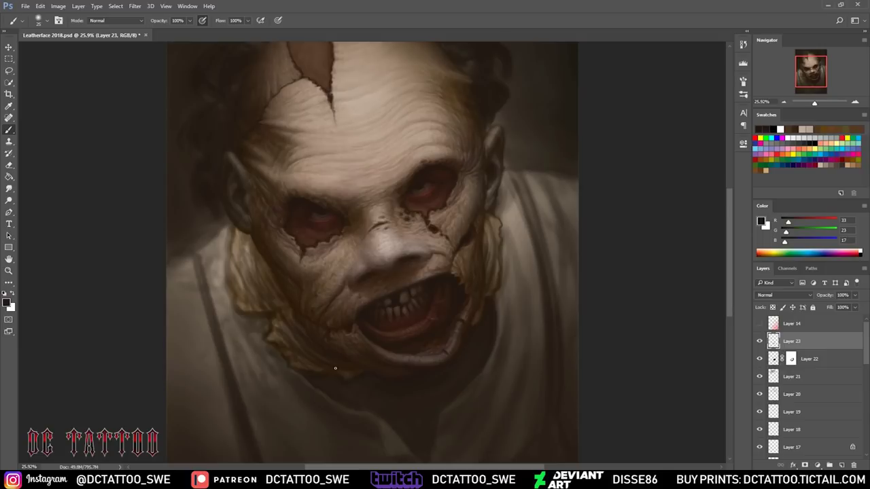
drag(815, 103, 821, 98)
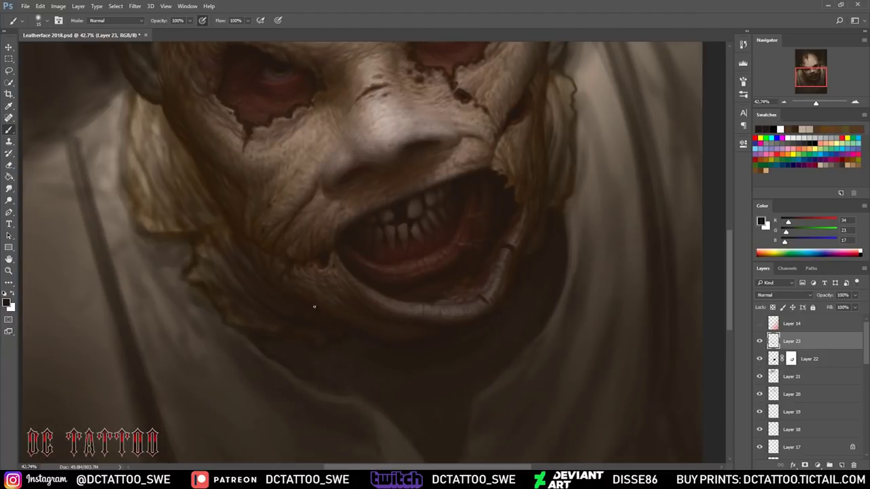
- Sample dark shadow browns and zoom in closer on the mouth and jaw
alt+click(204, 228)
key(bracketleft)
alt+click(243, 263)
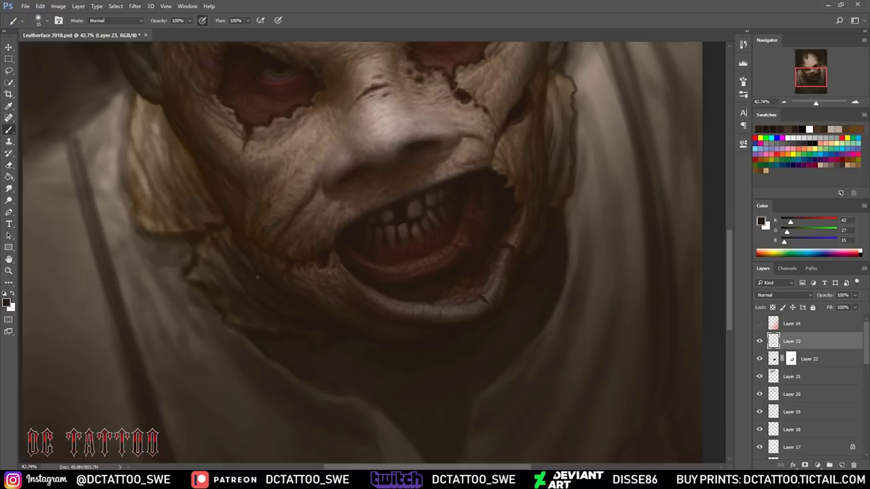
alt+click(205, 258)
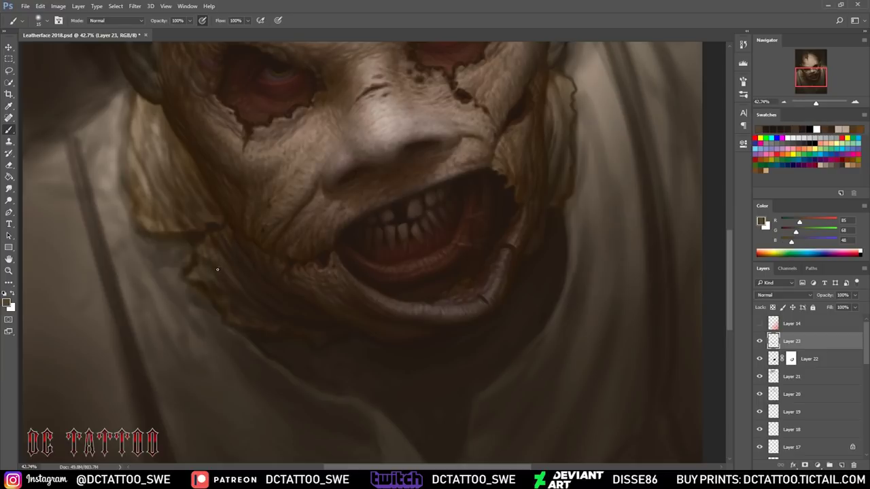
alt+click(205, 240)
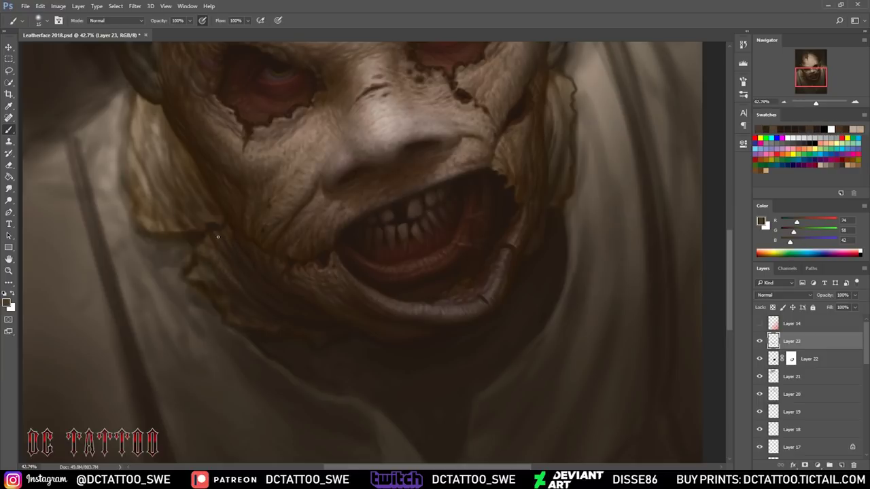
alt+click(237, 259)
alt+click(265, 287)
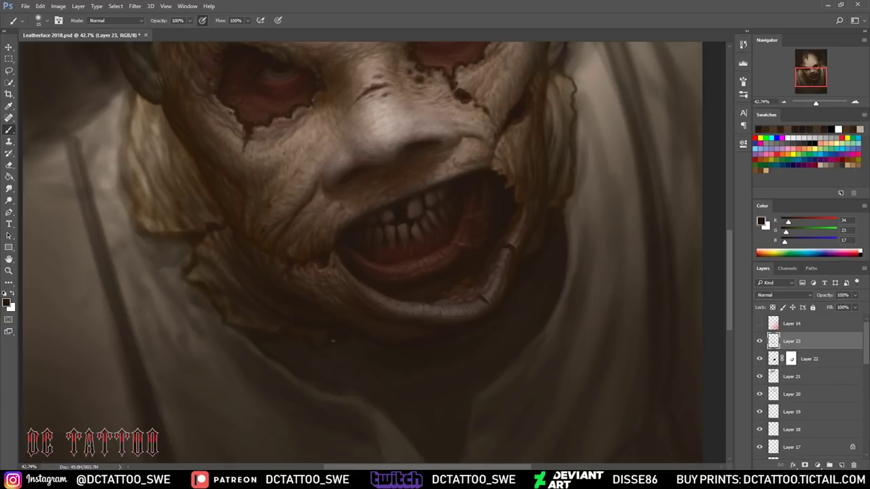
drag(816, 106, 818, 105)
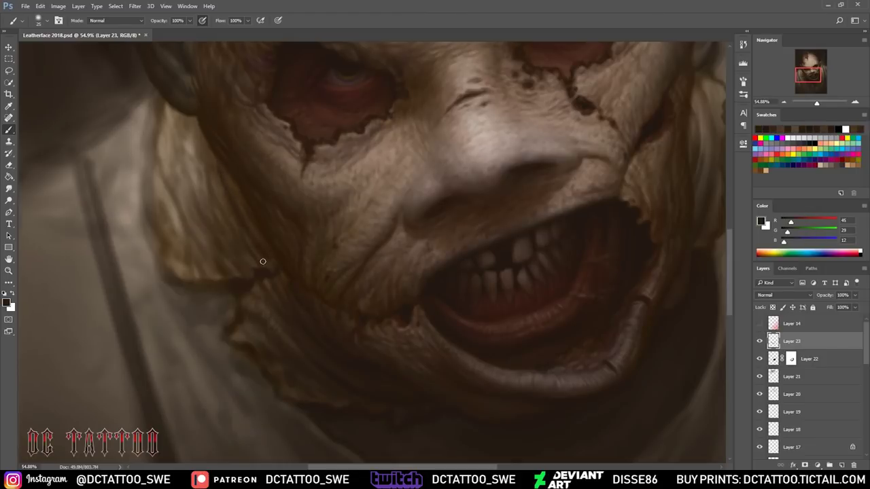
- Pick jaw-shadow and mask-edge browns and resize the brush for detail
alt+click(217, 175)
alt+click(228, 224)
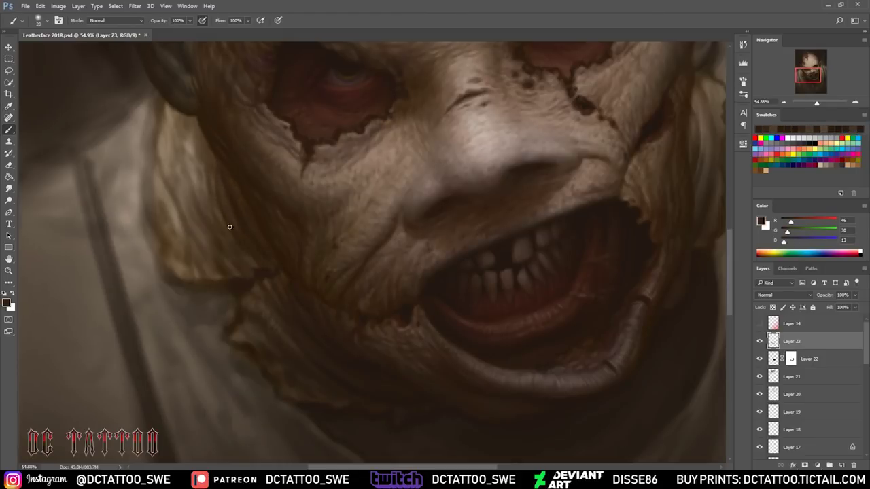
alt+click(210, 174)
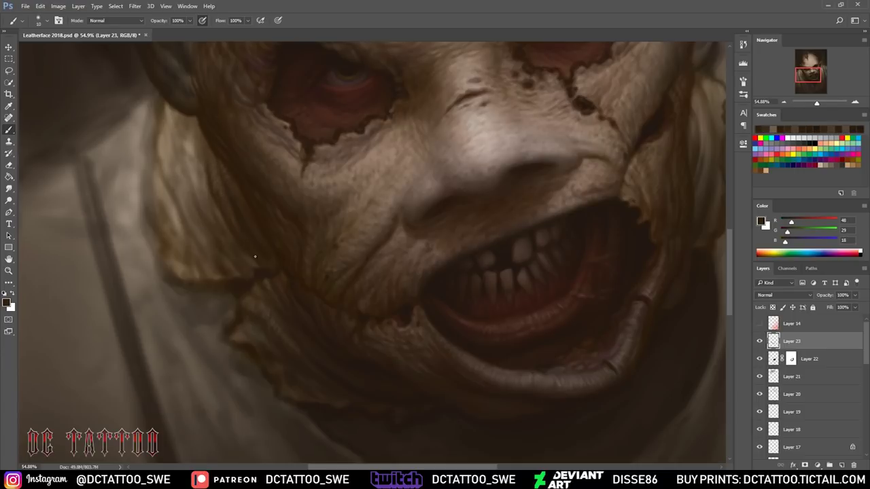
alt+click(228, 244)
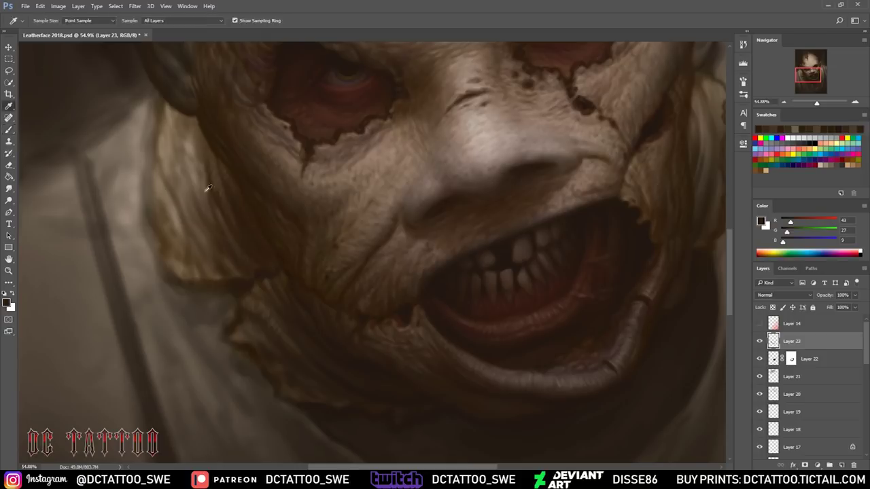
alt+click(256, 264)
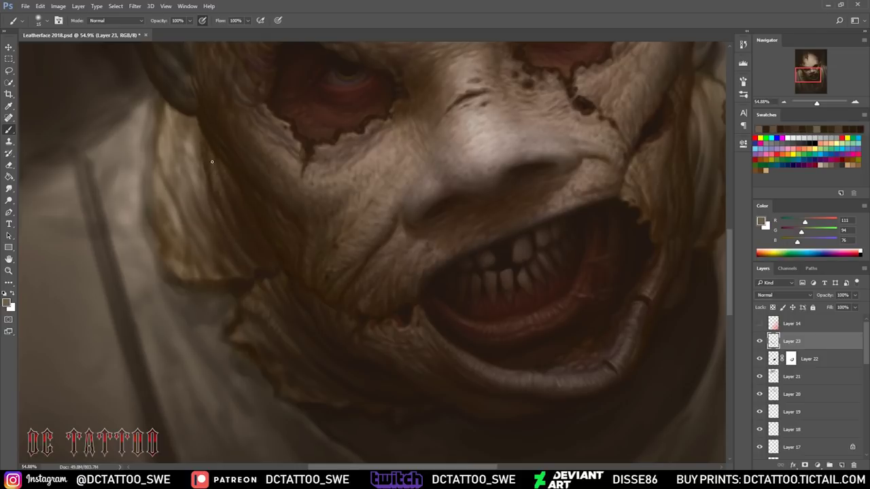
alt+click(211, 173)
alt+click(238, 291)
key(bracketleft)
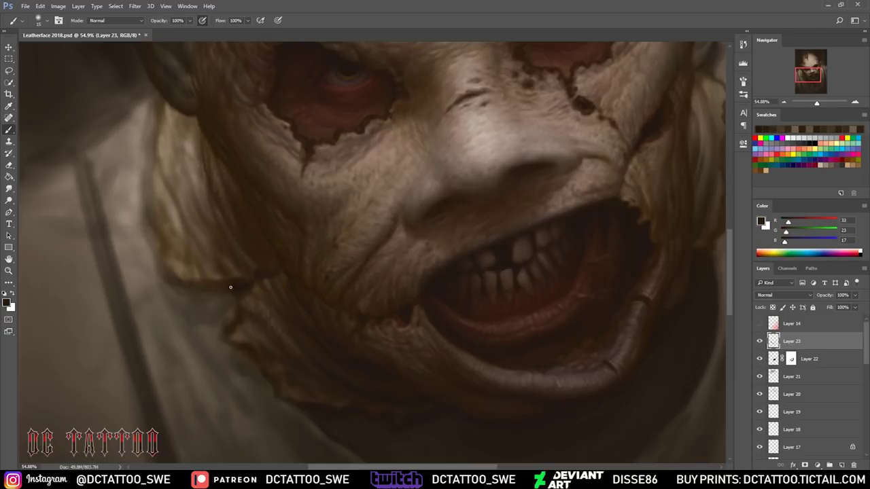
key(bracketleft)
key(bracketleft)
key(bracketright)
key(bracketright)
- Outline the left mask flap with a dark brown seam down the face edge
alt+click(206, 201)
key(bracketright)
alt+click(210, 199)
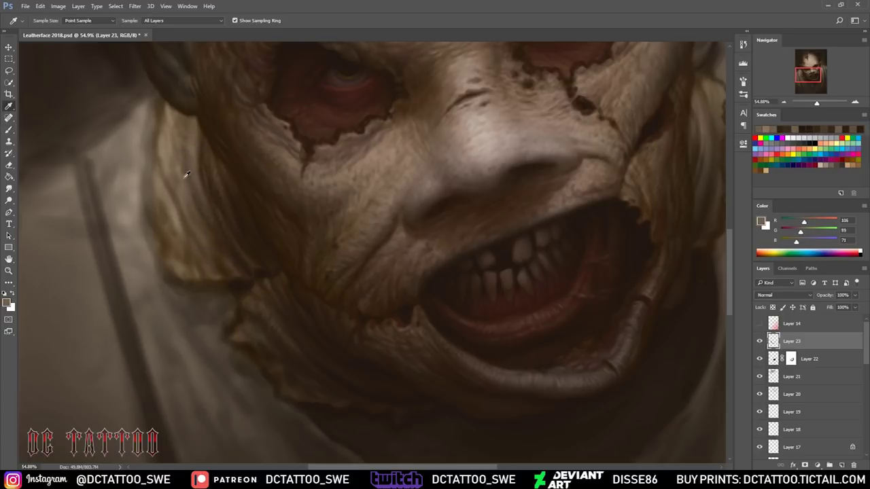
alt+click(194, 166)
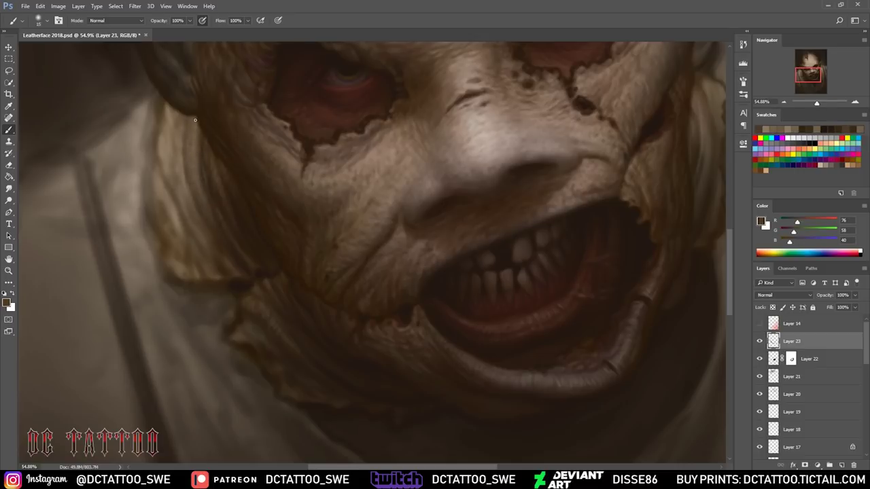
alt+click(196, 126)
alt+click(194, 174)
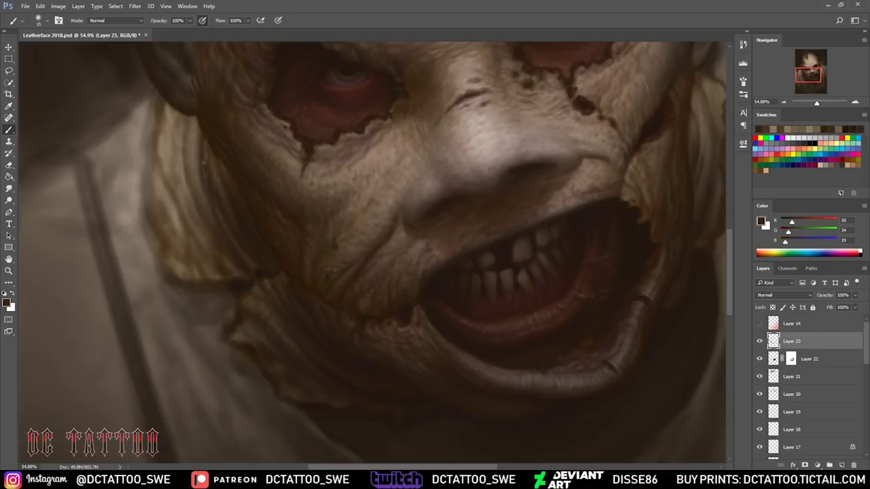
alt+click(284, 252)
key(bracketright)
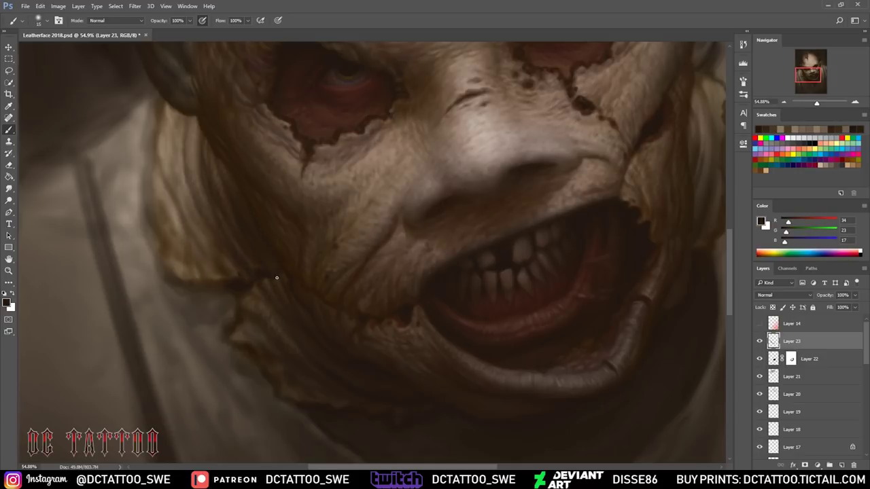
key(bracketleft)
key(bracketleft)
key(bracketright)
scroll(166, 357, up, 3)
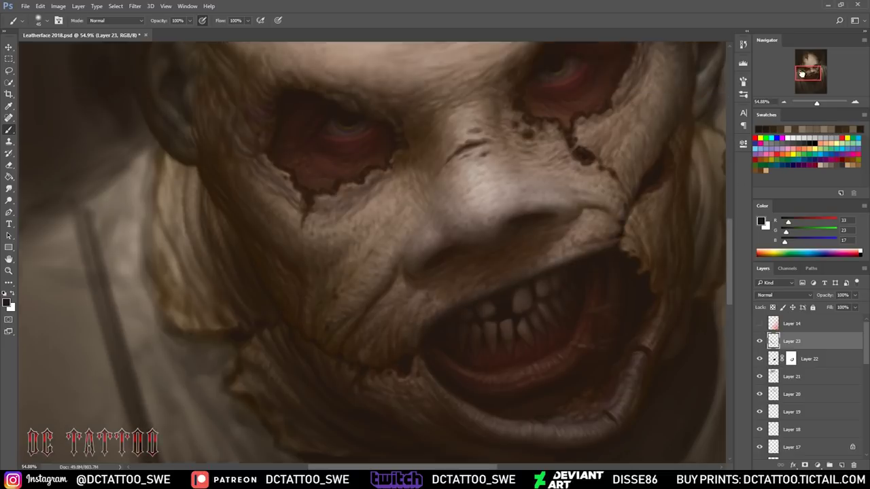
drag(167, 357, 164, 208)
- Darken the left, bottom and lower edges of the skin flap with dark outline browns
drag(160, 199, 170, 313)
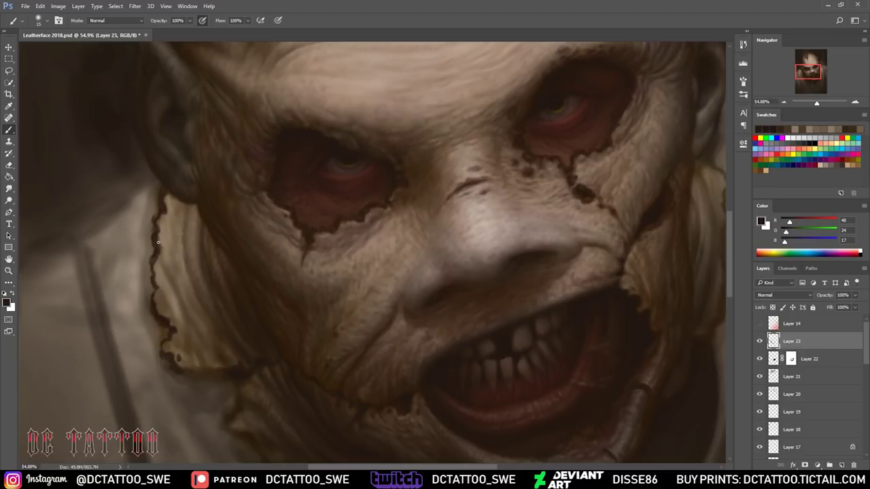
key(bracketright)
alt+click(170, 313)
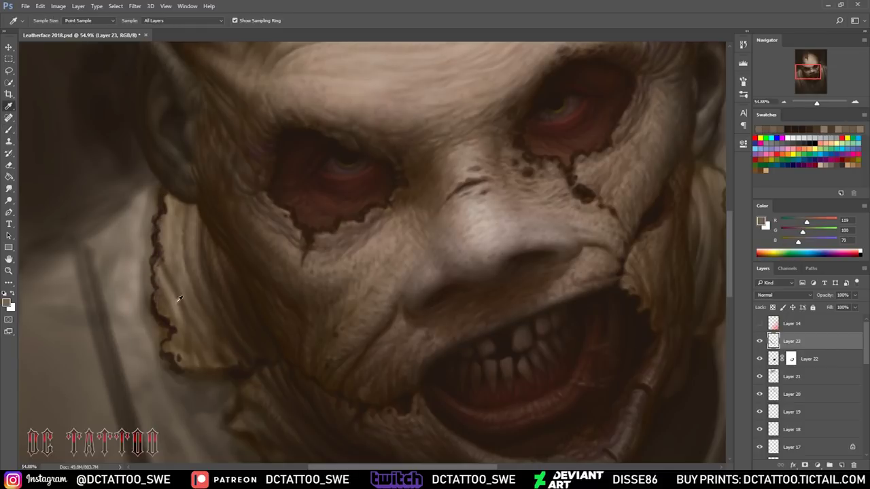
alt+click(174, 250)
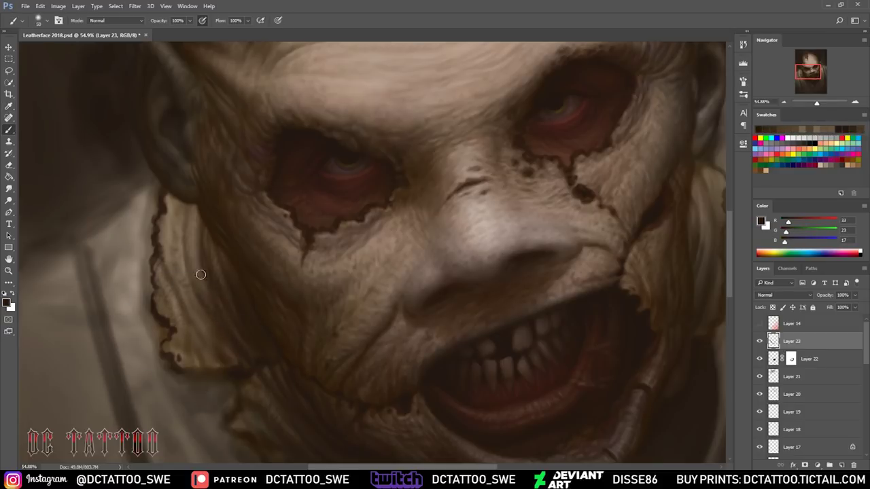
drag(181, 367, 223, 373)
alt+click(226, 372)
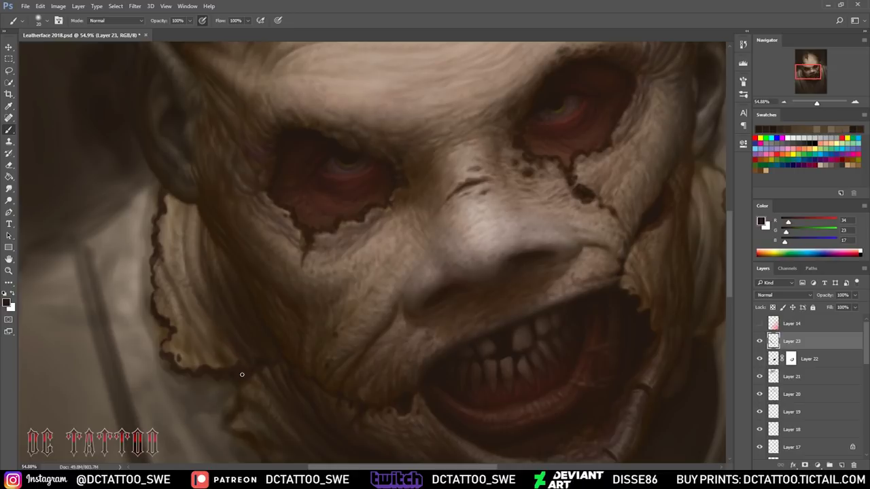
drag(167, 315, 182, 362)
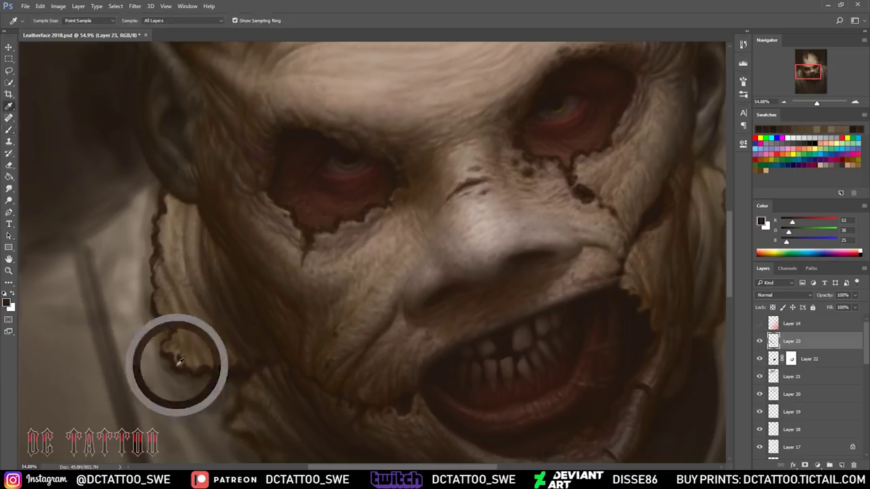
- Switch to a finer brush and darken the flap's left edge with a dark brown stroke
alt+click(228, 302)
alt+click(170, 350)
alt+click(156, 304)
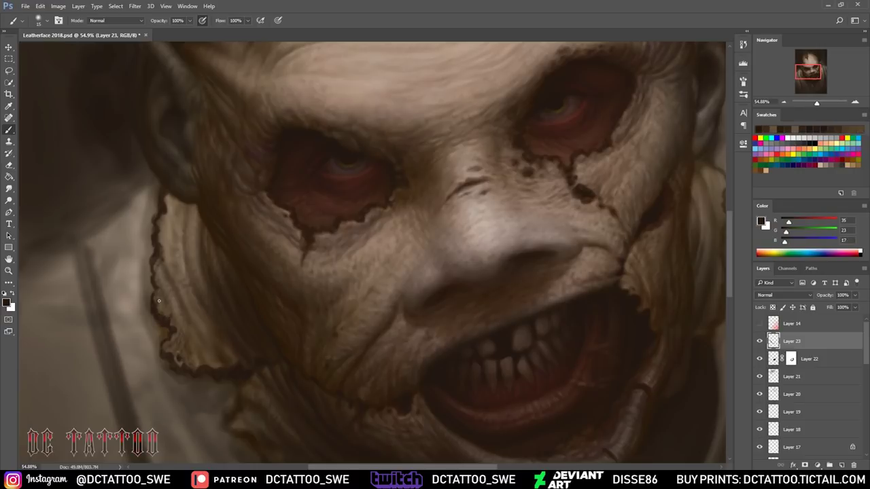
key([)
key([)
alt+click(188, 265)
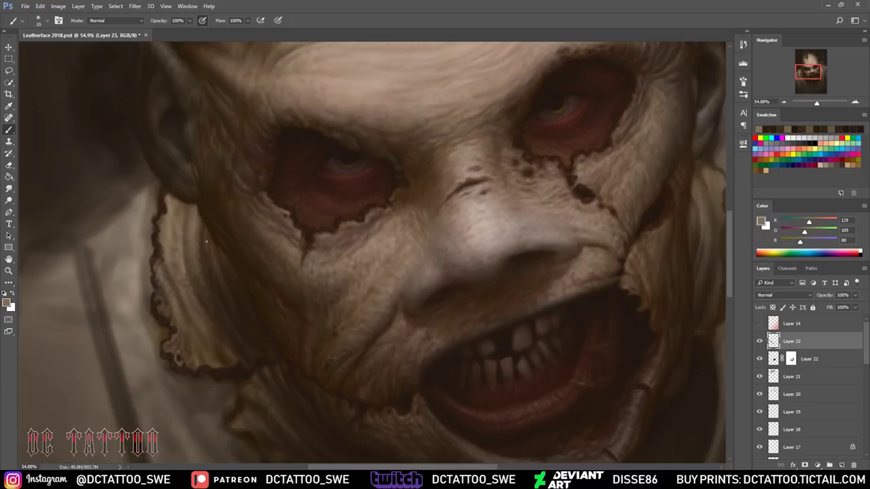
key([)
alt+click(181, 221)
alt+click(180, 237)
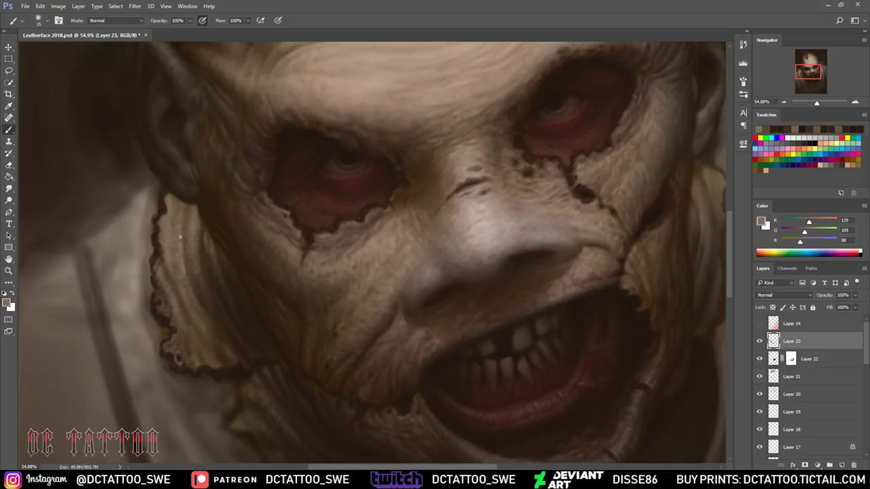
alt+click(179, 271)
drag(175, 204, 168, 228)
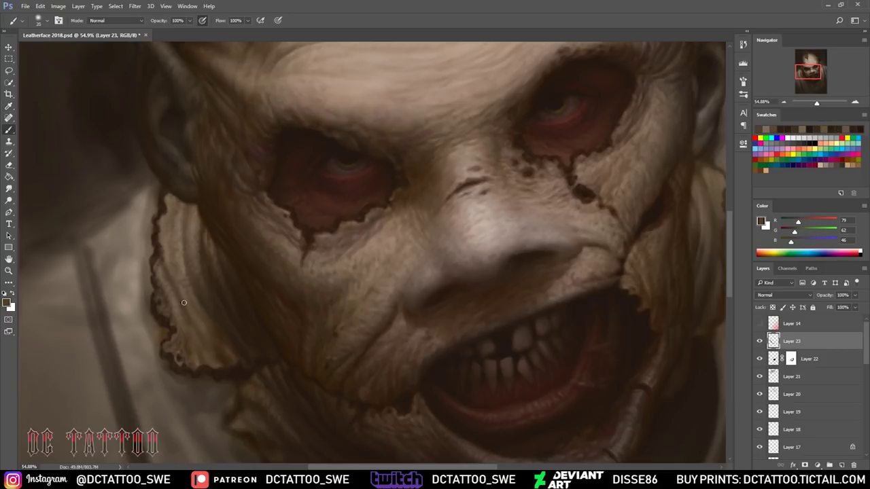
- Pick mid, lighter, shadow and tan browns from the flap with a smaller brush to shade it
key(bracketleft)
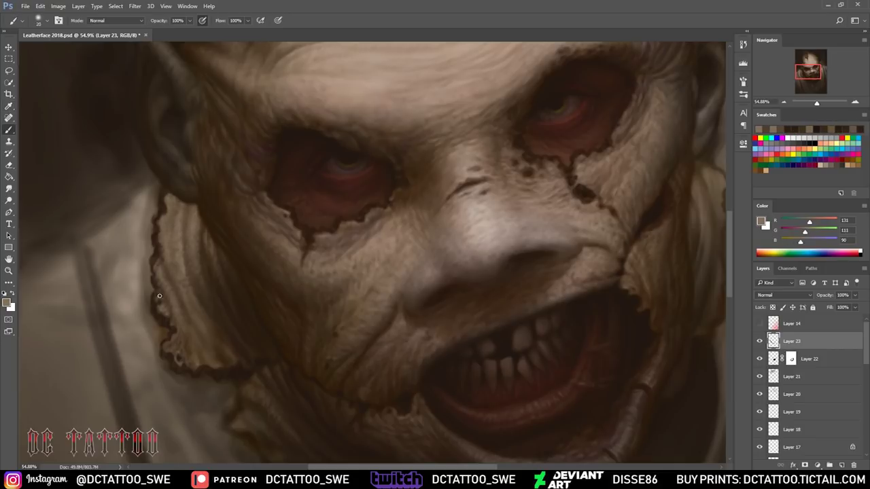
alt+click(173, 347)
alt+click(174, 315)
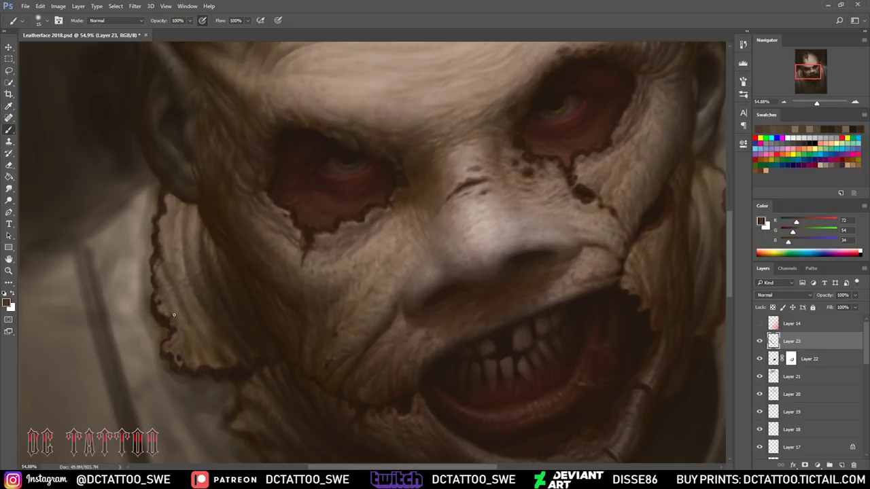
alt+click(194, 359)
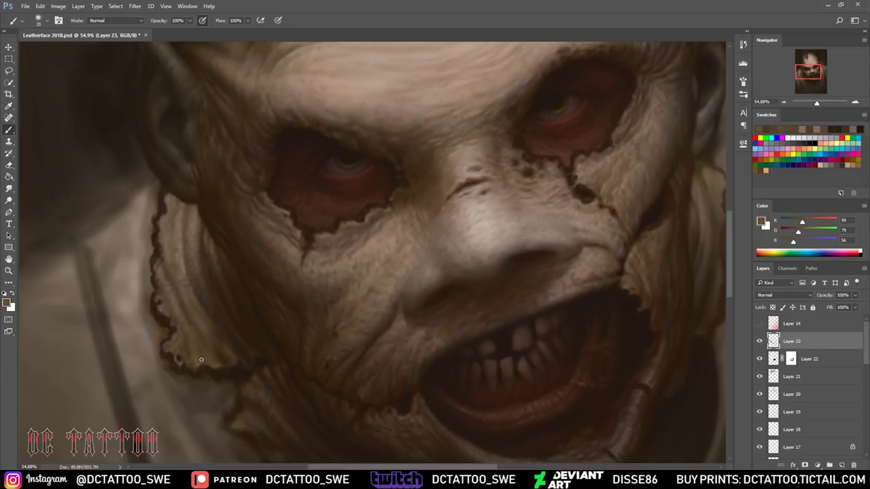
alt+click(224, 354)
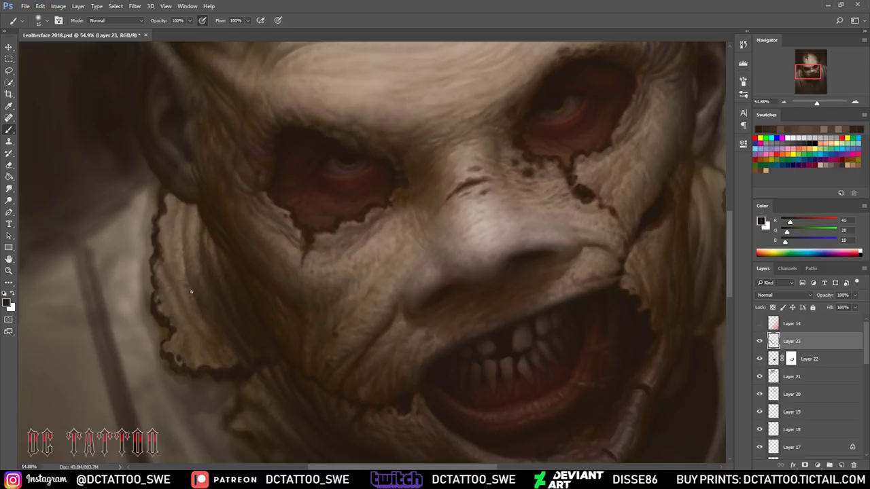
alt+click(187, 313)
key(bracketleft)
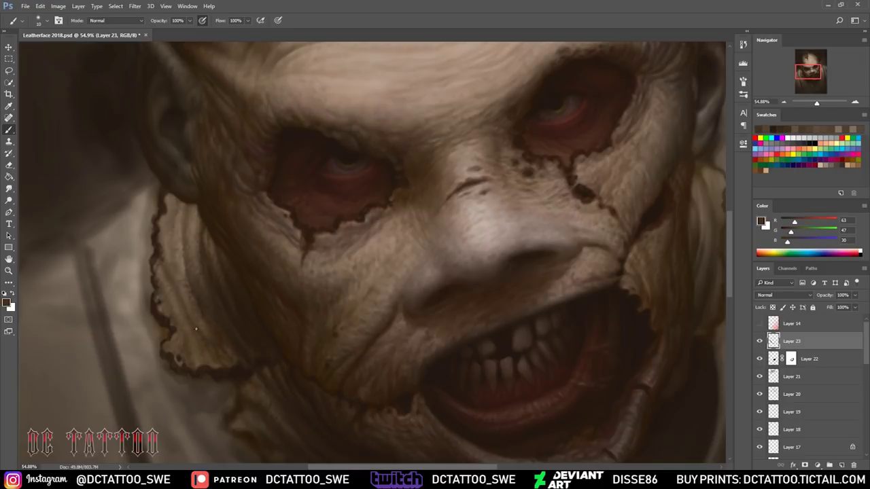
alt+click(198, 309)
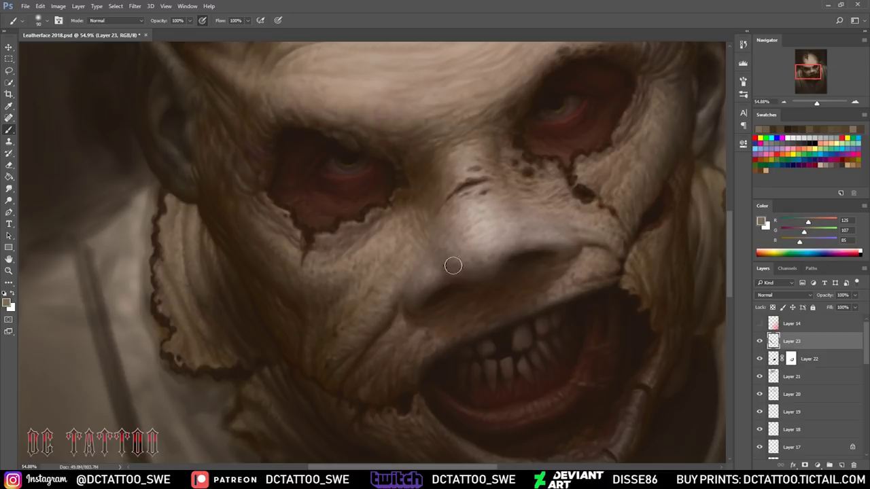
alt+click(216, 283)
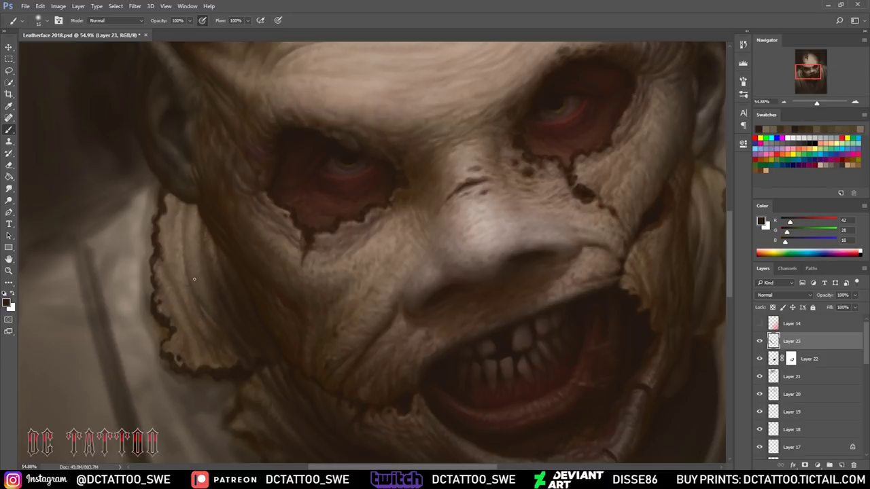
- Choose lighter and darker edge browns, enlarge the brush, and pan toward the face's right side
alt+click(174, 204)
key(bracketleft)
alt+click(197, 216)
key(bracketright)
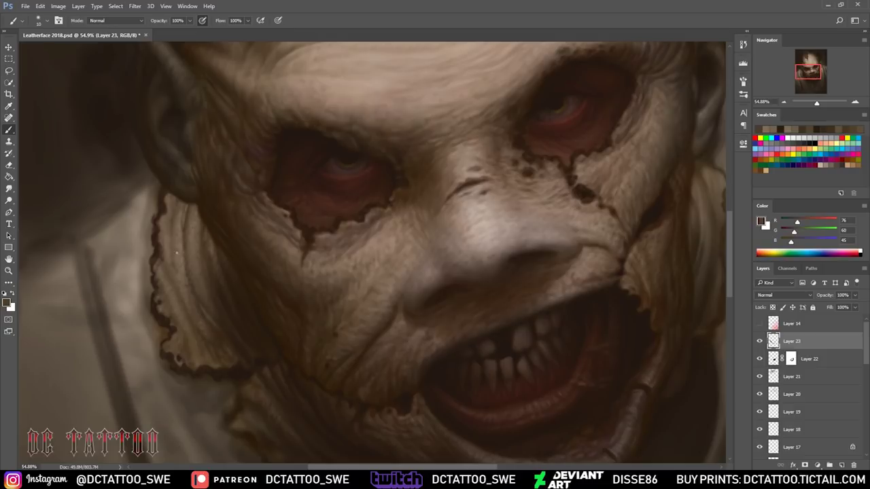
alt+click(239, 311)
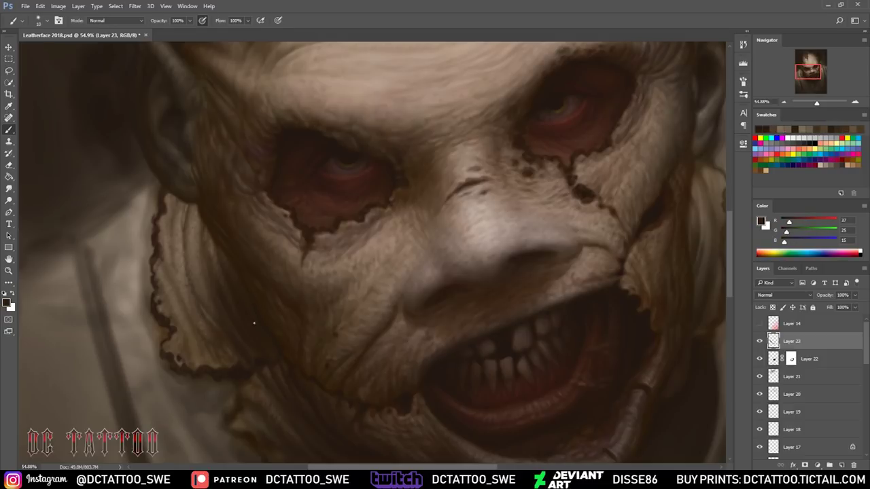
key(bracketright)
key(bracketright)
drag(815, 86, 819, 89)
- Darken the ragged edge of the right cheek patch with a near-black brown
alt+click(602, 231)
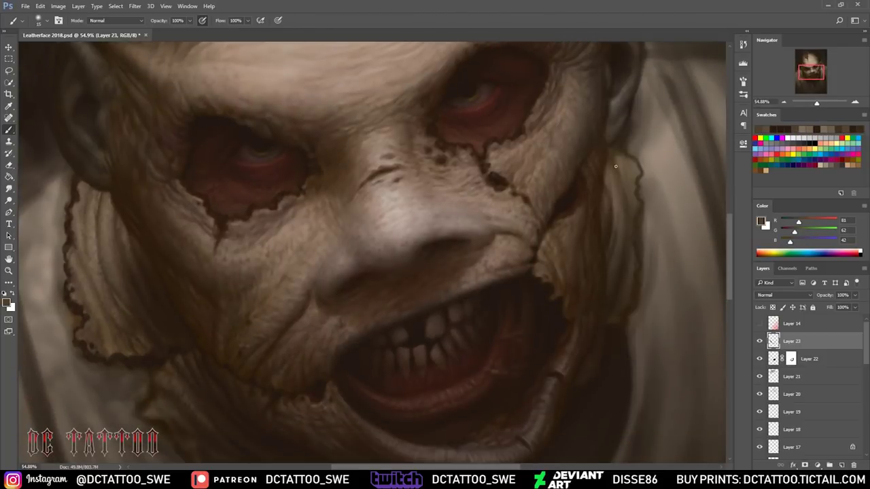
alt+click(613, 207)
alt+click(611, 299)
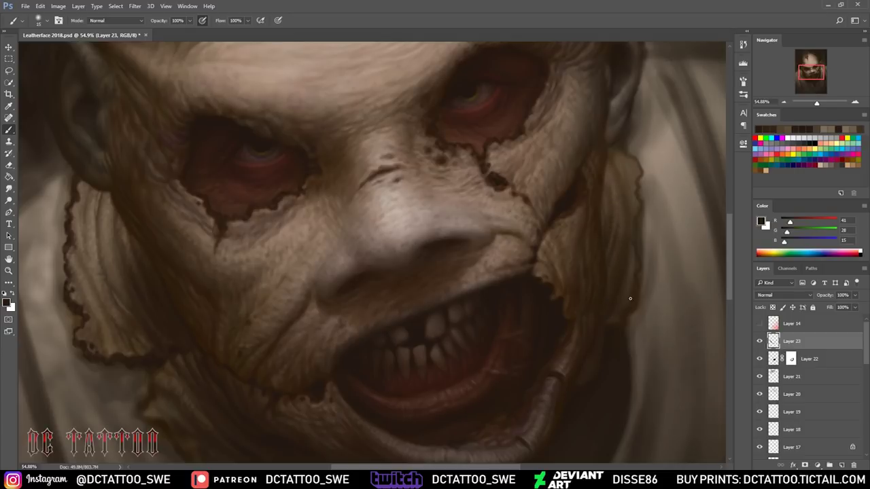
alt+click(608, 271)
alt+click(628, 310)
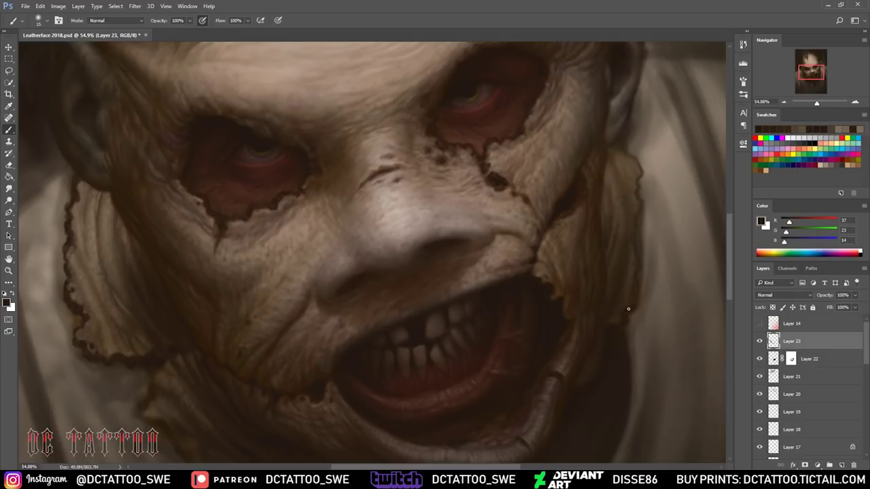
drag(631, 213, 638, 158)
- Outline the right edge of the cheek patch in dark brown with a smaller brush
alt+click(606, 178)
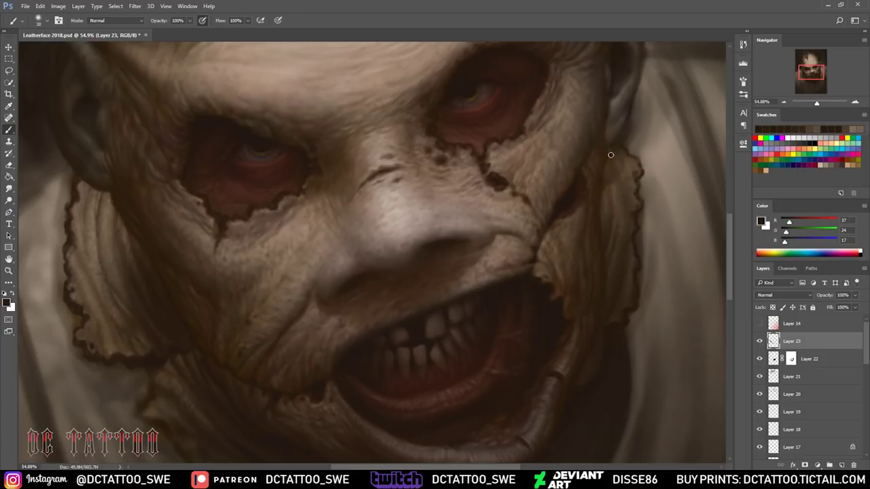
alt+click(619, 154)
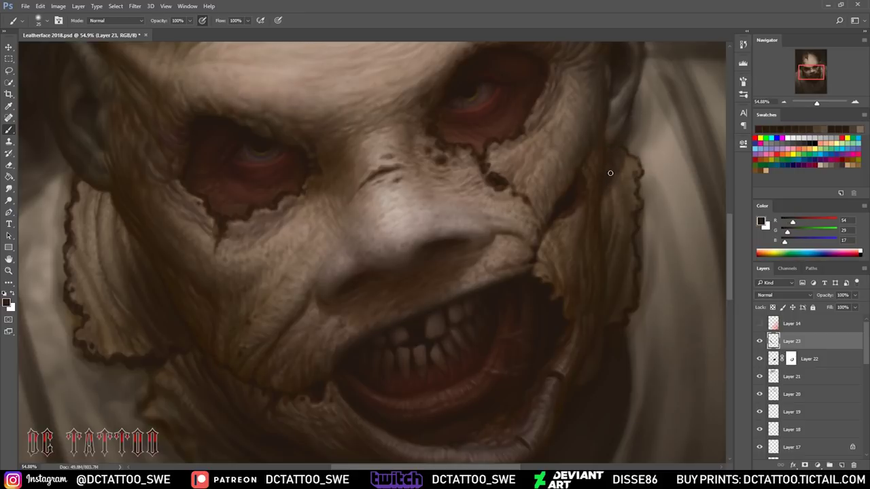
alt+click(620, 161)
alt+click(610, 167)
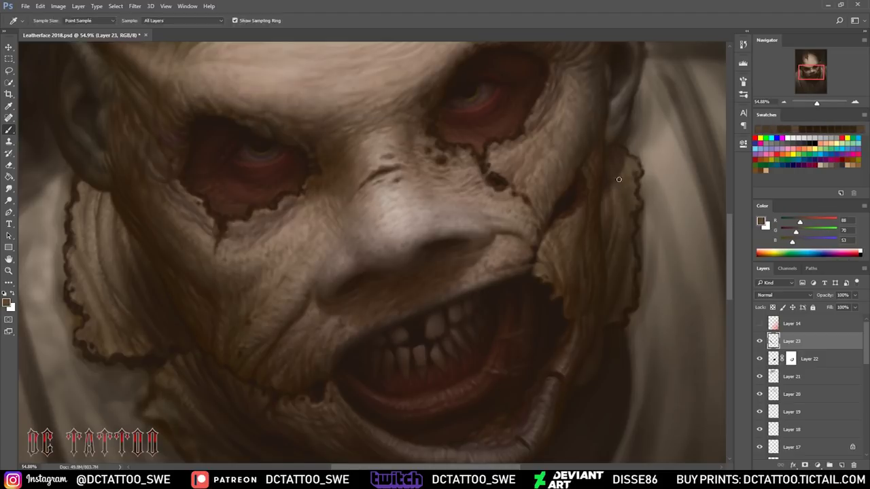
alt+click(612, 159)
key(bracketleft)
key(bracketleft)
key(bracketleft)
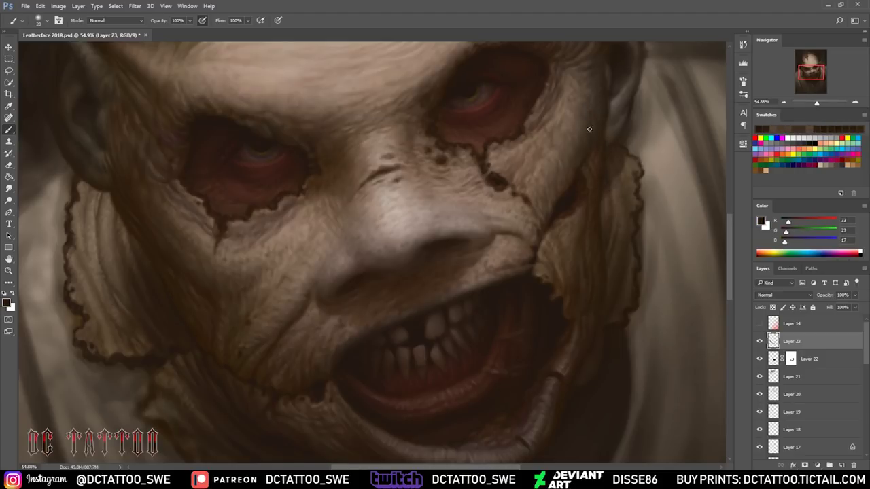
alt+click(621, 167)
key(i)
alt+click(472, 275)
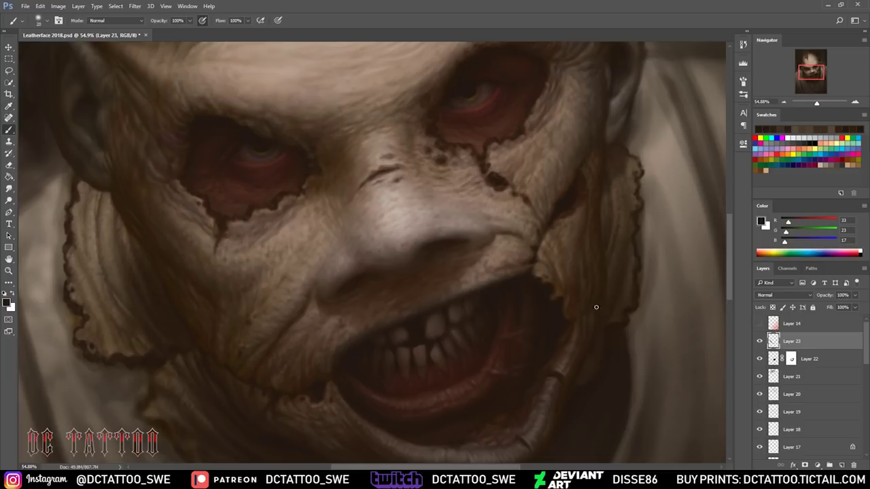
drag(627, 168, 636, 185)
- Pan down to the chin and paint dark brown detail along the mask's chin edge
alt+click(590, 372)
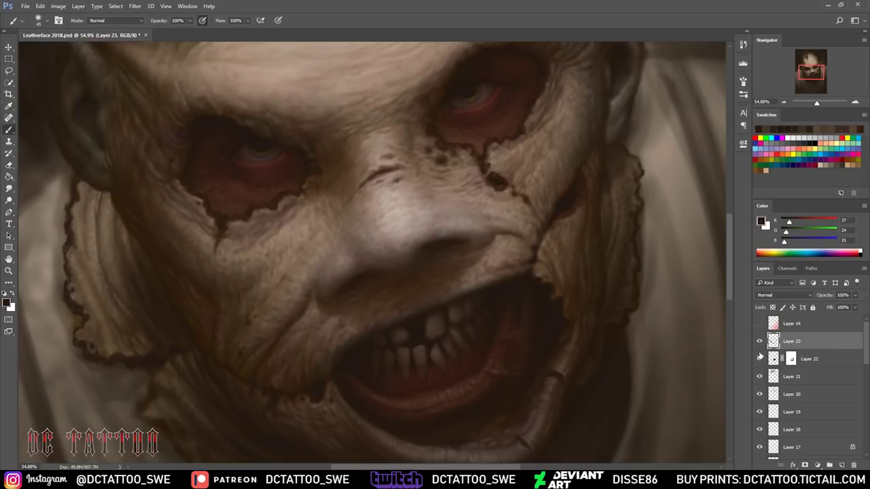
drag(831, 73, 830, 76)
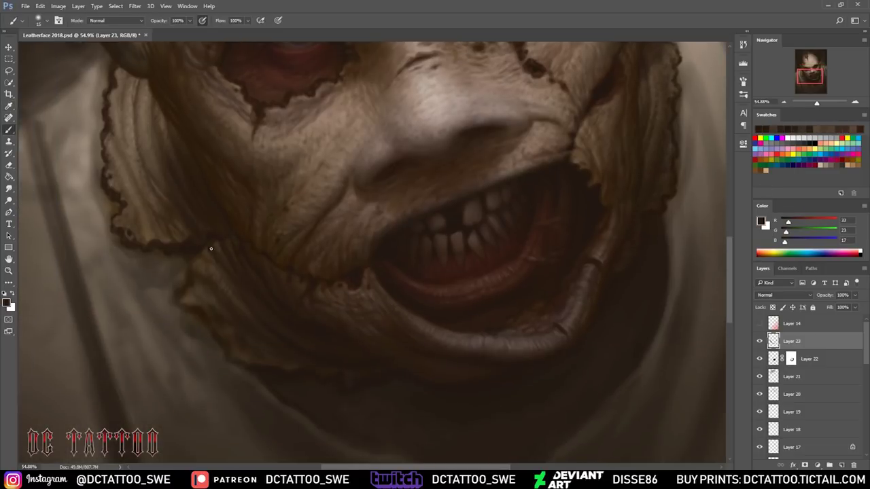
key(bracketleft)
key(bracketleft)
key(bracketleft)
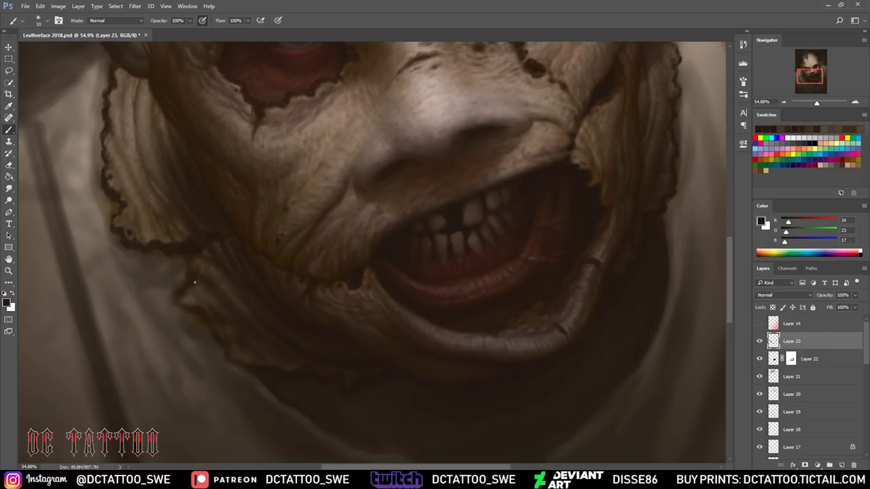
alt+click(197, 254)
mouse_move(193, 298)
mouse_down()
mouse_move(186, 299)
mouse_move(208, 303)
mouse_up()
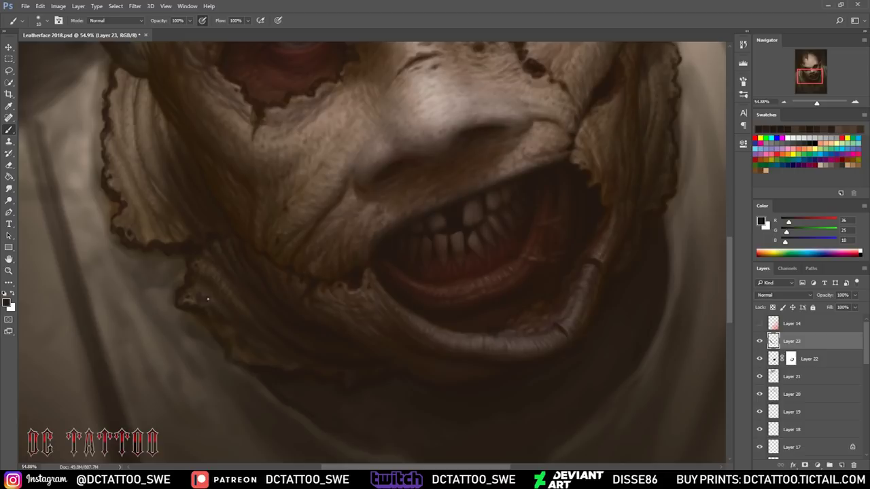
- Refine the chin seam with near-black and mid browns, then add Layer 24 above Layer 23
alt+click(219, 295)
key(bracketright)
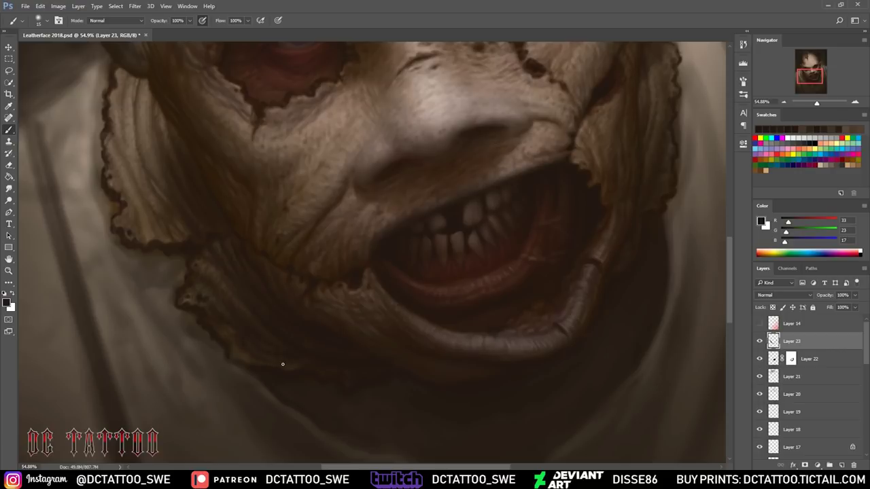
alt+click(252, 301)
key(bracketleft)
alt+click(206, 322)
key(bracketright)
key(ctrl+shift+alt+n)
scroll(539, 245, down, 5)
- Save Leatherface 2018.psd, then paint faint strokes and a dark line down the shirt's right side
scroll(539, 245, up, 2)
key(ctrl+s)
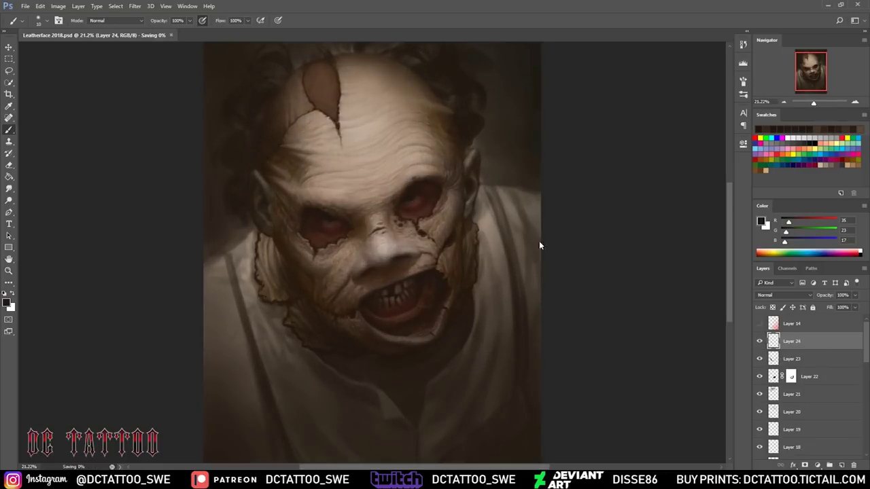
drag(322, 417, 336, 434)
drag(484, 248, 494, 390)
drag(488, 294, 479, 246)
- Paint dark left and right shirt strap lines and a darker mark near the right collar
click(787, 98)
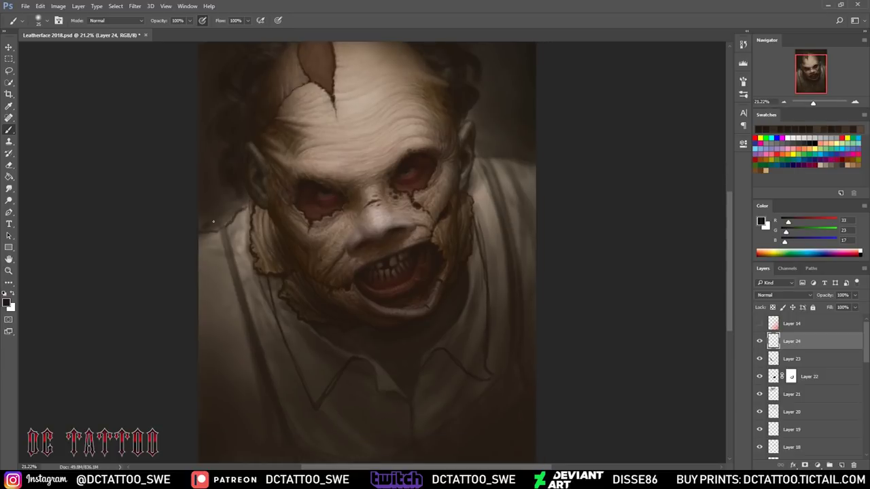
drag(218, 202, 254, 359)
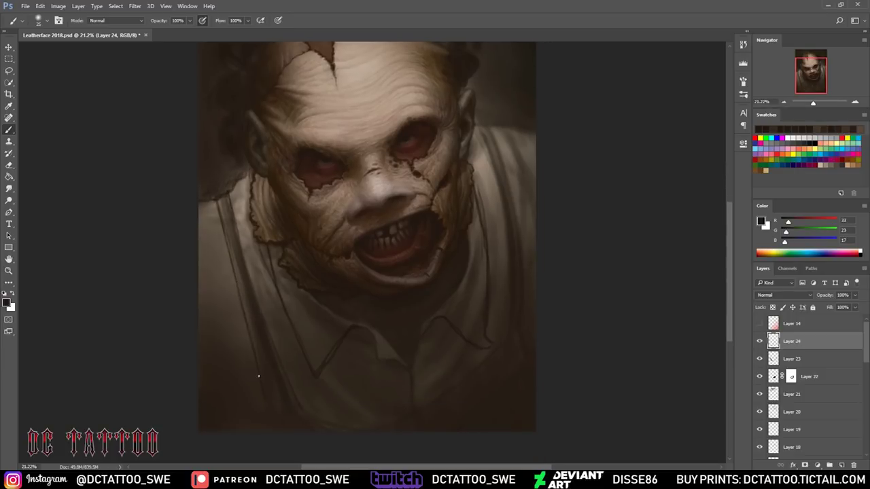
mouse_move(230, 196)
mouse_down()
mouse_move(259, 304)
mouse_move(253, 344)
mouse_up()
drag(476, 120, 511, 222)
drag(497, 142, 515, 228)
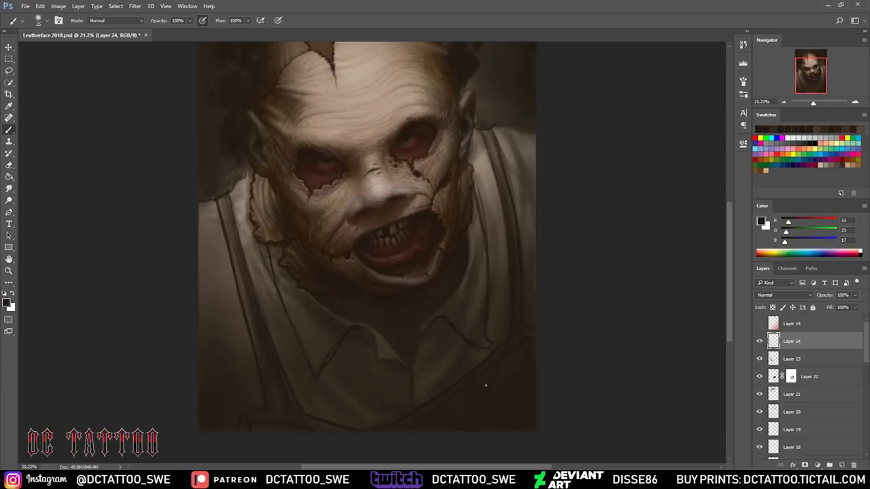
drag(436, 378, 449, 362)
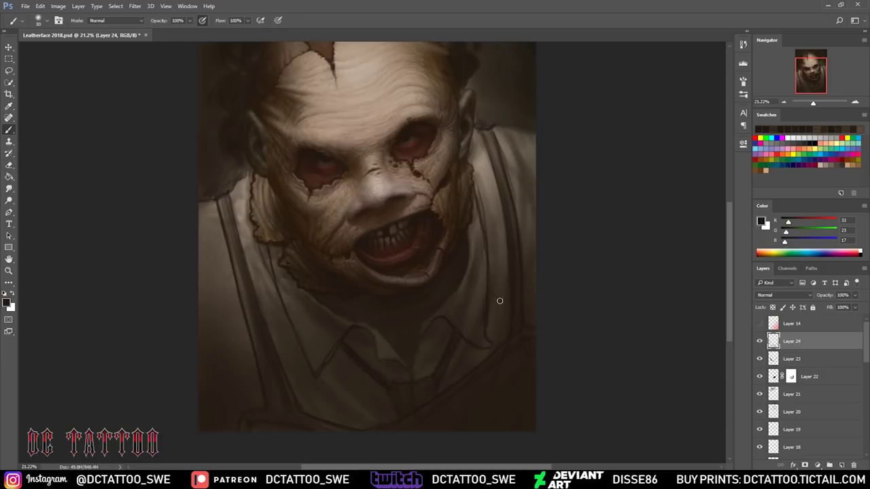
- Paint a light mid-brown stroke along the right collar
key(i)
click(334, 306)
key(b)
drag(474, 250, 448, 317)
key(bracketleft)
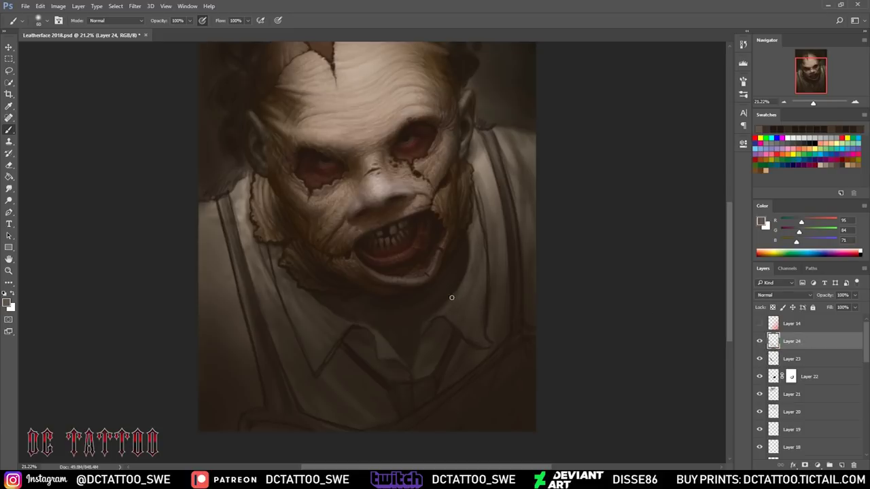
- Darken along the right suspender with a large dark brown brush
alt+click(452, 297)
key(bracketleft)
key(bracketleft)
key(bracketleft)
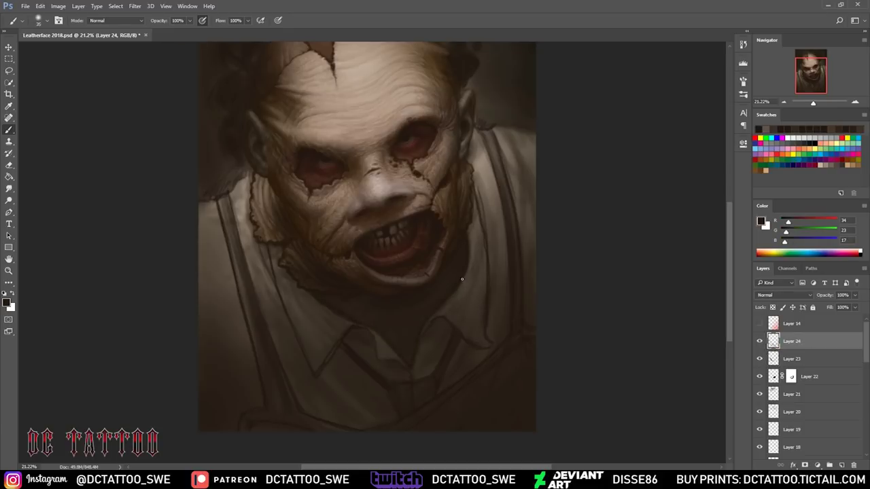
alt+click(462, 276)
alt+click(447, 307)
key(bracketright)
key(bracketright)
key(bracketright)
drag(483, 294, 476, 263)
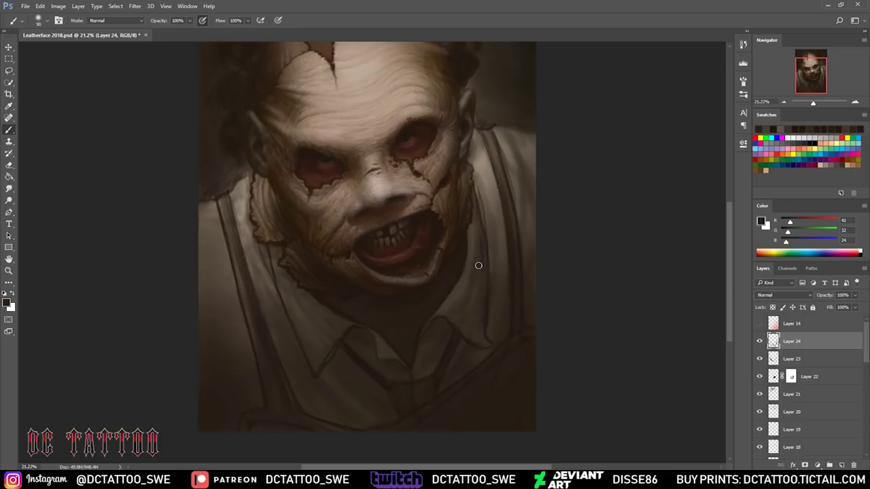
drag(496, 198, 503, 250)
- Add light shirt-tone highlights on the right side of the shirt with a small brush
alt+click(322, 264)
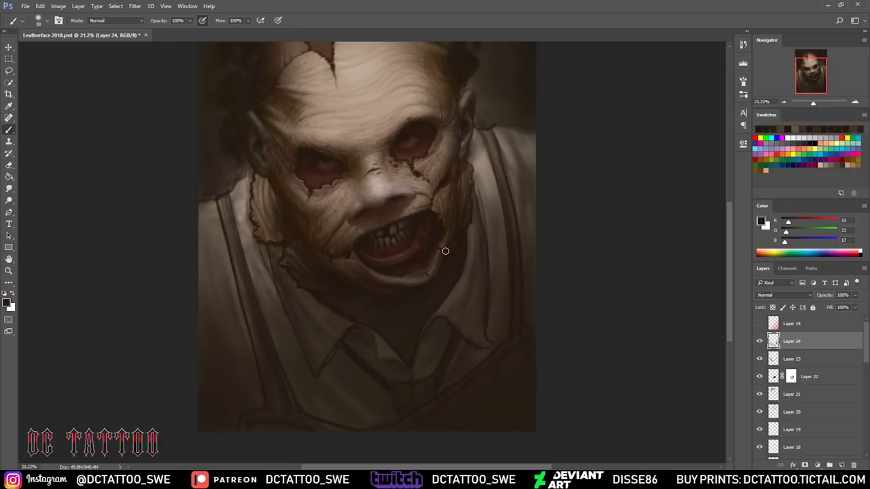
key(bracketleft)
key(bracketleft)
key(bracketleft)
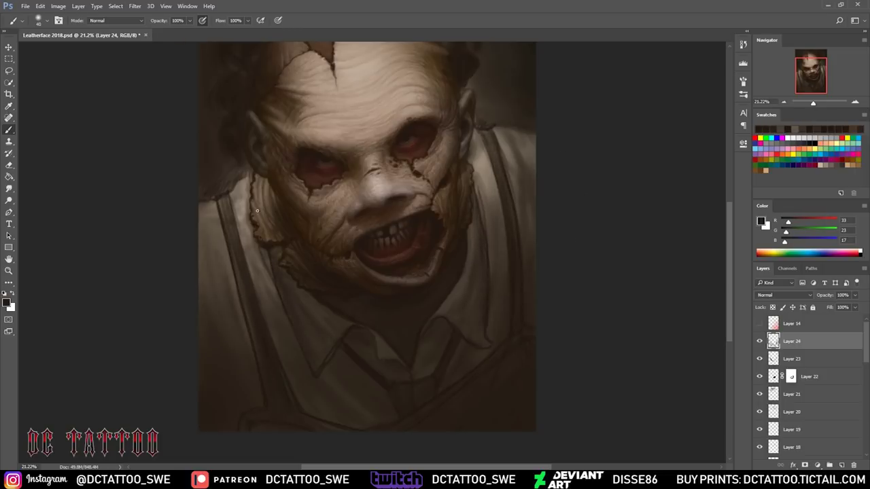
alt+click(488, 281)
drag(484, 208, 486, 249)
alt+click(476, 153)
drag(518, 140, 524, 211)
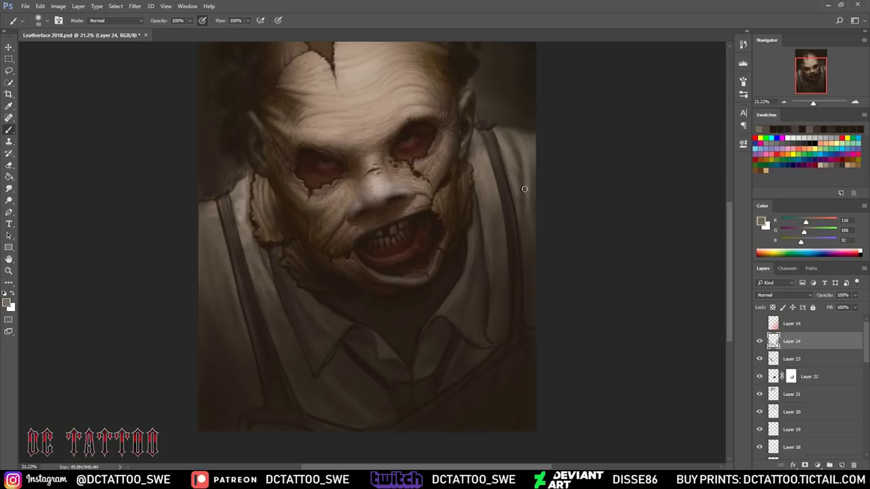
- Blend faint darker brown strokes into the right side of the shirt
alt+click(303, 340)
alt+click(314, 357)
drag(479, 305, 482, 342)
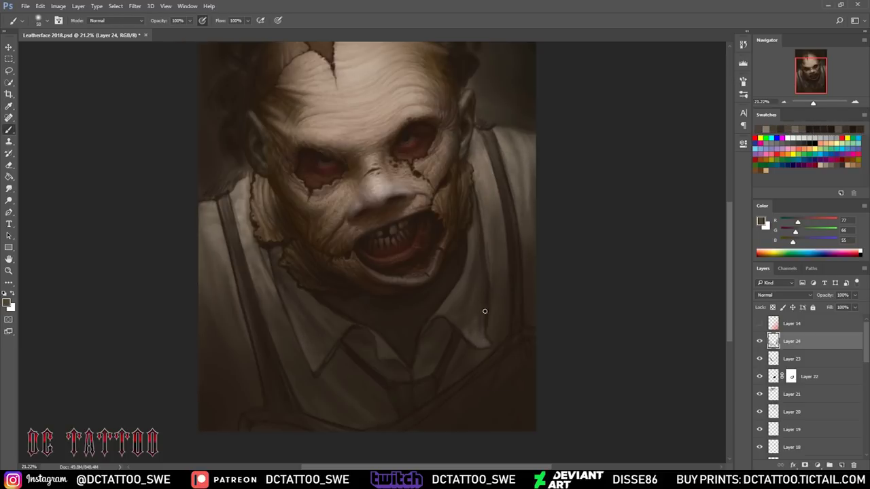
alt+click(469, 249)
key(bracketright)
key(bracketright)
key(bracketright)
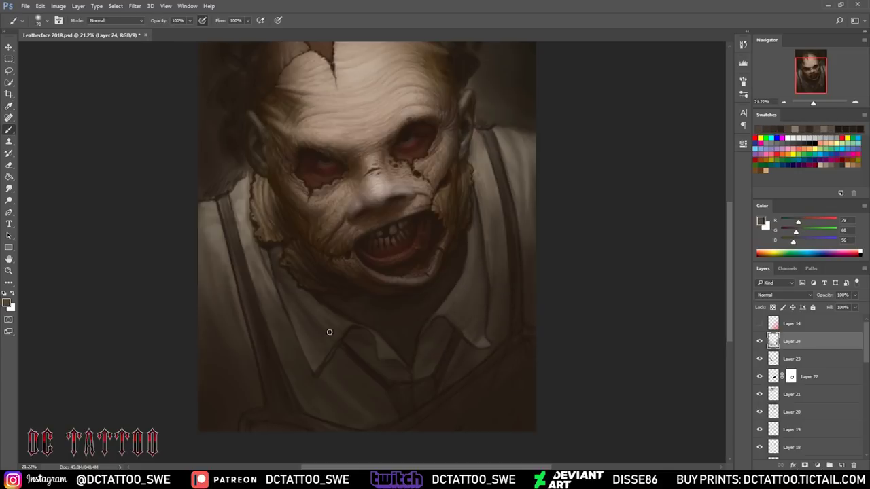
alt+click(272, 261)
key(bracketleft)
key(bracketleft)
key(bracketleft)
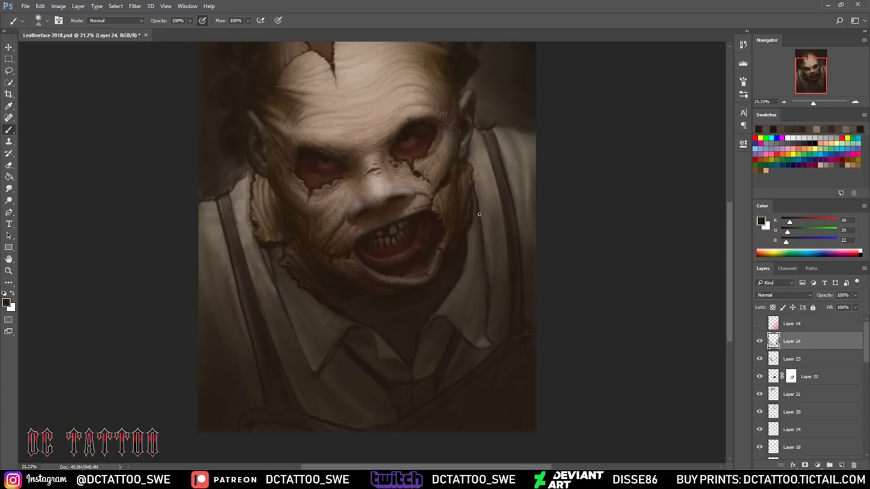
- Paint dark brown strokes along the right and left suspenders
scroll(478, 230, down, 3)
key(bracketleft)
key(bracketleft)
key(bracketleft)
alt+click(433, 306)
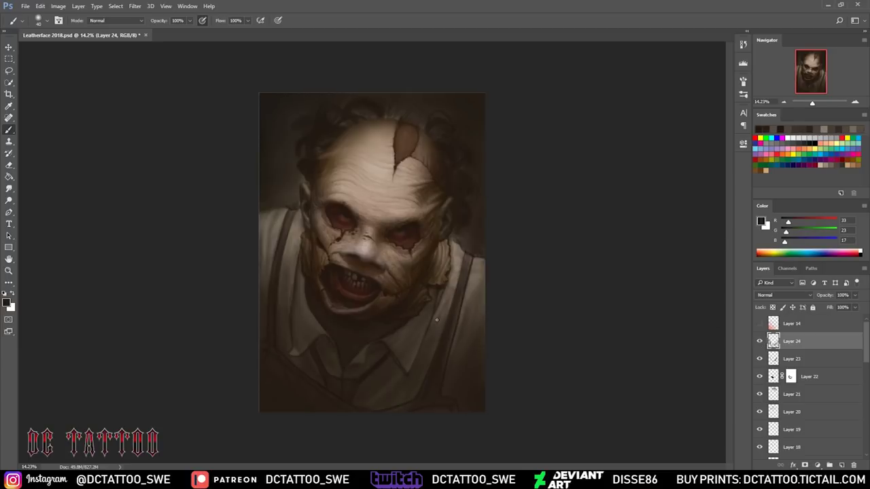
mouse_move(445, 331)
mouse_down()
mouse_move(438, 284)
mouse_move(437, 351)
mouse_move(476, 260)
mouse_up()
key(e)
key(b)
drag(285, 317, 289, 217)
- Repaint the right shoulder and suspender darker, then add a new layer for the collar
key(e)
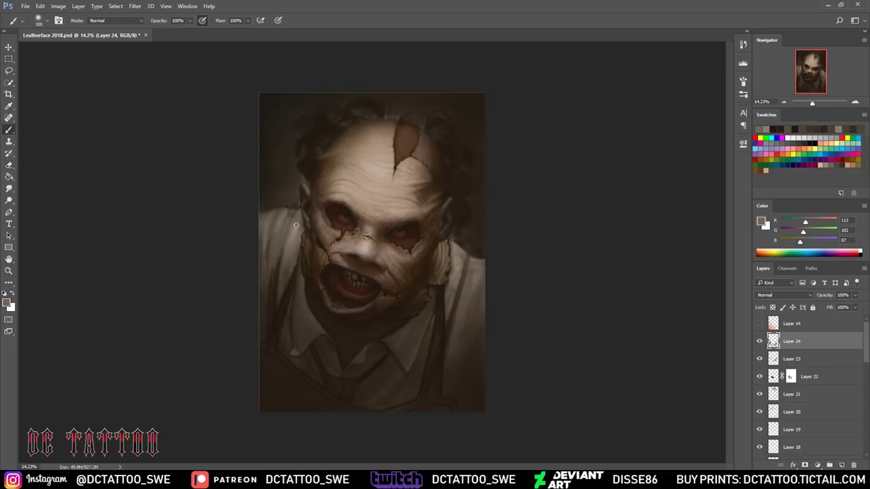
alt+click(272, 245)
drag(460, 253, 454, 299)
alt+click(451, 301)
drag(450, 354, 451, 295)
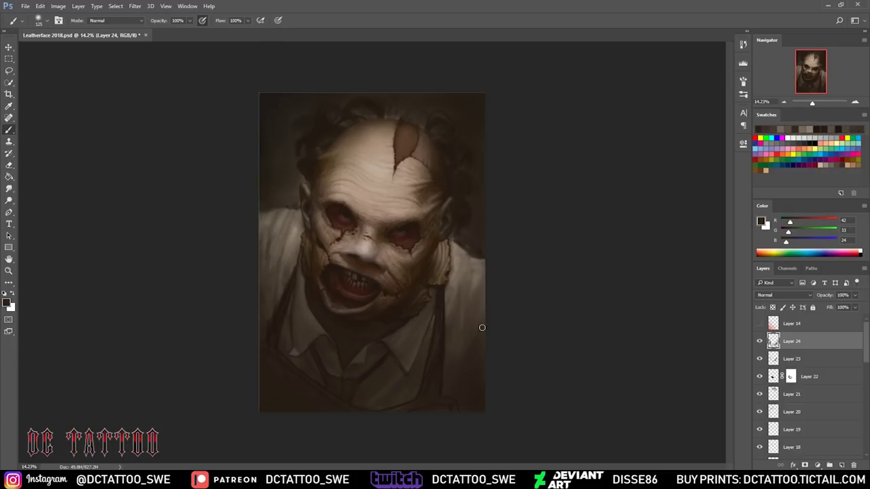
alt+click(421, 354)
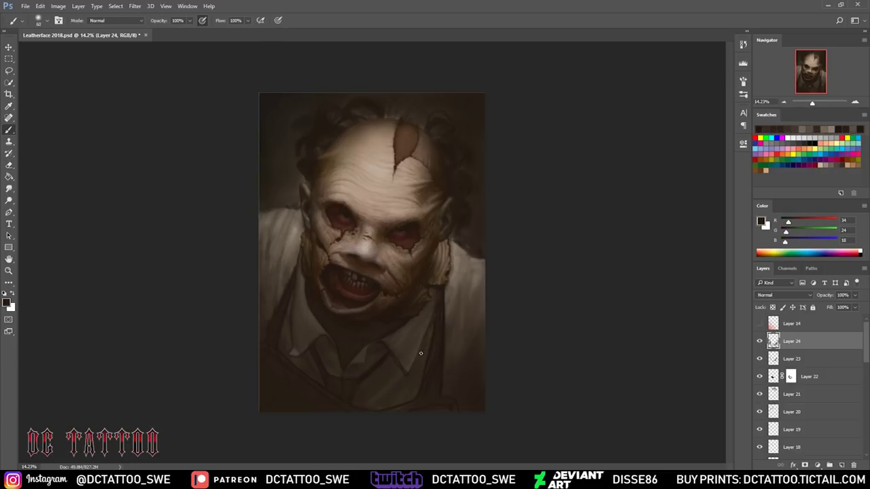
key(bracketleft)
alt+click(288, 287)
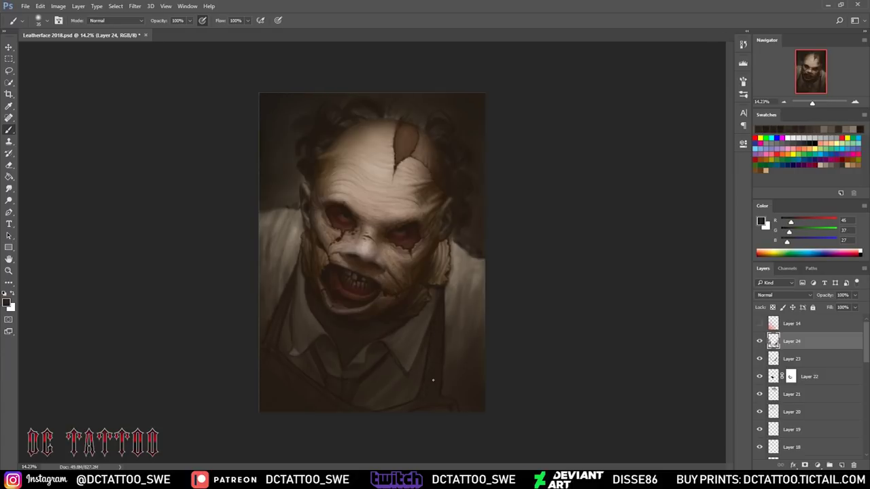
alt+click(438, 401)
key(ctrl+shift+n)
- Confirm the new layer and paint a light highlight along the collar's upper edge
key(Return)
scroll(432, 265, up, 5)
scroll(432, 265, down, 3)
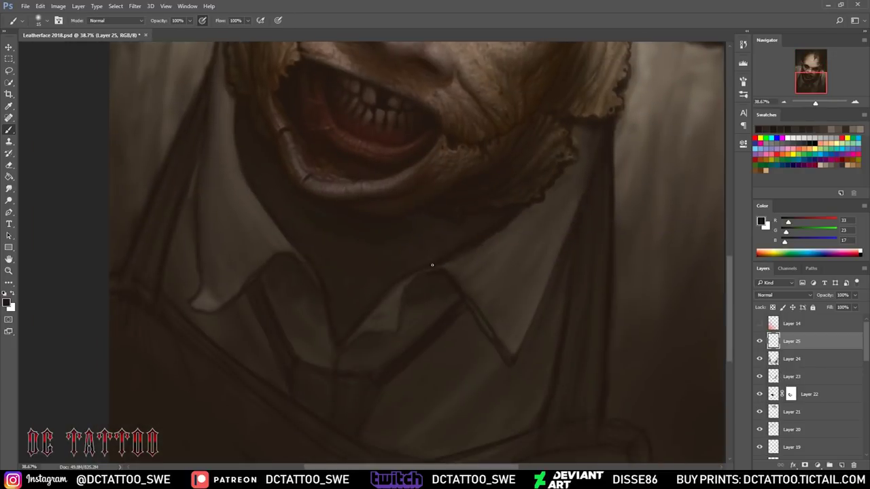
drag(325, 295, 280, 256)
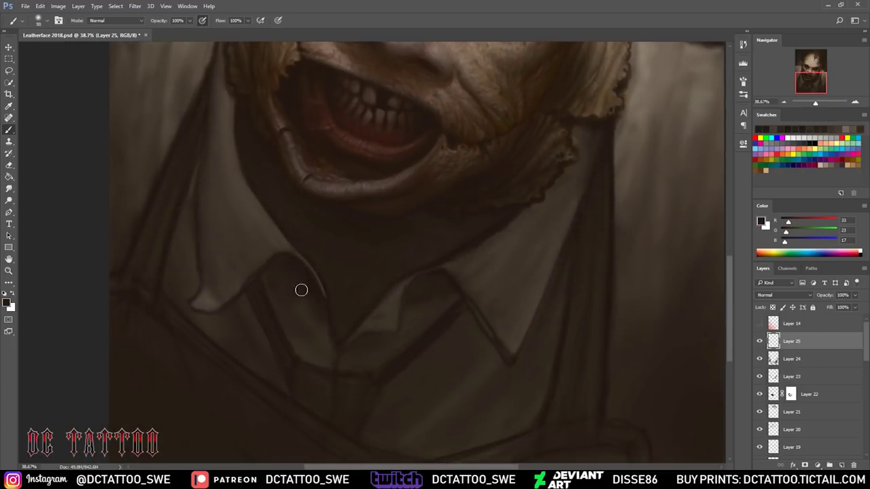
scroll(288, 299, down, 1)
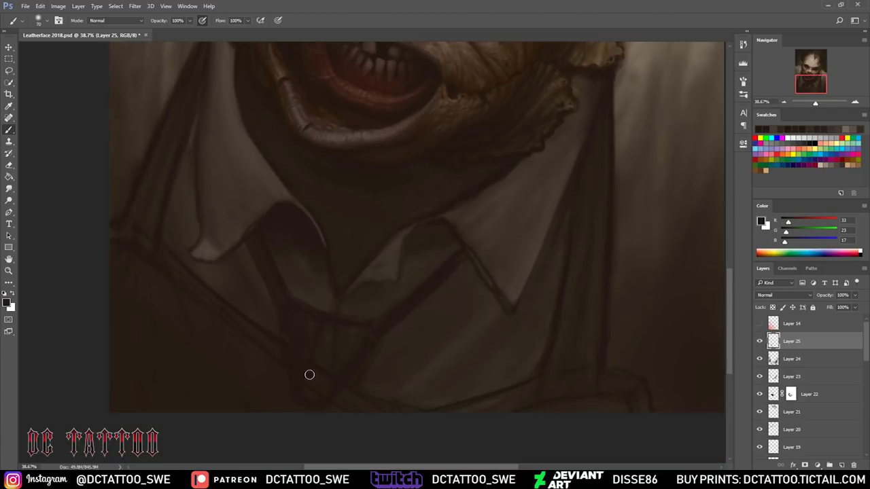
alt+click(365, 266)
key(i)
click(398, 66)
key(b)
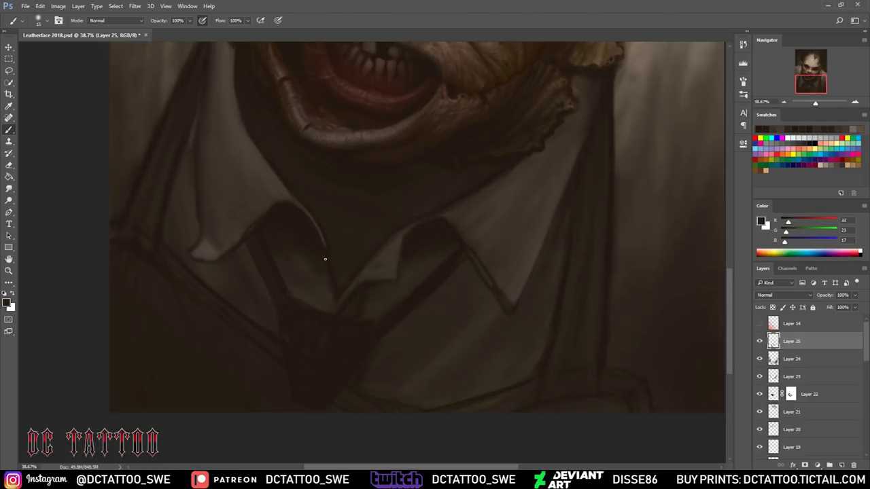
- Paint dark brown strokes on the collar edge and darken the tie below it
alt+click(331, 299)
key(bracketright)
key(bracketright)
key(bracketright)
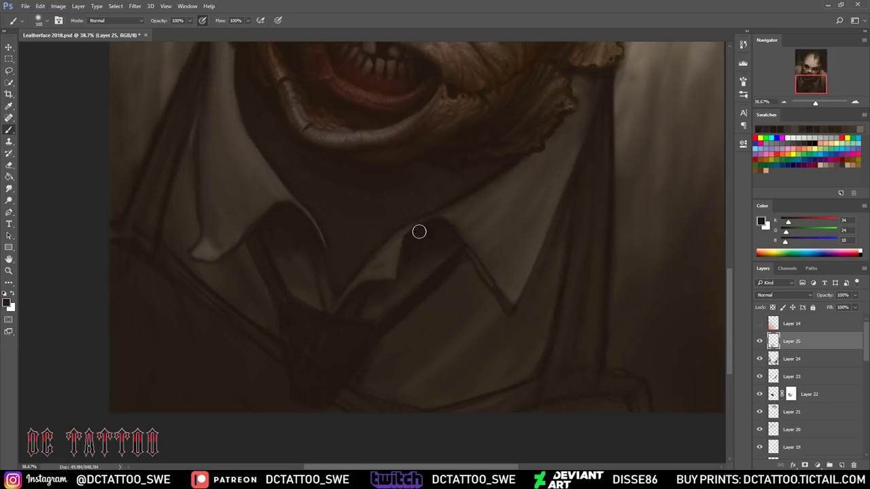
alt+click(223, 274)
key(bracketleft)
key(bracketleft)
key(bracketleft)
drag(462, 275, 475, 292)
key(bracketleft)
key(bracketleft)
key(bracketleft)
mouse_move(290, 311)
mouse_down()
mouse_move(315, 406)
mouse_move(278, 290)
mouse_move(326, 370)
mouse_up()
key(bracketright)
key(bracketleft)
key(bracketleft)
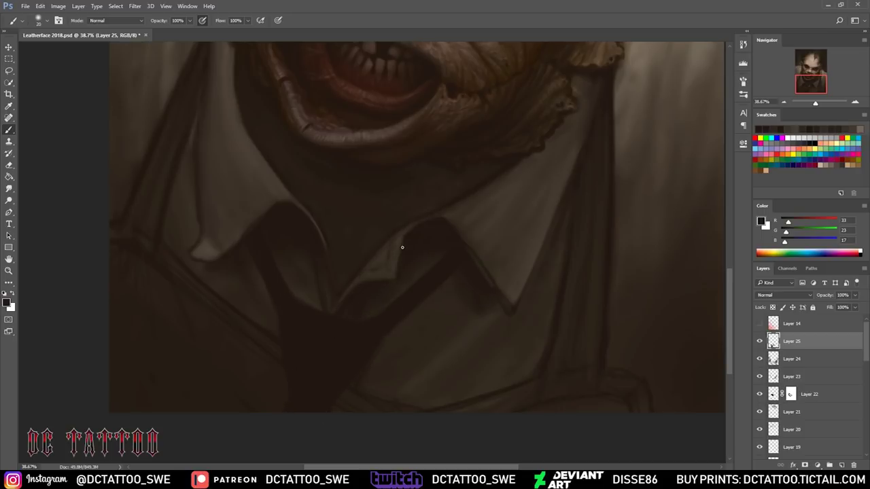
- Shade the lower shirt below the collar with sampled mid and dark browns
alt+click(462, 203)
key(bracketright)
key(bracketright)
key(bracketright)
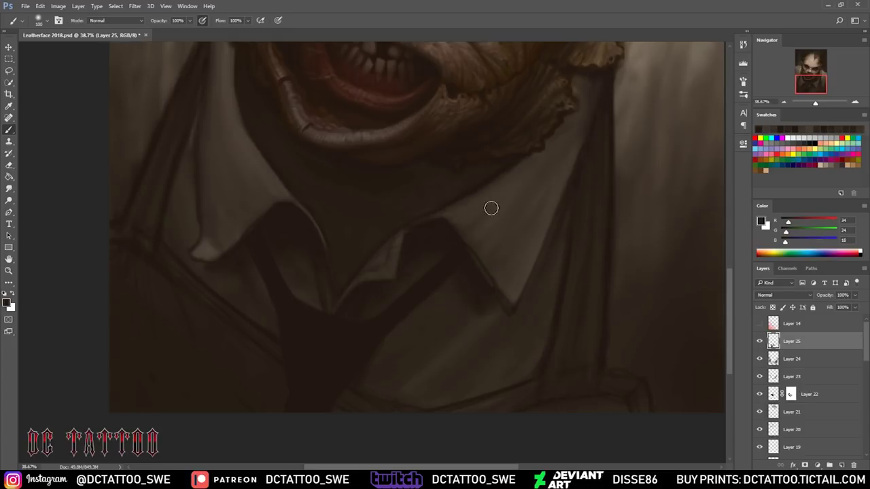
key(bracketleft)
key(bracketleft)
key(bracketleft)
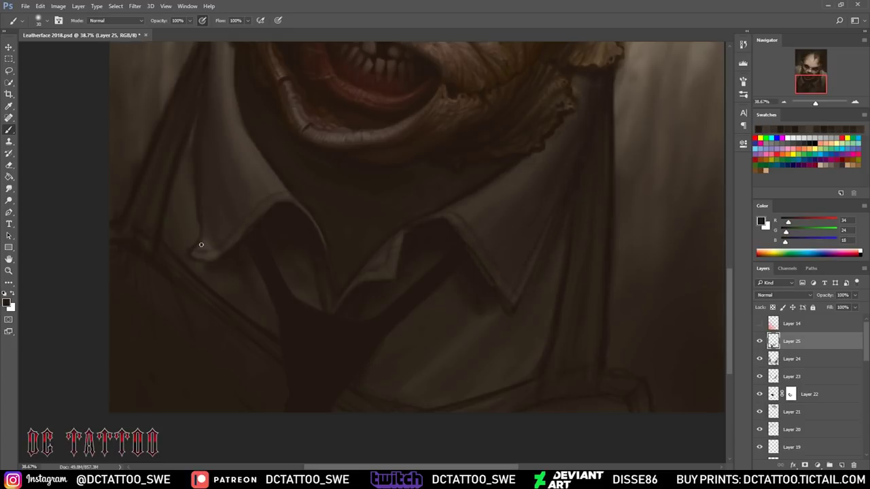
alt+click(333, 290)
alt+click(322, 310)
key(])
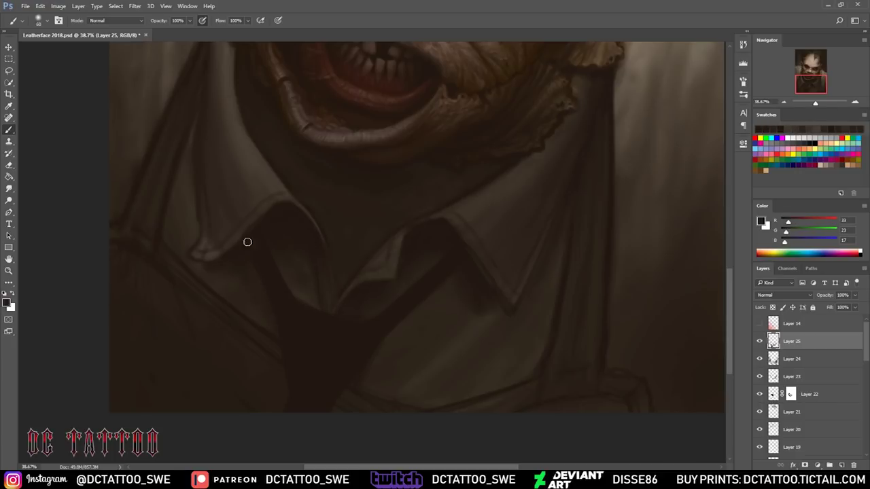
alt+click(377, 368)
key(])
- Extend a deep brown shadow across the shirt's left torso
alt+click(136, 233)
key(])
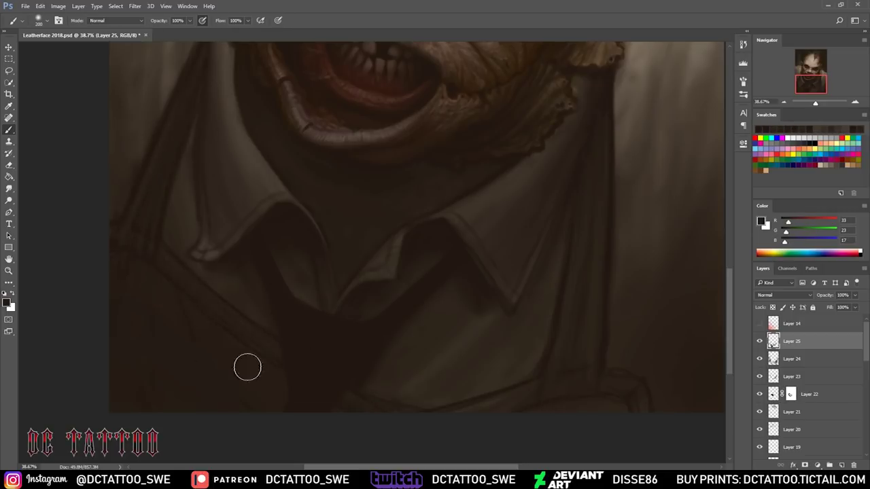
key(bracketleft)
key(bracketleft)
key(bracketleft)
key(bracketright)
key(bracketright)
key(bracketright)
alt+click(139, 200)
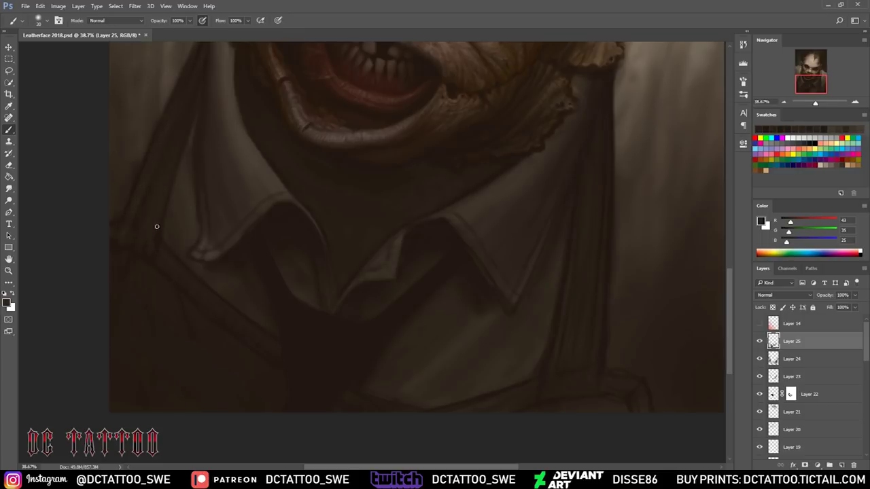
key(bracketleft)
alt+click(135, 208)
scroll(694, 184, up, 3)
- Darken the shirt under the collar's centre and beside the right strap with sampled browns
key(bracketleft)
key(bracketleft)
key(bracketleft)
alt+click(387, 339)
key(bracketright)
key(bracketright)
key(bracketright)
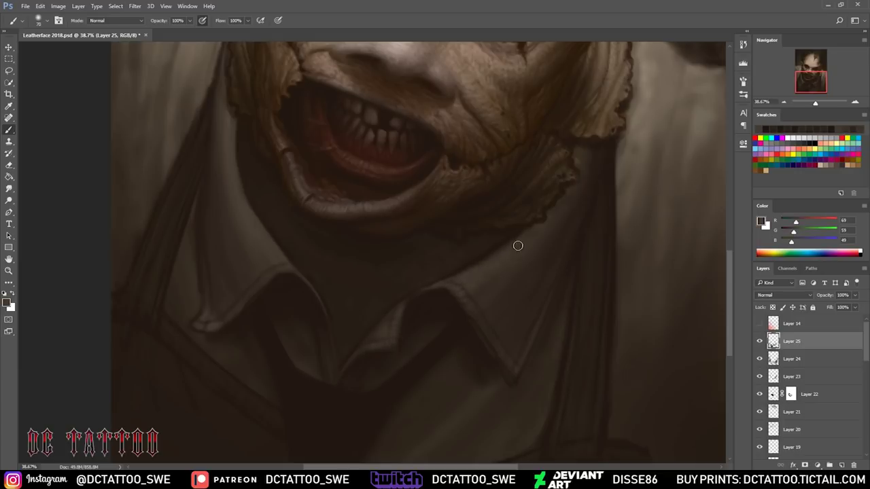
alt+click(460, 325)
key(bracketleft)
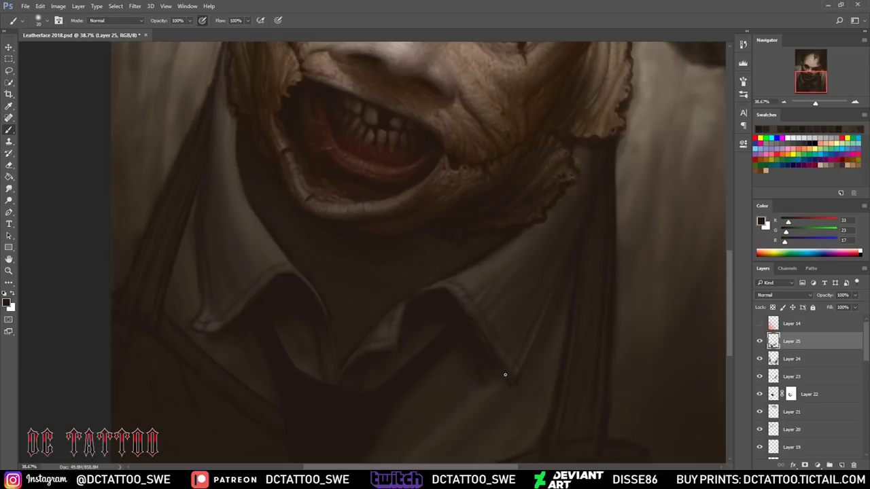
key(bracketright)
key(bracketright)
key(bracketright)
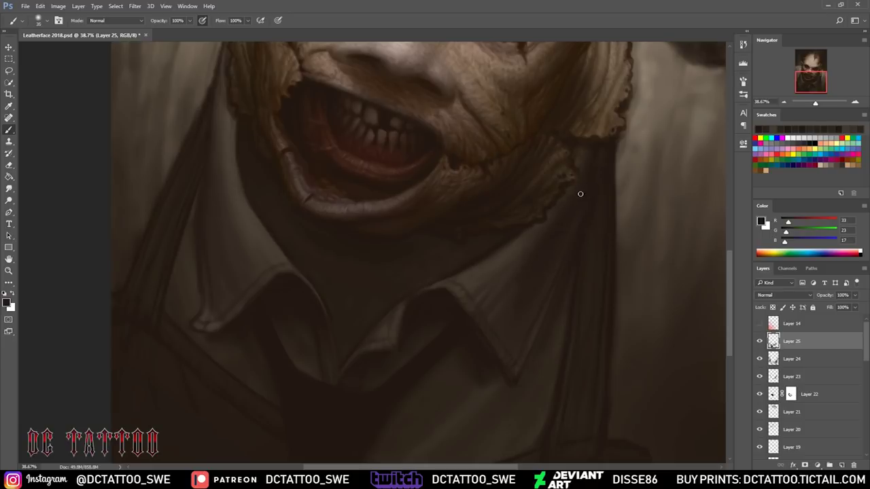
key(bracketleft)
key(bracketleft)
key(bracketleft)
scroll(540, 240, up, 1)
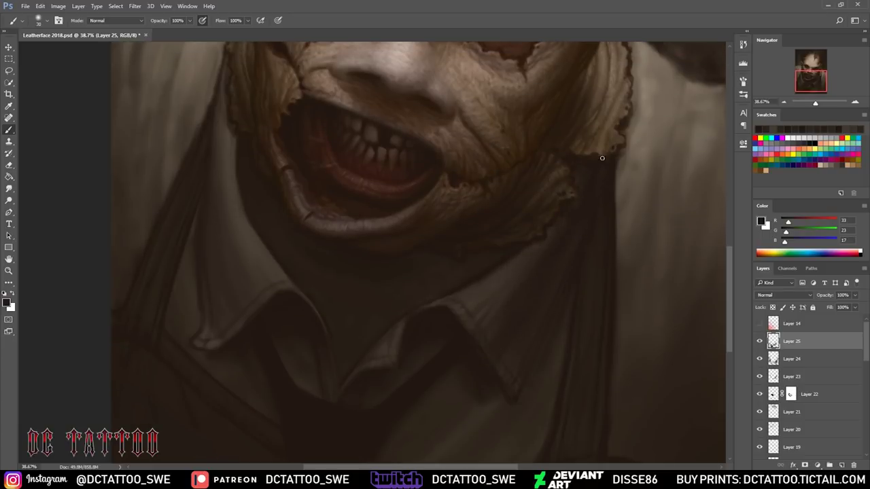
key(bracketright)
key(bracketright)
key(bracketleft)
key(bracketleft)
key(bracketleft)
alt+click(493, 401)
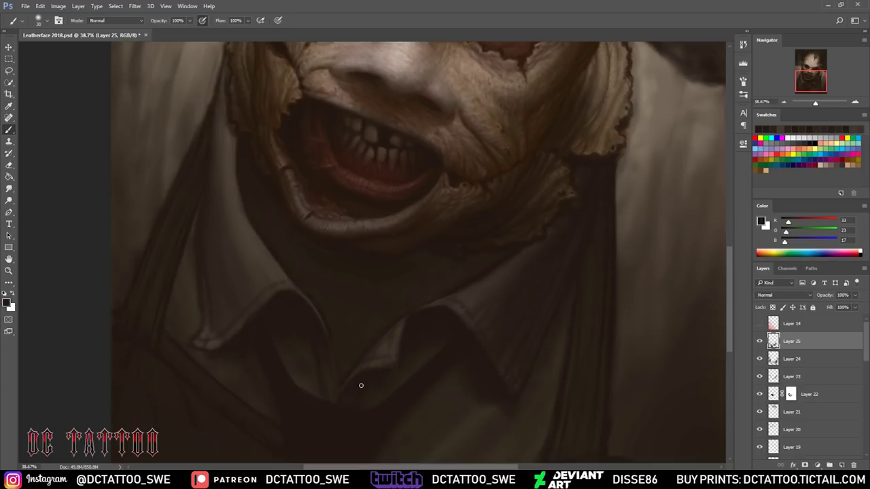
alt+click(414, 414)
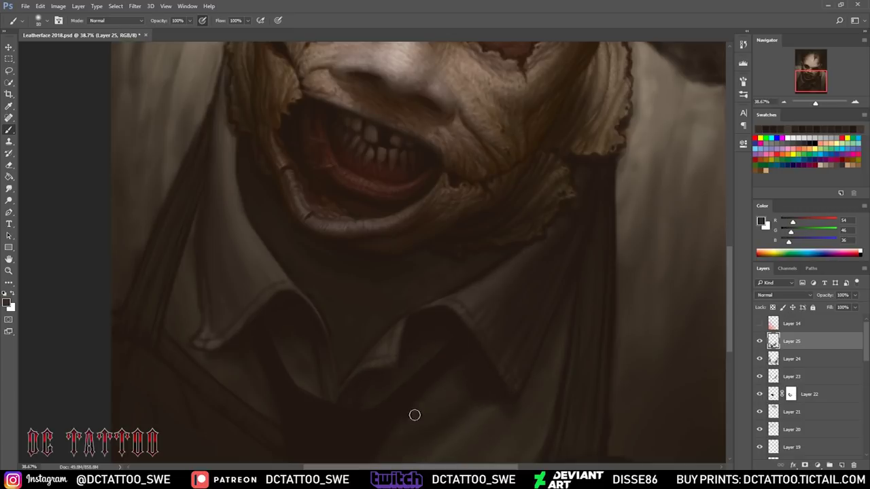
key(bracketright)
key(bracketright)
key(bracketright)
- Deepen the dark shirt shading under the chin with sampled dark browns
alt+click(469, 352)
scroll(421, 339, down, 3)
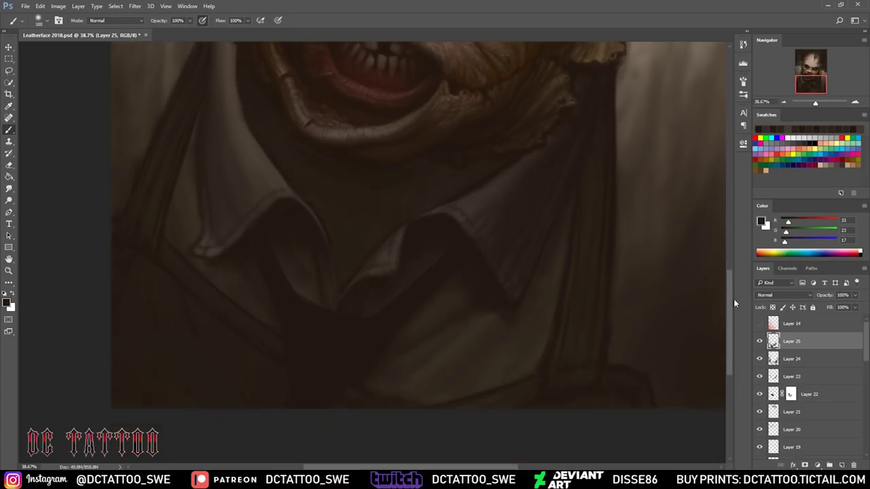
alt+click(369, 322)
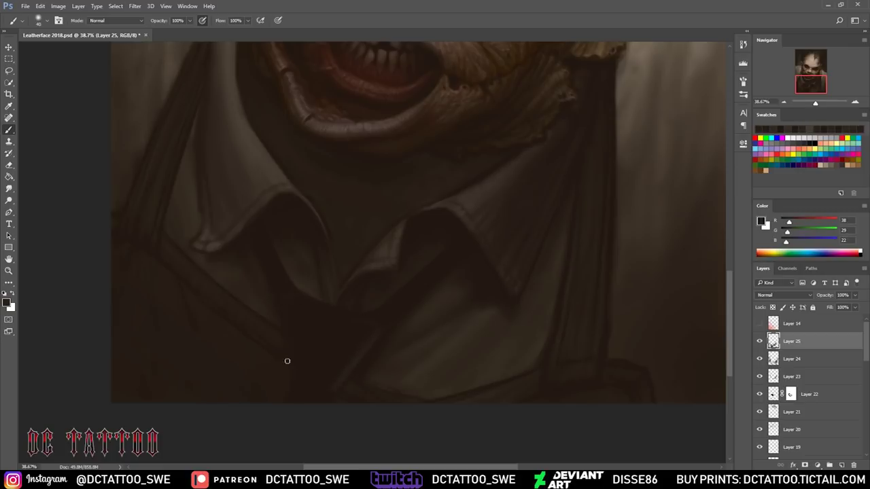
key(bracketleft)
key(bracketleft)
key(bracketleft)
alt+click(372, 320)
alt+click(320, 307)
key(bracketright)
key(bracketright)
key(bracketright)
key(bracketleft)
key(bracketleft)
key(bracketleft)
alt+click(351, 324)
alt+click(299, 389)
- Sharpen the left collar edge with dark strokes at smaller brush sizes
key(bracketleft)
key(bracketleft)
key(bracketleft)
alt+click(342, 324)
key(bracketright)
alt+click(386, 327)
alt+click(266, 293)
key(bracketleft)
key(bracketleft)
key(bracketleft)
alt+click(287, 293)
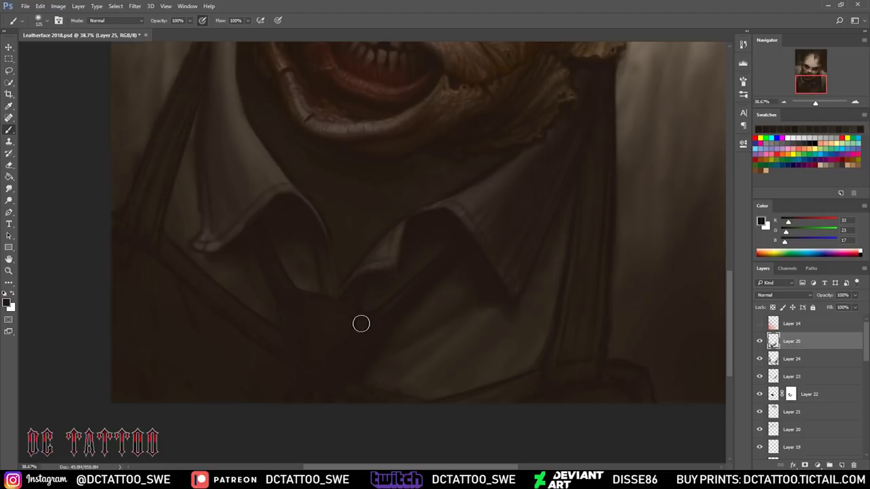
key(bracketleft)
key(bracketleft)
alt+click(315, 253)
key(bracketleft)
alt+click(297, 193)
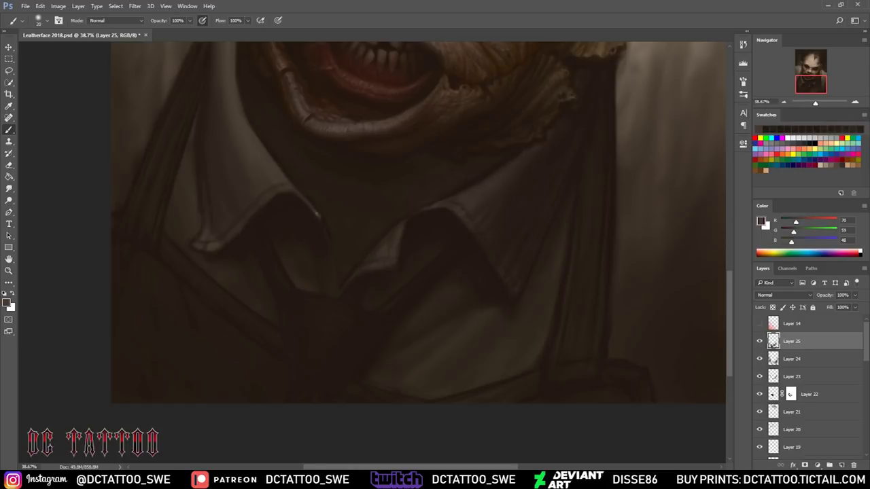
alt+click(309, 181)
key(bracketright)
key(bracketright)
key(bracketright)
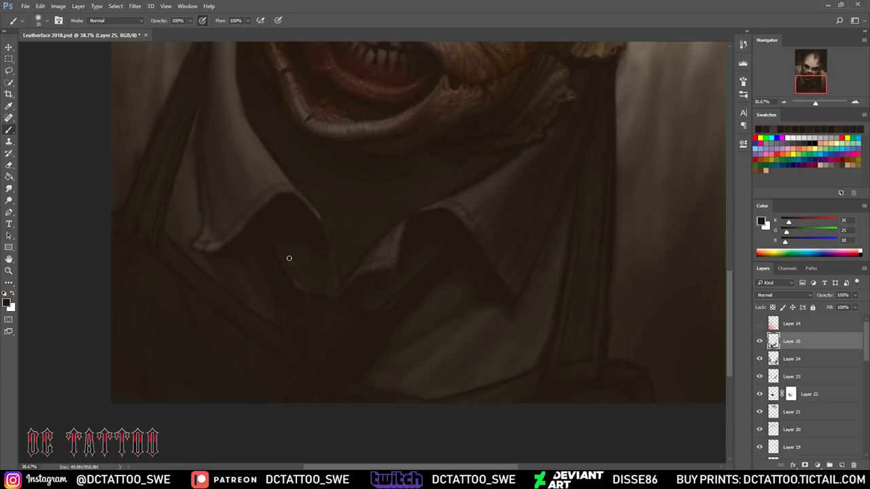
- Continue darkening the shirt beneath the jaw, settling the brush around size 45
alt+click(371, 343)
key(bracketright)
key(bracketright)
key(bracketright)
key(bracketleft)
key(bracketleft)
key(bracketleft)
alt+click(408, 366)
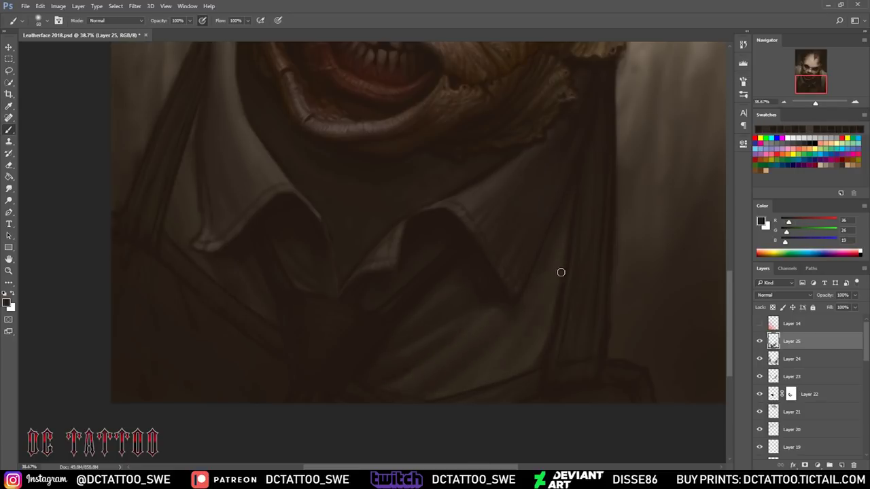
alt+click(549, 257)
key(bracketright)
key(bracketright)
key(bracketright)
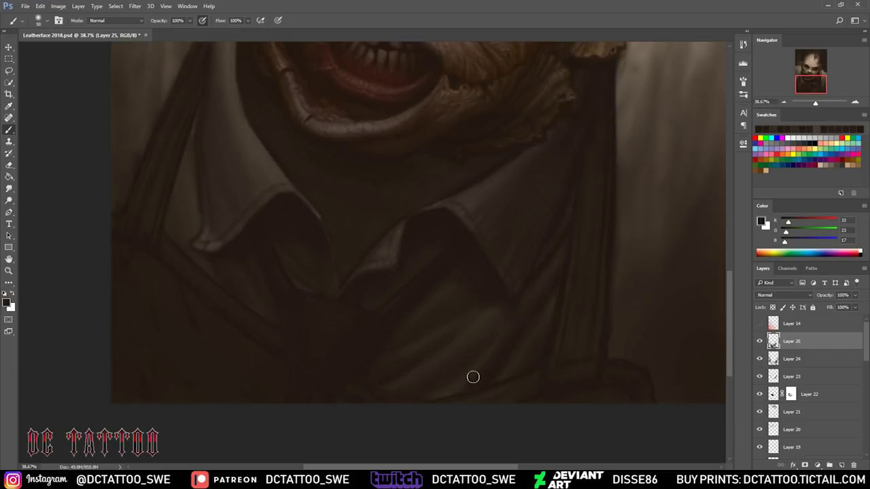
key(bracketleft)
key(bracketleft)
key(bracketleft)
key(bracketleft)
scroll(234, 204, up, 3)
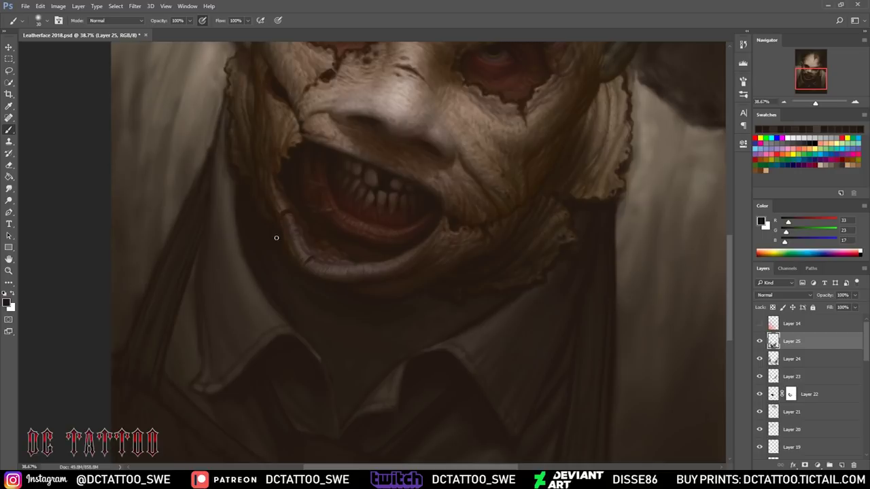
key(bracketright)
key(bracketright)
key(bracketleft)
key(bracketleft)
key(bracketleft)
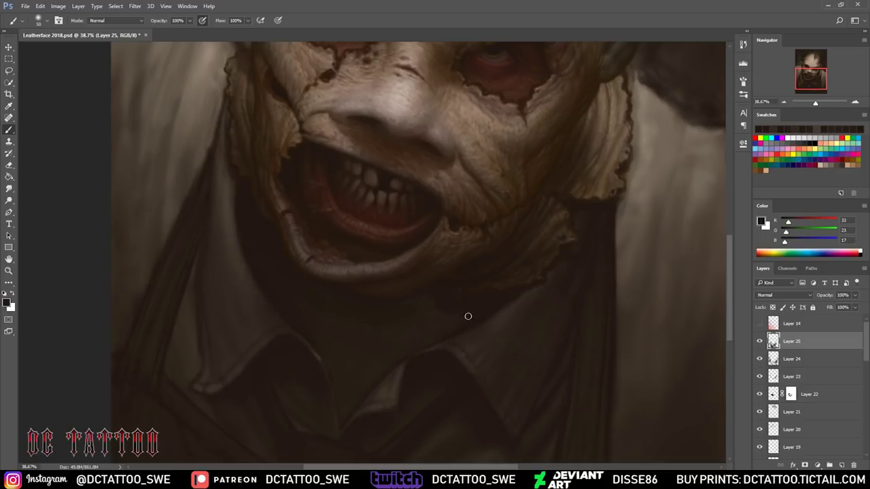
key(bracketleft)
key(bracketright)
key(bracketright)
key(bracketright)
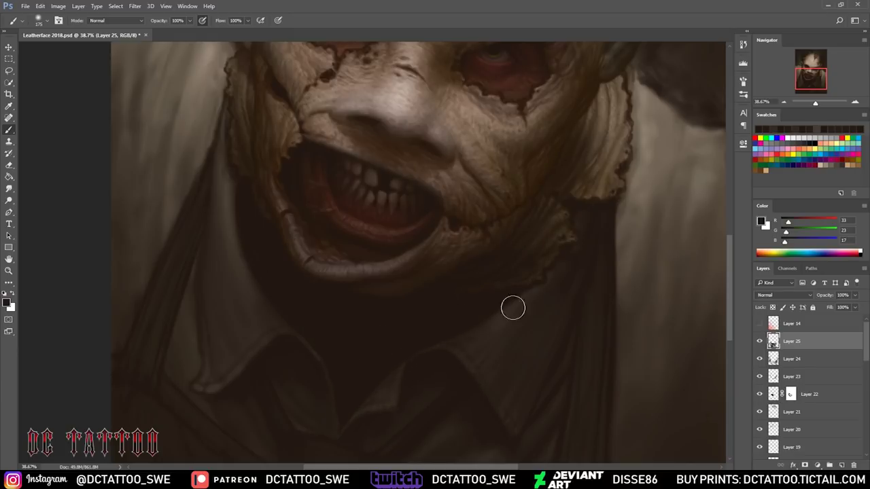
key(bracketleft)
key(bracketleft)
key(bracketleft)
key(bracketleft)
key(bracketleft)
key(bracketleft)
key(bracketleft)
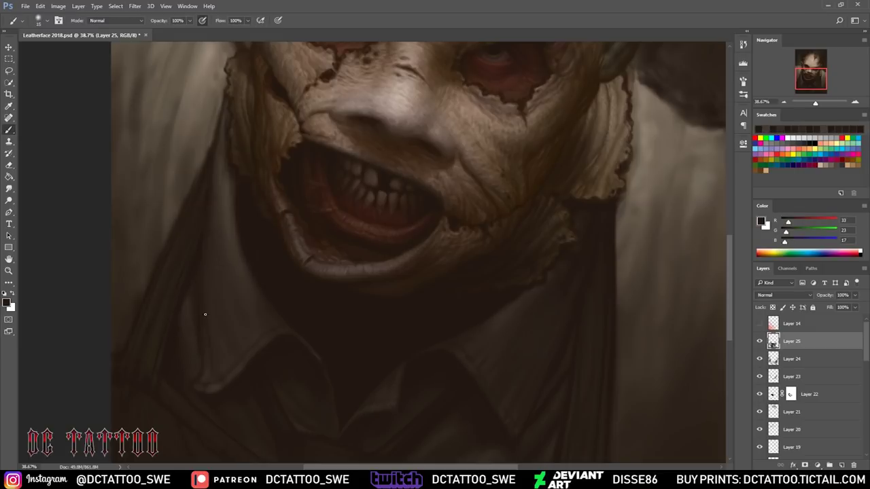
key(bracketright)
key(bracketright)
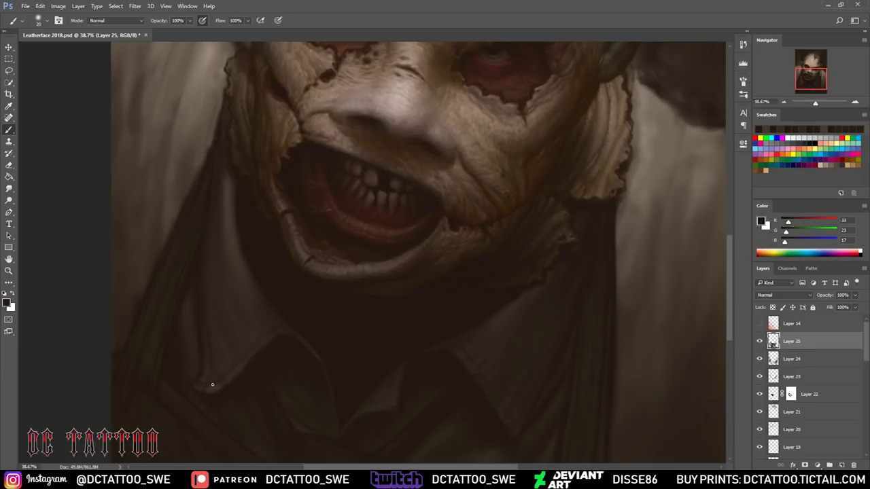
- Resample the dark shirt-shadow brown at brush size 80 and add Layer 26 above Layer 25
alt+click(227, 305)
key(bracketright)
key(bracketright)
key(bracketright)
alt+click(225, 272)
key(bracketright)
key(bracketright)
key(bracketright)
alt+click(214, 275)
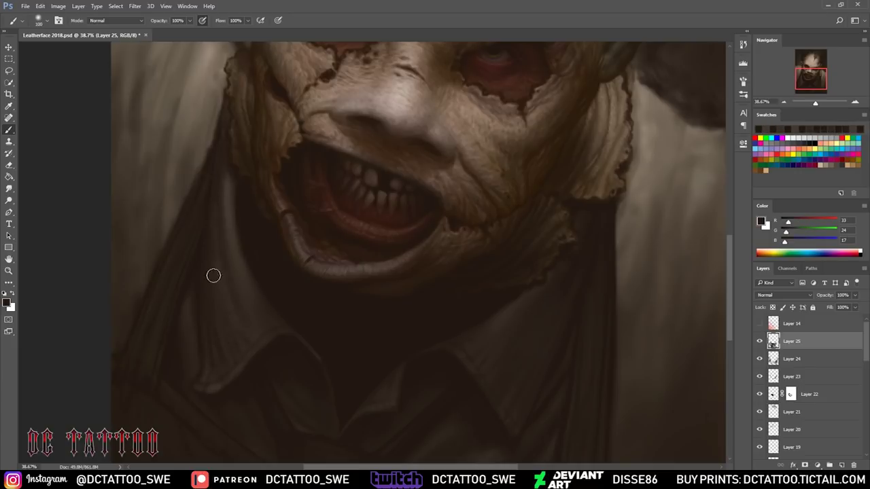
alt+click(194, 291)
key(bracketright)
key(bracketright)
key(bracketright)
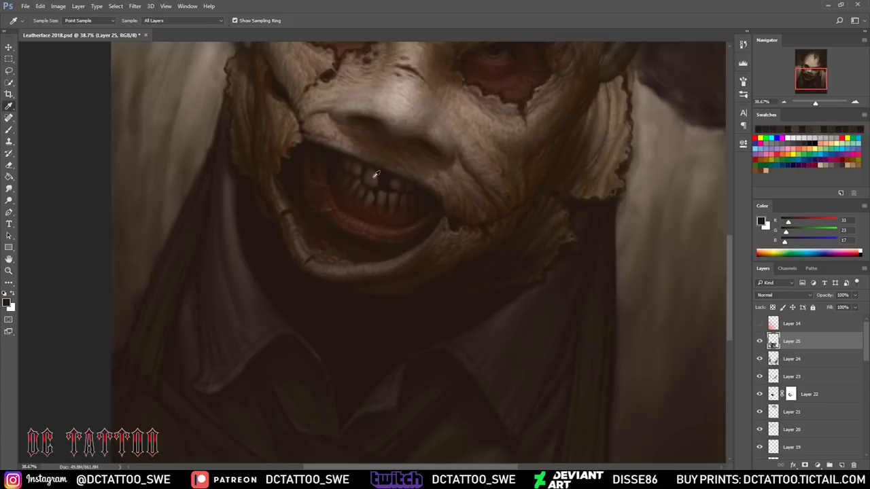
key(ctrl+alt+shift+e)
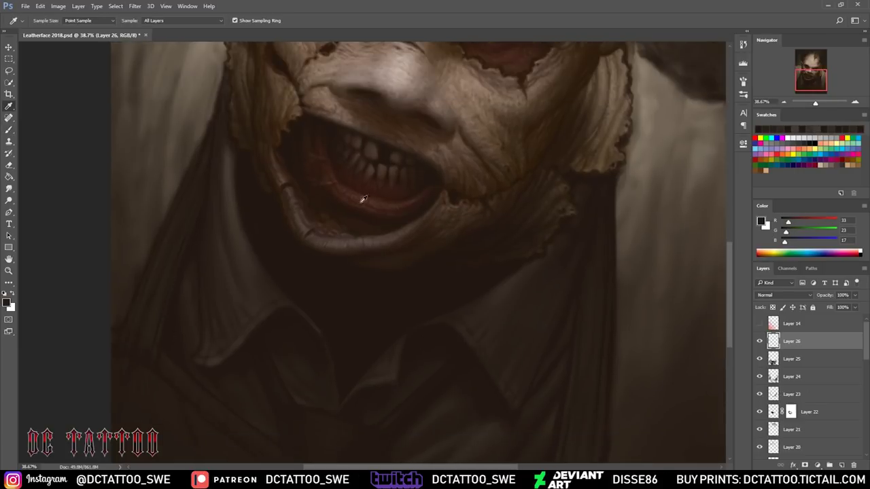
- Paint dark brown strands into the hair left of the face with a size-25 brush
key(bracketleft)
key(bracketleft)
key(bracketleft)
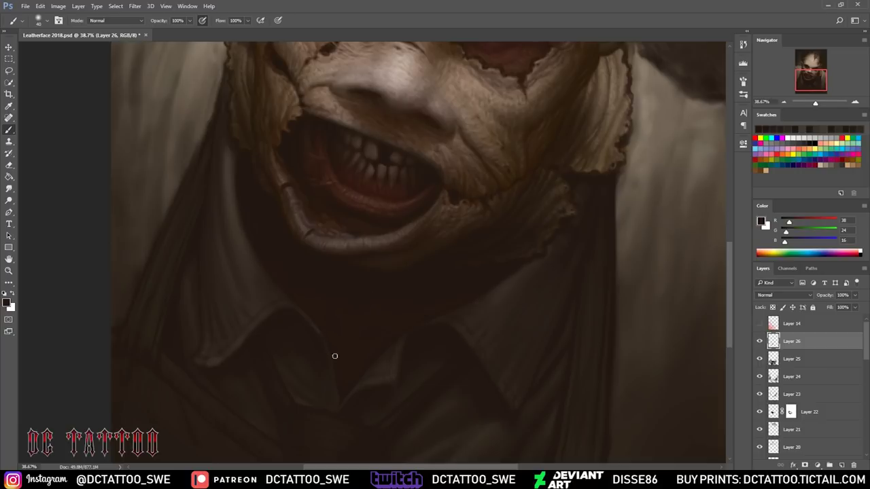
key(e)
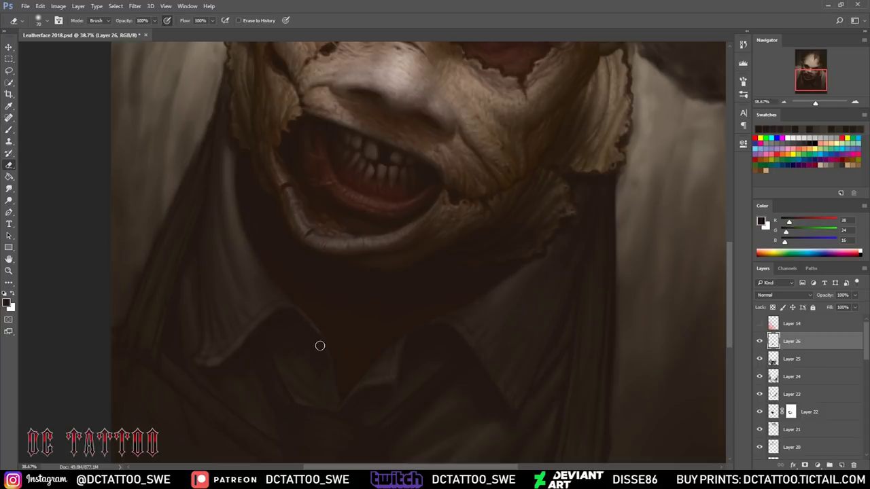
drag(799, 82, 799, 77)
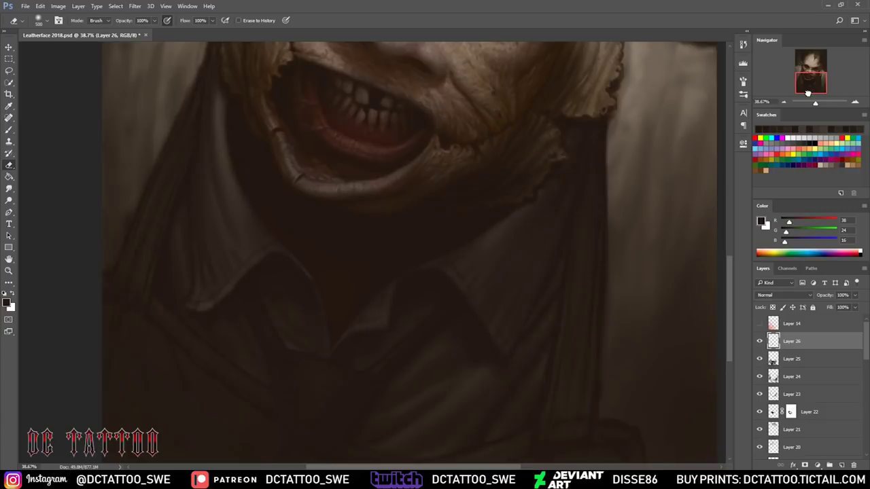
key(b)
mouse_move(208, 242)
mouse_down()
mouse_move(216, 156)
mouse_move(189, 243)
mouse_up()
alt+click(196, 175)
mouse_move(195, 175)
mouse_down()
mouse_move(191, 214)
mouse_move(175, 198)
mouse_move(184, 102)
mouse_up()
alt+click(179, 161)
mouse_move(178, 161)
mouse_down()
mouse_move(195, 129)
mouse_move(173, 221)
mouse_move(208, 87)
mouse_up()
- Add more dark wispy hair strands along the hair's left edge
alt+click(173, 221)
key(e)
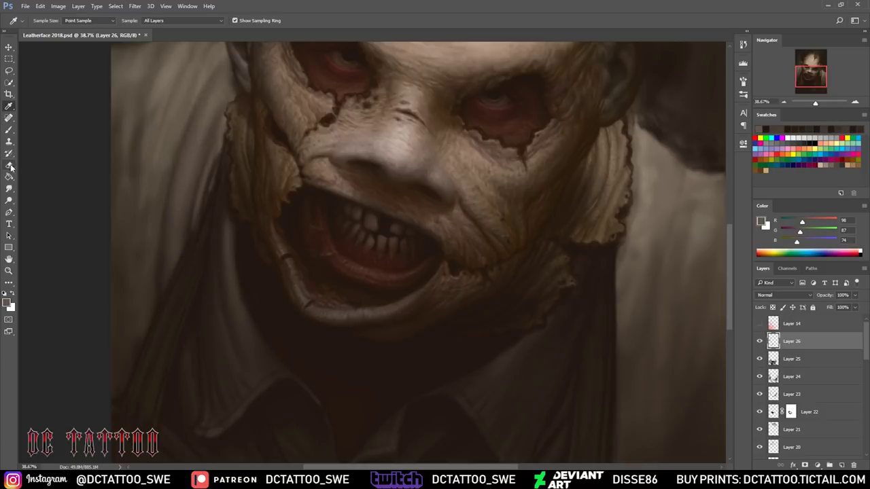
key(b)
alt+click(207, 207)
drag(175, 224, 204, 74)
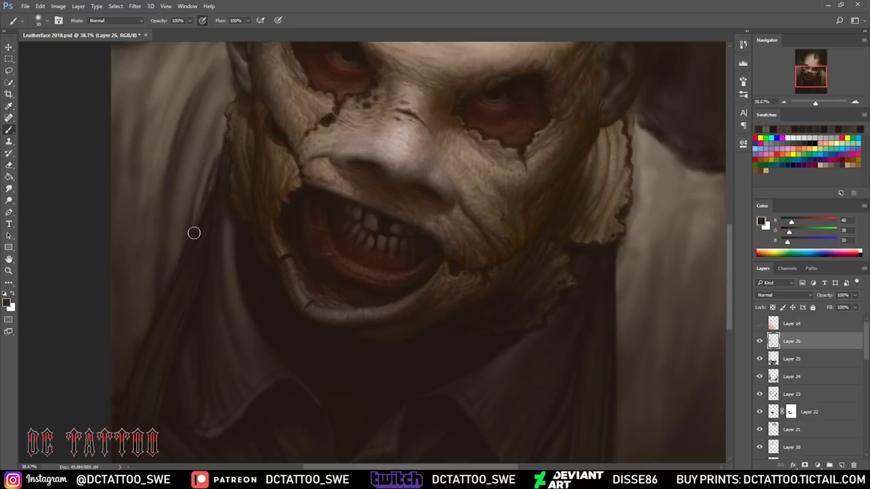
drag(139, 163, 150, 81)
drag(136, 193, 167, 61)
drag(139, 326, 150, 191)
key(bracketright)
drag(157, 139, 161, 303)
drag(191, 64, 149, 184)
mouse_move(139, 139)
mouse_down()
mouse_move(115, 339)
mouse_move(131, 359)
mouse_up()
- Paint a few light beige strokes over the hair at the left
key(bracketright)
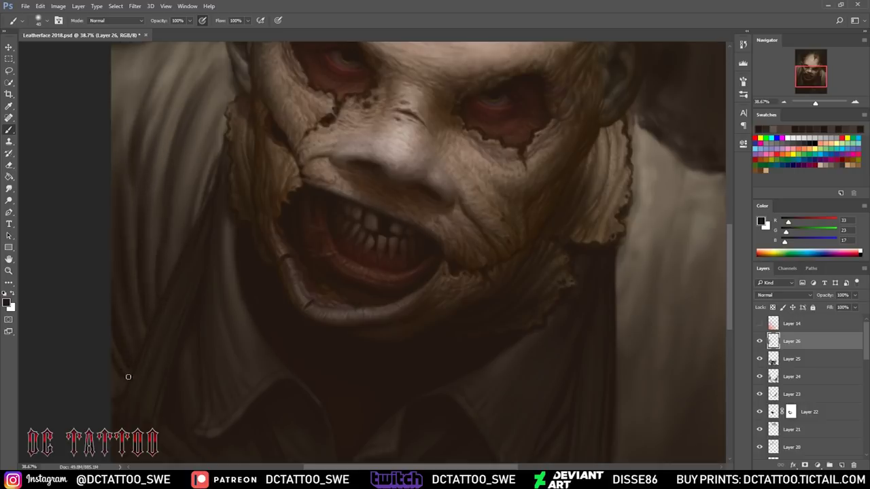
scroll(147, 320, up, 3)
alt+click(194, 234)
drag(191, 252, 177, 299)
mouse_move(201, 231)
mouse_down()
mouse_move(174, 323)
mouse_move(149, 296)
mouse_move(177, 289)
mouse_up()
alt+click(191, 224)
key(bracketleft)
key(bracketleft)
key(bracketleft)
key(bracketleft)
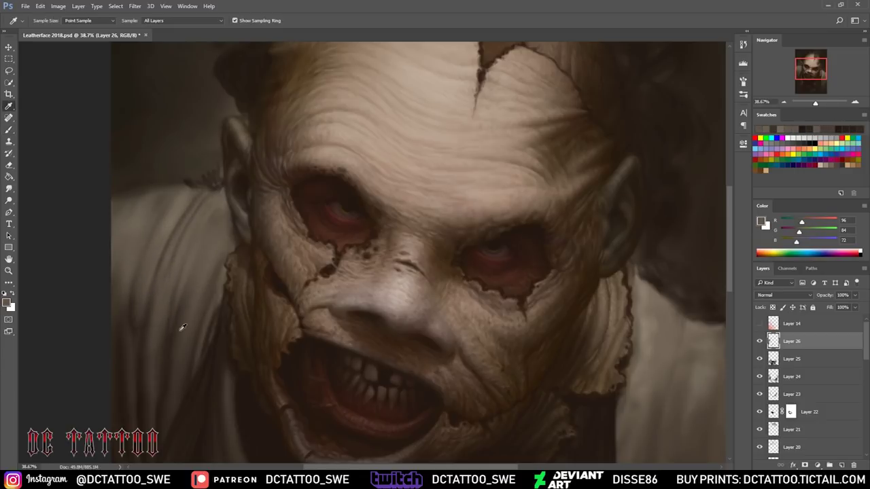
- Softly paint the shirt shoulder left of the face in beige with a size-80 brush
alt+click(225, 233)
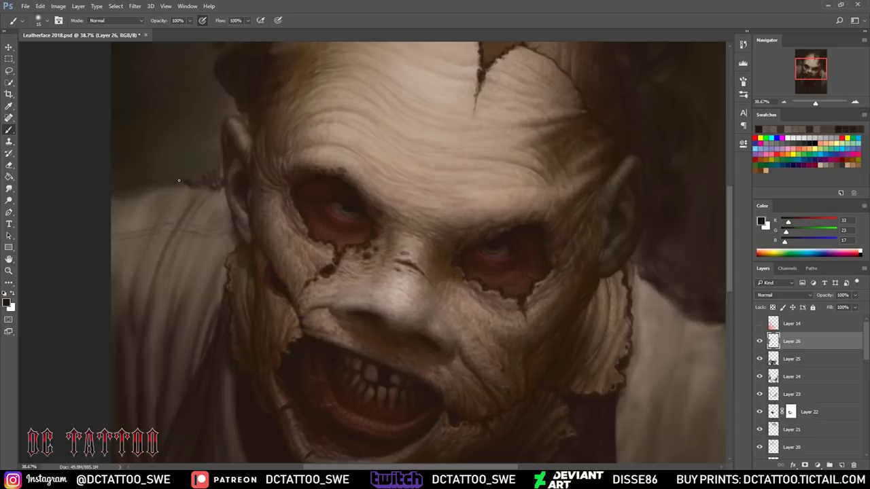
key(bracketright)
key(bracketright)
key(bracketright)
alt+click(137, 242)
alt+click(154, 229)
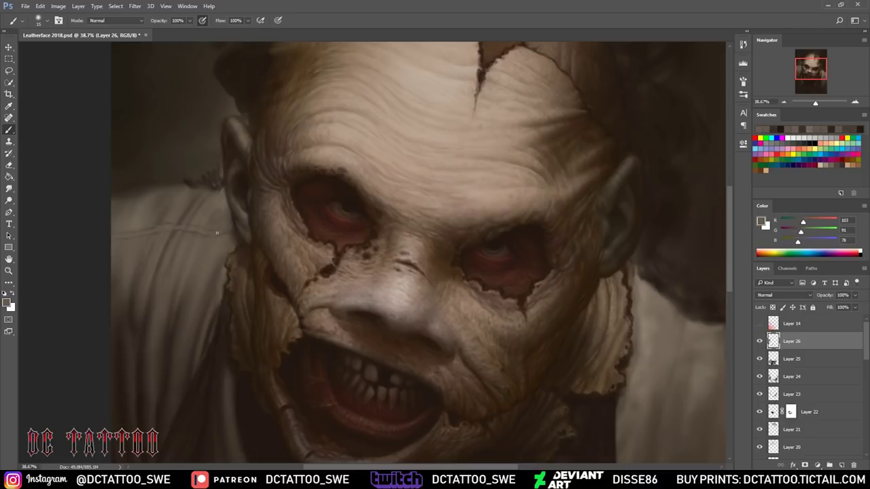
key(bracketleft)
alt+click(237, 242)
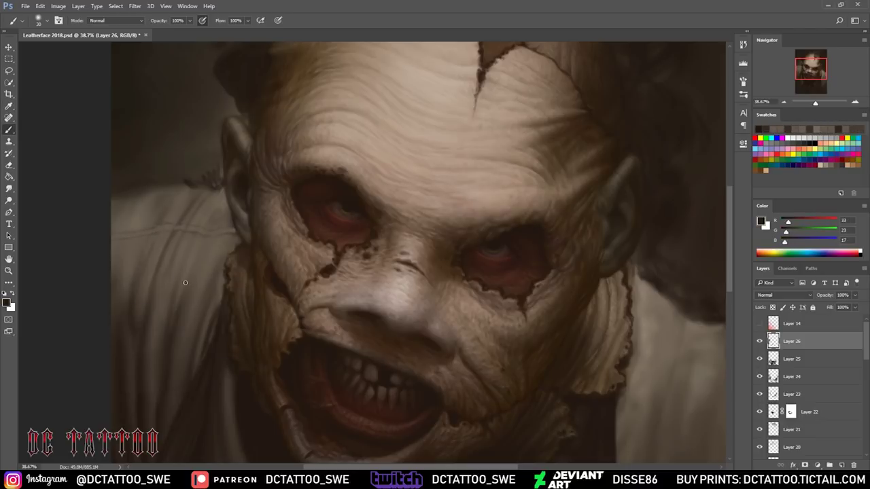
alt+click(176, 189)
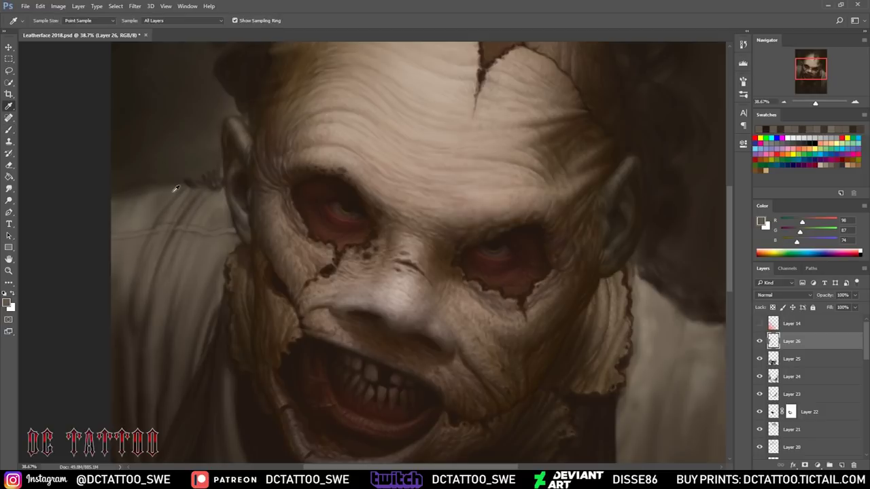
alt+click(158, 227)
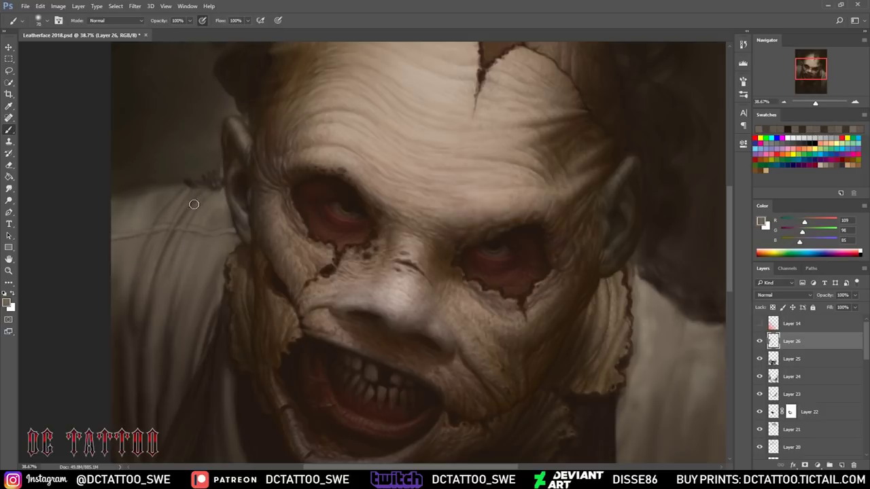
key(bracketright)
key(bracketright)
key(bracketright)
alt+click(143, 272)
drag(123, 211, 200, 198)
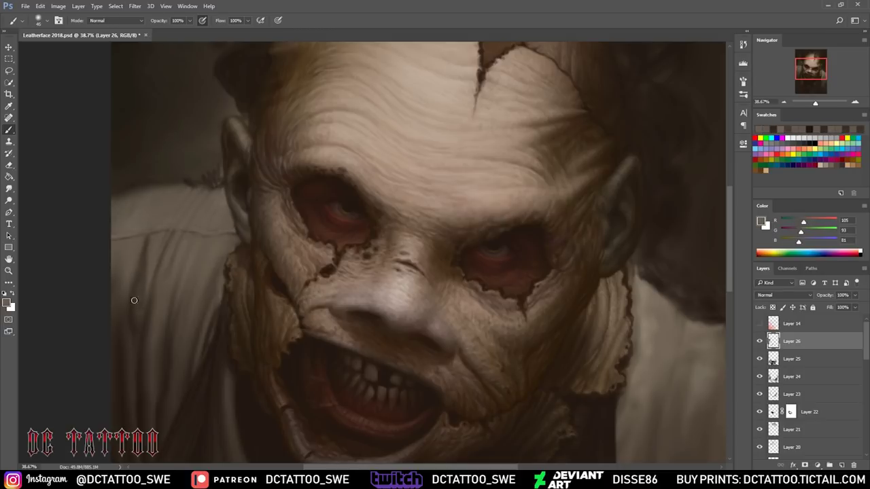
- Sample dark and mid browns from the shoulder shadow and enlarge the brush
alt+click(136, 276)
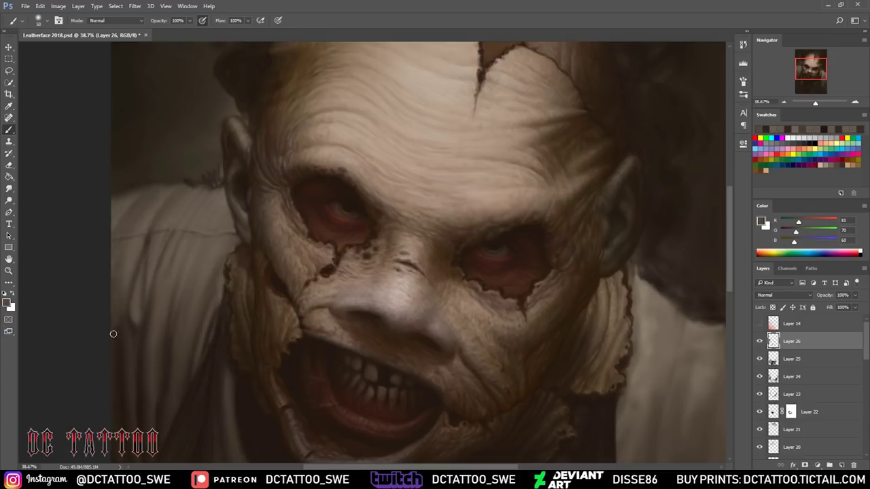
alt+click(127, 304)
alt+click(136, 294)
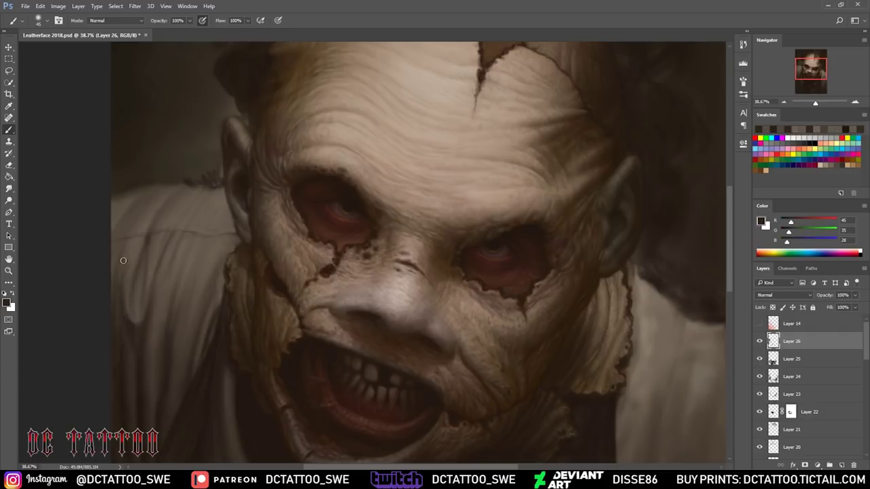
key(bracketright)
key(bracketright)
key(bracketright)
scroll(285, 212, down, 5)
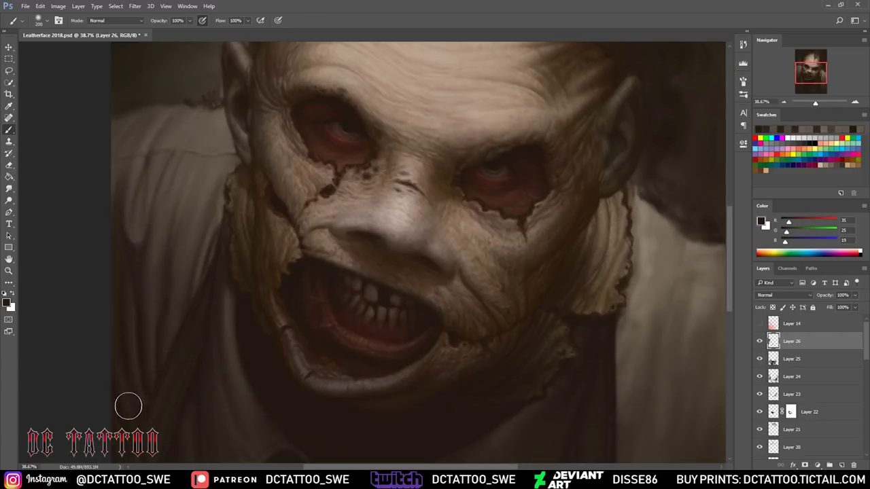
- Sample a dark brown from the coat and paint dark strokes down its right edge
scroll(149, 347, right, 3)
alt+click(450, 286)
key(bracketleft)
key(bracketleft)
key(bracketleft)
- With a 35 brush, add more dark strokes along the coat edge and lower folds
key(bracketleft)
key(bracketleft)
key(bracketleft)
alt+click(547, 189)
drag(544, 207, 535, 262)
drag(549, 112, 548, 202)
drag(547, 143, 527, 261)
drag(547, 163, 527, 279)
drag(551, 112, 537, 272)
alt+click(529, 279)
key(bracketright)
key(bracketright)
key(bracketright)
key(bracketleft)
key(bracketleft)
key(bracketleft)
drag(557, 218, 528, 317)
drag(549, 129, 553, 235)
mouse_move(544, 75)
mouse_down()
mouse_move(585, 156)
mouse_move(460, 151)
mouse_up()
mouse_move(420, 403)
mouse_down()
mouse_move(463, 292)
mouse_move(424, 374)
mouse_move(460, 340)
mouse_move(459, 320)
mouse_up()
- Resample dark brown and paint the coat's right folds with a 60 brush
alt+click(458, 320)
mouse_move(503, 235)
mouse_down()
mouse_move(466, 314)
mouse_move(500, 242)
mouse_up()
alt+click(439, 361)
key(bracketright)
key(bracketright)
mouse_move(495, 198)
mouse_down()
mouse_move(517, 233)
mouse_move(453, 383)
mouse_move(466, 361)
mouse_up()
scroll(443, 408, down, 3)
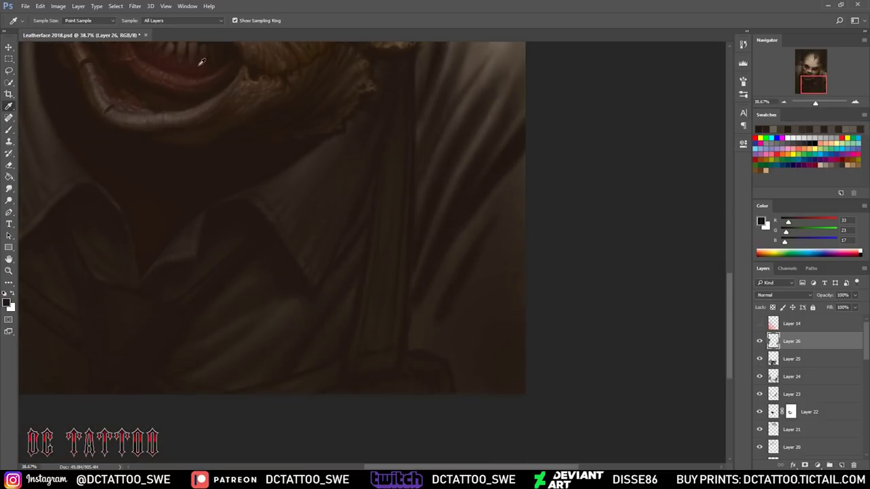
key(bracketleft)
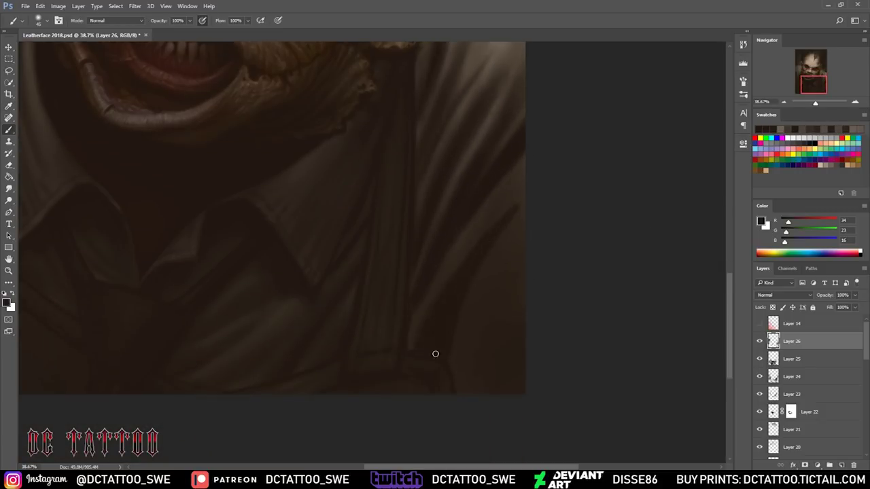
- Tone down the light fold highlight at the coat's upper right with dark brown
key(i)
key(b)
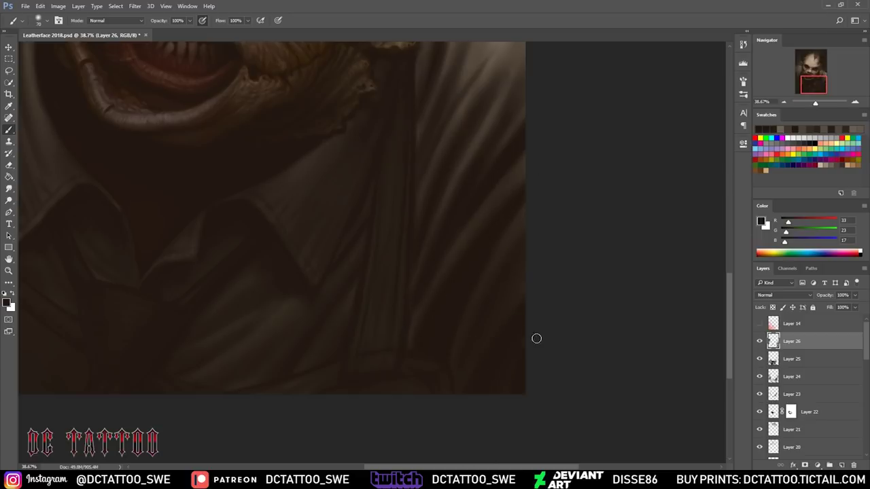
key(bracketleft)
key(bracketleft)
key(bracketleft)
alt+click(469, 311)
key(bracketright)
key(bracketright)
key(bracketright)
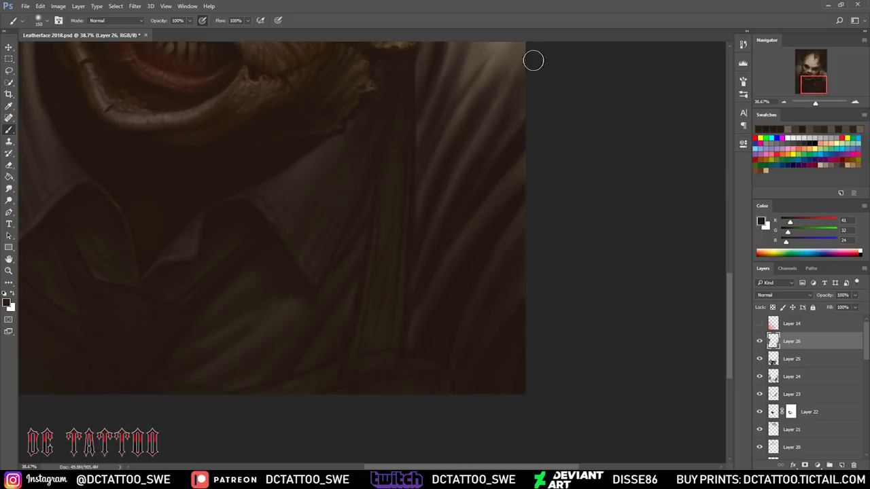
drag(532, 59, 452, 129)
drag(595, 200, 705, 445)
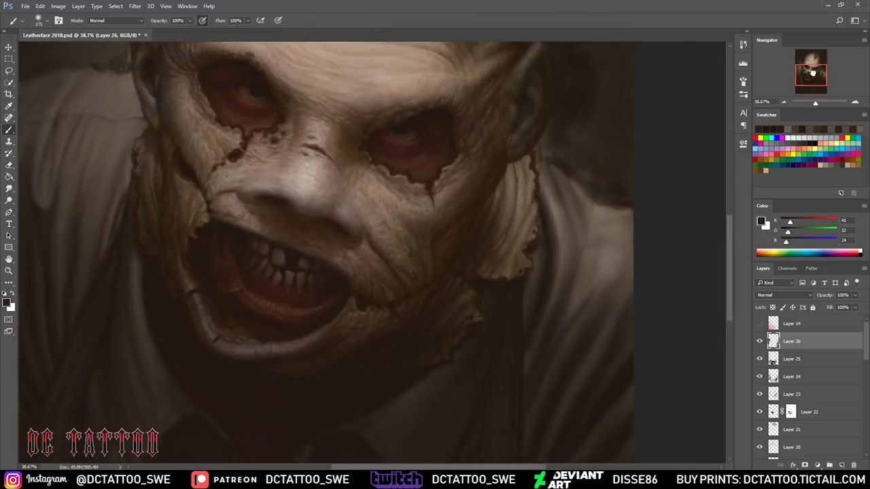
- Sample shirt browns and settle on a deep shadow brown with a broad brush
alt+click(555, 208)
key(bracketleft)
key(bracketleft)
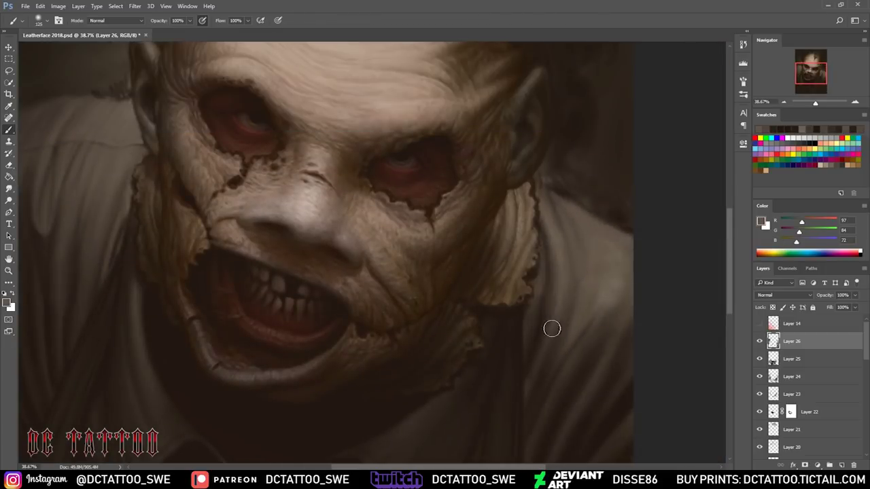
alt+click(544, 315)
key(bracketleft)
key(bracketleft)
key(bracketleft)
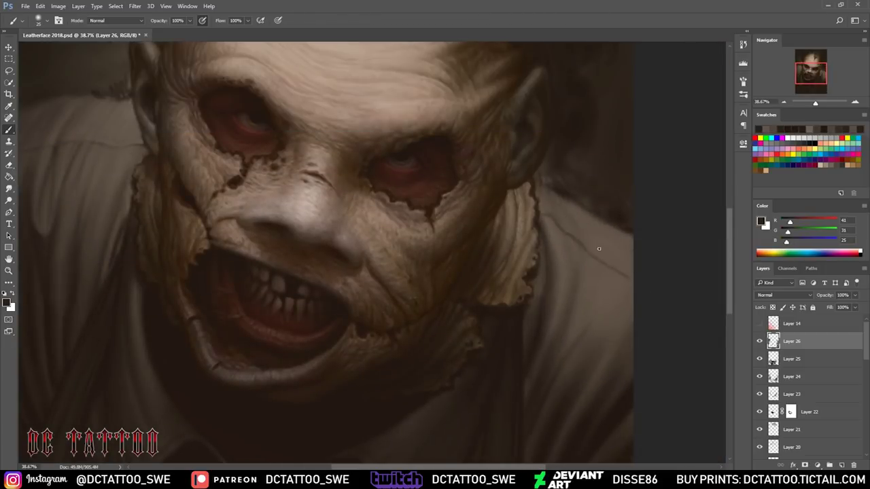
alt+click(566, 228)
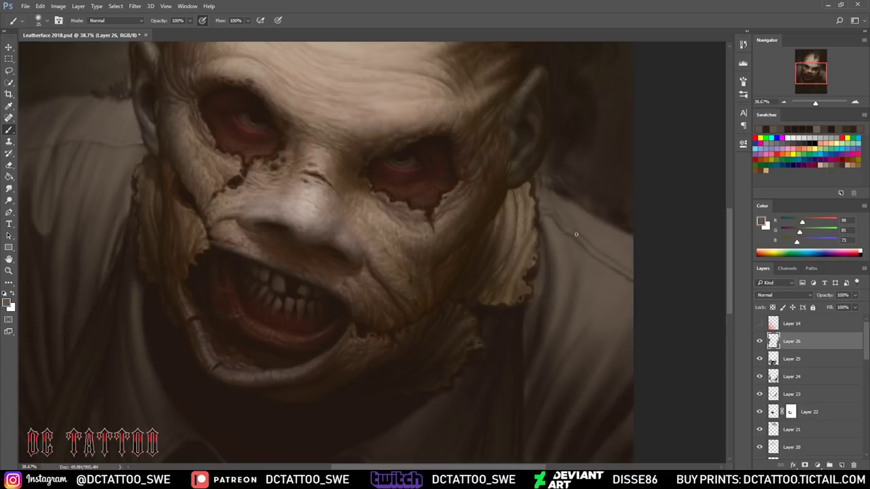
alt+click(626, 272)
alt+click(582, 319)
key(bracketright)
key(bracketright)
key(bracketright)
alt+click(615, 245)
- Paint dark shading and vertical folds along the right shoulder edge
drag(616, 246, 619, 294)
mouse_move(612, 227)
mouse_down()
mouse_move(610, 333)
mouse_move(627, 306)
mouse_up()
drag(630, 244, 626, 333)
mouse_move(611, 275)
mouse_down()
mouse_move(608, 344)
mouse_move(599, 336)
mouse_up()
key(bracketleft)
key(bracketleft)
drag(578, 242, 575, 319)
- Soften the shoulder with faint light strokes and pick a very dark seam brown
alt+click(593, 272)
drag(615, 279, 612, 333)
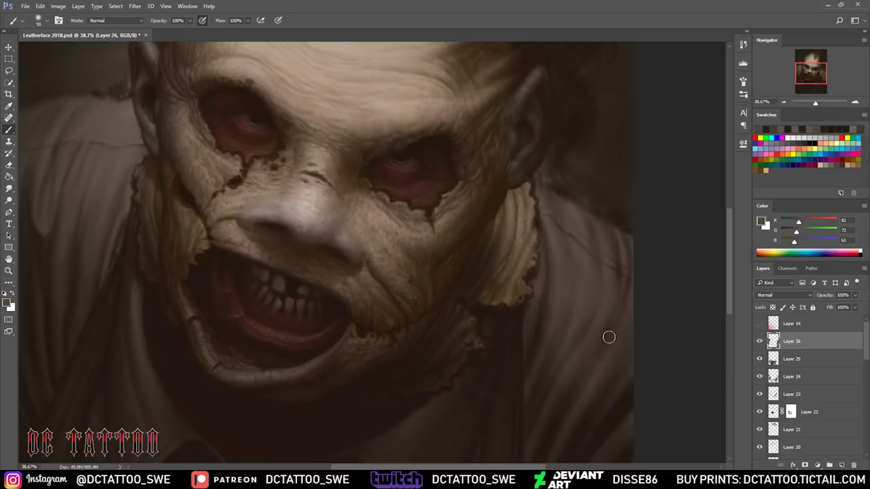
key(bracketleft)
key(bracketleft)
key(bracketleft)
alt+click(611, 267)
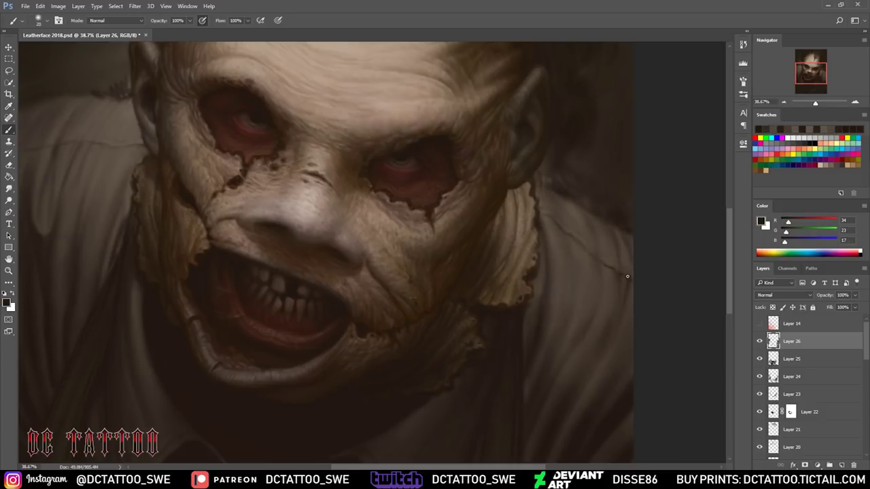
alt+click(544, 216)
key(bracketright)
key(bracketright)
key(bracketright)
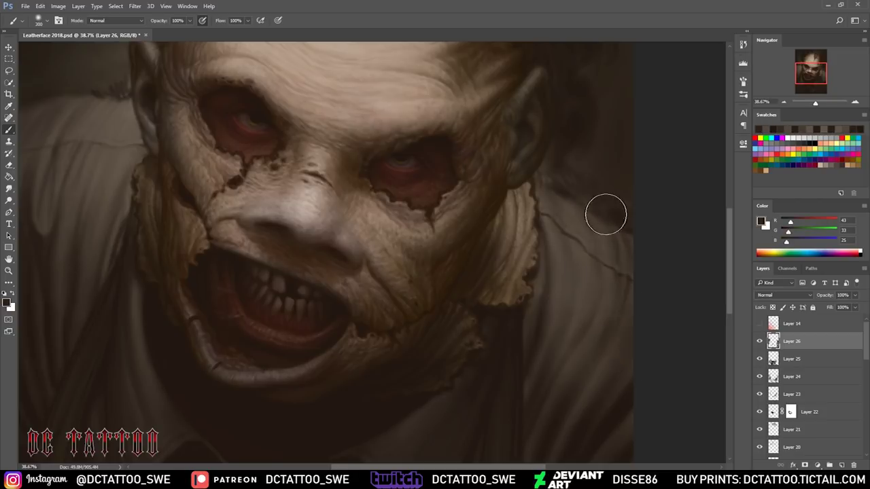
key(bracketleft)
key(bracketleft)
key(bracketleft)
- Sample several dark and mid shirt tones, then check the whole portrait
alt+click(544, 320)
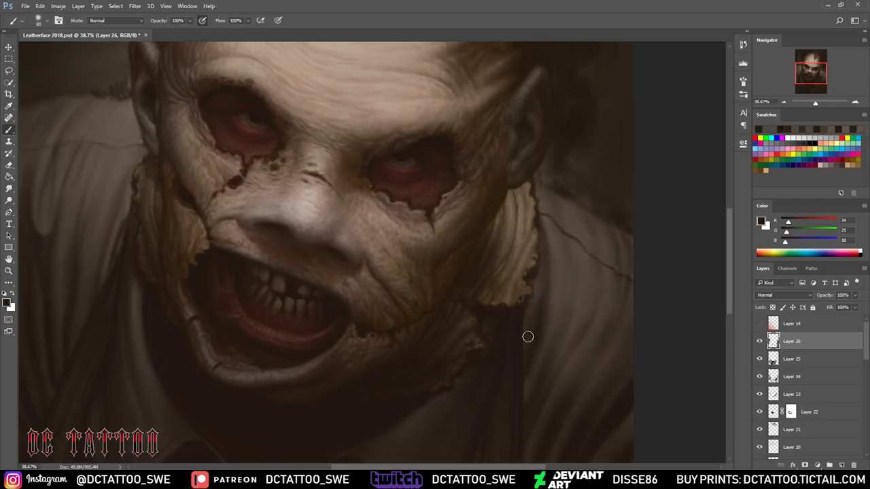
alt+click(507, 321)
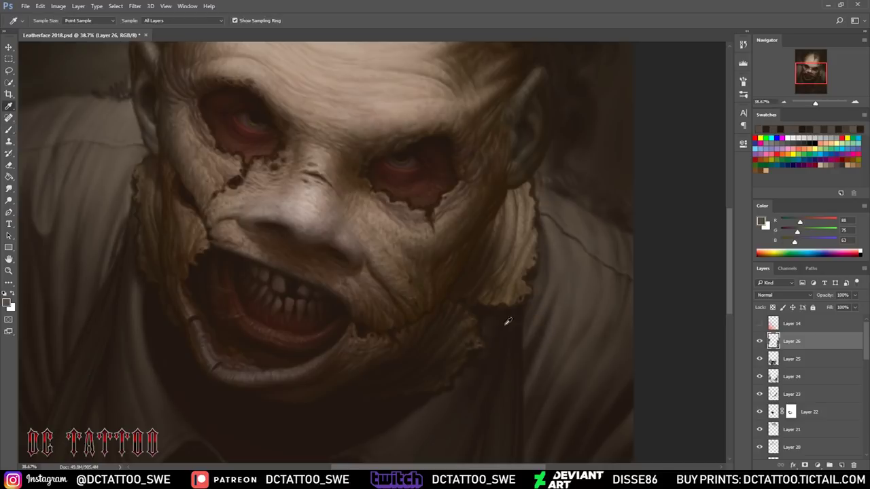
alt+click(540, 236)
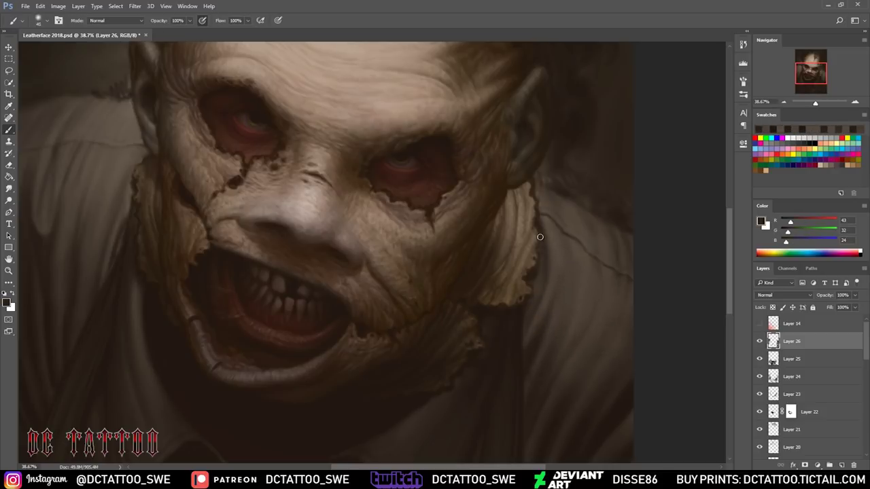
alt+click(573, 349)
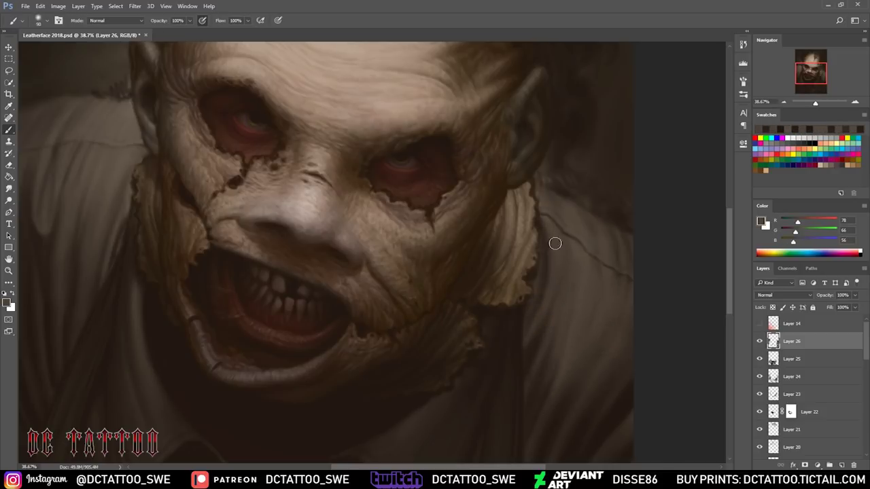
alt+click(576, 248)
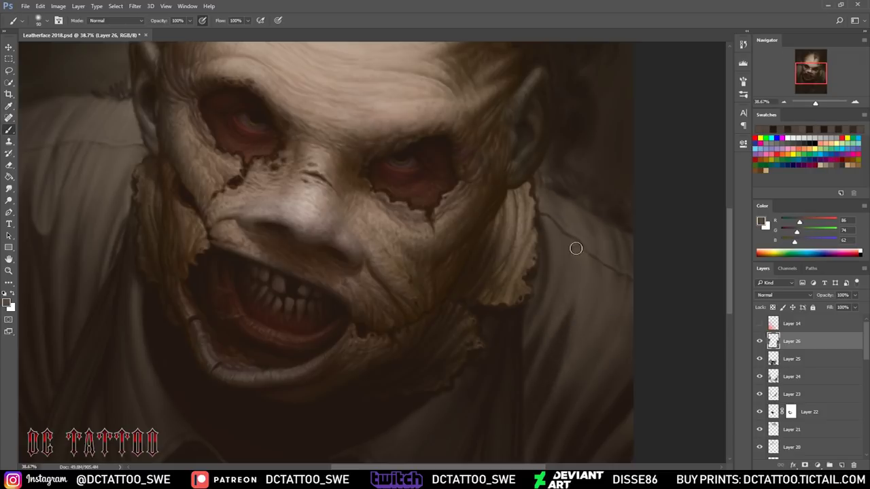
alt+click(522, 438)
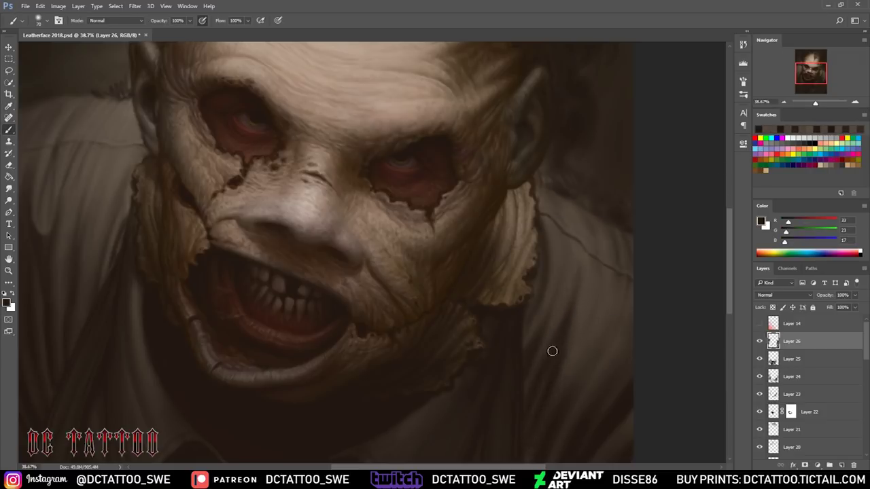
drag(816, 103, 815, 102)
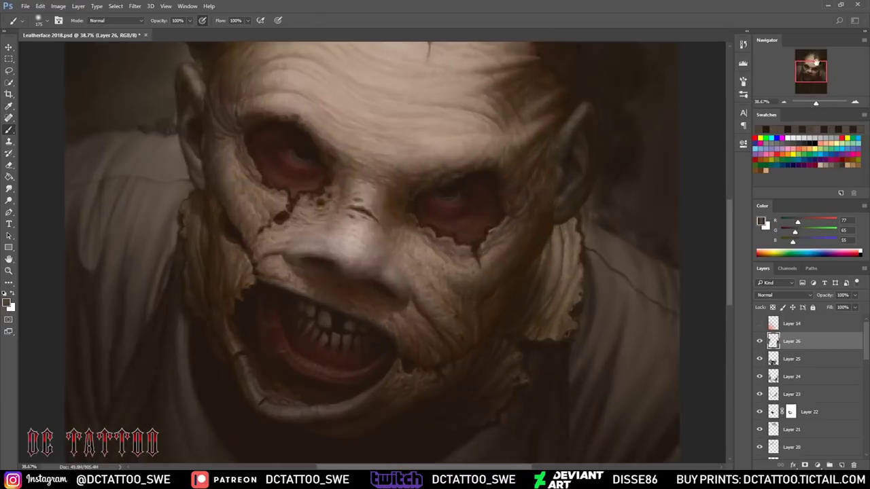
- Sample mid and dark browns from the lower shirt with a smaller brush
scroll(483, 409, down, 5)
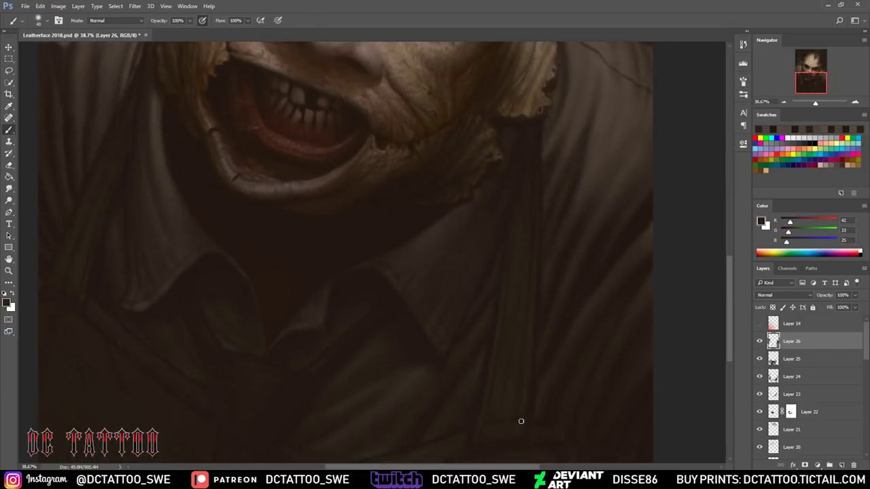
scroll(552, 311, down, 3)
alt+click(384, 299)
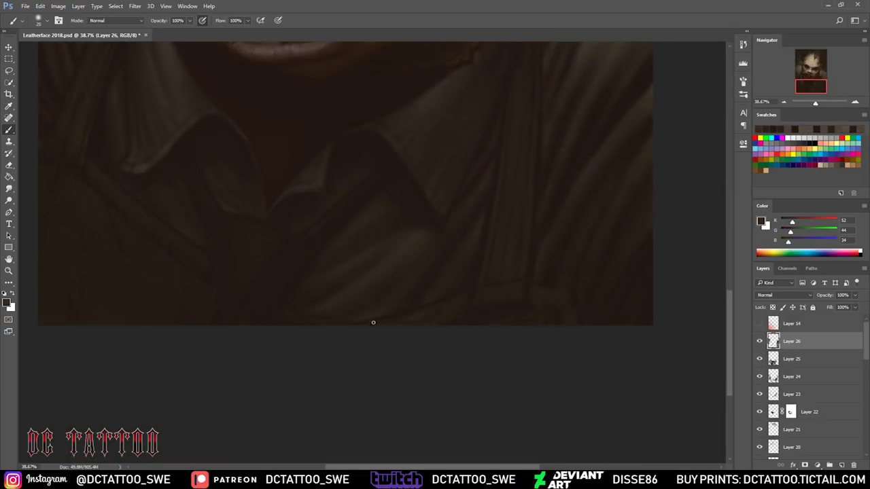
key([)
alt+click(567, 292)
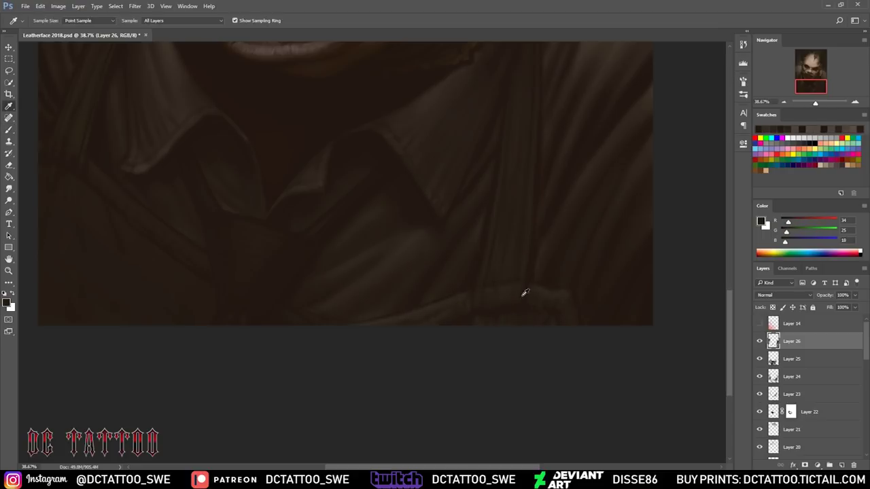
scroll(456, 317, left, 3)
key([)
alt+click(478, 320)
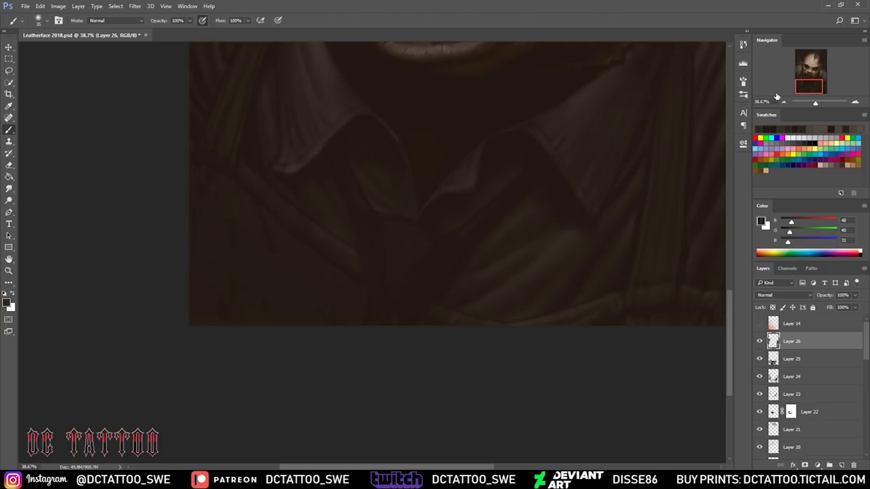
- Sample the mid and dark shadow browns of the collar beneath the mouth
drag(534, 220, 220, 351)
alt+click(164, 310)
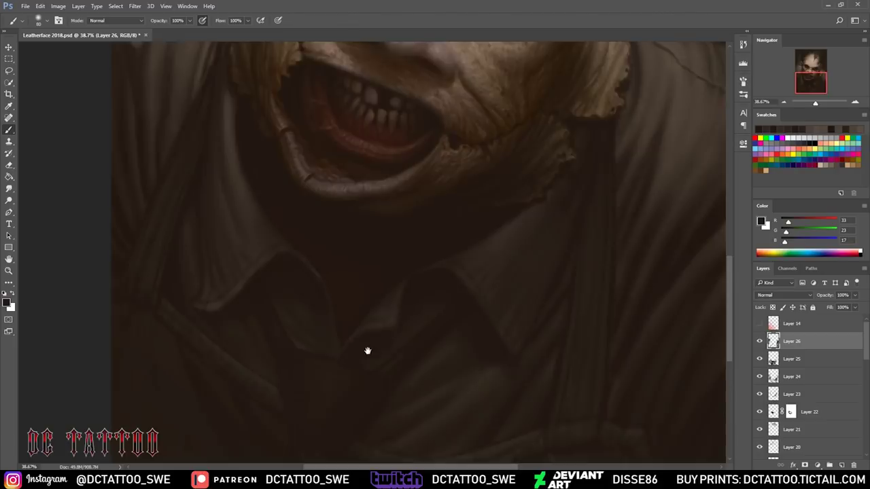
scroll(333, 300, left, 3)
scroll(333, 299, down, 1)
key(bracketleft)
key(bracketleft)
alt+click(310, 183)
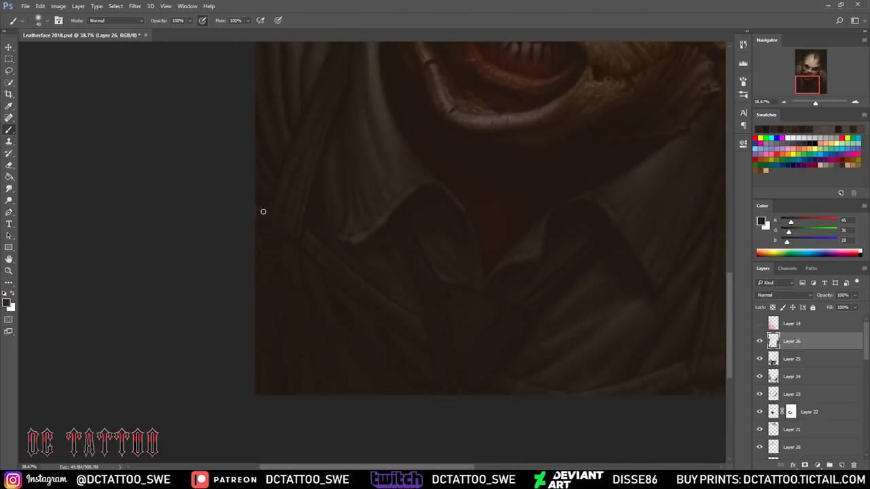
scroll(367, 194, up, 3)
scroll(311, 220, right, 1)
alt+click(251, 390)
- Pick lighter and deep shadow browns near the mask edge for the shirt strap
scroll(262, 408, down, 3)
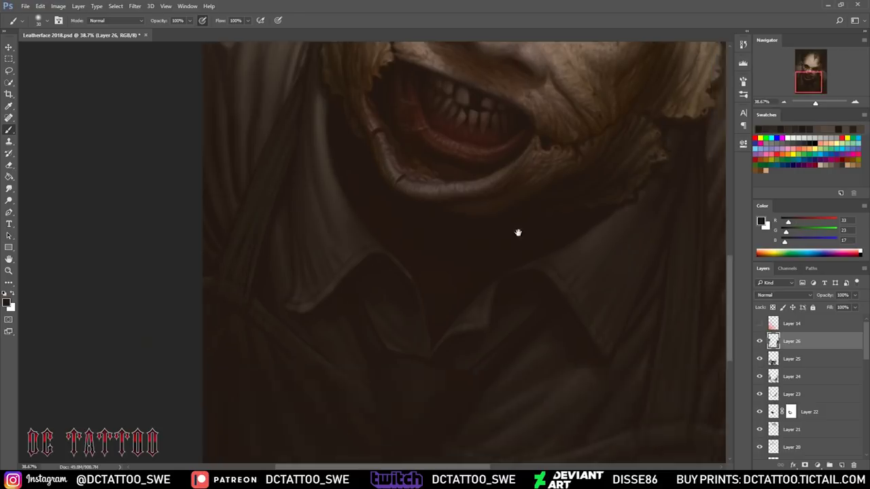
scroll(516, 233, right, 2)
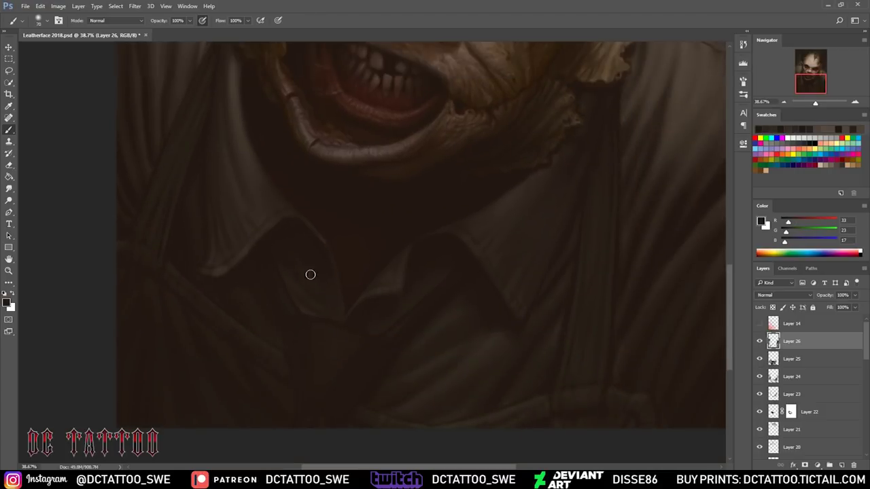
key(bracketright)
key(bracketright)
key(bracketright)
key(bracketleft)
key(bracketleft)
key(bracketleft)
key(bracketleft)
alt+click(591, 117)
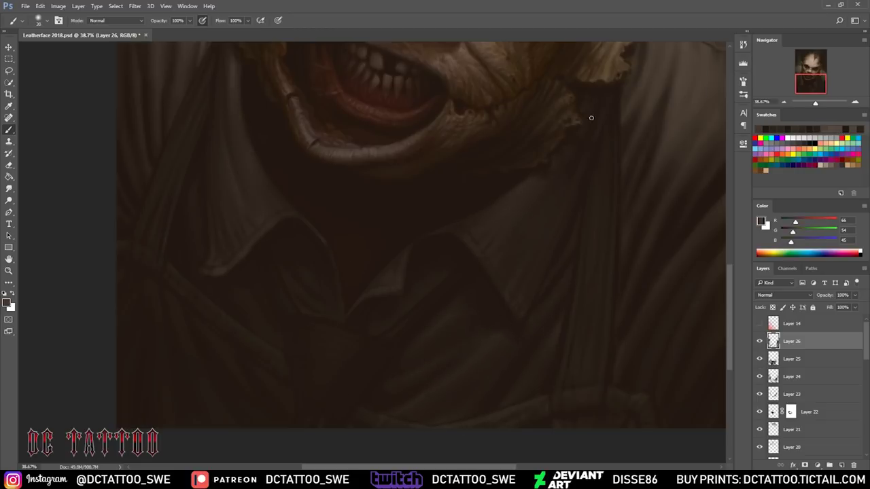
alt+click(594, 134)
alt+click(579, 145)
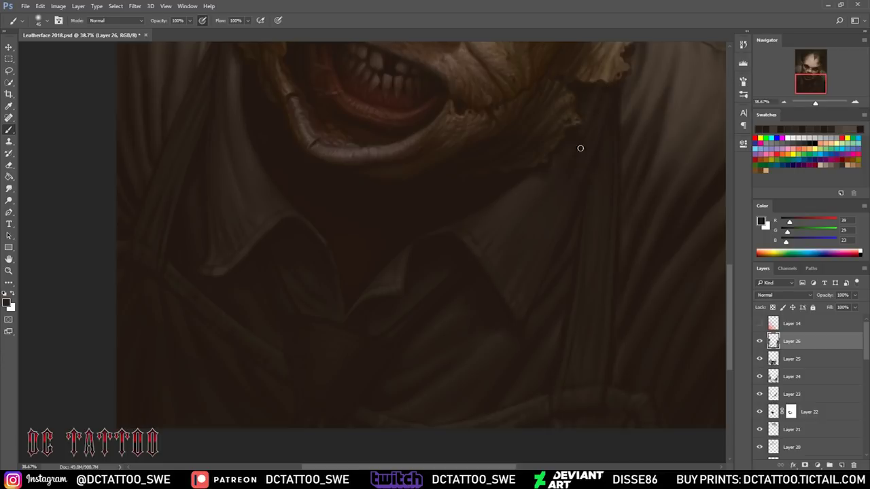
key(bracketleft)
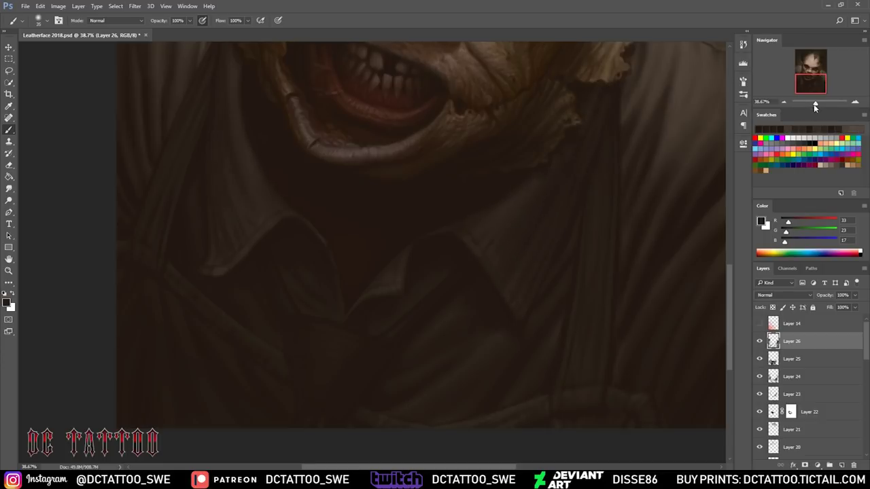
scroll(613, 246, down, 5)
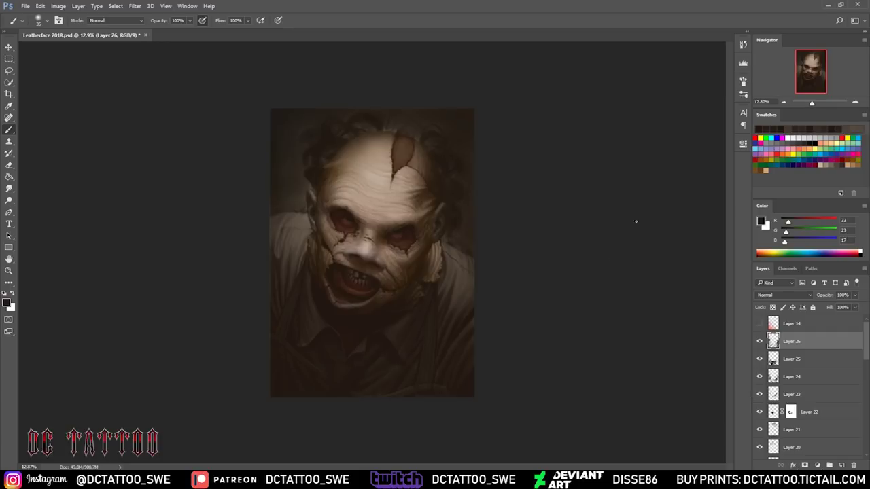
- Add a new empty layer above Layer 26
scroll(610, 259, up, 1)
key(ctrl+shift+n)
key(Return)
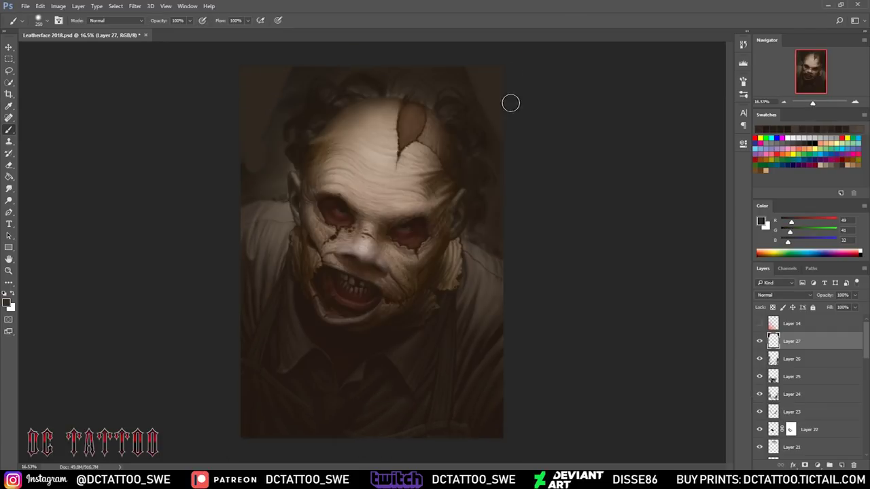
scroll(610, 200, up, 4)
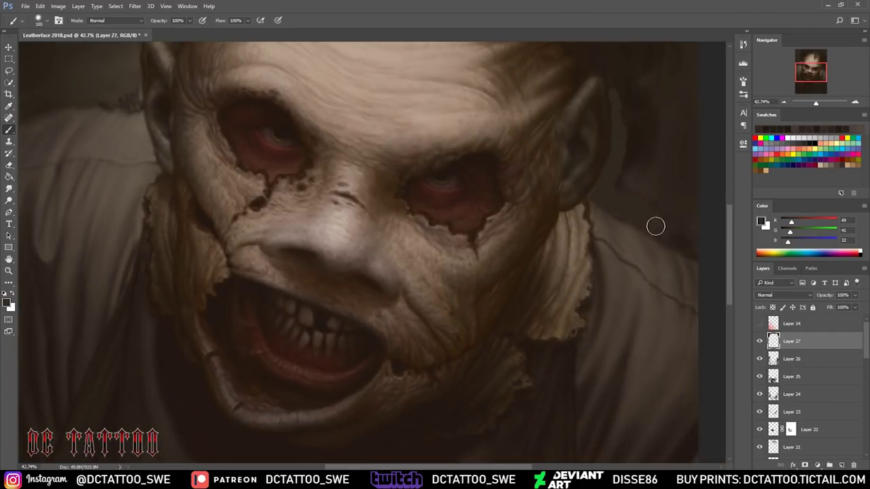
scroll(636, 122, up, 3)
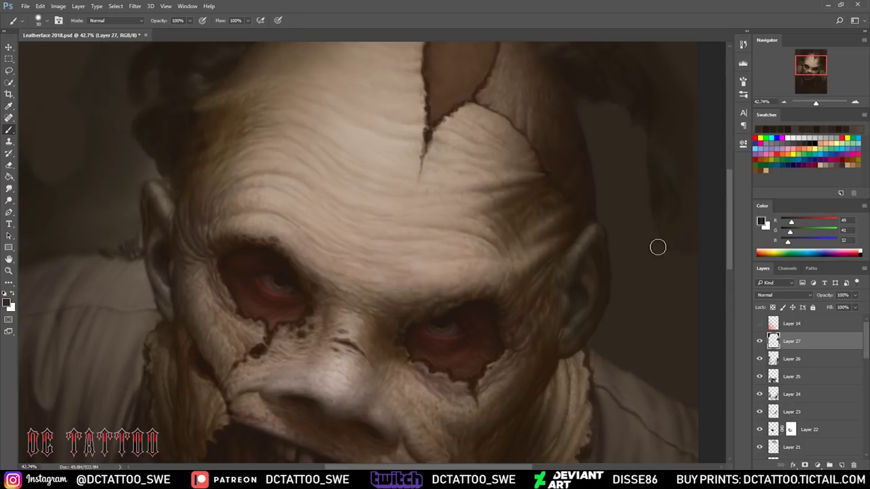
scroll(616, 220, up, 2)
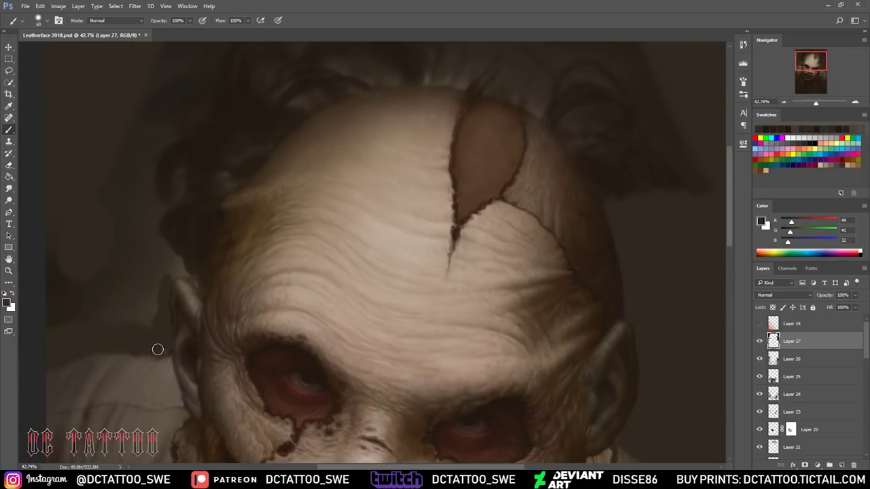
- Paint background brown over the light patch and hair clump left of the forehead
drag(81, 352, 93, 222)
key(bracketleft)
key(bracketleft)
key(bracketleft)
mouse_move(191, 276)
mouse_down()
mouse_move(181, 258)
mouse_move(186, 210)
mouse_up()
key(bracketright)
key(bracketright)
key(bracketright)
mouse_move(197, 254)
mouse_down()
mouse_move(186, 190)
mouse_move(227, 179)
mouse_up()
key(bracketright)
key(bracketright)
key(bracketright)
key(bracketright)
key(bracketright)
- Paint out the grey hair tufts and wisps on top of the skull
key(ctrl+minus)
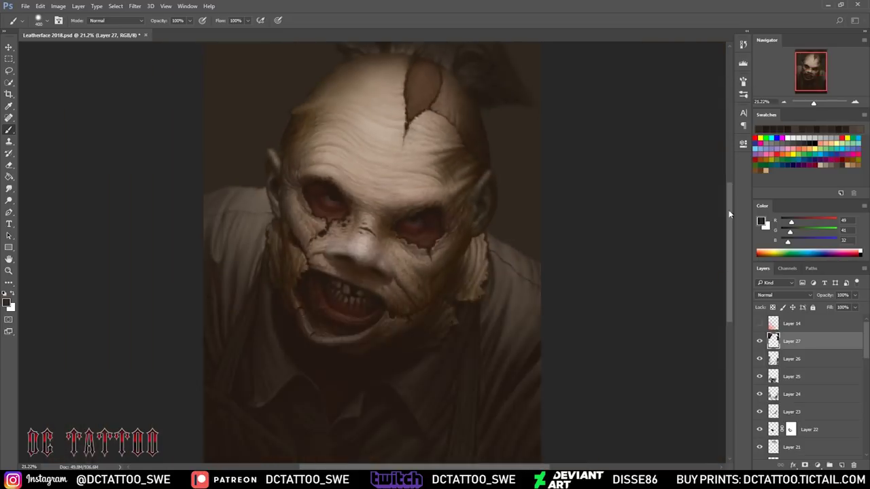
scroll(295, 128, up, 5)
key(bracketleft)
key(bracketleft)
key(bracketleft)
scroll(506, 175, up, 5)
drag(493, 167, 573, 208)
mouse_move(292, 102)
mouse_down()
mouse_move(197, 161)
mouse_move(321, 47)
mouse_up()
drag(476, 140, 399, 136)
key(bracketleft)
key(bracketleft)
key(bracketleft)
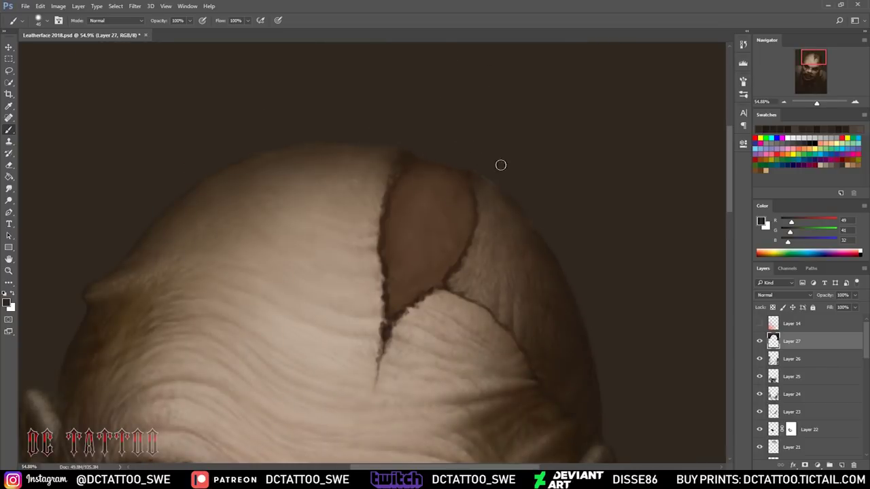
- Set the colour to red, lock Layer 27's transparent pixels, and add a new layer
scroll(467, 118, down, 5)
click(757, 138)
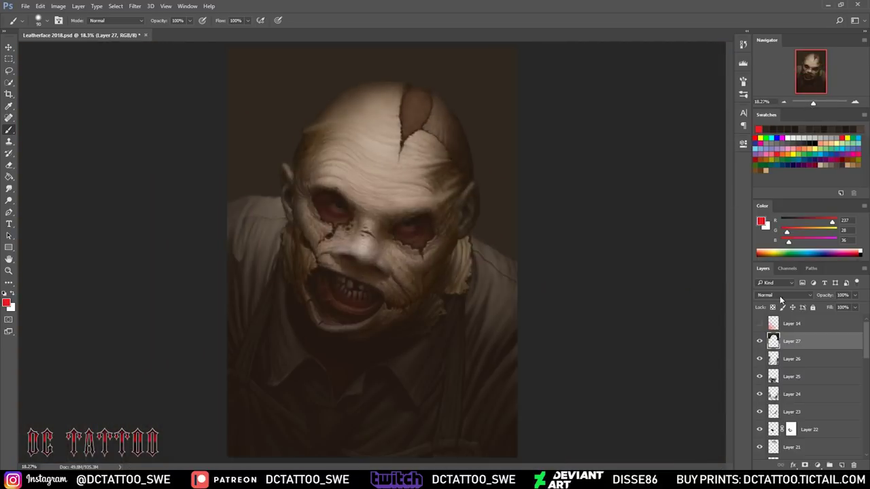
click(772, 307)
drag(814, 102, 814, 103)
right_click(281, 84)
key(Escape)
key(ctrl+shift+n)
key(Return)
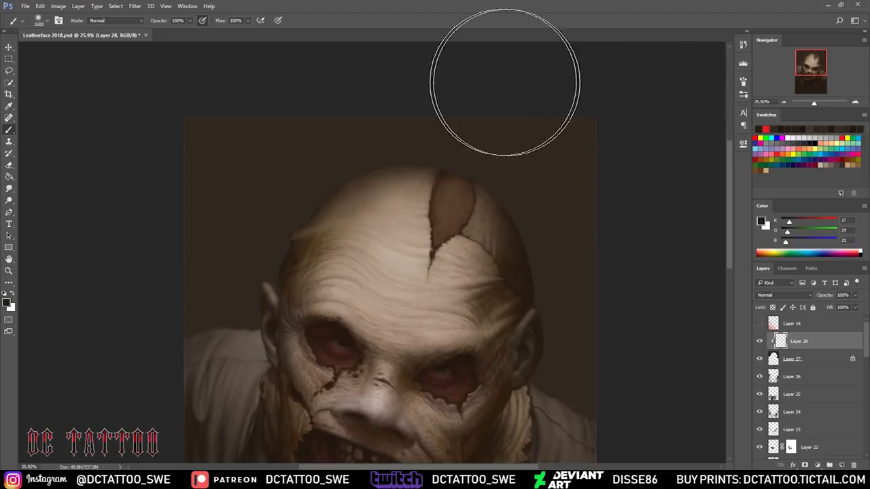
- Sample darker background browns and add another painting layer
alt+click(200, 170)
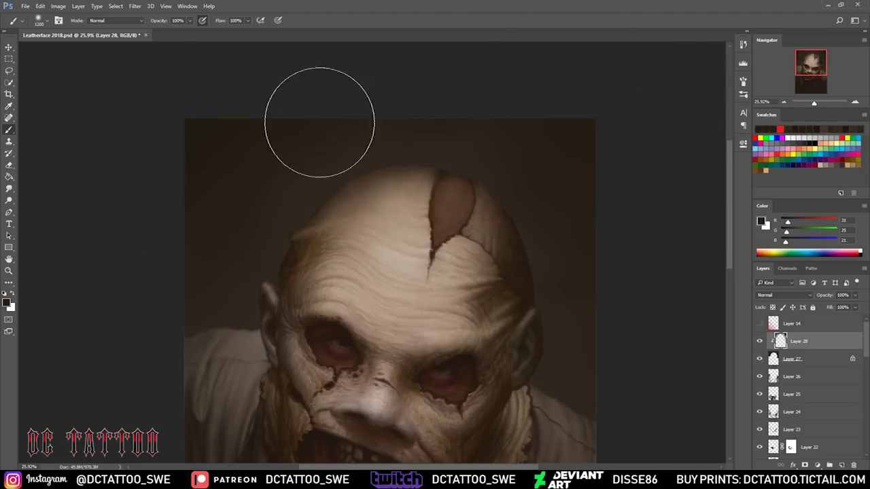
scroll(579, 229, down, 5)
key(ctrl+shift+n)
key(Return)
alt+click(378, 414)
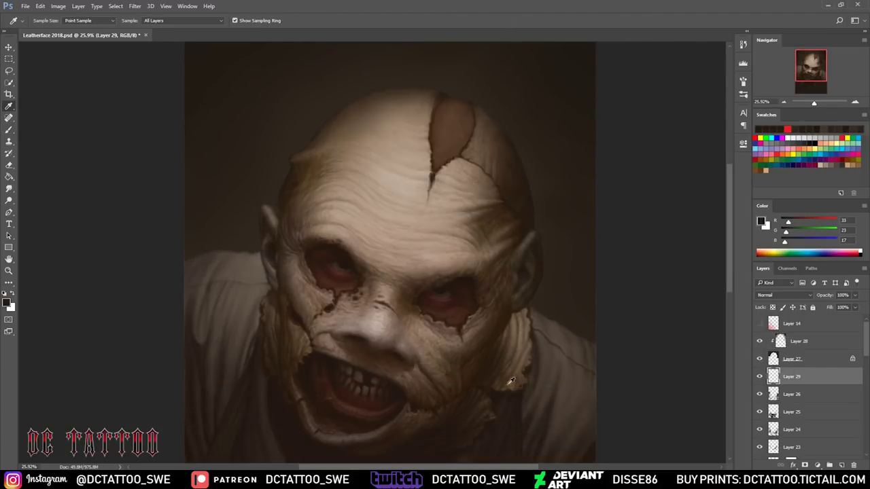
scroll(379, 414, down, 3)
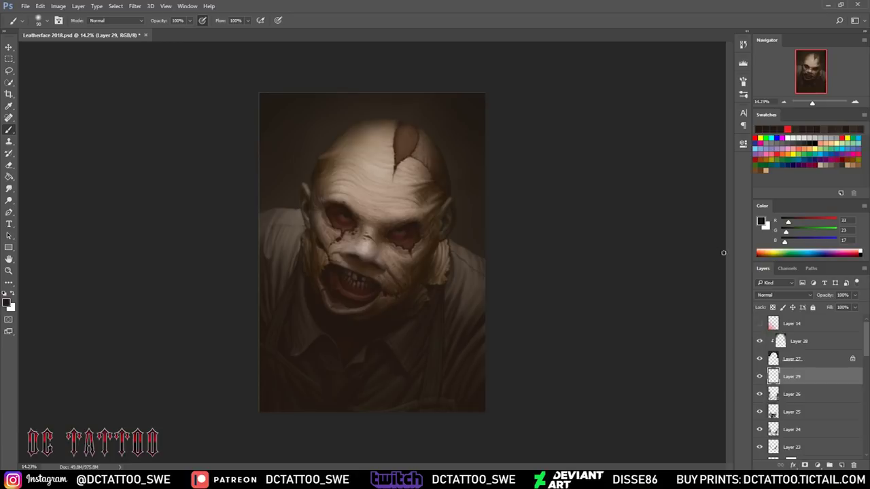
scroll(394, 191, up, 7)
- Add a forehead shading layer and sample progressively darker forehead browns
key(ctrl+shift+n)
key(Return)
alt+click(481, 234)
alt+click(501, 217)
key(bracketright)
key(bracketright)
key(bracketright)
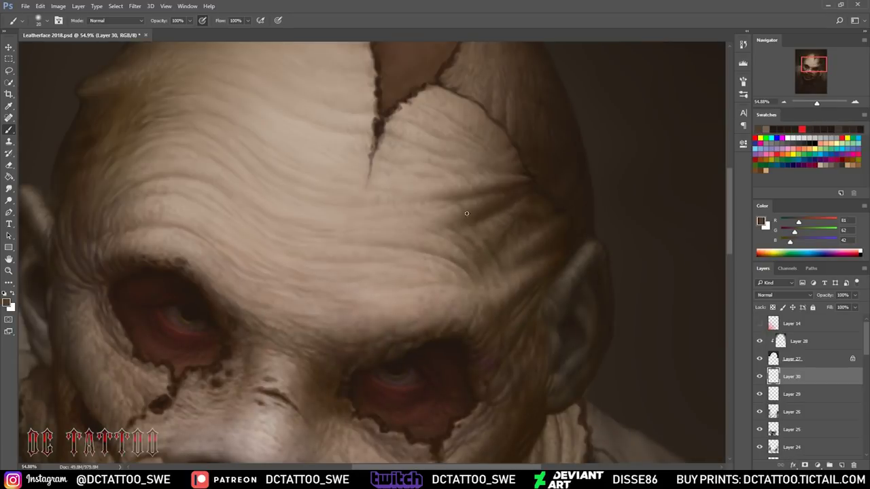
alt+click(492, 195)
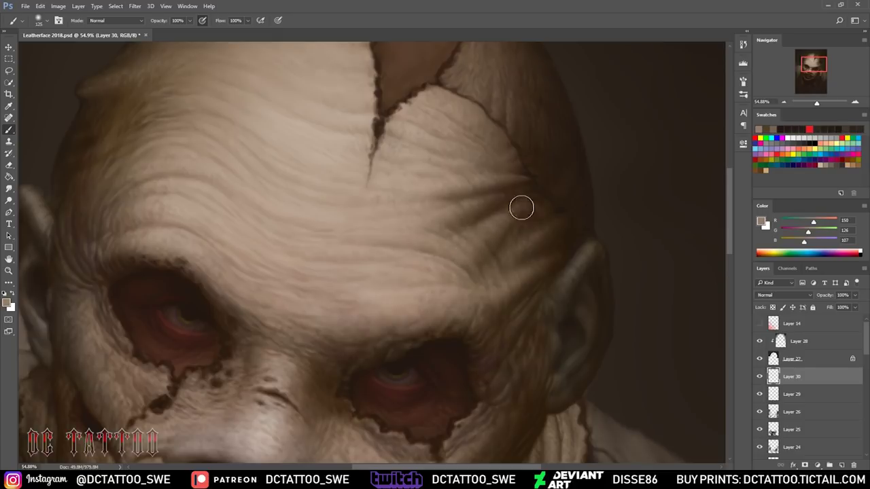
key(bracketleft)
key(bracketleft)
key(bracketleft)
scroll(630, 149, down, 6)
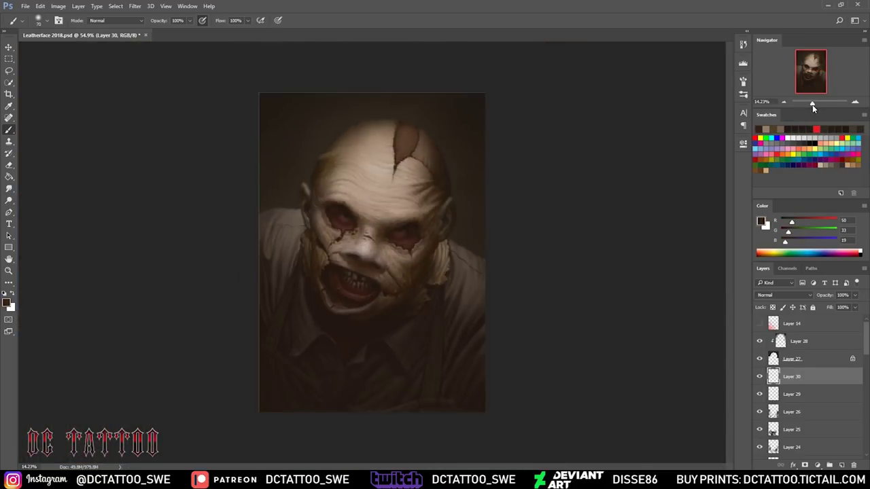
scroll(629, 149, down, 3)
- Zoom in on the face and add a new layer for the hair
drag(811, 107, 815, 102)
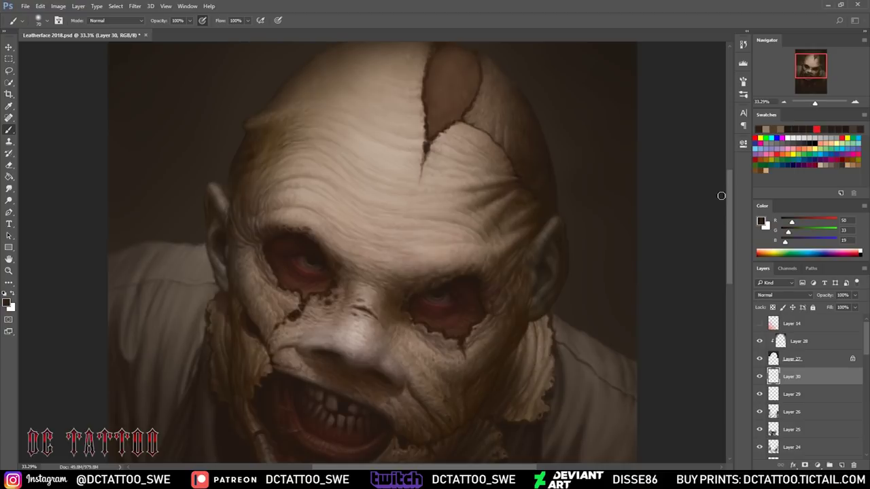
key(ctrl+shift+n)
key(Return)
right_click(503, 153)
scroll(849, 274, down, 2)
key(Return)
scroll(502, 97, down, 2)
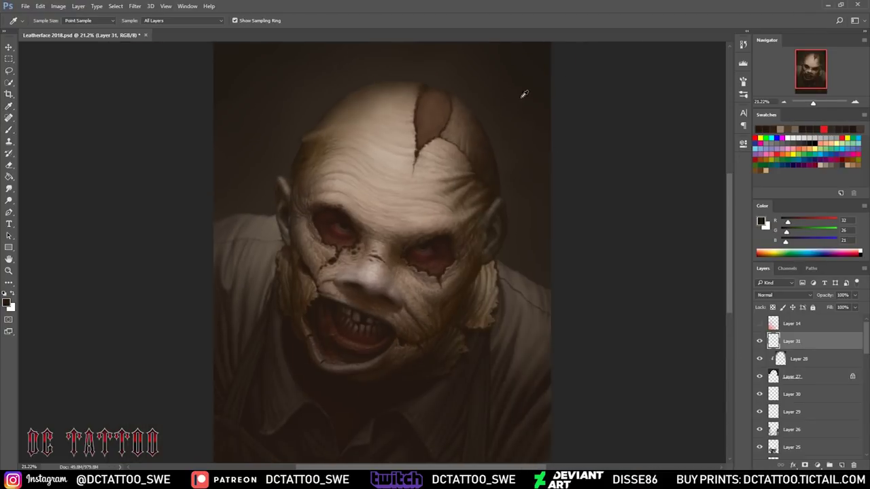
- Resize the brush and pick a slightly darker brown for the hair
key(bracketleft)
key(bracketleft)
key(bracketleft)
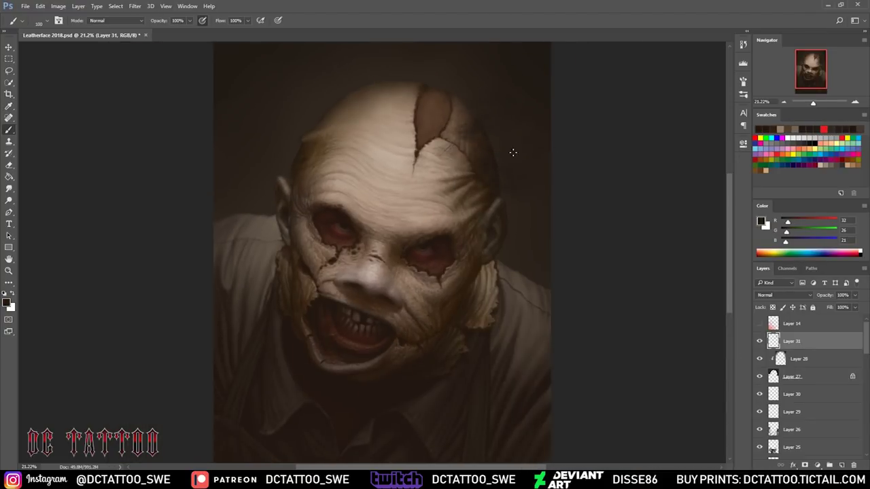
scroll(466, 136, up, 5)
key(bracketright)
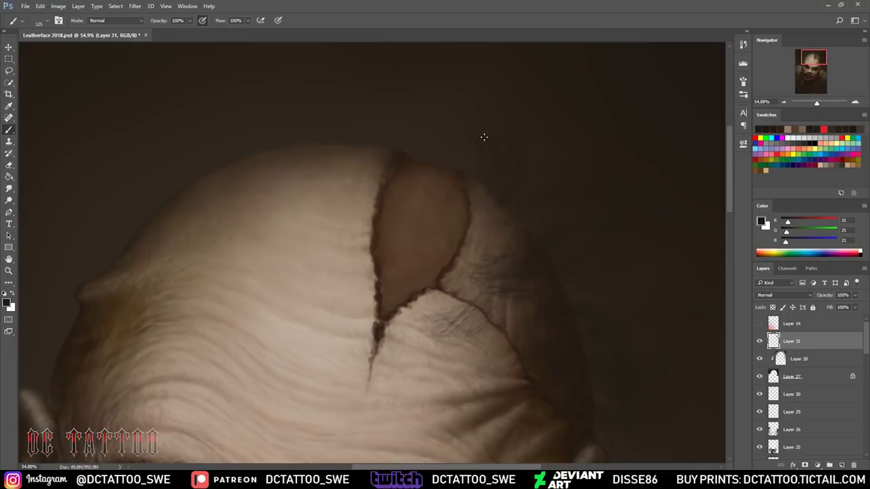
click(762, 222)
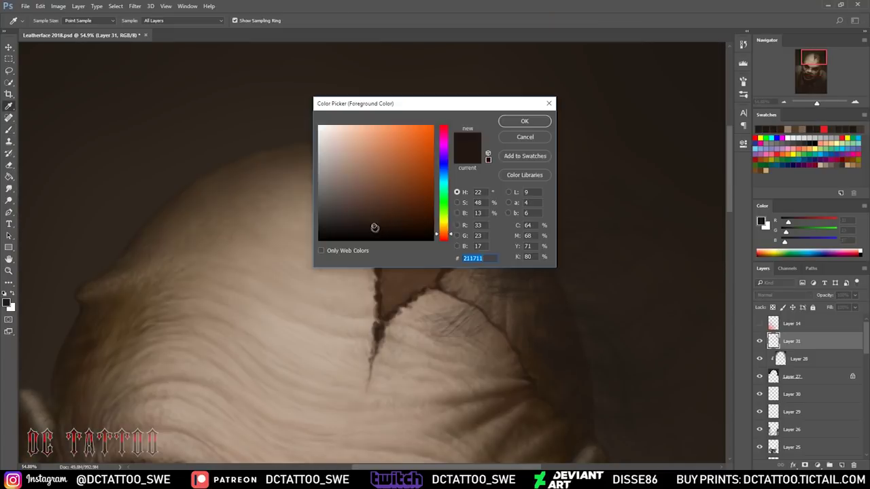
click(375, 227)
key(Return)
- Add a layer mask to the hair layer and choose a soft 80 px brush
key(bracketright)
key(bracketright)
key(bracketright)
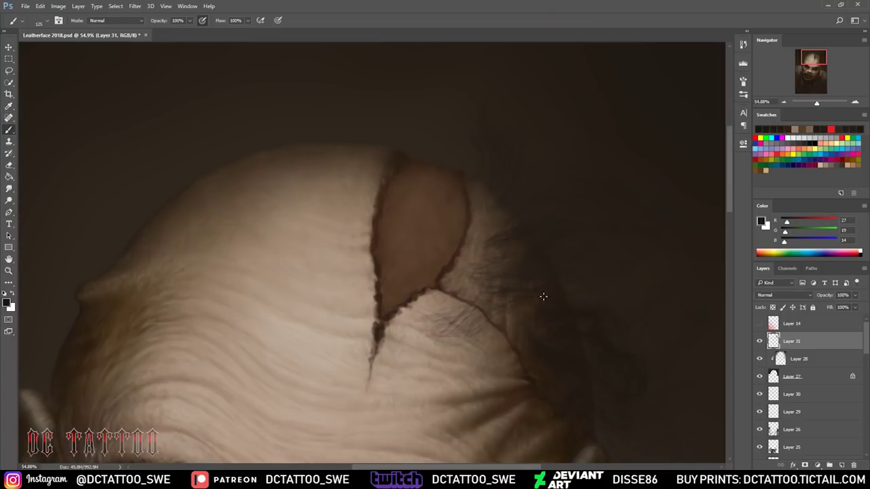
key(bracketleft)
key(bracketleft)
key(bracketleft)
scroll(598, 204, down, 5)
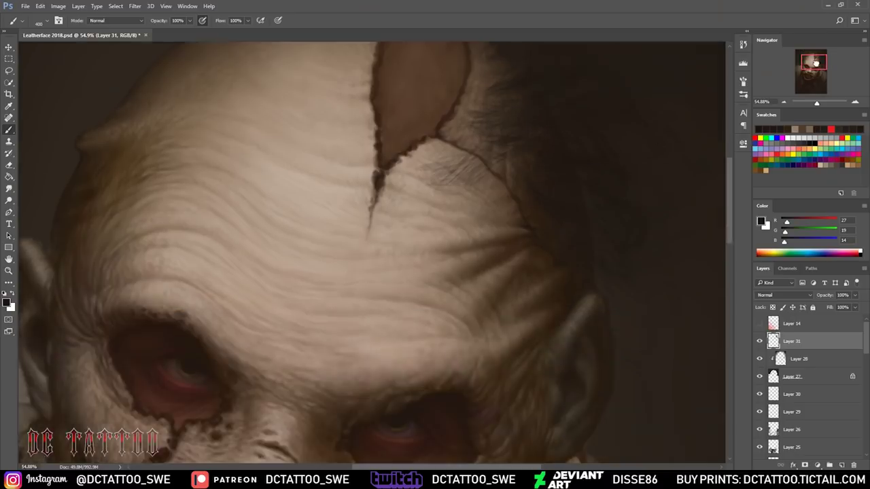
key(bracketleft)
key(bracketleft)
click(805, 466)
right_click(485, 146)
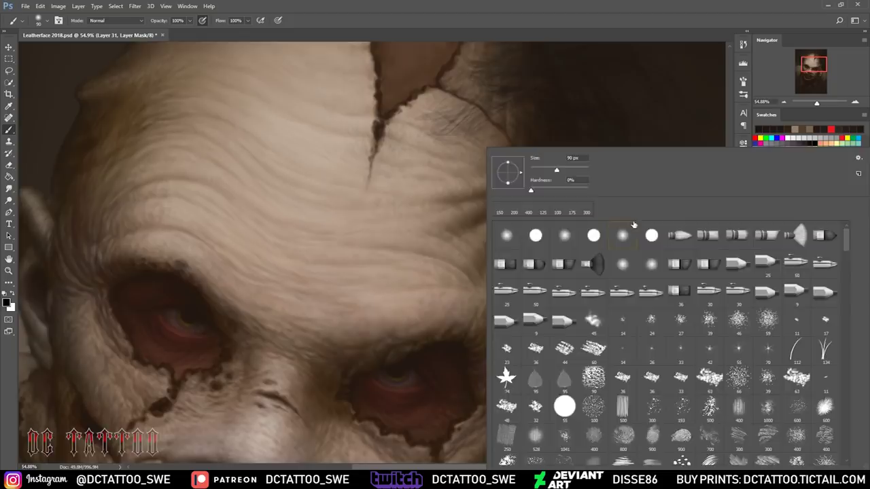
double_click(596, 243)
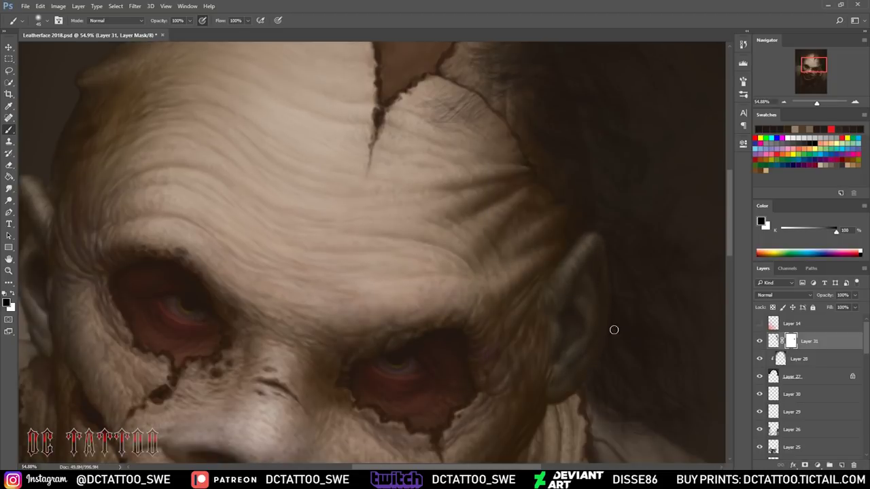
- Set the brush to 80 px and paint dark hair strands at the right temple
right_click(666, 190)
scroll(537, 332, up, 3)
key(ctrl+2)
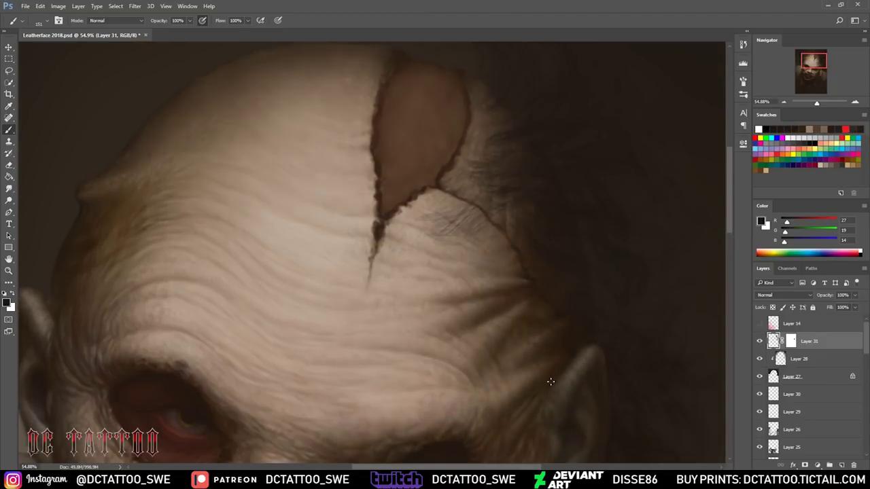
key(bracketright)
key(bracketright)
key(bracketright)
key(bracketleft)
key(bracketleft)
key(bracketleft)
drag(476, 191, 428, 212)
drag(503, 121, 479, 142)
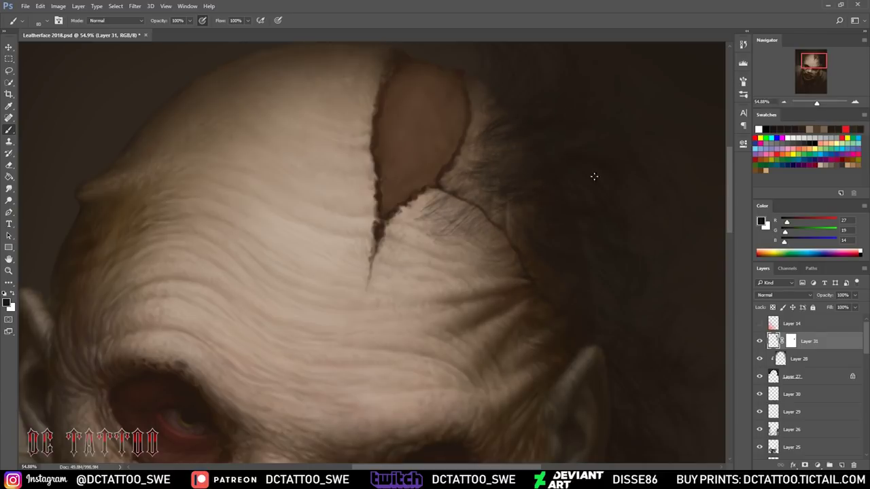
- Paint dark hair strands beside the right forehead and over the top of the head
scroll(562, 172, up, 3)
scroll(616, 137, left, 3)
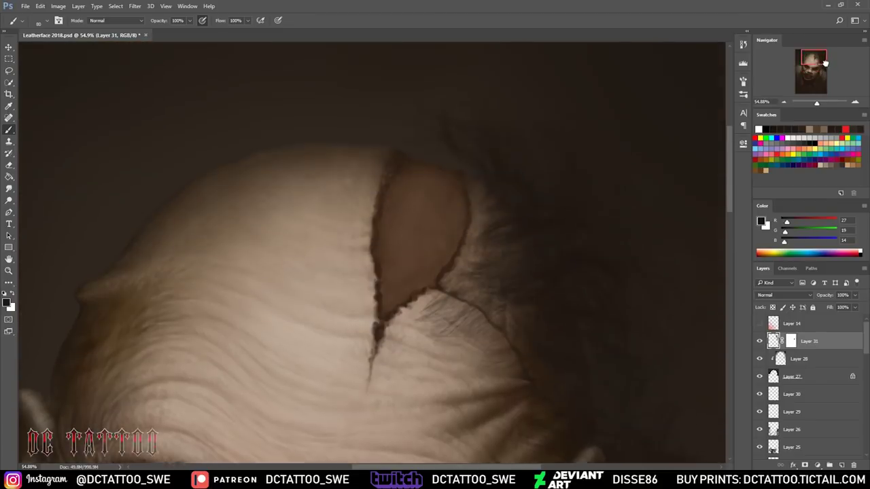
scroll(450, 84, left, 3)
drag(447, 163, 487, 277)
key(bracketright)
key(bracketright)
key(bracketright)
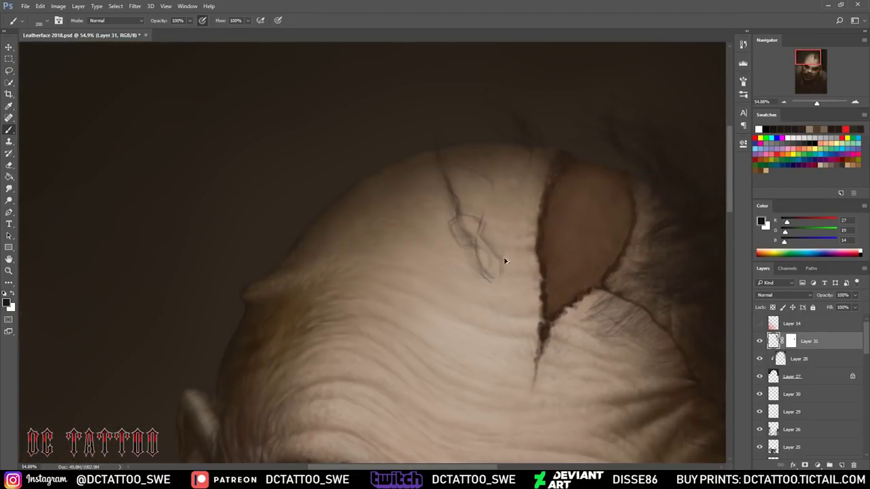
drag(500, 178, 469, 253)
drag(422, 151, 458, 201)
drag(476, 156, 438, 248)
- With a larger brush, paint strands along the top of the scalp and wispy hairline strands
key(bracketright)
key(bracketright)
scroll(503, 149, up, 2)
scroll(554, 167, up, 2)
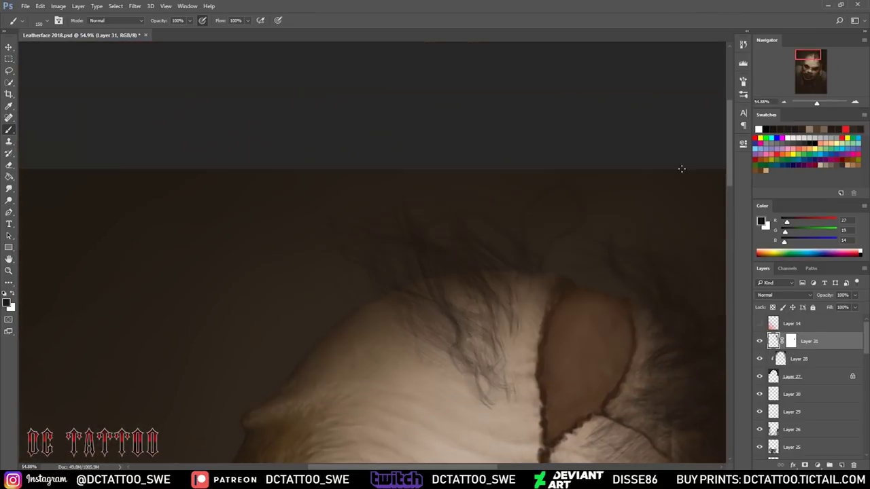
drag(381, 329, 413, 249)
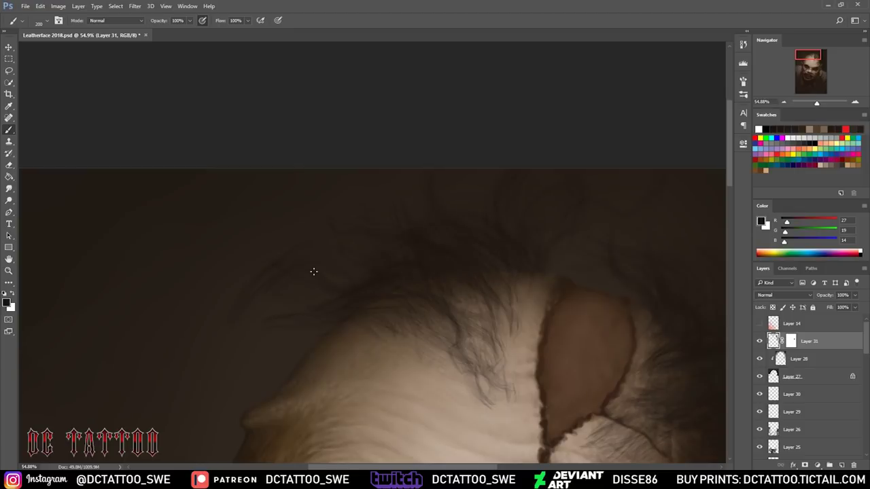
drag(333, 381, 393, 344)
drag(377, 377, 442, 323)
drag(436, 367, 541, 278)
- Add more dark wispy strands along the hairline
mouse_move(508, 378)
mouse_down()
mouse_move(533, 314)
mouse_move(522, 338)
mouse_up()
drag(468, 354, 504, 293)
drag(415, 374, 456, 323)
drag(381, 359, 415, 325)
scroll(312, 234, down, 3)
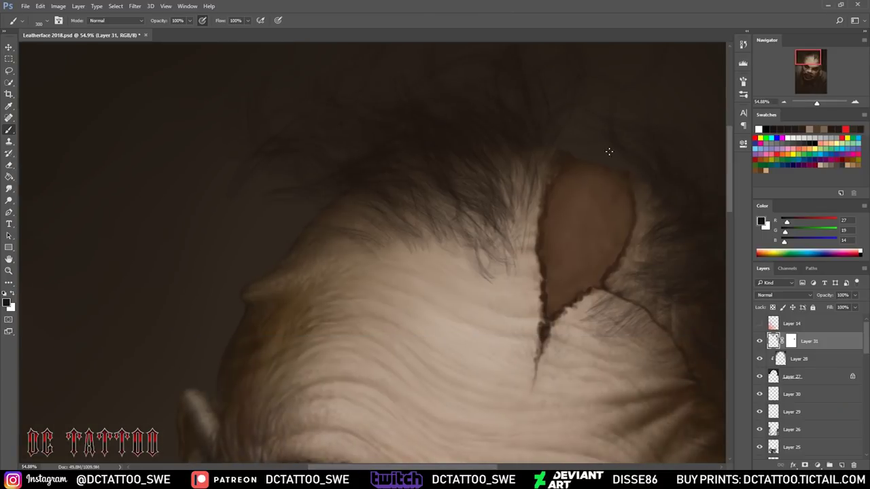
key(bracketright)
key(bracketright)
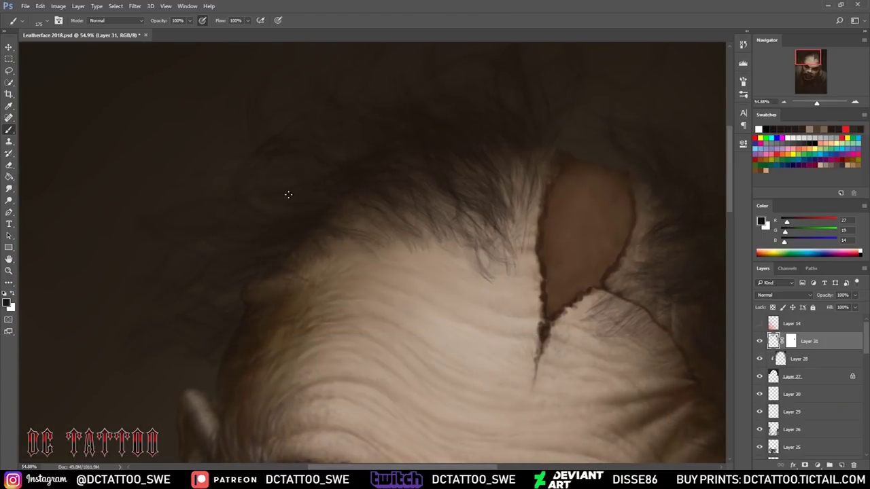
scroll(288, 194, down, 2)
- On a new layer, paint hair hanging beside the left ear over the shoulder
key(bracketleft)
key(bracketleft)
key(ctrl+shift+alt+n)
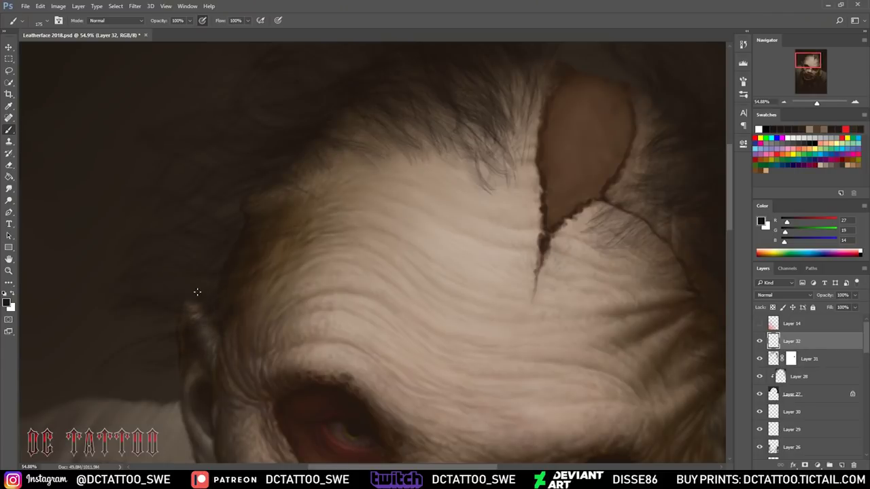
drag(799, 62, 792, 66)
key(bracketright)
key(bracketright)
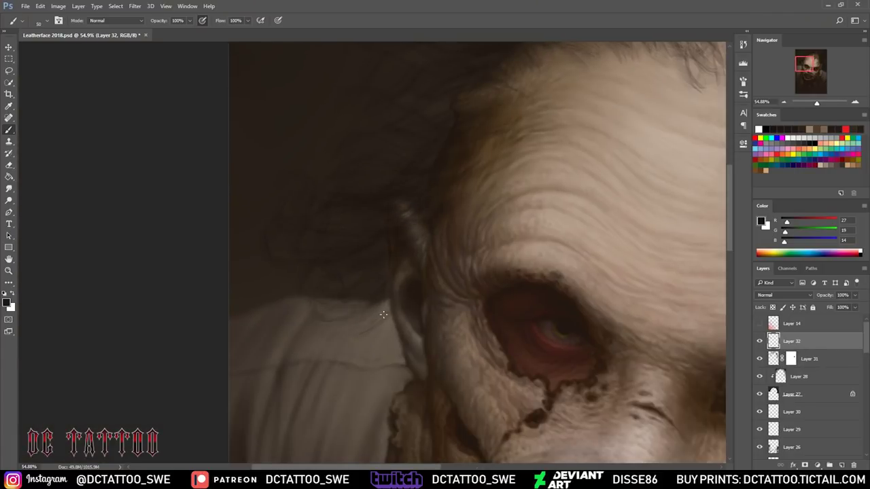
drag(299, 299, 282, 337)
mouse_move(384, 303)
mouse_down()
mouse_move(360, 372)
mouse_move(287, 369)
mouse_up()
drag(313, 314, 286, 347)
- Add a layer mask to the side hair layer and switch to white for restoring hair
click(805, 465)
right_click(326, 146)
mouse_move(407, 322)
mouse_down()
mouse_move(196, 314)
mouse_move(204, 252)
mouse_move(191, 204)
mouse_move(200, 363)
mouse_move(195, 265)
mouse_up()
key(x)
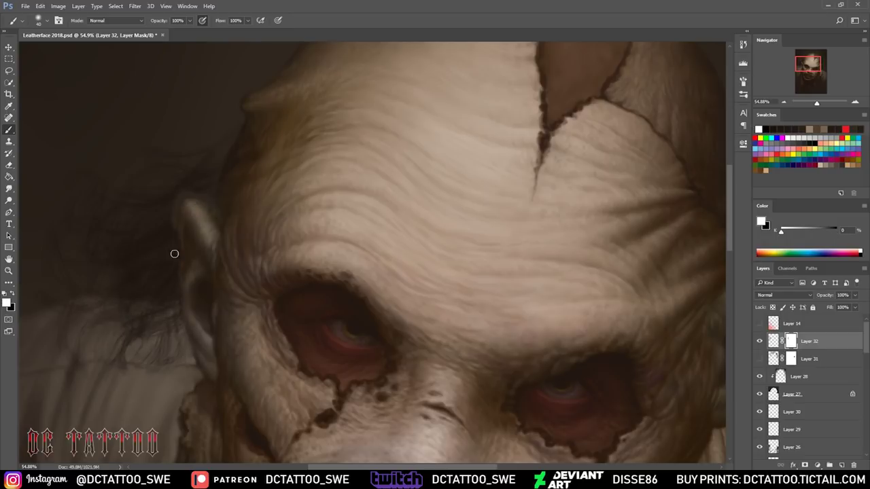
- Zoom out to the whole head and add empty Layer 33 at the top
drag(817, 102, 814, 102)
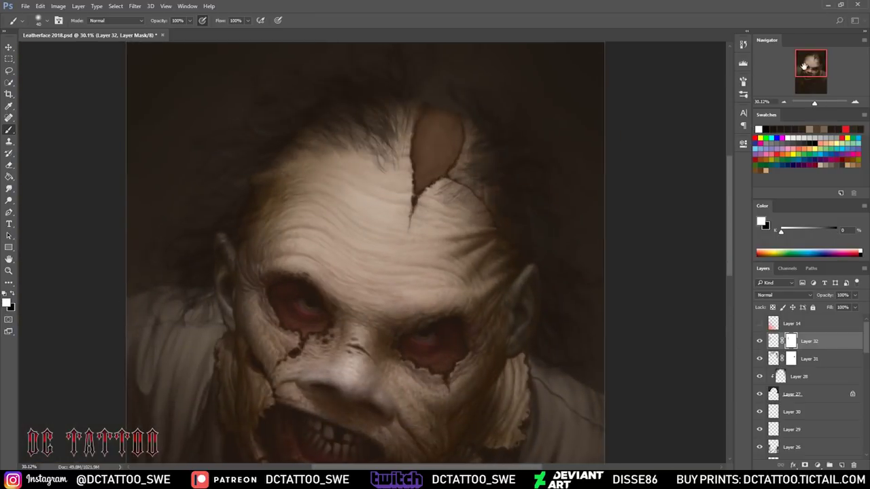
key(ctrl+shift+alt+n)
alt+click(367, 150)
right_click(368, 147)
key(Escape)
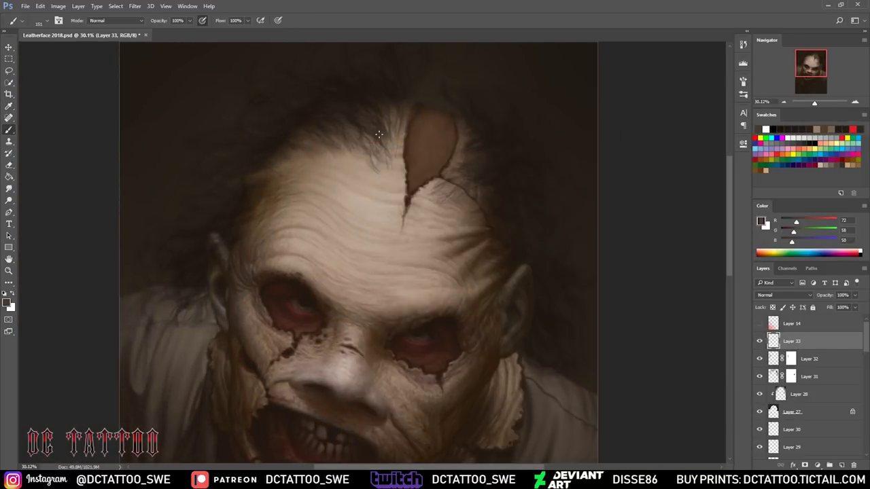
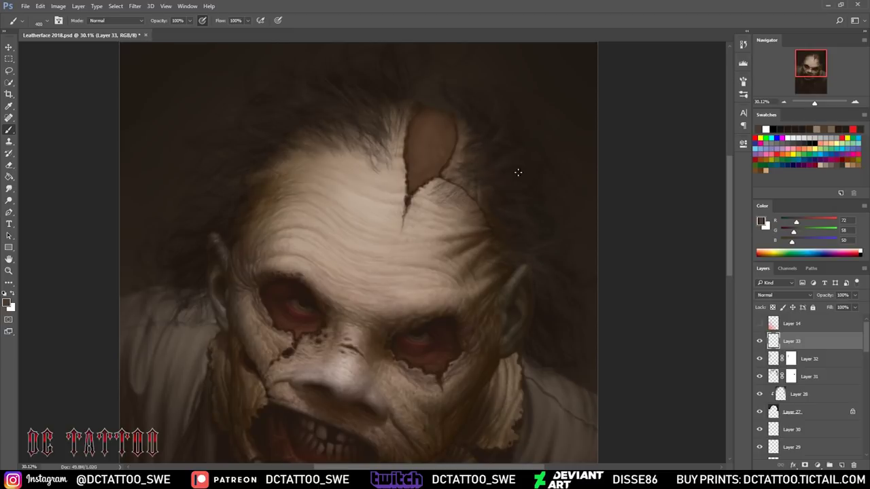
- Lock Layer 33's transparency, sample a light skin tone, and add a new hair layer
key(slash)
alt+click(306, 190)
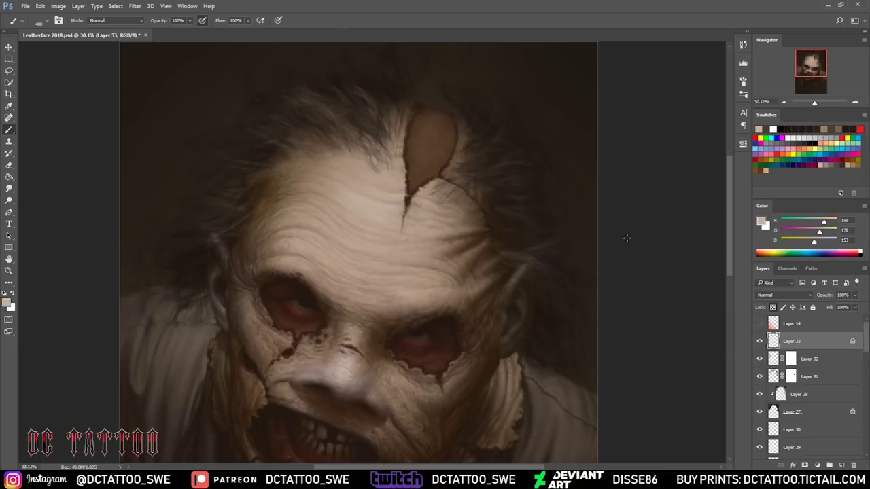
key(ctrl+shift+alt+n)
right_click(626, 260)
key(Escape)
scroll(462, 204, up, 3)
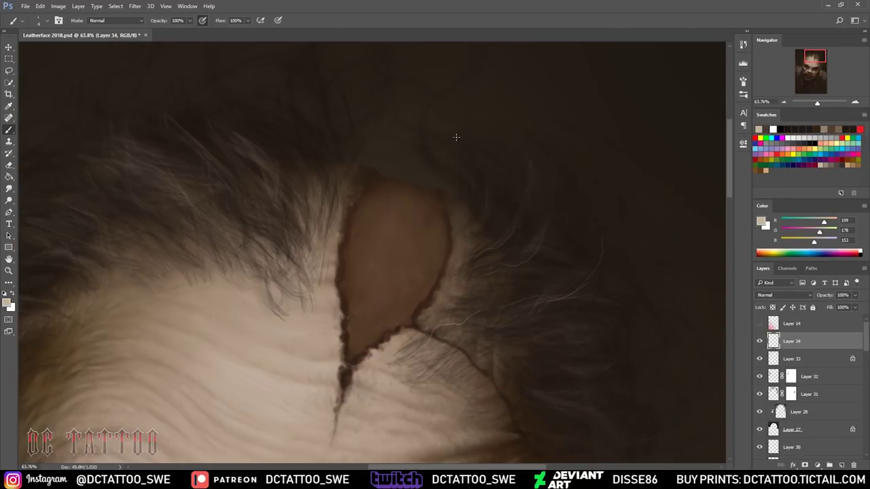
- Paint thin light hair strands along the forehead hairline
drag(275, 169, 207, 79)
scroll(579, 266, down, 5)
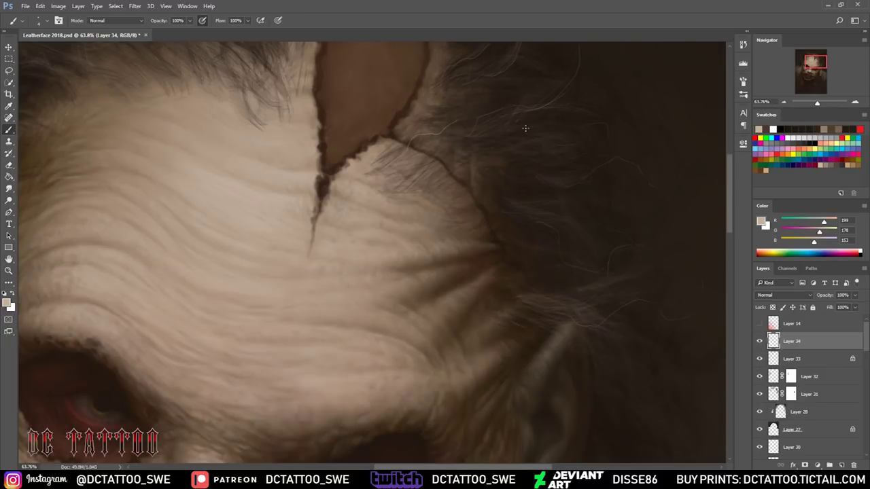
scroll(601, 354, down, 6)
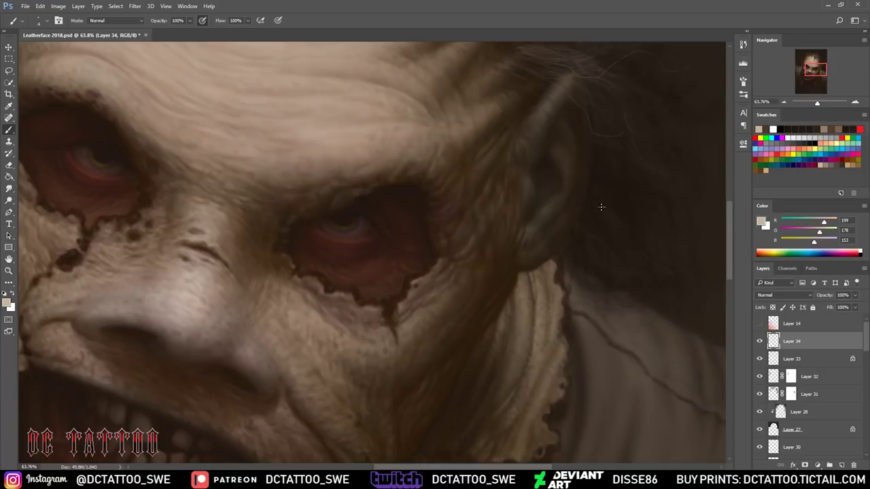
drag(829, 89, 807, 57)
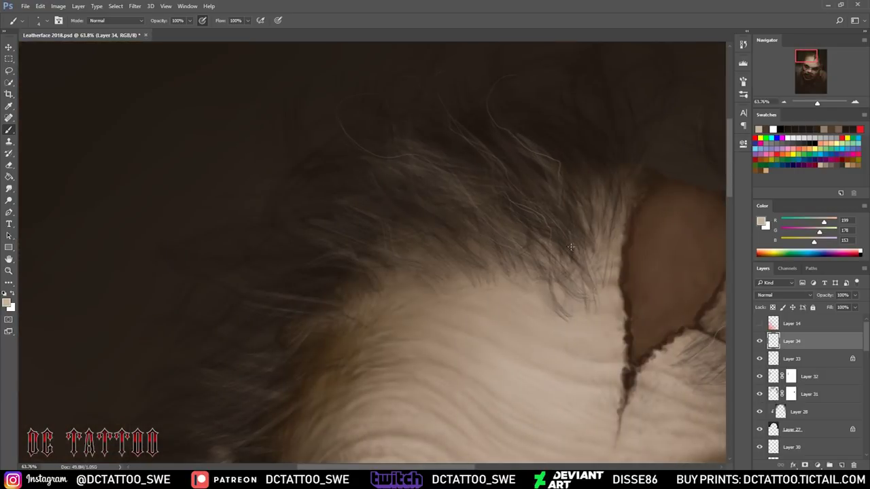
scroll(451, 187, up, 2)
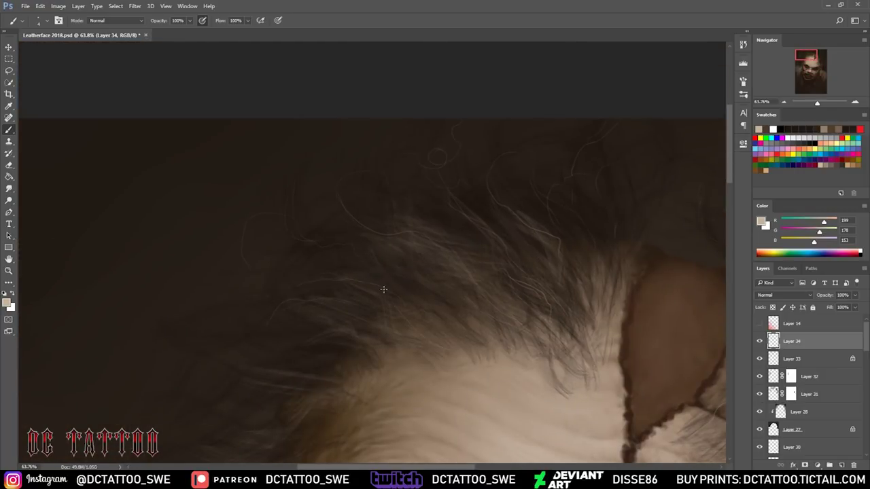
scroll(525, 263, down, 3)
scroll(378, 184, left, 4)
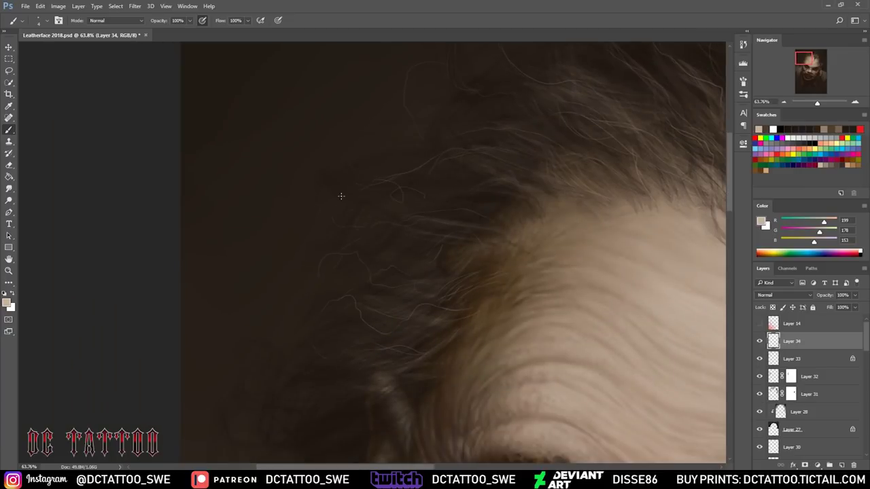
scroll(468, 222, down, 4)
scroll(469, 222, left, 1)
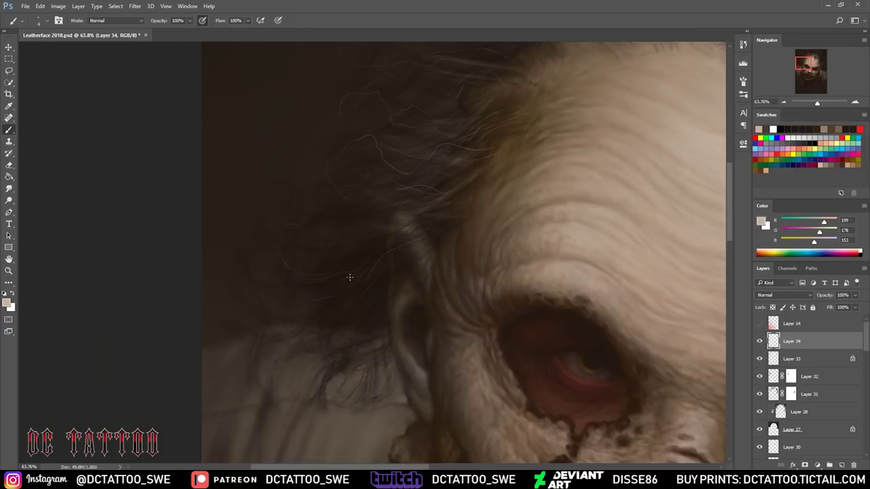
- Sample a dark brown and brush dark hair strands over the hairline
alt+click(373, 310)
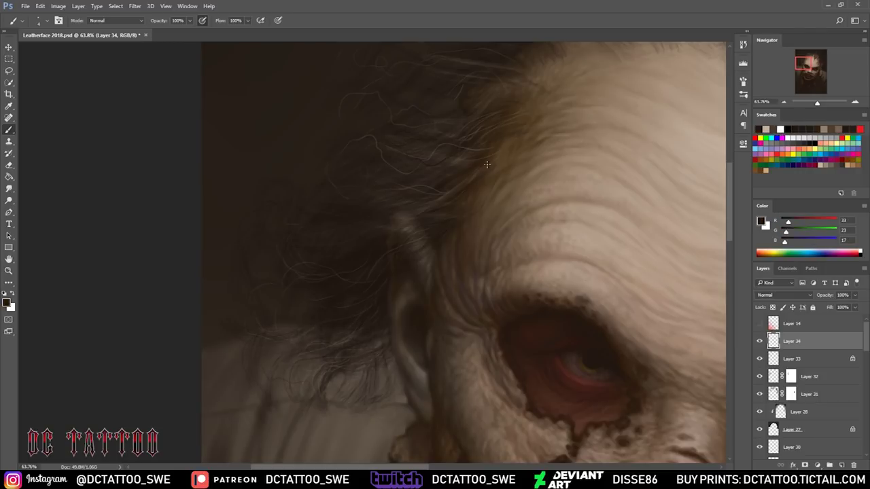
drag(618, 138, 434, 197)
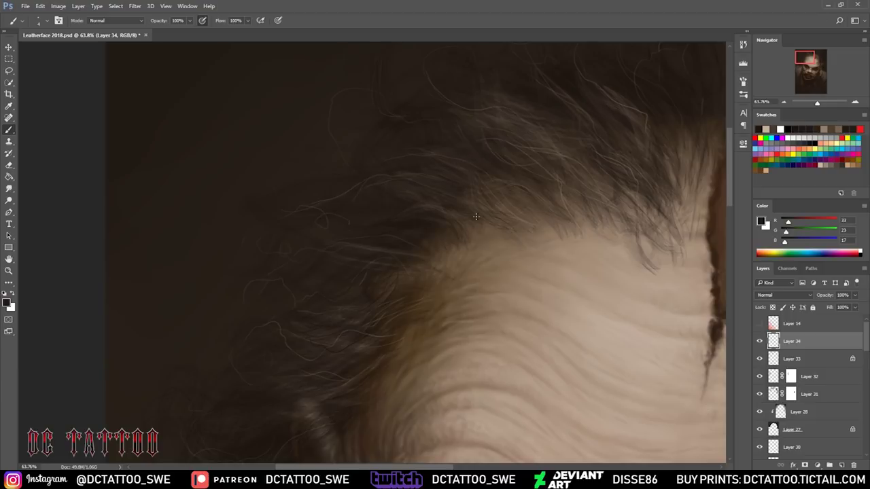
drag(611, 194, 629, 250)
drag(590, 172, 645, 257)
drag(648, 206, 658, 239)
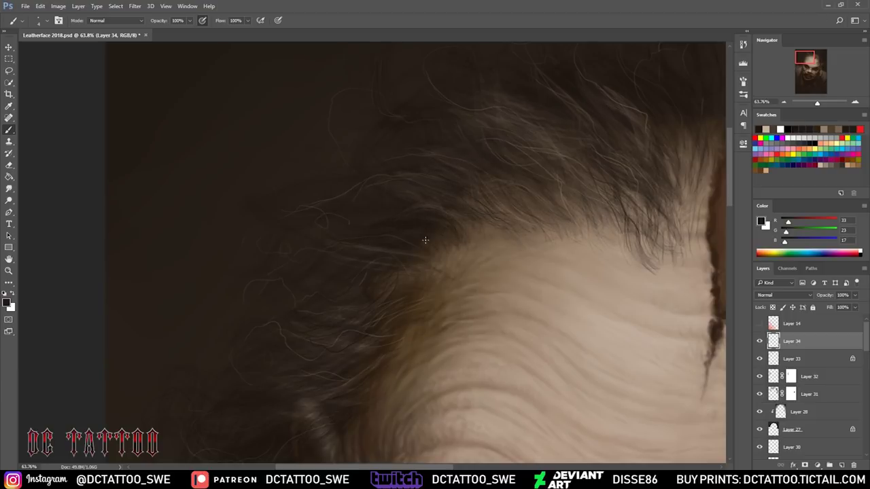
- Pan along the painting's top edge, then fit the whole painting on screen
drag(393, 189, 243, 257)
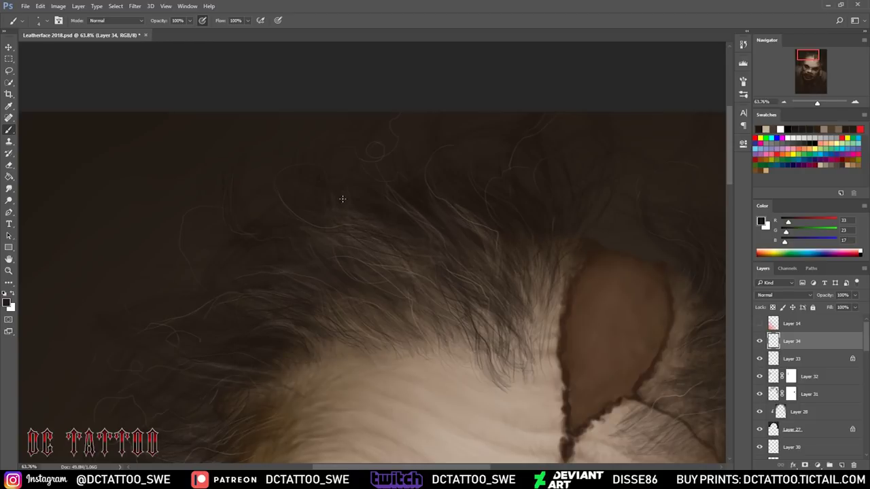
scroll(597, 212, down, 3)
scroll(618, 206, right, 3)
scroll(540, 111, down, 3)
scroll(465, 285, right, 3)
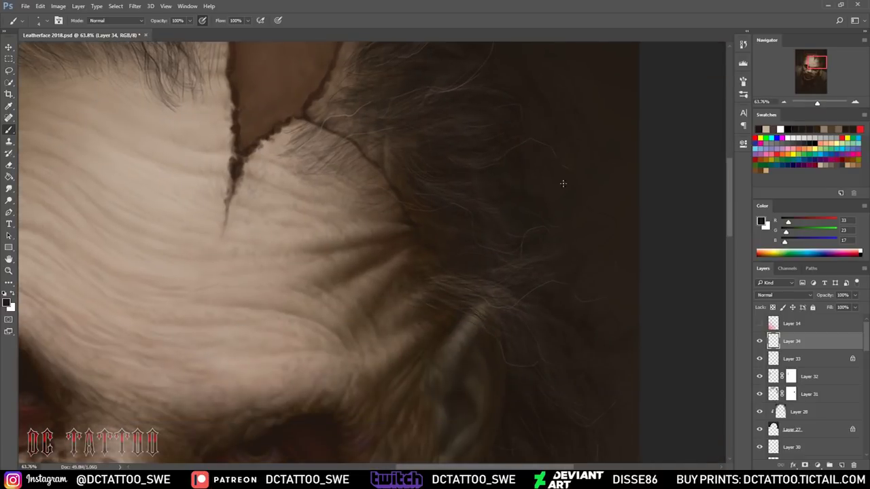
scroll(563, 184, up, 3)
scroll(361, 189, right, 2)
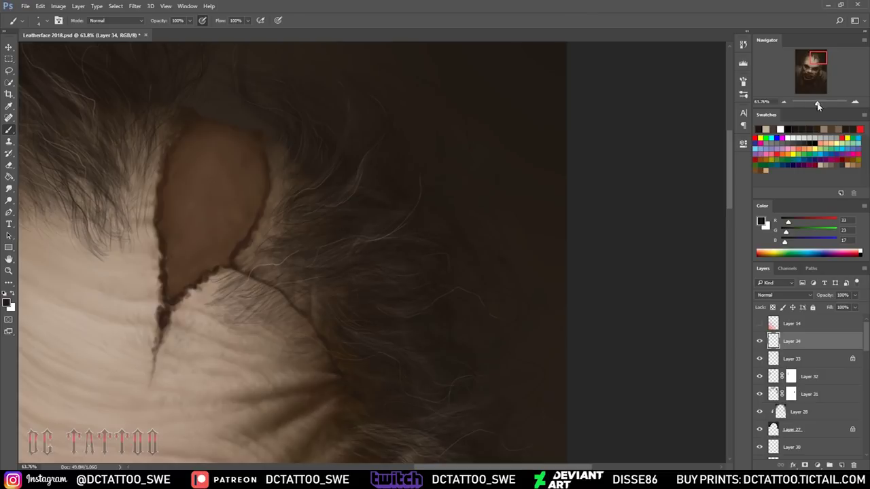
key(ctrl+0)
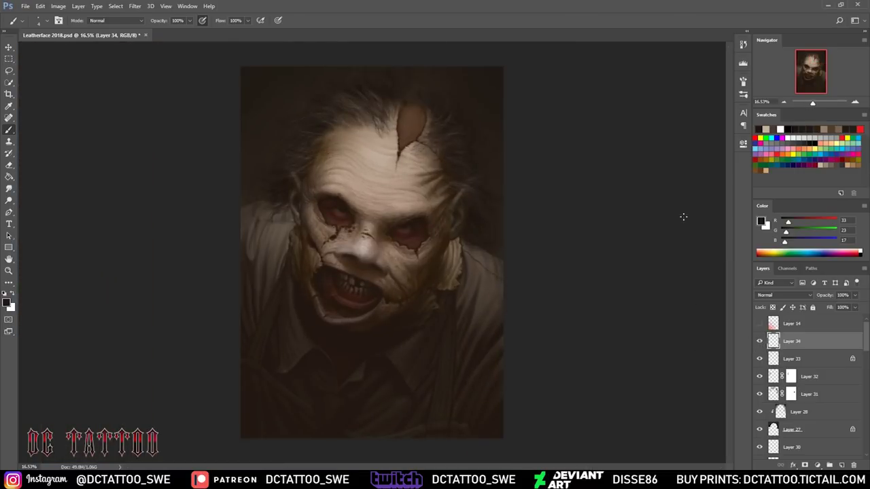
- On a new layer, paint thin curled dark hair strands above the brow
drag(359, 87, 408, 87)
key(ctrl+shift+alt+n)
mouse_move(361, 198)
mouse_down()
mouse_move(299, 204)
mouse_move(332, 217)
mouse_move(294, 191)
mouse_up()
drag(339, 216, 294, 203)
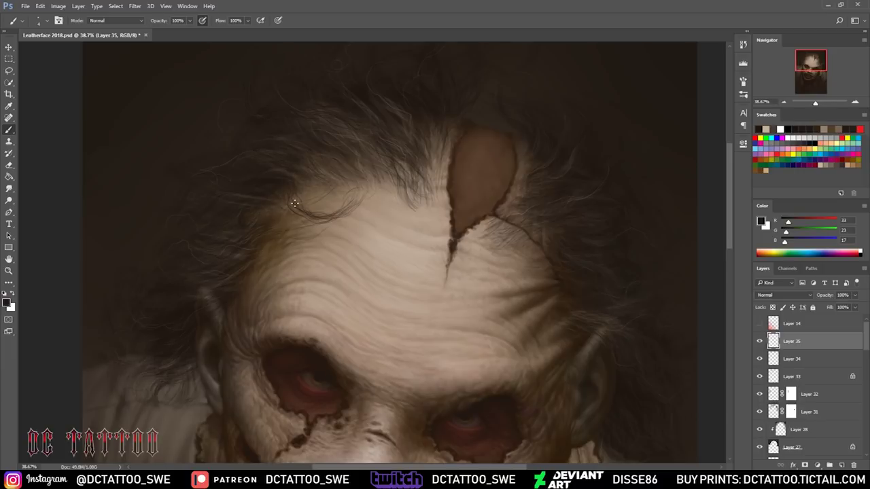
alt+click(297, 240)
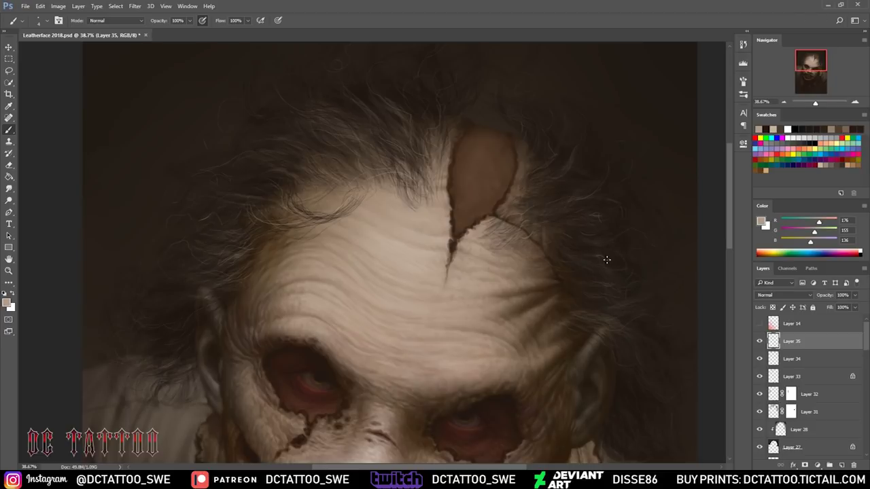
- Add a layer above Layer 28 and sample dark browns from the face
scroll(391, 251, down, 3)
scroll(391, 252, up, 1)
click(798, 430)
click(830, 465)
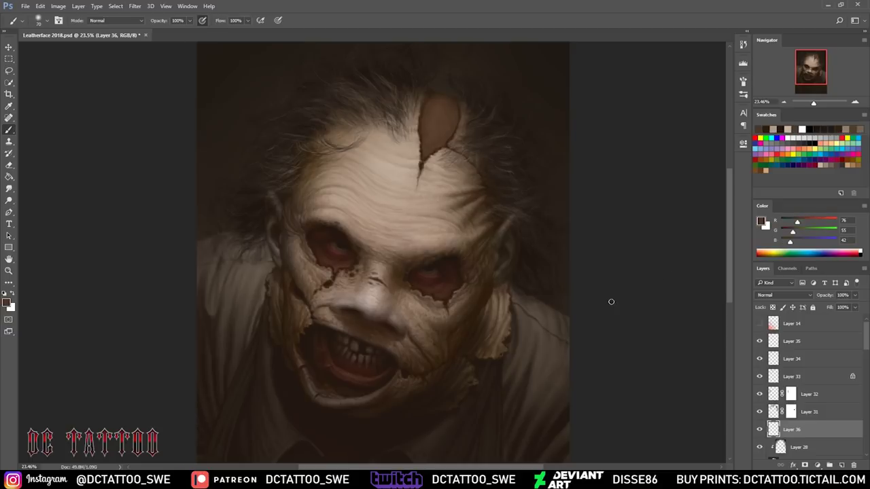
alt+click(507, 283)
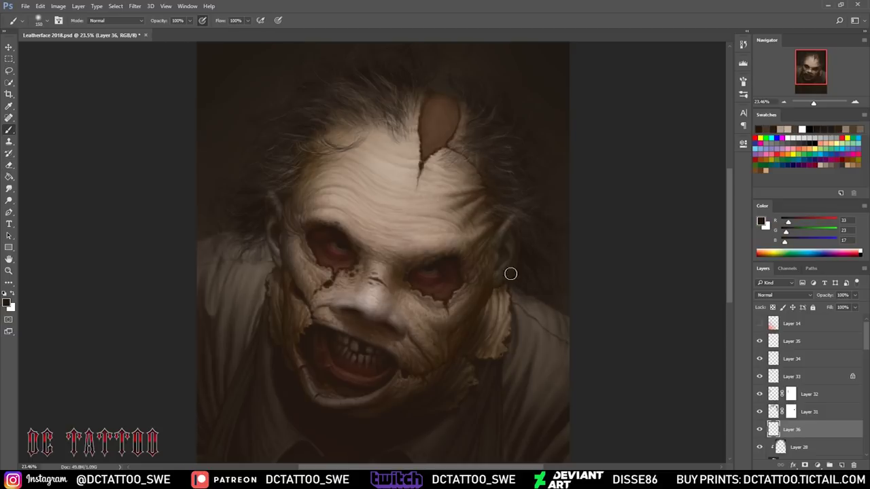
key(e)
scroll(579, 213, up, 3)
key(b)
alt+click(580, 264)
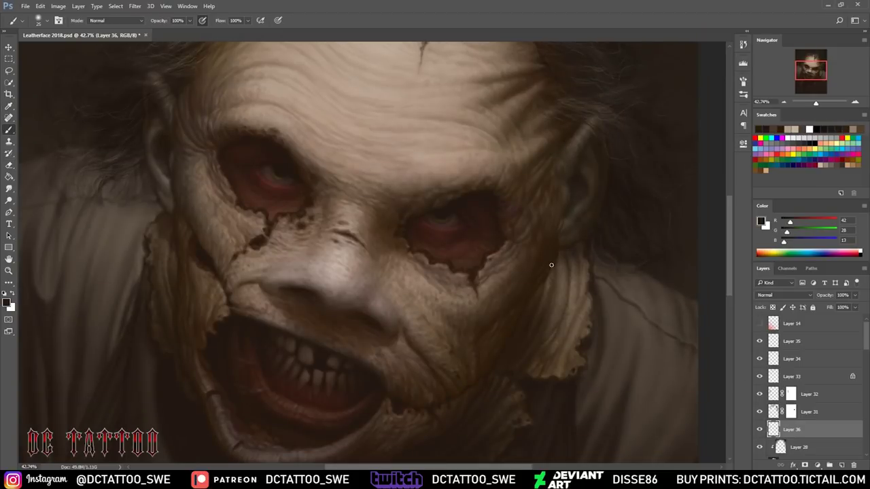
scroll(593, 274, down, 3)
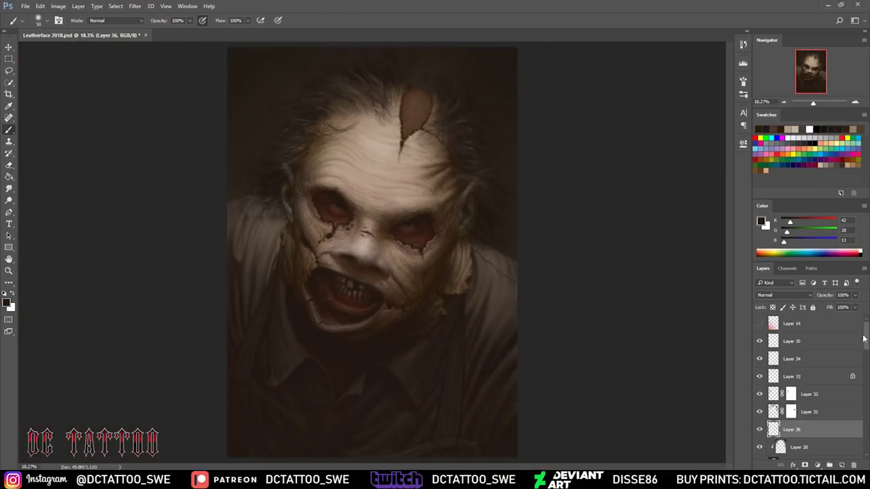
- Stamp all visible layers into a merged copy set to Darker Color at 75% opacity
key(ctrl+alt+shift+e)
click(763, 298)
click(775, 331)
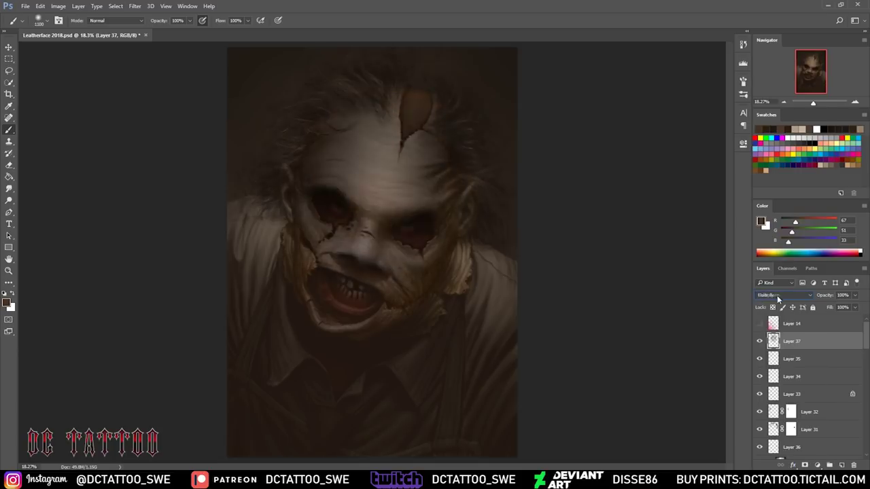
click(782, 295)
click(768, 336)
drag(831, 295, 816, 300)
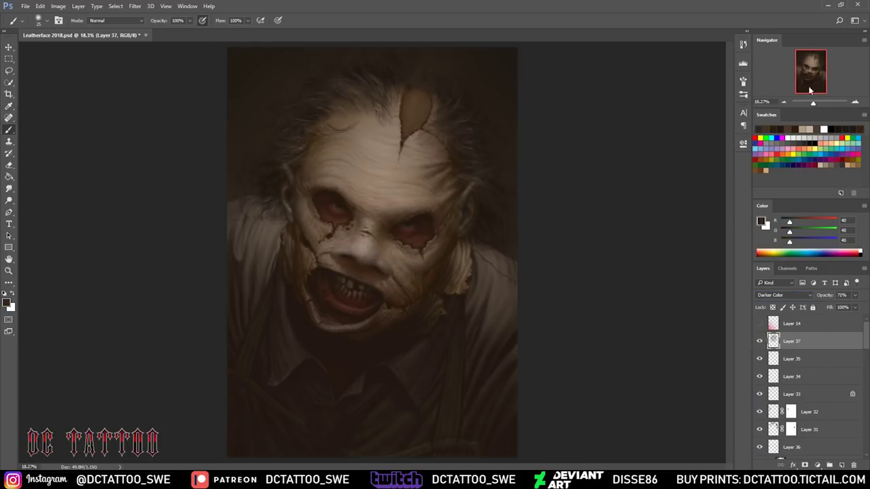
click(760, 359)
click(760, 359)
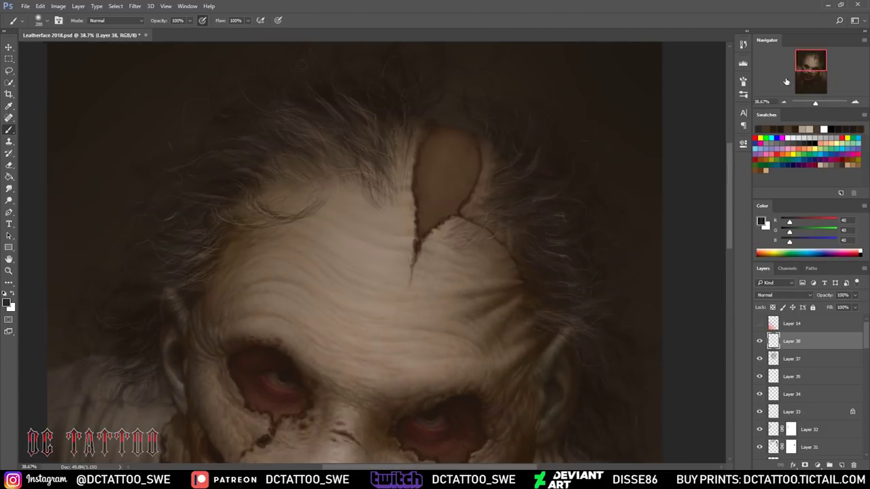
- Darken the brown forehead patch with a very dark brown brush
alt+click(392, 102)
right_click(452, 148)
click(457, 131)
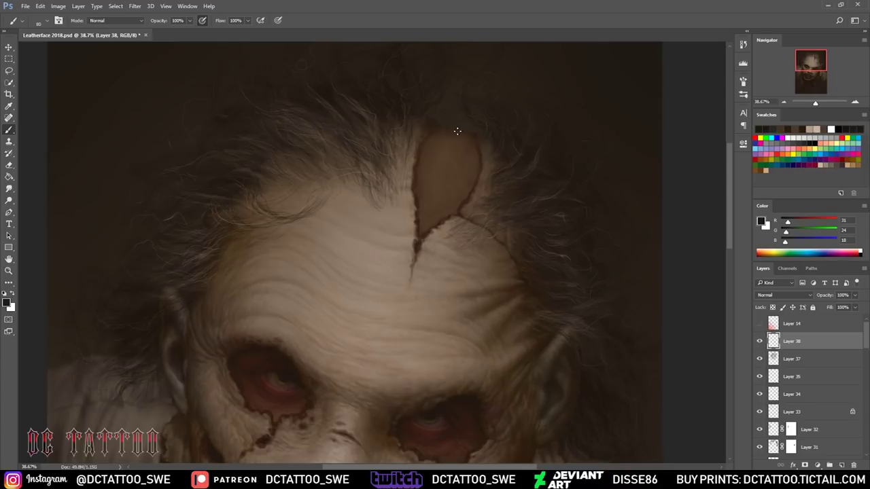
key(bracketright)
mouse_move(454, 176)
mouse_down()
mouse_move(423, 196)
mouse_move(428, 204)
mouse_move(442, 168)
mouse_up()
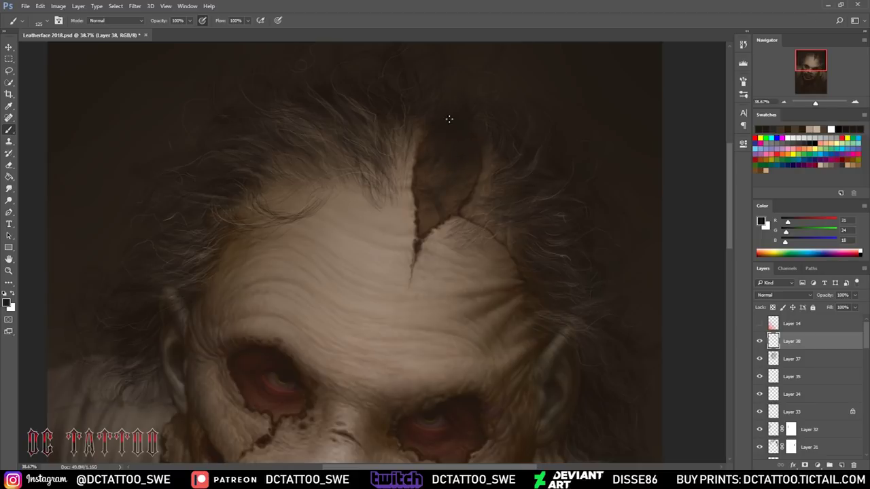
key(ctrl+shift+alt+n)
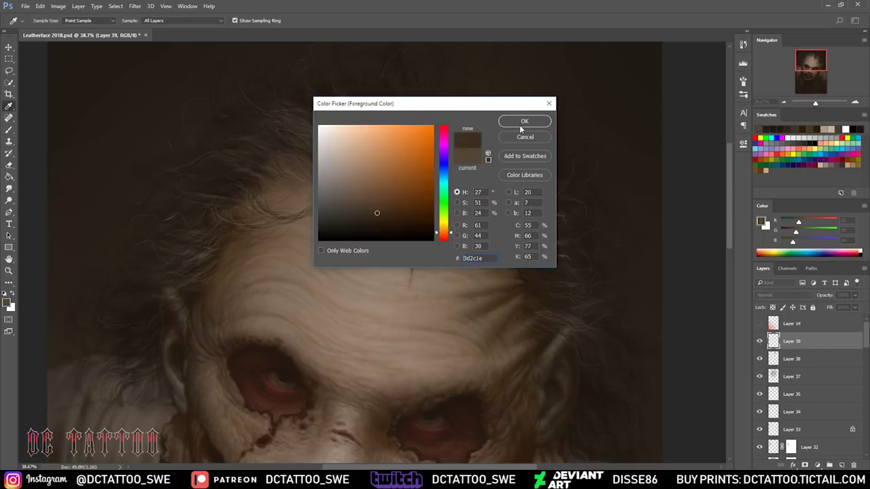
- Confirm the dark brown #3d2c1e, add Layer 40, and sample a darker hair brown
click(521, 121)
right_click(486, 148)
key(Escape)
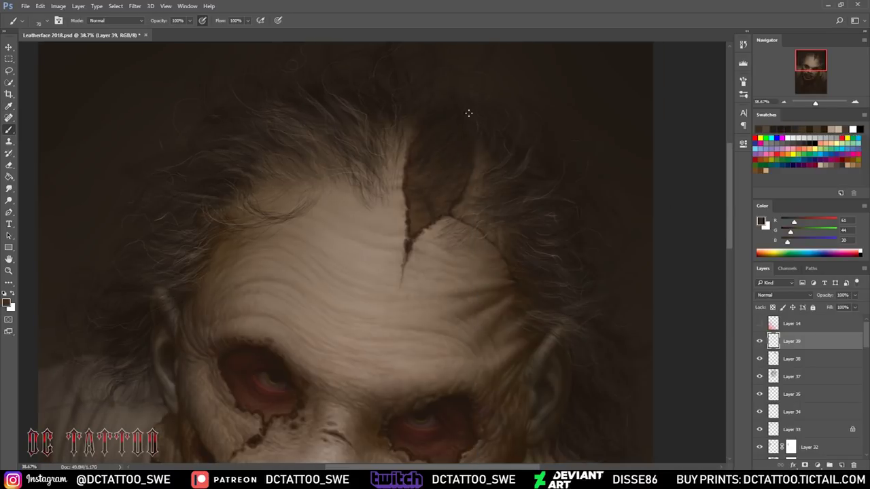
right_click(485, 148)
key(Escape)
scroll(435, 170, up, 5)
key(ctrl+shift+alt+n)
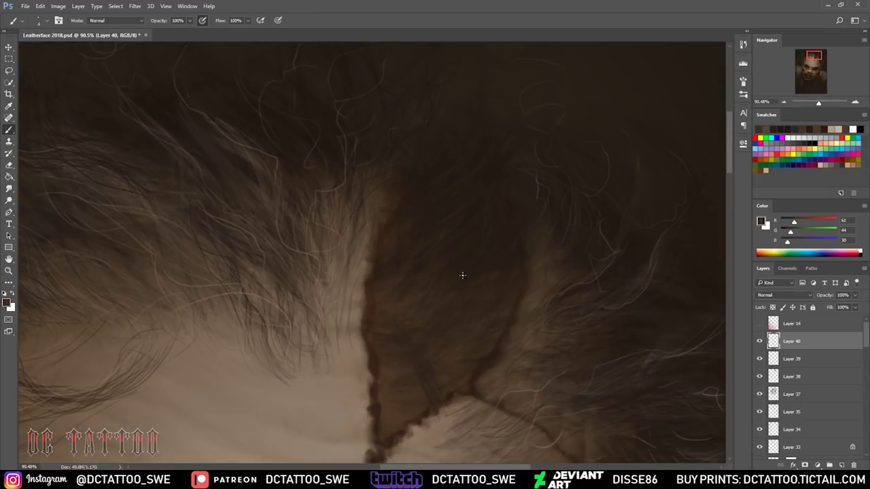
alt+click(460, 187)
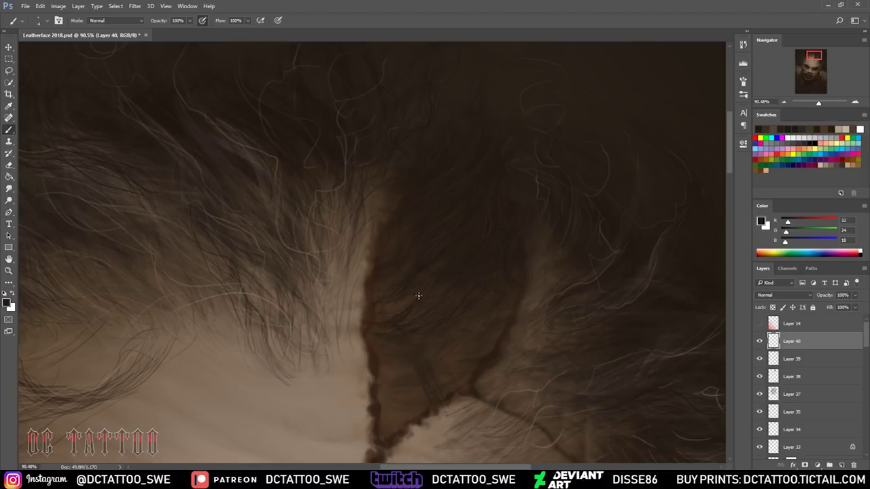
- Paint dark strokes along the parting's shadow, then light brown strands curving down it
mouse_move(405, 389)
mouse_down()
mouse_move(438, 440)
mouse_move(427, 401)
mouse_up()
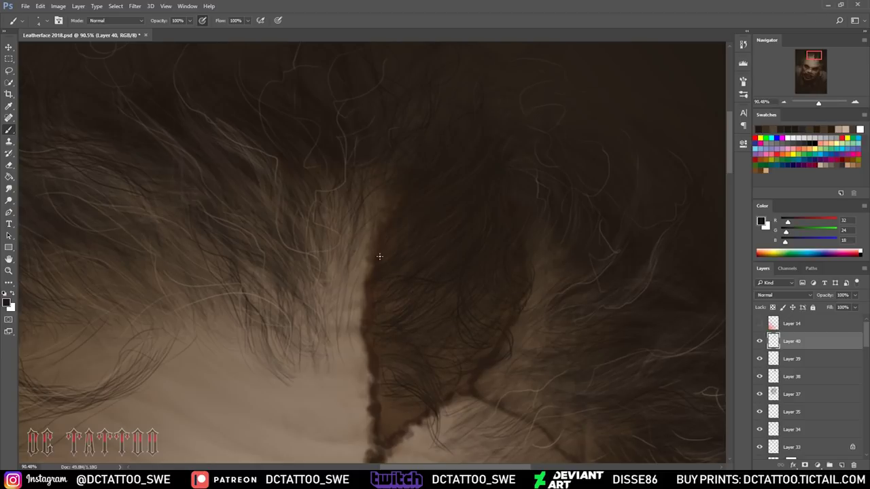
alt+click(403, 277)
drag(381, 333, 442, 408)
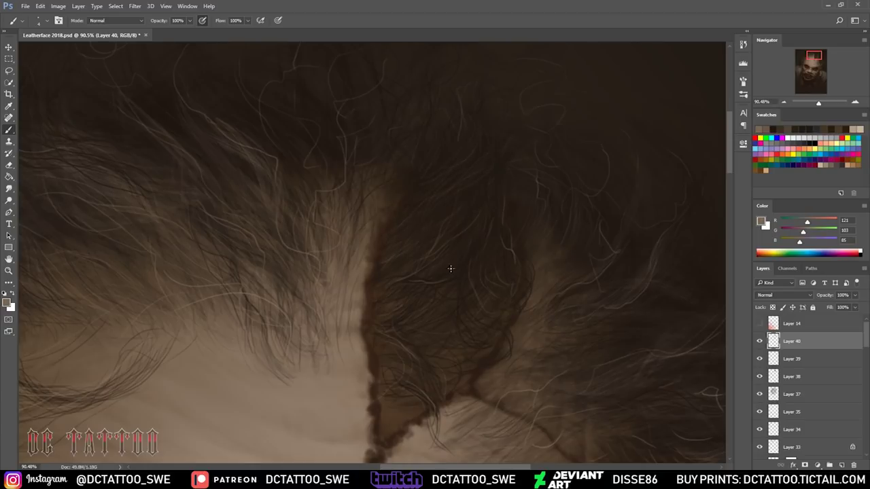
drag(476, 329, 461, 264)
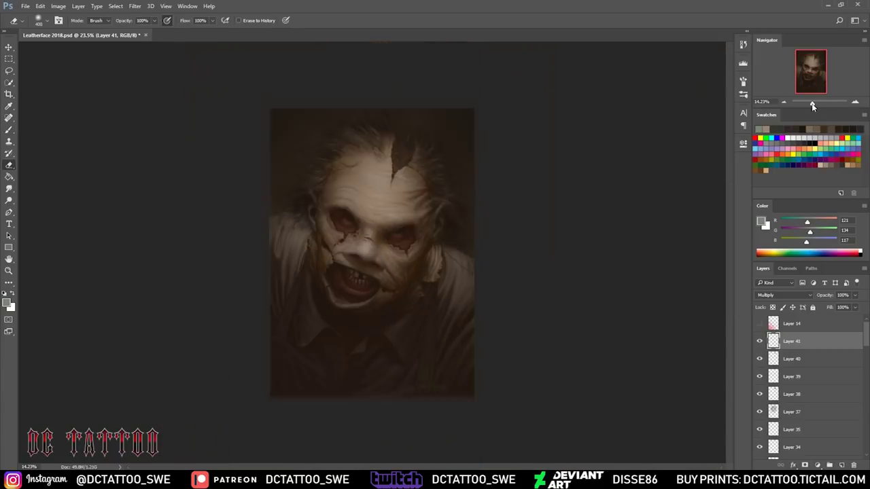
- Show Divide-mode Layer 14, brush a red glow over the lower shirt, and lower its opacity
click(759, 325)
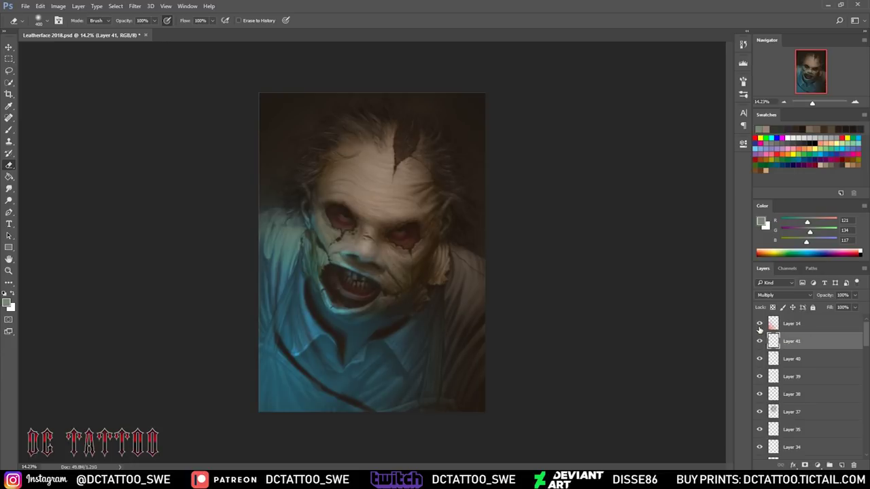
drag(358, 342, 278, 284)
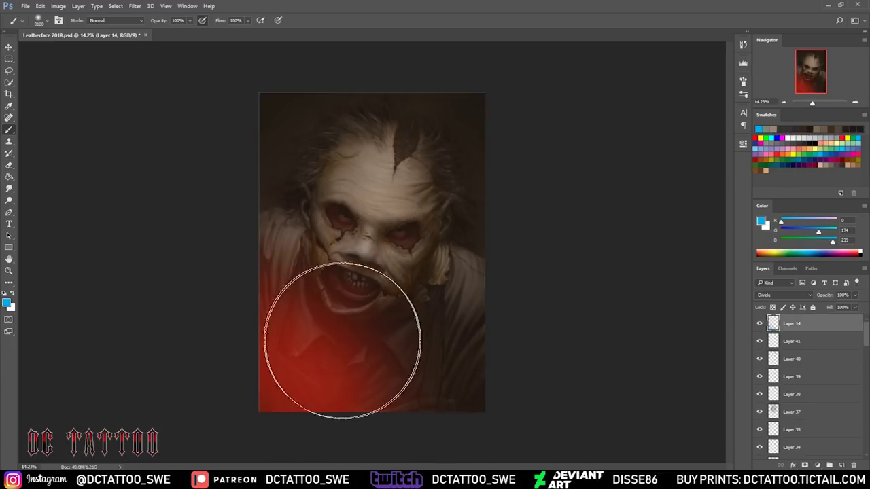
drag(825, 296, 800, 306)
key(e)
scroll(367, 367, up, 5)
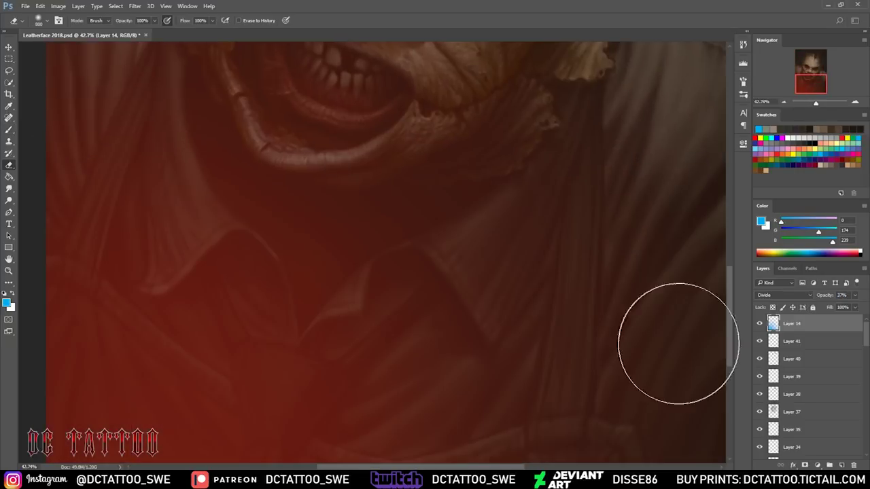
- Paint black on Layer 14's mask along the shirt streak, fold and collar
key(b)
scroll(729, 308, down, 3)
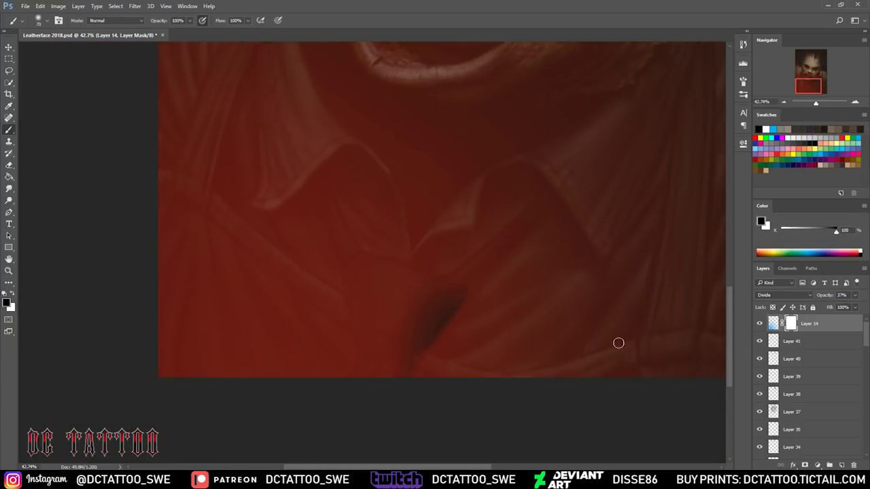
click(404, 350)
drag(368, 358, 388, 385)
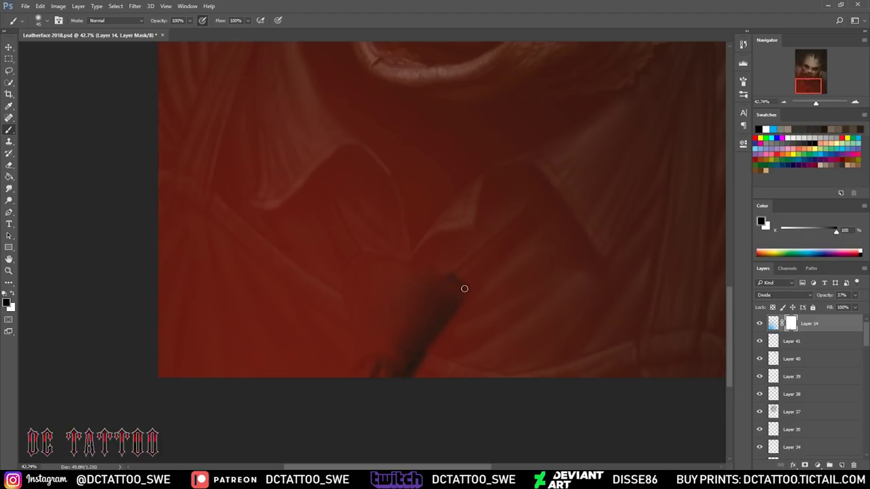
mouse_move(430, 262)
mouse_down()
mouse_move(451, 235)
mouse_move(426, 260)
mouse_up()
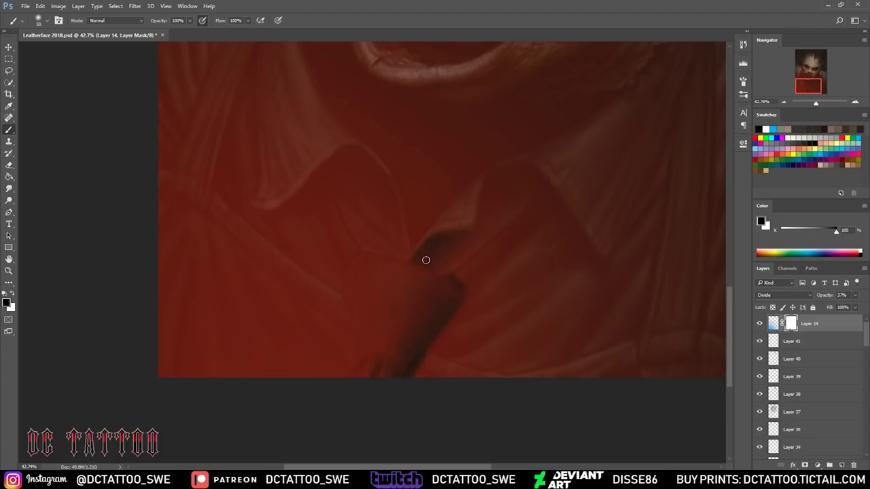
key([)
key([)
key([)
drag(370, 252, 387, 253)
drag(333, 184, 325, 168)
- Set the glow to 17% opacity and paint finer dark lines into the collar fold
key(])
key([)
drag(406, 257, 368, 250)
key([)
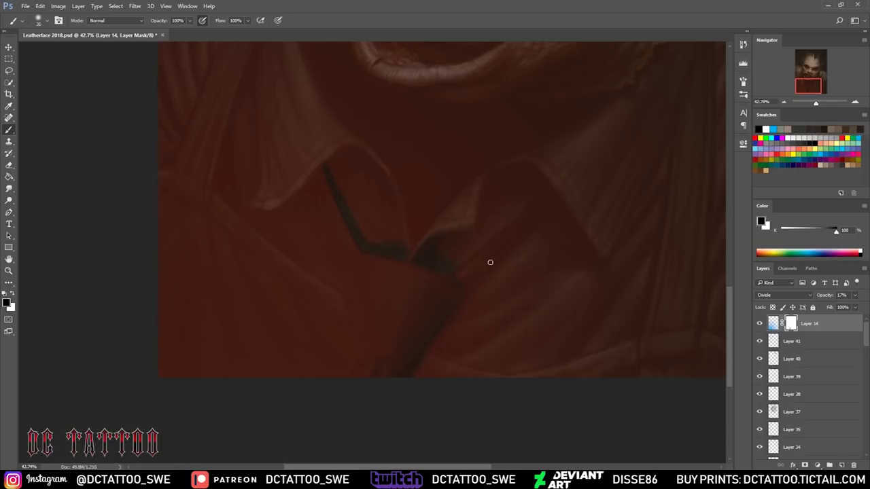
key([)
drag(509, 174, 482, 196)
key([)
key([)
key([)
- Thicken the collar shadows along the lower collar and the right-hand fold
key(x)
key(x)
drag(514, 239, 548, 205)
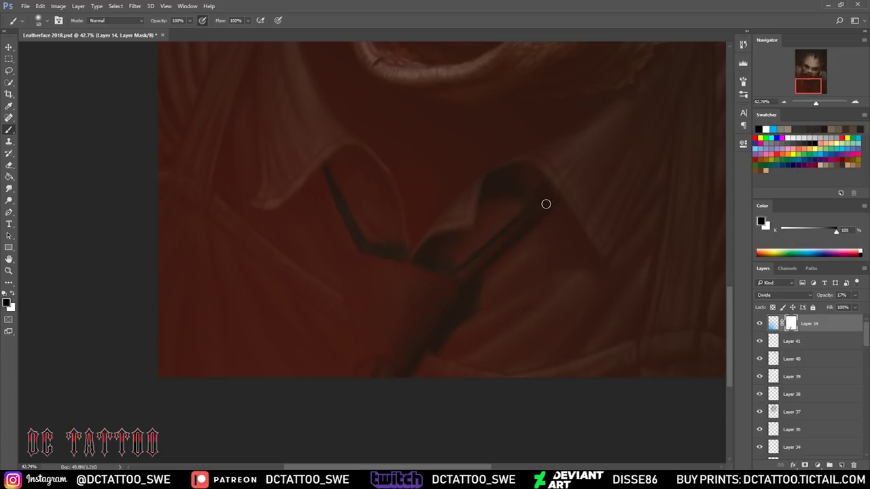
mouse_move(447, 344)
mouse_down()
mouse_move(481, 361)
mouse_move(437, 348)
mouse_up()
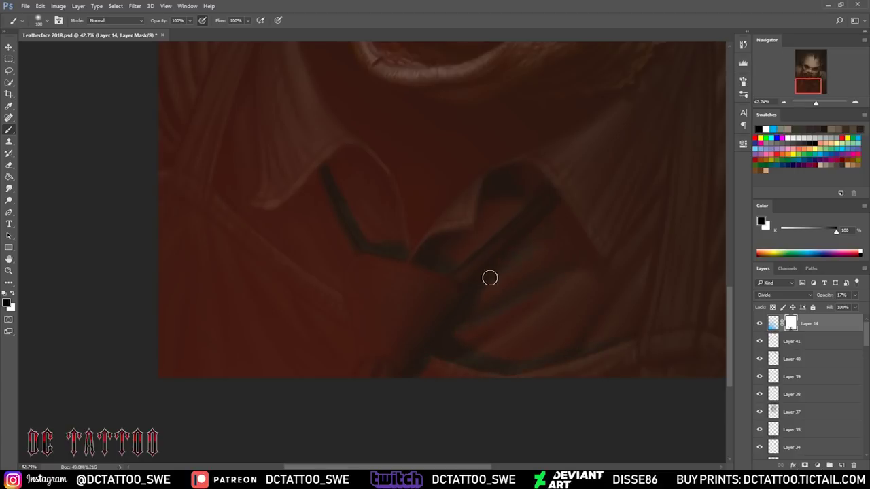
key(bracketright)
drag(523, 202, 580, 247)
key(bracketleft)
key(bracketleft)
key(bracketleft)
key(bracketright)
key(bracketright)
key(bracketright)
key(bracketright)
key(bracketleft)
key(bracketleft)
key(bracketleft)
key(bracketleft)
key(bracketleft)
click(826, 71)
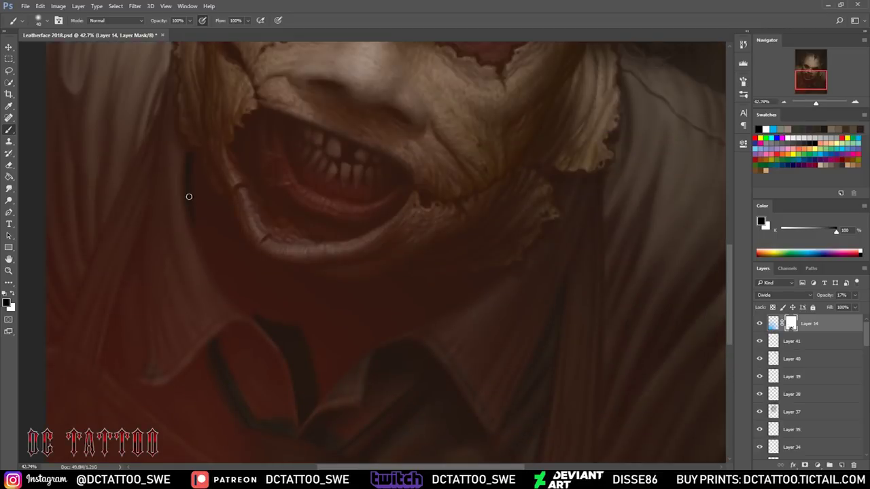
- Thicken the mask shadow running from the mouth down to the collar
mouse_move(287, 353)
mouse_down()
mouse_move(224, 258)
mouse_move(283, 295)
mouse_move(251, 287)
mouse_move(197, 176)
mouse_up()
key(bracketleft)
drag(815, 102, 816, 103)
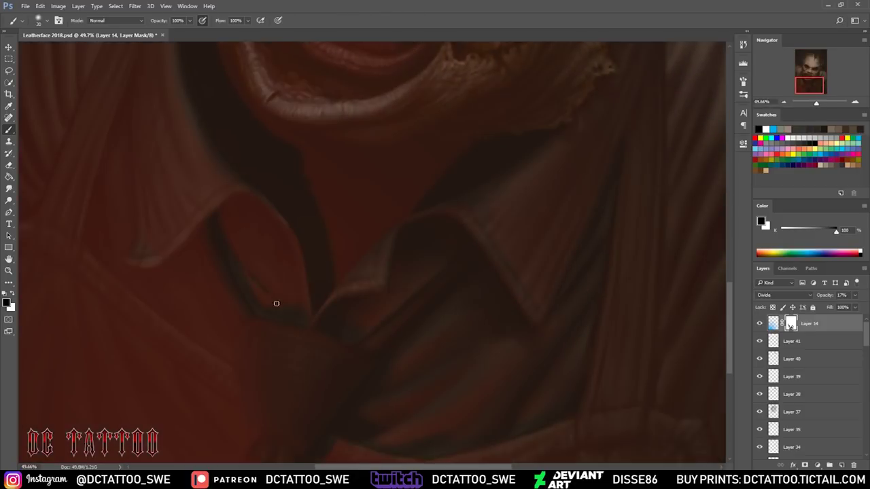
key(bracketleft)
key(bracketright)
key(bracketright)
key(bracketright)
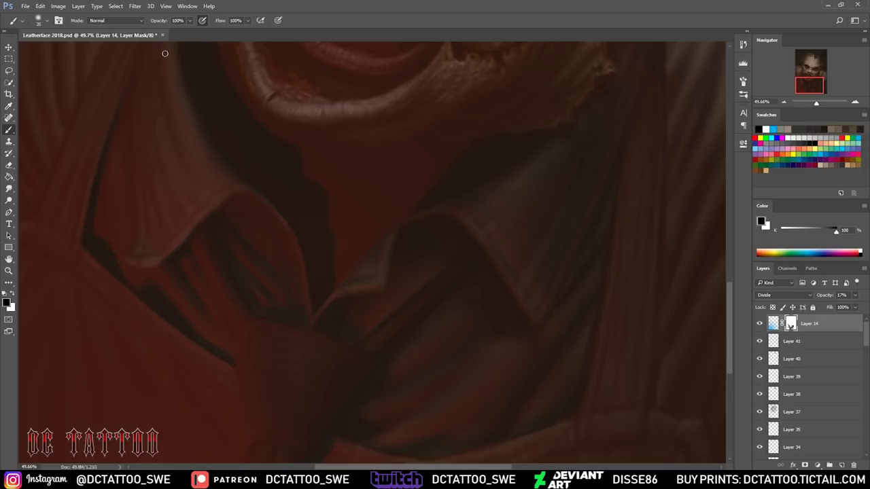
scroll(164, 53, up, 3)
scroll(136, 204, up, 2)
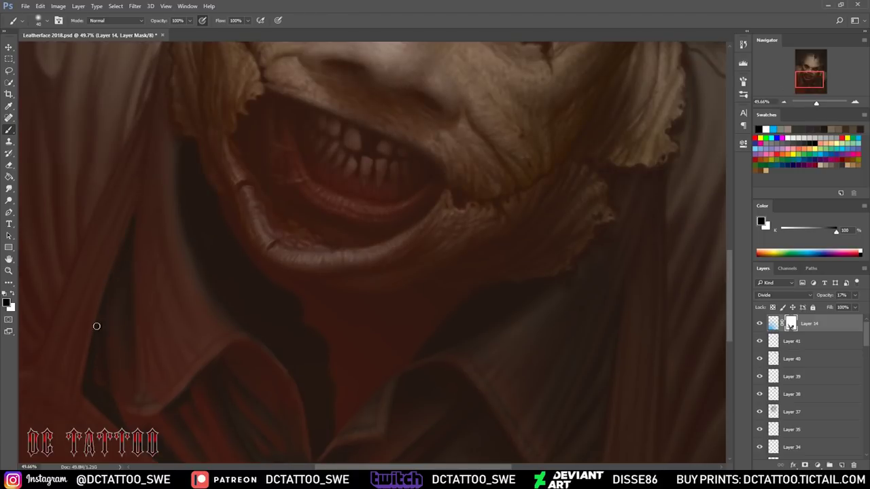
scroll(95, 326, down, 5)
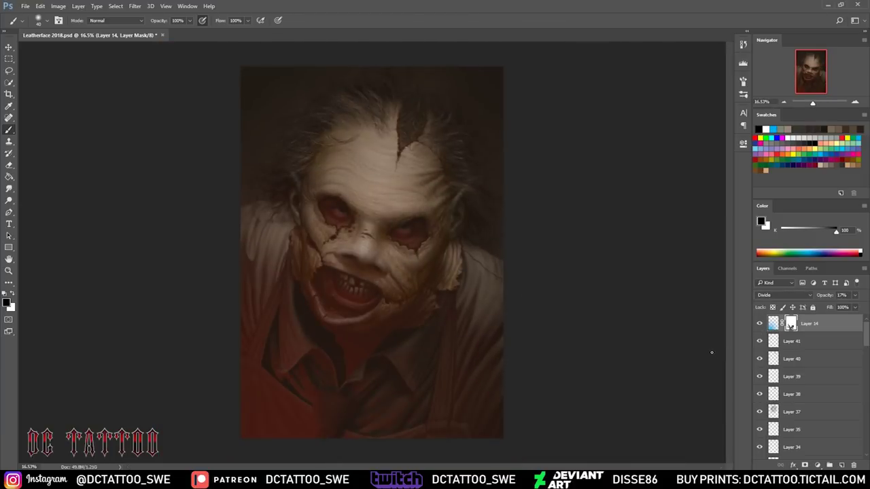
scroll(334, 347, up, 5)
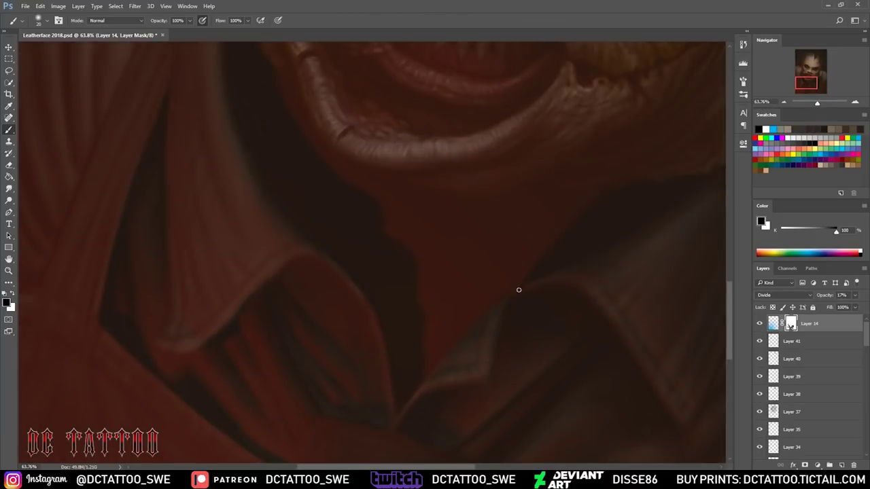
scroll(243, 234, left, 3)
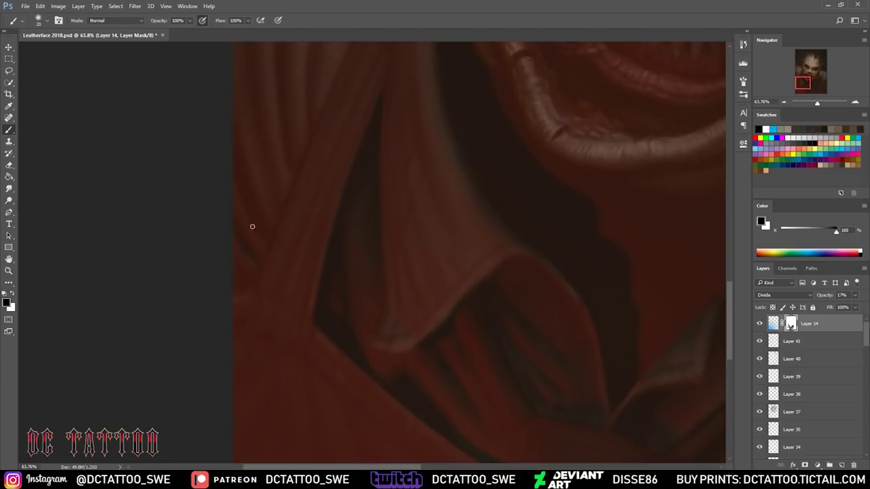
key(bracketleft)
key(bracketleft)
- Brush mask shadows around the mouth and teeth, zooming out to check the face
drag(801, 94, 801, 88)
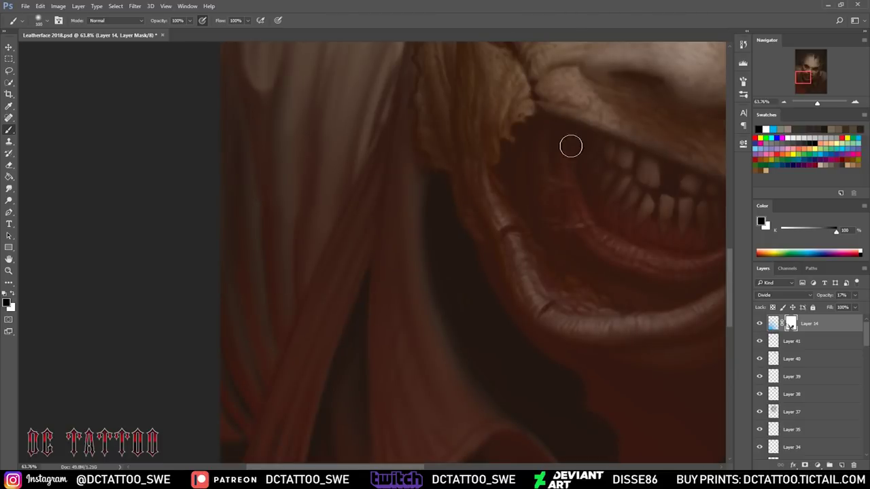
key(bracketleft)
key(bracketright)
key(bracketright)
key(bracketright)
scroll(320, 184, up, 3)
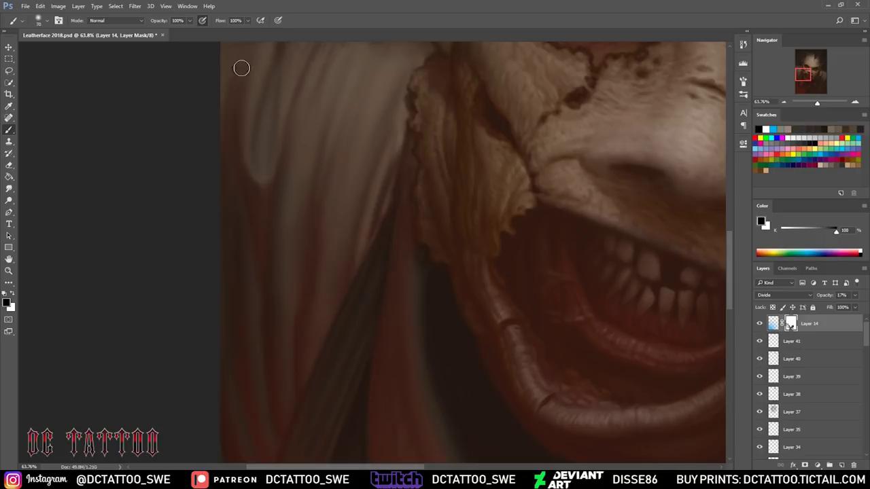
key(bracketright)
key(bracketright)
key(ctrl+minus)
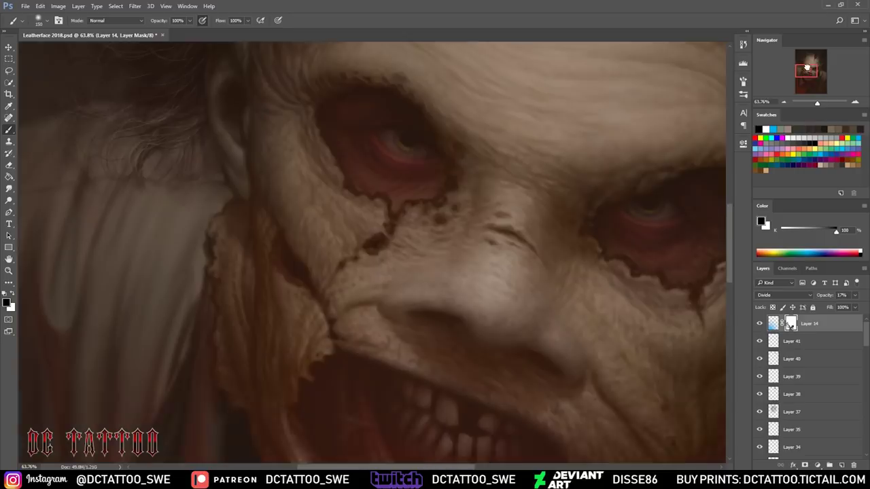
key(ctrl+minus)
key(bracketright)
key(bracketright)
key(bracketright)
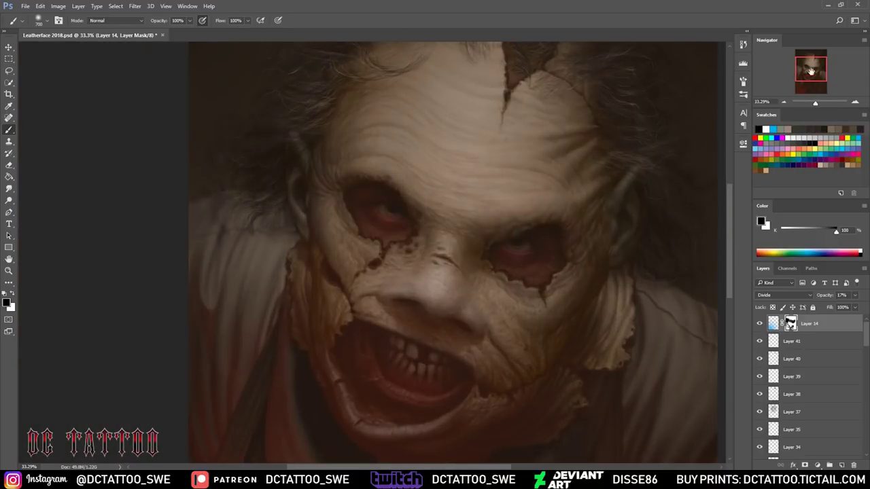
drag(811, 72, 811, 83)
- Keep brushing Layer 14's mask along the shirt folds below the collar at varying brush sizes
key(bracketleft)
key(bracketleft)
key(bracketleft)
key(bracketleft)
key(bracketleft)
key(bracketleft)
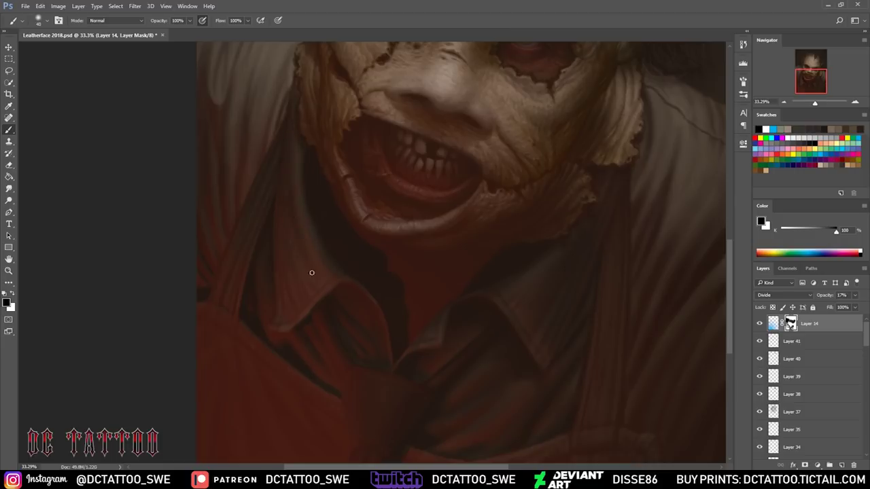
key(bracketright)
key(bracketright)
key(bracketright)
key(bracketleft)
key(bracketleft)
key(bracketleft)
key(bracketleft)
key(bracketleft)
key(bracketleft)
key(bracketleft)
key(bracketleft)
key(bracketleft)
key(bracketleft)
key(bracketright)
key(bracketleft)
key(bracketleft)
key(bracketleft)
scroll(234, 345, up, 2)
scroll(224, 369, up, 1)
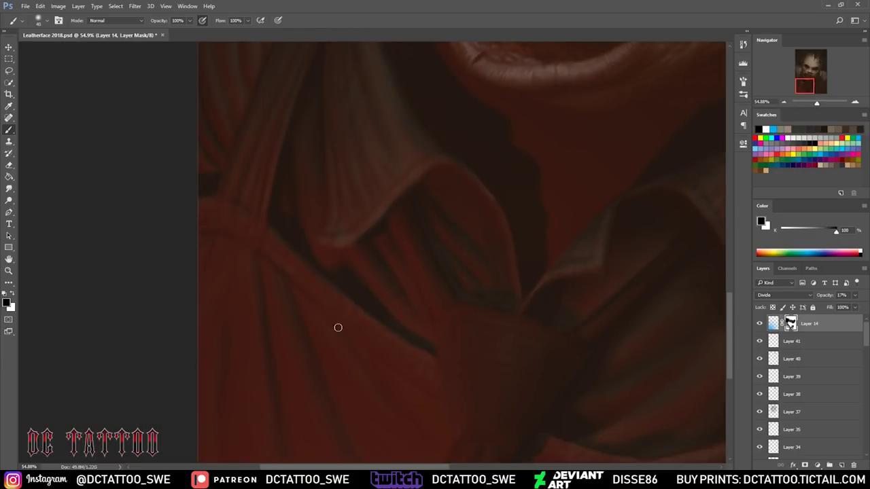
key(bracketleft)
key(bracketleft)
key(bracketleft)
key(bracketright)
key(bracketright)
key(bracketright)
key(bracketright)
key(bracketright)
scroll(310, 150, down, 3)
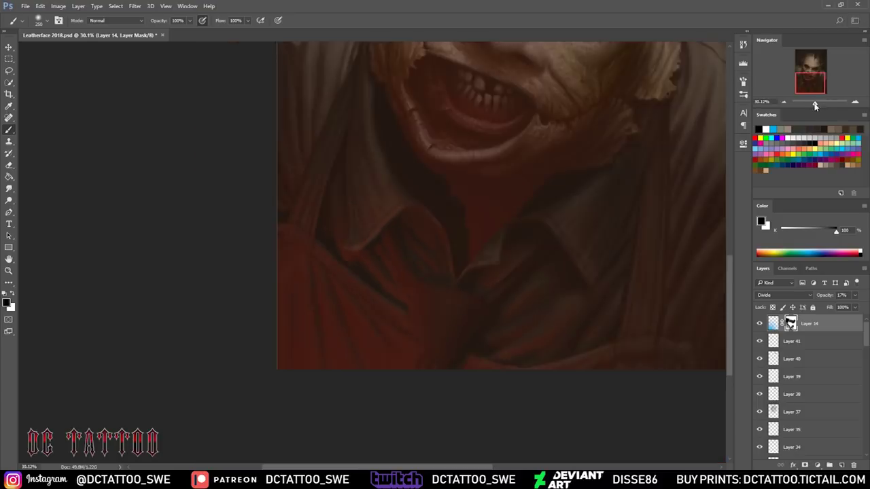
key(bracketleft)
key(bracketleft)
key(bracketleft)
key(bracketleft)
key(x)
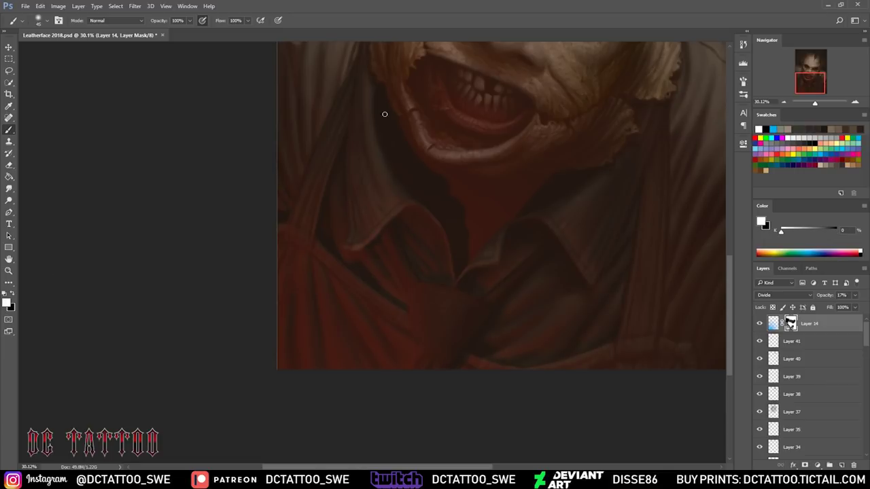
key(x)
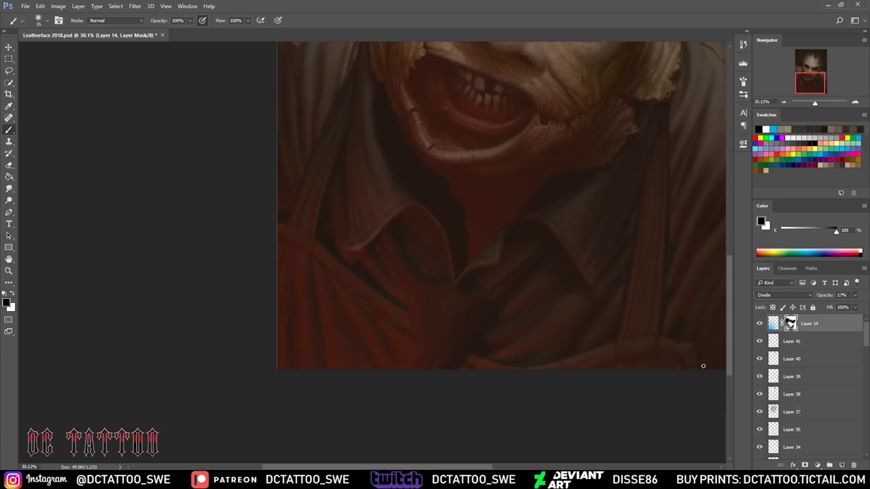
scroll(560, 332, right, 5)
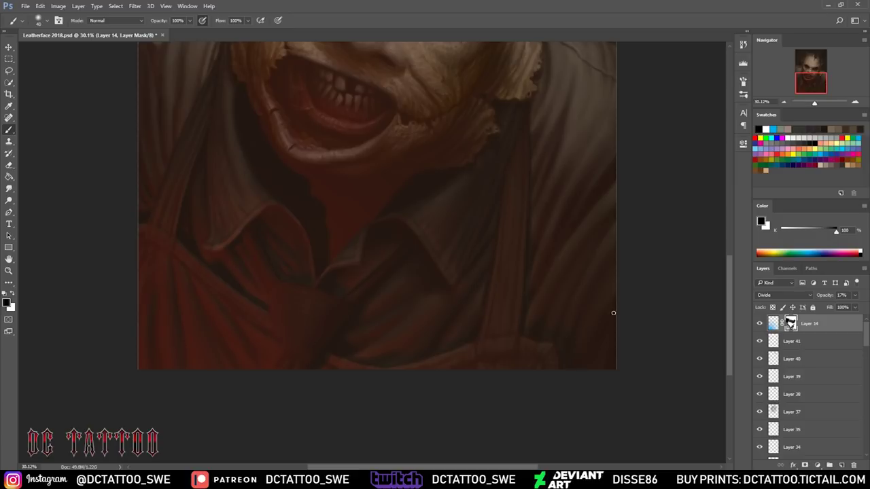
key(bracketleft)
key(bracketleft)
key(bracketleft)
key(bracketright)
key(bracketright)
key(bracketright)
key(bracketright)
key(bracketright)
key(bracketright)
key(bracketleft)
key(bracketleft)
key(bracketleft)
key(bracketleft)
key(bracketleft)
key(bracketleft)
key(bracketleft)
key(bracketleft)
key(bracketleft)
key(bracketright)
key(bracketright)
key(bracketright)
click(774, 295)
- Keep Layer 14 on Divide and fill its colour content with a red swatch
click(782, 388)
drag(814, 102, 812, 102)
click(774, 324)
key(0)
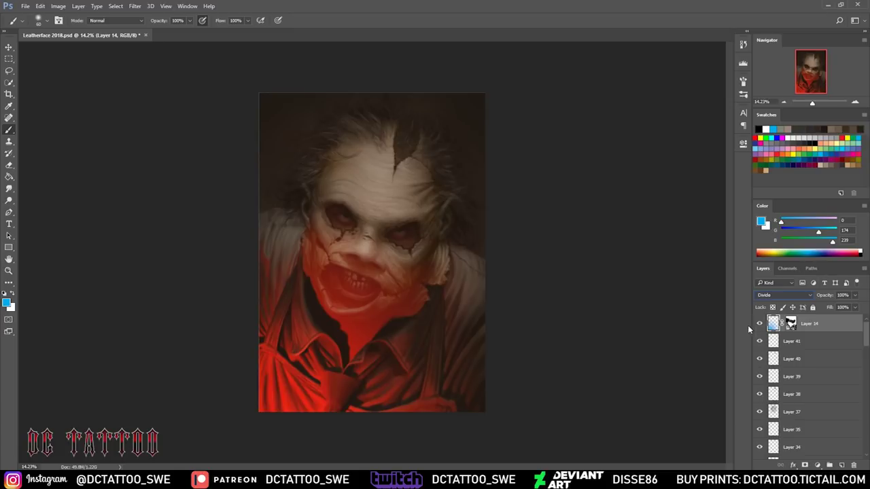
click(783, 148)
key(alt+BackSpace)
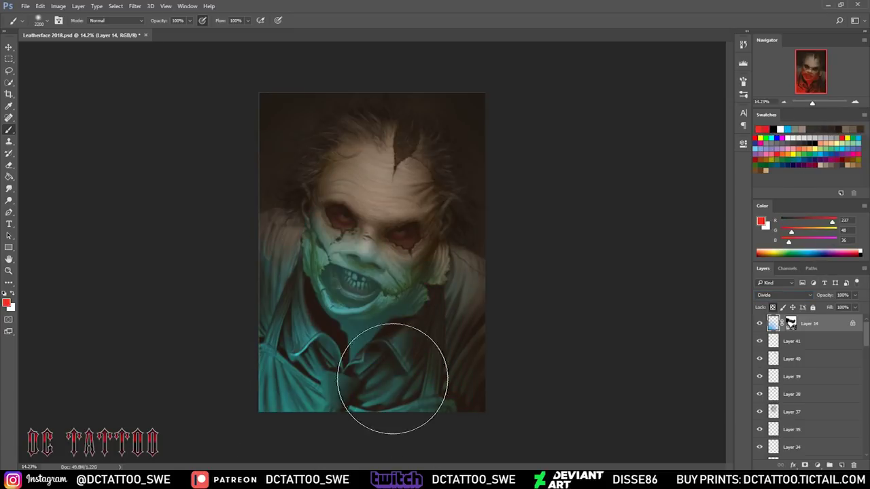
- Return to Layer 14's mask and resize the brush
key(ctrl+backslash)
key(bracketleft)
key(bracketleft)
key(bracketleft)
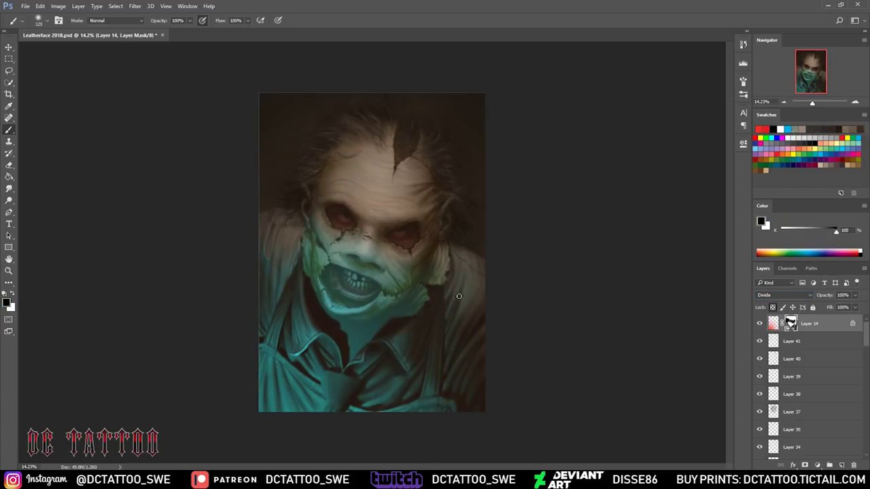
key(bracketright)
key(bracketright)
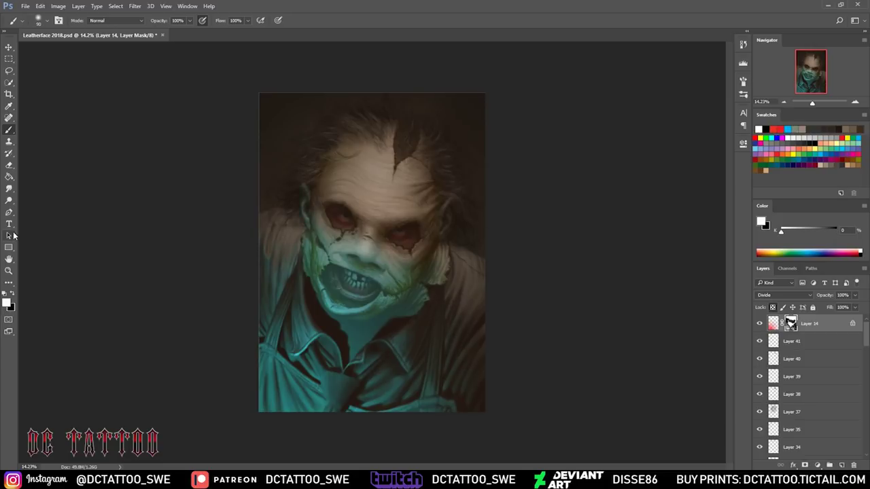
scroll(305, 204, up, 5)
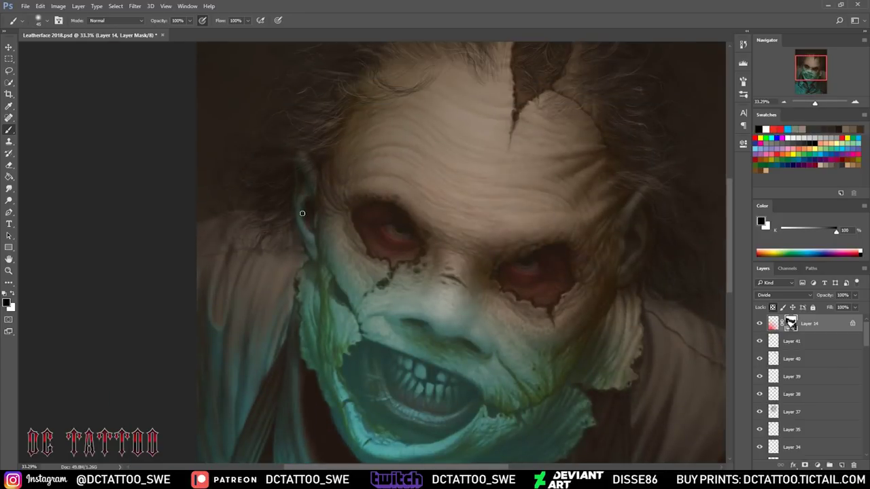
- With a larger white brush, paint over both eyes on Layer 14's mask to tone down the red
key(bracketright)
key(x)
key(bracketright)
drag(359, 194, 537, 265)
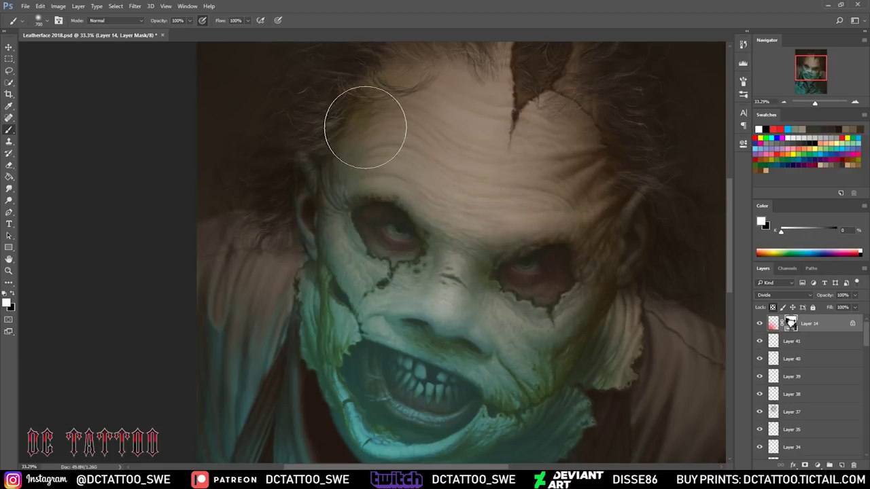
- With a smaller black brush, mask along the left edge of the face mask
key(x)
key(bracketleft)
key(bracketleft)
key(bracketleft)
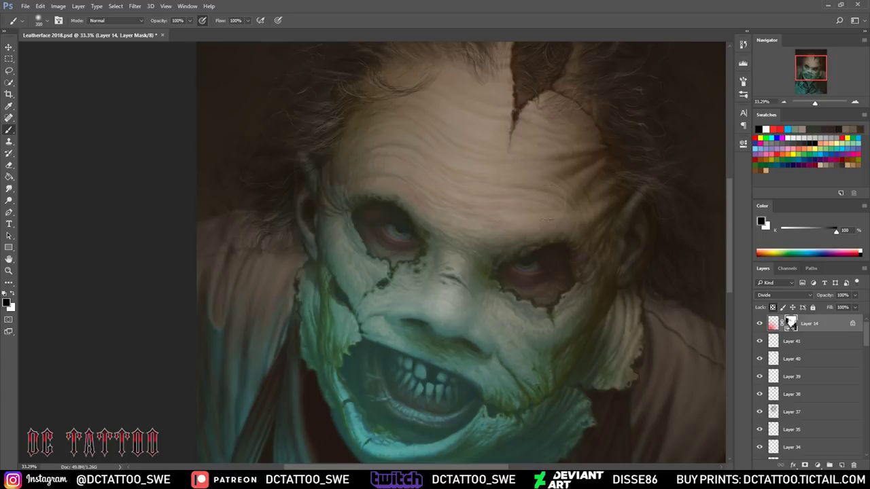
key(bracketright)
key(bracketright)
key(bracketright)
key(bracketleft)
key(bracketleft)
key(bracketleft)
scroll(615, 245, down, 5)
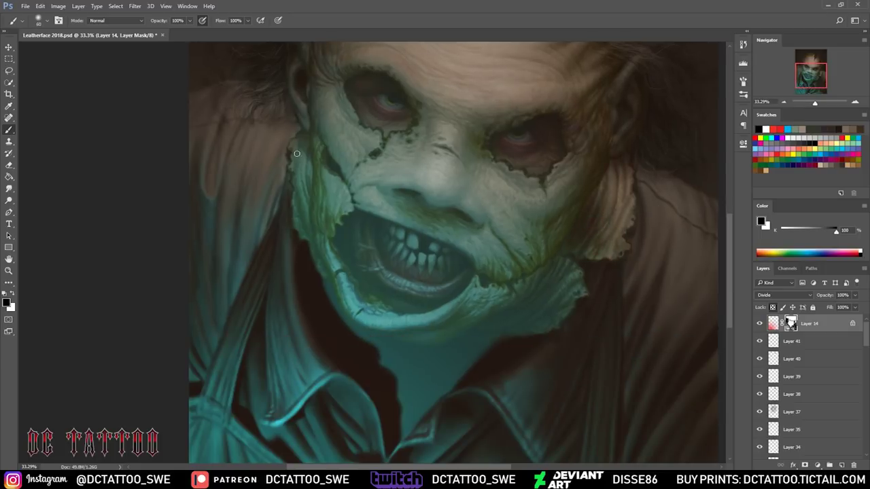
drag(302, 204, 292, 147)
key(bracketleft)
key(bracketleft)
key(bracketleft)
drag(307, 183, 302, 135)
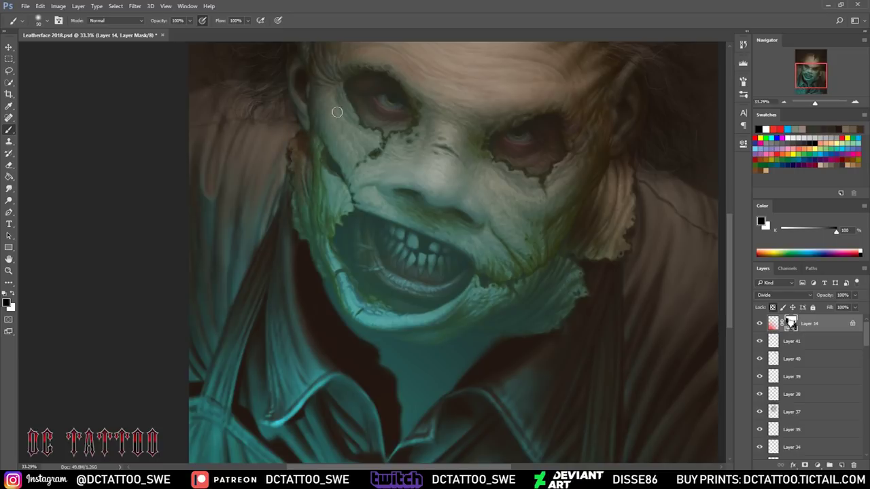
- Paint black into the left eye socket, nostril, mouth corner and left cheek crack
mouse_move(352, 94)
mouse_down()
mouse_move(359, 117)
mouse_move(383, 136)
mouse_up()
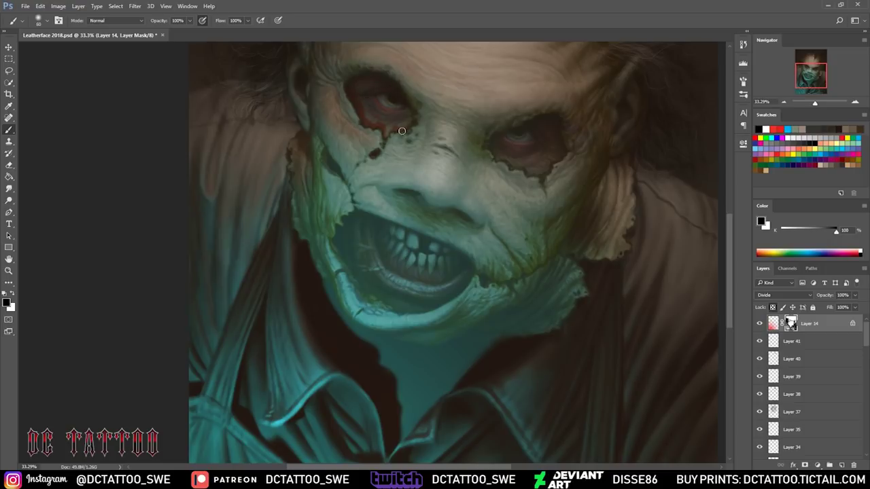
drag(360, 85, 381, 94)
key(x)
key(bracketleft)
key(bracketleft)
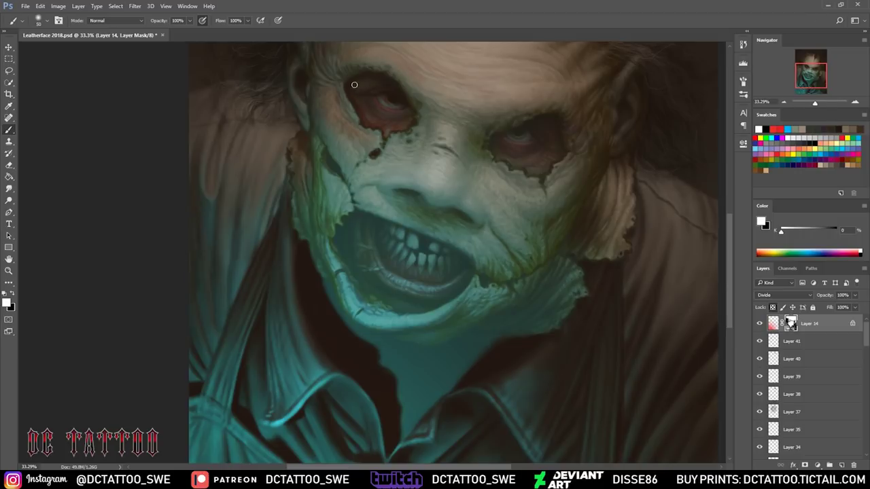
key(x)
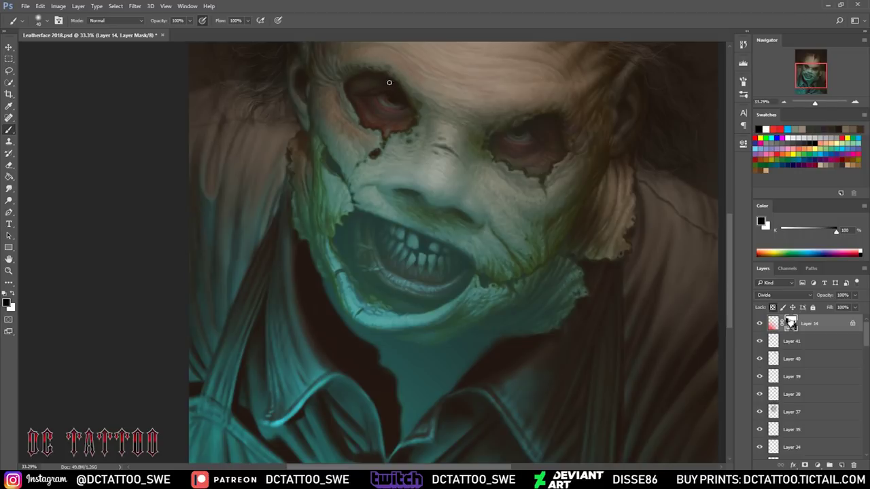
click(411, 193)
drag(456, 210, 469, 219)
drag(338, 168, 327, 141)
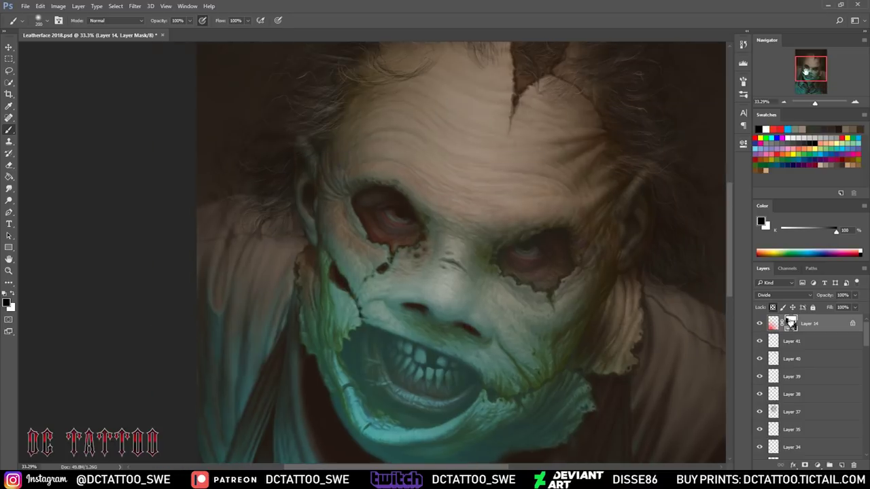
- With a tiny brush, paint the mouth crease up toward the nose and shade the nose crease
drag(421, 56, 429, 168)
key(bracketright)
key(bracketright)
key(bracketright)
key(bracketleft)
key(bracketleft)
key(bracketleft)
key(bracketright)
key(bracketright)
key(bracketright)
key(bracketright)
key(bracketright)
key(bracketright)
scroll(691, 160, down, 3)
key(bracketleft)
key(bracketleft)
key(bracketleft)
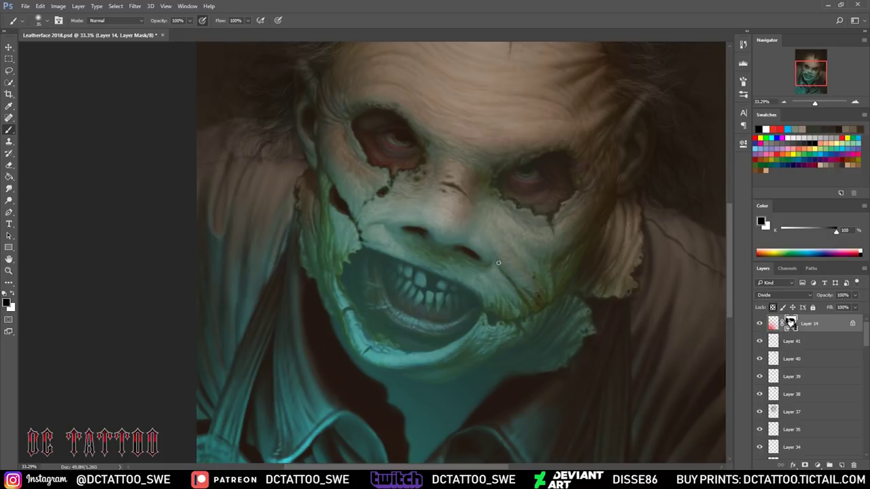
mouse_move(498, 286)
mouse_down()
mouse_move(472, 236)
mouse_move(408, 214)
mouse_move(428, 198)
mouse_up()
drag(484, 208, 518, 246)
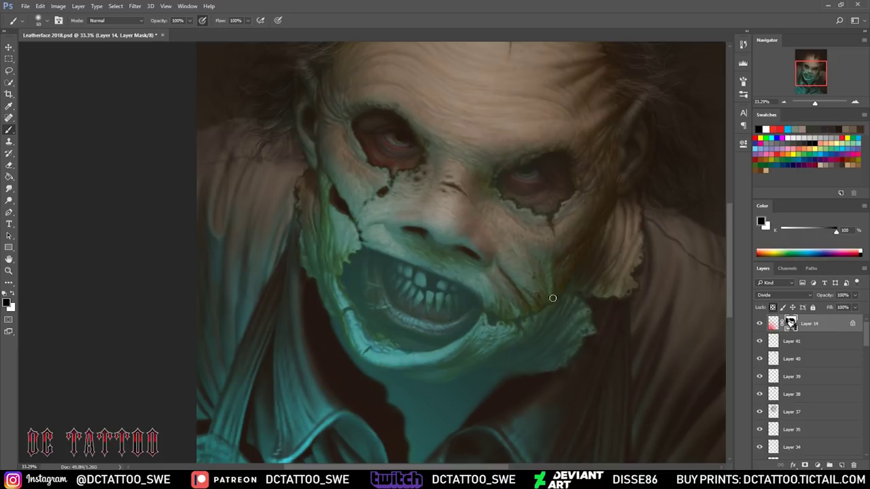
key(bracketright)
key(bracketright)
key(bracketright)
key(bracketleft)
key(bracketleft)
key(bracketleft)
key(bracketright)
key(bracketright)
key(bracketright)
key(bracketleft)
key(bracketleft)
key(bracketleft)
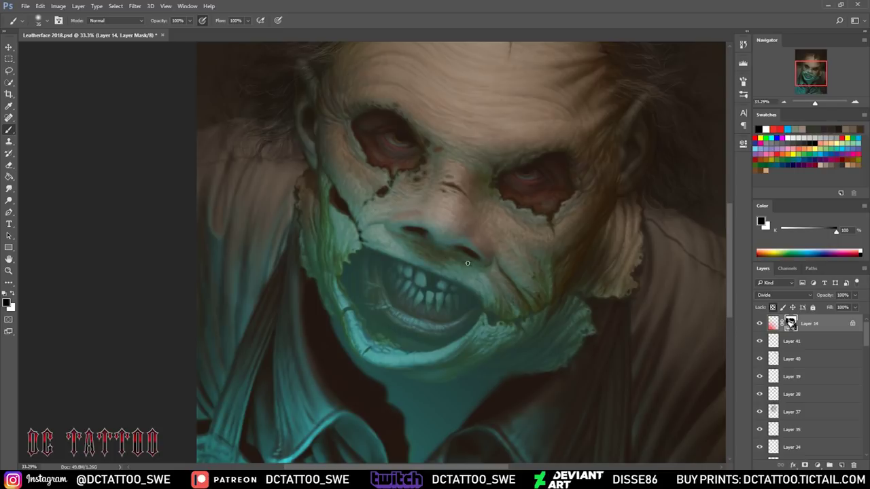
key(bracketright)
key(bracketright)
key(bracketright)
- Darken the mouth corners, lower lip and gum line under the teeth on the mask
mouse_move(499, 311)
mouse_down()
mouse_move(491, 321)
mouse_move(480, 314)
mouse_up()
mouse_move(344, 299)
mouse_down()
mouse_move(367, 343)
mouse_move(402, 334)
mouse_move(357, 350)
mouse_move(347, 299)
mouse_up()
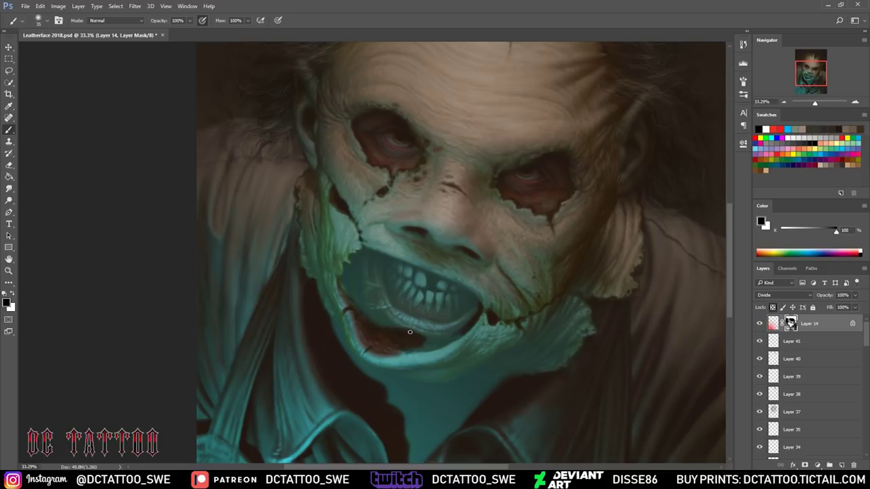
drag(387, 356, 435, 330)
mouse_move(353, 264)
mouse_down()
mouse_move(344, 311)
mouse_move(340, 286)
mouse_move(361, 240)
mouse_move(363, 307)
mouse_move(381, 325)
mouse_up()
mouse_move(384, 276)
mouse_down()
mouse_move(414, 314)
mouse_move(469, 314)
mouse_move(449, 329)
mouse_move(394, 309)
mouse_move(433, 317)
mouse_up()
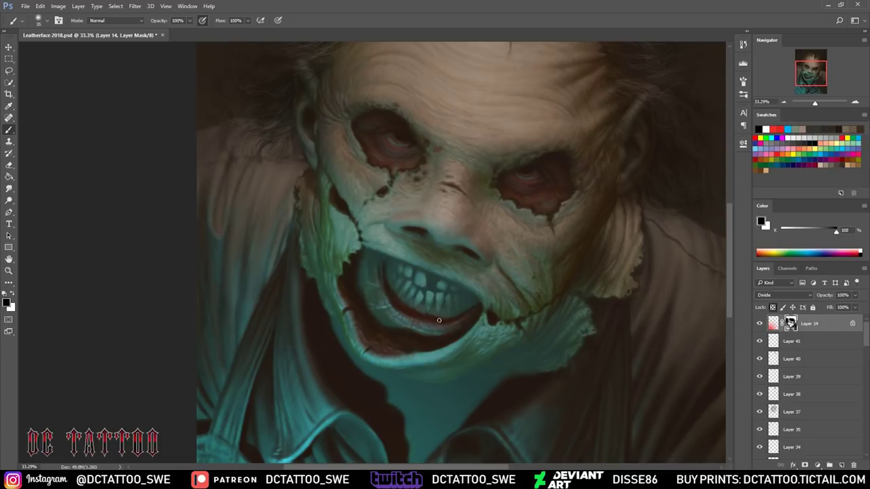
- Darken the chin edge, cheek edge beside the mouth, gaps between teeth and jaw
mouse_move(396, 354)
mouse_down()
mouse_move(444, 359)
mouse_move(386, 354)
mouse_up()
drag(425, 352, 461, 340)
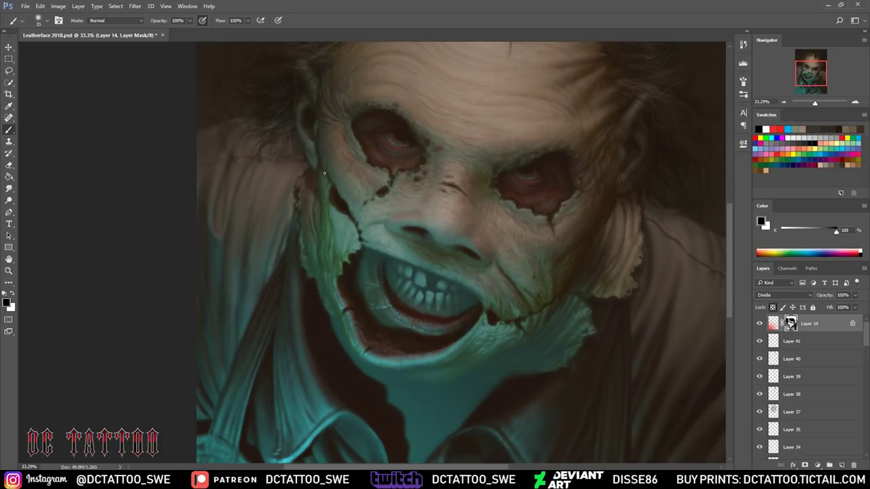
drag(329, 197, 331, 233)
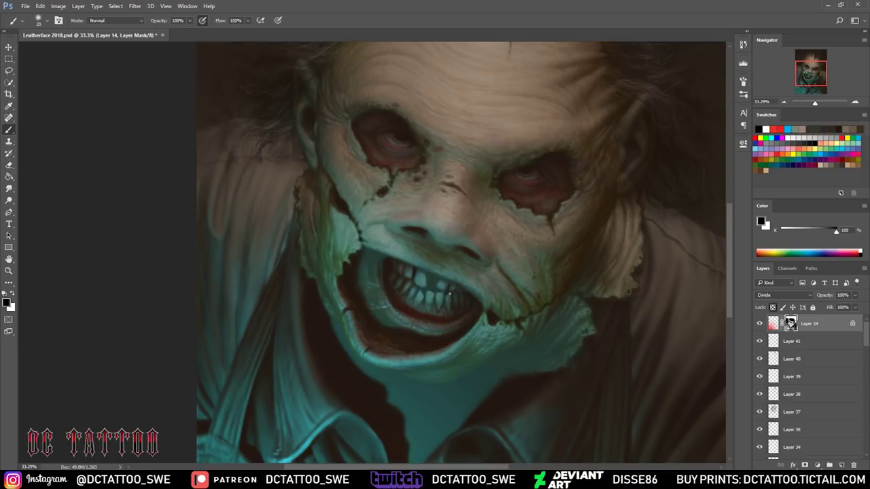
drag(431, 288, 420, 286)
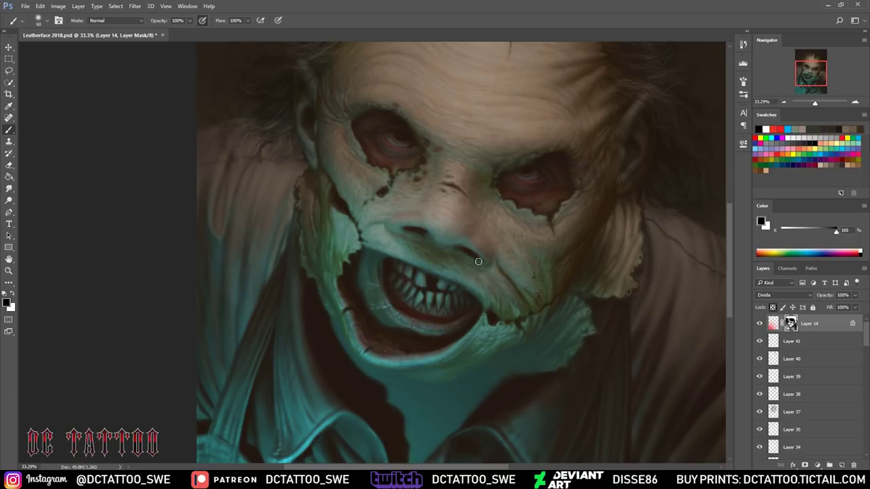
key(bracketright)
drag(479, 327, 523, 339)
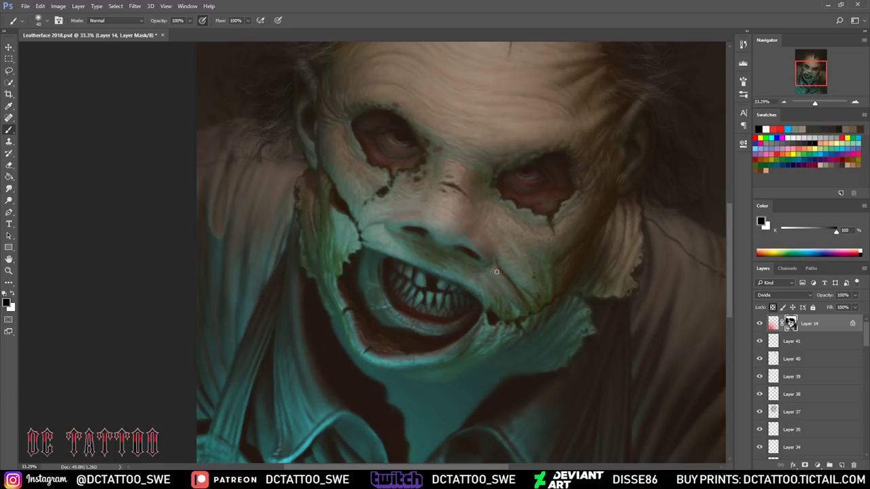
- Zoom in on the mouth and collar and set the black brush size to 40
key(bracketright)
key(bracketright)
key(bracketright)
key(bracketleft)
key(bracketleft)
key(bracketleft)
key(bracketright)
key(bracketleft)
key(bracketleft)
key(bracketright)
key(bracketright)
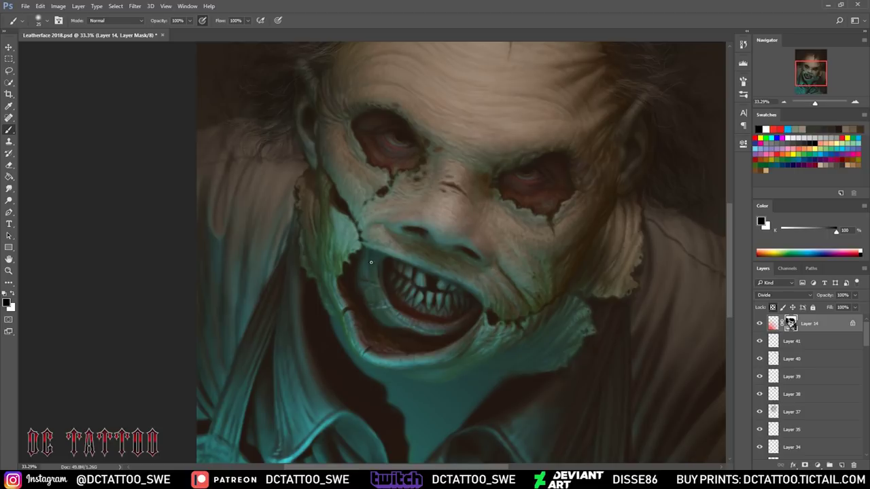
key(bracketleft)
key(x)
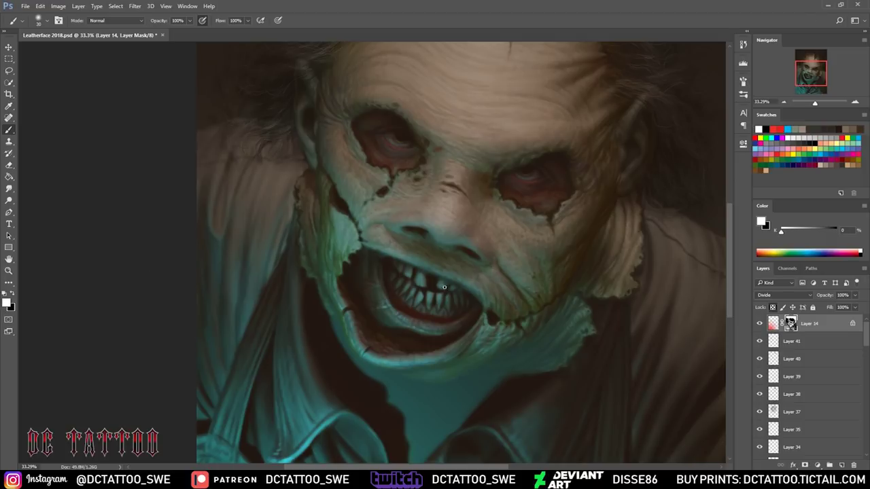
key(x)
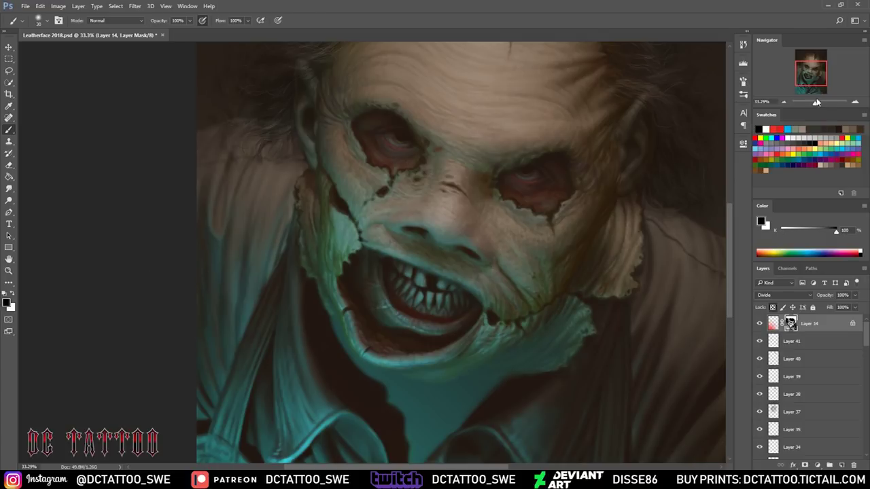
drag(816, 102, 818, 102)
key(bracketright)
- Paint the mask darker over the jaw and collar area
drag(506, 236, 543, 187)
drag(507, 217, 497, 200)
key(bracketleft)
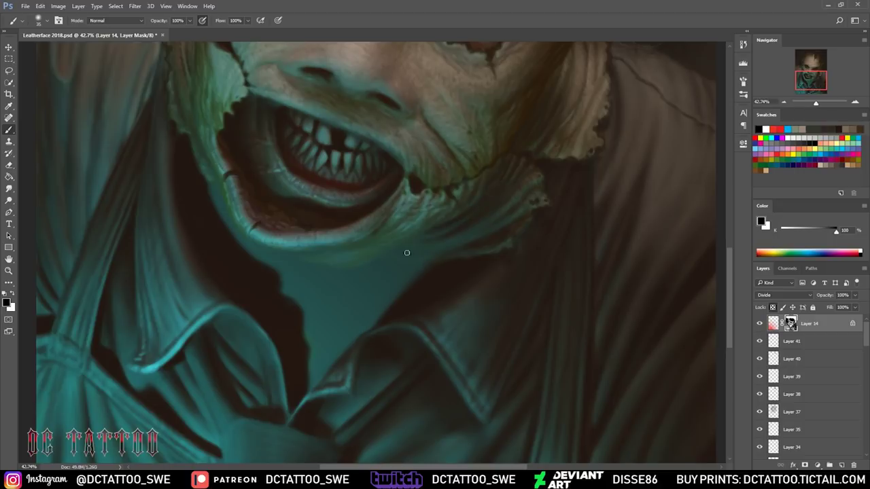
key(bracketright)
key(bracketright)
key(bracketright)
key(bracketleft)
key(bracketleft)
key(bracketleft)
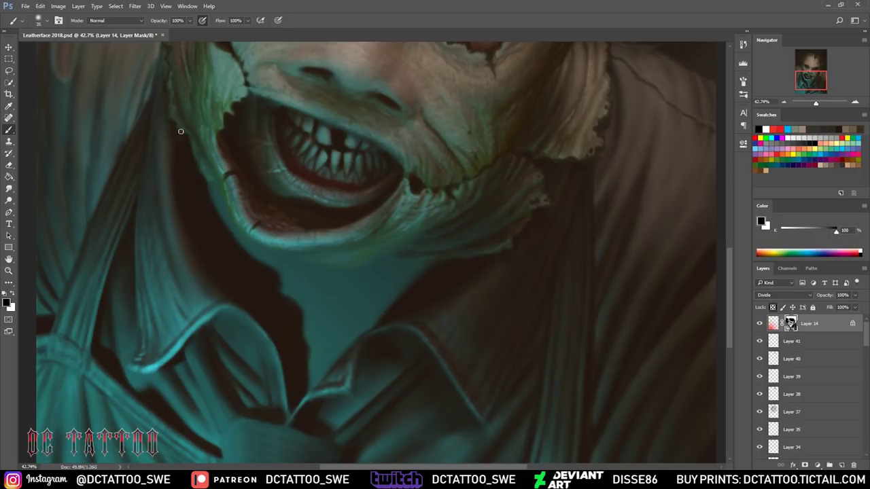
key(bracketright)
key(bracketright)
key(bracketright)
key(bracketleft)
key(bracketleft)
key(bracketleft)
scroll(212, 167, up, 5)
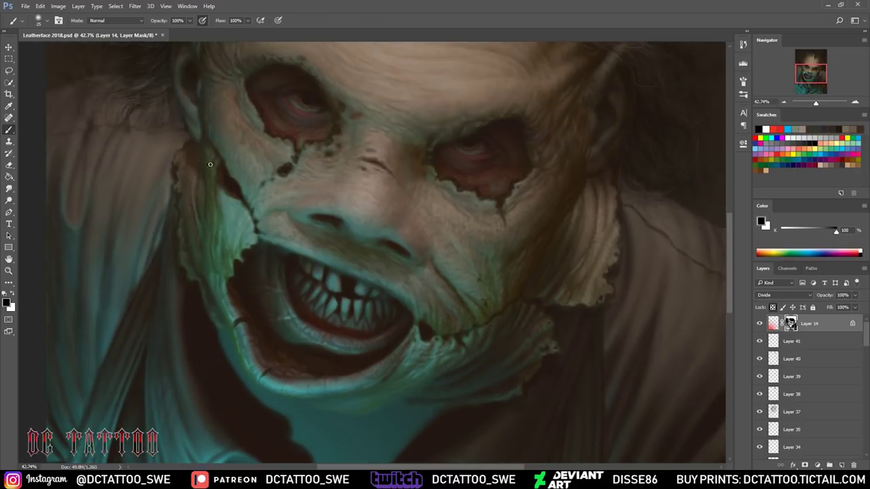
key(bracketright)
key(bracketright)
key(bracketright)
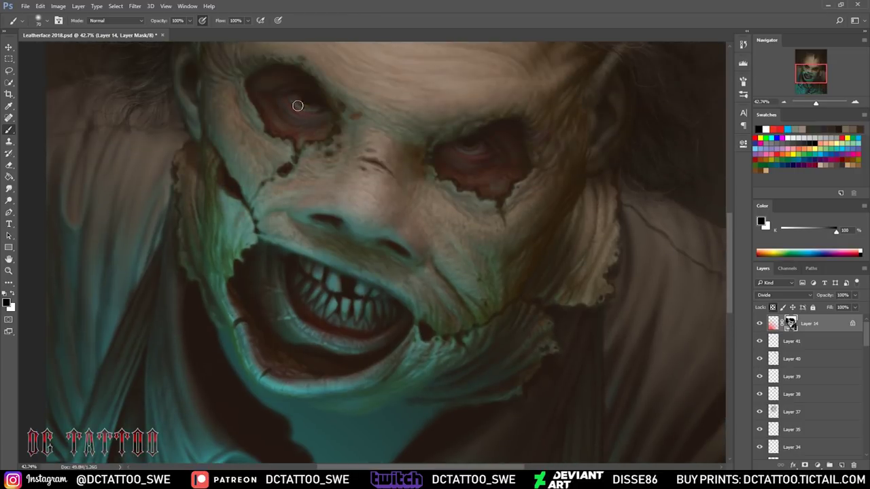
key(bracketright)
key(bracketright)
key(bracketright)
key(bracketright)
scroll(258, 388, down, 5)
- Soften the chin shadow and darken the teal neck strip below the chin
mouse_move(317, 305)
mouse_down()
mouse_move(307, 287)
mouse_move(327, 302)
mouse_move(344, 291)
mouse_up()
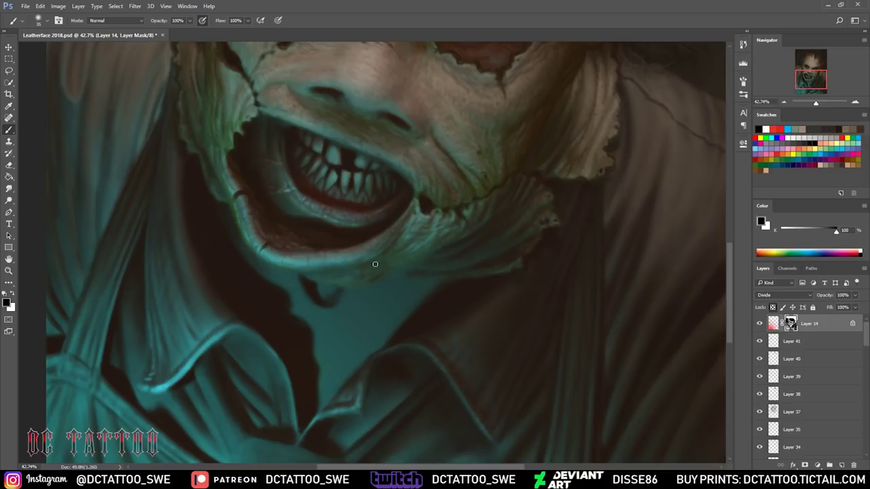
drag(336, 301, 306, 305)
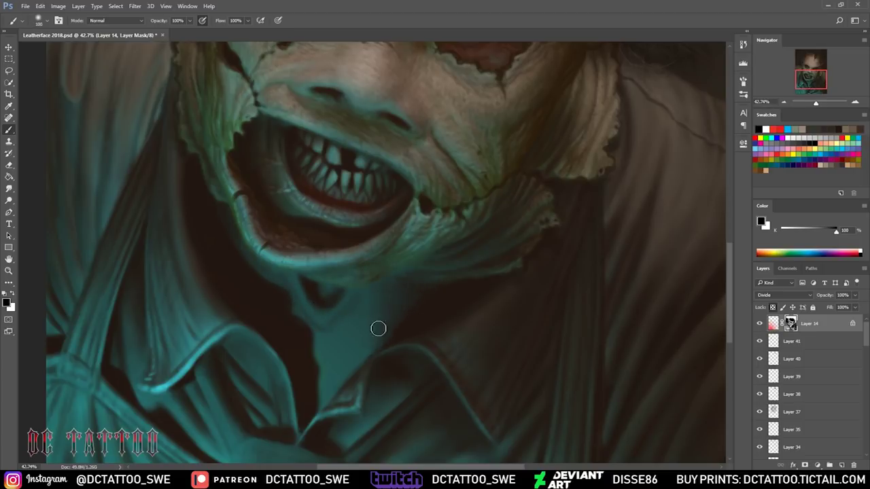
drag(379, 328, 311, 338)
key(bracketleft)
key(bracketleft)
key(bracketleft)
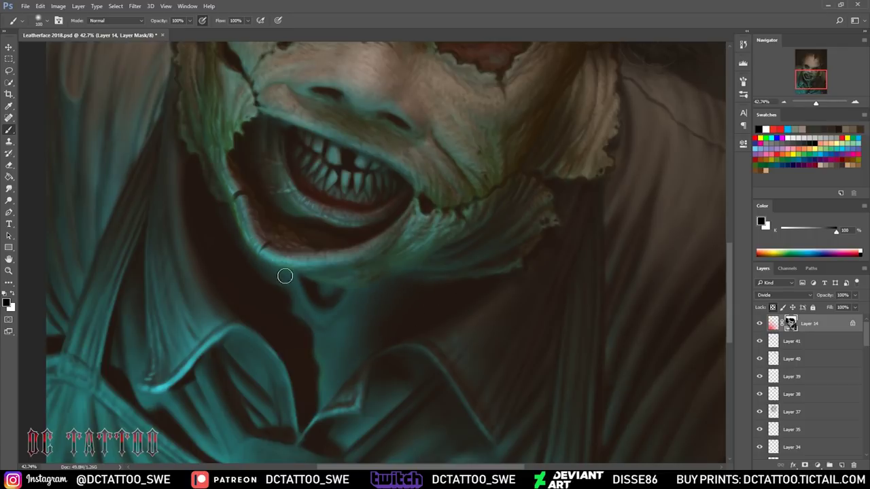
drag(324, 320, 282, 297)
key(bracketright)
key(bracketright)
key(bracketright)
key(x)
key(bracketleft)
key(bracketleft)
key(bracketleft)
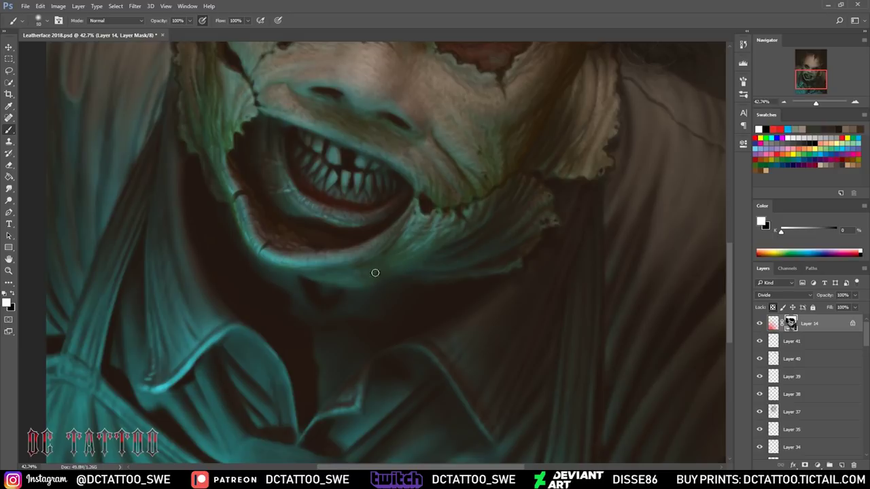
scroll(456, 265, down, 5)
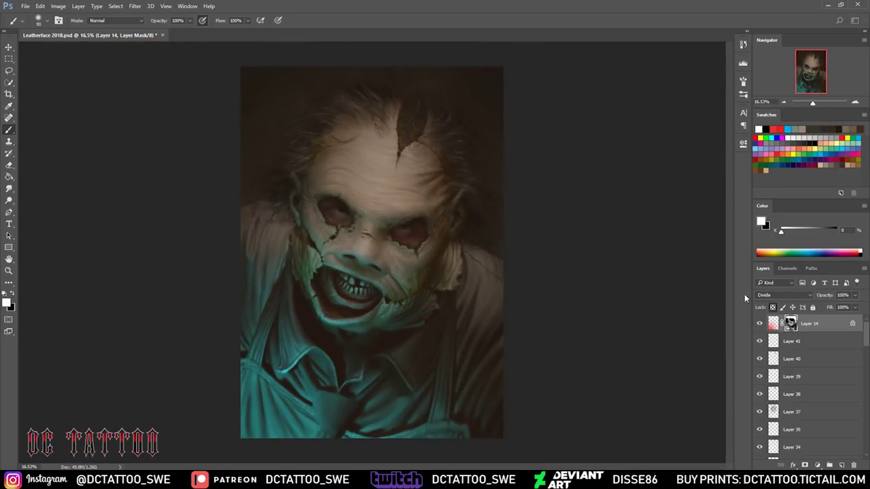
- Lower opacity to 44%, recolour Layer 14's pixels blue to turn the grade red, and use Overlay
drag(807, 297, 797, 299)
click(773, 323)
click(787, 129)
drag(369, 417, 308, 276)
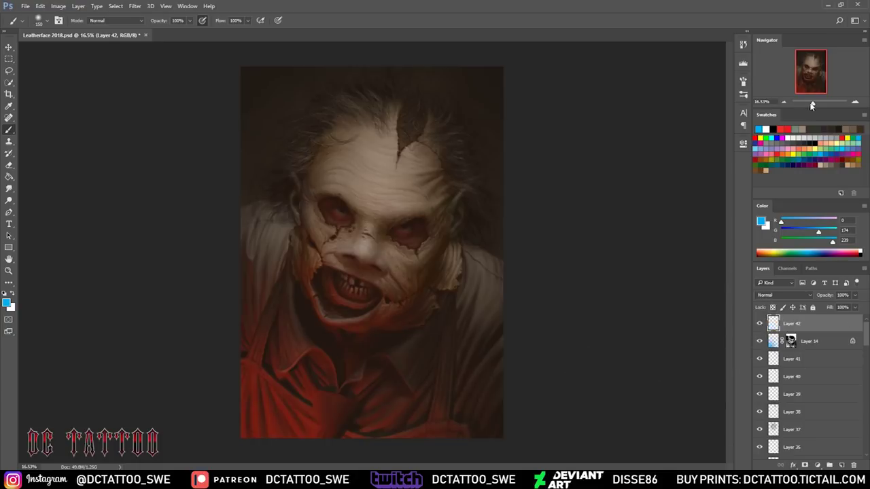
click(764, 384)
click(780, 129)
- Try Lighten and Soft Light blends on the red layer and brush red glow over the face's left side
drag(314, 369, 320, 379)
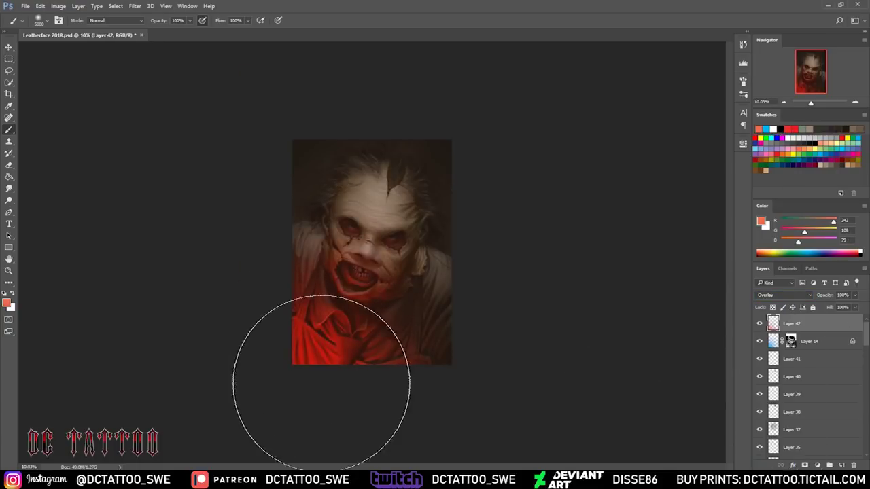
key(ctrl+z)
key(e)
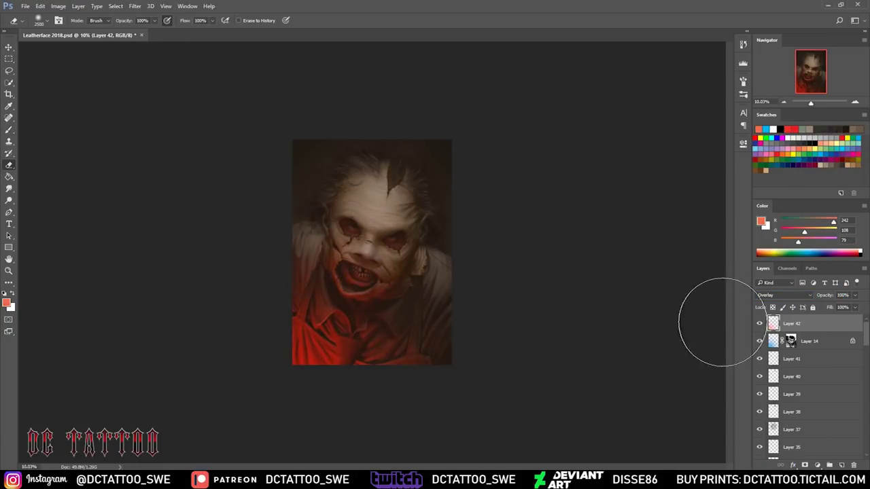
scroll(775, 295, down, 12)
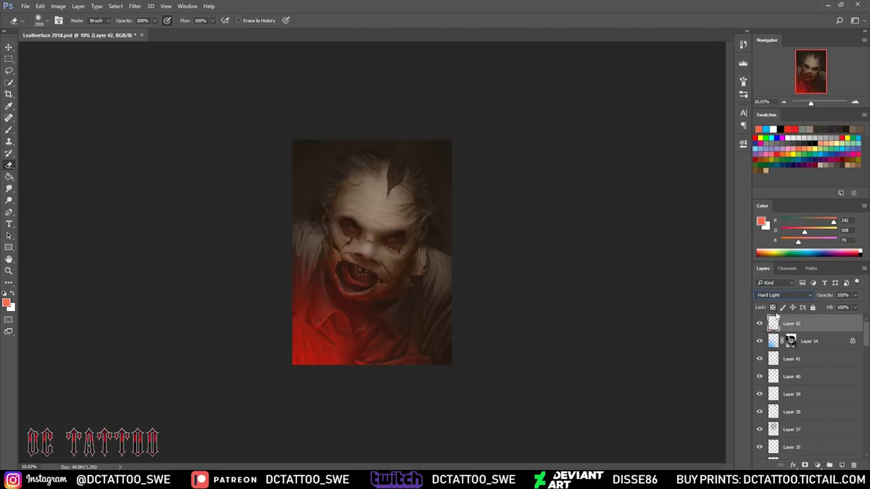
click(782, 295)
click(768, 326)
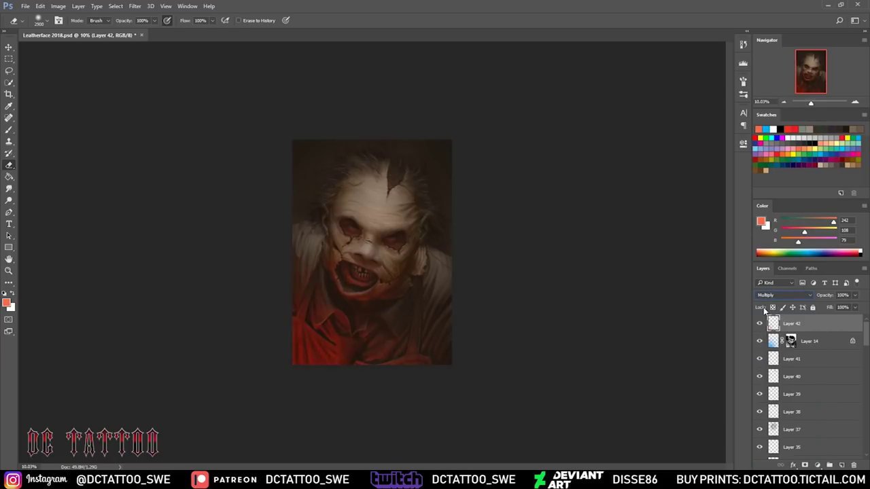
key(Down)
key(Down)
key(Down)
key(Down)
key(Down)
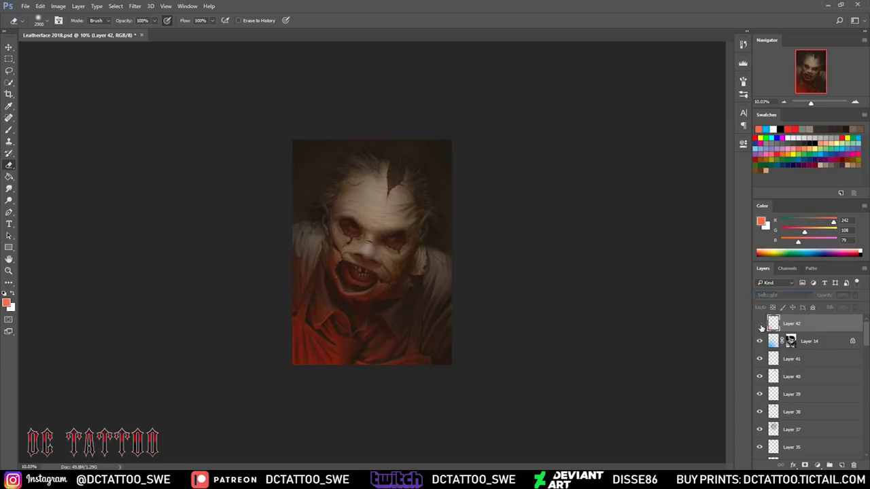
key(b)
drag(451, 320, 258, 272)
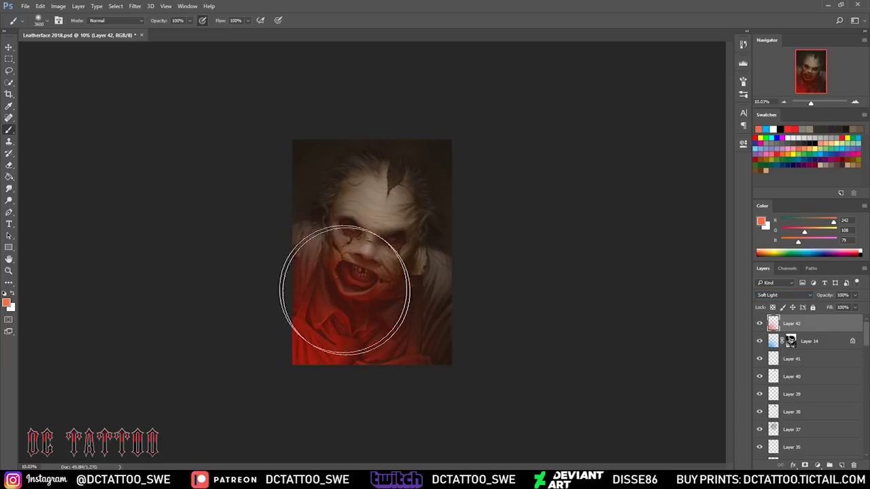
key(e)
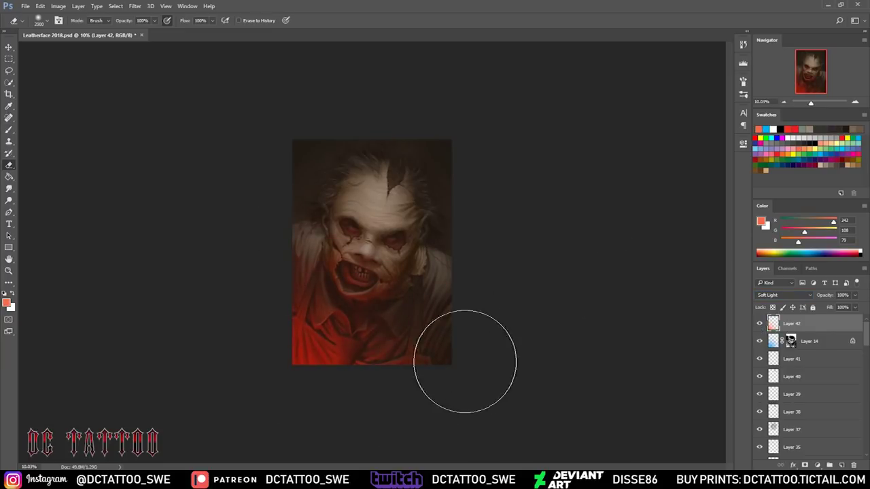
key(b)
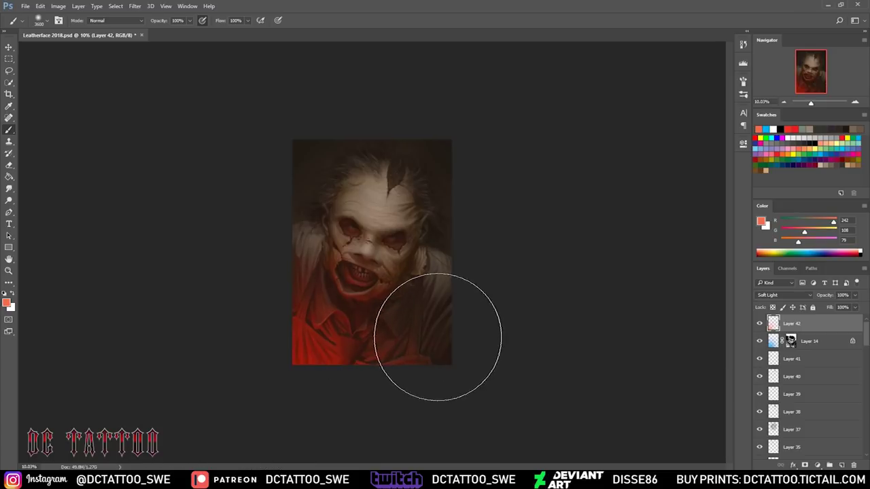
- Test an orange (255,132,0) Color Dodge glow on a new Layer 43, then delete it
click(788, 148)
key(ctrl+shift+n)
key(Return)
click(762, 221)
click(520, 120)
drag(301, 349, 327, 340)
click(782, 295)
click(781, 305)
key(Down)
key(Down)
key(Down)
key(Down)
key(Down)
key(Down)
key(Down)
key(Down)
key(Down)
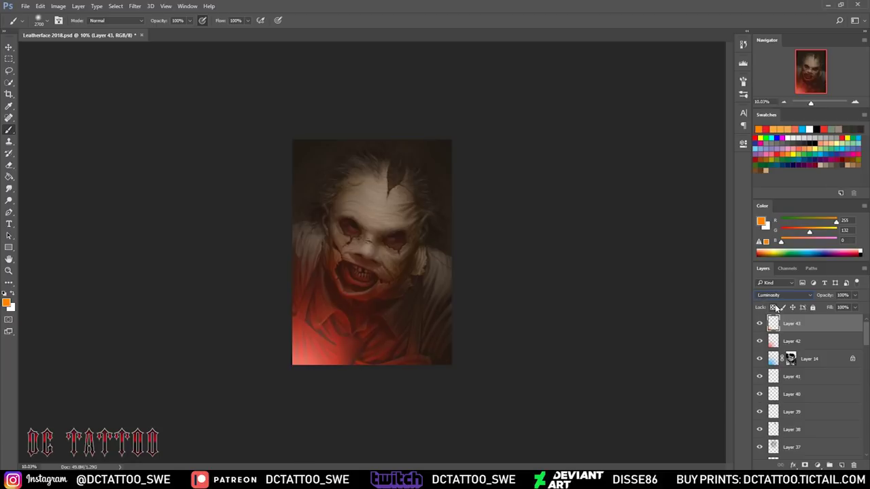
click(846, 464)
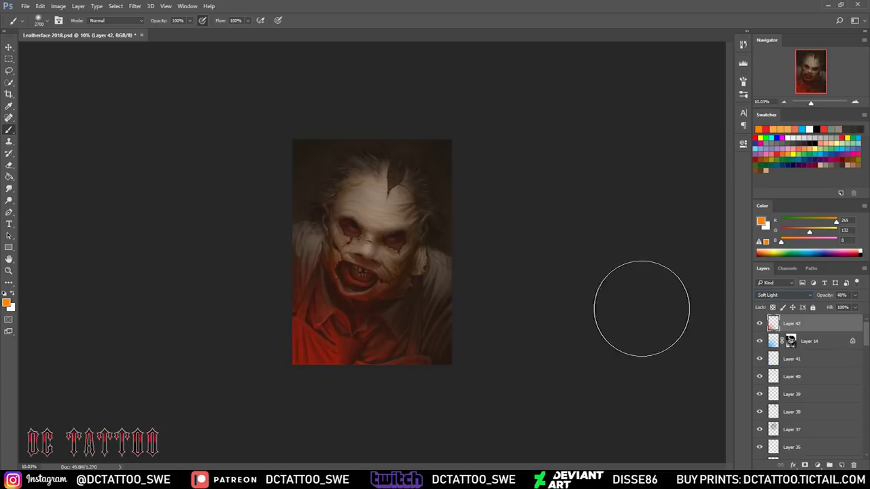
- Group the red glow and grade layers into Group 1 and add a new empty layer
shift+click(809, 341)
key(ctrl+g)
key(ctrl+comma)
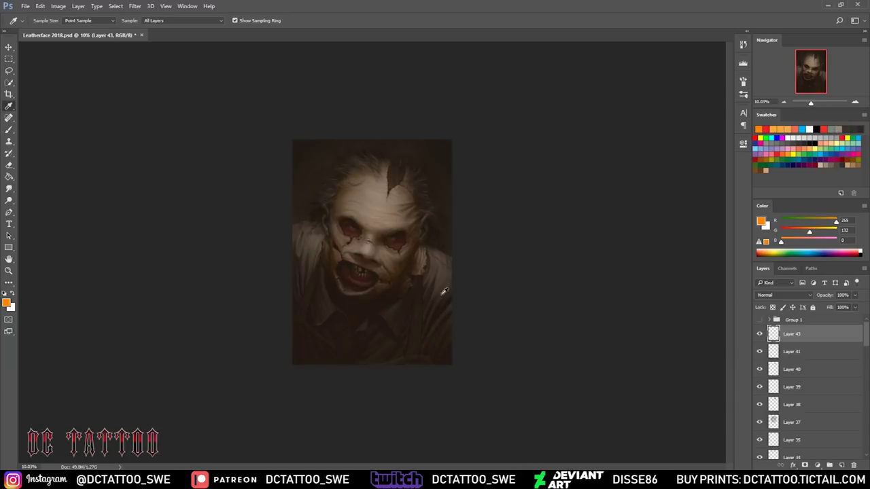
- Hide Group 1, zoom to about 26%, and set Layer 43 to Multiply
key(ctrl+shift+n)
alt+click(401, 299)
drag(813, 105, 816, 105)
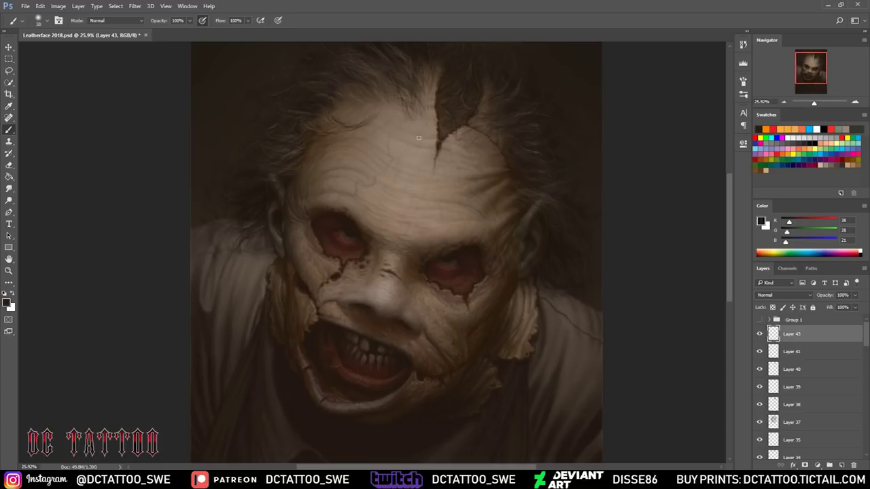
key(shift+alt+m)
- Zoom to about 55%, add Layer 44 in Multiply mode with a purple colour, and deepen the cracks under the left eye
drag(815, 105, 818, 104)
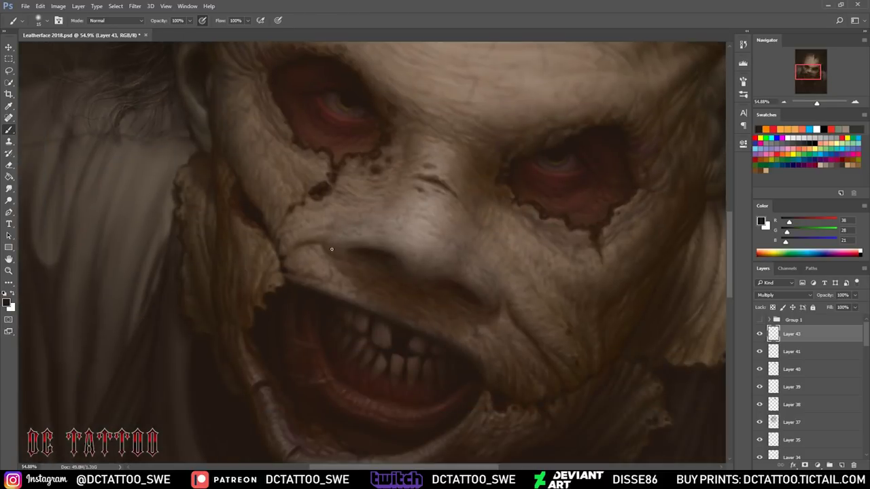
drag(584, 185, 556, 427)
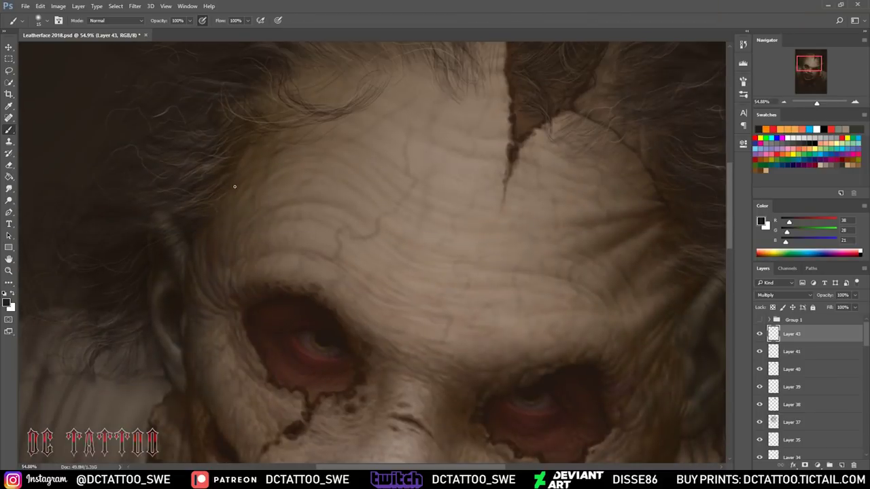
key(e)
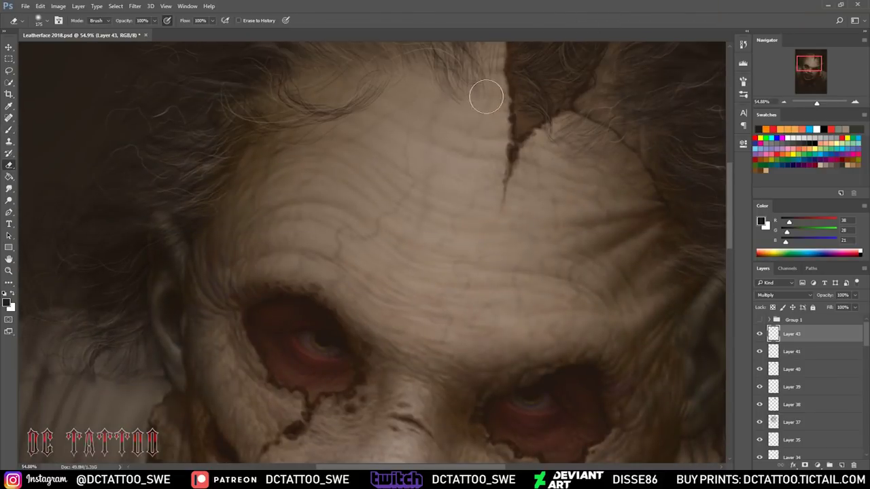
drag(371, 245, 405, 102)
key(b)
click(830, 465)
click(784, 295)
click(775, 319)
click(819, 156)
drag(327, 275, 294, 291)
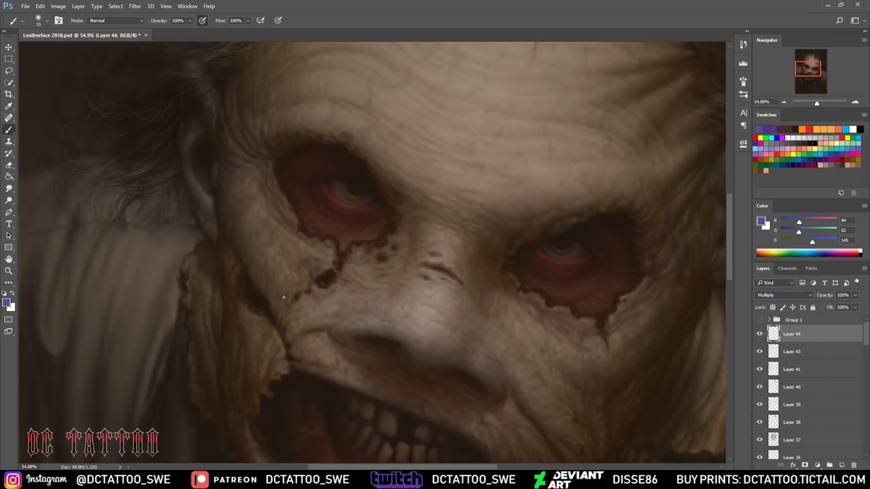
- Darken the cracks below the left eye and nose-bridge creases, then pick mauve at brush size 25
drag(332, 253, 367, 269)
key(bracketright)
mouse_move(429, 247)
mouse_down()
mouse_move(459, 283)
mouse_move(414, 288)
mouse_up()
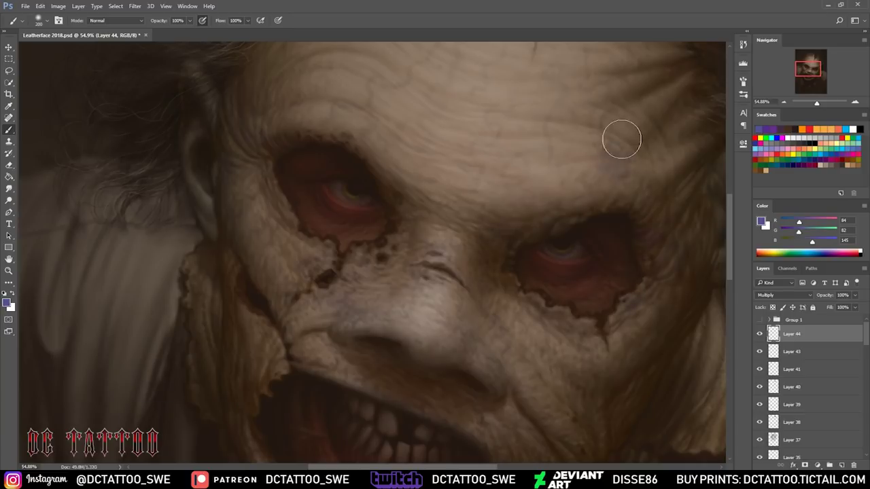
alt+click(585, 151)
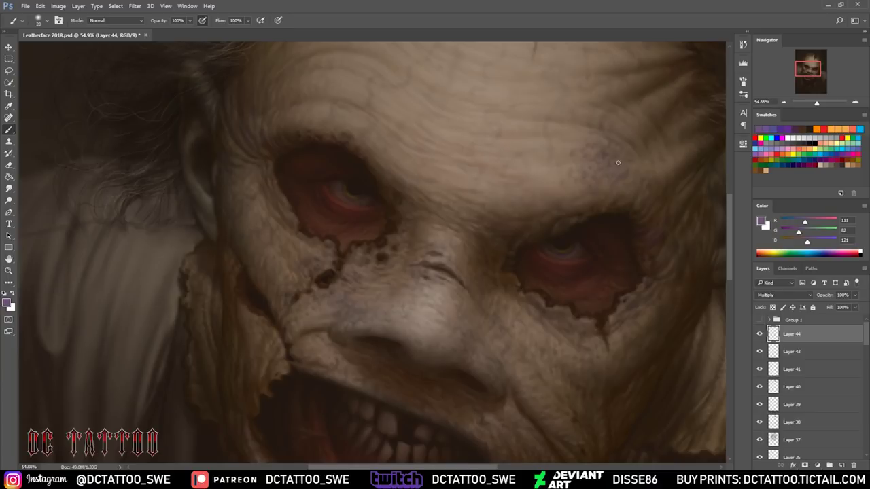
click(832, 129)
alt+click(563, 197)
key(bracketleft)
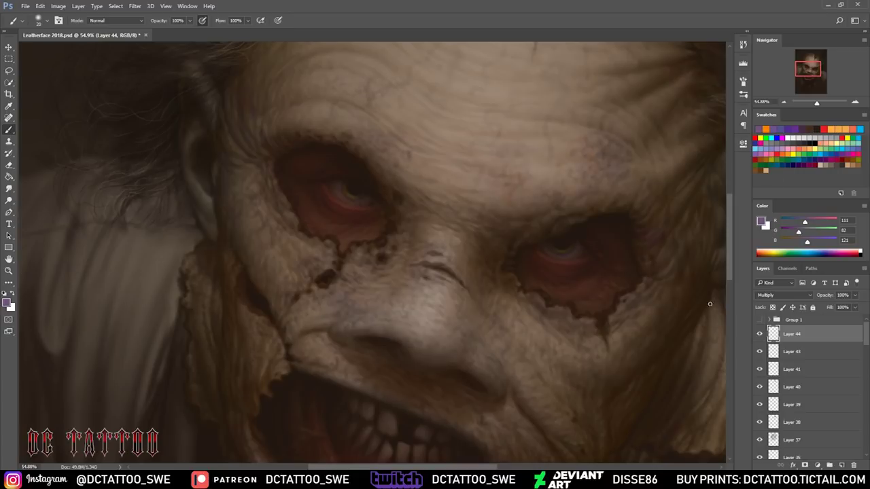
- Sample a muted purple and darken the forehead crack and a forehead wrinkle
drag(720, 325, 611, 301)
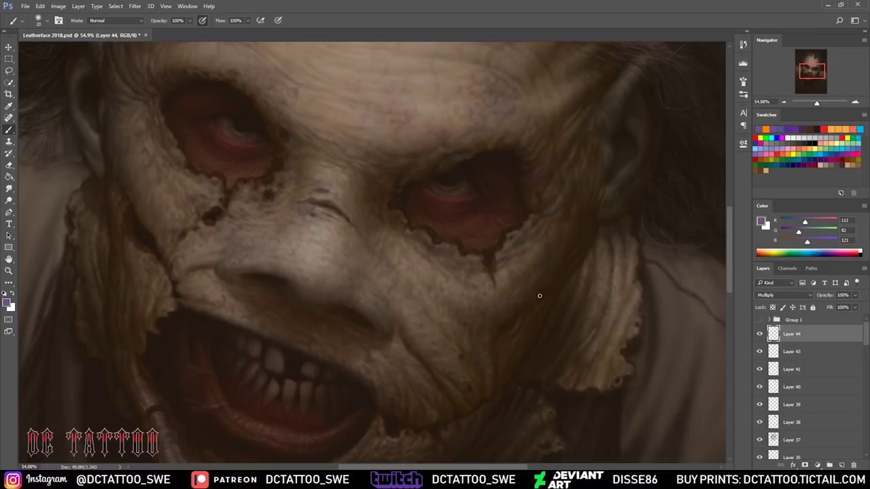
drag(89, 39, 202, 182)
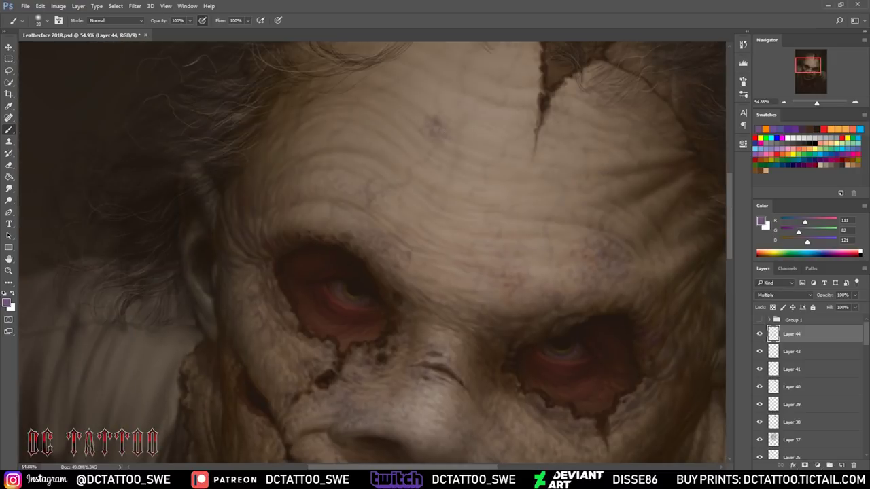
drag(414, 90, 393, 203)
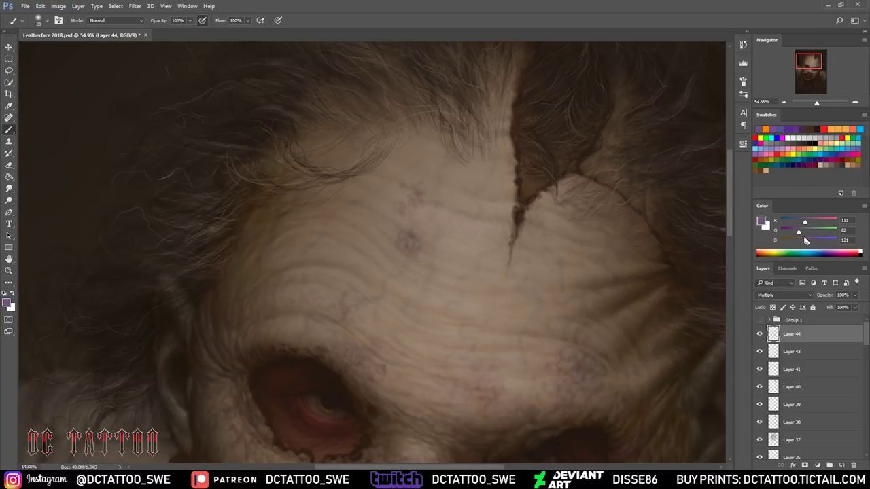
alt+click(422, 234)
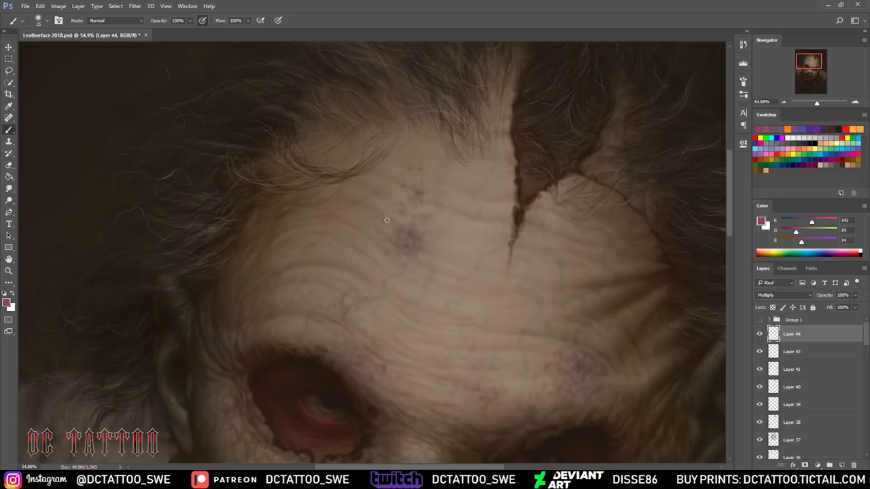
alt+click(514, 177)
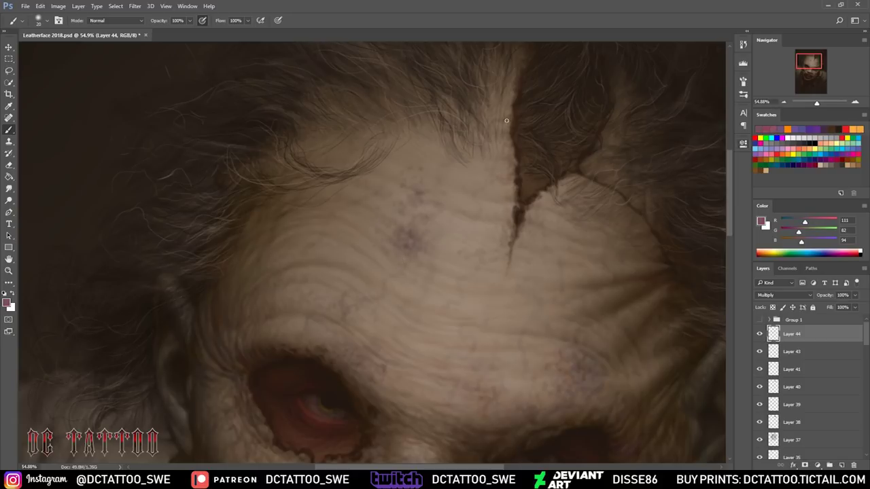
mouse_move(537, 200)
mouse_down()
mouse_move(575, 179)
mouse_move(548, 188)
mouse_move(510, 163)
mouse_move(455, 186)
mouse_up()
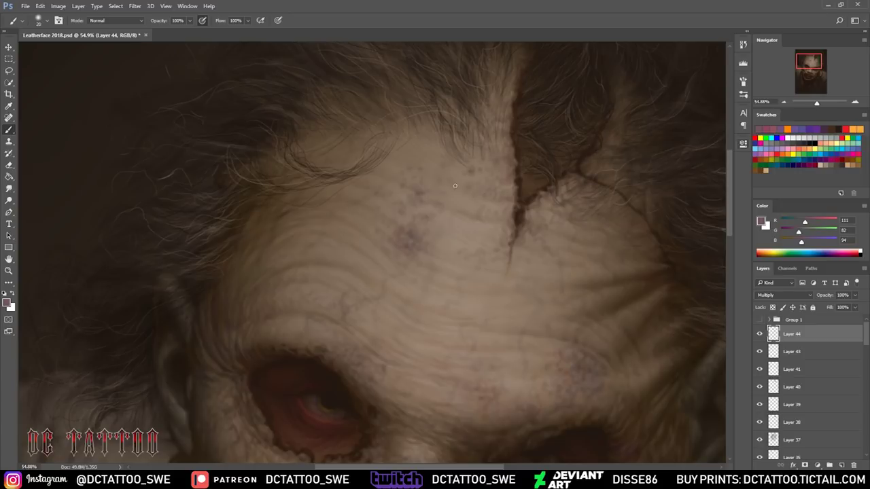
scroll(305, 143, down, 5)
scroll(539, 250, up, 6)
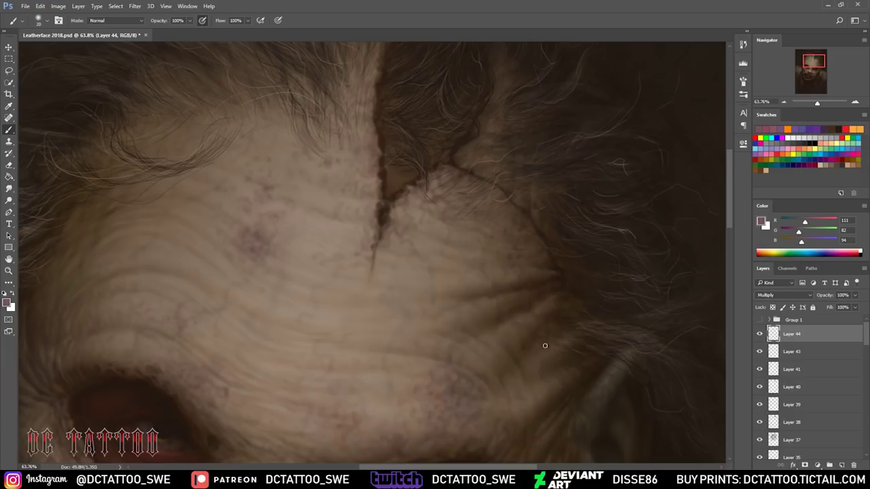
drag(418, 281, 408, 290)
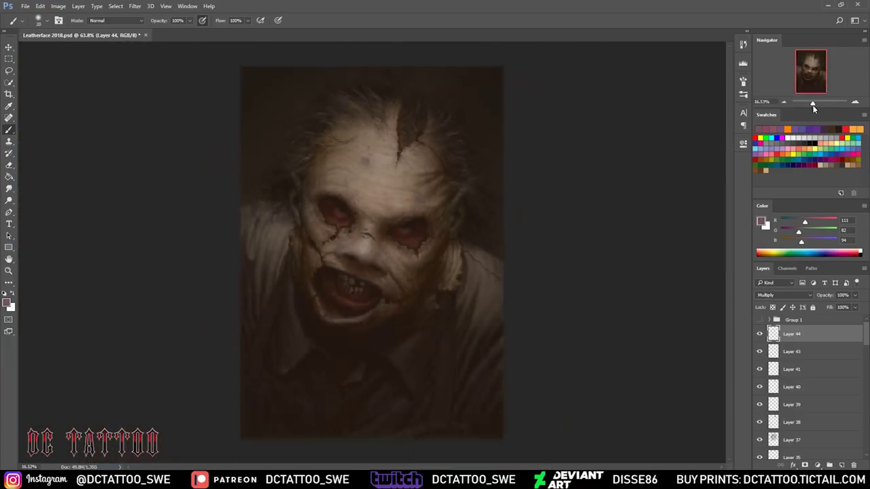
- Select Layer 41 and create a new Layer 45 above it
drag(819, 103, 814, 103)
scroll(761, 408, down, 3)
scroll(762, 437, down, 2)
scroll(761, 437, up, 2)
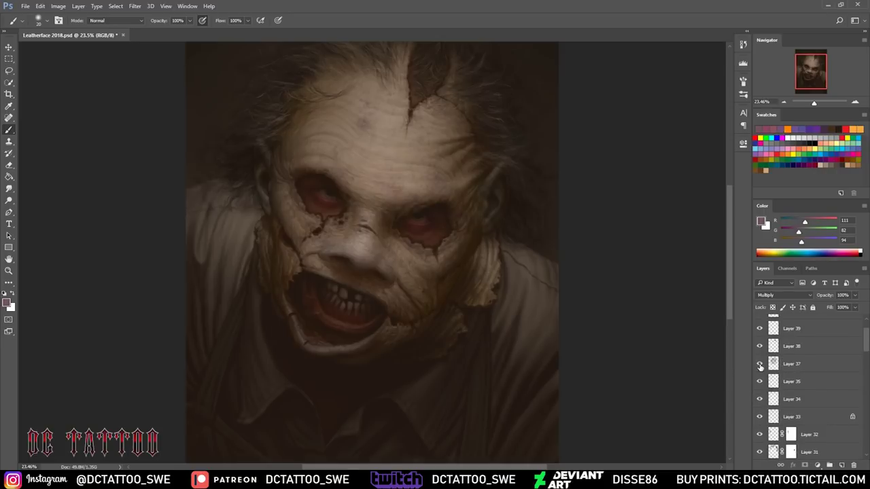
scroll(761, 337, up, 2)
click(771, 337)
key(ctrl+shift+n)
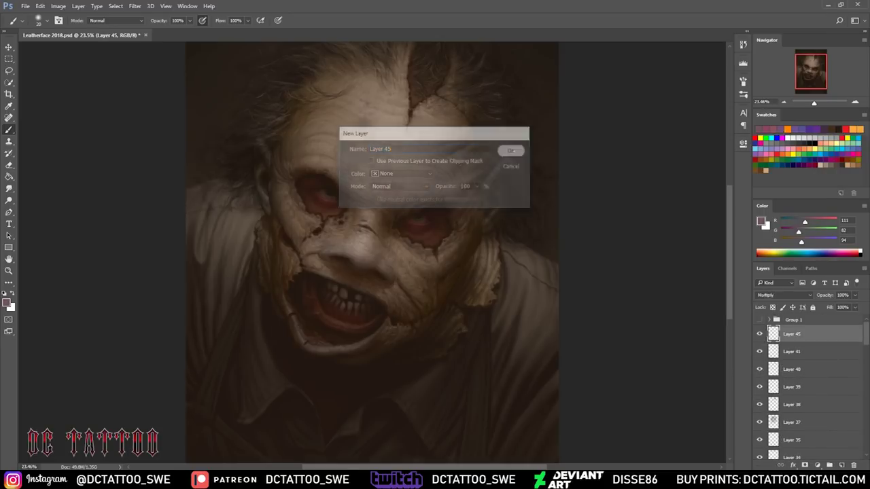
key(Return)
- Paint a soft white highlight on the brow above the left eye
drag(816, 76, 811, 78)
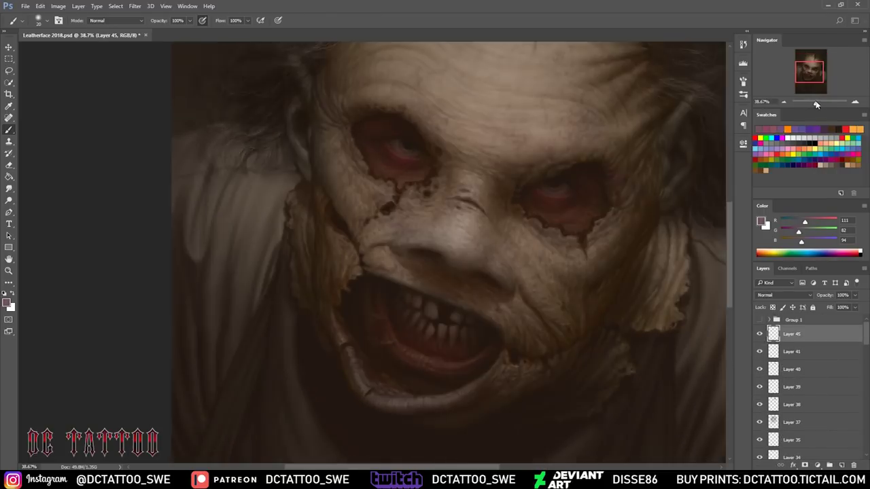
scroll(436, 245, up, 3)
key(x)
drag(351, 214, 316, 182)
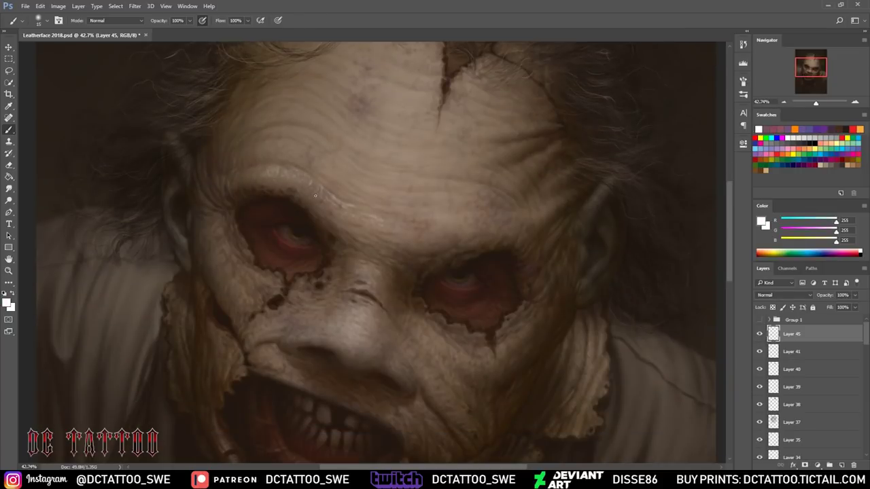
key(bracketleft)
key(bracketleft)
key(bracketleft)
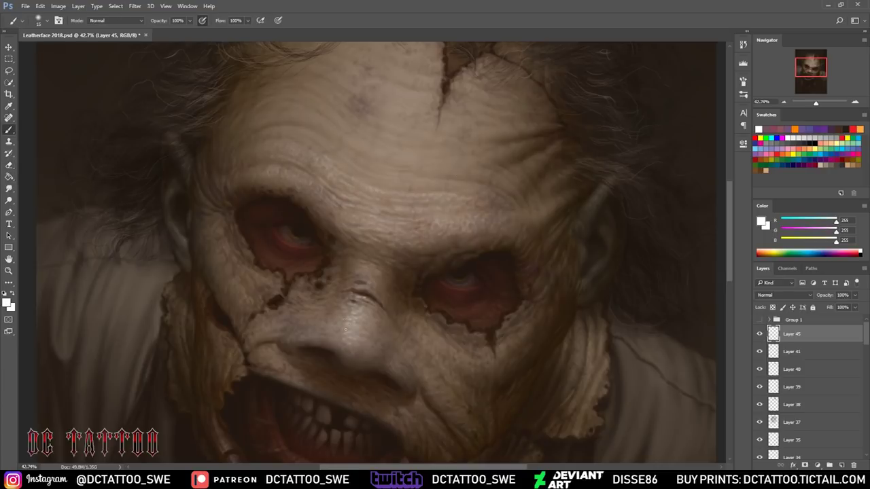
key(bracketright)
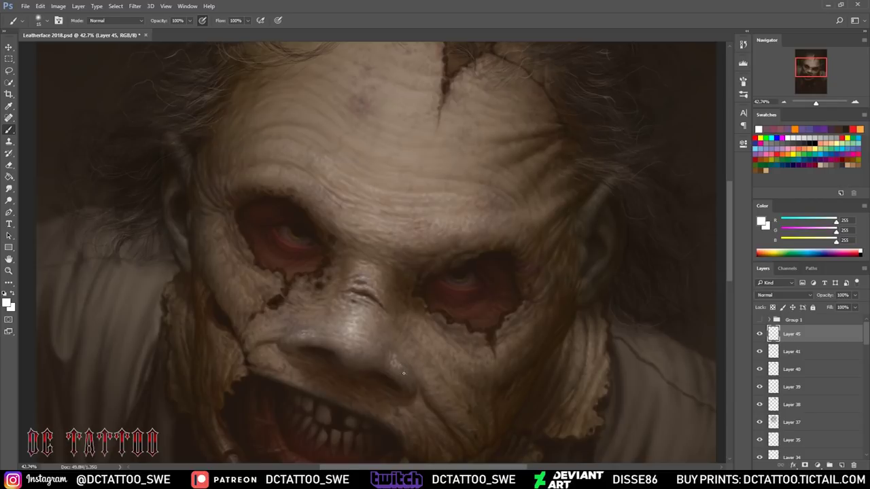
key(e)
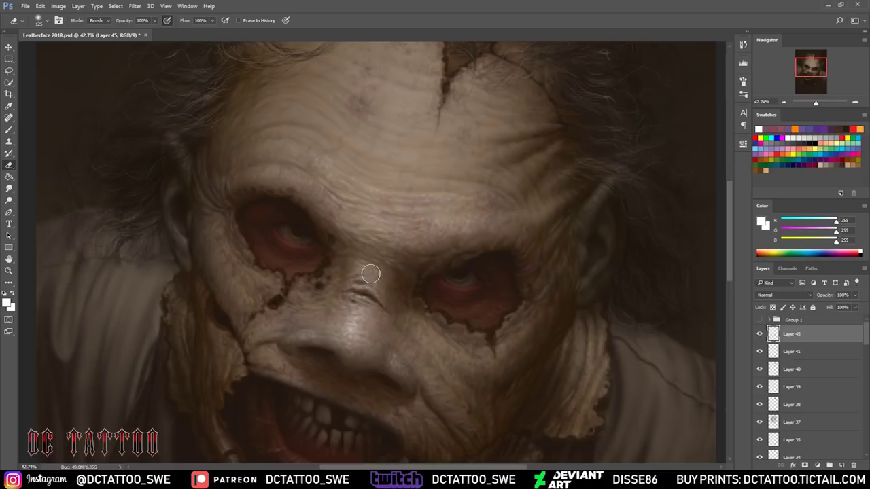
key(b)
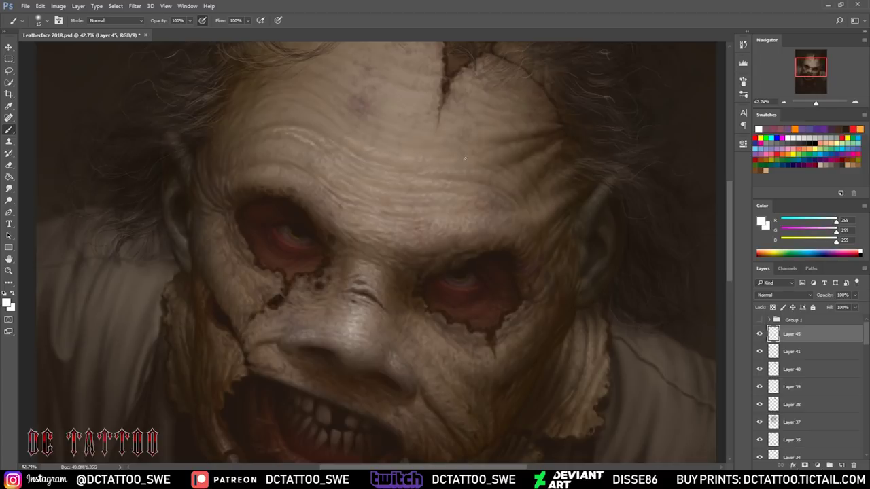
key(e)
key(b)
- Refine the forehead highlights, set the layer to 66% opacity, and add a faint cheek highlight
drag(307, 88, 315, 166)
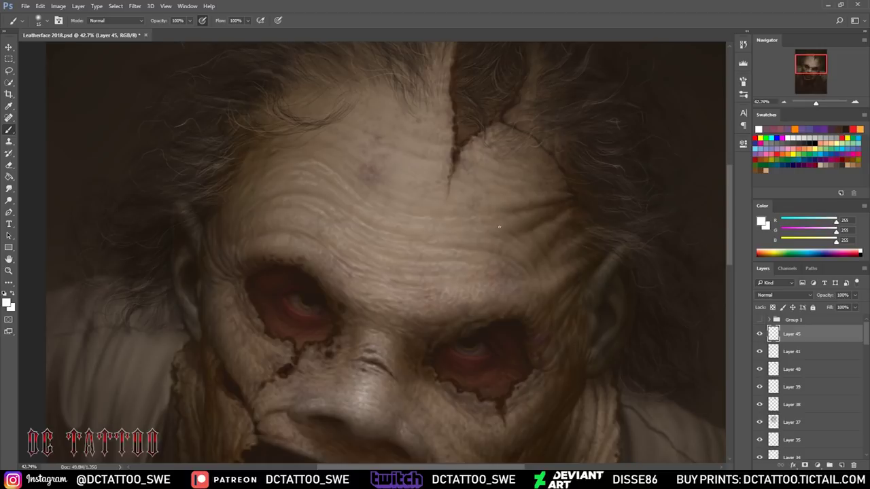
key(e)
key(b)
key(e)
key(b)
key(e)
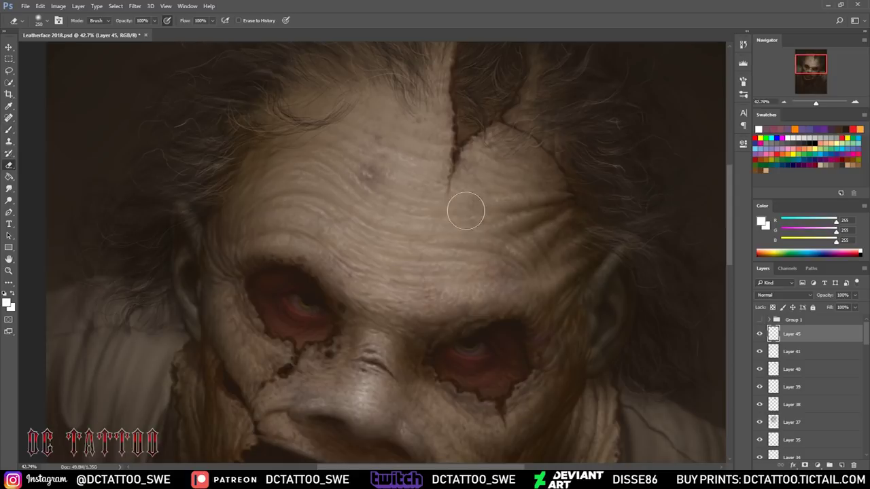
key(b)
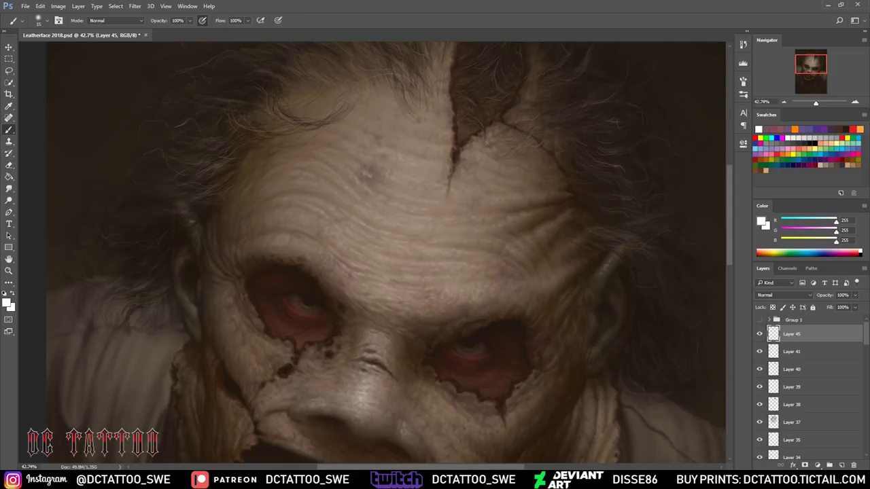
key(e)
drag(811, 68, 808, 71)
key(b)
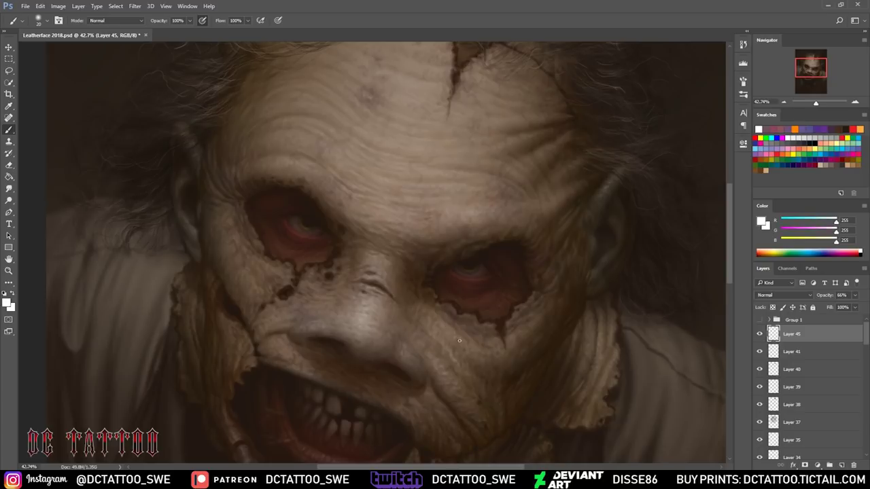
drag(263, 272, 253, 256)
- Paint glossy white highlights along the lower lip and erase stray specks
drag(814, 67, 809, 80)
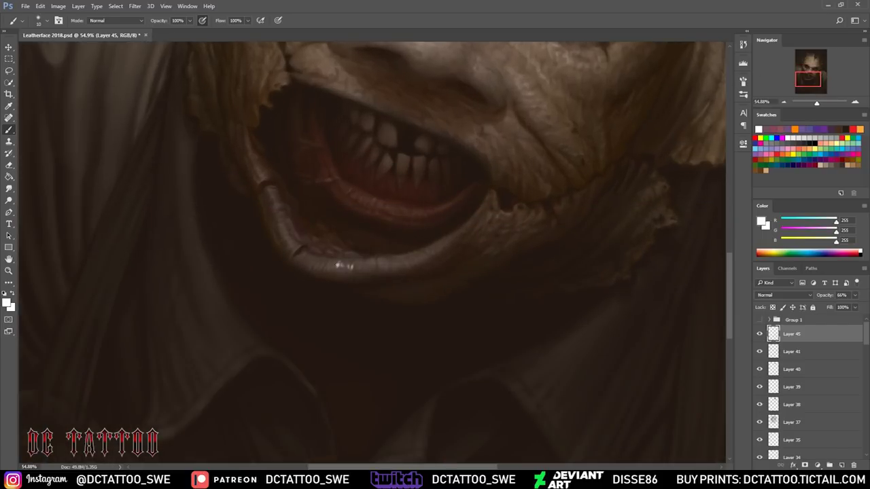
drag(282, 221, 285, 234)
drag(306, 259, 325, 264)
drag(356, 265, 405, 257)
drag(278, 206, 256, 155)
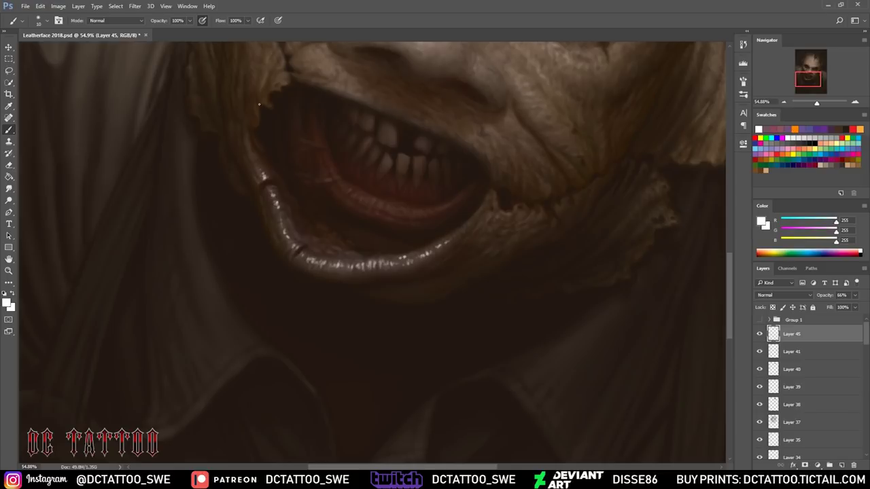
key(e)
key(b)
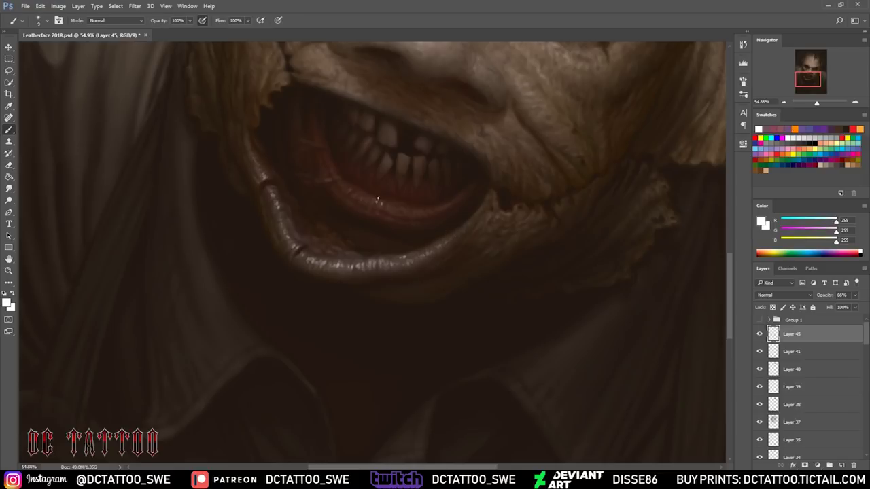
key(e)
drag(372, 195, 393, 201)
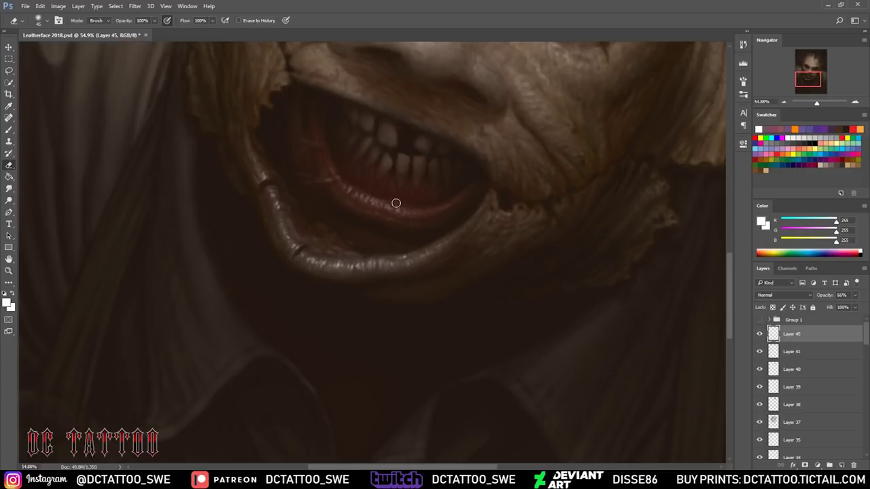
scroll(380, 309, up, 5)
key(b)
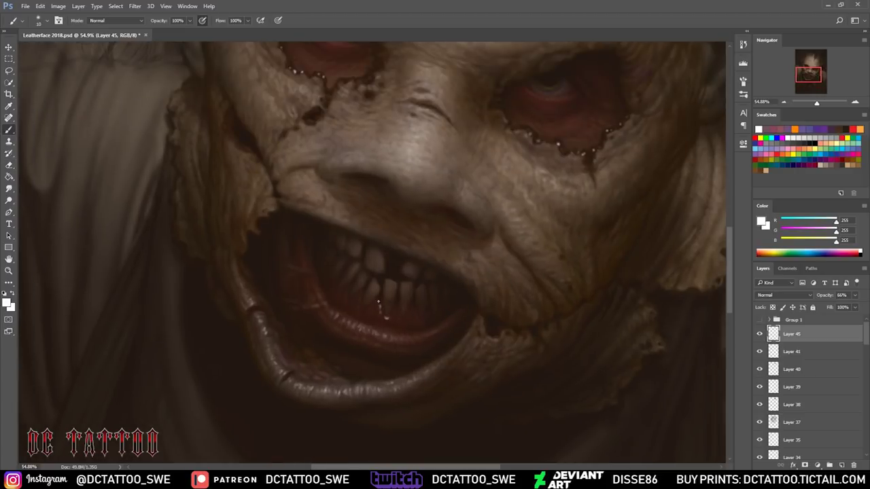
- Save the painting and flip the canvas horizontally to check it
key(bracketright)
key(bracketright)
key(bracketright)
key(e)
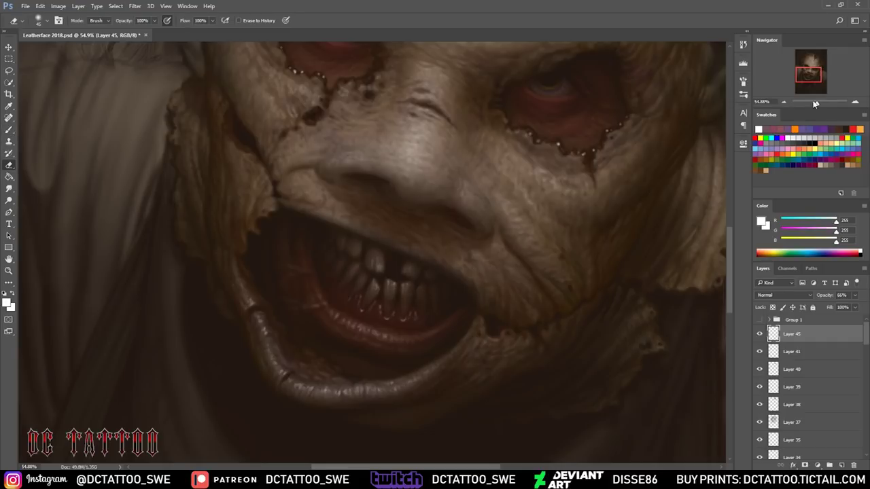
scroll(567, 155, down, 2)
scroll(623, 218, down, 4)
key(ctrl+s)
key(ctrl+shift+h)
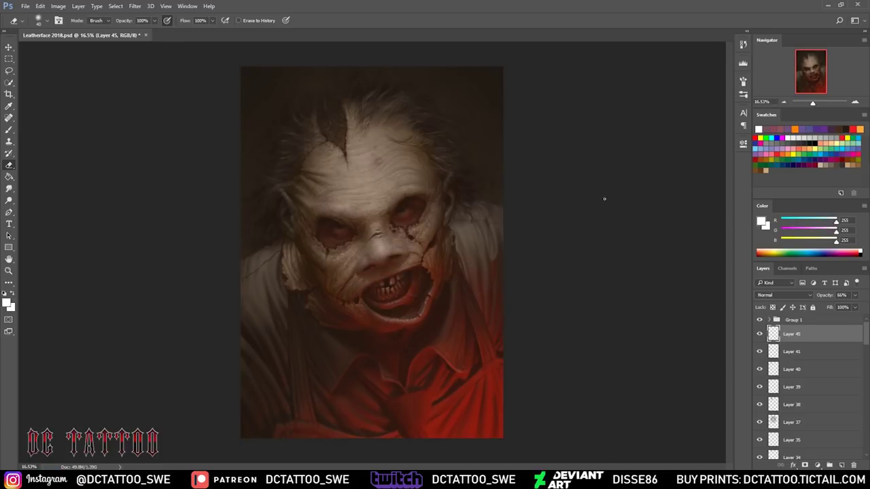
- Paint fine wrinkle highlights on the forehead, then start a new Layer 46
key(b)
scroll(334, 175, up, 4)
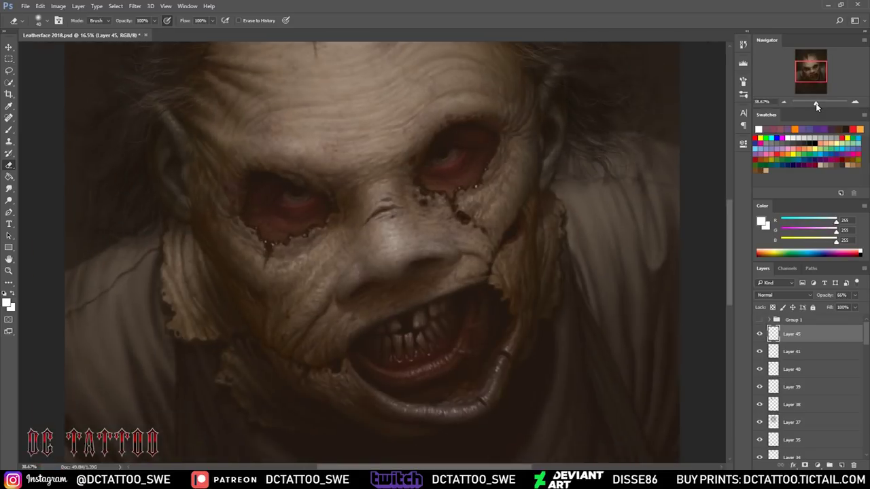
mouse_move(393, 121)
mouse_down()
mouse_move(380, 106)
mouse_move(387, 91)
mouse_up()
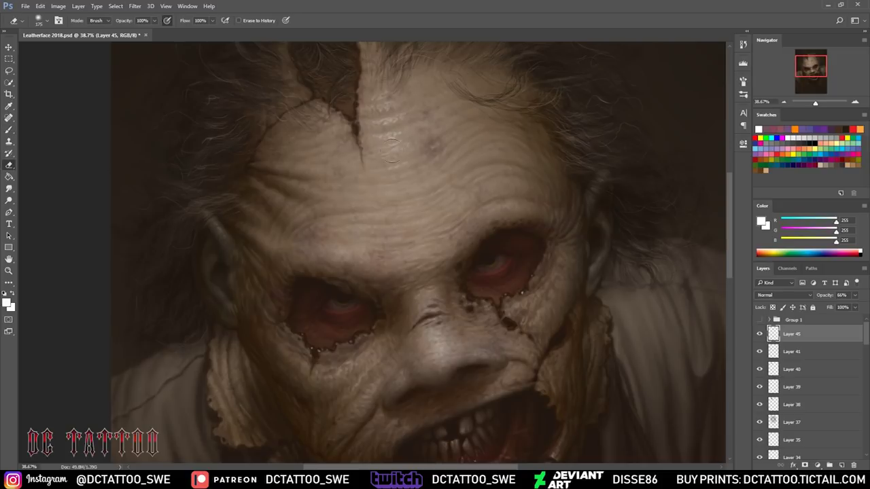
key(bracketleft)
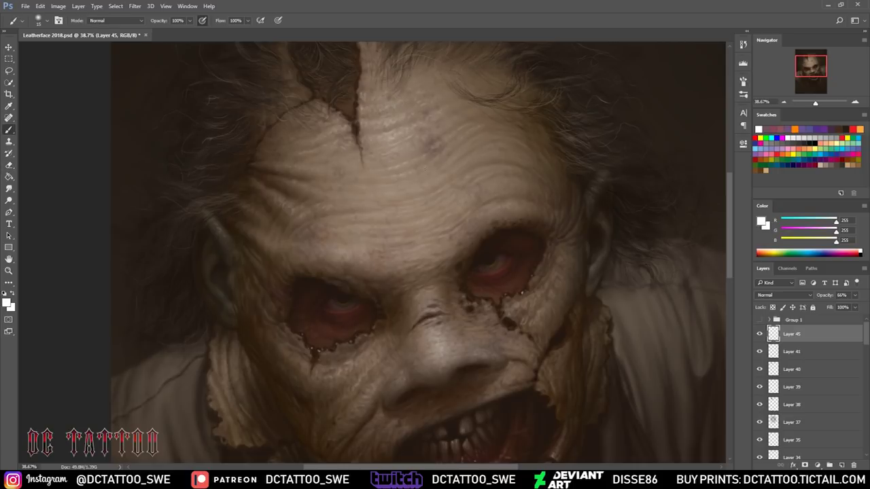
key(e)
key(alt+bracketleft)
key(ctrl+shift+n)
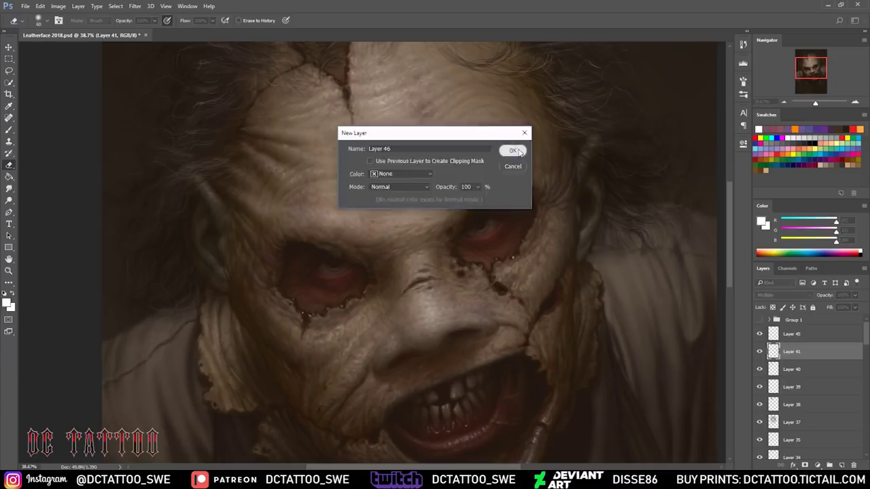
- Add Layer 46 lower in the stack and draw dark stitches on the forehead seam
click(514, 151)
drag(792, 333, 810, 367)
key(ctrl+minus)
key(ctrl+minus)
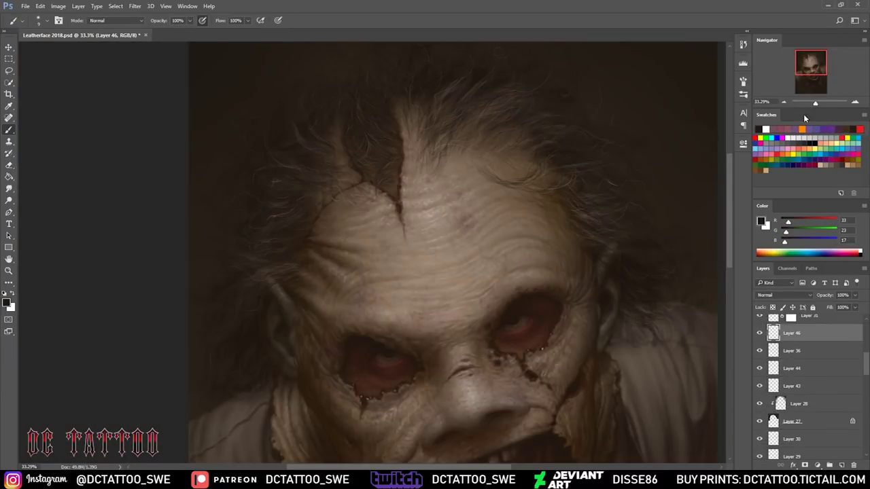
scroll(454, 99, up, 3)
drag(286, 239, 284, 226)
key(bracketright)
drag(257, 263, 256, 243)
key(bracketright)
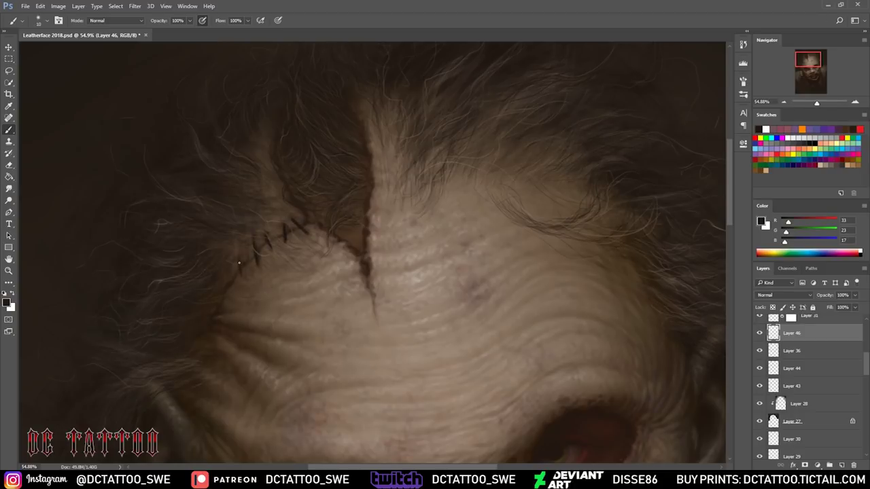
key(bracketright)
- Undo a stray stroke and darken the crease below the right eye and cheek
scroll(207, 313, down, 3)
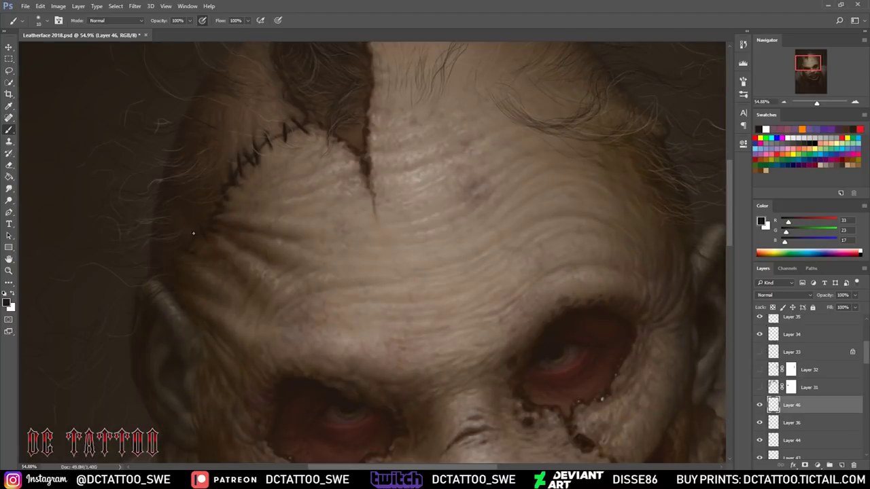
scroll(556, 284, down, 6)
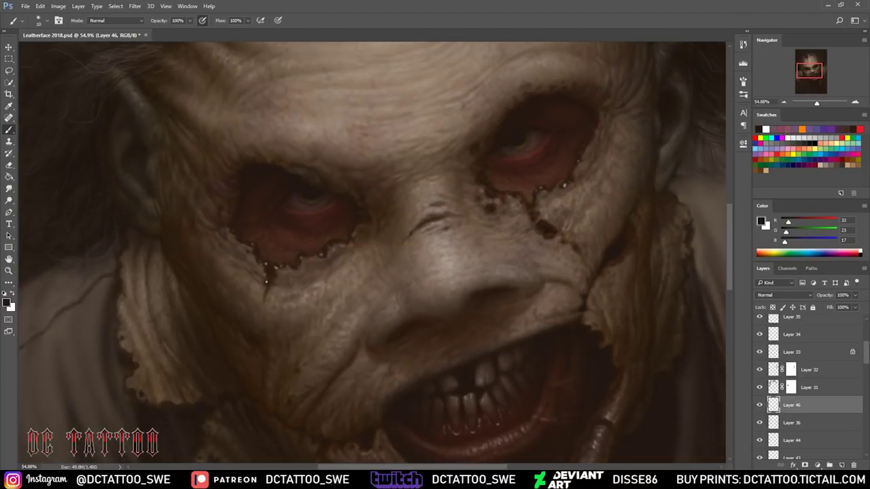
key(ctrl+z)
key(bracketright)
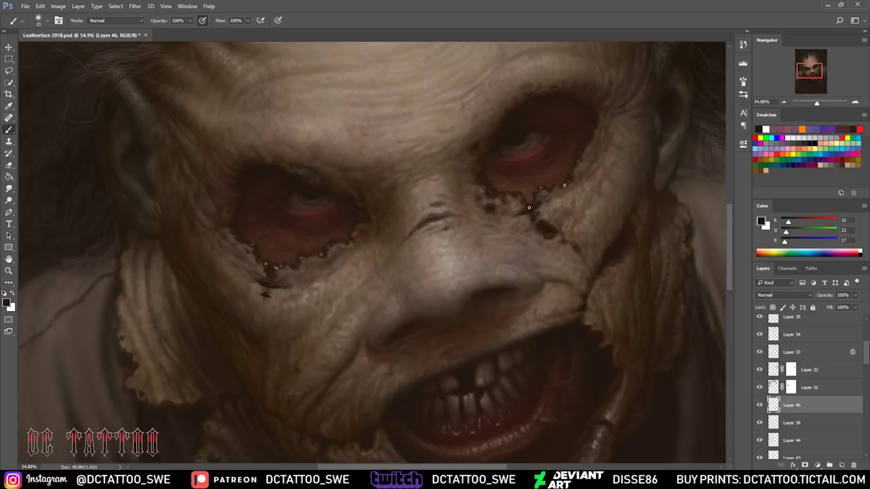
mouse_move(564, 223)
mouse_down()
mouse_move(539, 253)
mouse_move(559, 247)
mouse_up()
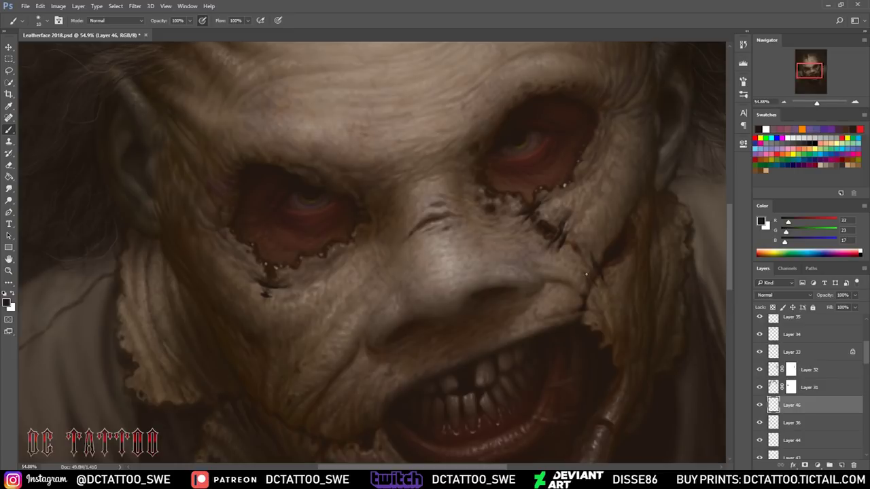
drag(592, 270, 586, 277)
key(bracketright)
mouse_move(590, 312)
mouse_down()
mouse_move(574, 312)
mouse_move(575, 286)
mouse_up()
drag(616, 276, 572, 243)
scroll(645, 160, down, 5)
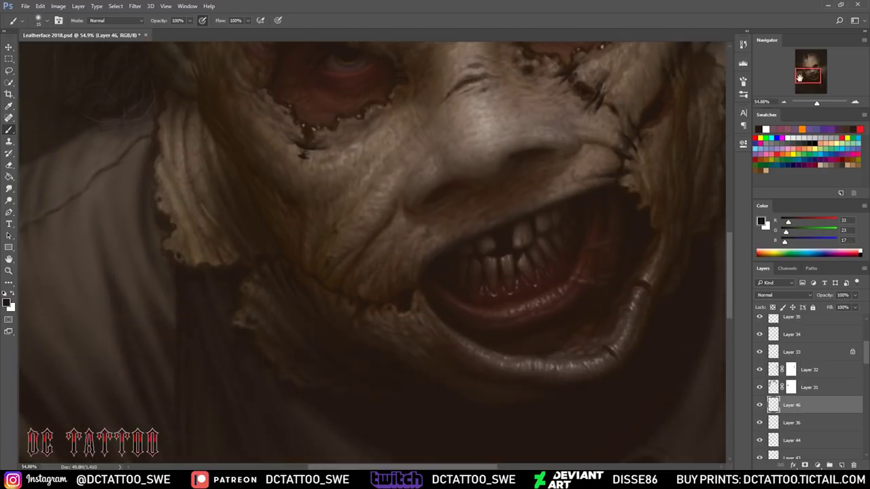
key(bracketright)
- Paint five dark stitches across the scalp seam
scroll(663, 283, up, 5)
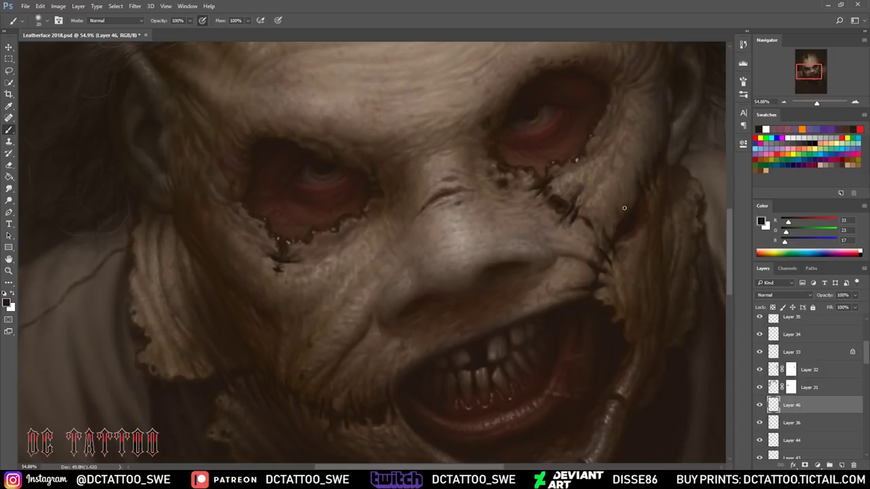
scroll(608, 210, down, 3)
scroll(367, 272, up, 4)
drag(349, 279, 374, 273)
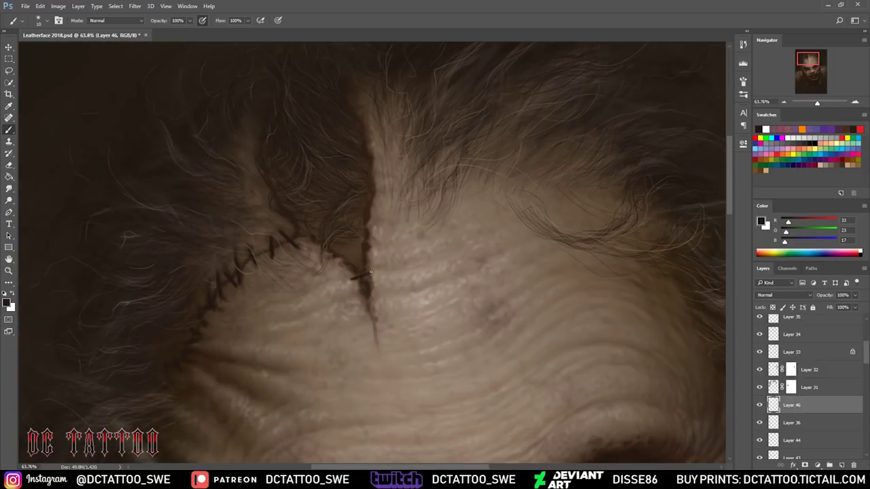
drag(348, 299, 388, 290)
drag(333, 265, 375, 243)
drag(332, 265, 387, 245)
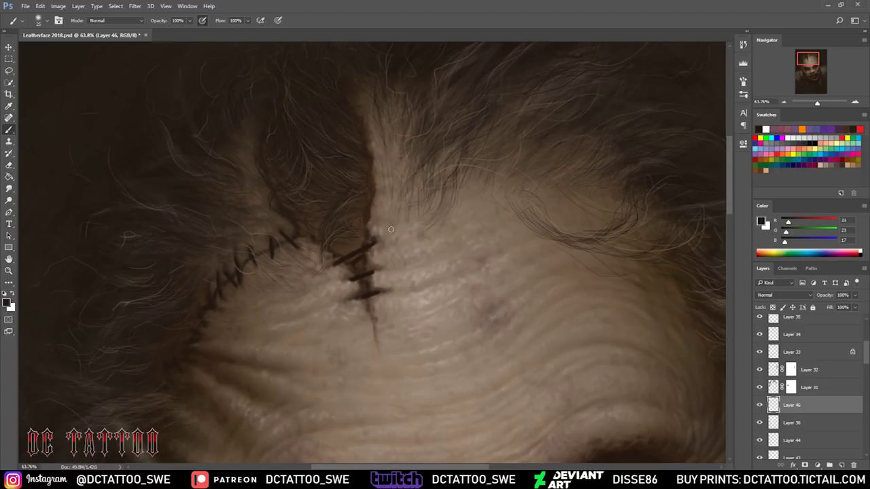
drag(363, 322, 380, 304)
scroll(371, 325, down, 5)
scroll(353, 224, up, 3)
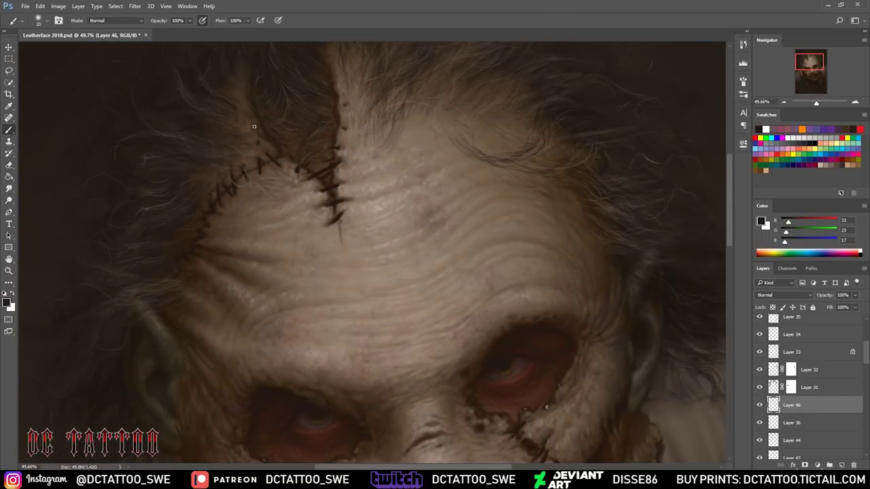
scroll(407, 145, down, 5)
scroll(564, 163, down, 2)
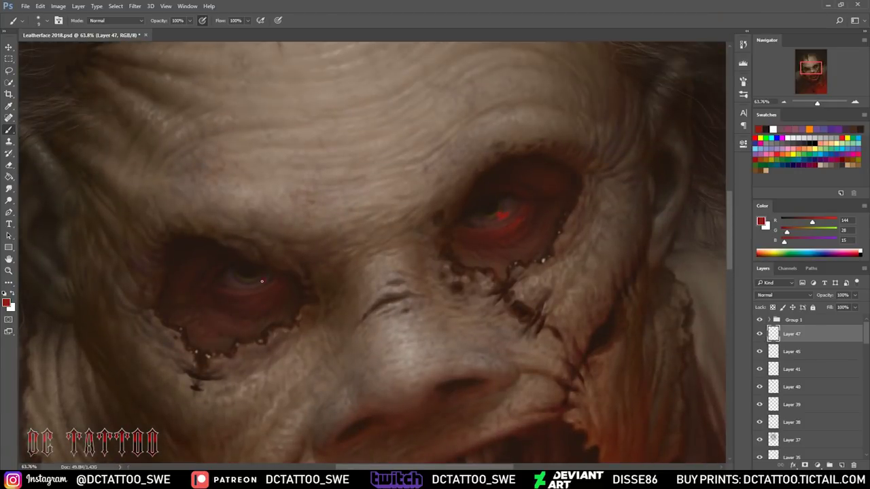
- Enlarge the brush and work across the mouth area, then fit the painting on screen
key(bracketright)
key(e)
key(b)
mouse_move(192, 283)
mouse_down()
mouse_move(275, 265)
mouse_move(325, 226)
mouse_up()
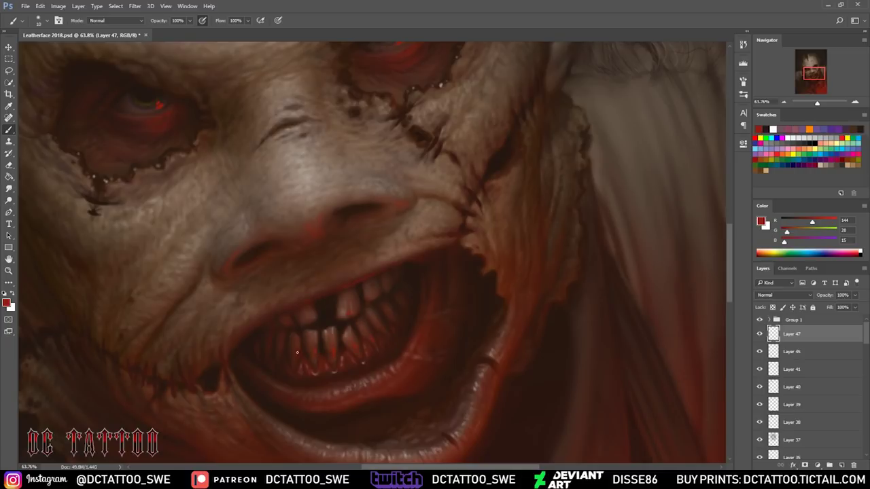
drag(403, 347, 637, 151)
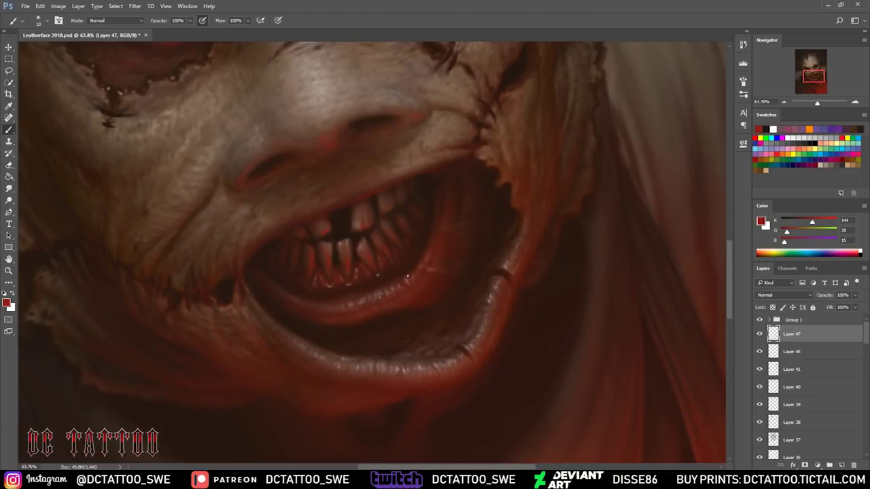
key(bracketright)
key(ctrl+0)
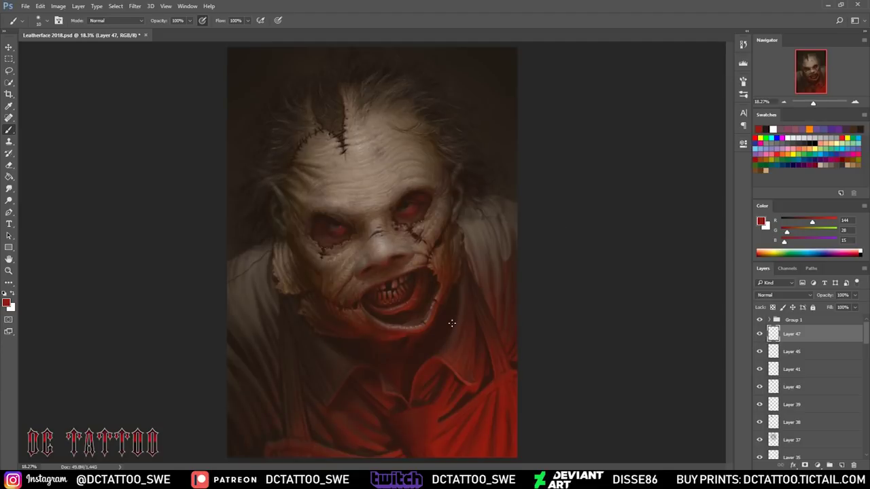
- Add Layer 48 with white as the paint colour, zoomed in on the eyes
key(ctrl+shift+alt+n)
click(773, 129)
drag(813, 102, 819, 104)
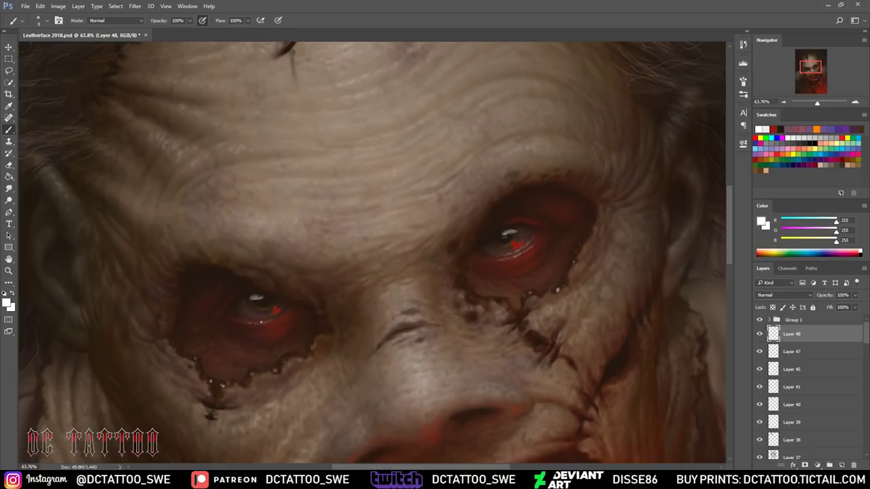
- Clean up the eye catchlights with a tiny eraser and reset the colour to black
key(e)
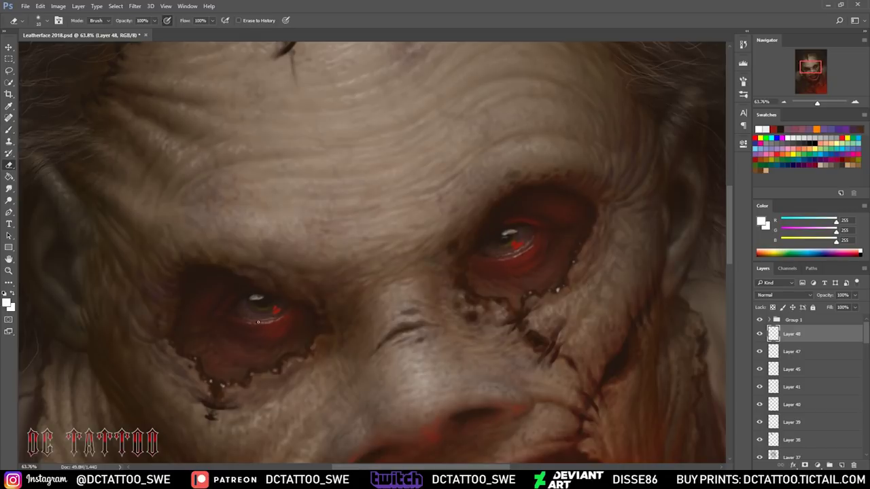
key(bracketleft)
key(bracketleft)
key(bracketleft)
key(b)
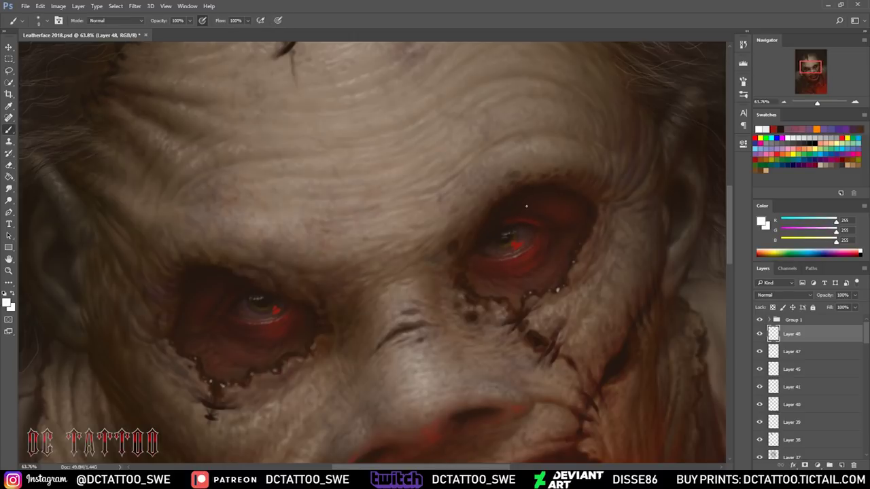
key(x)
- Create Layer 49 and sample the red-orange from the eye
key(ctrl+shift+n)
click(513, 151)
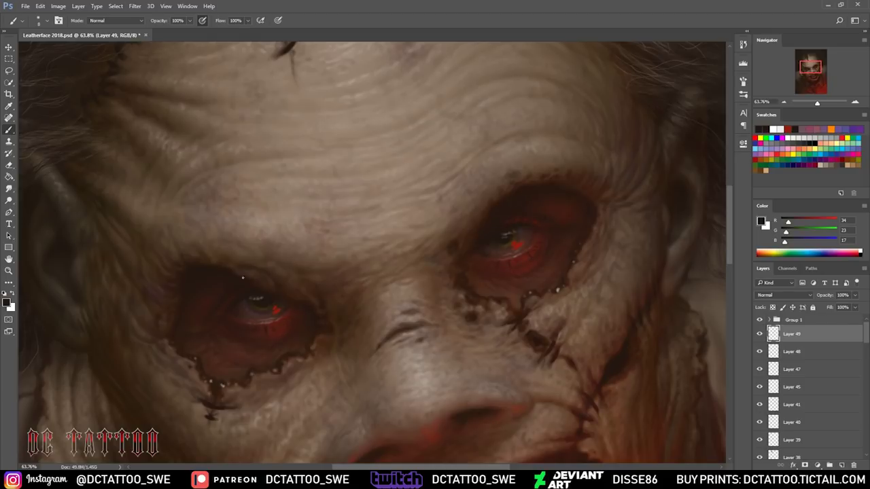
alt+click(514, 244)
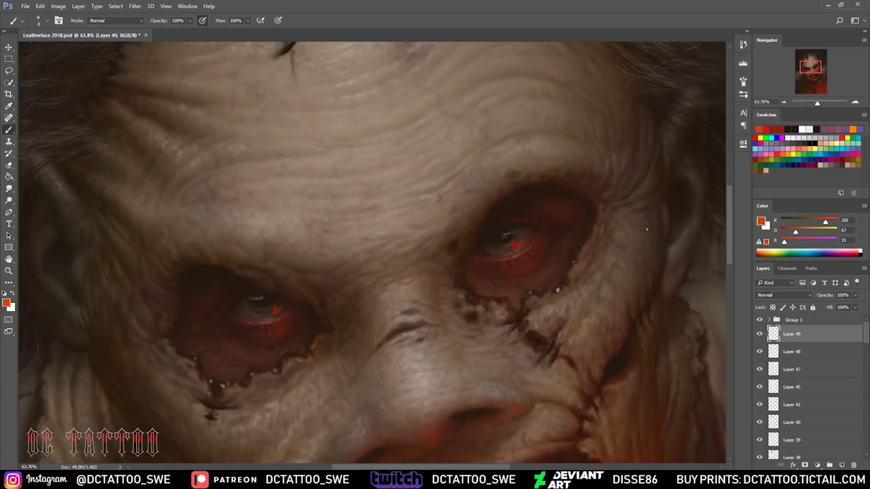
key(ctrl+0)
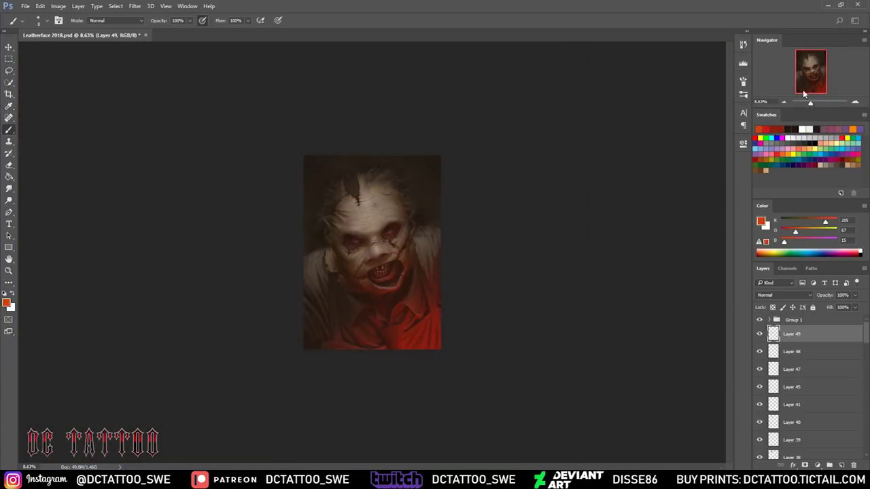
scroll(701, 95, up, 3)
- Select Layer 47, add Layer 50, and hide the red glow layers and Group 1
key(e)
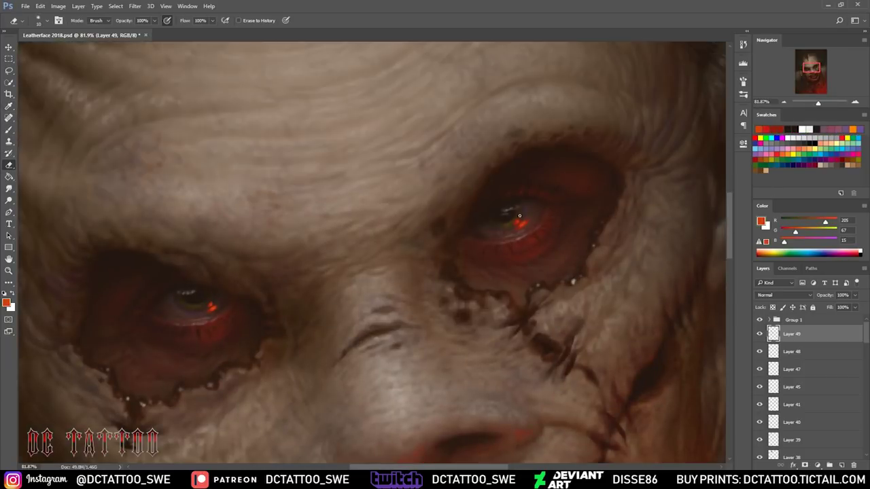
key(alt+bracketleft)
key(alt+bracketleft)
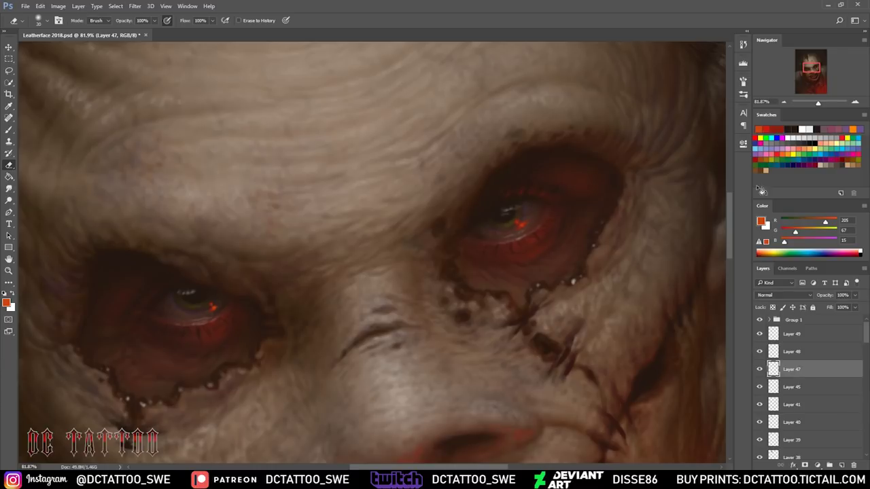
key(ctrl+0)
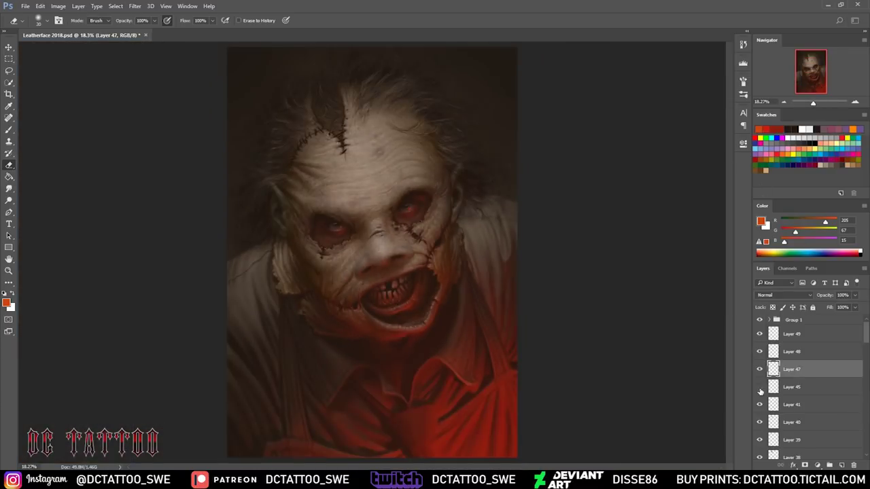
key(ctrl+shift+alt+n)
key(b)
drag(759, 387, 759, 319)
- Set Layer 50 to Multiply with a tan colour and a large textured brush
click(798, 151)
click(784, 295)
click(774, 316)
key(bracketright)
key(bracketright)
key(bracketright)
right_click(501, 244)
double_click(706, 210)
scroll(515, 136, up, 3)
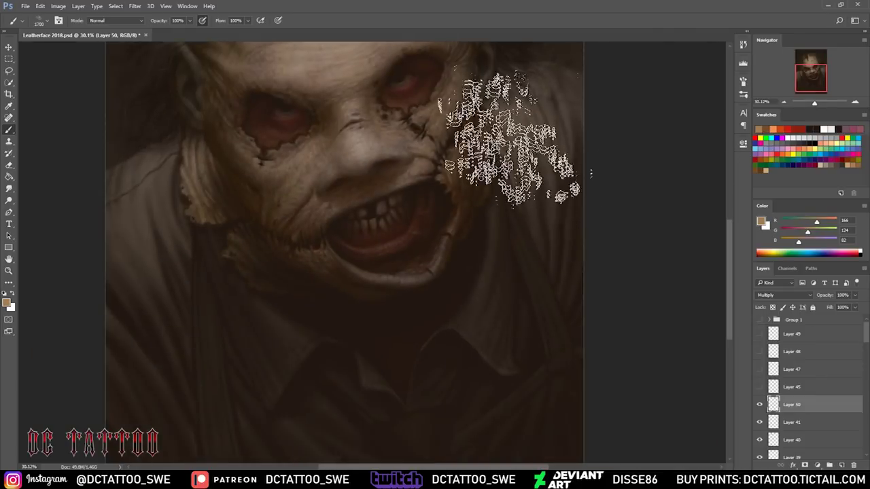
scroll(598, 238, down, 5)
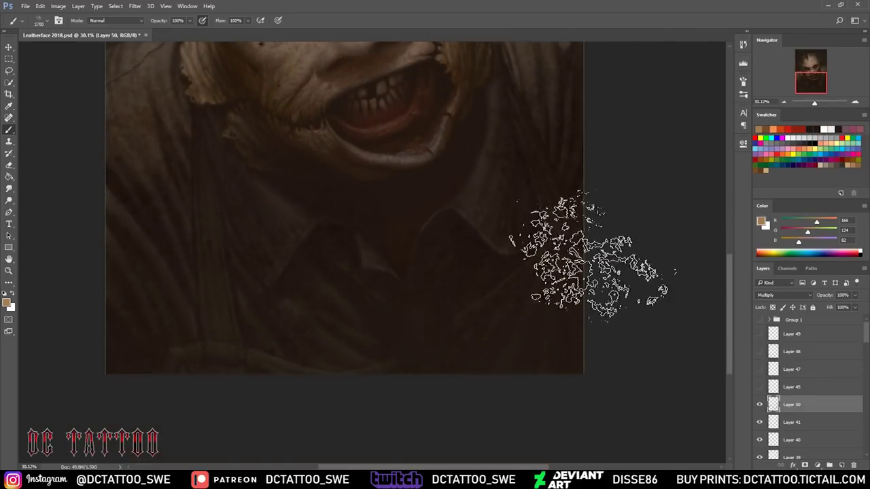
- Resize the eraser to 150 and lower Layer 50 to 67% opacity
key(e)
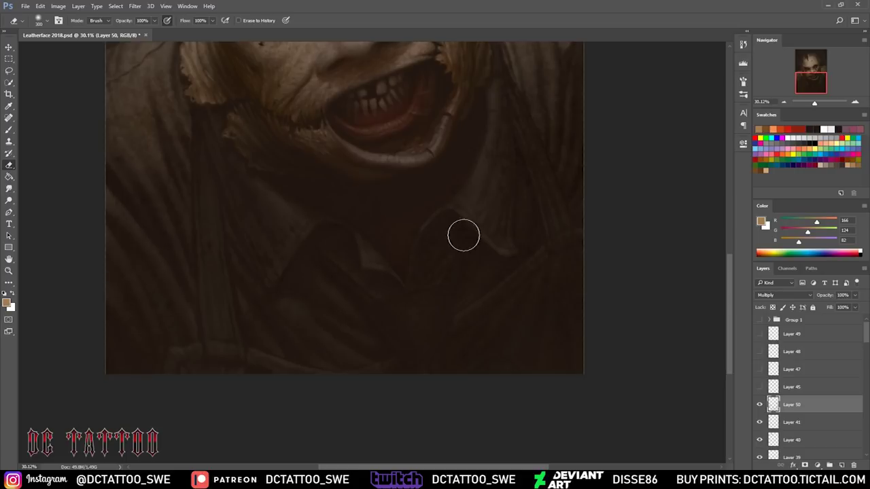
scroll(594, 270, up, 5)
key(bracketright)
key(bracketright)
key(bracketright)
key(bracketleft)
key(bracketleft)
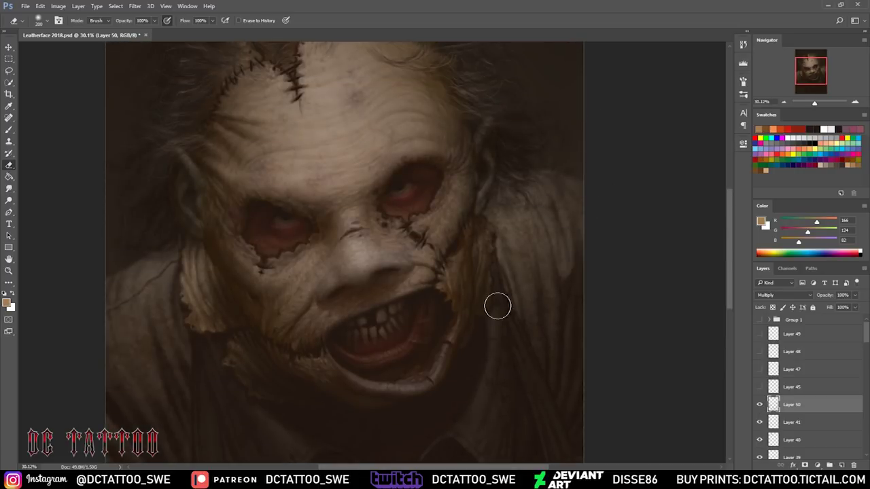
scroll(497, 353, down, 3)
key(bracketleft)
key(bracketleft)
key(bracketleft)
drag(825, 295, 811, 296)
- Add Layer 51 in Multiply mode at 53% opacity with a dark red colour
key(ctrl+shift+n)
key(Return)
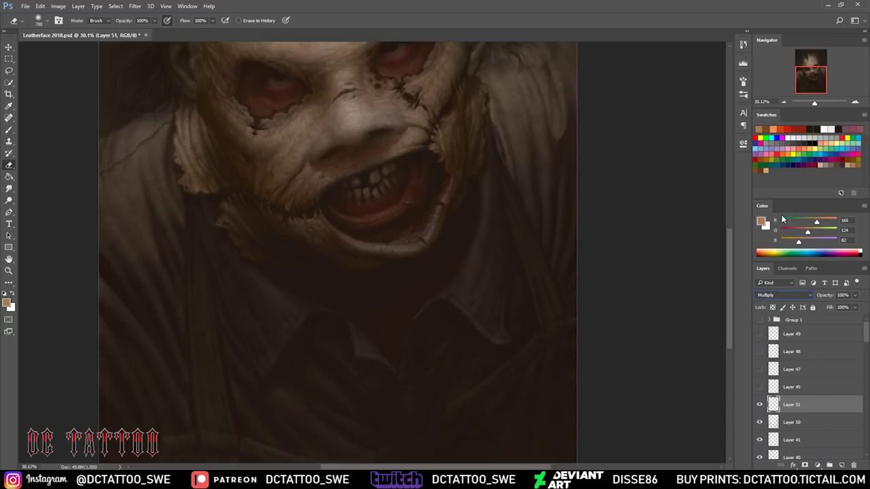
click(790, 131)
key(b)
scroll(357, 272, down, 2)
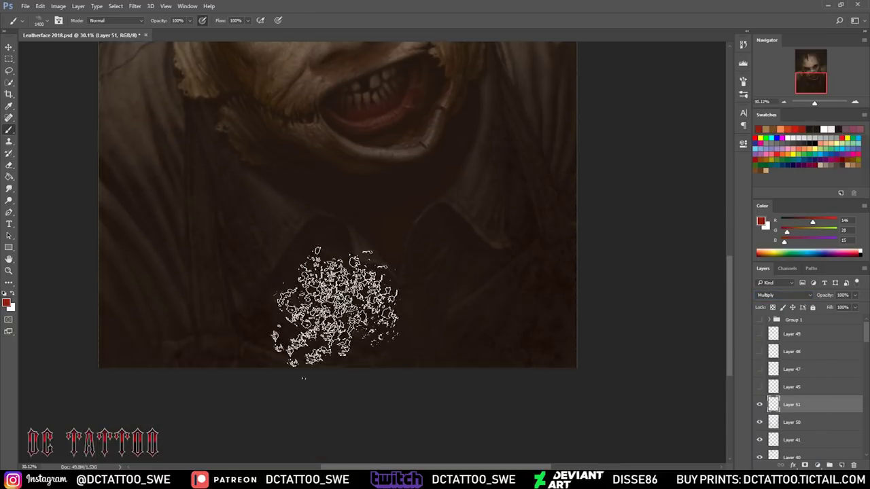
click(808, 128)
click(782, 295)
key(Down)
key(Down)
key(Down)
key(Down)
key(Down)
key(Down)
key(Up)
key(Up)
key(Up)
key(Up)
key(Up)
key(Up)
key(Tab)
text(53e)
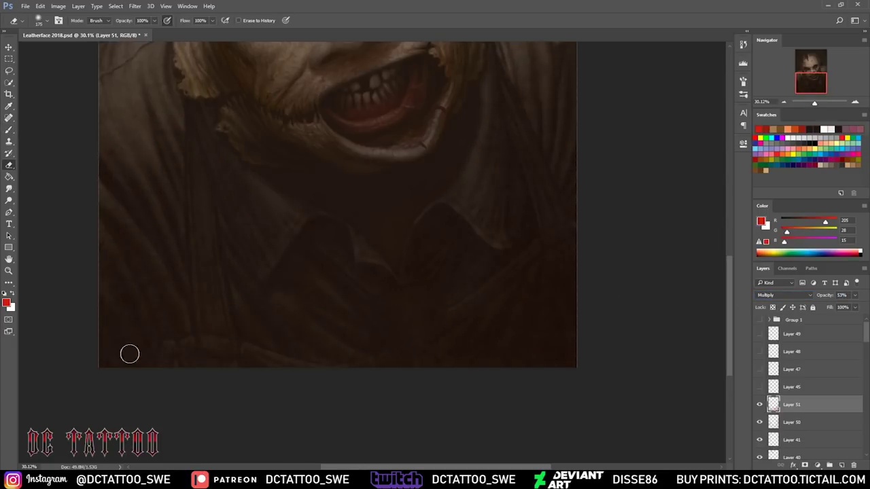
text(b)
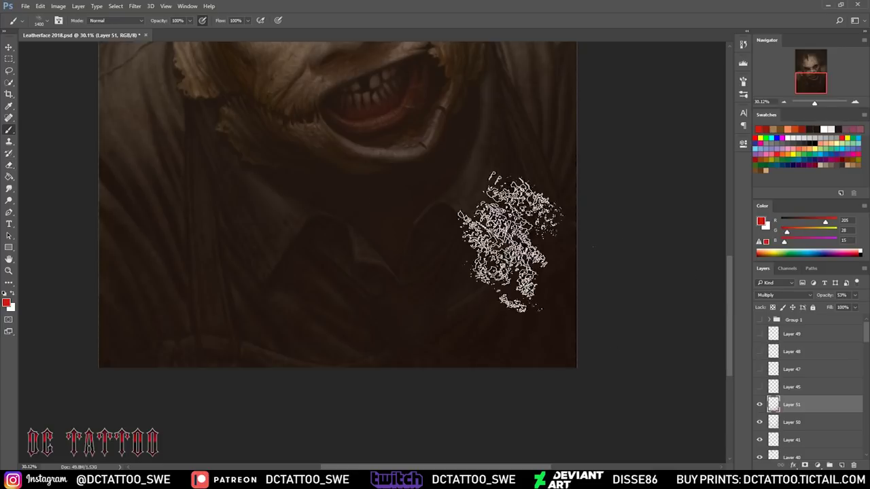
- Fleck the face with a darker red splatter brush at size 700
right_click(641, 292)
click(718, 215)
drag(472, 198, 485, 326)
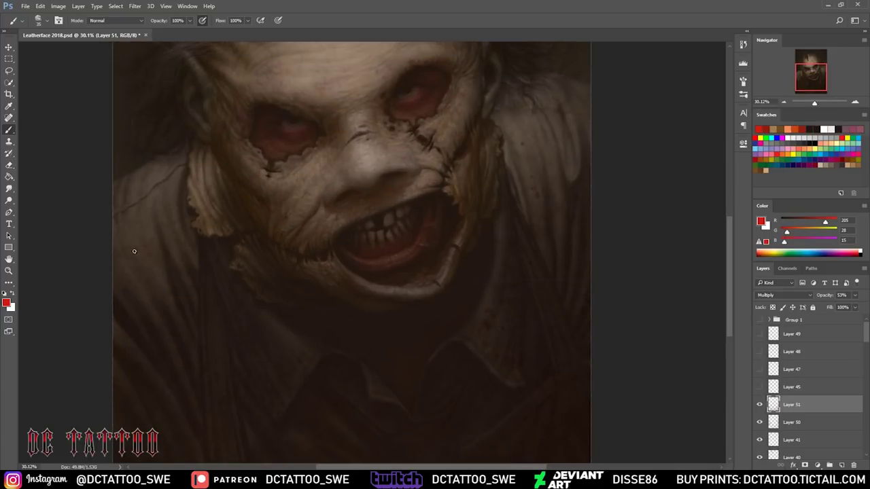
click(765, 130)
right_click(244, 151)
click(537, 279)
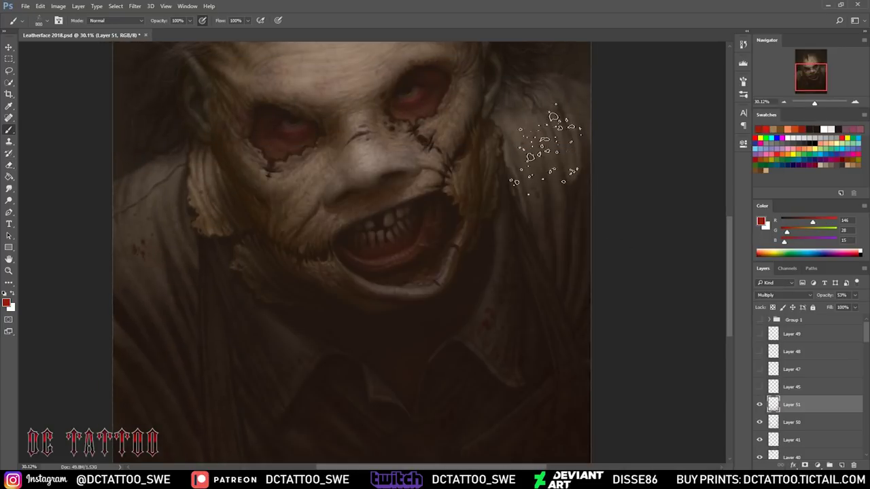
click(746, 87)
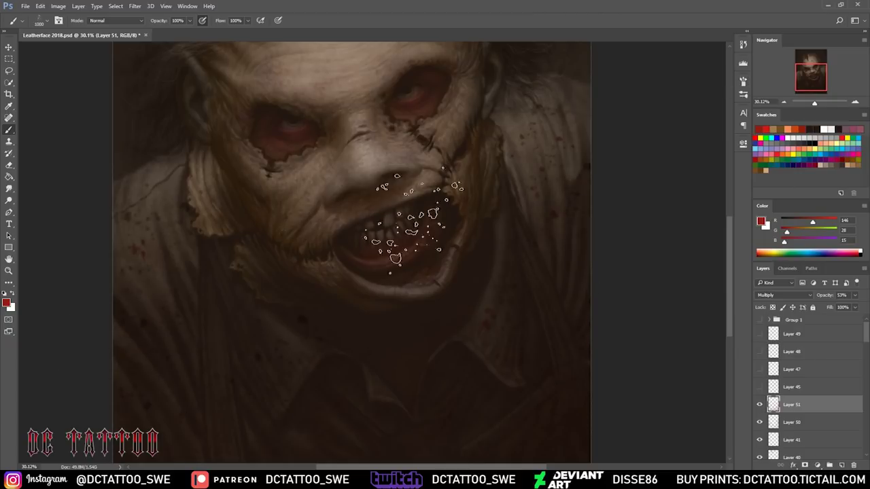
scroll(581, 258, up, 5)
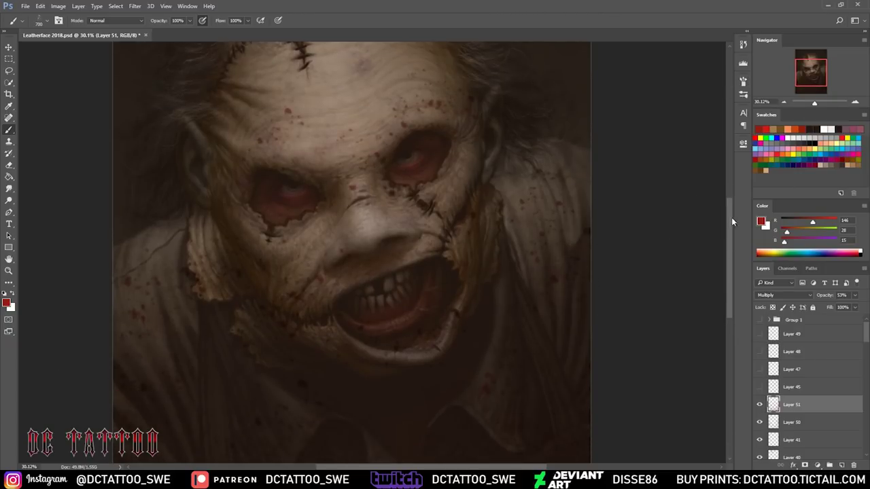
- Tidy the spatter with a smaller eraser and hide shirt-glow Layers 49, 48 and 47
key(e)
key(bracketleft)
key(bracketleft)
key(bracketleft)
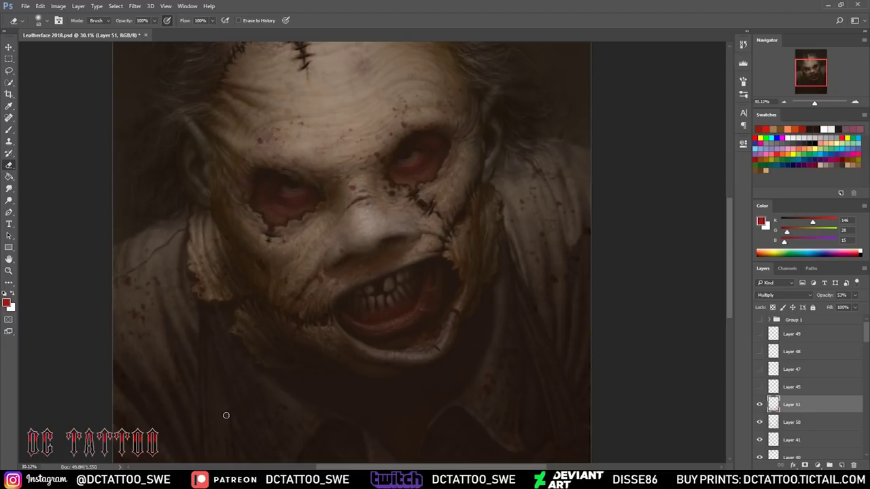
scroll(225, 413, down, 5)
scroll(367, 244, down, 2)
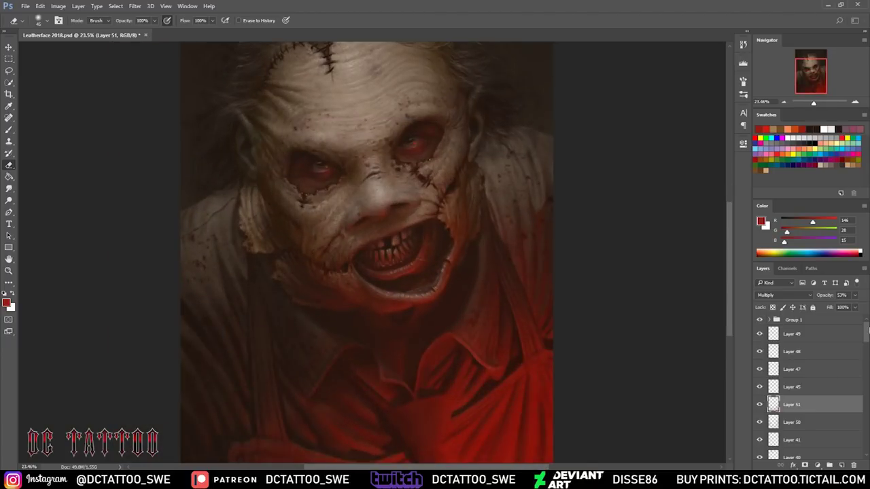
drag(760, 334, 760, 370)
key(ctrl+shift+alt+n)
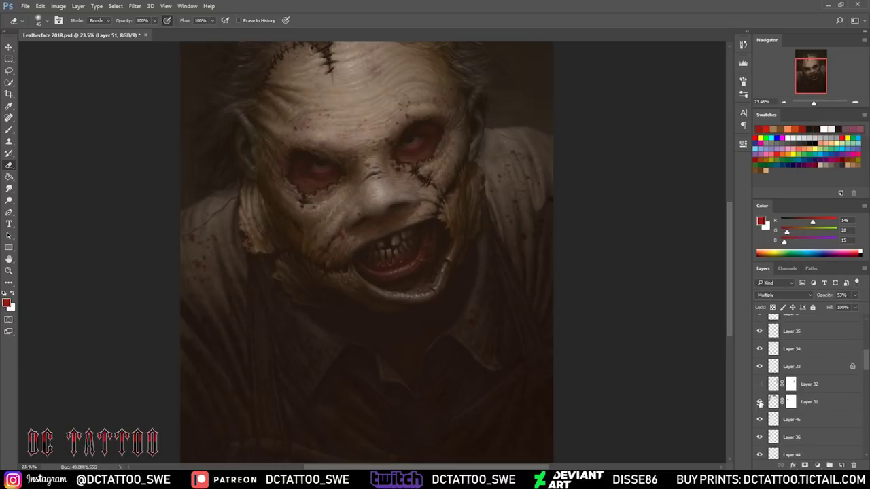
- Paint skin-tone speckles on the new layer and blur them with Gaussian Blur 3.5
key(b)
right_click(658, 260)
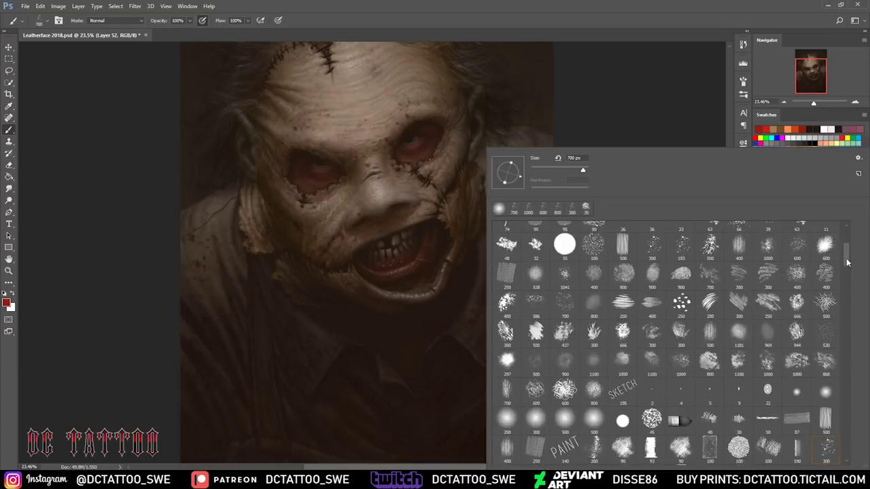
scroll(658, 260, up, 1)
key(Escape)
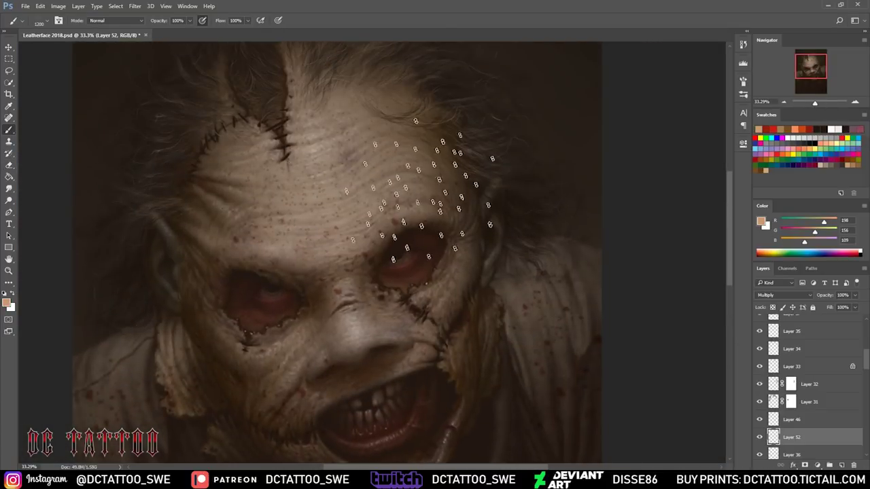
scroll(499, 197, up, 3)
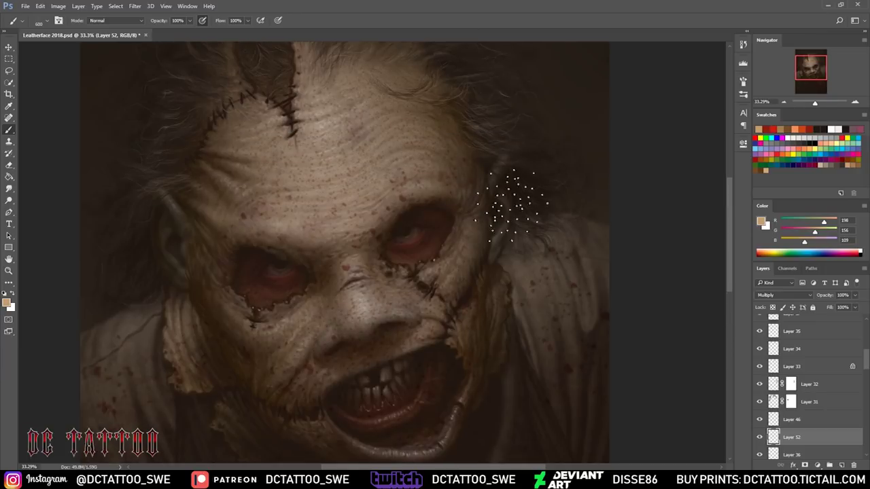
key(e)
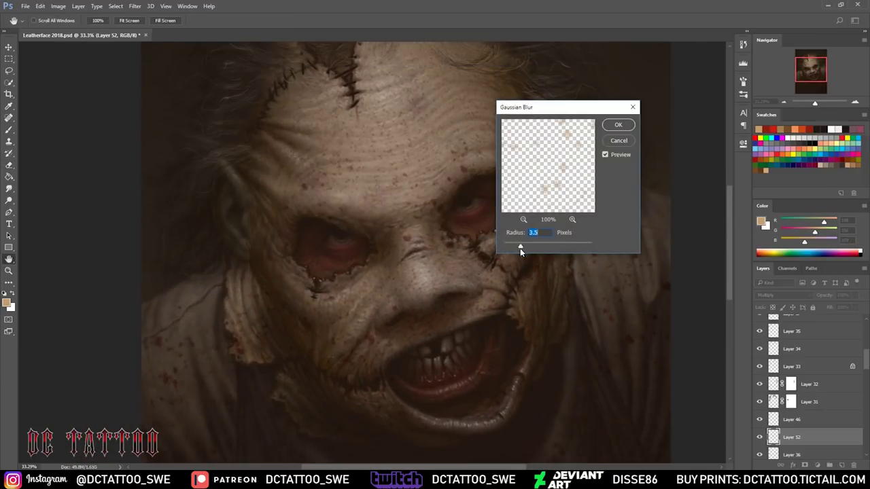
key(Return)
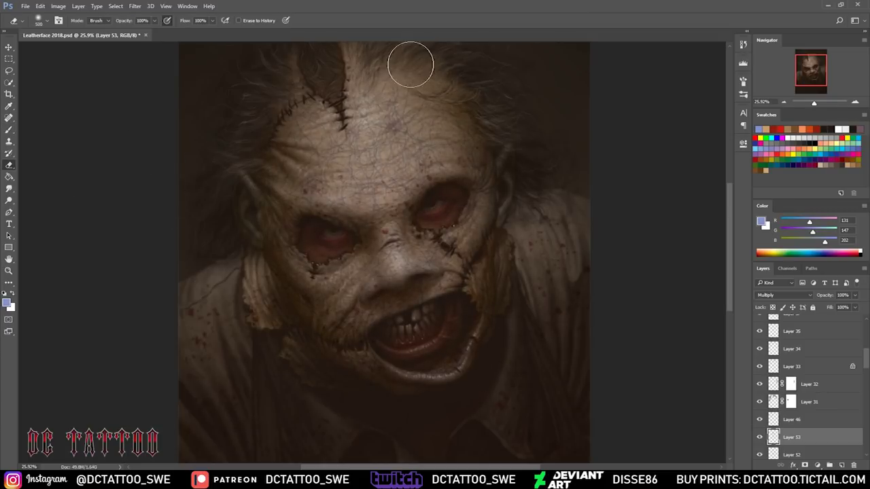
- Soften the bluish texture with an 8.4-pixel Gaussian Blur and zoom out
click(135, 6)
click(156, 19)
drag(531, 243, 535, 249)
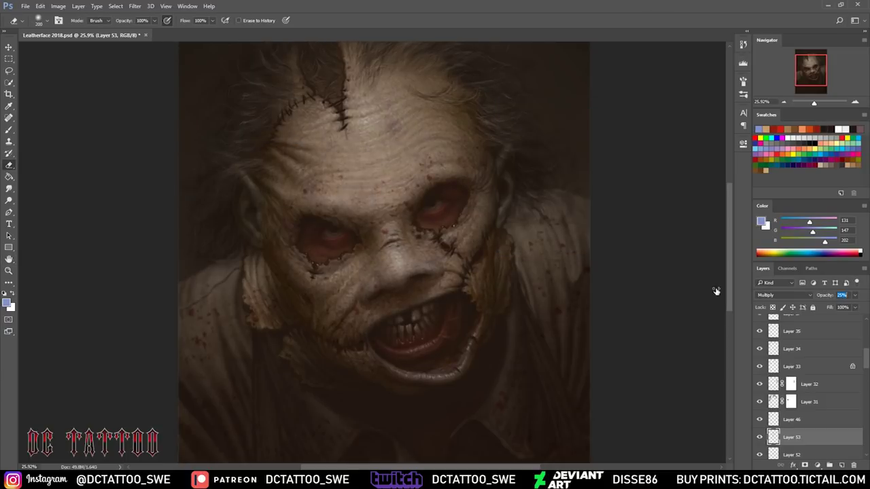
drag(815, 103, 813, 104)
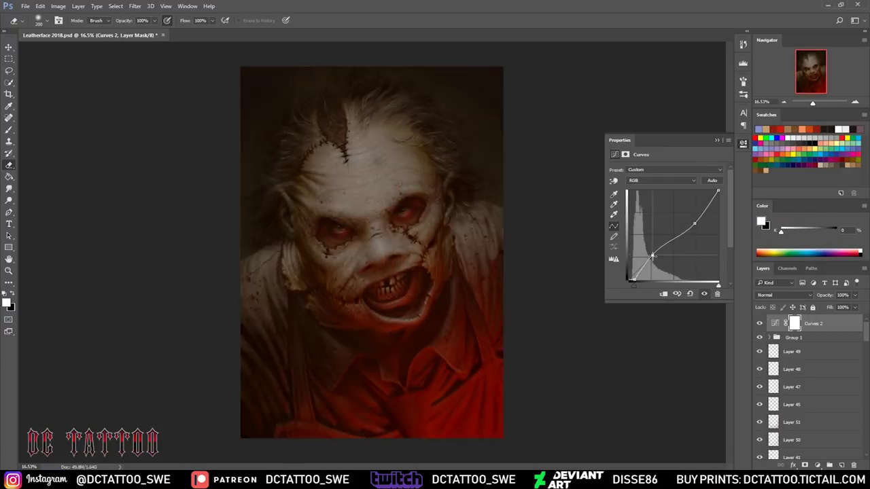
- Add a darkening Curves adjustment and reduce it to 37% opacity
drag(660, 247, 657, 257)
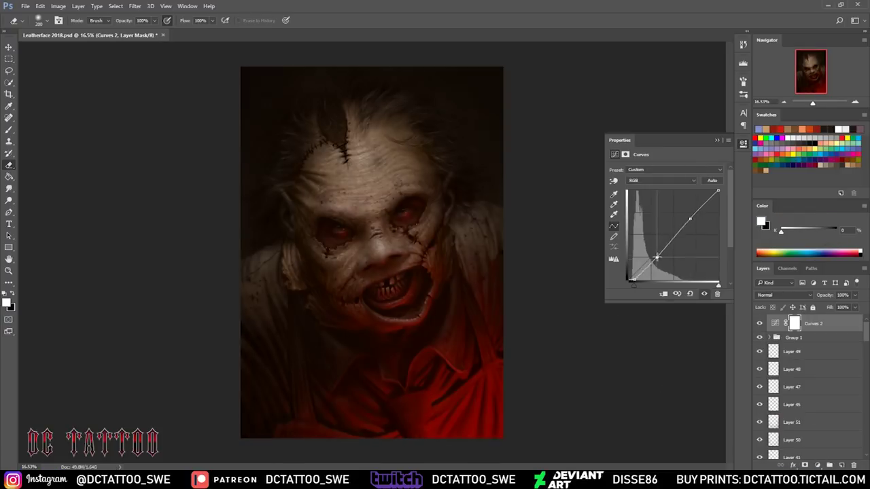
mouse_move(690, 219)
mouse_down()
mouse_move(688, 196)
mouse_move(700, 217)
mouse_up()
click(760, 324)
click(760, 324)
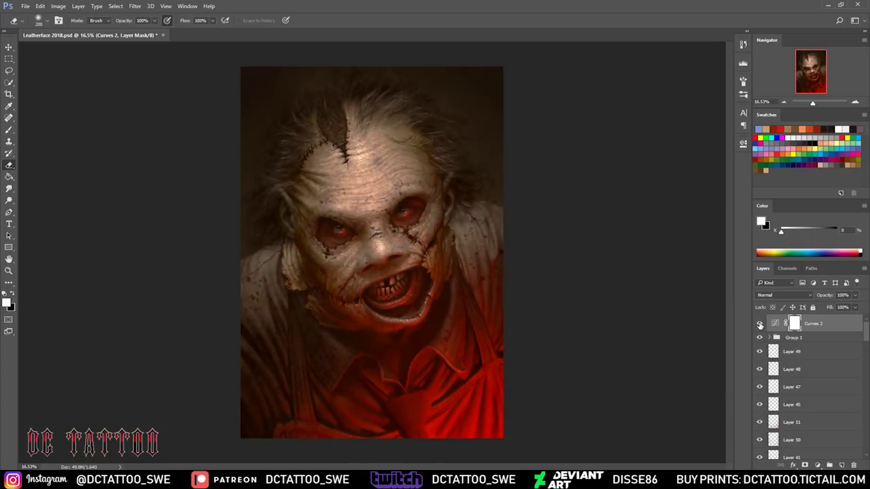
click(760, 324)
drag(824, 295, 797, 295)
- Add a Color Lookup adjustment in Lighten mode at 40% opacity
click(830, 467)
click(798, 410)
key(Down)
key(Down)
key(Down)
key(Down)
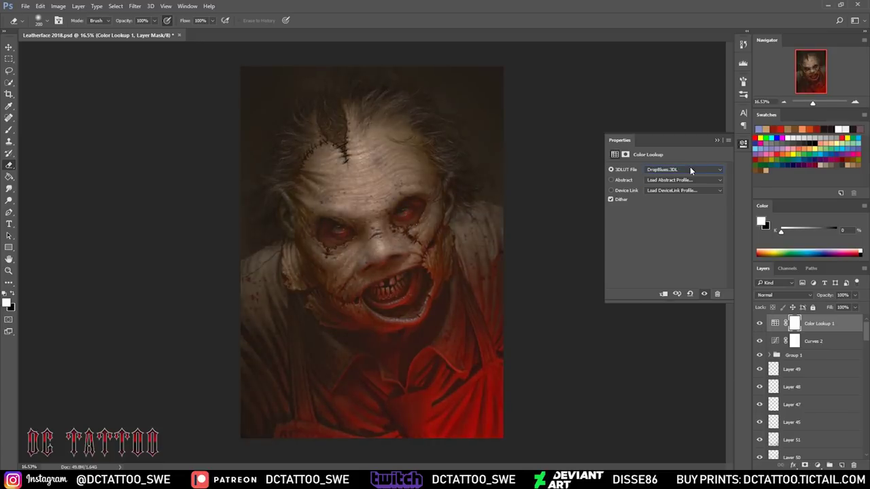
key(Down)
key(Down)
key(Down)
key(Down)
key(Down)
key(Down)
key(Down)
key(Down)
key(Down)
key(Down)
key(Down)
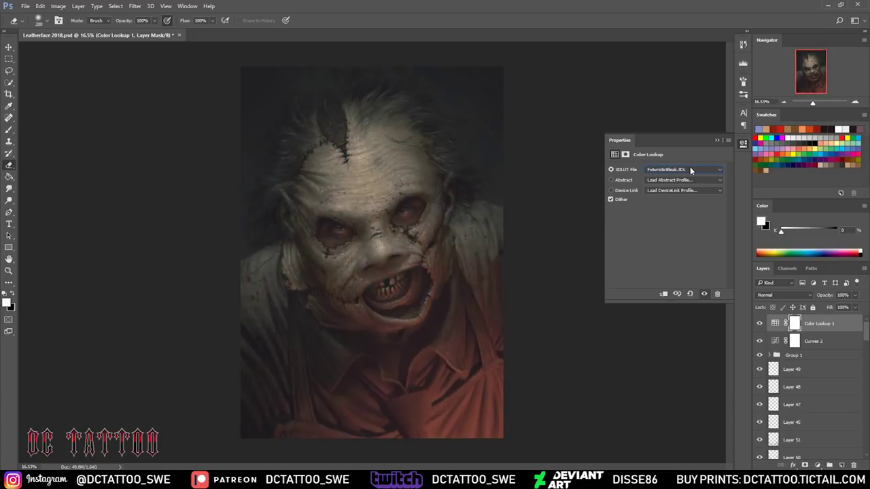
key(Down)
key(Down)
click(743, 144)
scroll(784, 295, down, 2)
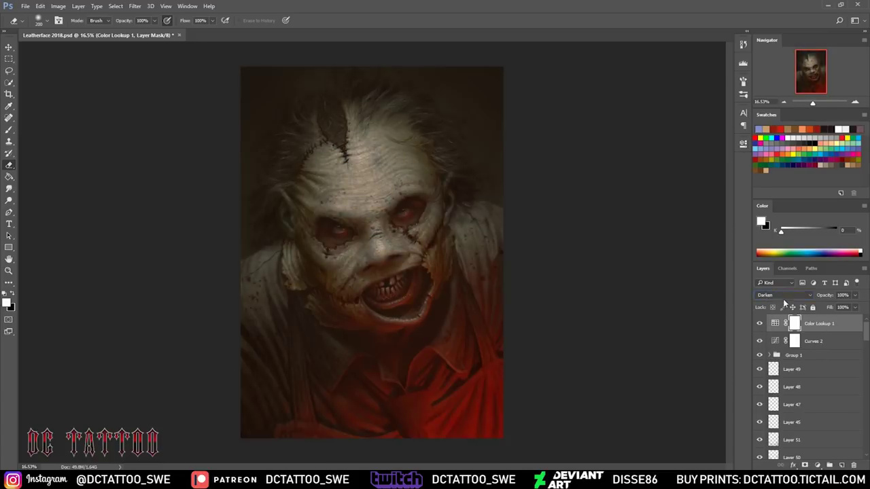
scroll(785, 295, down, 3)
scroll(785, 294, down, 2)
key(4)
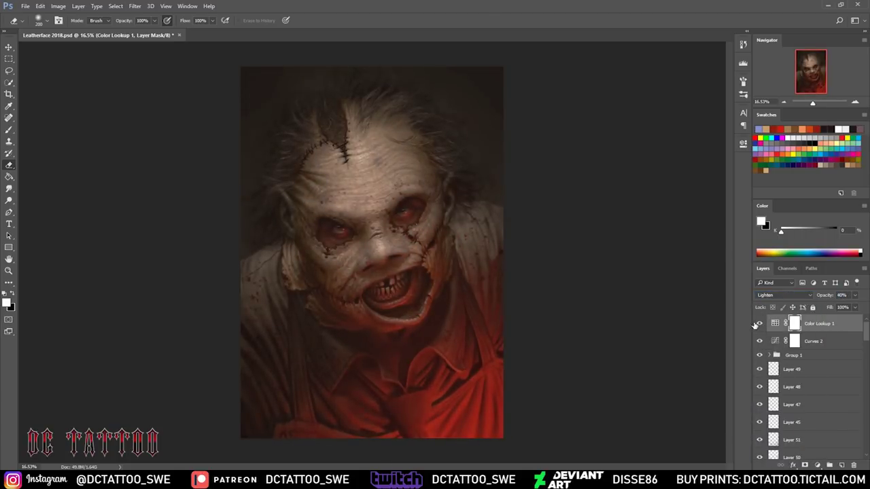
- Add Levels at 9 / 0.96 / 255 and compare the grade before and after
mouse_move(719, 234)
mouse_down()
mouse_move(693, 234)
mouse_move(721, 234)
mouse_up()
drag(633, 233, 674, 234)
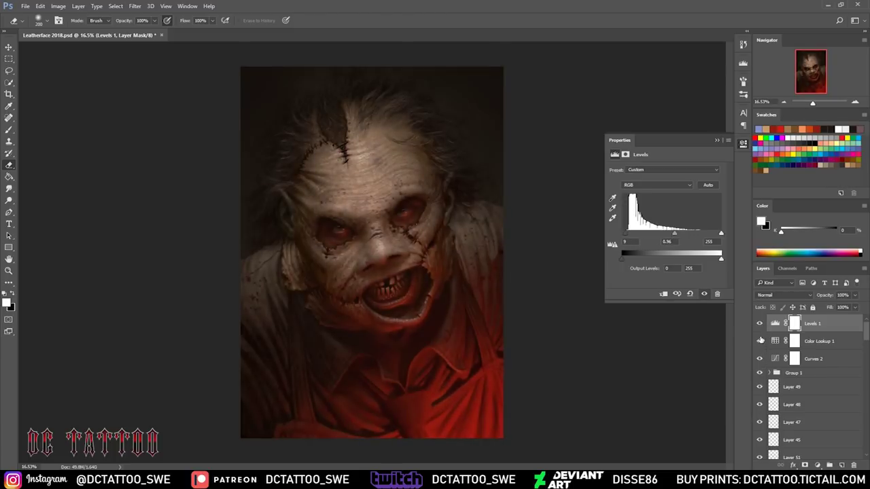
click(760, 342)
click(768, 314)
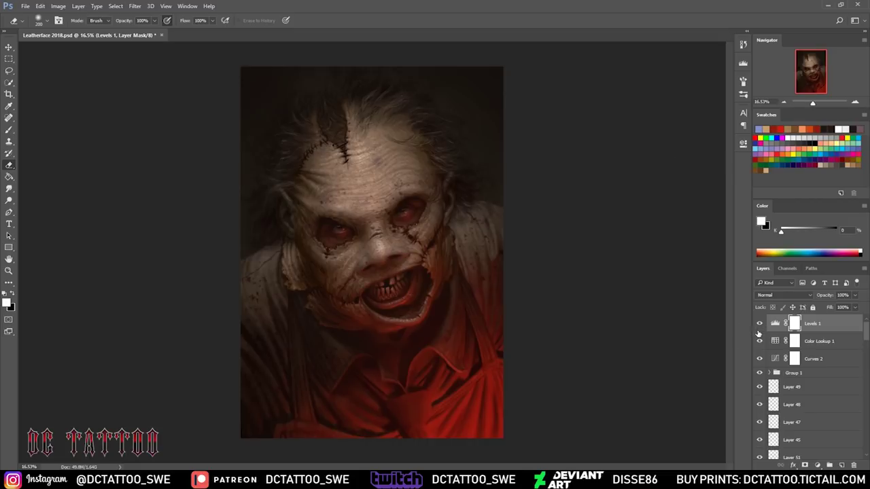
click(760, 341)
click(760, 341)
- Paint bright red scatter-brush splatter and apply a Field Blur to it
key(b)
right_click(441, 149)
click(563, 102)
click(783, 128)
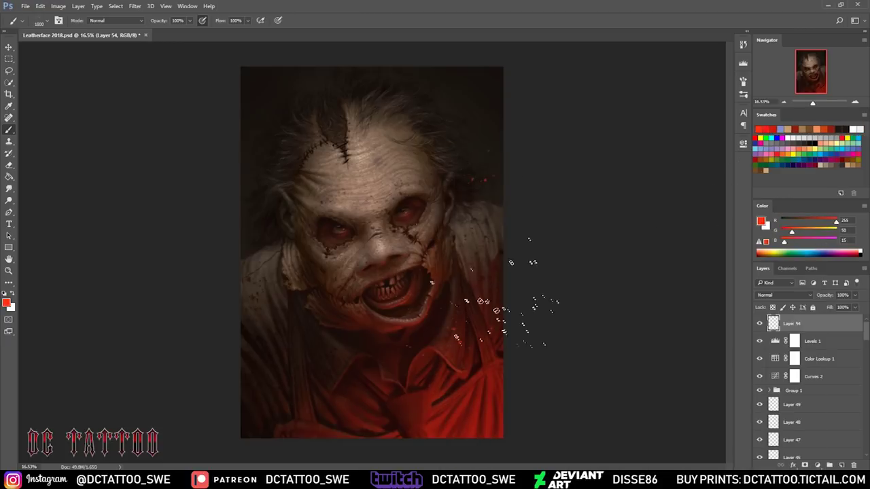
click(134, 6)
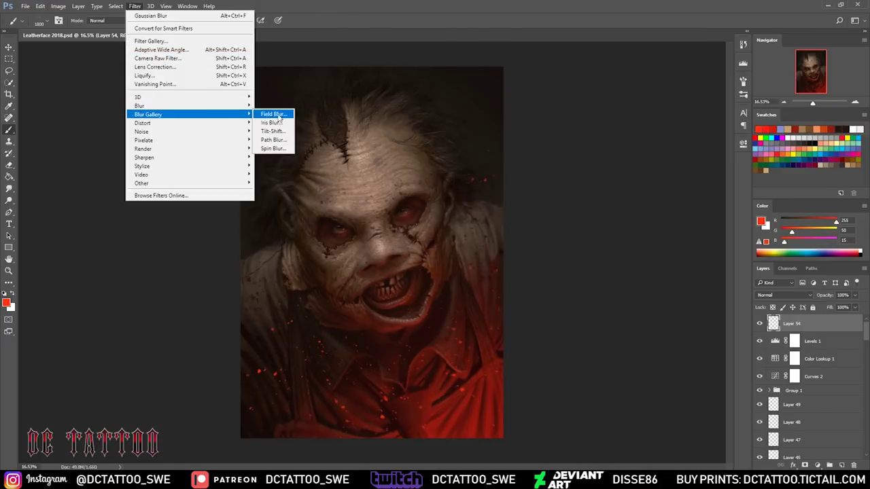
click(275, 114)
key(Return)
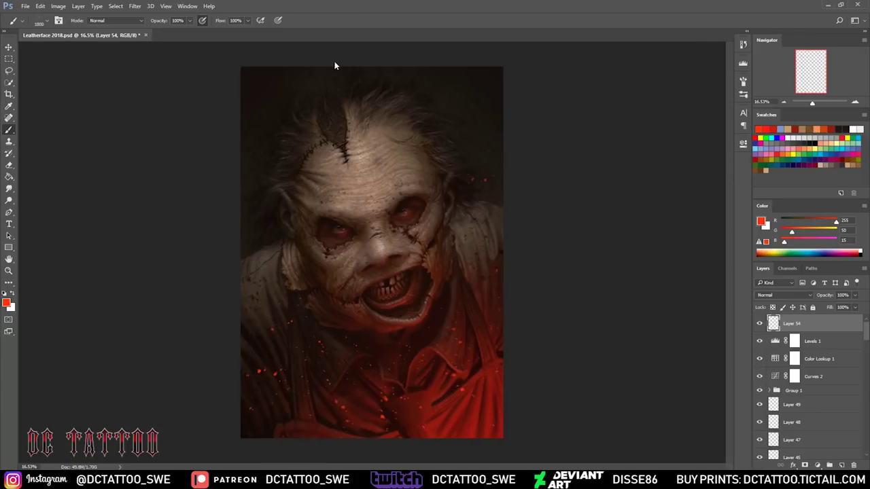
- Duplicate the blurred splatter, try a blend mode, then delete the copies
key(ctrl+j)
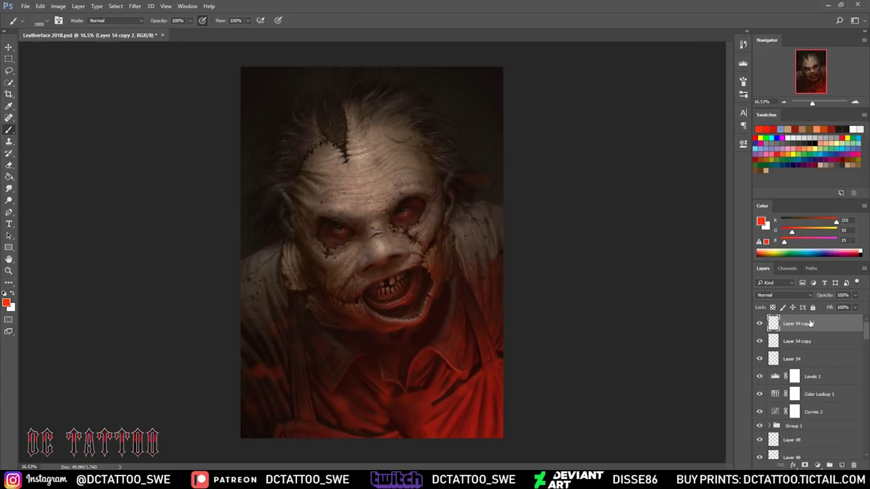
right_click(421, 150)
key(Return)
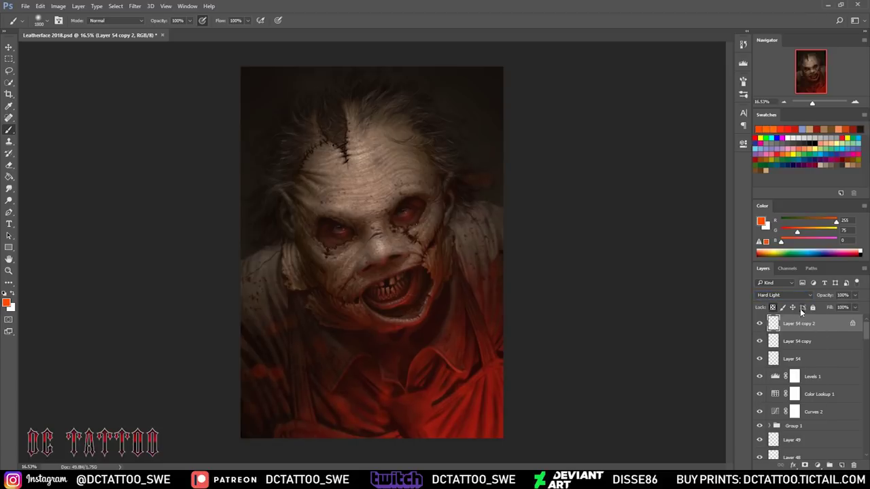
key(Delete)
key(Delete)
- Repaint smaller splatter, Field Blur a glow copy and set it to Hard Light
right_click(520, 165)
double_click(499, 369)
right_click(462, 306)
double_click(421, 208)
click(135, 6)
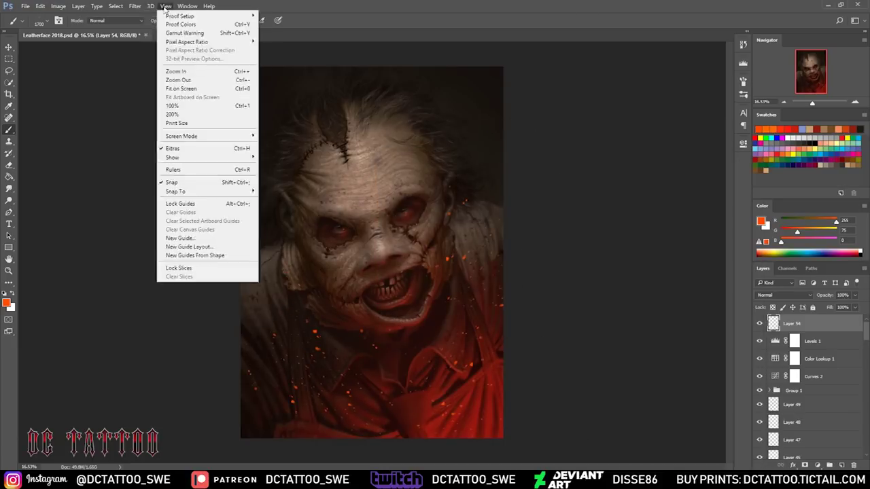
click(272, 136)
click(301, 19)
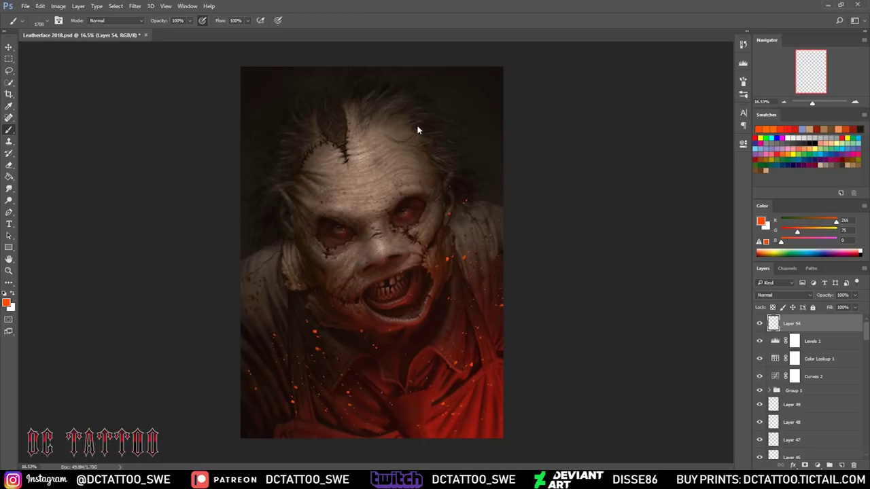
click(783, 295)
click(778, 392)
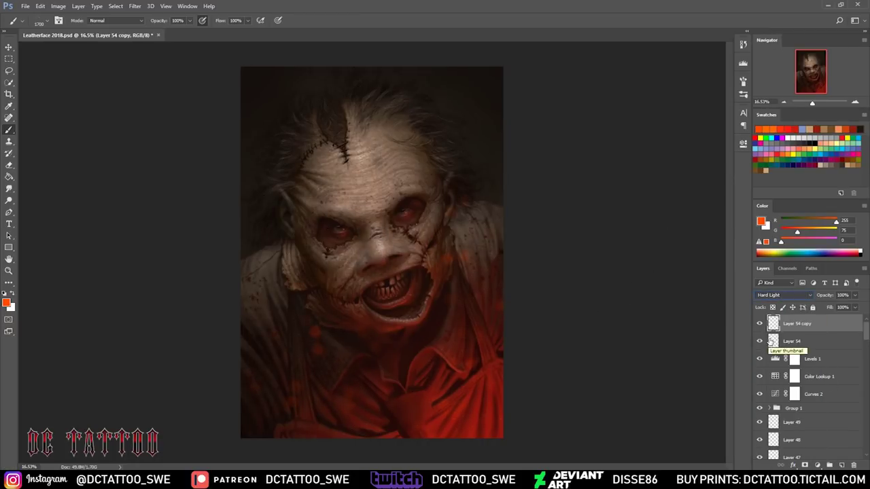
key(e)
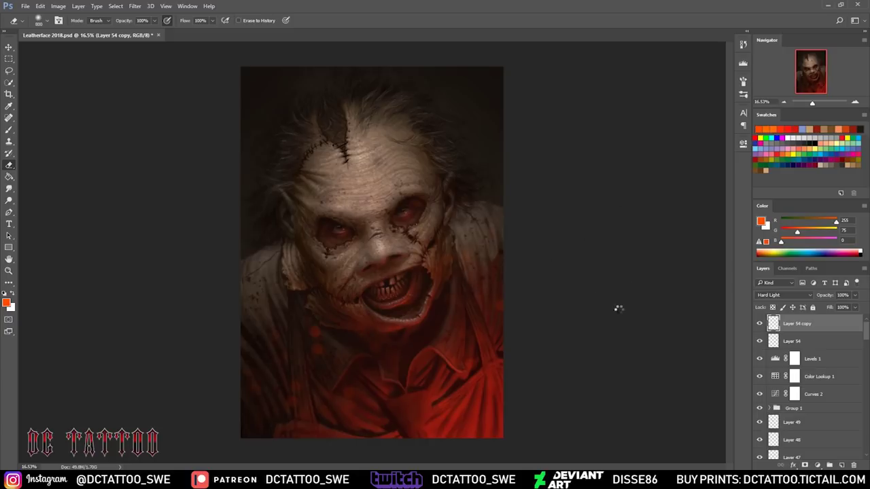
key(b)
- Brush a white signature with a small brush and move it to the lower right
right_click(618, 311)
right_click(602, 170)
scroll(421, 326, up, 3)
scroll(421, 326, up, 2)
mouse_move(537, 246)
mouse_down()
mouse_move(533, 272)
mouse_move(577, 231)
mouse_up()
mouse_move(568, 272)
mouse_down()
mouse_move(544, 340)
mouse_move(607, 217)
mouse_up()
drag(577, 282, 597, 268)
key(ctrl+0)
key(v)
drag(458, 388, 474, 411)
- Fade the signature to 25% opacity and load a speckled texture brush on a new layer
key(2)
key(4)
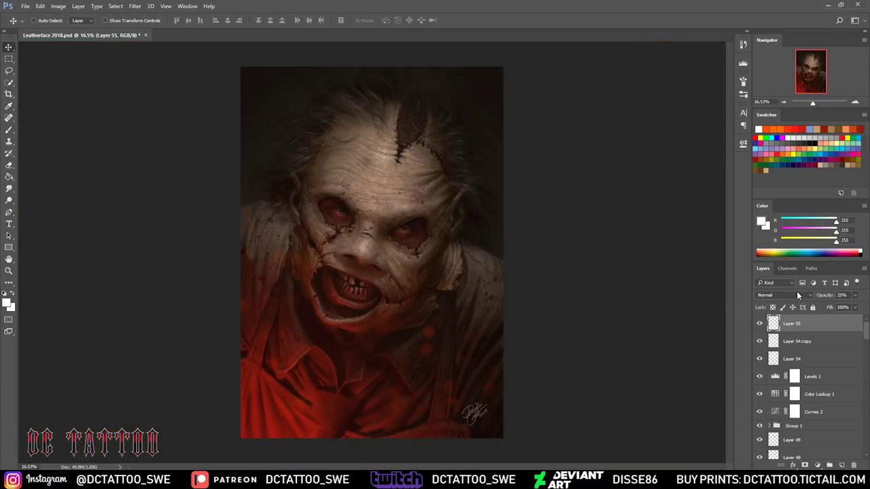
key(ctrl+shift+n)
key(Return)
key(b)
right_click(699, 348)
double_click(699, 348)
key(ctrl+plus)
key(ctrl+plus)
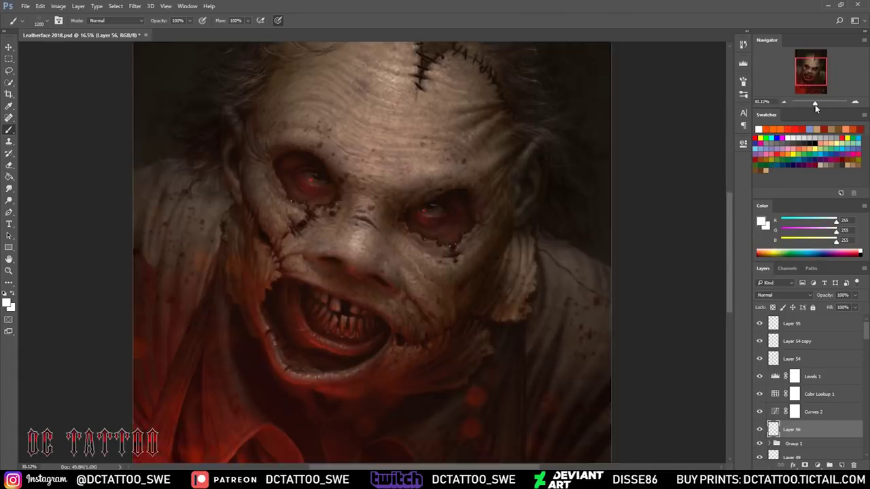
- Paint grainy Overlay texture across the forehead at about 50% opacity
click(380, 163)
click(784, 295)
click(775, 401)
drag(381, 163, 446, 253)
key(bracketleft)
key(bracketright)
key(bracketright)
key(bracketright)
scroll(445, 289, down, 3)
scroll(445, 289, up, 2)
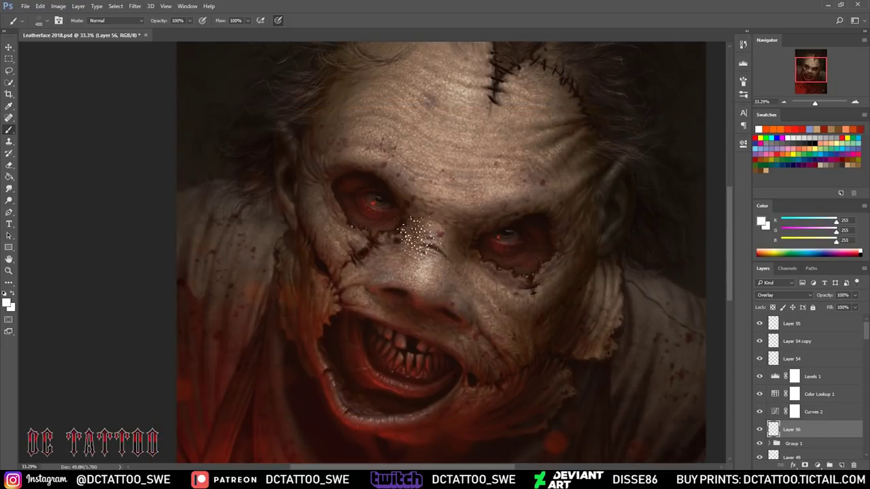
drag(801, 300, 828, 299)
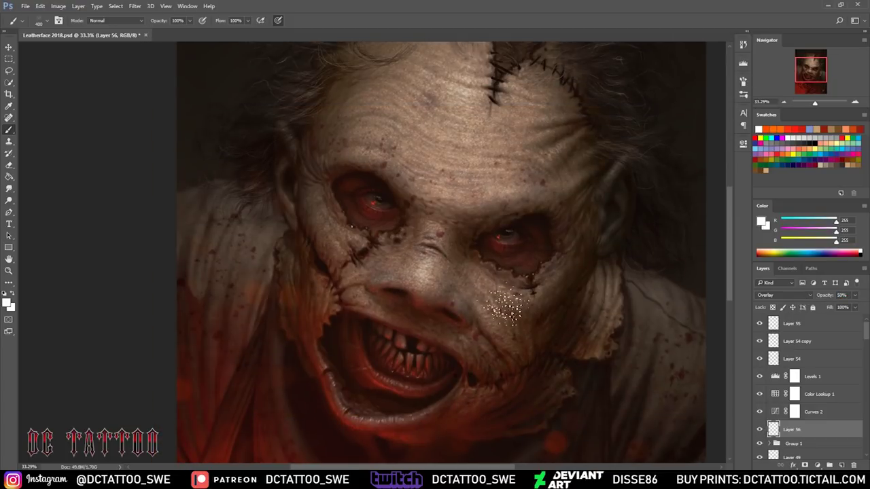
- Soften the texture with Gaussian Blur, then add Layer 57 and sample a skin tone
click(135, 6)
click(278, 141)
key(Return)
click(795, 342)
key(ctrl+shift+alt+n)
right_click(486, 148)
key(Escape)
scroll(625, 212, up, 3)
alt+click(626, 212)
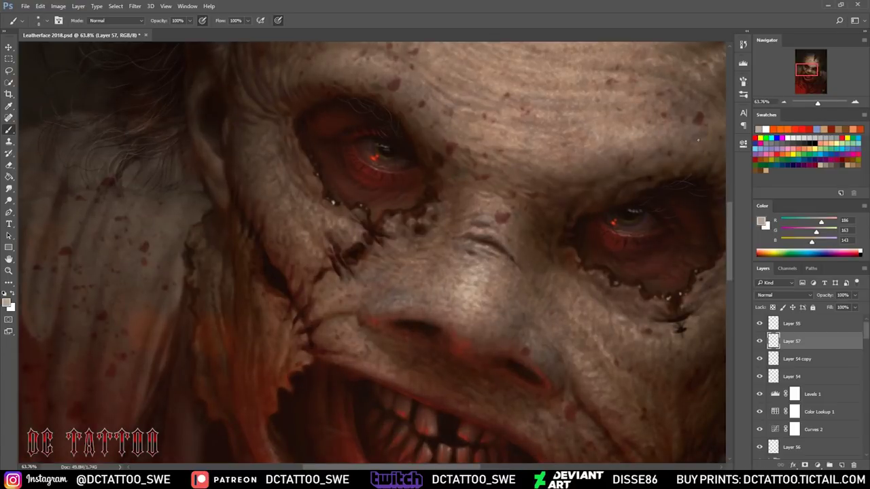
- Nudge the signature slightly right and down, then hide the signature layer
key(ctrl+0)
click(792, 324)
key(ctrl+z)
click(759, 323)
key(ctrl+shift+alt+e)
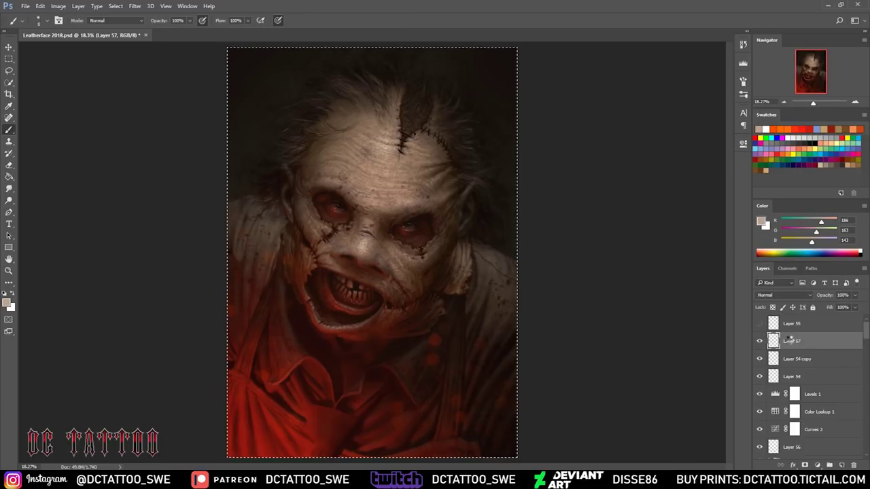
- Sharpen the portrait with a Hard Light High Pass layer, then duplicate it for stronger sharpening
click(135, 7)
click(275, 191)
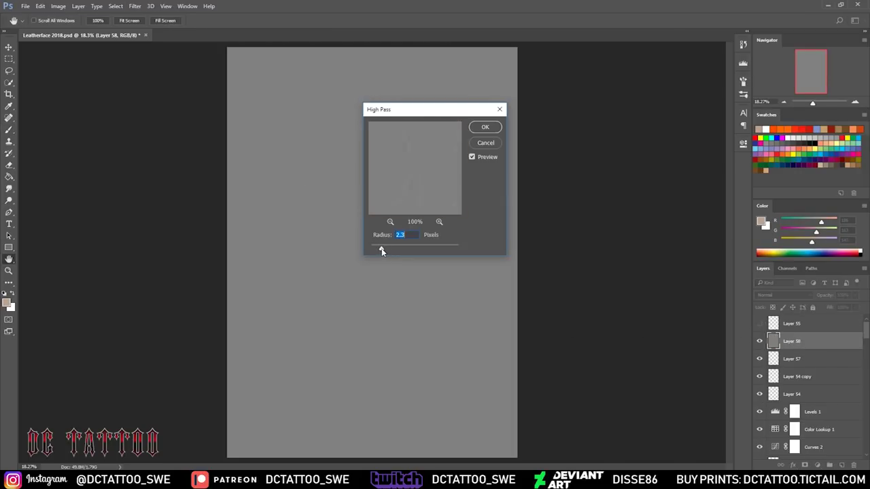
key(Return)
click(786, 295)
click(775, 385)
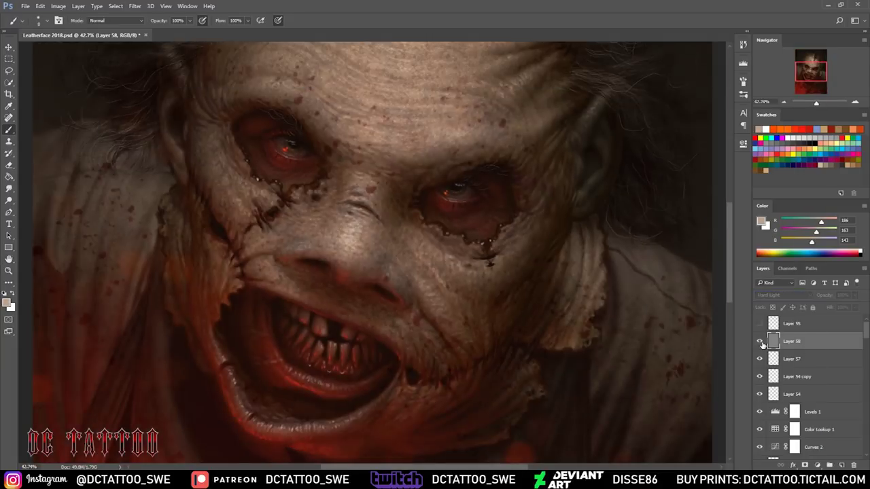
key(ctrl+j)
- Add a black-filled noise grain layer at Soft Light 15% opacity
key(ctrl+shift+n)
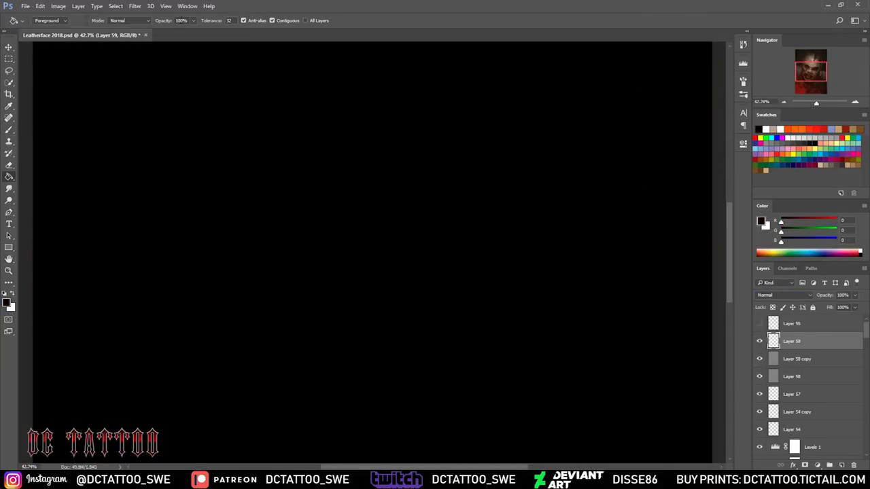
click(786, 295)
click(840, 295)
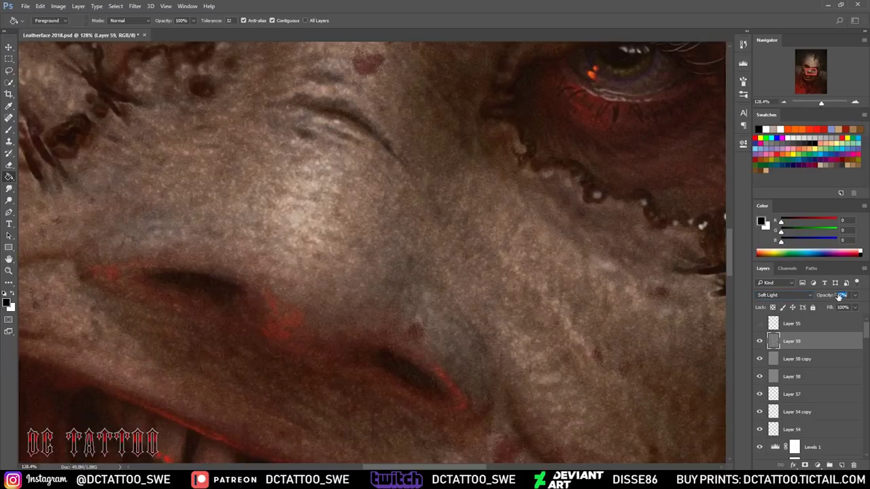
text(15)
key(ctrl+0)
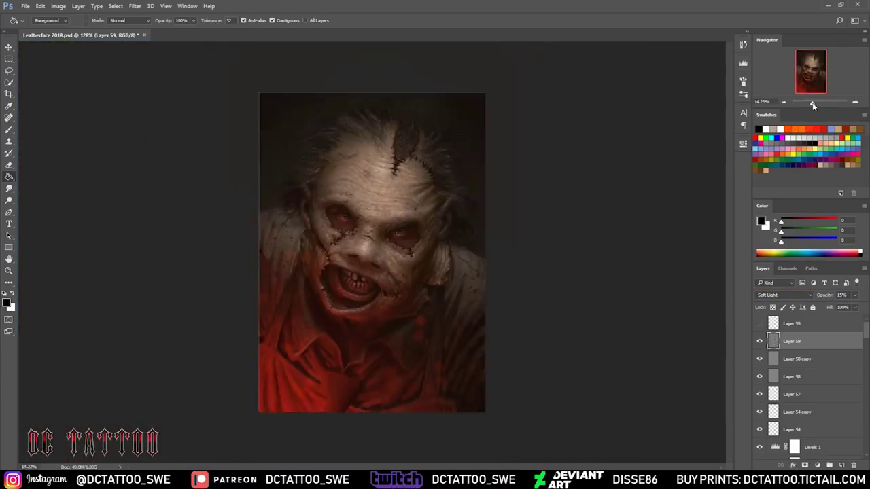
key(alt+bracketleft)
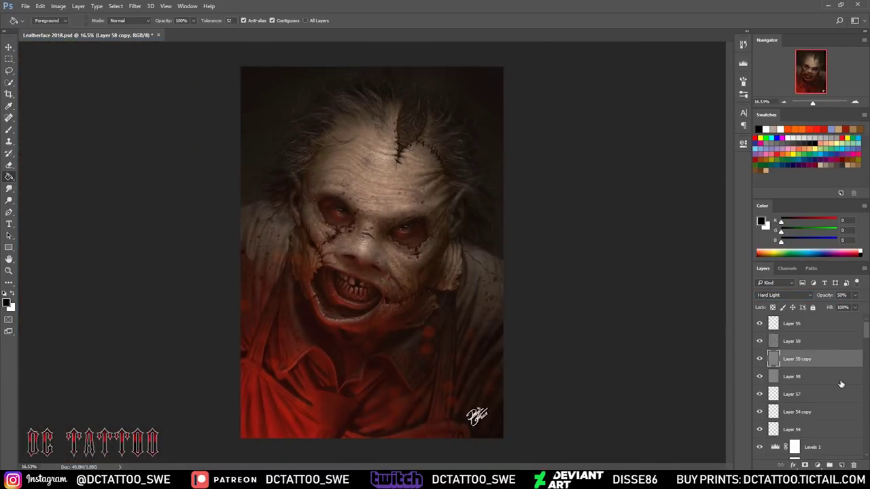
- Paint a large soft light-grey wash over the face on a new Layer 60
key(ctrl+shift+n)
key(Return)
key(b)
right_click(449, 149)
key(Return)
drag(367, 331, 374, 258)
scroll(785, 293, down, 13)
scroll(782, 294, down, 2)
- Move the grey wash layer beneath the sharpening layers and save the document
mouse_move(802, 376)
mouse_down()
mouse_move(816, 378)
mouse_move(786, 386)
mouse_up()
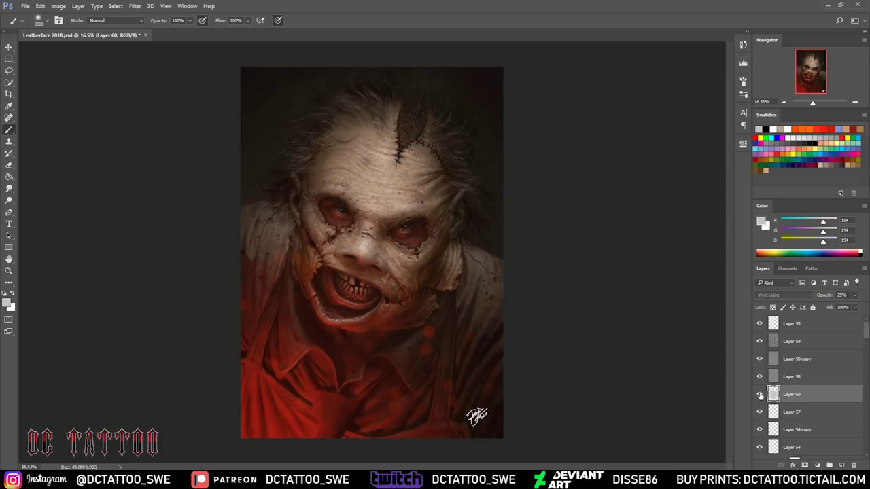
click(809, 325)
key(ctrl+s)
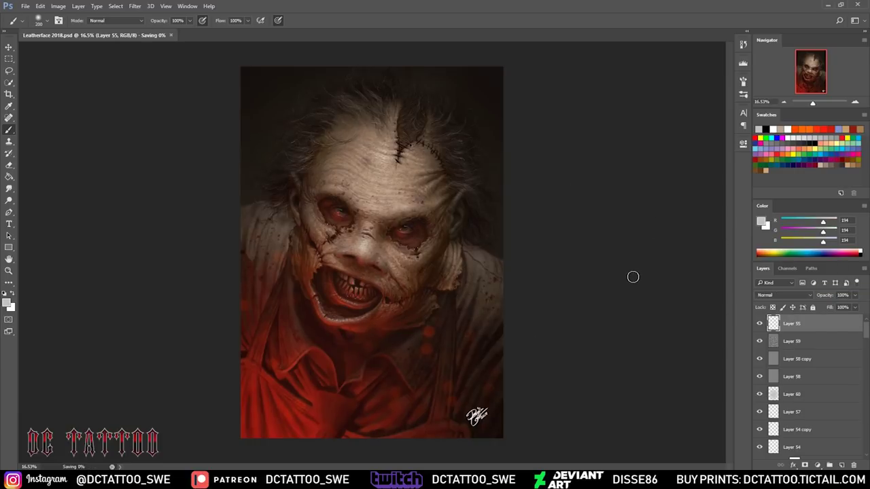
click(792, 394)
- Erase parts of Layer 60, toggling layer visibility to compare the mouth and nose
key(e)
drag(812, 102, 815, 84)
scroll(760, 338, down, 5)
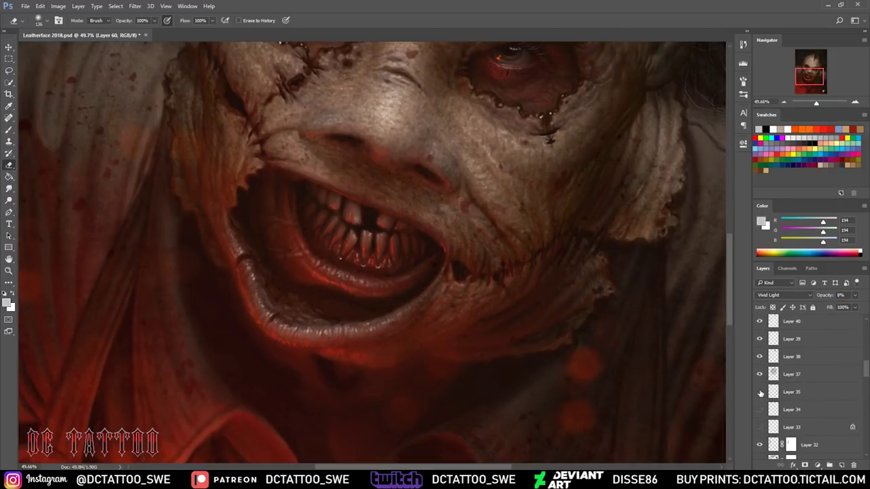
scroll(766, 427, down, 1)
click(760, 371)
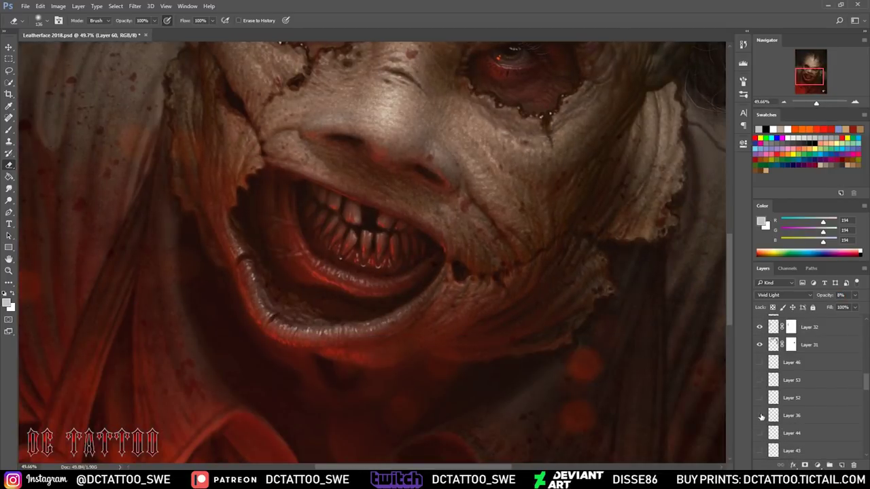
click(760, 371)
scroll(761, 380, down, 2)
scroll(761, 408, up, 3)
click(760, 371)
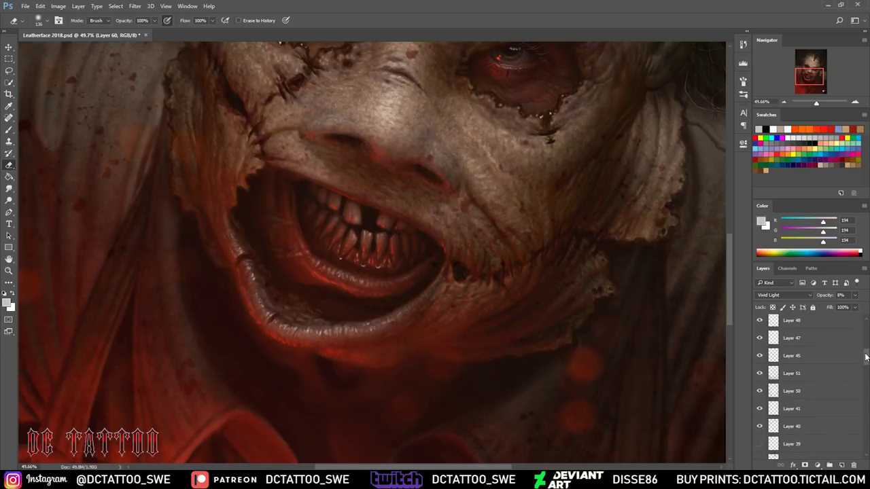
click(760, 370)
- Turn on the dark spots on Layers 51 and 45 and move Layer 46 below Layer 56
drag(760, 353, 760, 336)
click(789, 353)
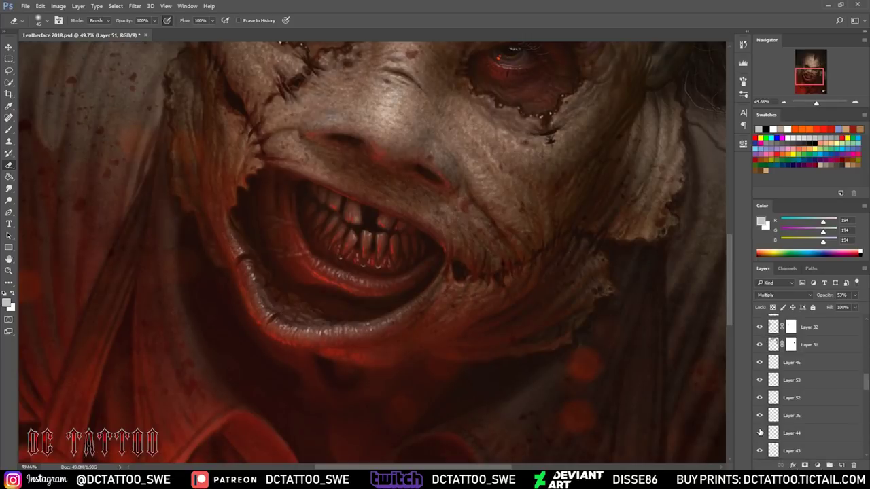
mouse_move(789, 322)
mouse_down()
mouse_move(829, 462)
mouse_move(791, 380)
mouse_up()
- Sample a red and a forehead skin brown from the painting for brushing
key(i)
click(331, 277)
key(b)
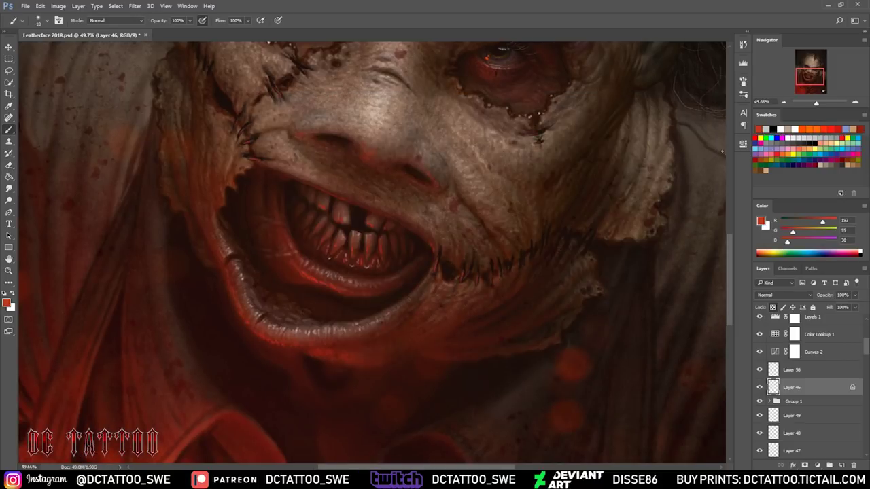
scroll(419, 261, up, 3)
scroll(419, 261, up, 2)
alt+click(420, 261)
scroll(419, 261, up, 3)
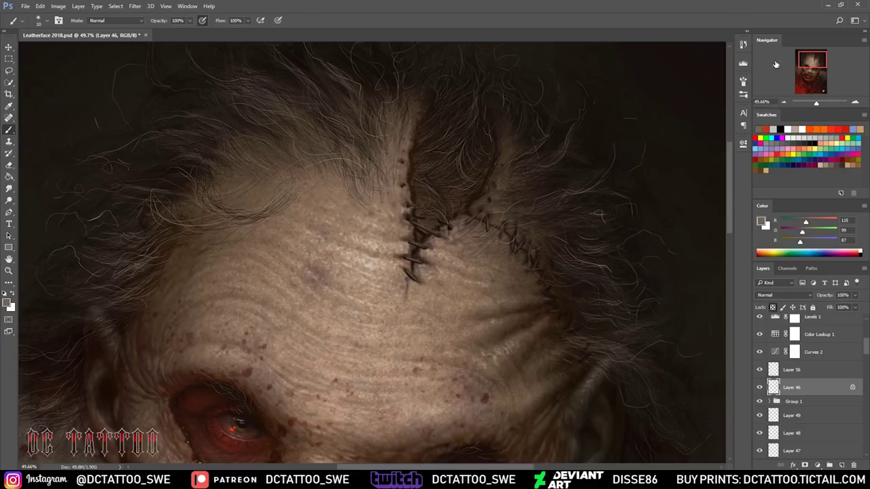
scroll(265, 238, down, 5)
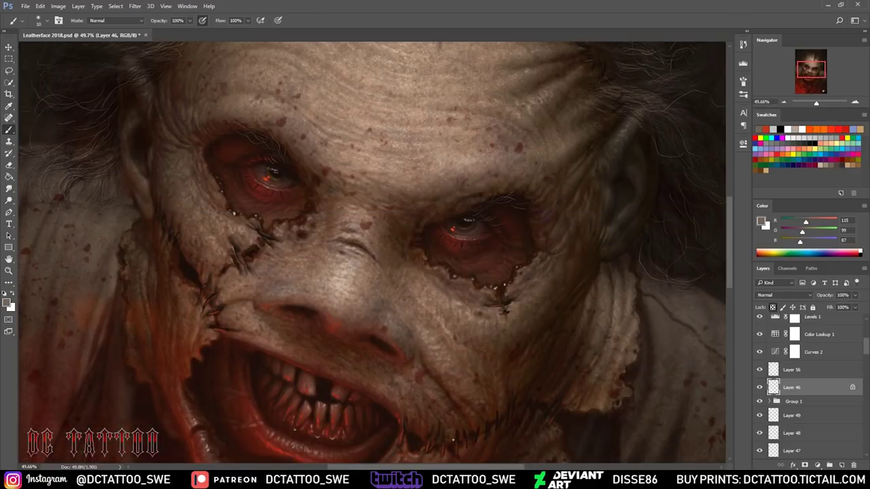
- Fit the portrait to the screen and select the signature layer, Layer 55
key(ctrl+0)
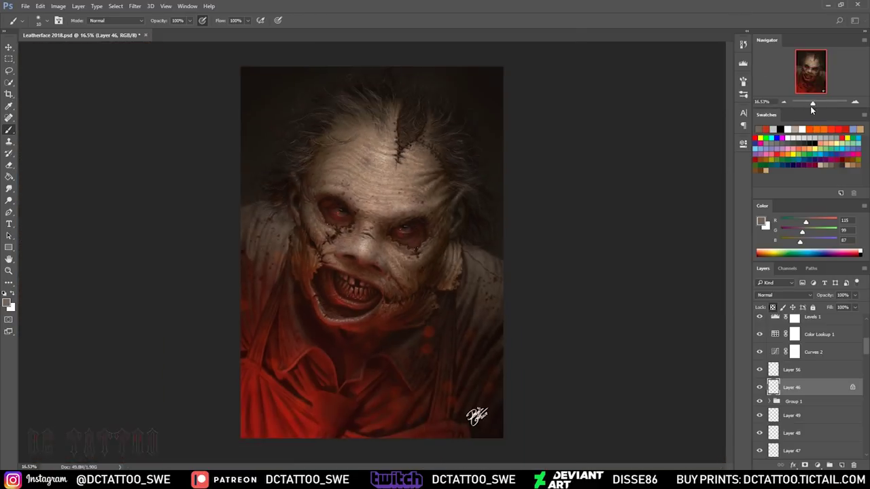
key(e)
key(alt+bracketleft)
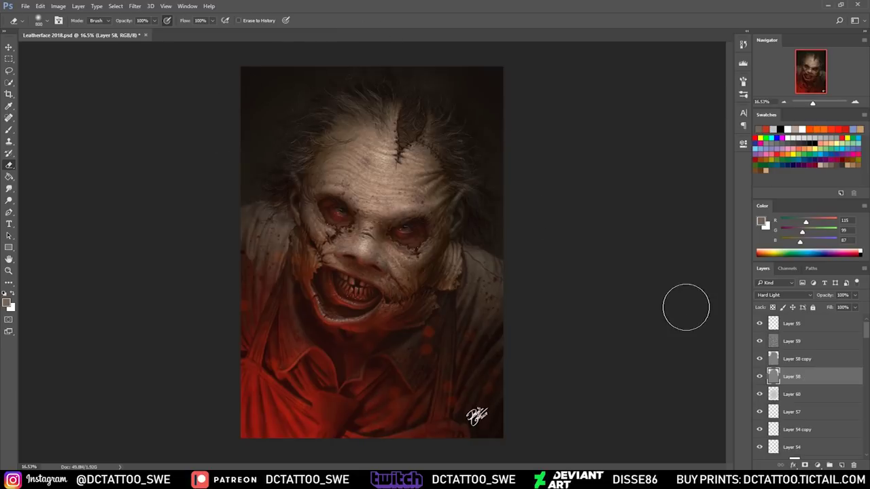
click(789, 323)
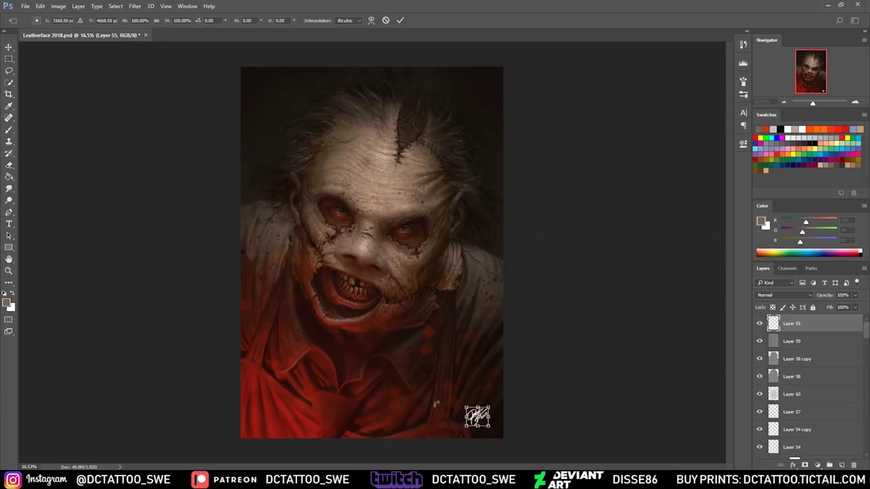